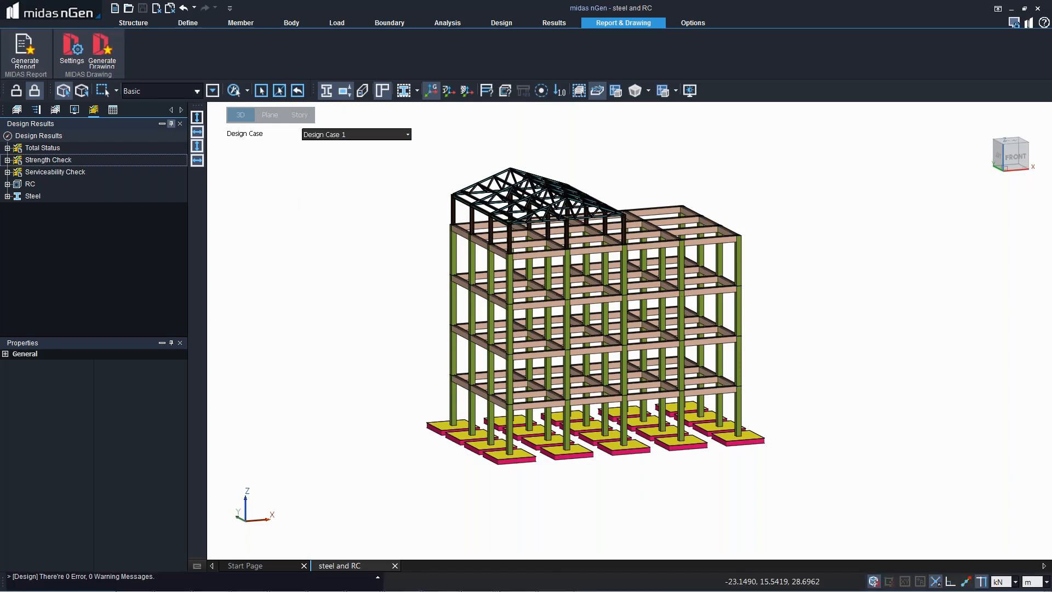
Step: Create a new project and begin an orthogonal grid with X-direction spacing 4@6 and Y-direction spacing 5@5
{"action": "key", "text": "ctrl+n"}
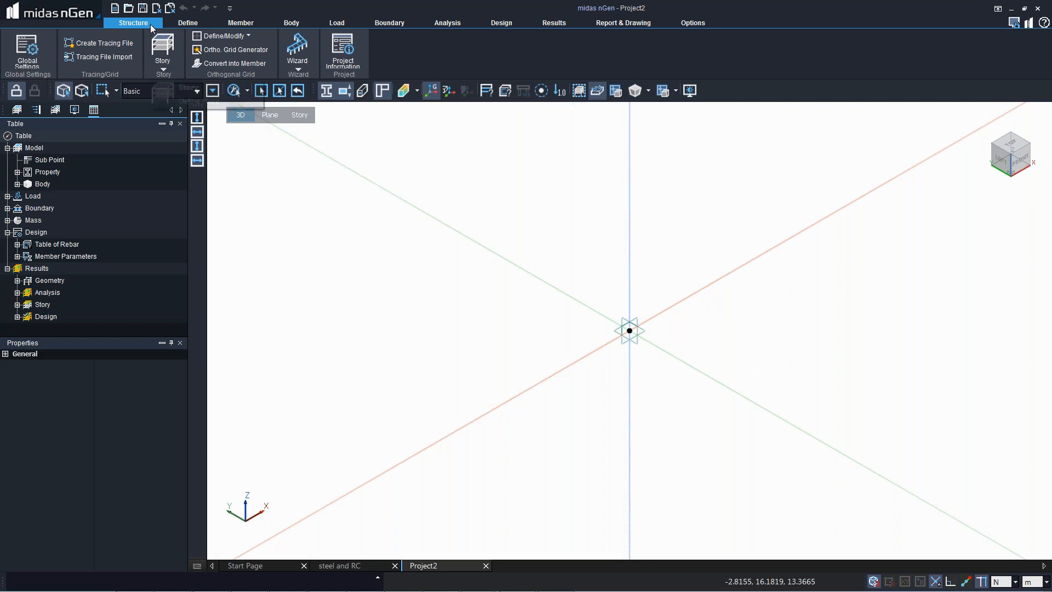
{"action": "left_click", "coordinate": [211, 37]}
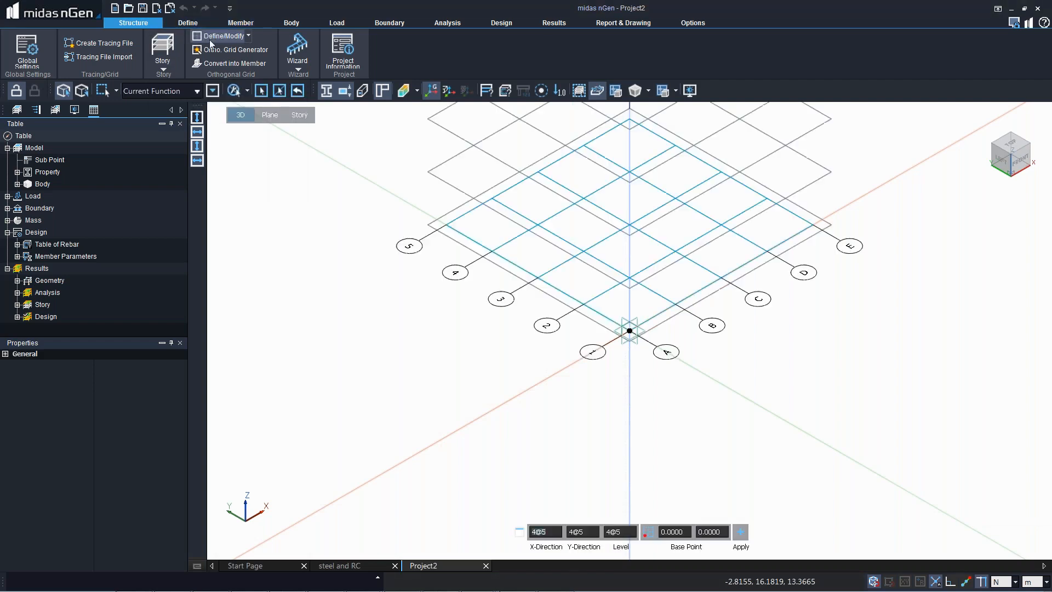
{"action": "left_click", "coordinate": [538, 533]}
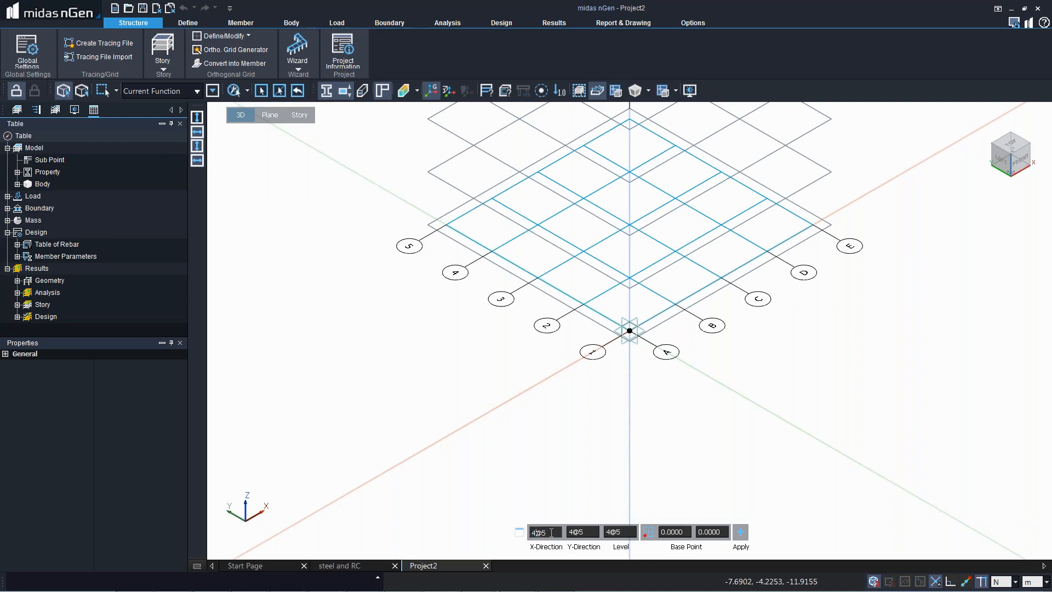
{"action": "type", "text": "1"}
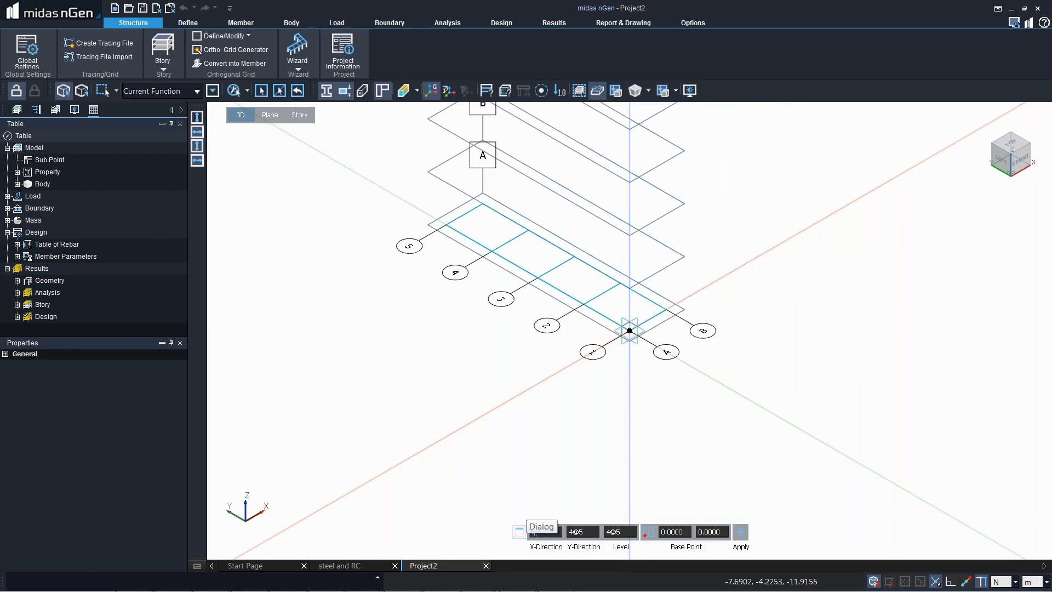
{"action": "type", "text": "@6"}
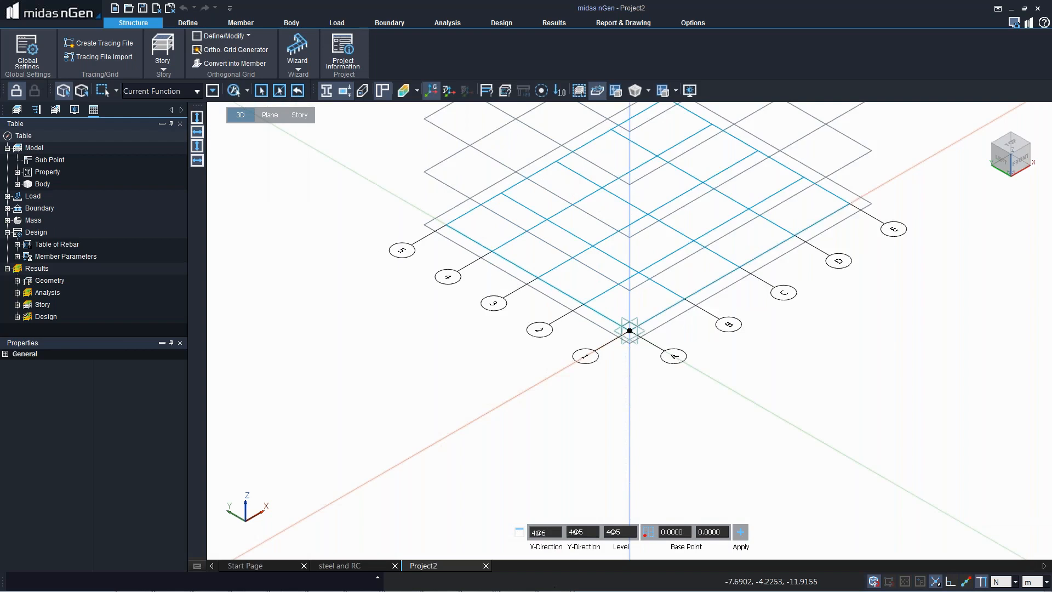
{"action": "left_click", "coordinate": [586, 533]}
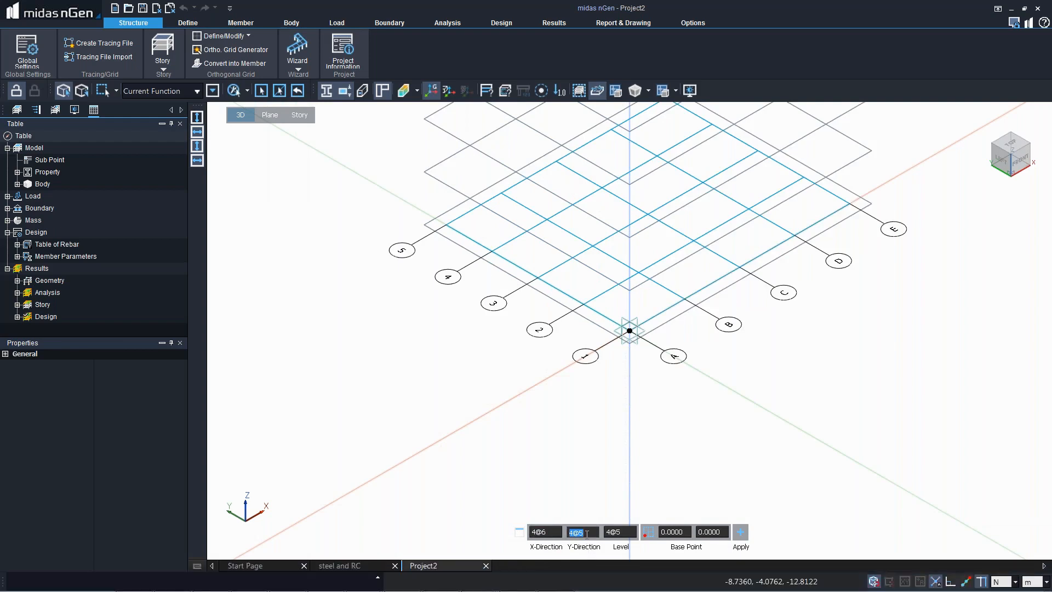
{"action": "type", "text": "5"}
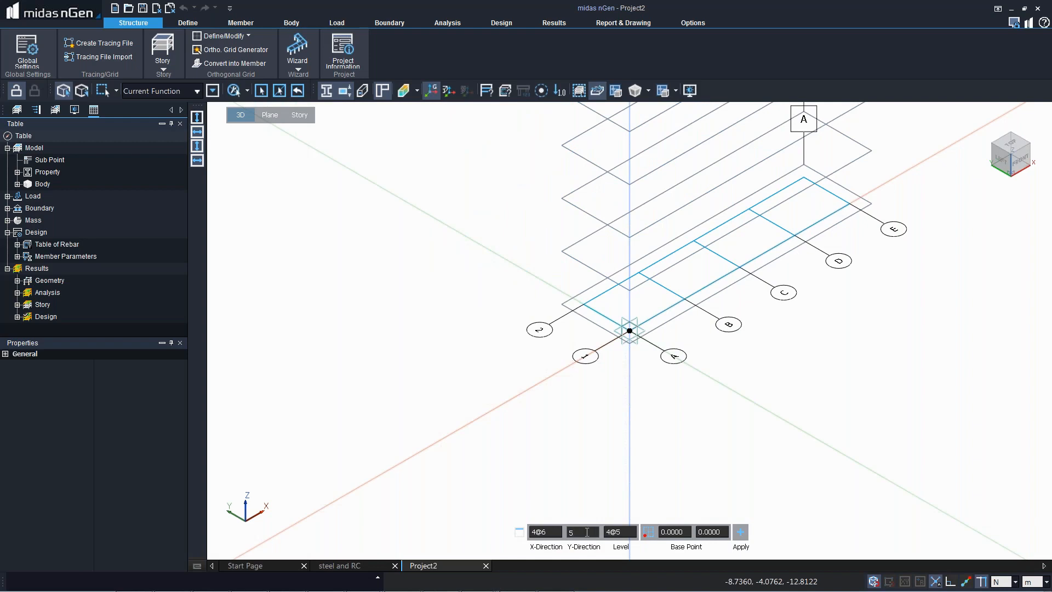
{"action": "type", "text": "@5"}
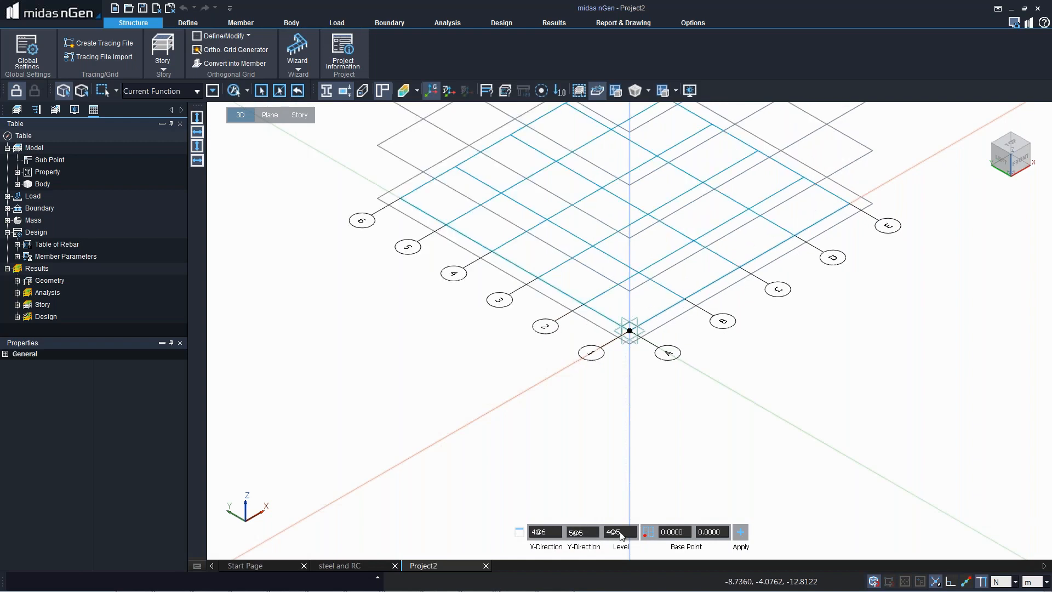
Step: Set the grid levels to 4@3,4 and generate the grid at base point 0, 0
{"action": "key", "text": "Tab"}
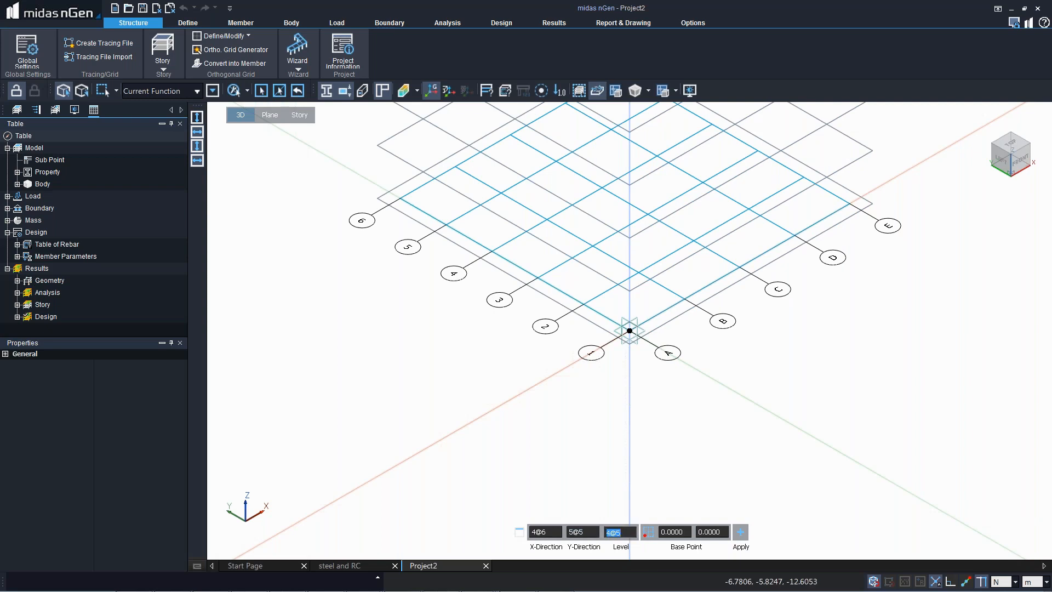
{"action": "key", "text": "End"}
{"action": "double_click", "coordinate": [622, 533]}
{"action": "type", "text": "3"}
{"action": "key", "text": "Return"}
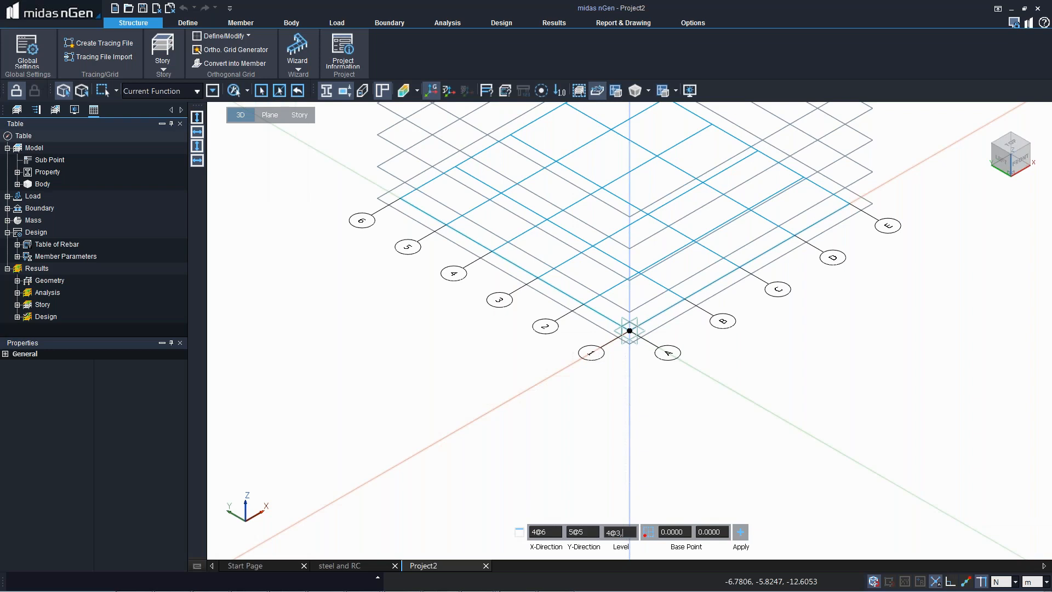
{"action": "type", "text": ",4"}
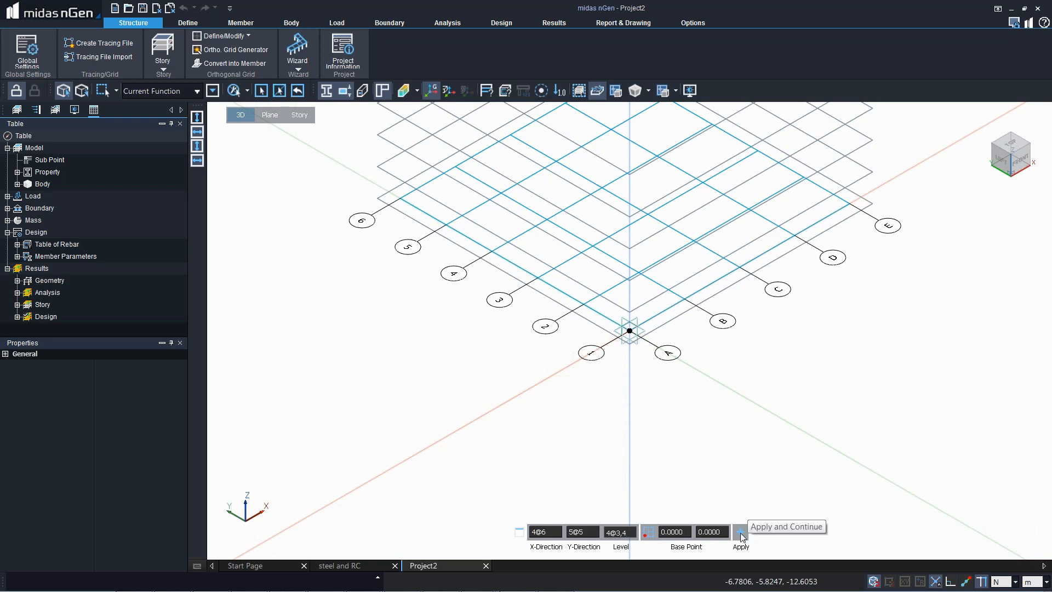
{"action": "left_click", "coordinate": [741, 533]}
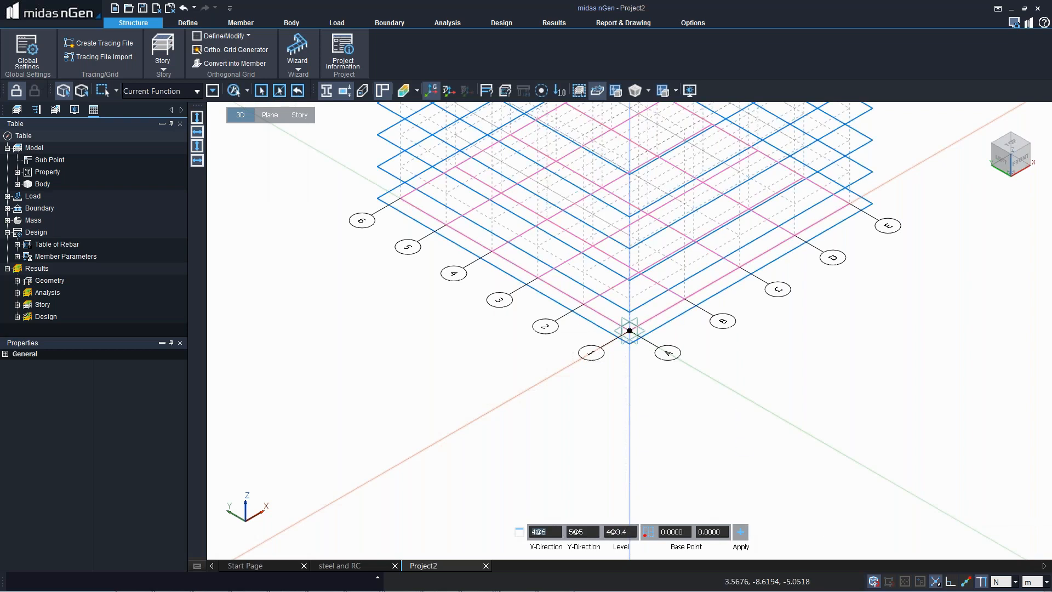
{"action": "key", "text": "Escape"}
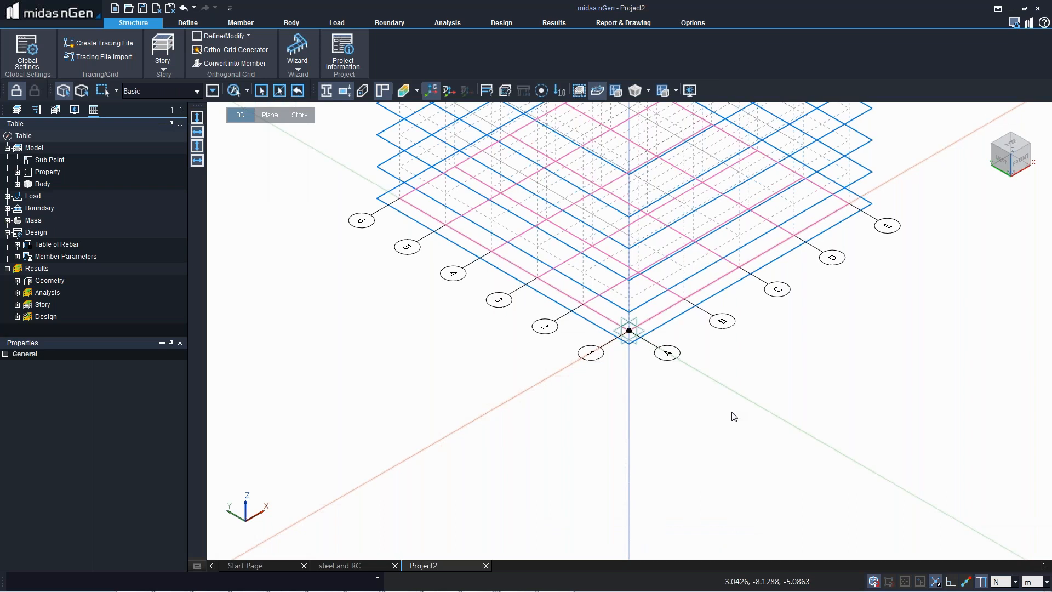
Step: Convert the horizontal grid lines on levels B to E into superstructure beams with section SB 400x600 (C30/37)
{"action": "middle_click_drag", "start_coordinate": [734, 417], "coordinate": [716, 489]}
{"action": "left_click", "coordinate": [222, 63]}
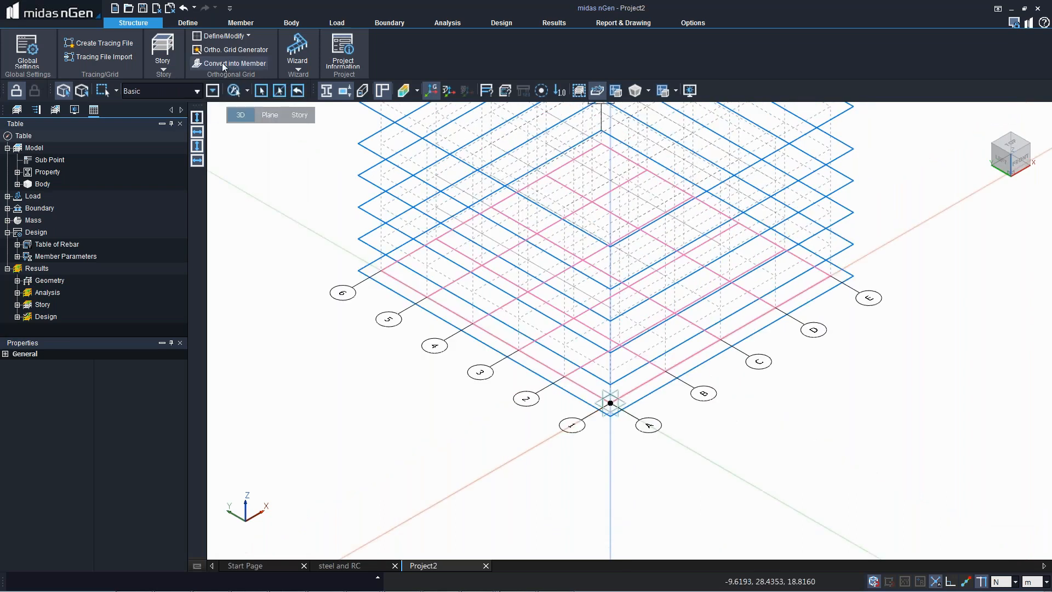
{"action": "right_click", "coordinate": [515, 446]}
{"action": "left_click", "coordinate": [513, 452]}
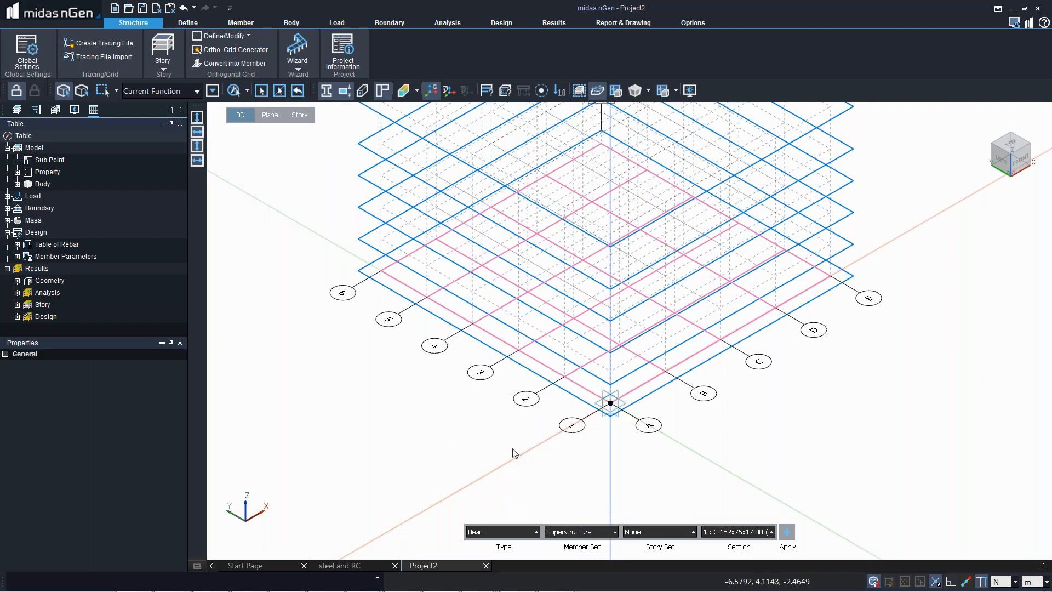
{"action": "left_click_drag", "start_coordinate": [320, 286], "coordinate": [892, 459]}
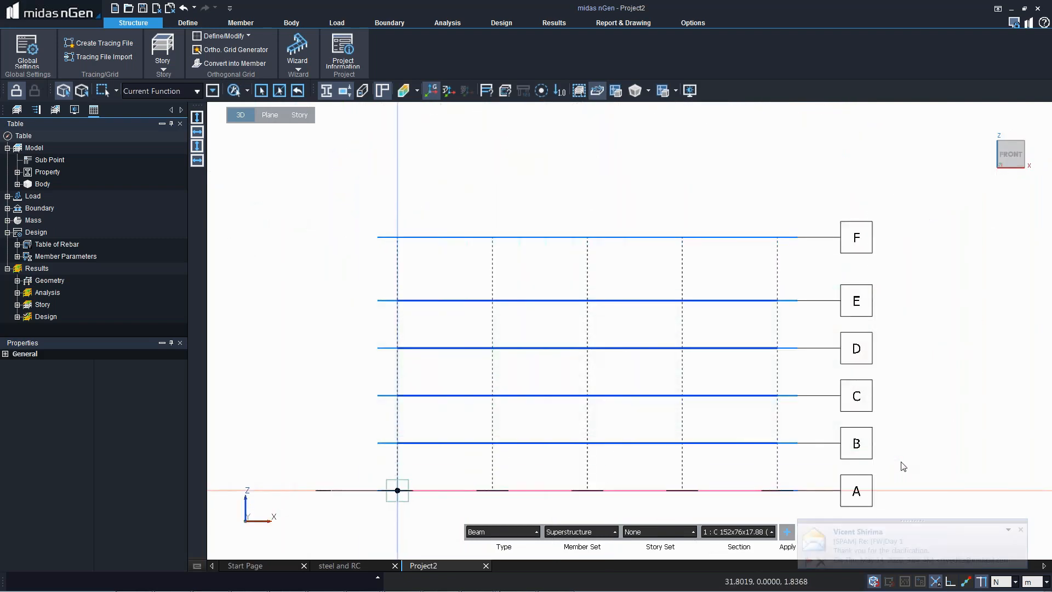
{"action": "left_click", "coordinate": [1021, 531]}
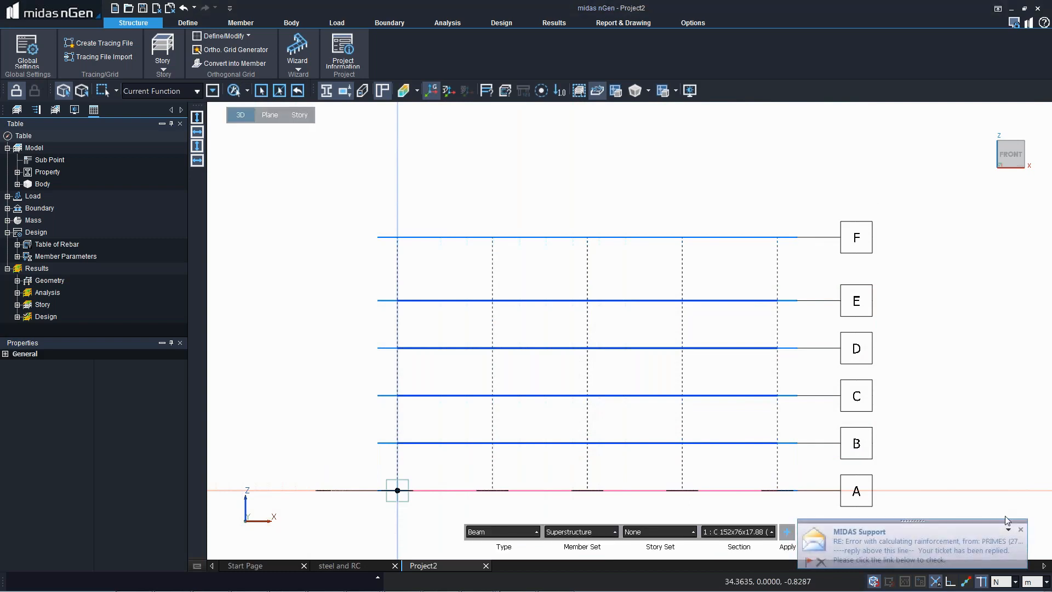
{"action": "left_click", "coordinate": [1020, 530]}
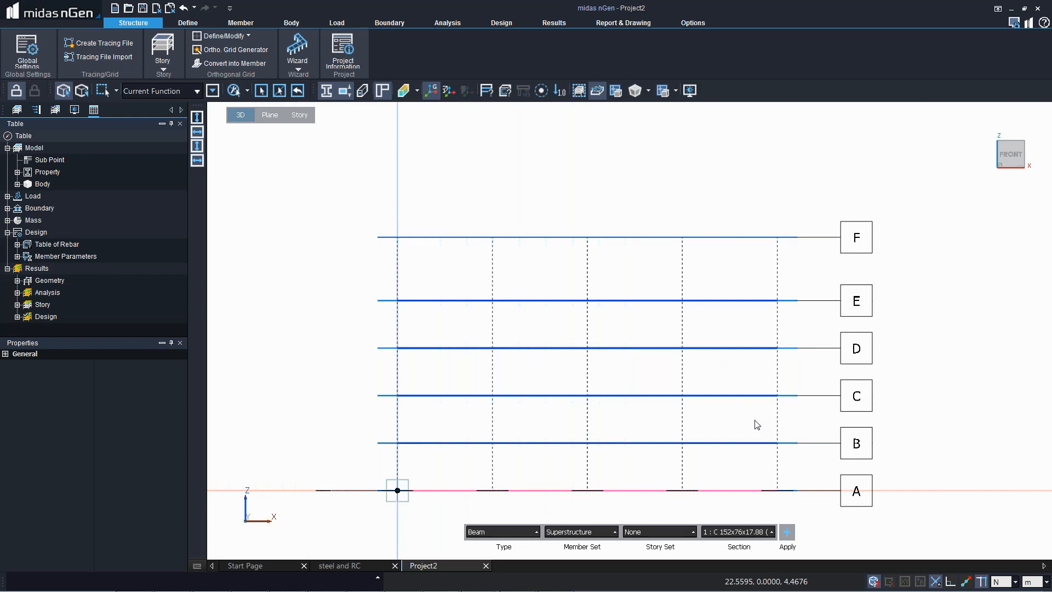
{"action": "left_click", "coordinate": [737, 531]}
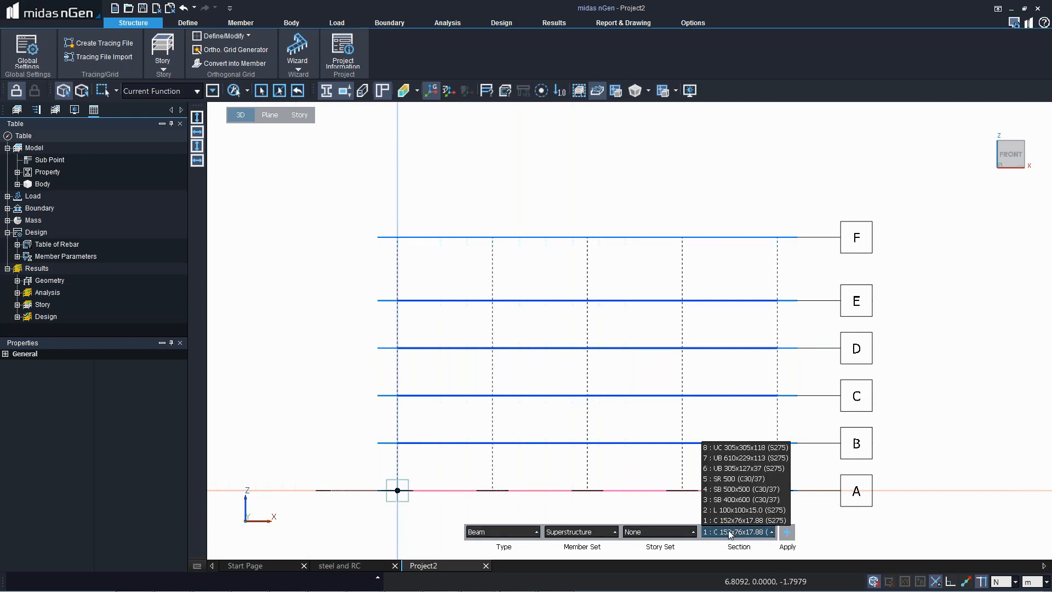
{"action": "left_click", "coordinate": [727, 499]}
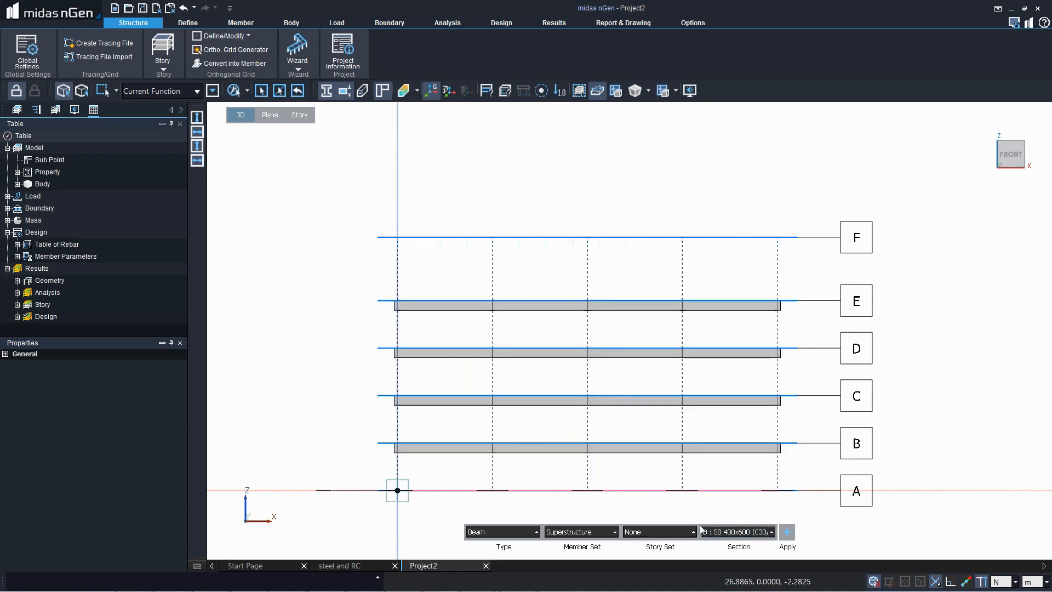
Step: Convert the vertical grid lines between levels A and E into columns with section SB 500x500 (C30/37)
{"action": "left_click", "coordinate": [504, 537]}
{"action": "left_click", "coordinate": [480, 510]}
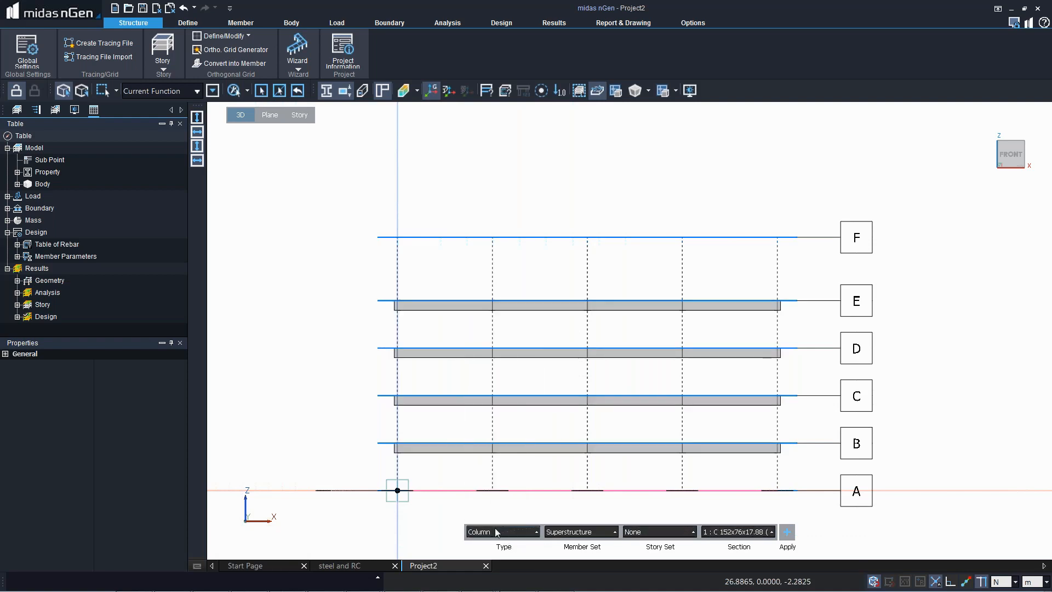
{"action": "left_click_drag", "start_coordinate": [357, 284], "coordinate": [873, 497]}
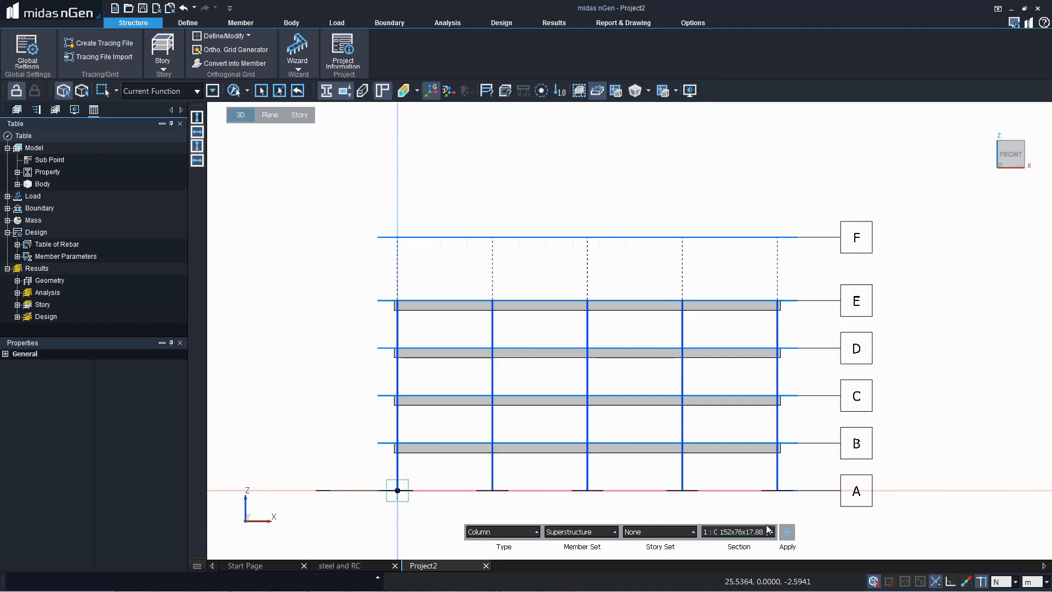
{"action": "left_click", "coordinate": [767, 533]}
{"action": "left_click", "coordinate": [735, 492]}
{"action": "left_click", "coordinate": [787, 531]}
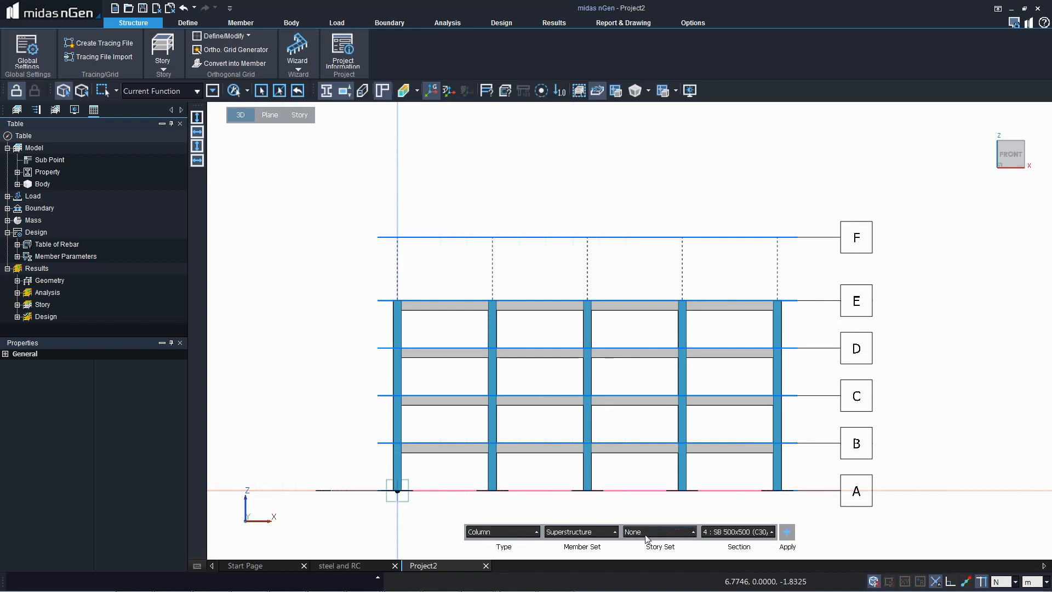
Step: Convert the vertical grid lines between levels E and F on the first three X grid lines into UC 305x305x118 (S275) columns
{"action": "left_click", "coordinate": [727, 534]}
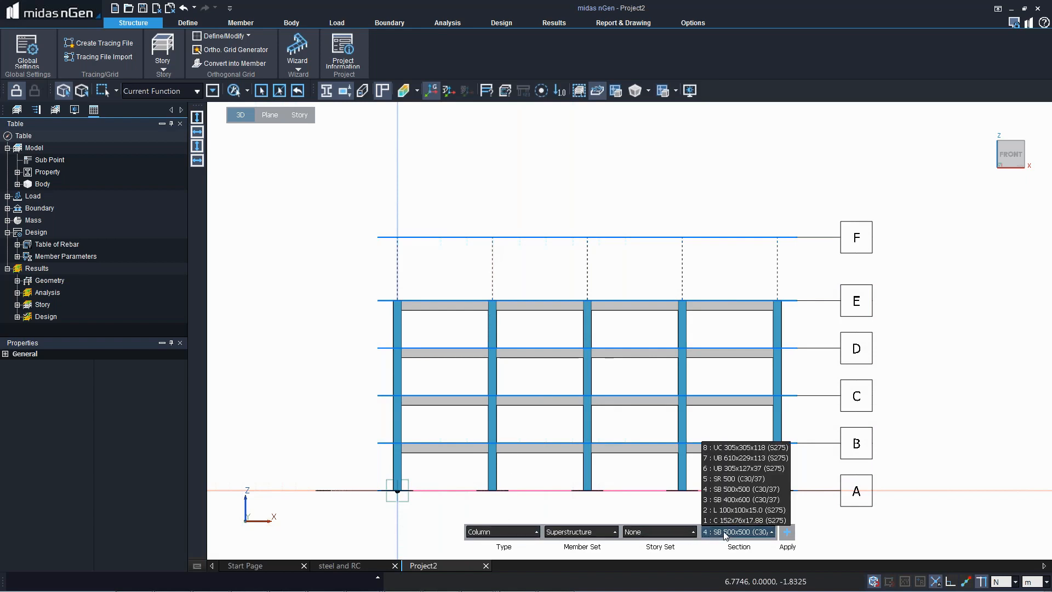
{"action": "left_click", "coordinate": [724, 446]}
{"action": "left_click_drag", "start_coordinate": [613, 285], "coordinate": [364, 269]}
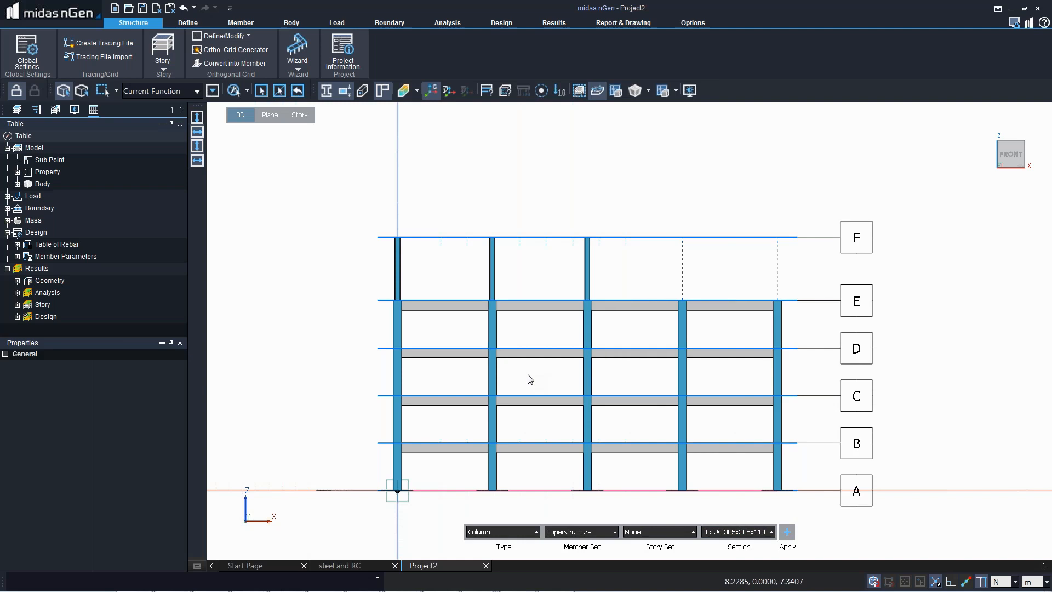
{"action": "key", "text": "Escape"}
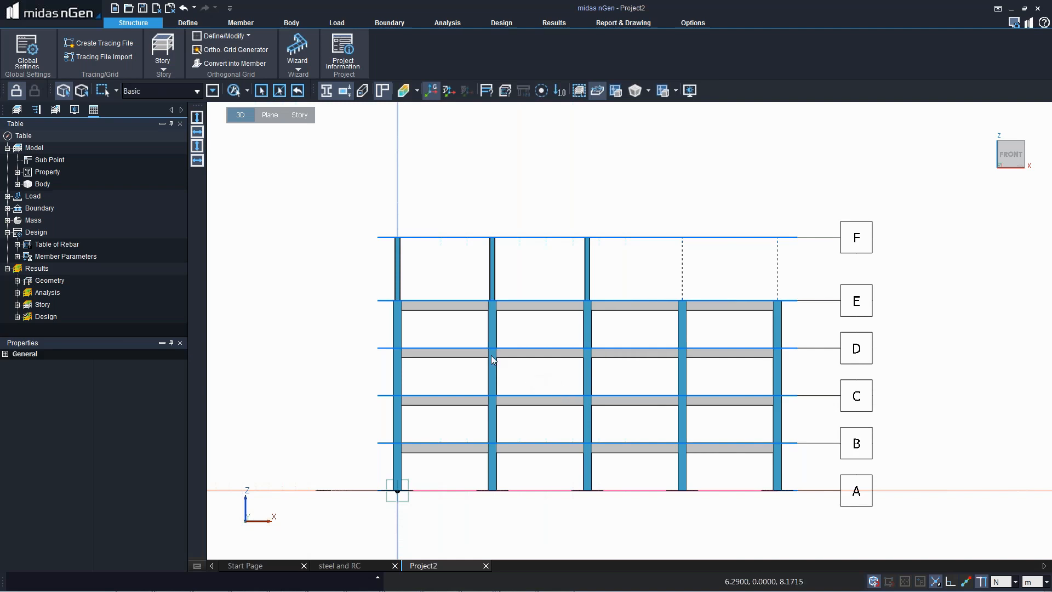
{"action": "middle_click_drag", "start_coordinate": [491, 359], "coordinate": [544, 365], "text": "ctrl"}
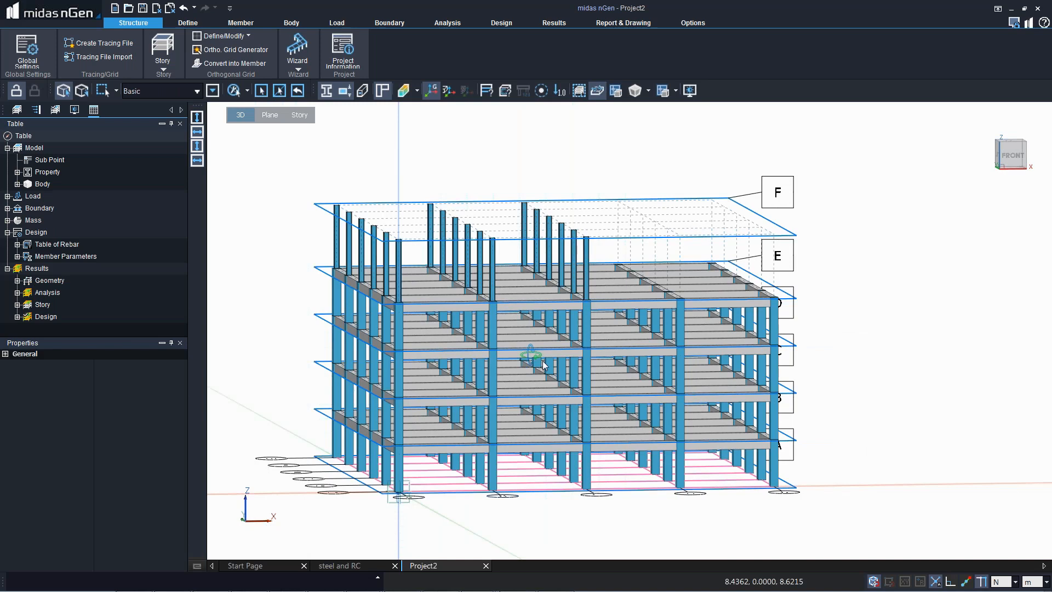
{"action": "middle_click_drag", "start_coordinate": [544, 365], "coordinate": [596, 367], "text": "ctrl"}
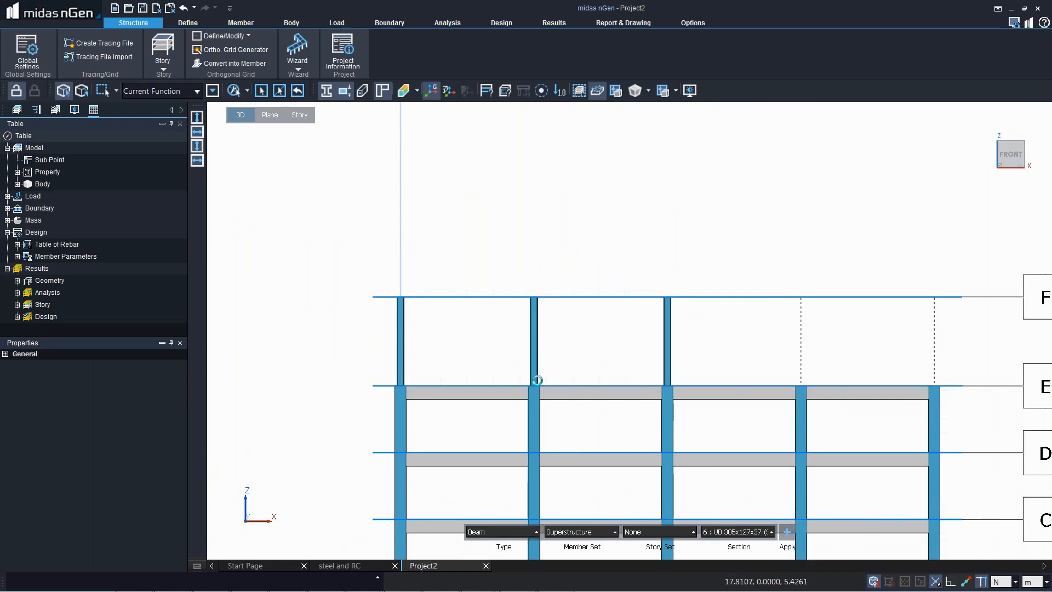
Step: Finish placing the UB 305x127x37 (S275) beams over the steel columns at level F and check them in 3D
{"action": "key", "text": "Escape"}
{"action": "middle_click_drag", "start_coordinate": [541, 351], "coordinate": [565, 373]}
{"action": "middle_click_drag", "start_coordinate": [468, 336], "coordinate": [573, 449]}
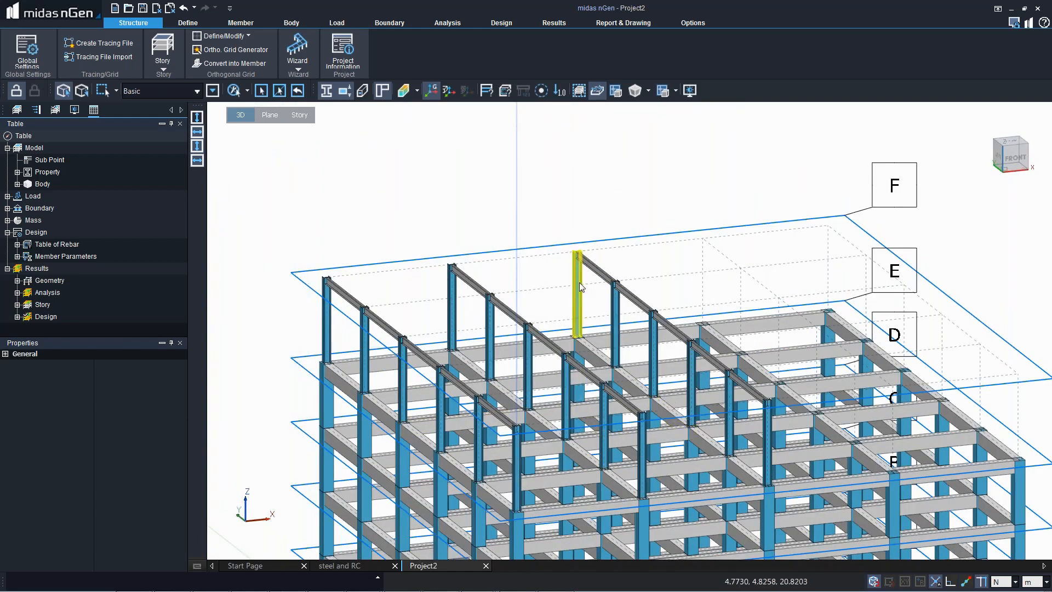
{"action": "middle_click_drag", "start_coordinate": [655, 430], "coordinate": [648, 320]}
{"action": "scroll", "coordinate": [648, 319], "scroll_direction": "down", "scroll_amount": 4}
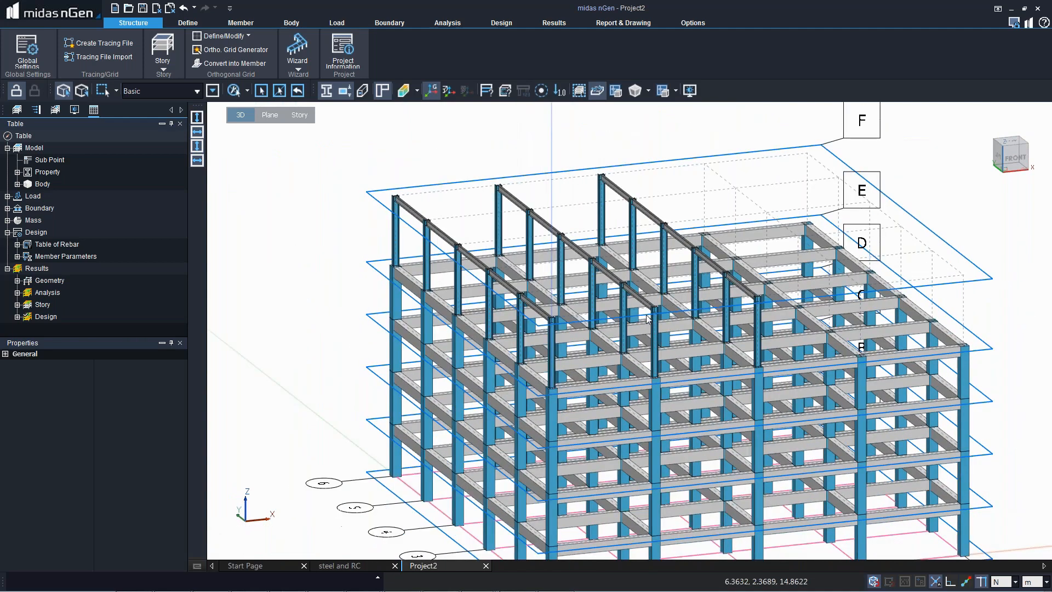
Step: Create T150 (C30/37) membrane slabs on the concrete beams of levels B to E
{"action": "left_click", "coordinate": [242, 23]}
{"action": "left_click", "coordinate": [147, 50]}
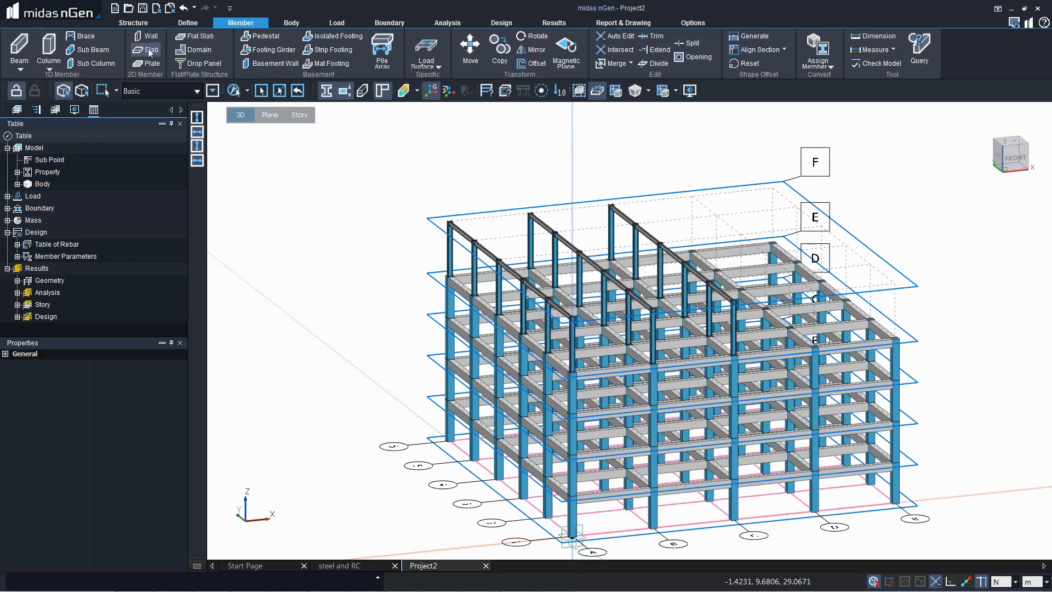
{"action": "right_click", "coordinate": [399, 323]}
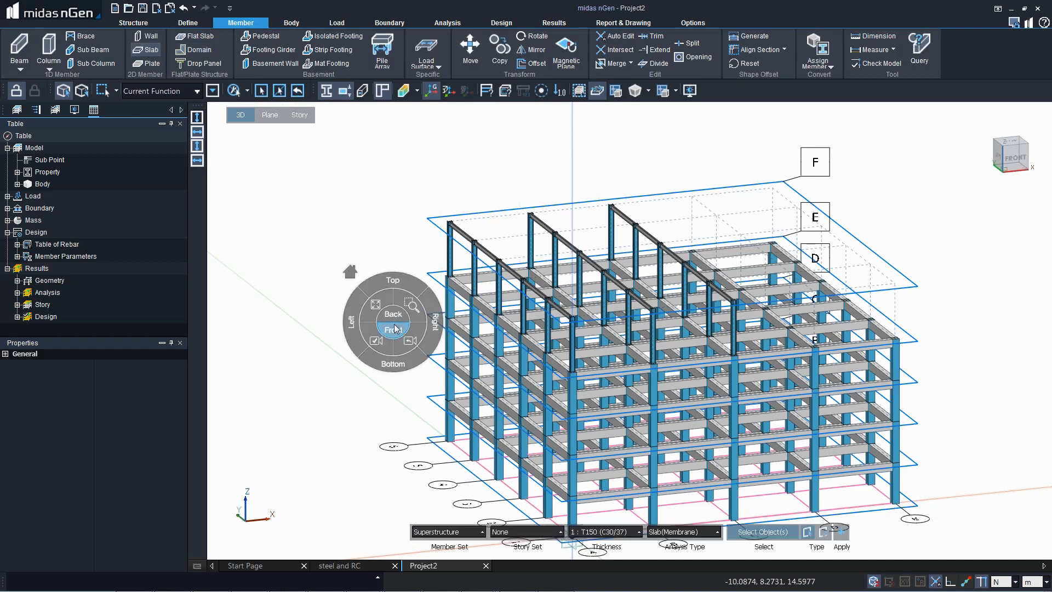
{"action": "left_click", "coordinate": [394, 329]}
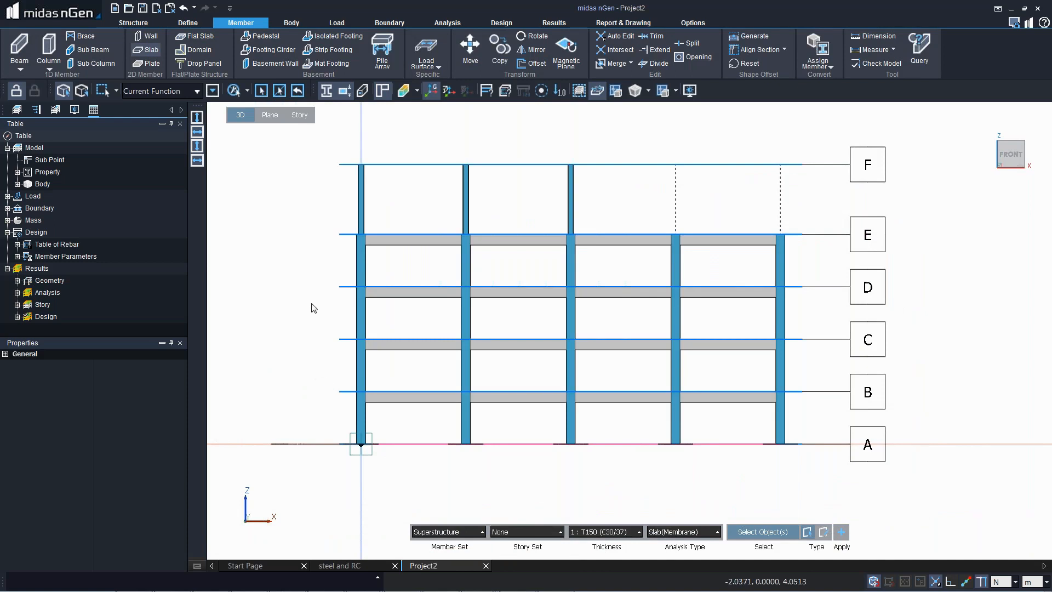
{"action": "left_click_drag", "start_coordinate": [317, 231], "coordinate": [815, 423]}
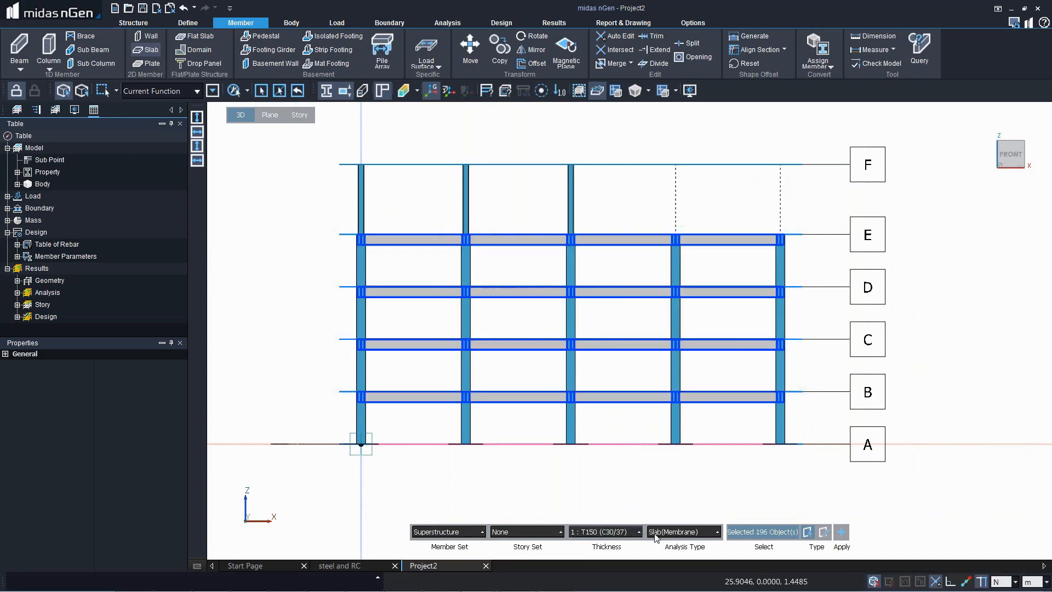
{"action": "left_click", "coordinate": [844, 531]}
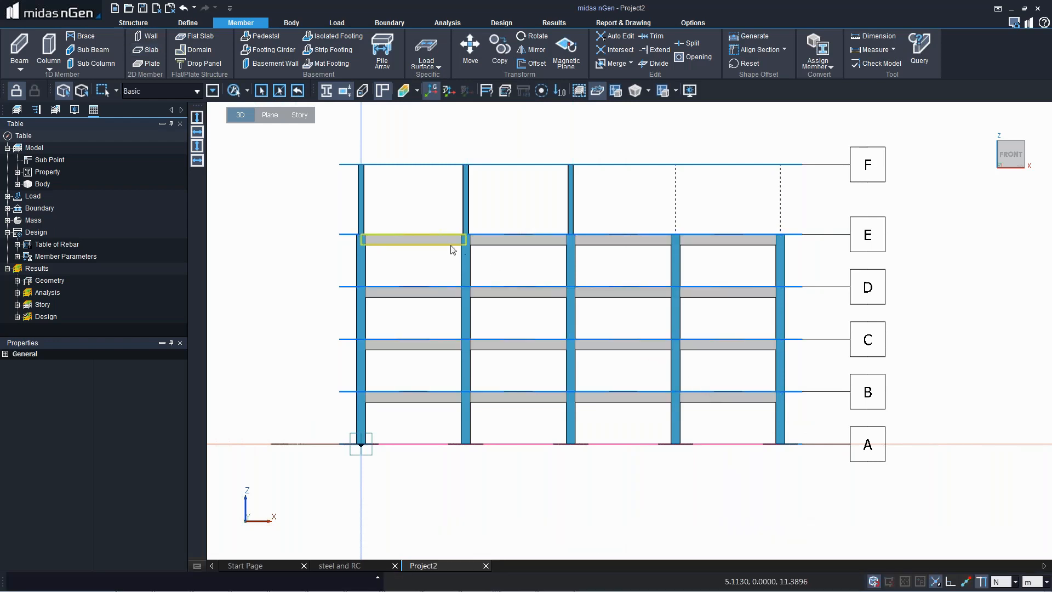
Step: Load Steel truss.dxf for DWG/DXF geometry import and choose its CENTER_ layer
{"action": "middle_click_drag", "start_coordinate": [499, 292], "coordinate": [608, 356]}
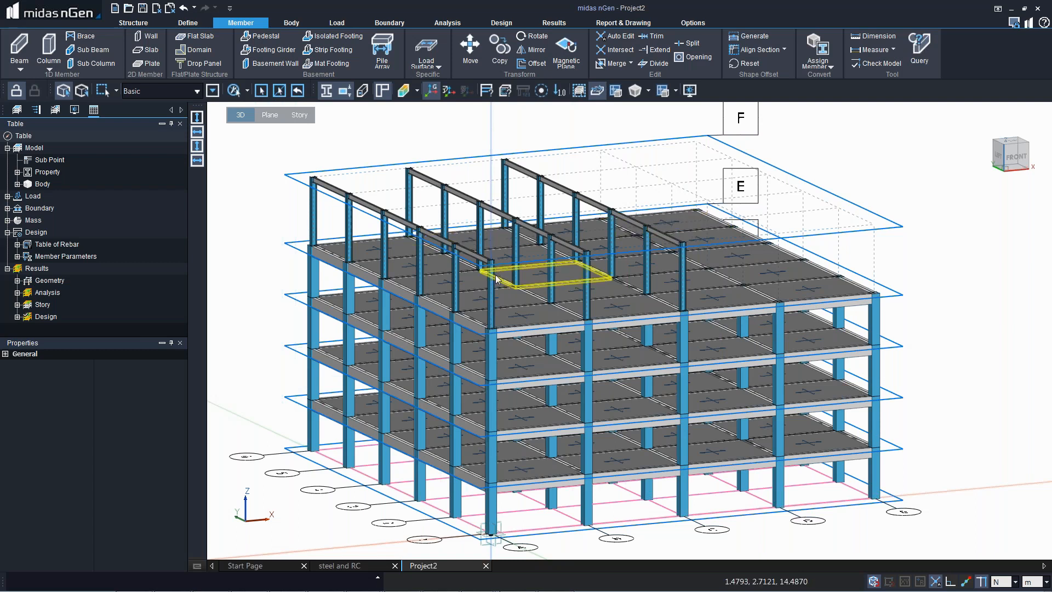
{"action": "left_click", "coordinate": [58, 8]}
{"action": "mouse_move", "coordinate": [58, 189]}
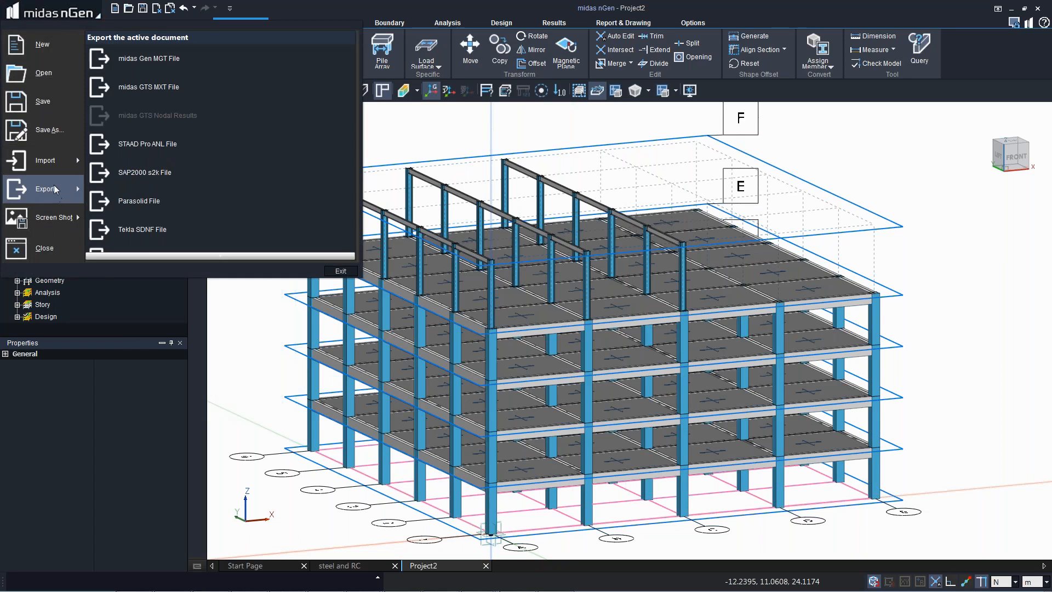
{"action": "mouse_move", "coordinate": [66, 161]}
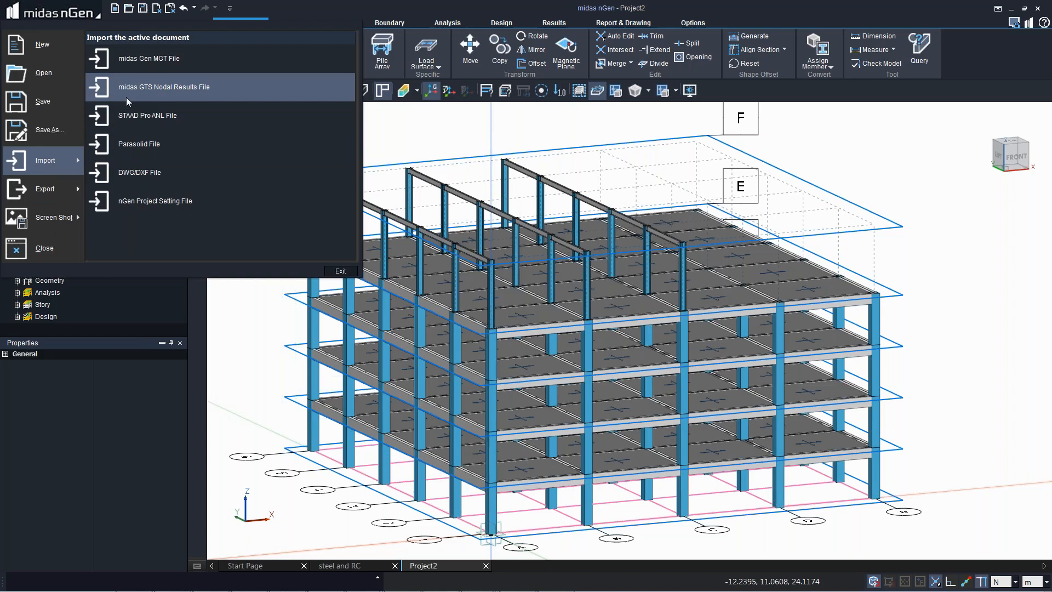
{"action": "left_click", "coordinate": [145, 169]}
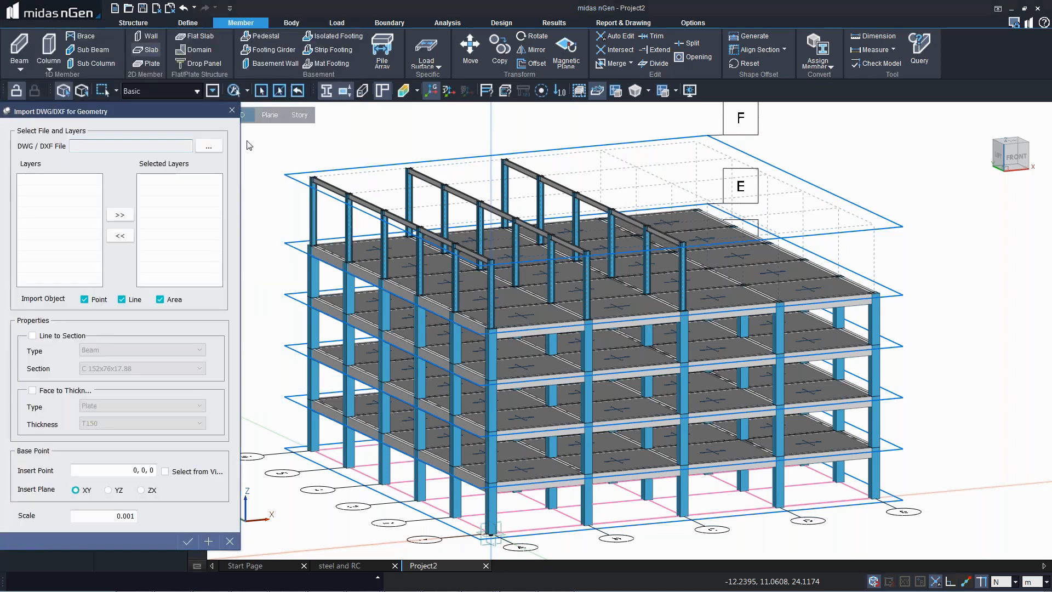
{"action": "left_click", "coordinate": [208, 146]}
{"action": "left_click", "coordinate": [105, 253]}
{"action": "double_click", "coordinate": [106, 253]}
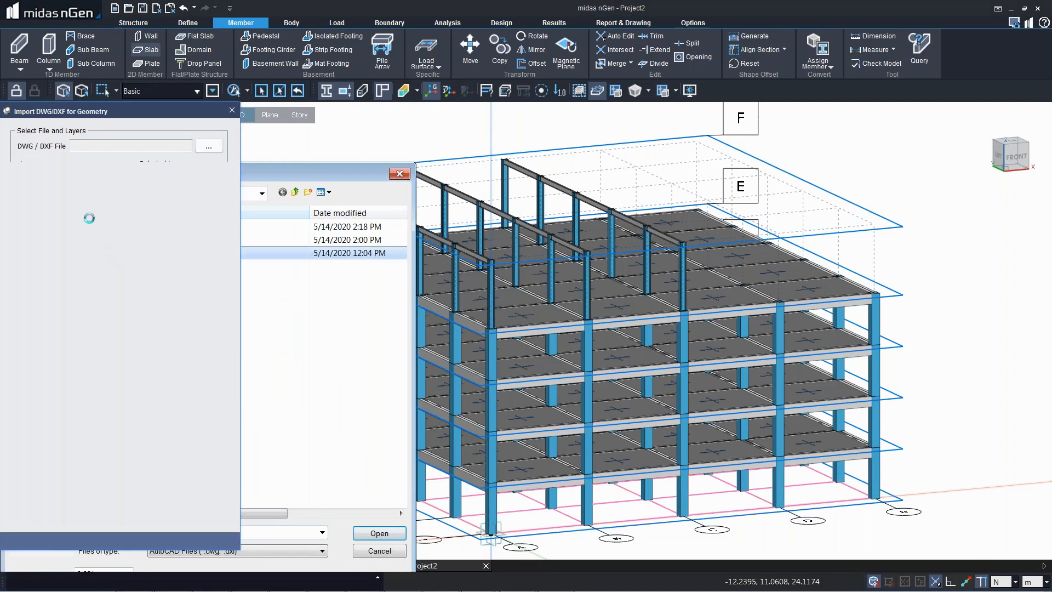
{"action": "left_click", "coordinate": [118, 215]}
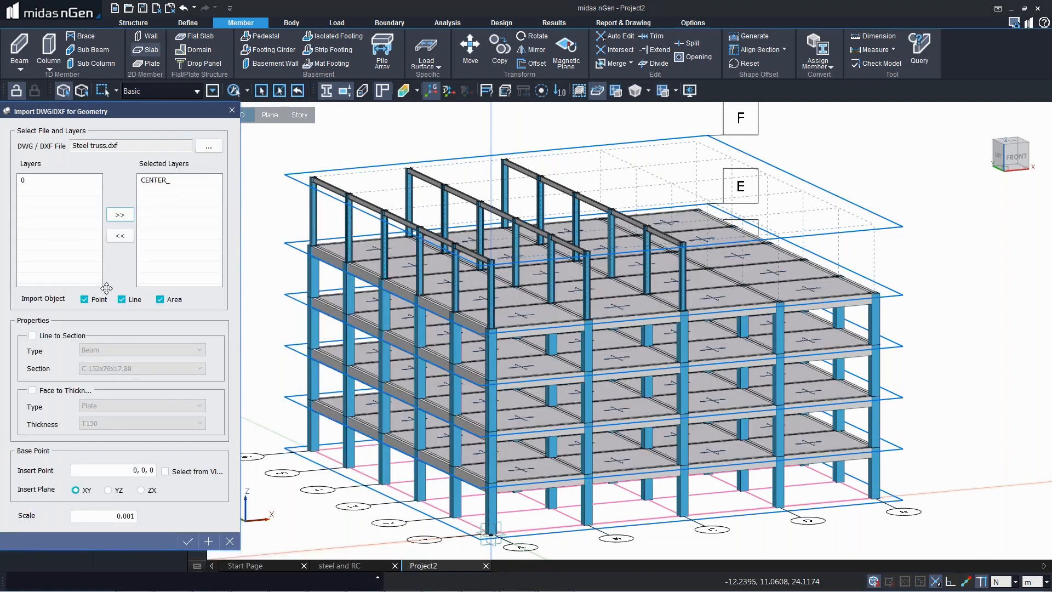
Step: Import the truss lines at scale 1 with insert point 0, 0, 16 on top of the front corner steel column
{"action": "left_click_drag", "start_coordinate": [115, 516], "coordinate": [151, 518]}
{"action": "type", "text": "1"}
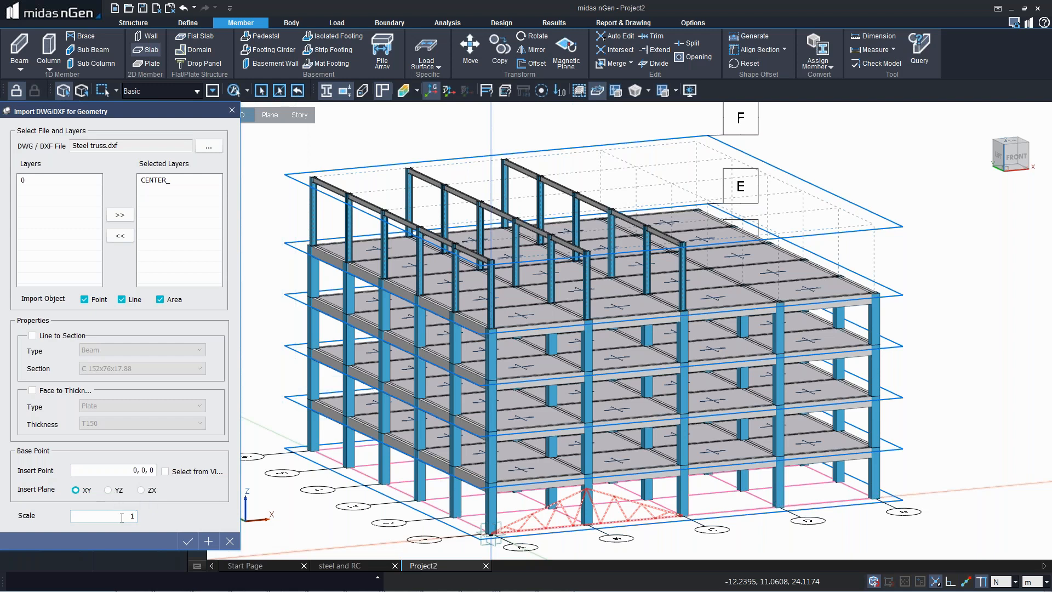
{"action": "double_click", "coordinate": [132, 515]}
{"action": "left_click", "coordinate": [165, 472]}
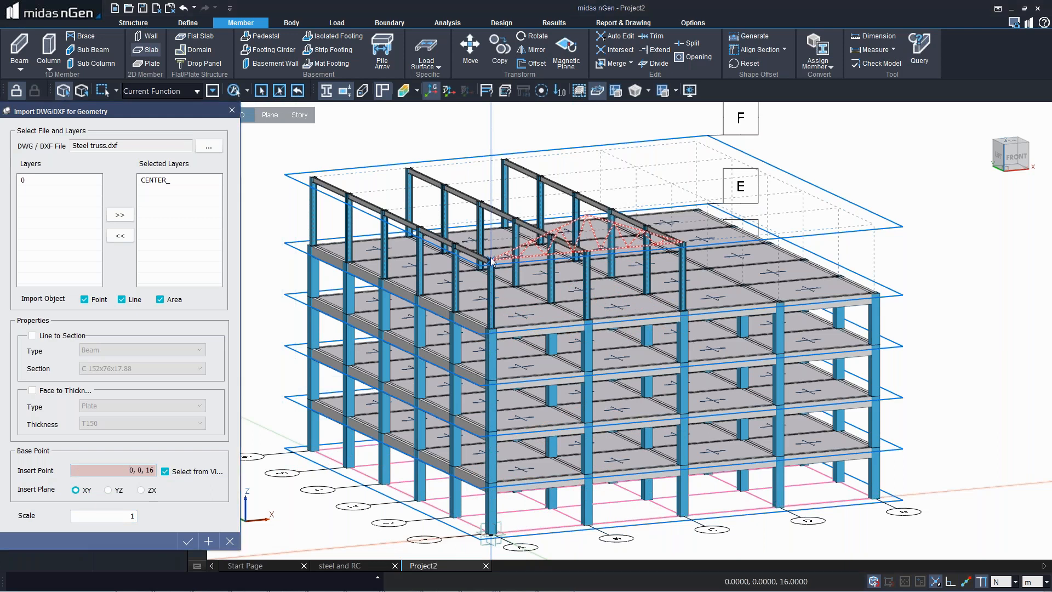
{"action": "scroll", "coordinate": [491, 261], "scroll_direction": "up", "scroll_amount": 5}
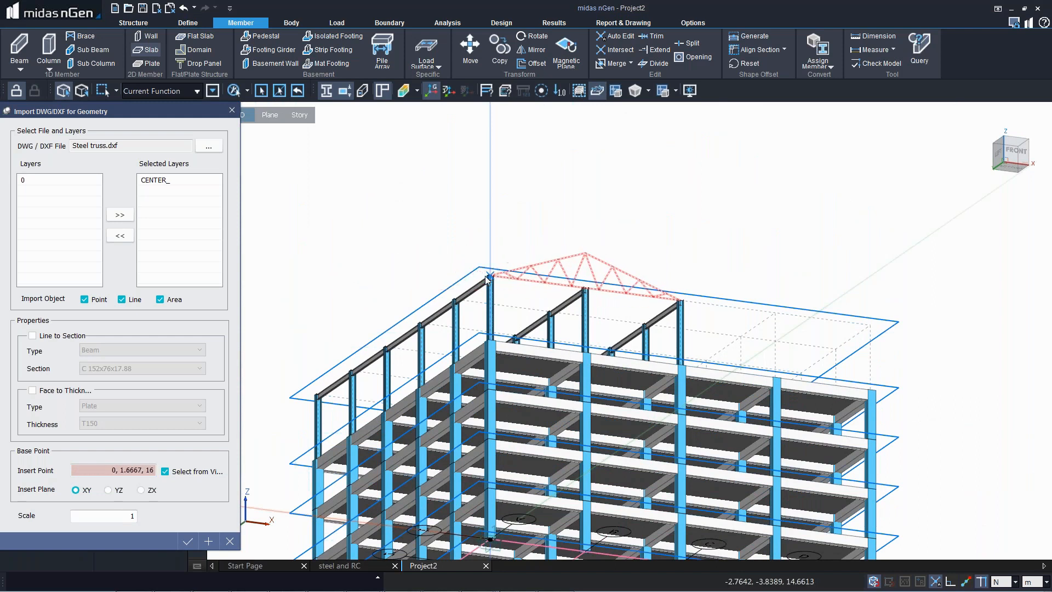
{"action": "left_click", "coordinate": [492, 278]}
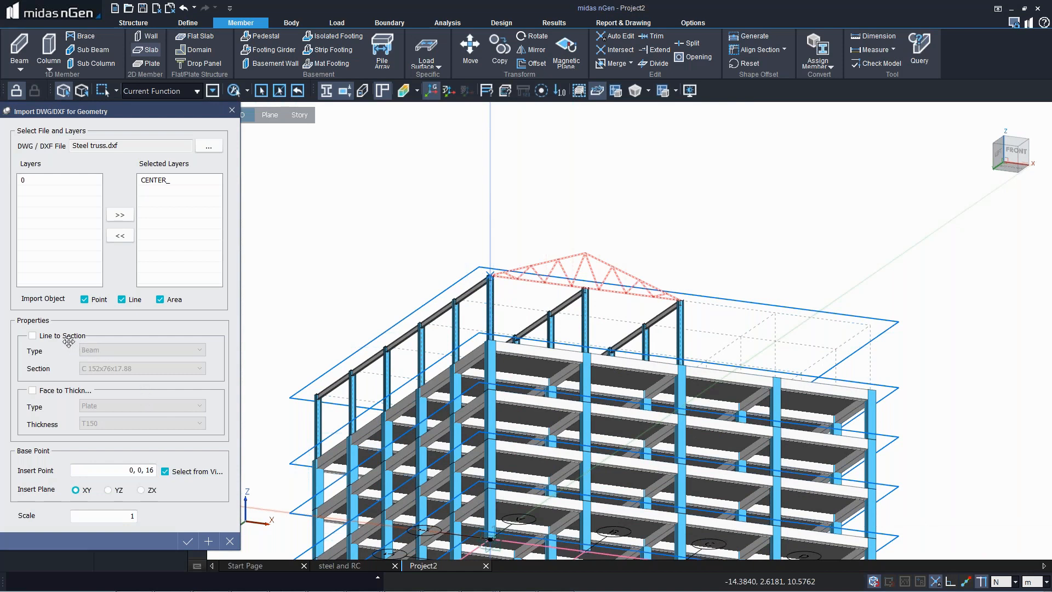
{"action": "left_click", "coordinate": [188, 541]}
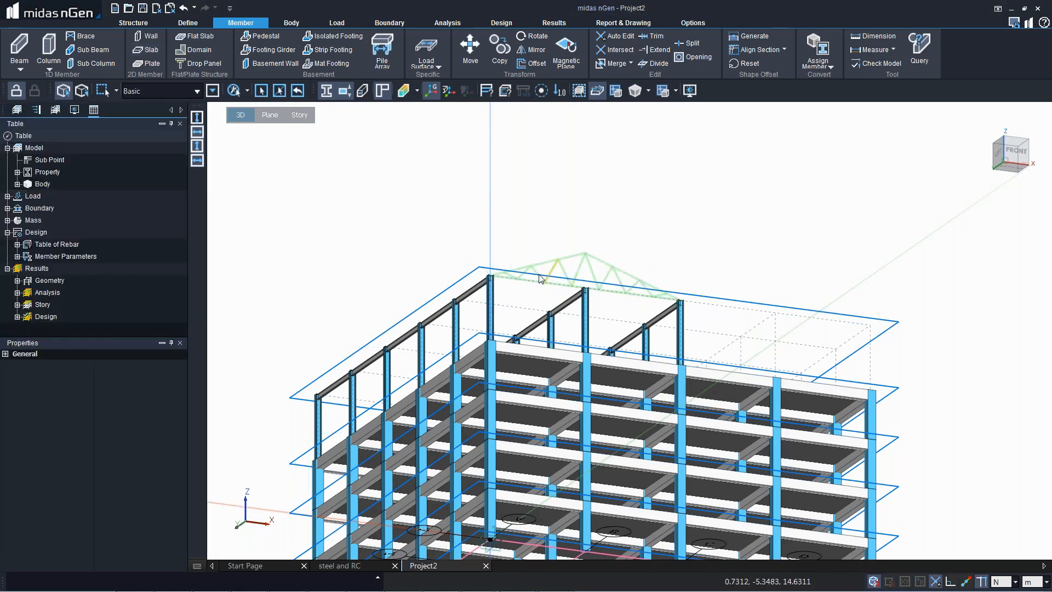
Step: Hide all members and grid sets and show only the imported truss lines in front view
{"action": "right_click", "coordinate": [544, 184]}
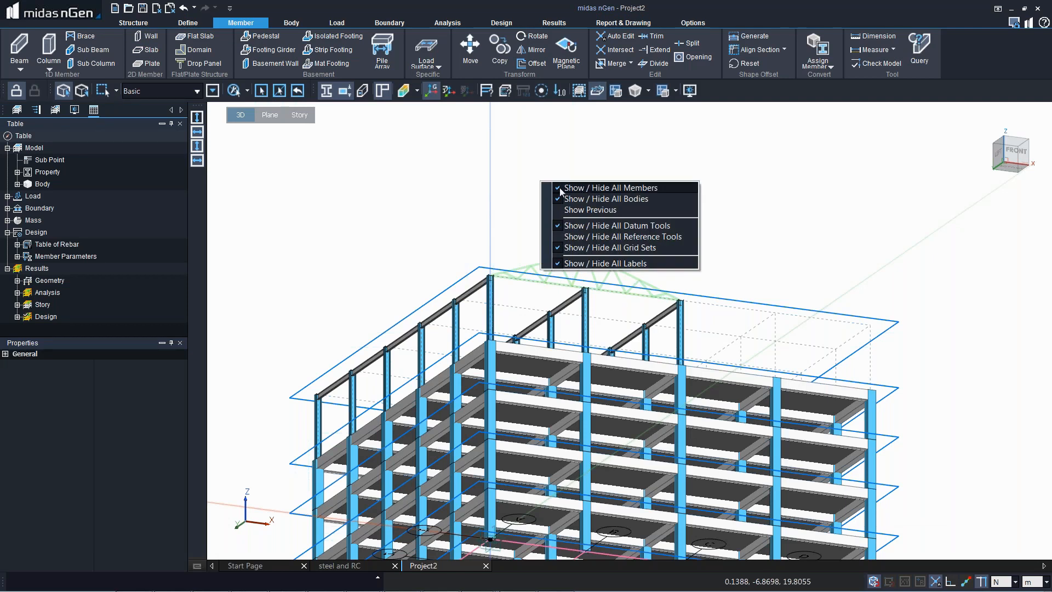
{"action": "left_click", "coordinate": [559, 189]}
{"action": "right_click", "coordinate": [559, 192]}
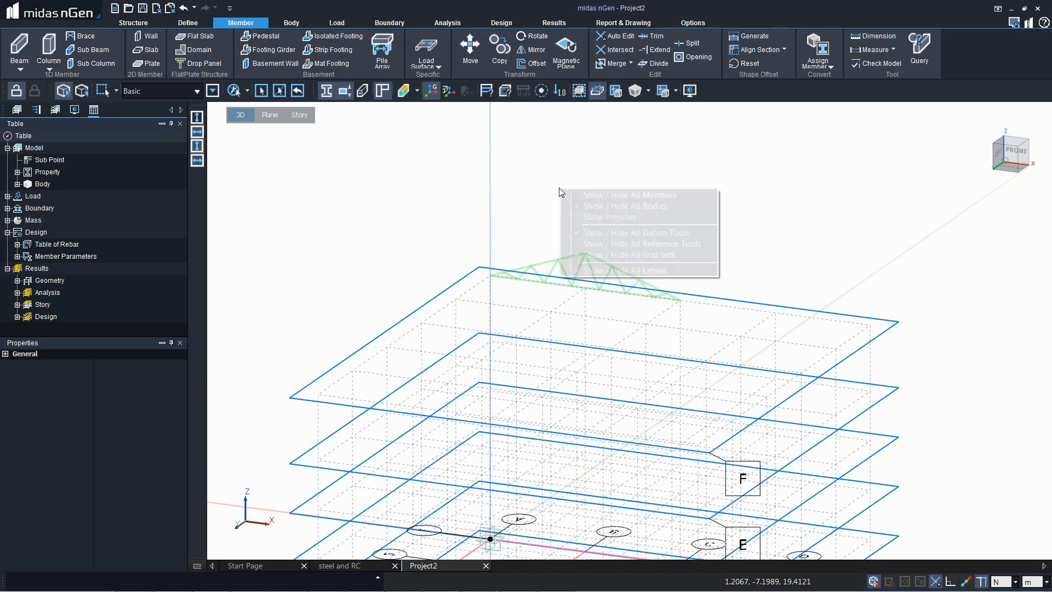
{"action": "left_click", "coordinate": [580, 256]}
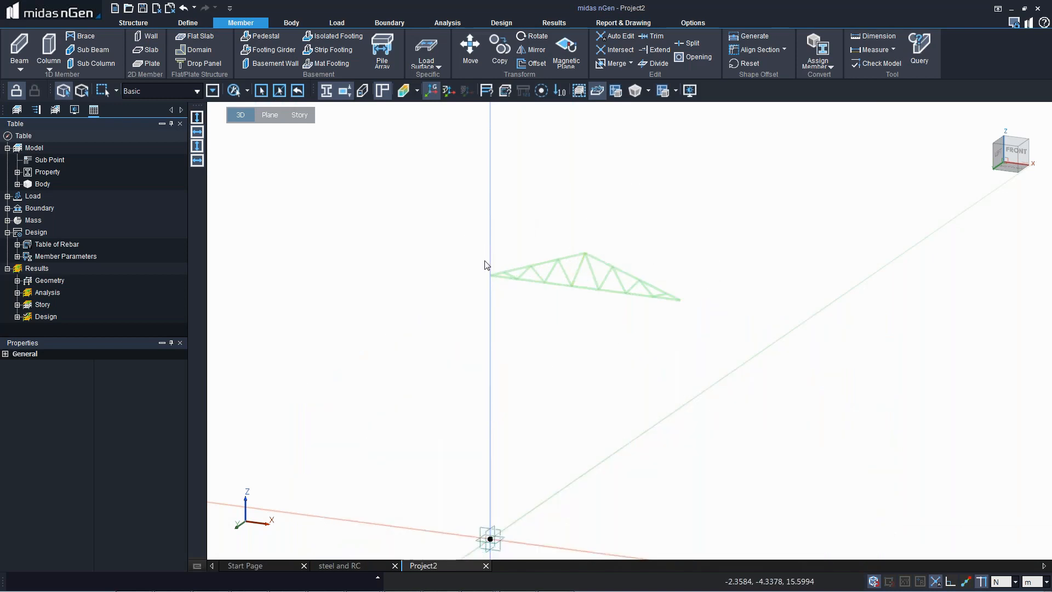
{"action": "middle_click", "coordinate": [534, 264]}
{"action": "left_click", "coordinate": [535, 268]}
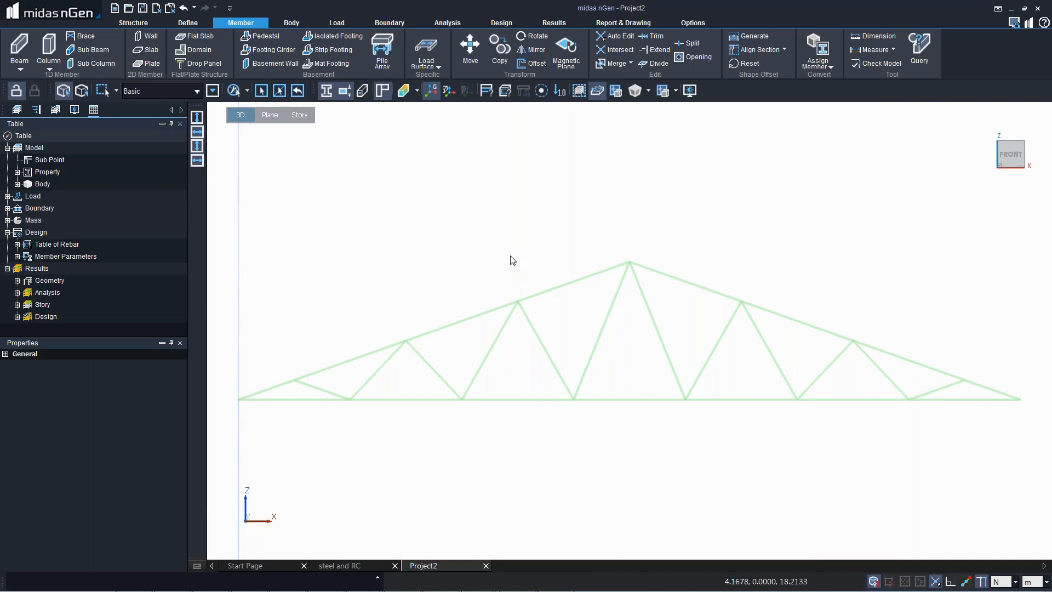
Step: Assign the truss's bottom chord lines as superstructure beams with section C 152x76x17.88
{"action": "left_click", "coordinate": [291, 23]}
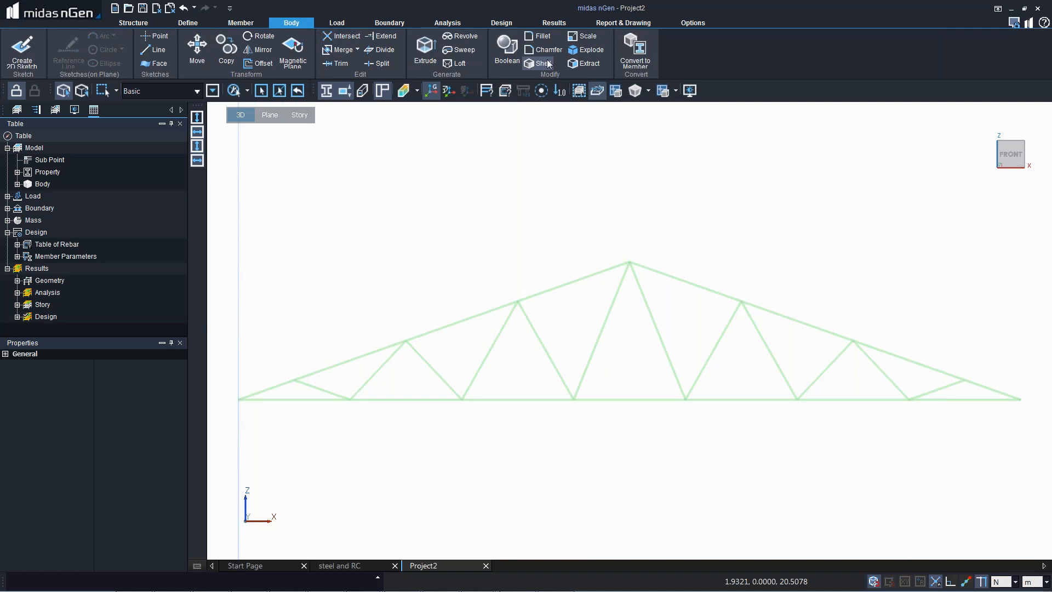
{"action": "left_click", "coordinate": [630, 51]}
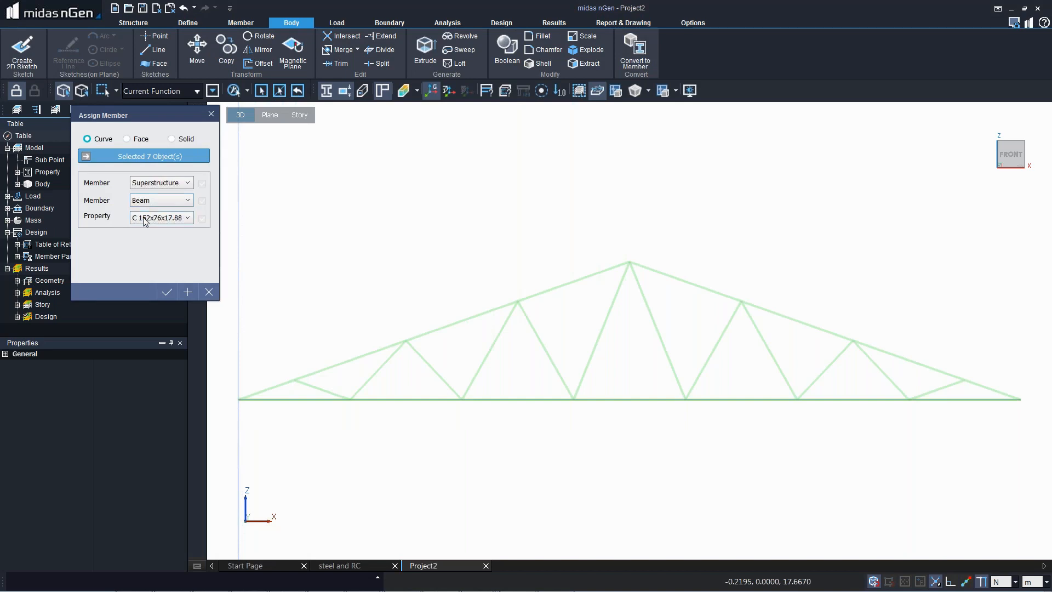
{"action": "left_click", "coordinate": [187, 292]}
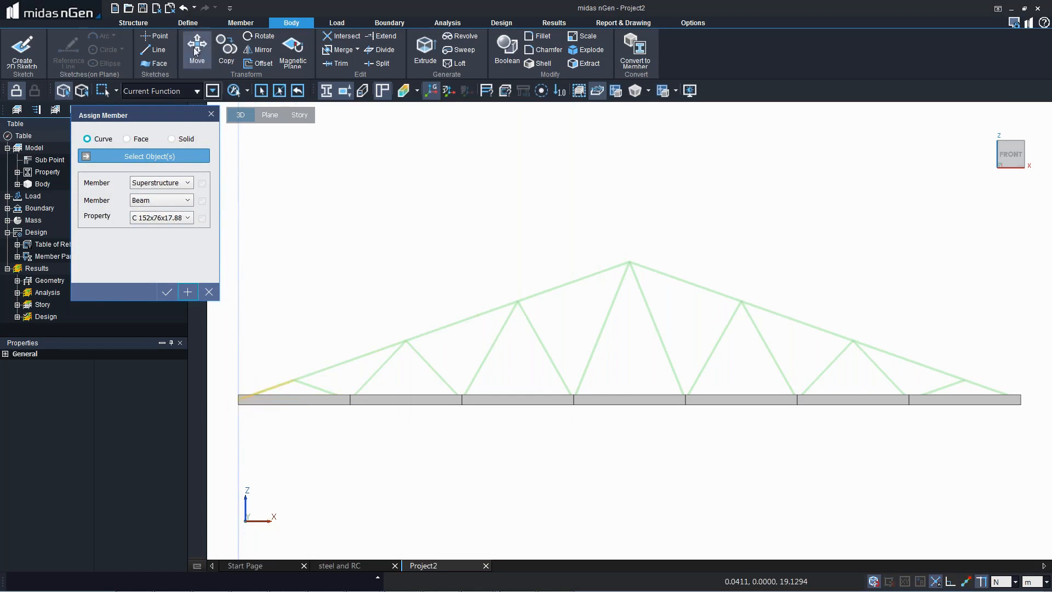
Step: Select the truss's top chord lines with a polygon and assign them as superstructure beams with section C 152x76x17.88
{"action": "left_click", "coordinate": [116, 90]}
{"action": "left_click", "coordinate": [122, 120]}
{"action": "left_click", "coordinate": [236, 418]}
{"action": "left_click", "coordinate": [629, 274]}
{"action": "double_click", "coordinate": [1031, 420]}
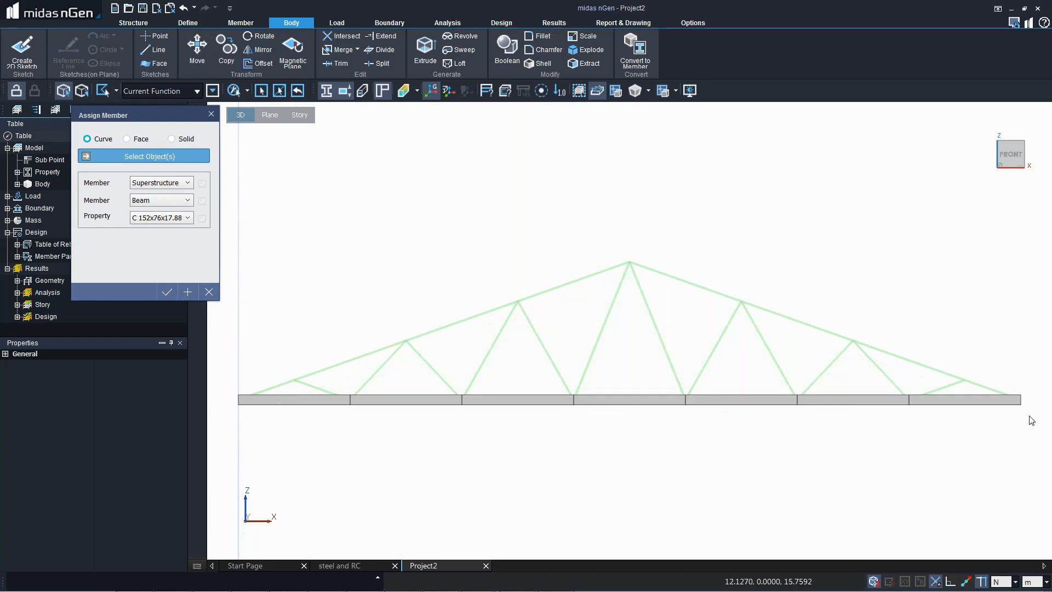
{"action": "left_click", "coordinate": [1028, 383]}
{"action": "left_click", "coordinate": [581, 240]}
{"action": "left_click", "coordinate": [268, 353]}
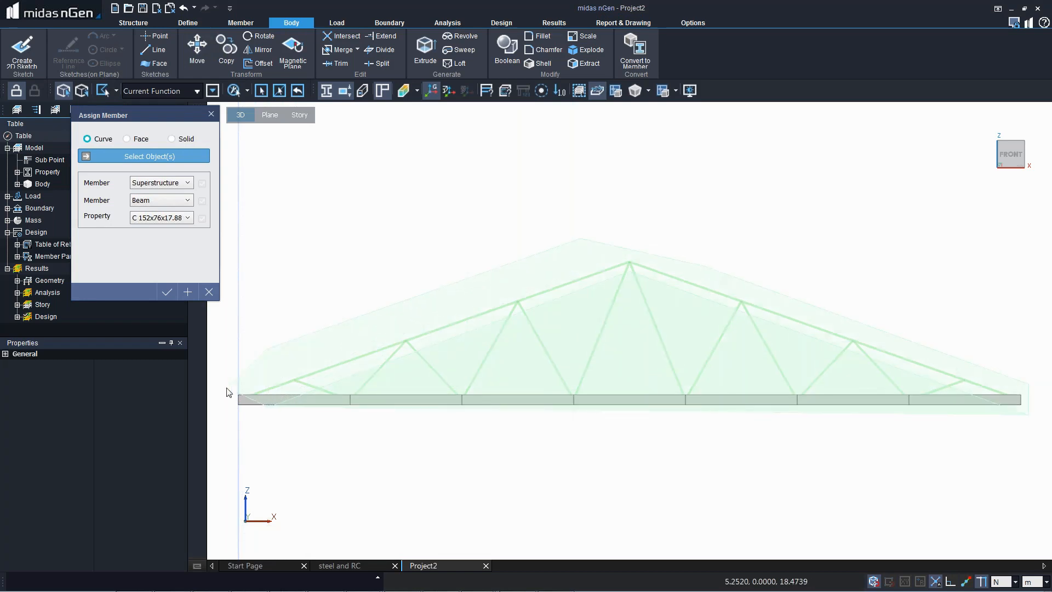
{"action": "double_click", "coordinate": [229, 417]}
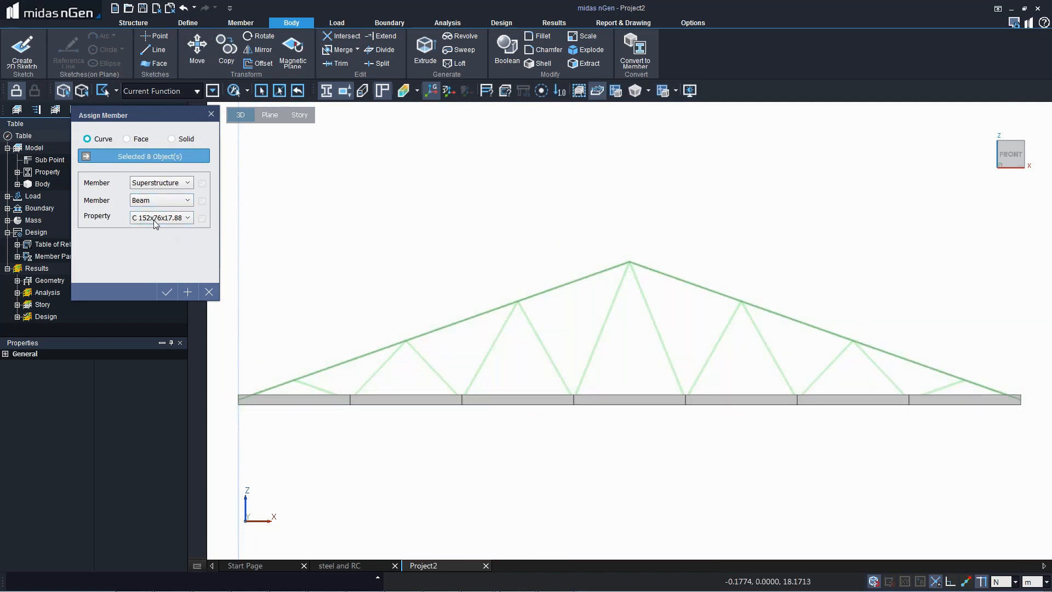
{"action": "left_click", "coordinate": [186, 292]}
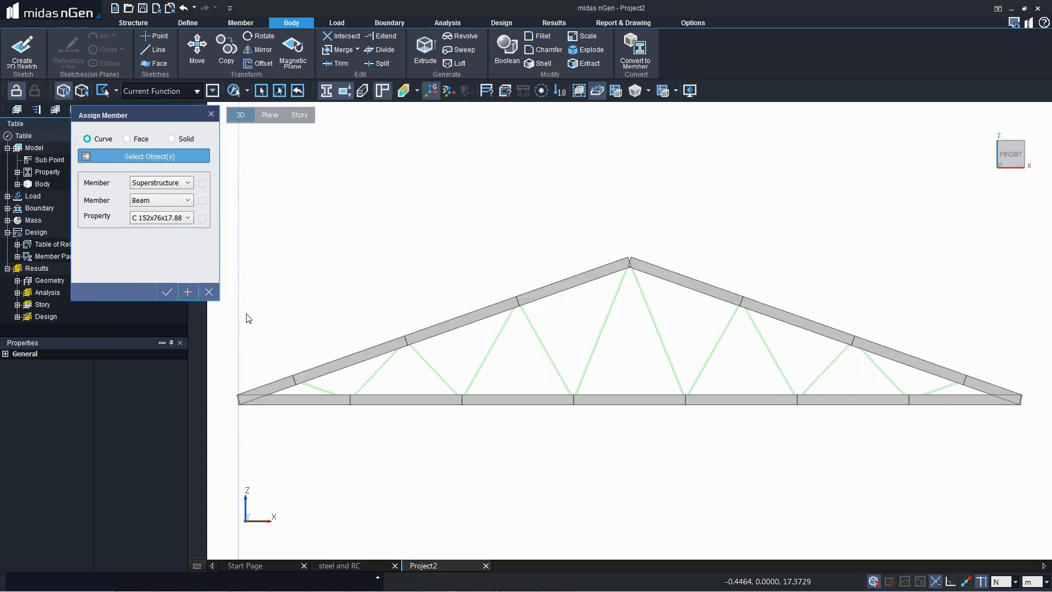
Step: Assign the truss's diagonal web lines as superstructure braces with analysis type Truss and section L 100x100x15.0
{"action": "left_click", "coordinate": [116, 90]}
{"action": "left_click", "coordinate": [119, 104]}
{"action": "left_click_drag", "start_coordinate": [966, 390], "coordinate": [311, 388]}
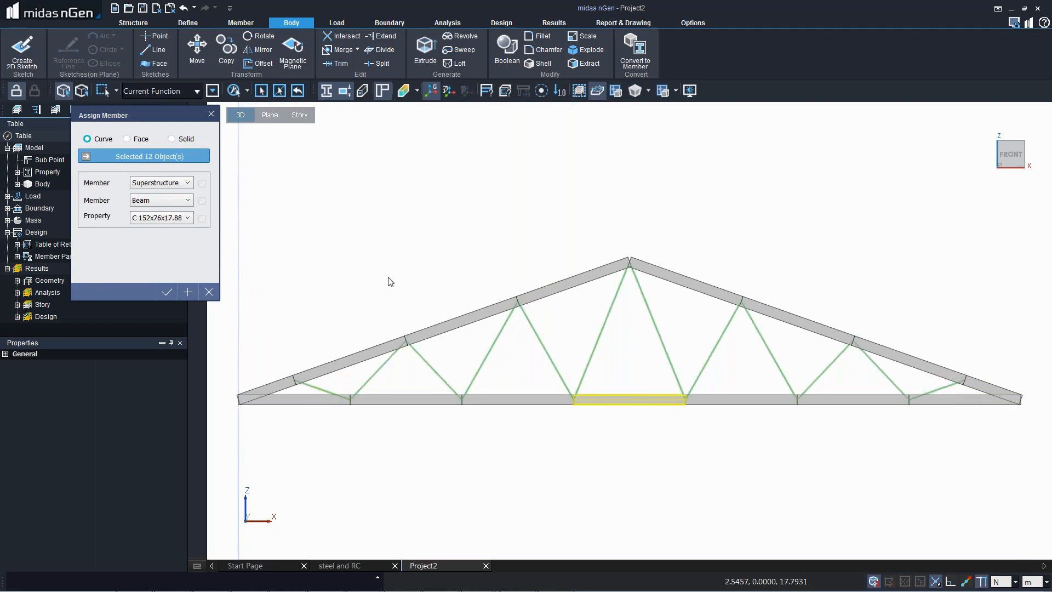
{"action": "left_click", "coordinate": [176, 201]}
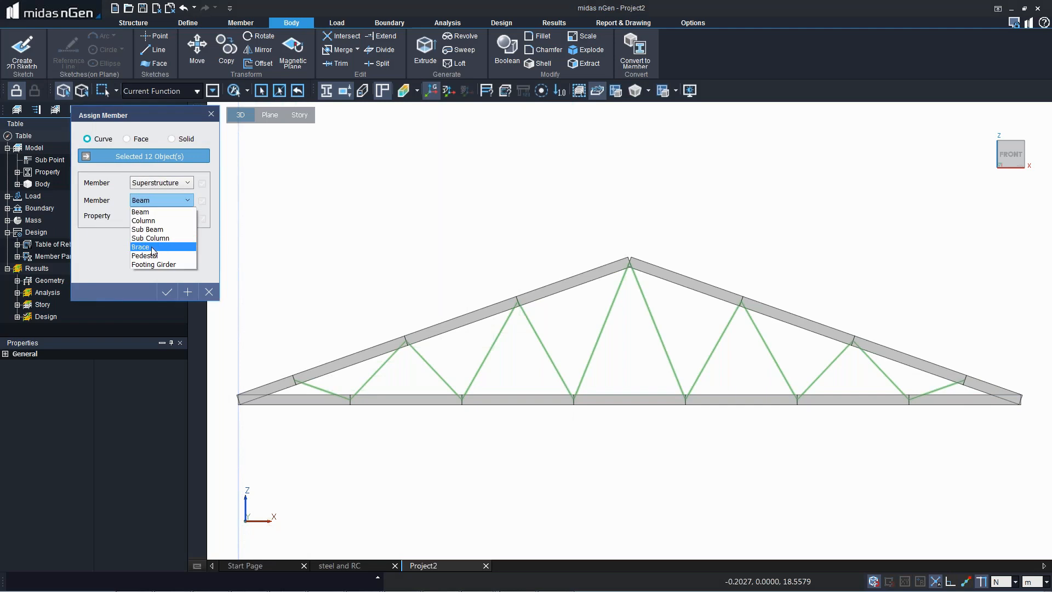
{"action": "left_click", "coordinate": [149, 248]}
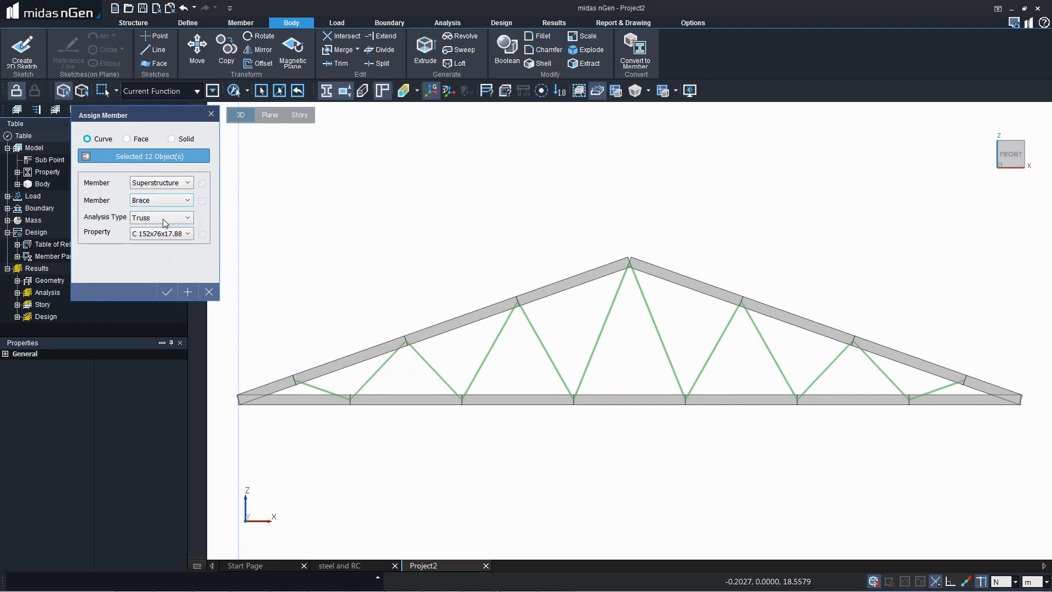
{"action": "left_click", "coordinate": [164, 220]}
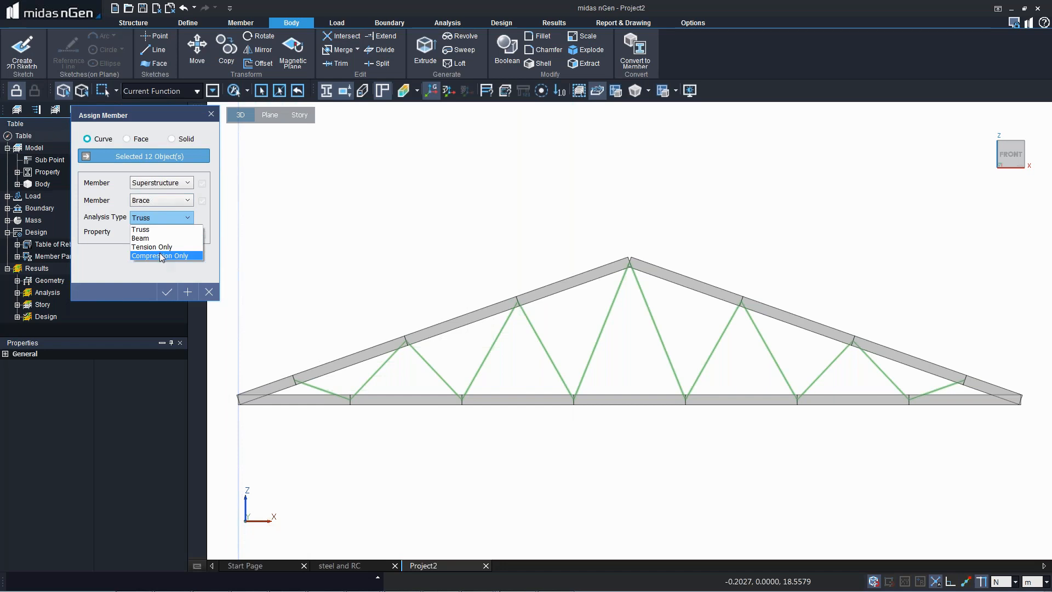
{"action": "left_click", "coordinate": [161, 229]}
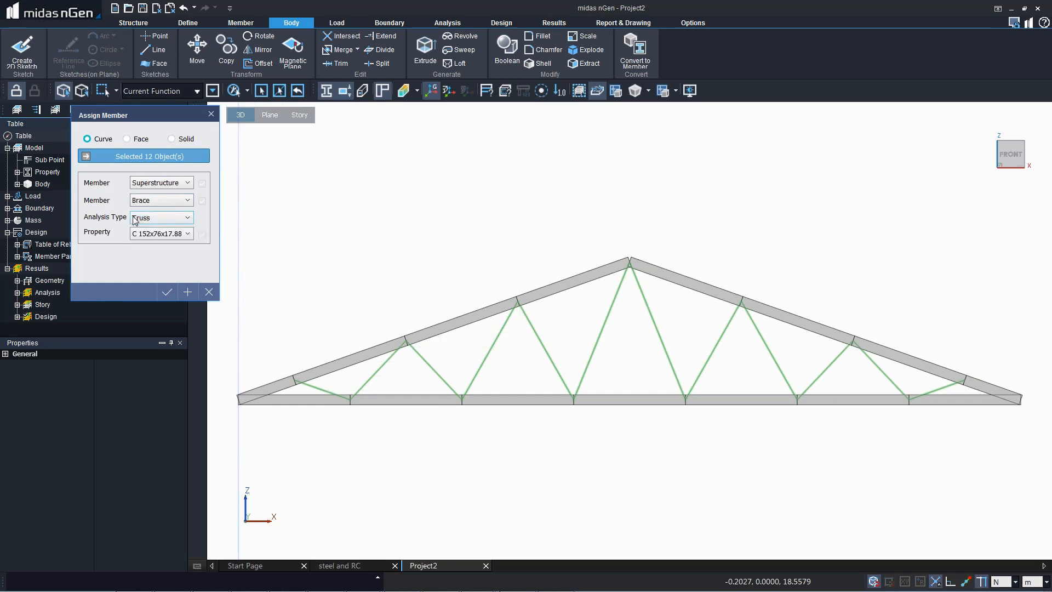
{"action": "left_click", "coordinate": [163, 234]}
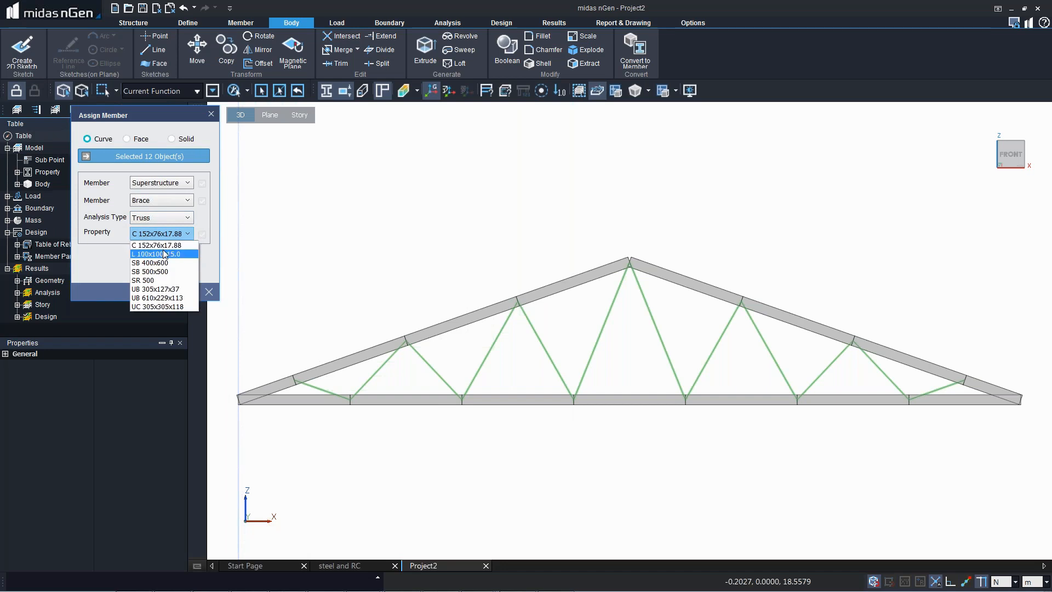
{"action": "left_click", "coordinate": [164, 253]}
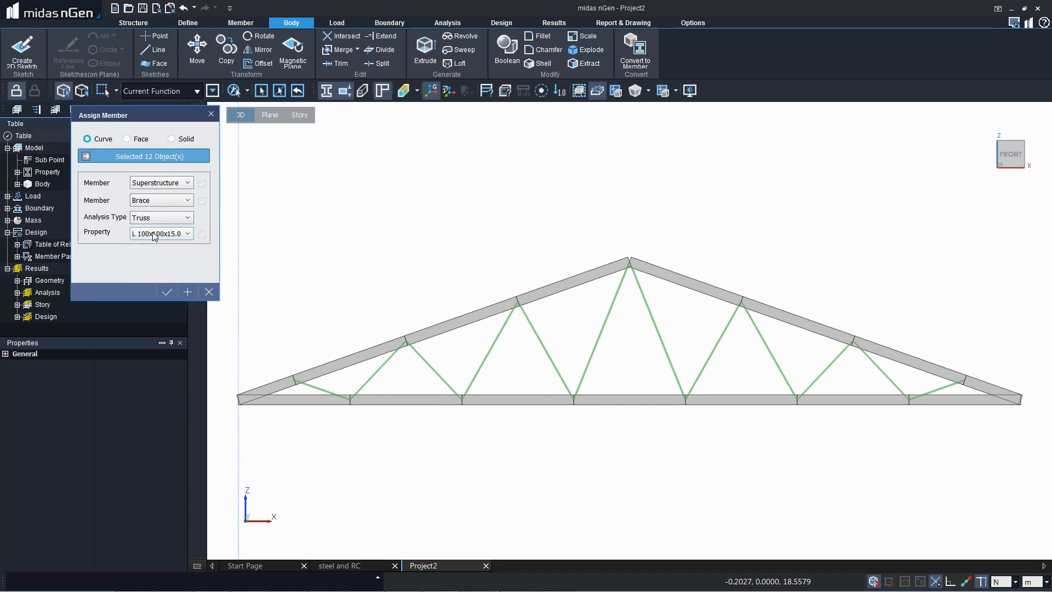
{"action": "left_click", "coordinate": [167, 291]}
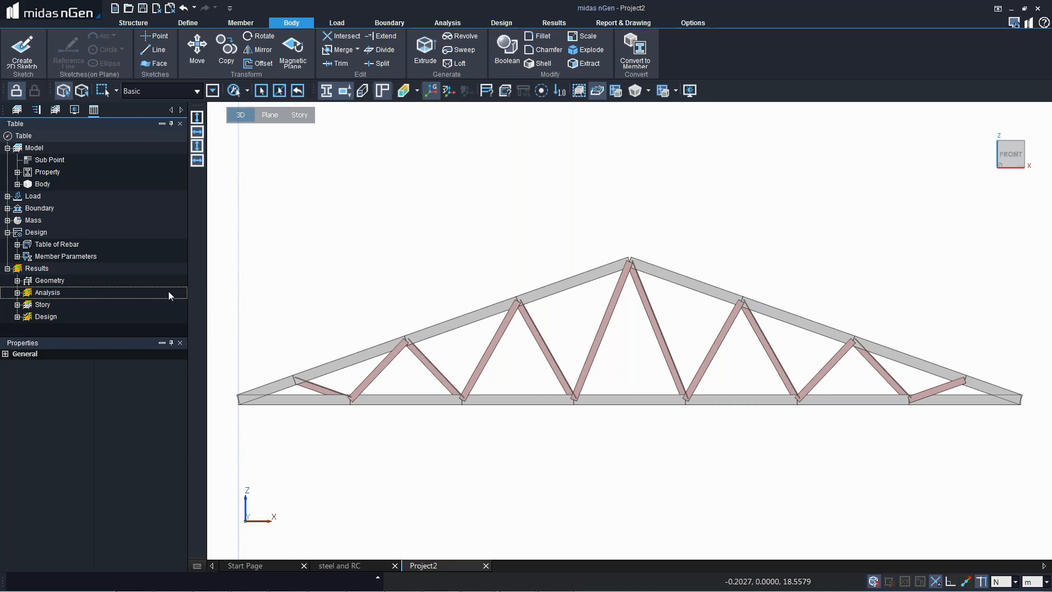
Step: Expand the section list in the model tree and view the options for modifying, adding and importing sections
{"action": "middle_click", "coordinate": [491, 194]}
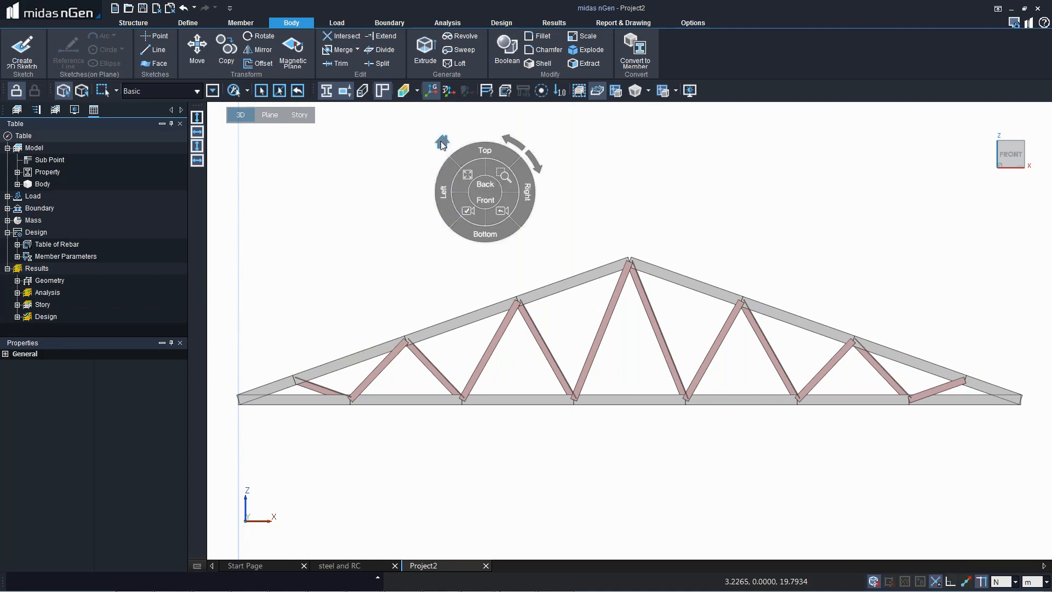
{"action": "left_click", "coordinate": [17, 110]}
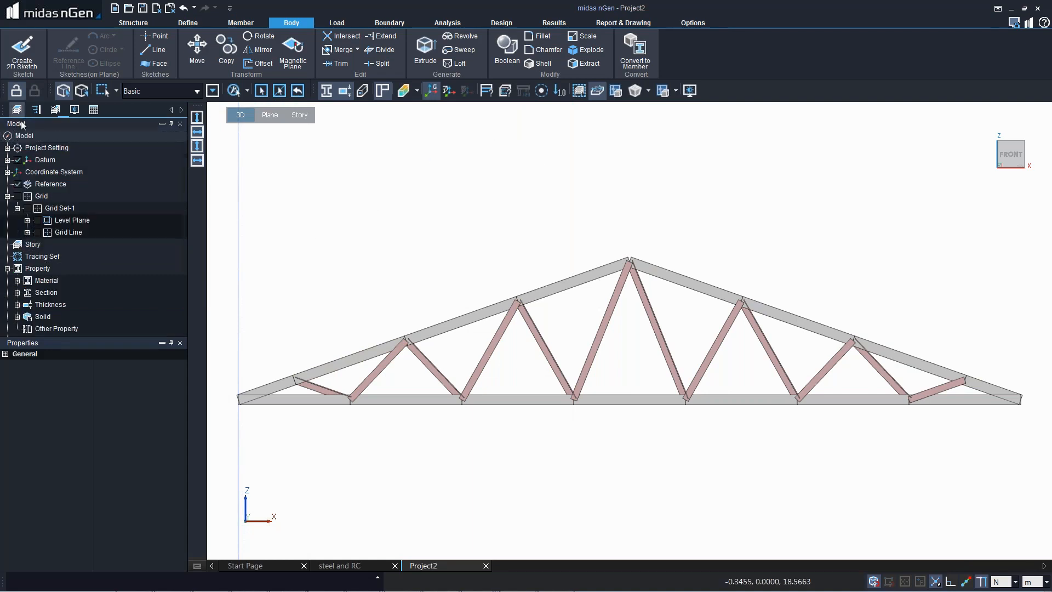
{"action": "double_click", "coordinate": [31, 295]}
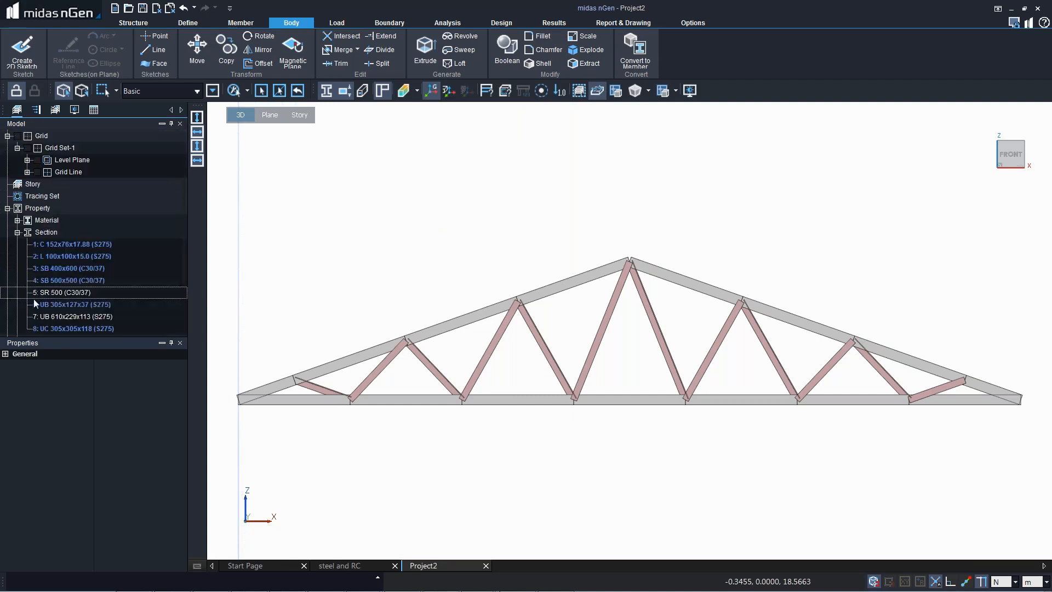
{"action": "right_click", "coordinate": [59, 244]}
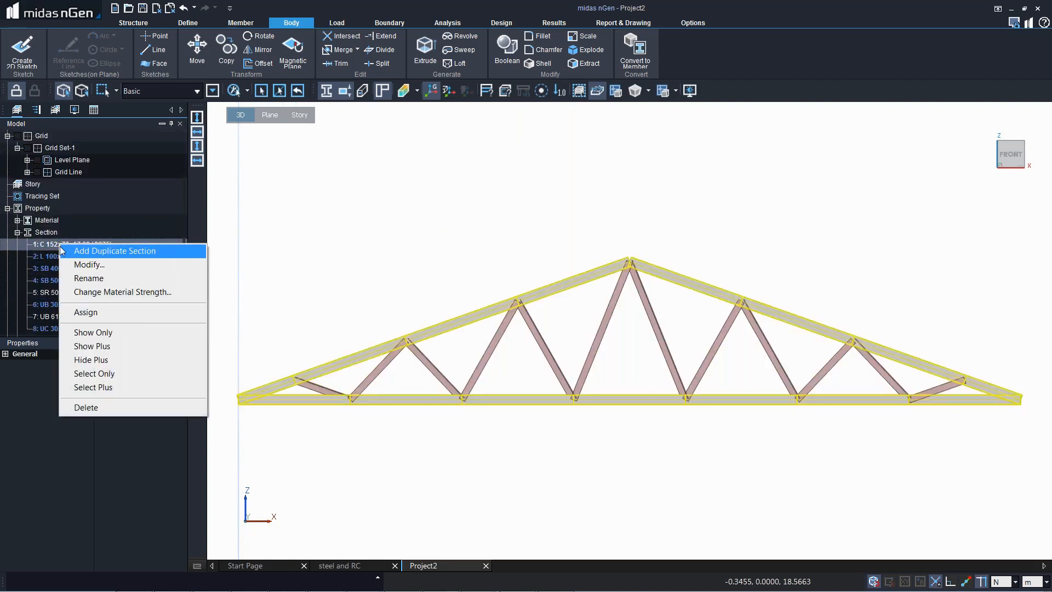
{"action": "right_click", "coordinate": [46, 233]}
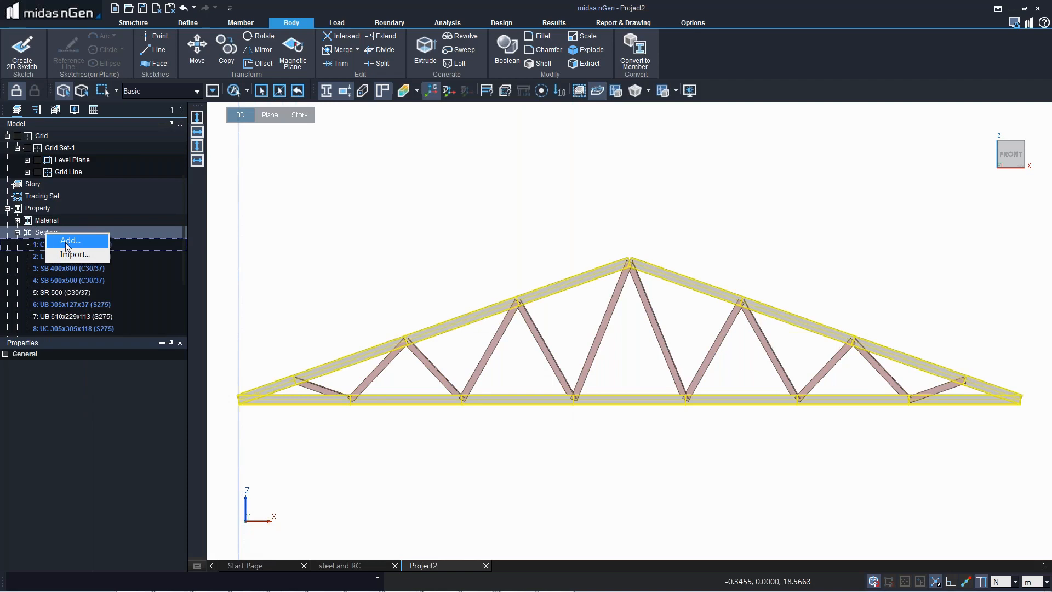
{"action": "left_click", "coordinate": [356, 255]}
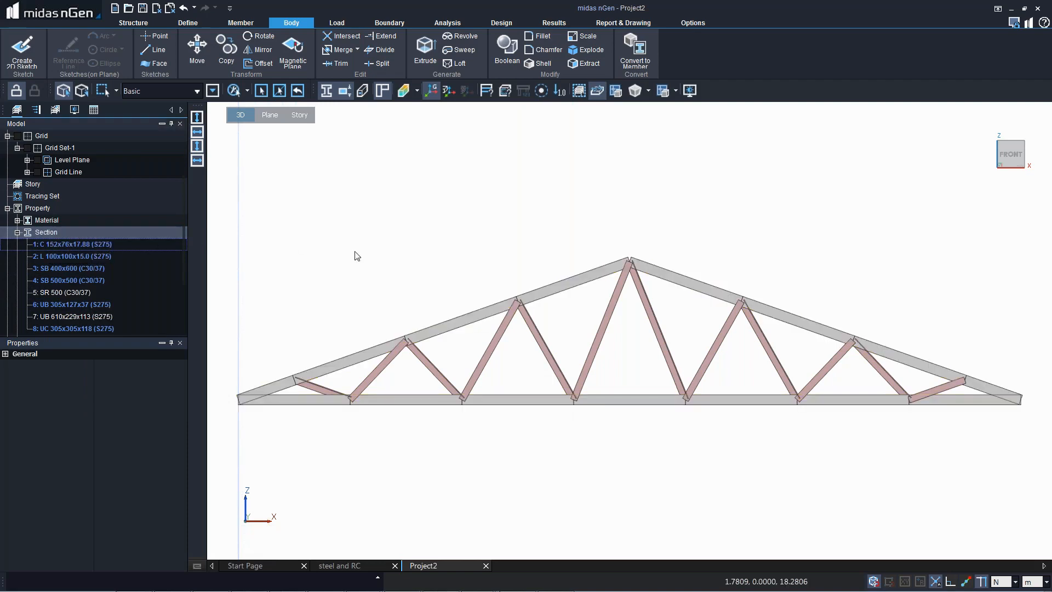
Step: Show all hidden building members again and look at the truss end of the building from the left side
{"action": "right_click", "coordinate": [529, 240]}
{"action": "left_click", "coordinate": [554, 246]}
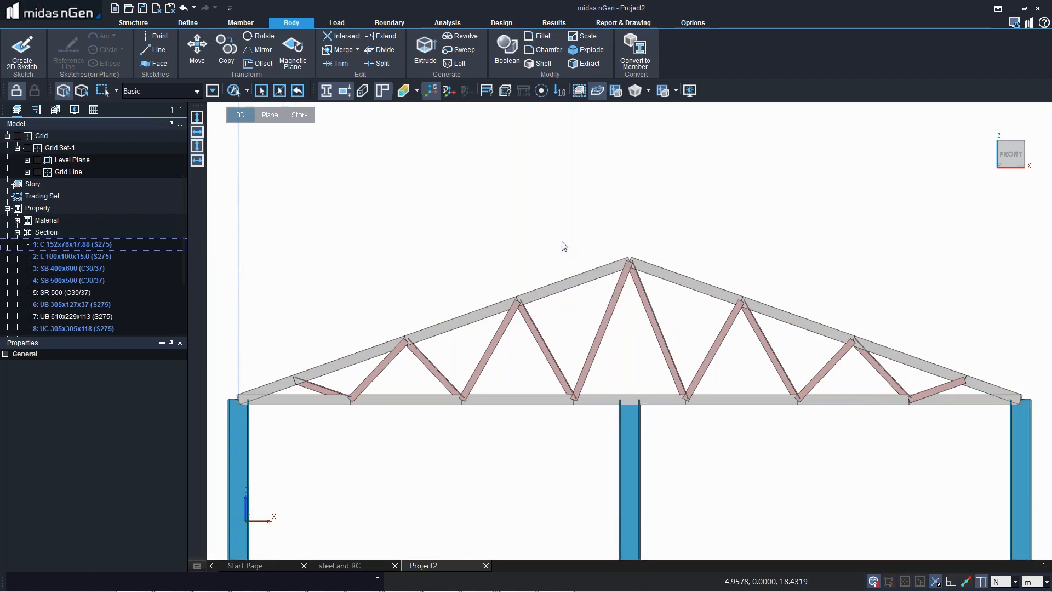
{"action": "right_click_drag", "start_coordinate": [464, 278], "coordinate": [422, 273]}
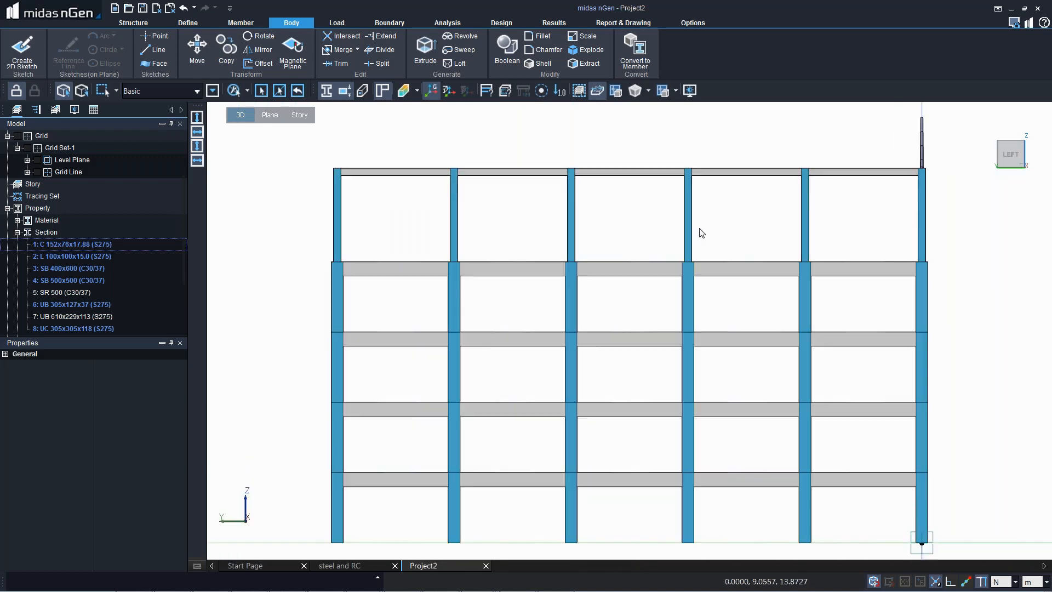
{"action": "middle_click_drag", "start_coordinate": [701, 234], "coordinate": [582, 281]}
{"action": "scroll", "coordinate": [582, 281], "scroll_direction": "up", "scroll_amount": 2}
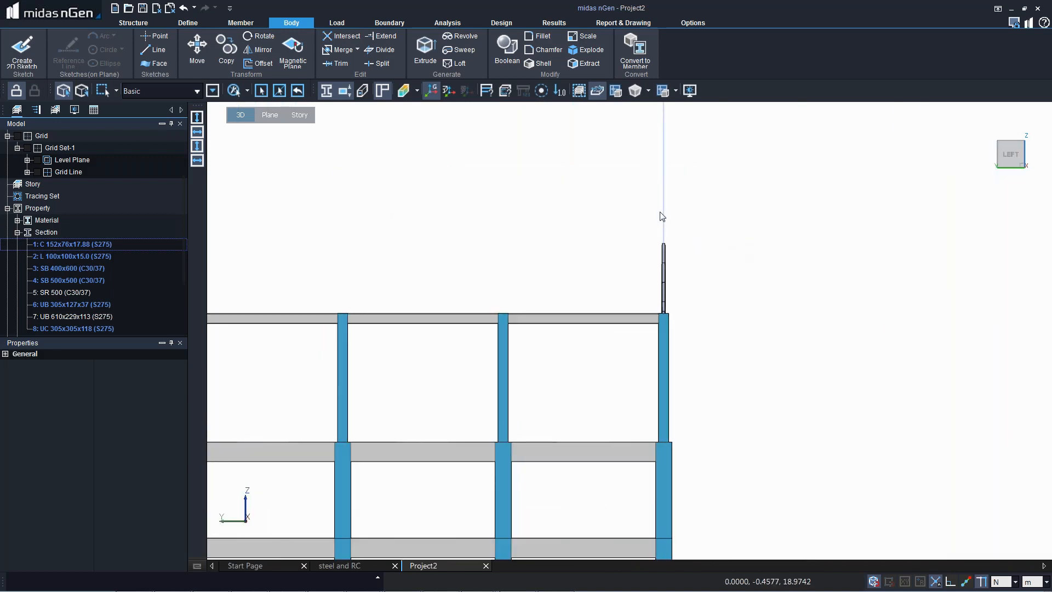
Step: Select all members of the roof truss for a two-point copy with its bottom-chord end at the column top as base point
{"action": "left_click", "coordinate": [238, 21]}
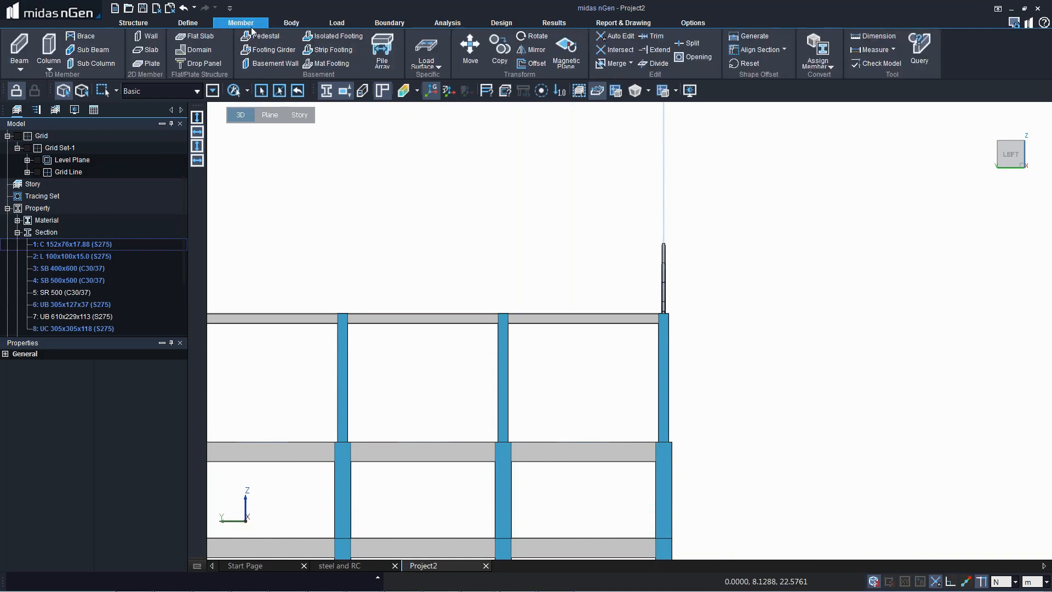
{"action": "left_click", "coordinate": [501, 59]}
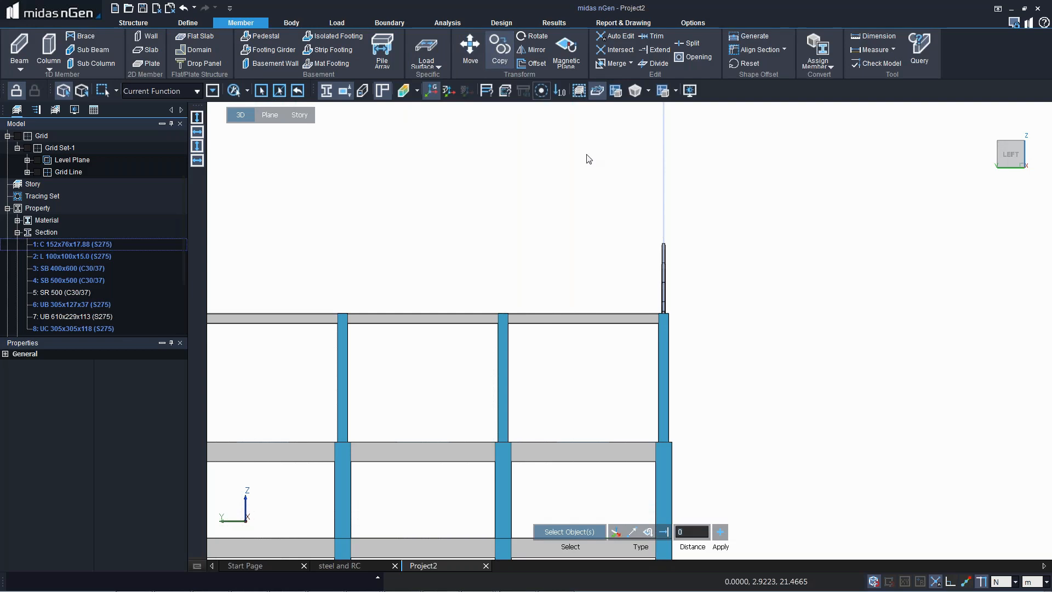
{"action": "left_click_drag", "start_coordinate": [630, 210], "coordinate": [696, 325]}
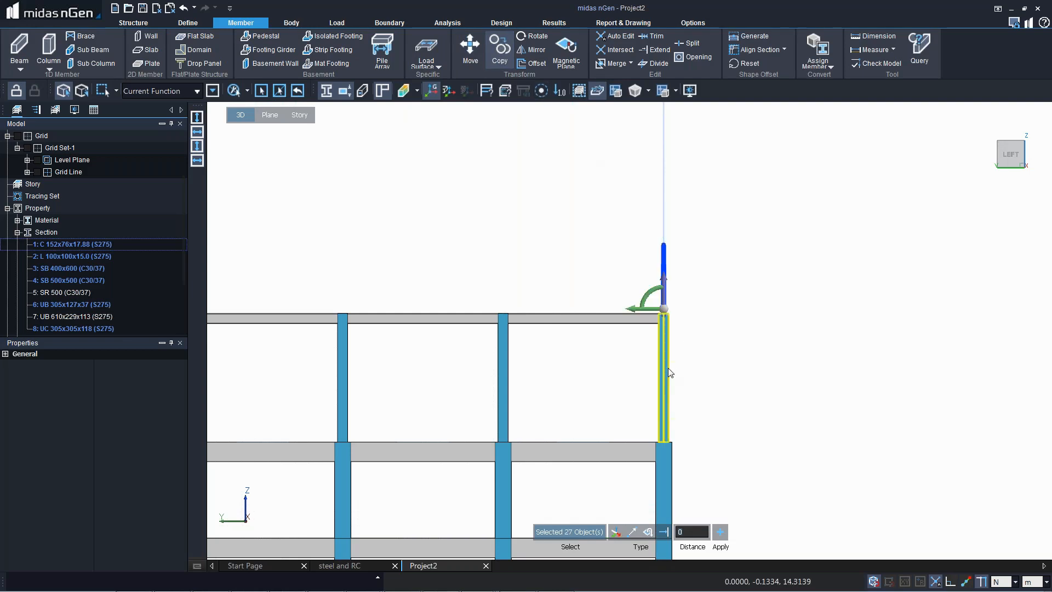
{"action": "left_click", "coordinate": [630, 531]}
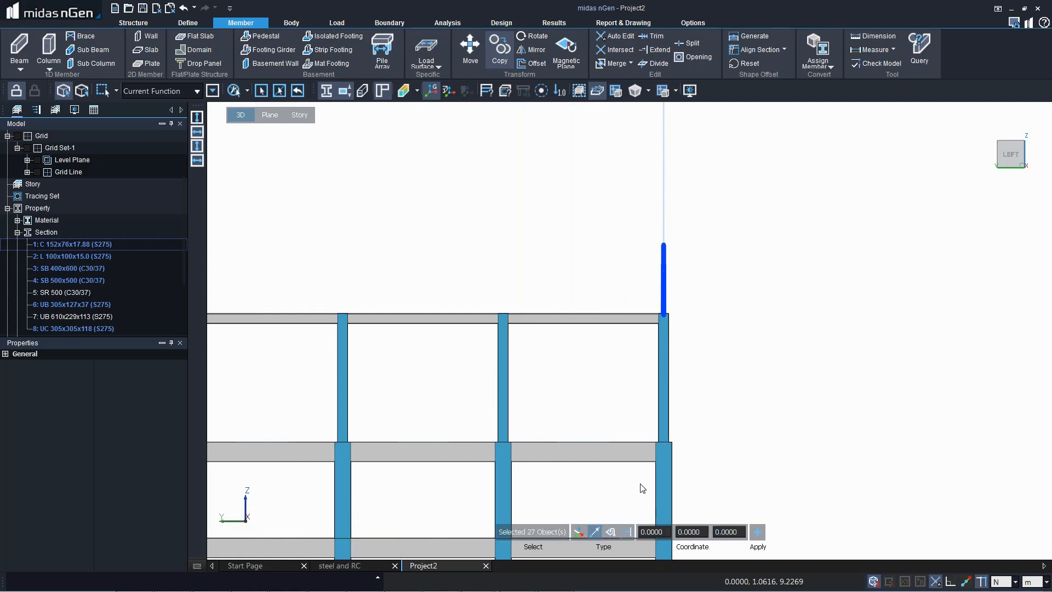
{"action": "mouse_move", "coordinate": [665, 314]}
{"action": "middle_mouse_down"}
{"action": "mouse_move", "coordinate": [646, 324]}
{"action": "mouse_move", "coordinate": [663, 310]}
{"action": "middle_mouse_up"}
{"action": "left_click", "coordinate": [663, 313]}
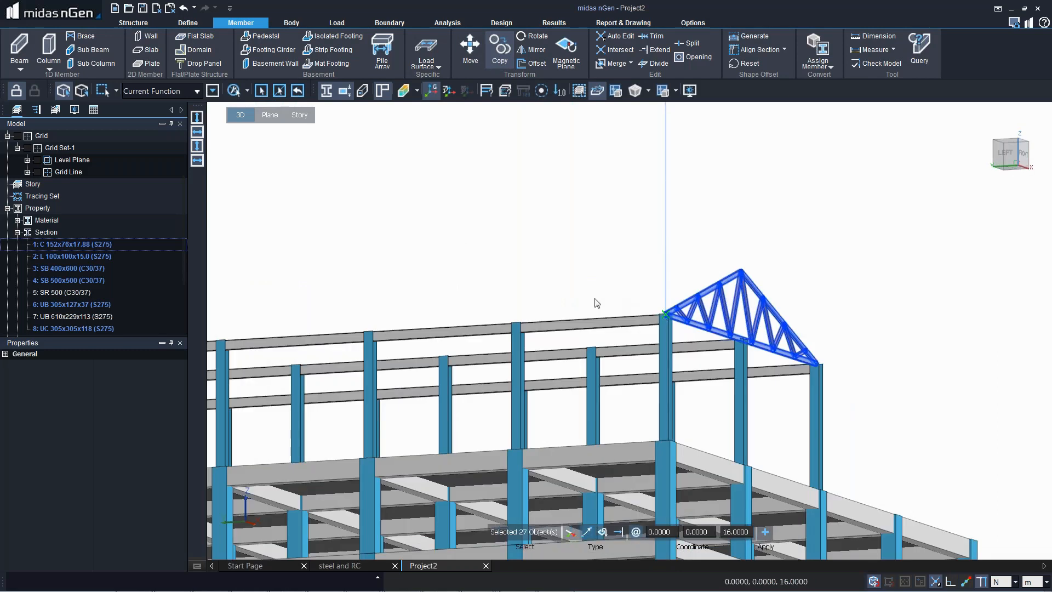
Step: Place truss copies on the tops of the five remaining columns along the building's length, at 5 m spacing
{"action": "left_click", "coordinate": [516, 321]}
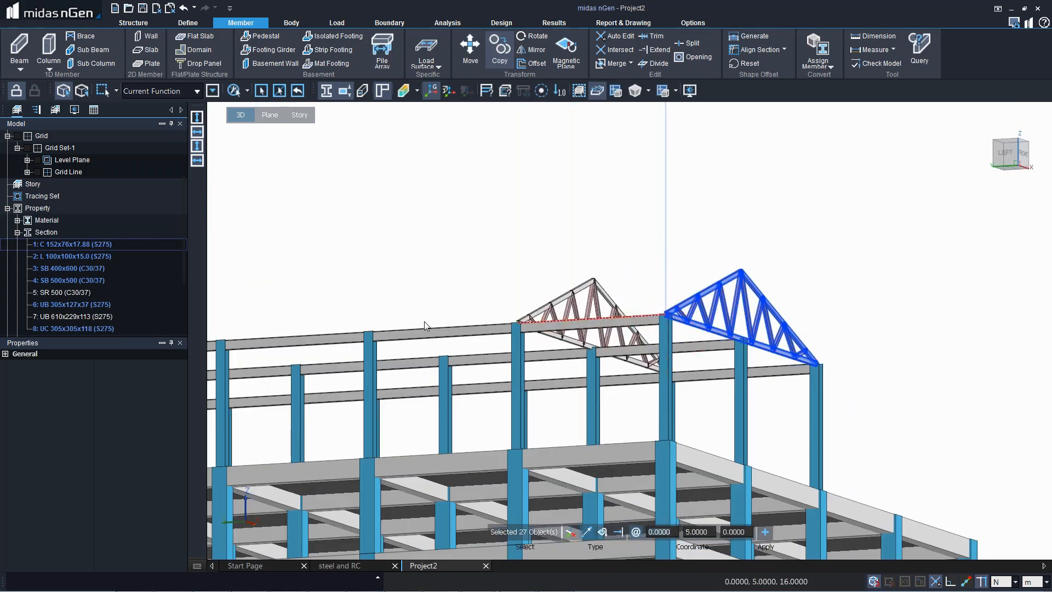
{"action": "left_click", "coordinate": [368, 331]}
{"action": "left_click", "coordinate": [220, 337]}
{"action": "middle_click_drag", "start_coordinate": [321, 308], "coordinate": [632, 285]}
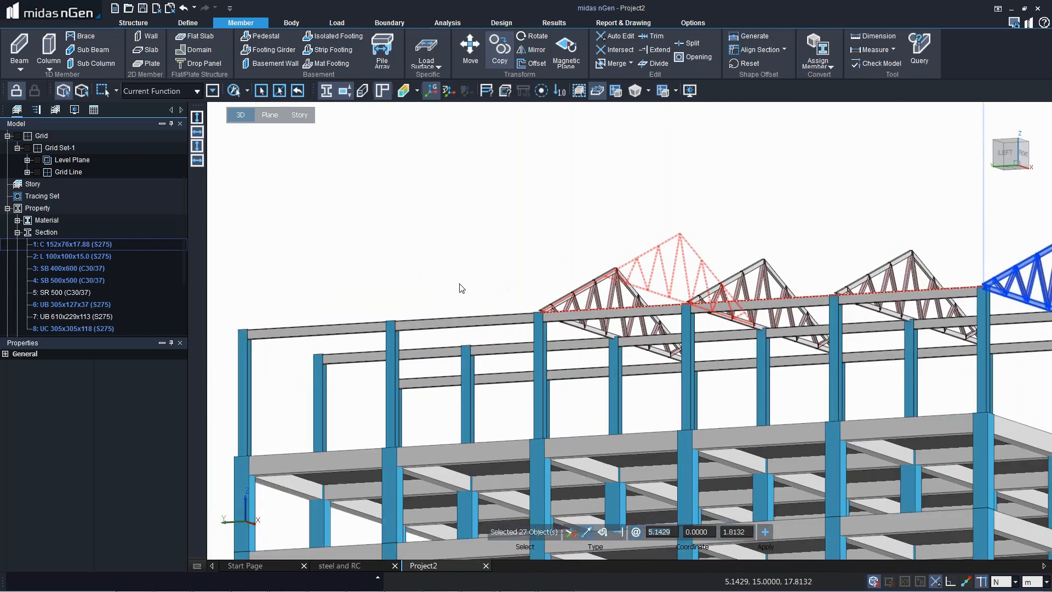
{"action": "left_click", "coordinate": [390, 322]}
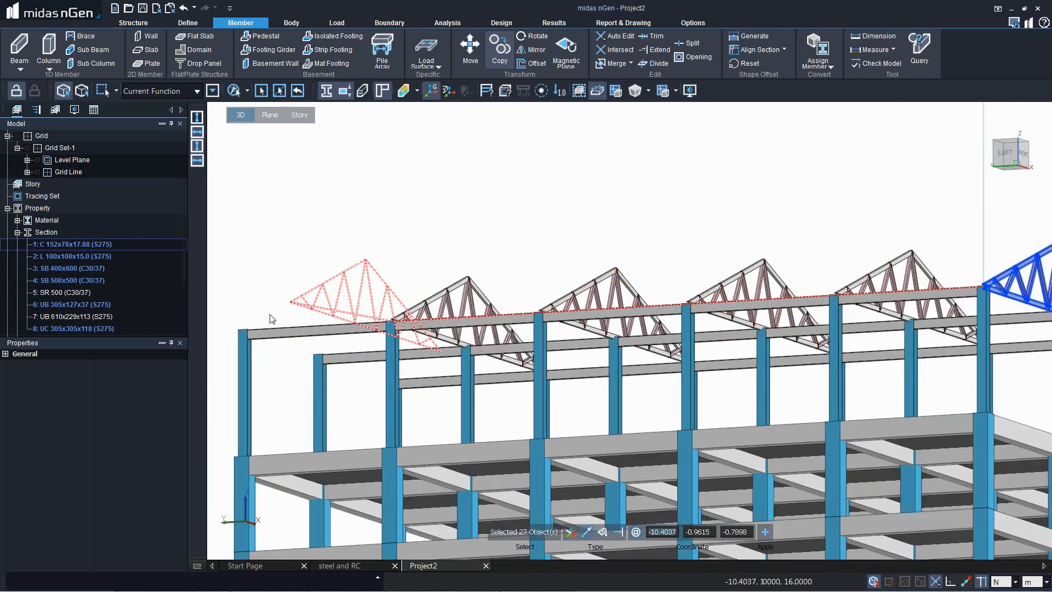
{"action": "left_click", "coordinate": [243, 331]}
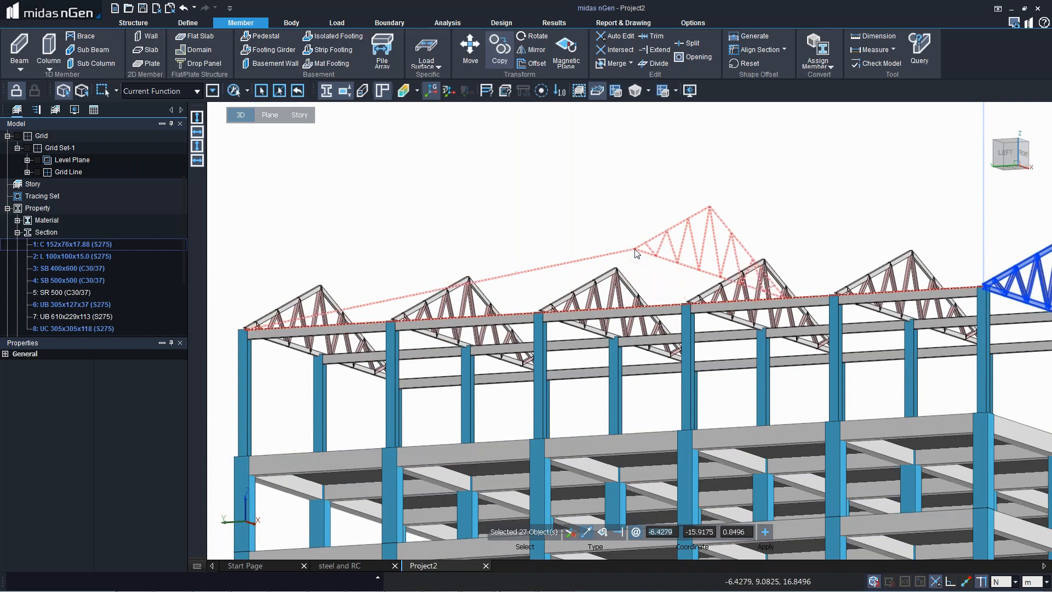
{"action": "key", "text": "Escape"}
{"action": "scroll", "coordinate": [256, 116], "scroll_direction": "down", "scroll_amount": 3}
{"action": "scroll", "coordinate": [255, 116], "scroll_direction": "up", "scroll_amount": 1}
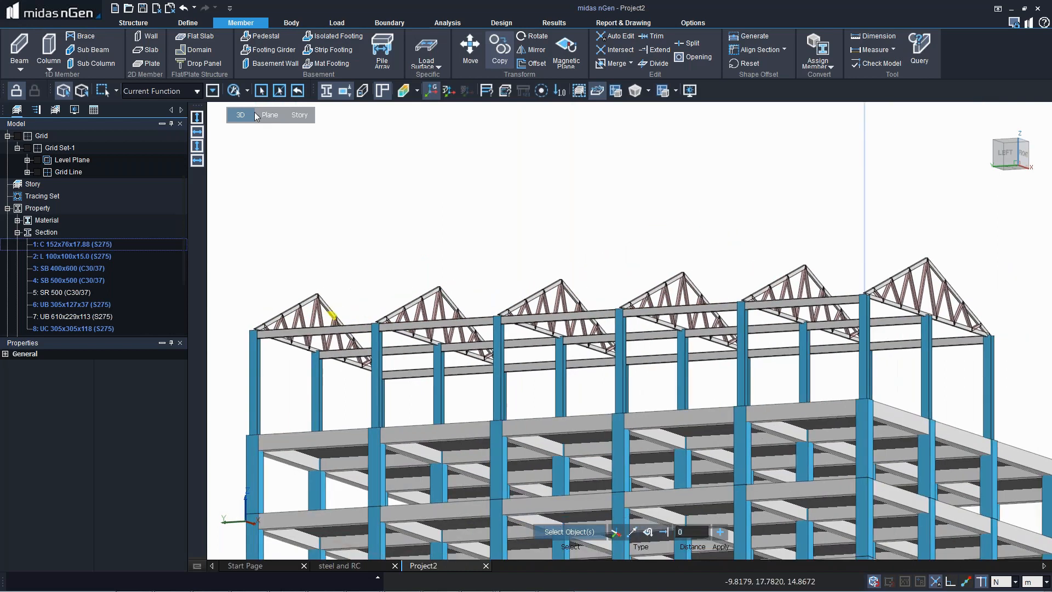
Step: Add a superstructure ridge beam with section C 152x76x17.88 from the first truss's apex to the last truss's apex
{"action": "left_click", "coordinate": [25, 52]}
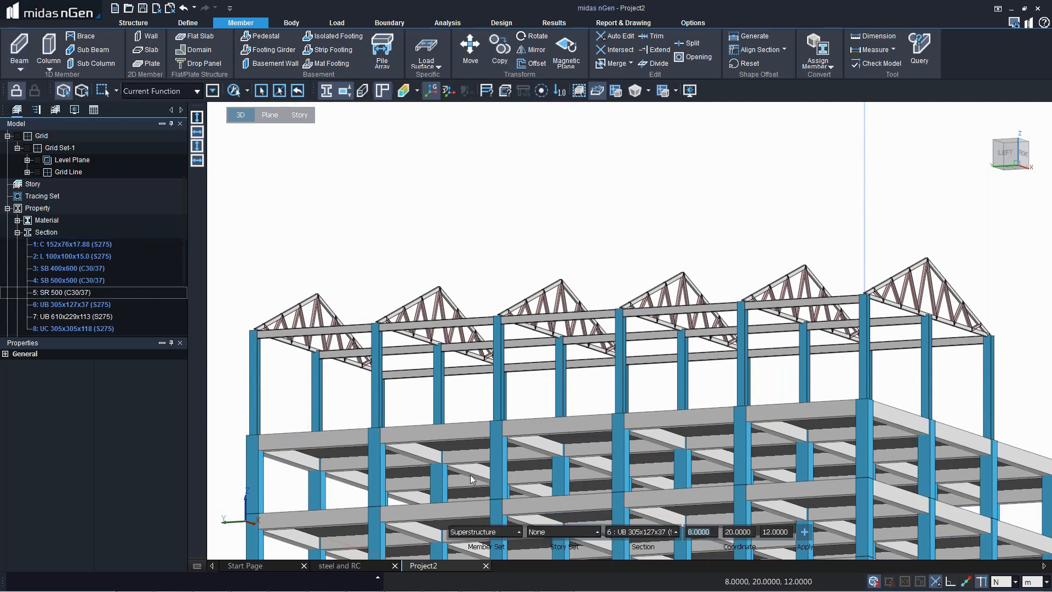
{"action": "left_click", "coordinate": [649, 531]}
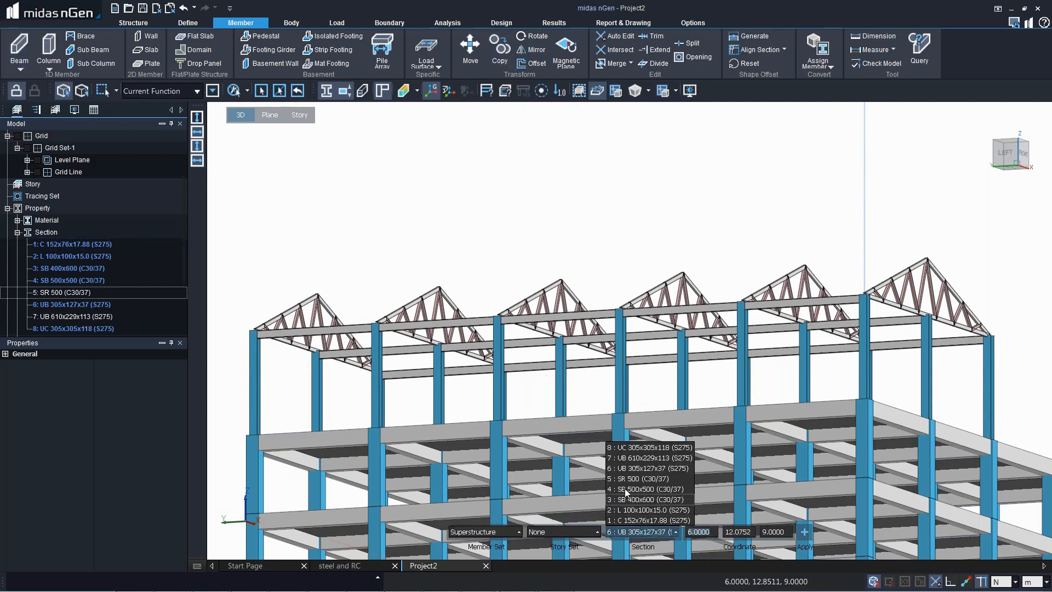
{"action": "left_click", "coordinate": [626, 520]}
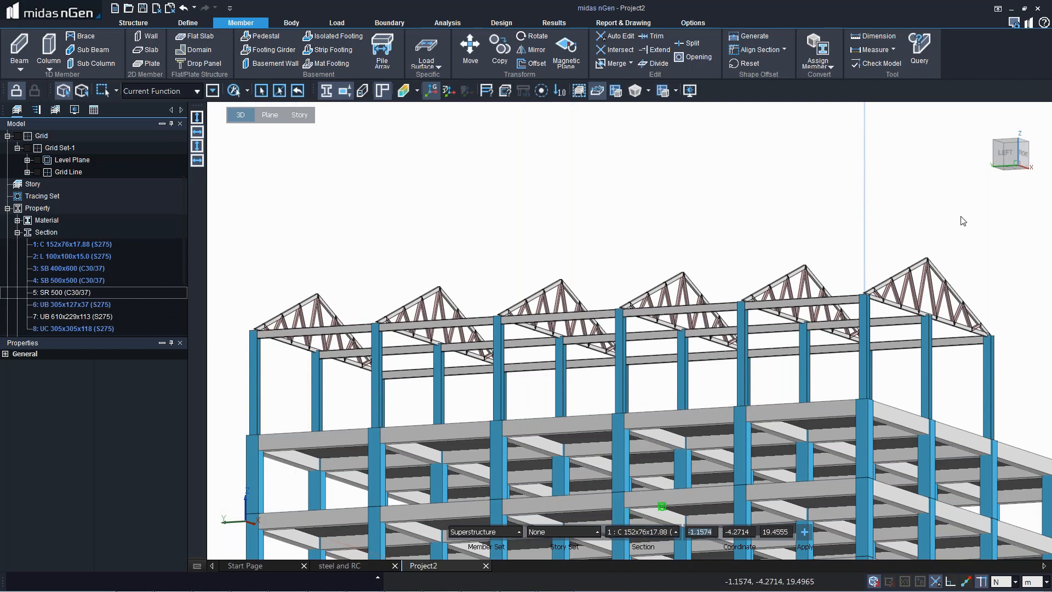
{"action": "left_click", "coordinate": [926, 259]}
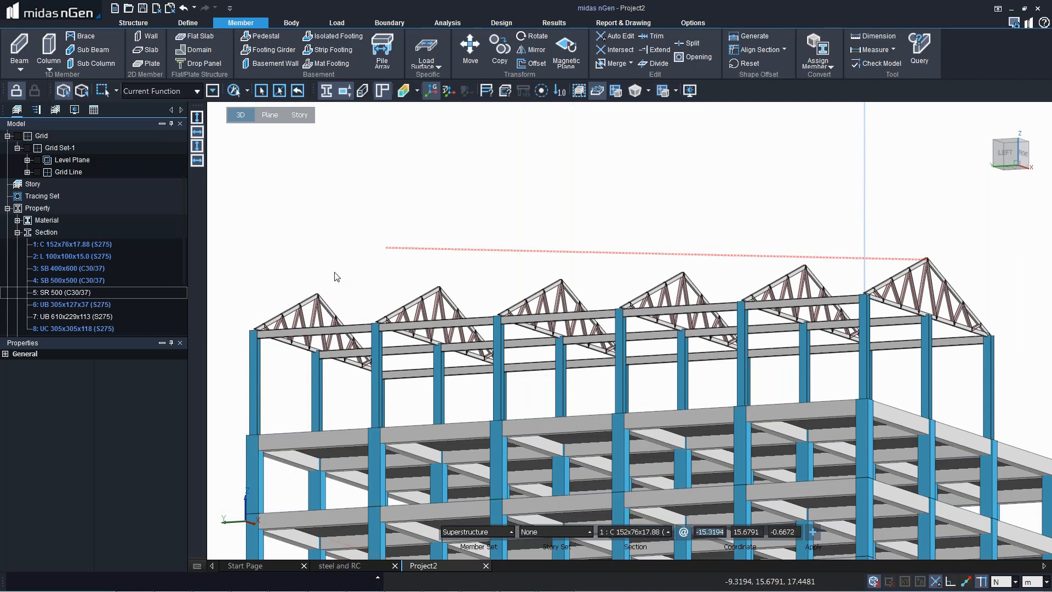
{"action": "left_click", "coordinate": [317, 294]}
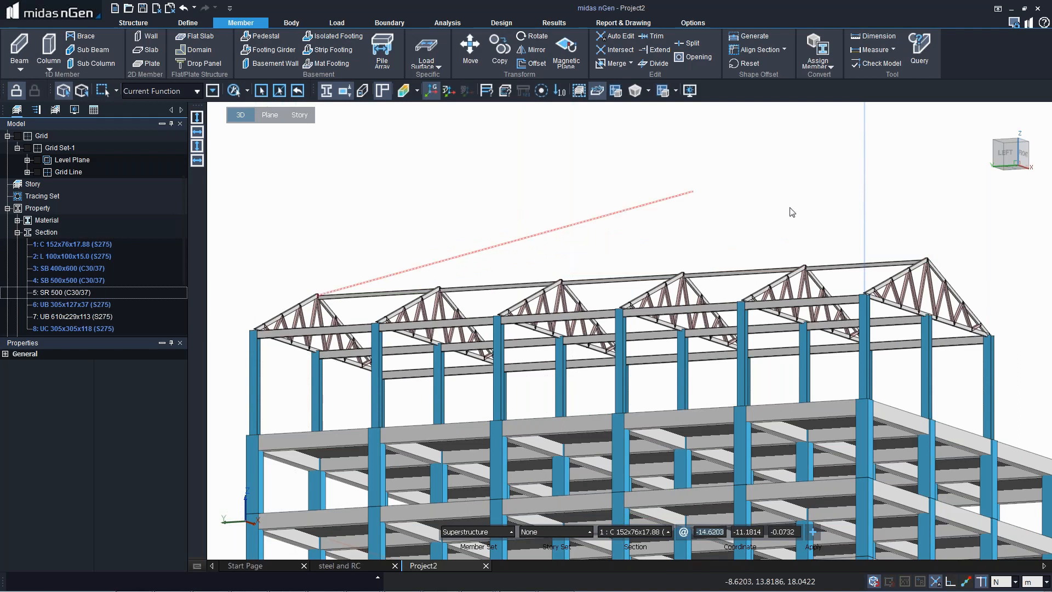
{"action": "key", "text": "Escape"}
Step: Add three C 152x76x17.88 purlins between the first and last trusses at the top-chord nodes of the slope facing the left view
{"action": "key", "text": "Return"}
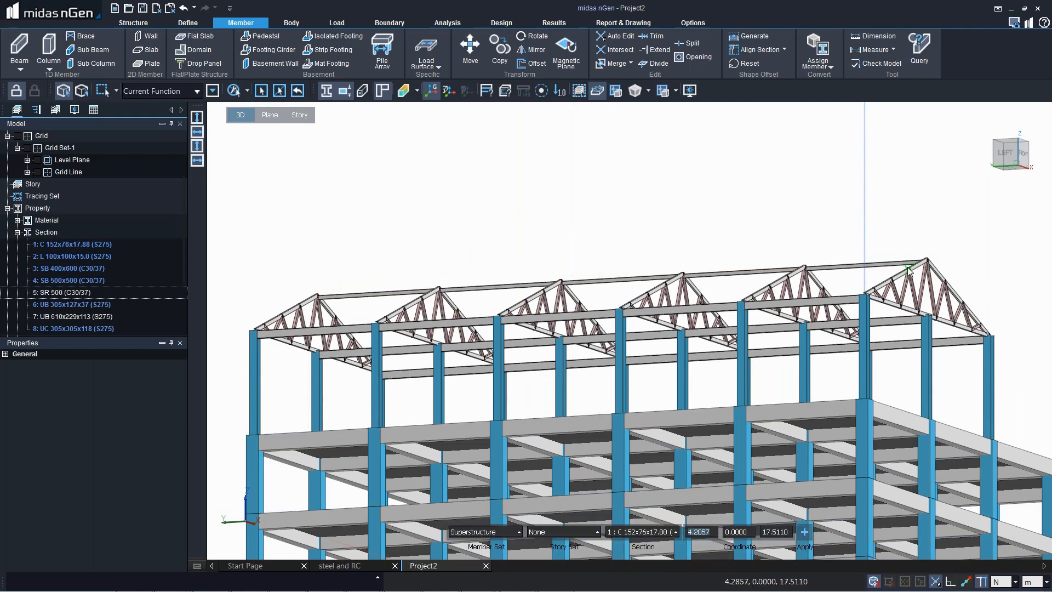
{"action": "left_click", "coordinate": [909, 268]}
{"action": "left_click", "coordinate": [317, 295]}
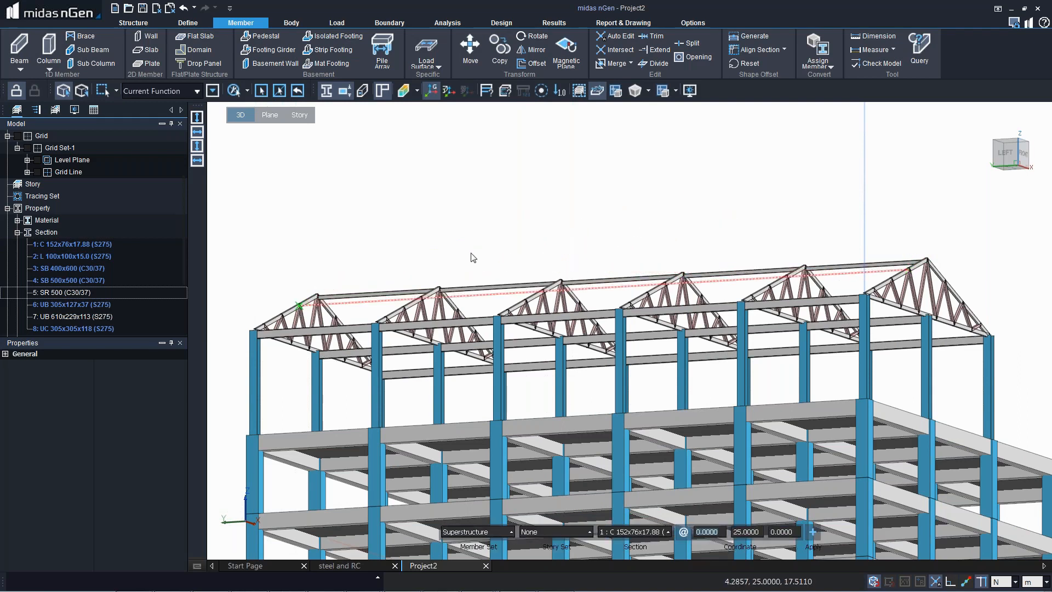
{"action": "left_click", "coordinate": [890, 280]}
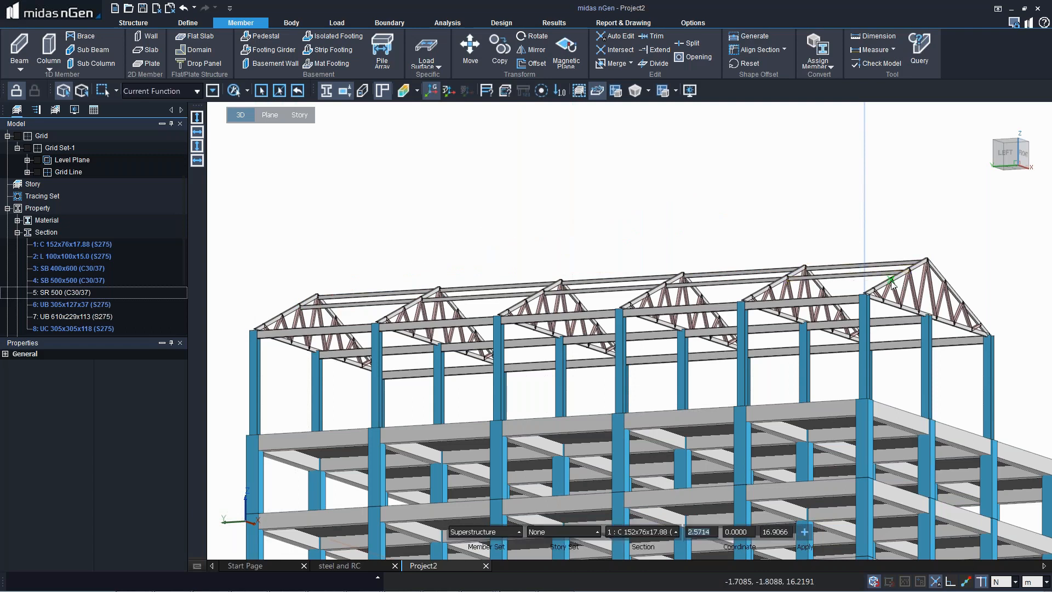
{"action": "left_click", "coordinate": [325, 299]}
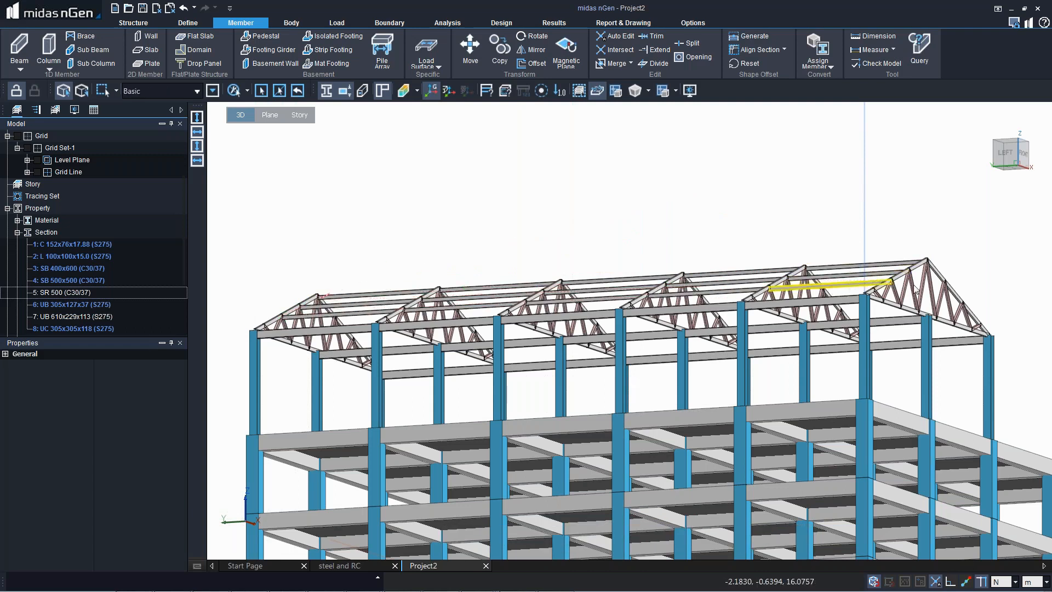
{"action": "left_click", "coordinate": [872, 291]}
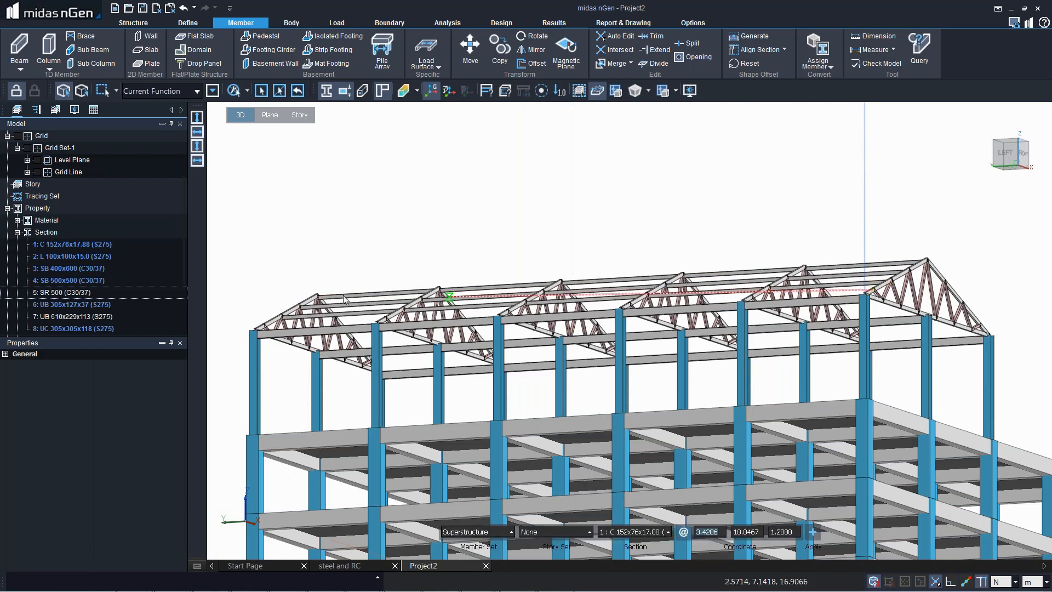
{"action": "left_click", "coordinate": [264, 326]}
{"action": "key", "text": "Escape"}
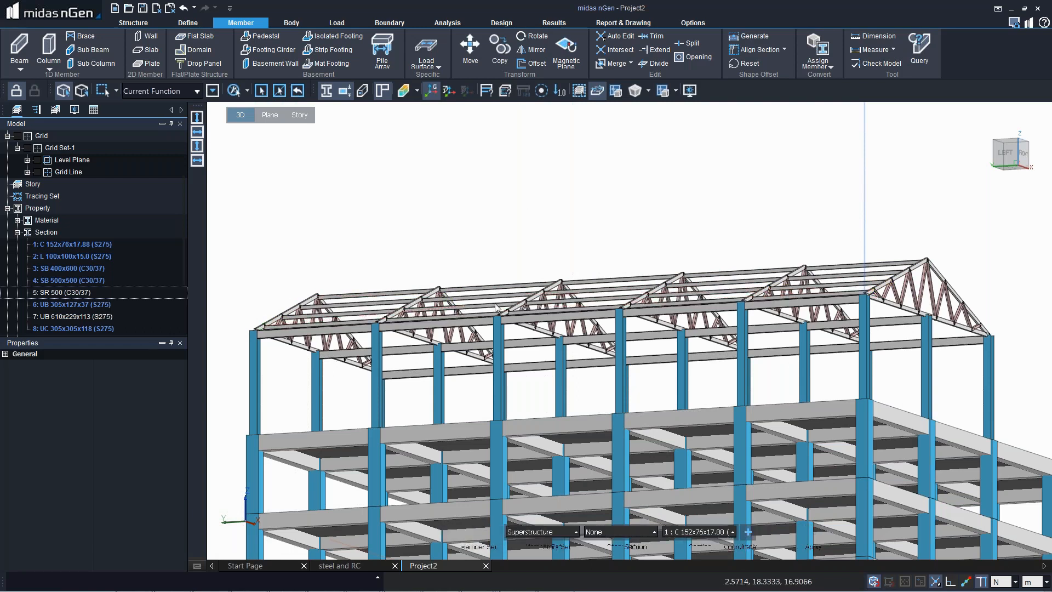
Step: Add a C 152x76x17.88 purlin on the opposite roof slope, joining the top-chord nodes nearest the ridge on the first and last trusses
{"action": "middle_click_drag", "start_coordinate": [990, 330], "coordinate": [390, 372]}
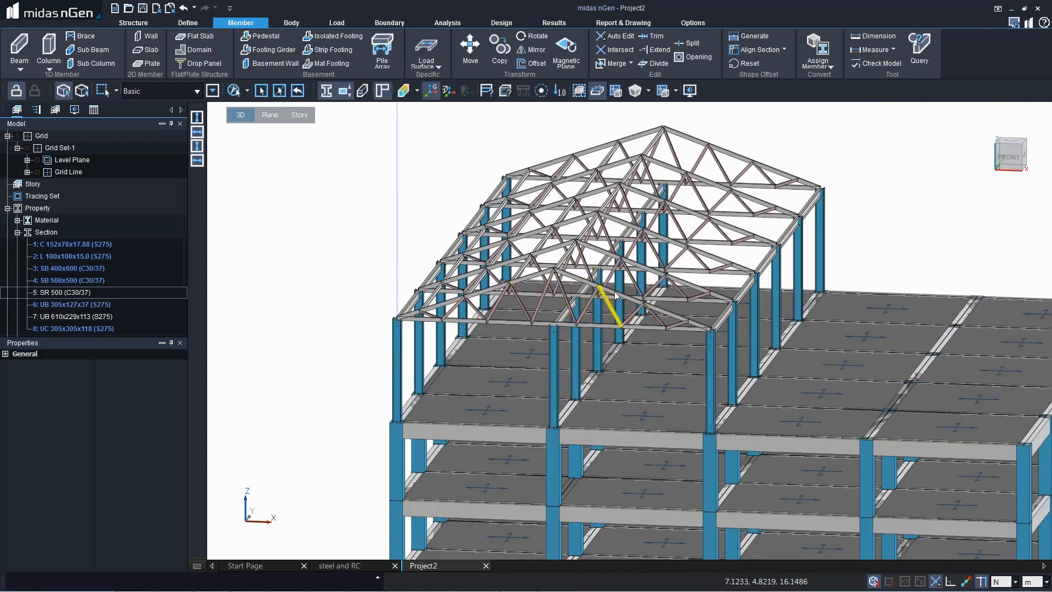
{"action": "middle_click_drag", "start_coordinate": [607, 284], "coordinate": [690, 272]}
{"action": "middle_click_drag", "start_coordinate": [575, 268], "coordinate": [529, 282]}
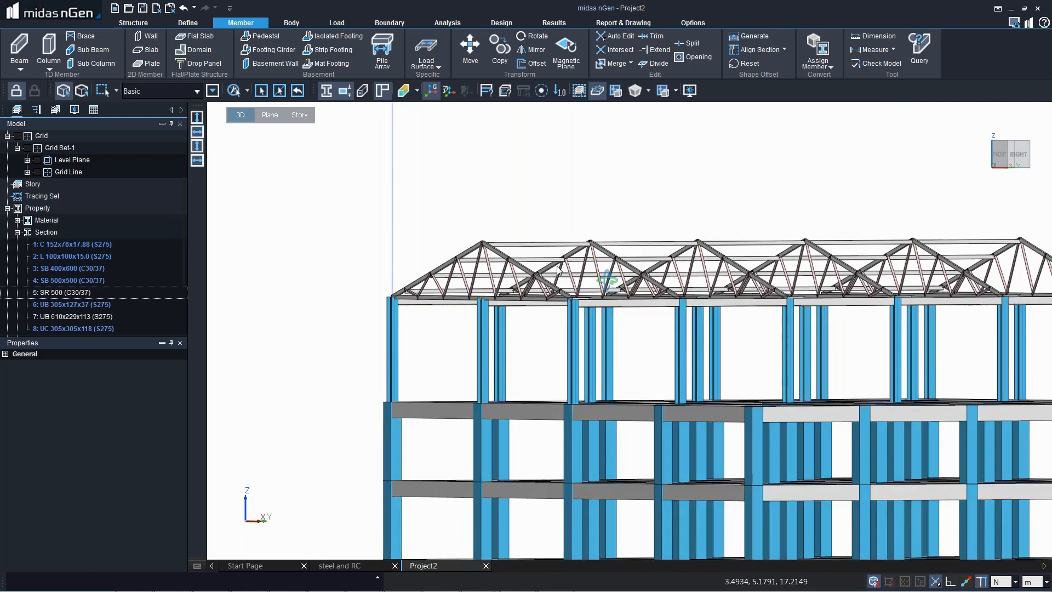
{"action": "key", "text": "Return"}
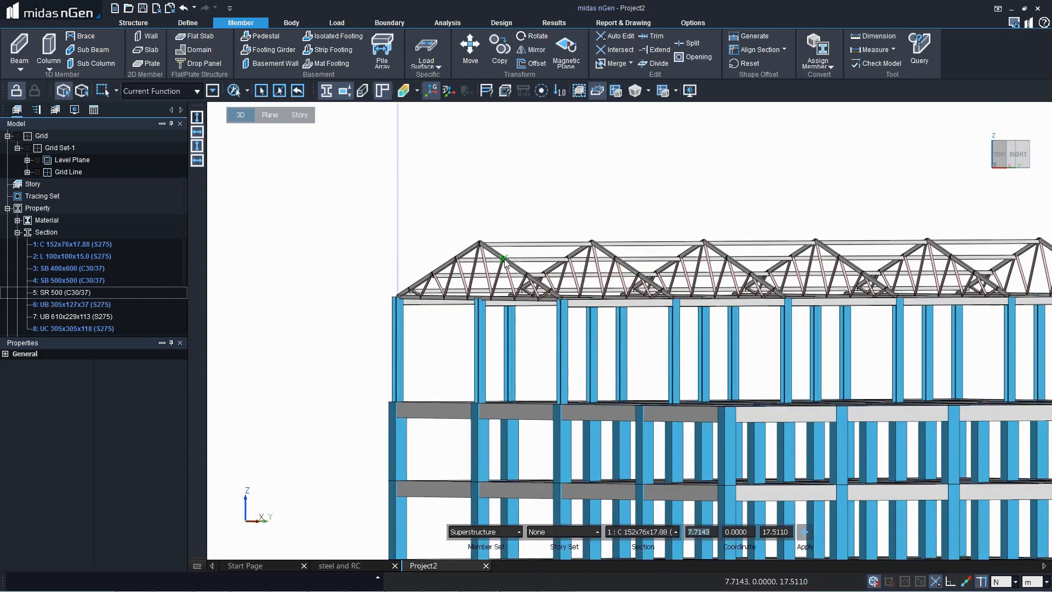
{"action": "left_click", "coordinate": [504, 262]}
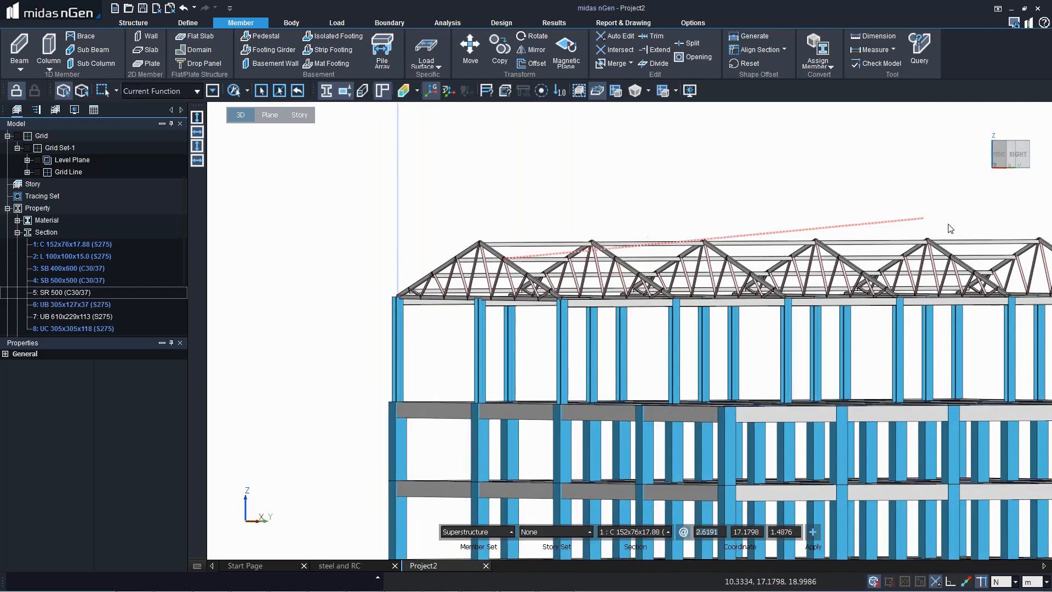
{"action": "middle_click_drag", "start_coordinate": [972, 258], "coordinate": [878, 258]}
{"action": "left_click", "coordinate": [967, 258]}
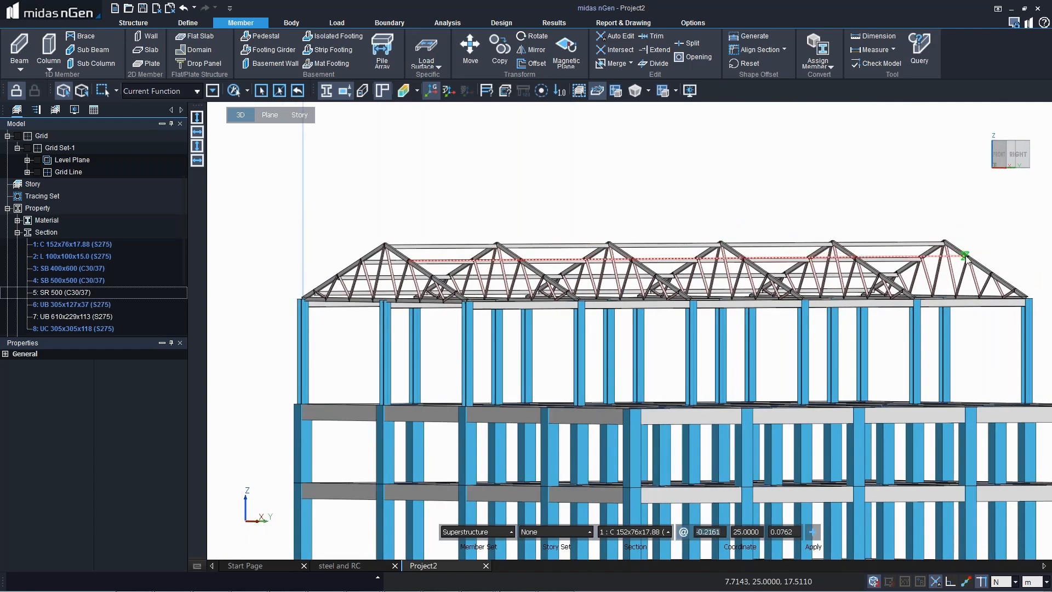
Step: Add a C 152x76x17.88 purlin on the second roof slope, joining the middle top-chord nodes of the first and last trusses
{"action": "key", "text": "Escape"}
{"action": "key", "text": "Escape"}
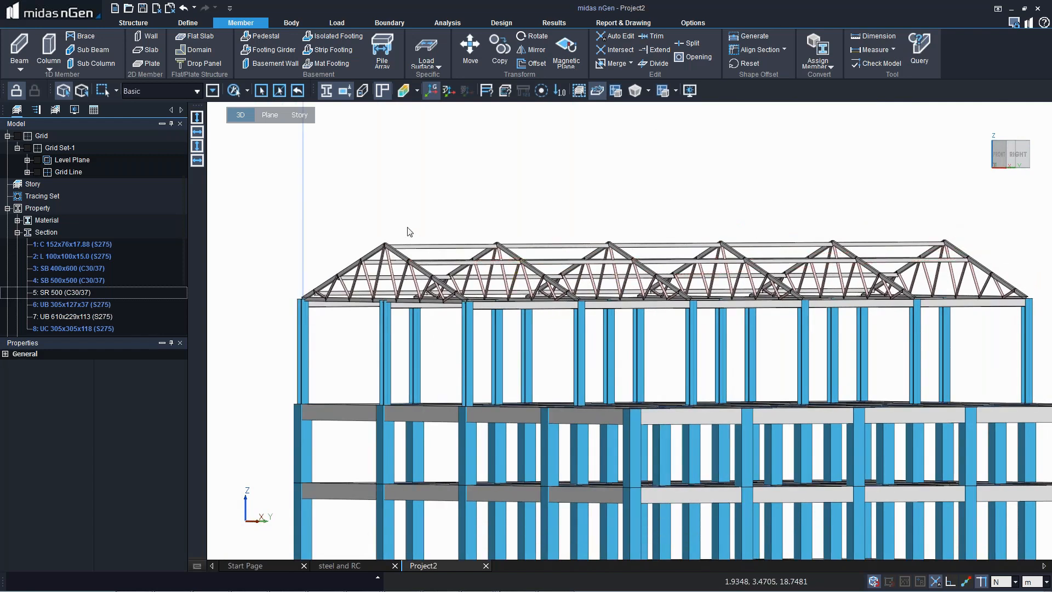
{"action": "key", "text": "Return"}
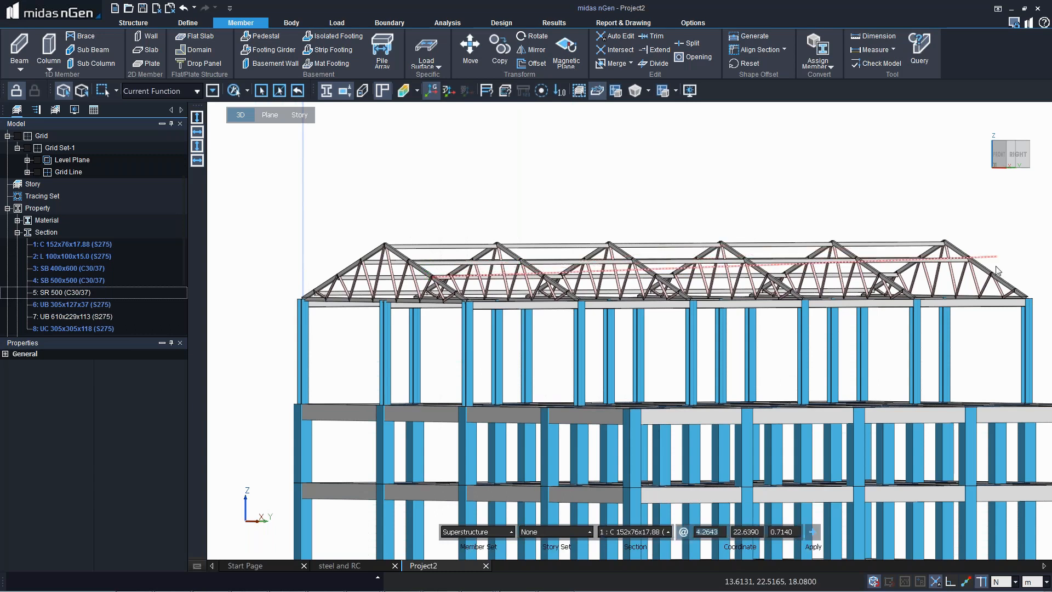
Step: Add the lowest C 152x76x17.88 purlin on the same slope, from the first truss's eave-side top-chord node to the last truss's matching node
{"action": "left_click", "coordinate": [461, 291]}
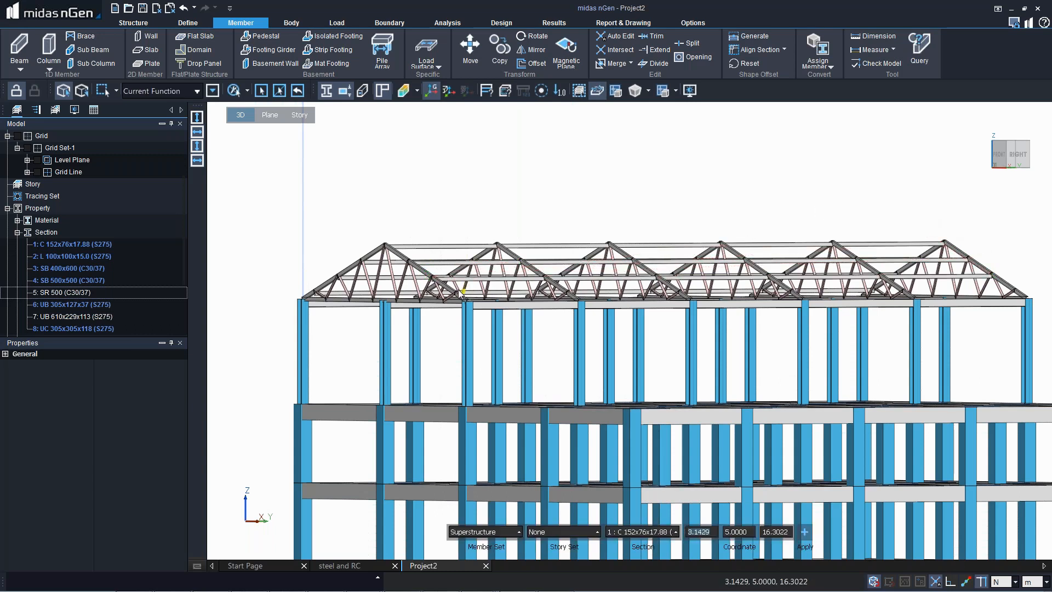
{"action": "left_click", "coordinate": [527, 280]}
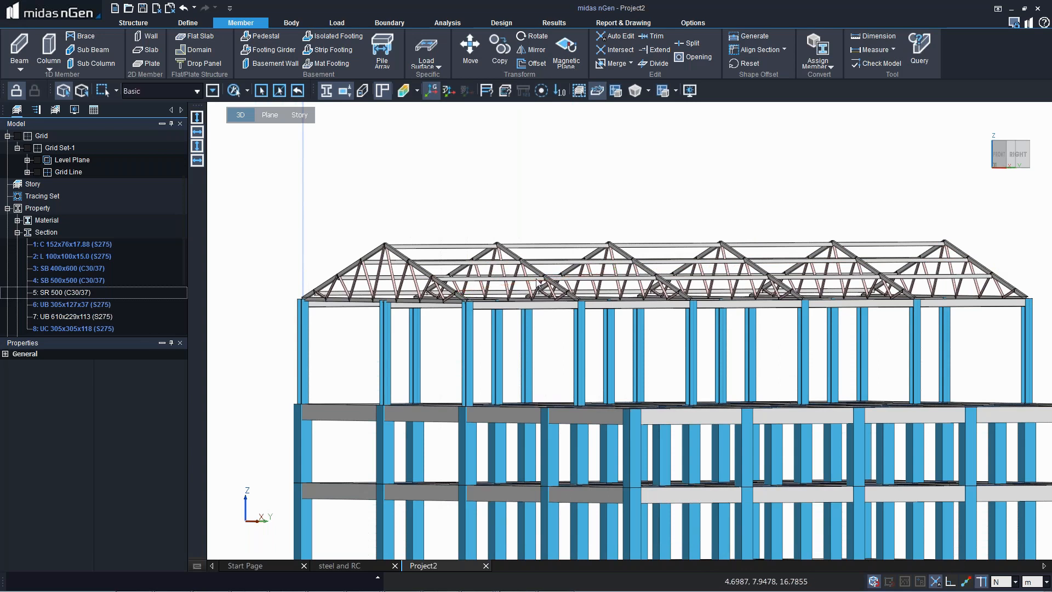
{"action": "key", "text": "ctrl+i"}
{"action": "middle_click_drag", "start_coordinate": [530, 325], "coordinate": [500, 215]}
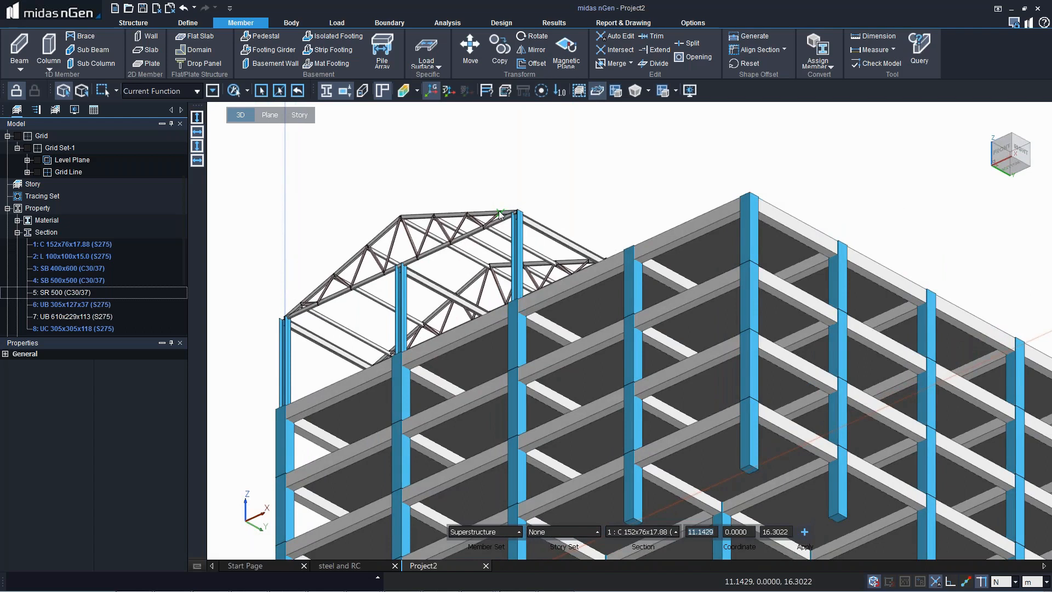
{"action": "left_click", "coordinate": [499, 214]}
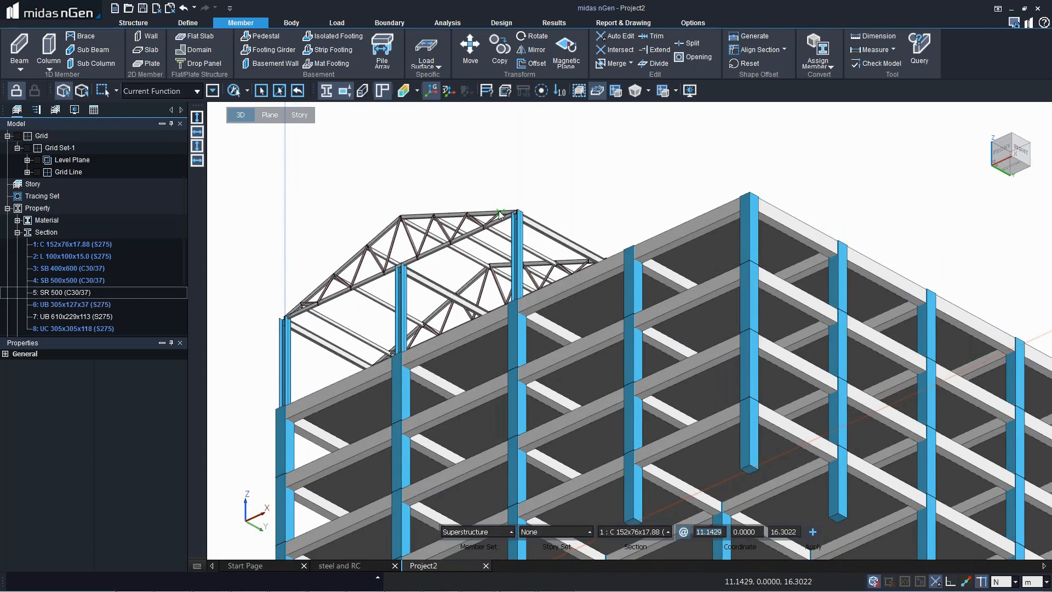
{"action": "middle_click_drag", "start_coordinate": [761, 220], "coordinate": [834, 290]}
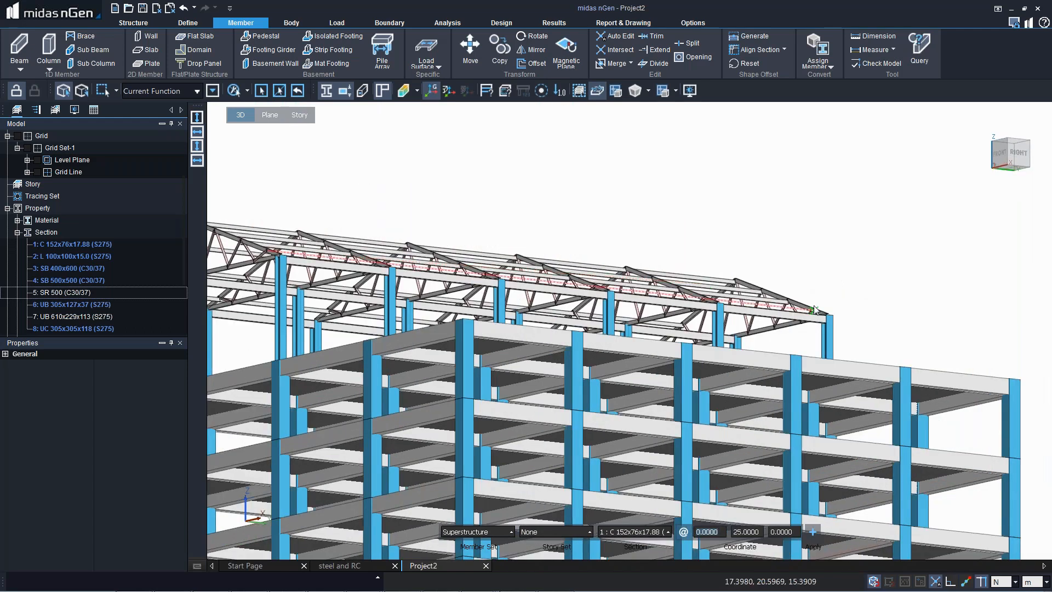
{"action": "key", "text": "Escape"}
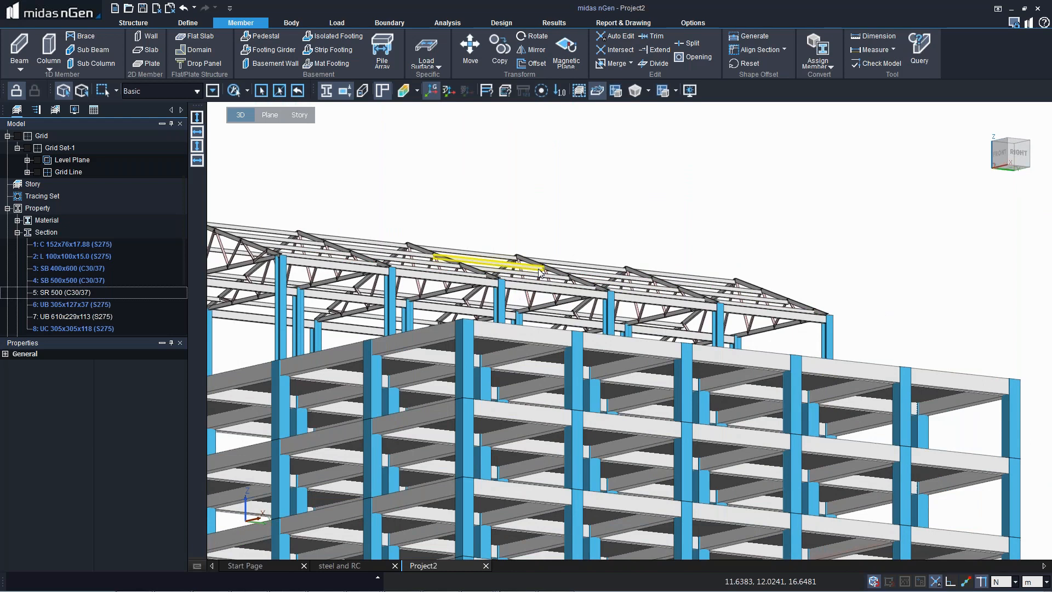
Step: Set the section offset point of all ridge and purlin beams, selected across all five bays, to Center-Bottom
{"action": "middle_click", "coordinate": [372, 253]}
{"action": "left_click", "coordinate": [329, 255]}
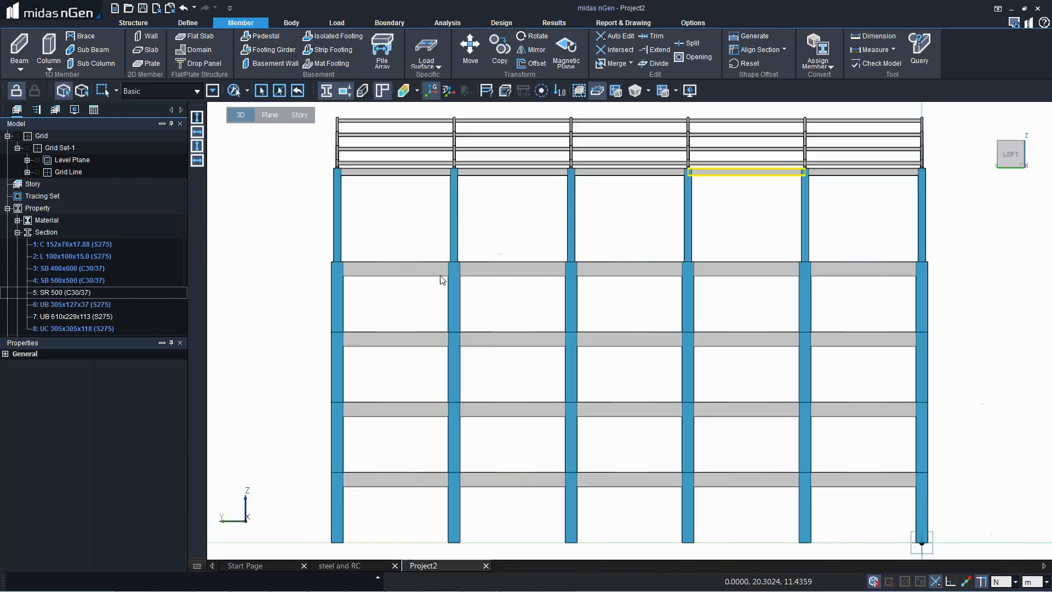
{"action": "scroll", "coordinate": [383, 279], "scroll_direction": "up", "scroll_amount": 4}
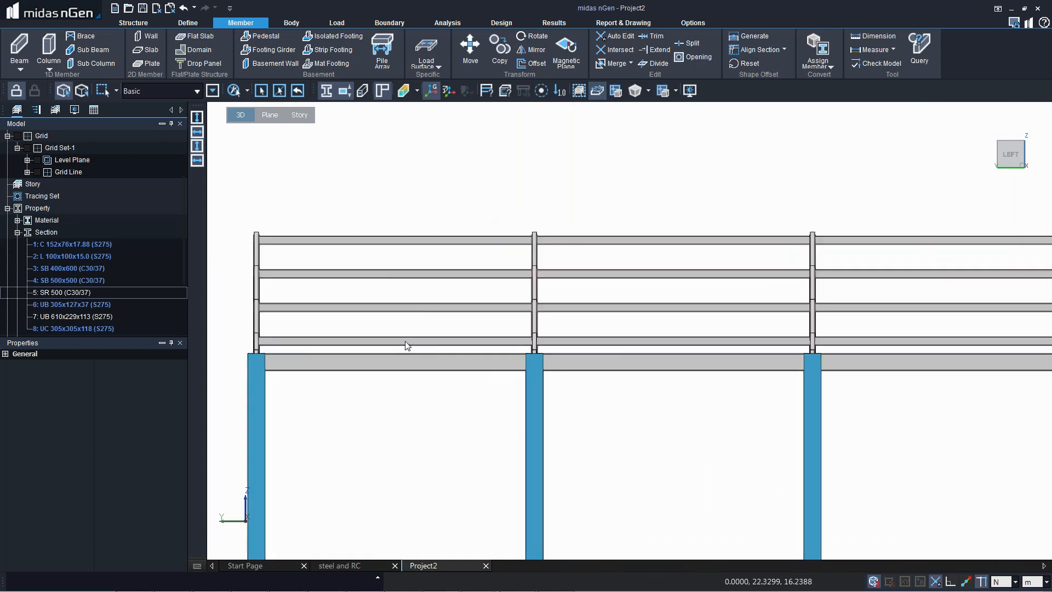
{"action": "left_click_drag", "start_coordinate": [404, 340], "coordinate": [345, 207]}
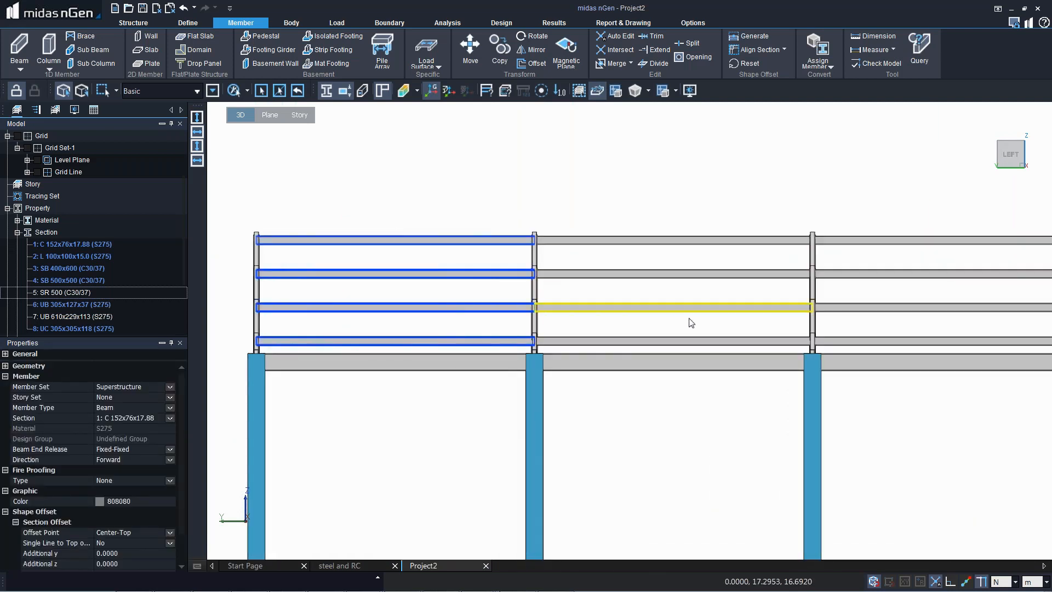
{"action": "left_click_drag", "start_coordinate": [691, 348], "coordinate": [639, 202]}
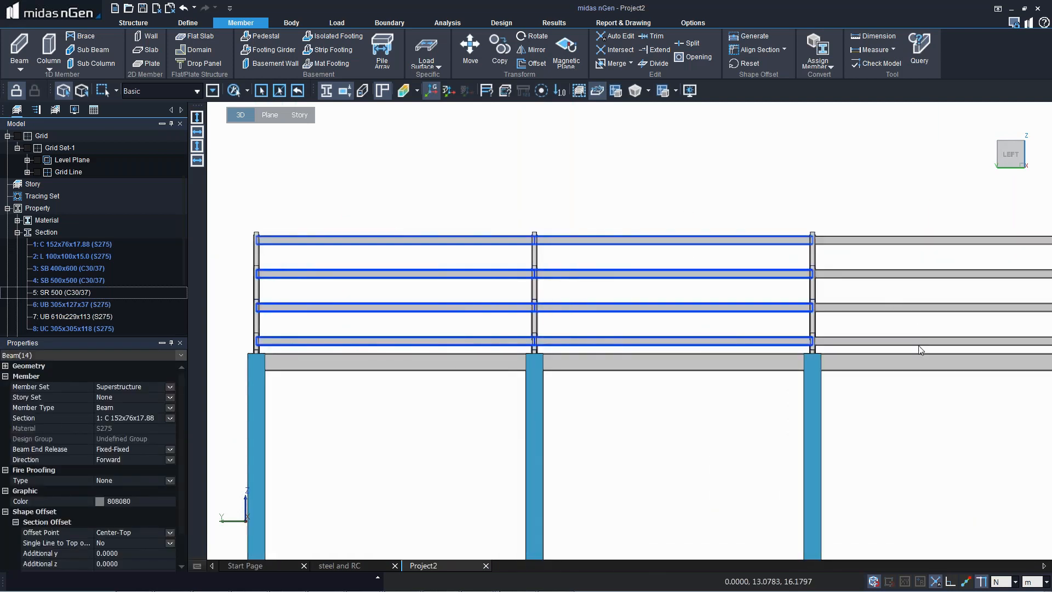
{"action": "left_click_drag", "start_coordinate": [916, 345], "coordinate": [869, 221]}
{"action": "middle_click_drag", "start_coordinate": [1045, 344], "coordinate": [411, 312]}
{"action": "left_click_drag", "start_coordinate": [712, 315], "coordinate": [662, 203]}
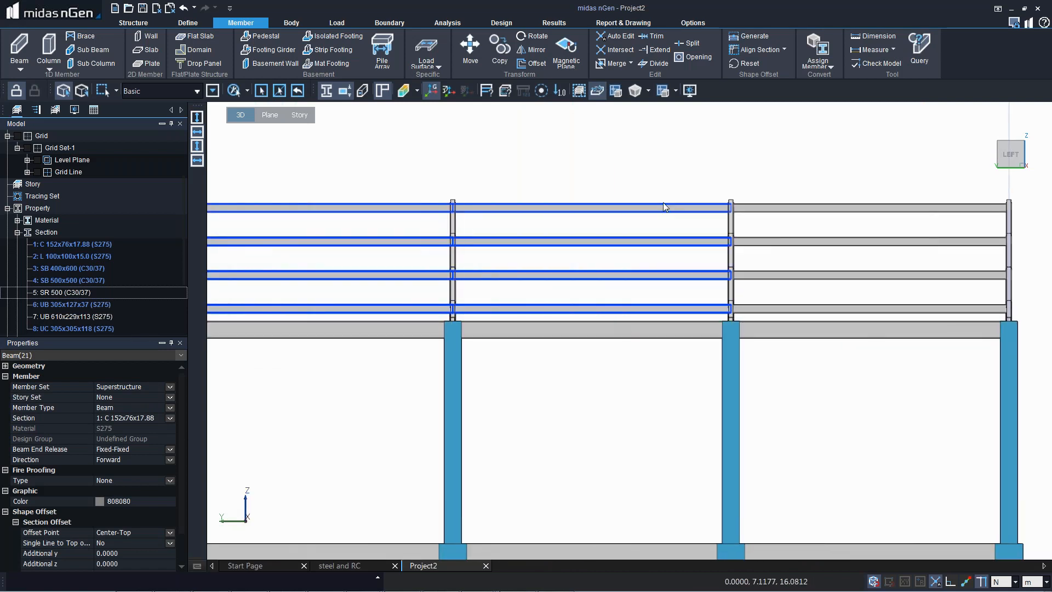
{"action": "left_click_drag", "start_coordinate": [887, 318], "coordinate": [823, 167]}
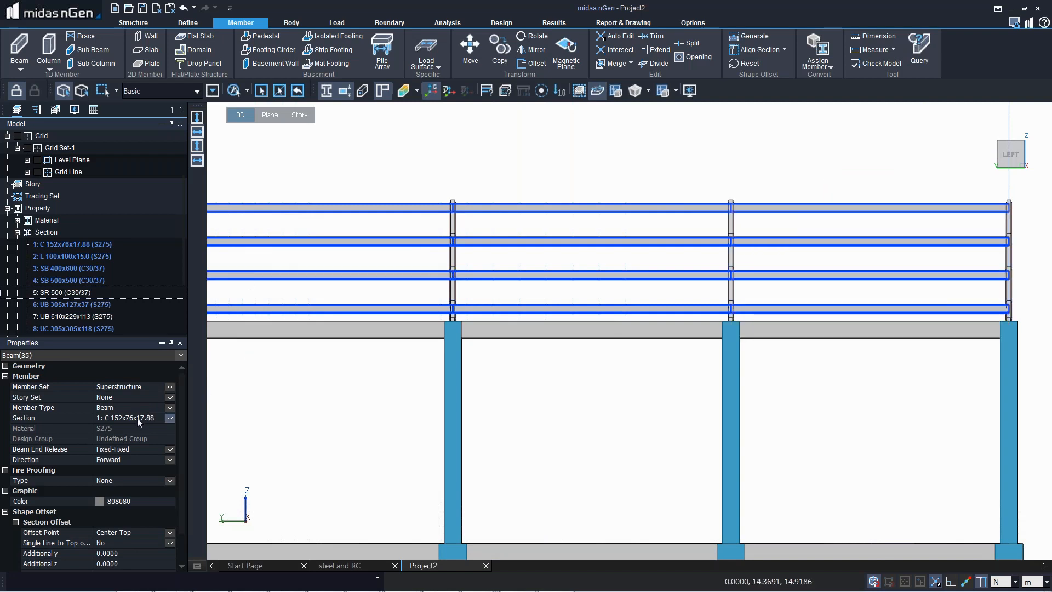
{"action": "left_click", "coordinate": [117, 534]}
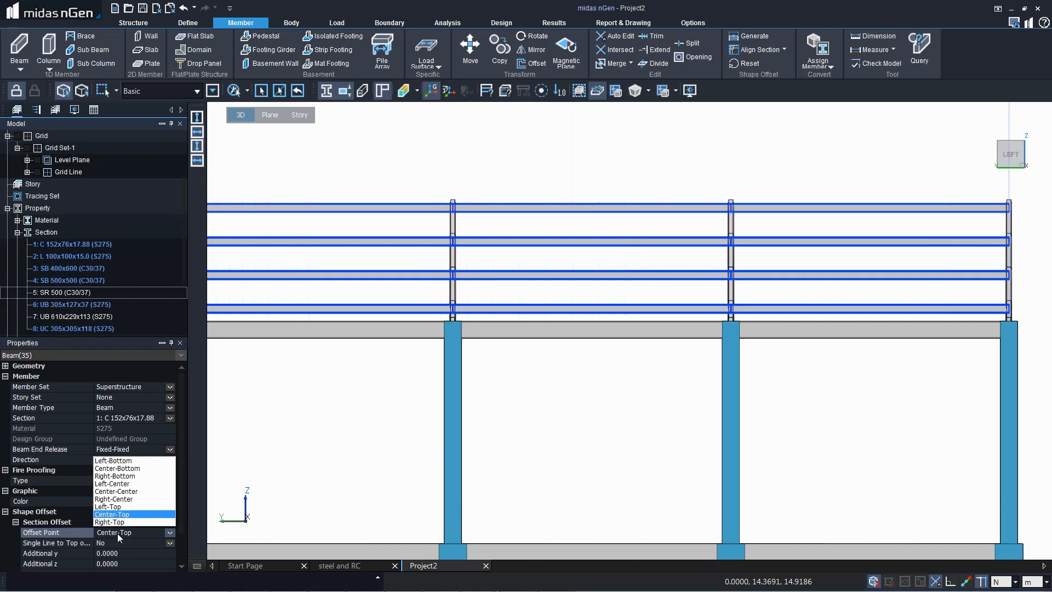
{"action": "left_click", "coordinate": [107, 469]}
{"action": "left_click", "coordinate": [365, 458]}
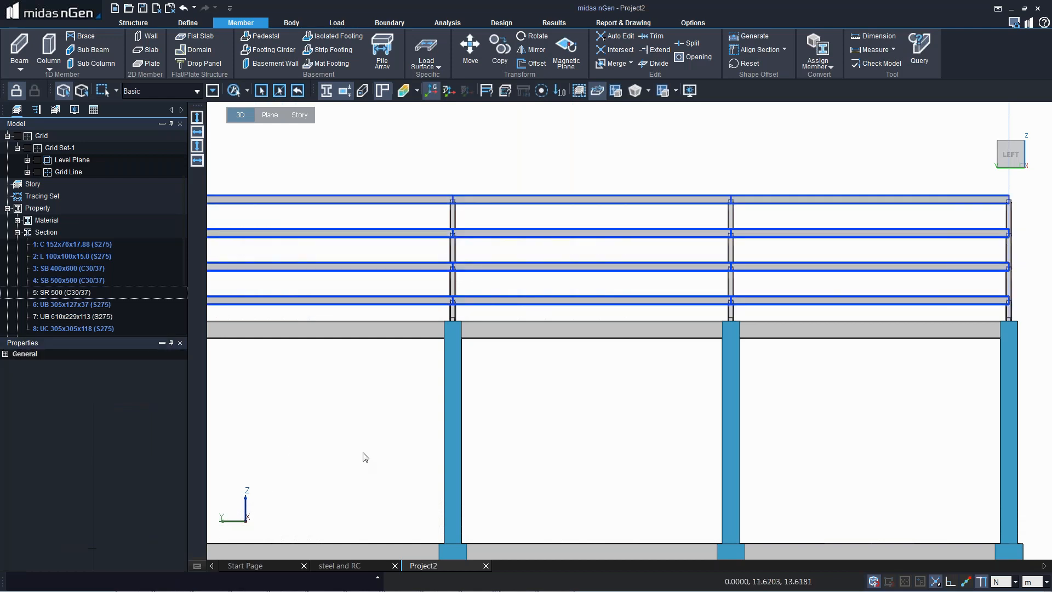
{"action": "right_click", "coordinate": [510, 413]}
{"action": "left_click", "coordinate": [507, 417]}
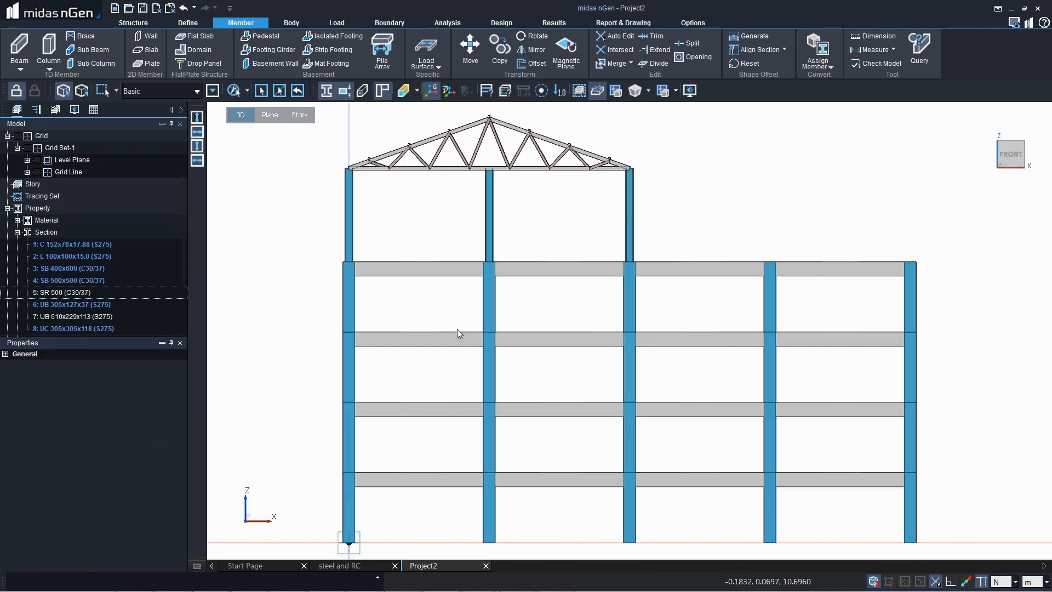
Step: Set the section offset point of the top-chord beams on both slopes of all trusses to Center-Top
{"action": "scroll", "coordinate": [432, 416], "scroll_direction": "up", "scroll_amount": 3}
{"action": "scroll", "coordinate": [405, 389], "scroll_direction": "up", "scroll_amount": 5}
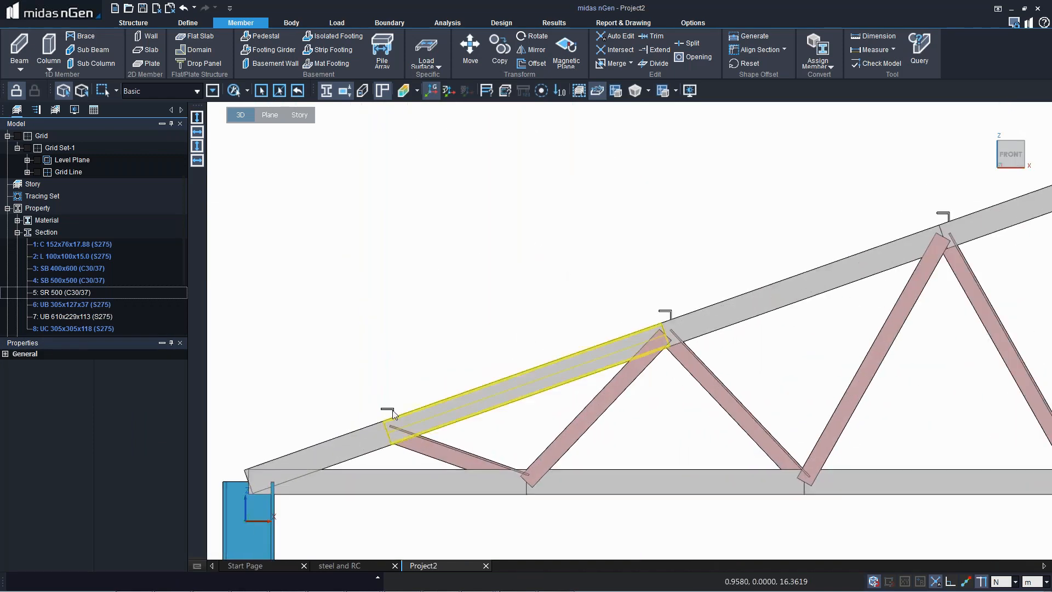
{"action": "scroll", "coordinate": [375, 411], "scroll_direction": "down", "scroll_amount": 3}
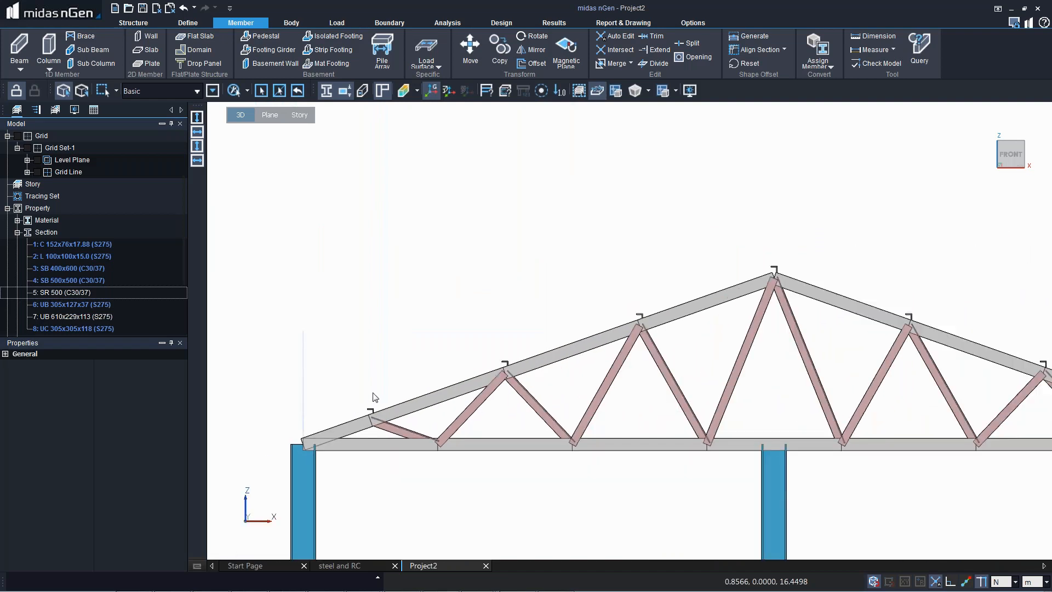
{"action": "scroll", "coordinate": [384, 393], "scroll_direction": "down", "scroll_amount": 2}
{"action": "scroll", "coordinate": [784, 400], "scroll_direction": "up", "scroll_amount": 2}
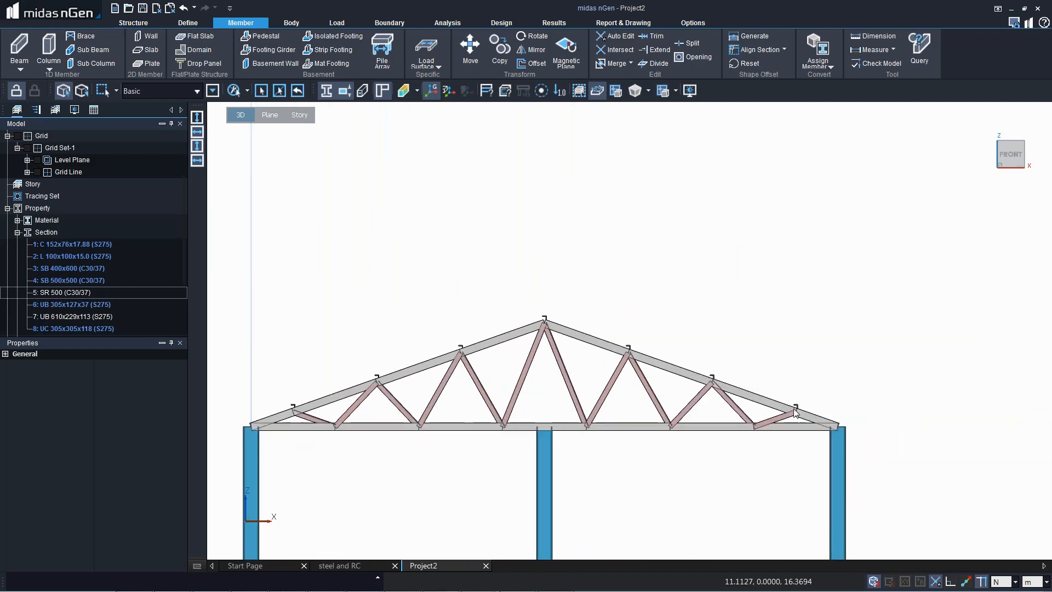
{"action": "left_click", "coordinate": [819, 419]}
{"action": "left_click", "coordinate": [753, 389]}
{"action": "left_click", "coordinate": [645, 357]}
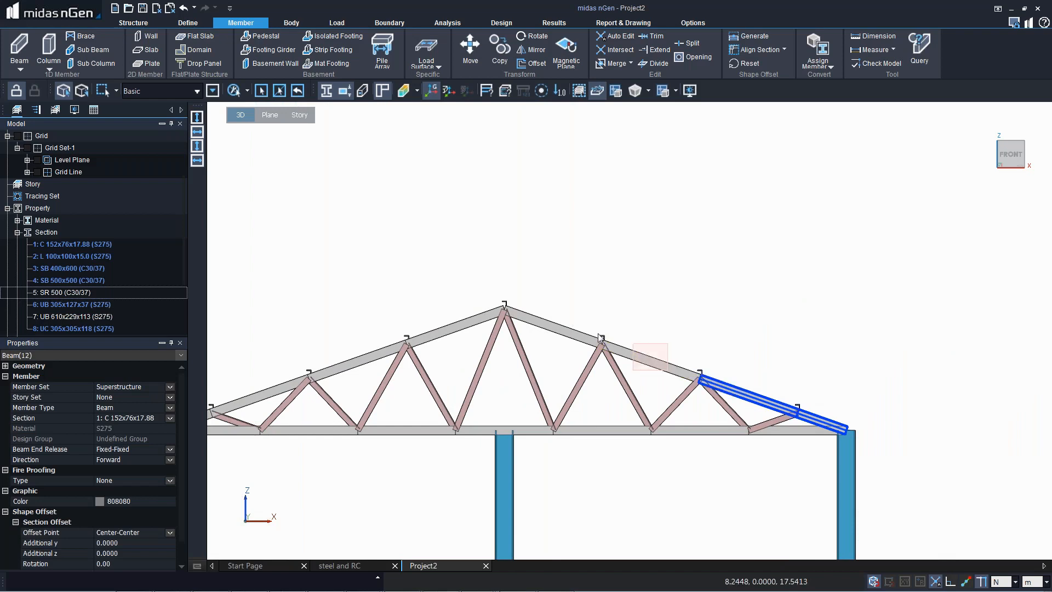
{"action": "left_click", "coordinate": [550, 326]}
{"action": "left_click", "coordinate": [447, 317]}
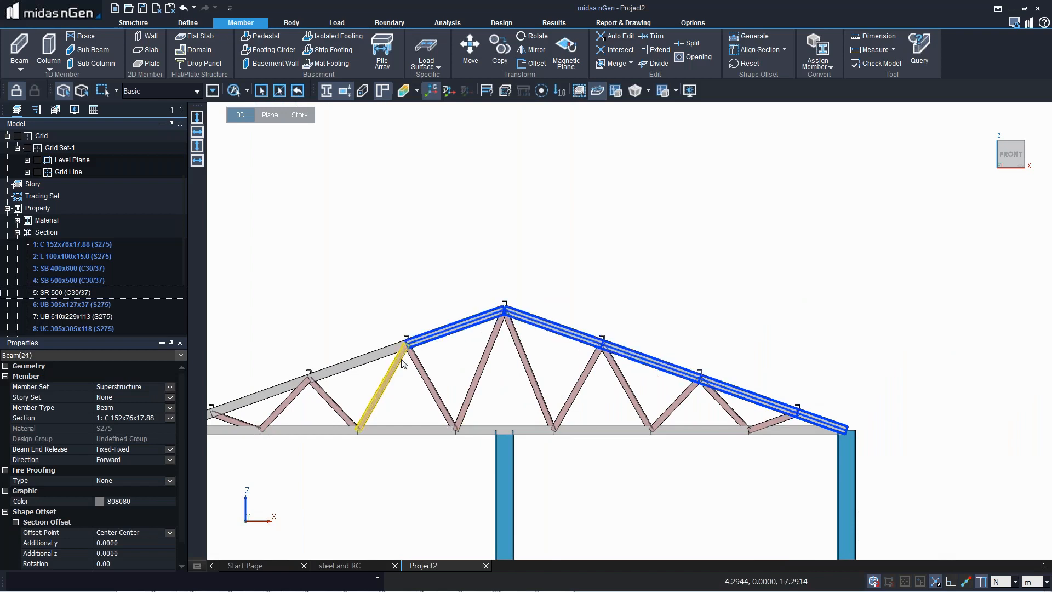
{"action": "left_click", "coordinate": [363, 365]}
{"action": "left_click", "coordinate": [301, 380]}
{"action": "middle_click_drag", "start_coordinate": [300, 380], "coordinate": [439, 347]}
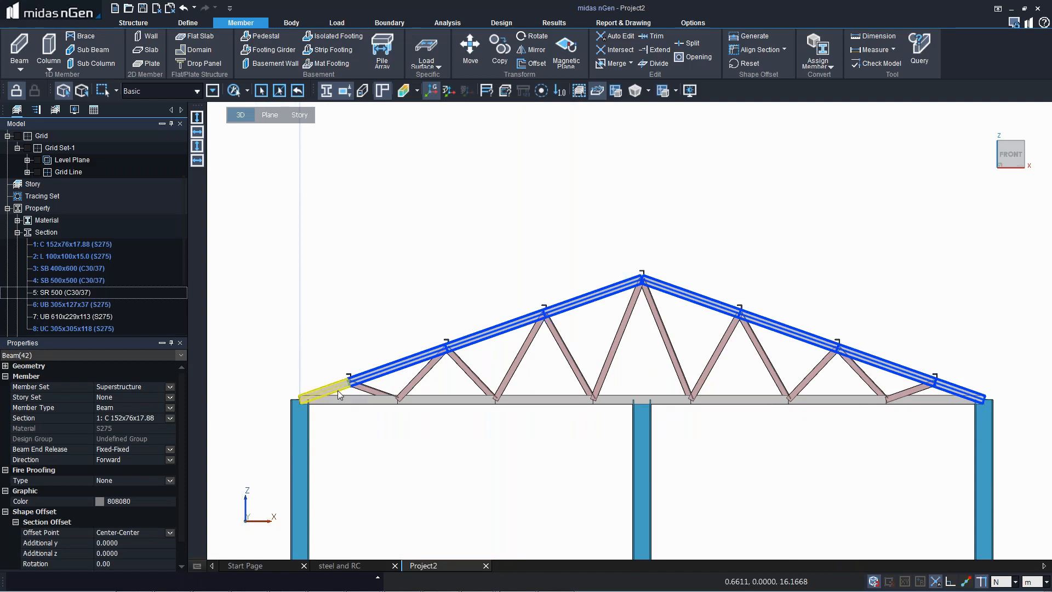
{"action": "left_click", "coordinate": [339, 390]}
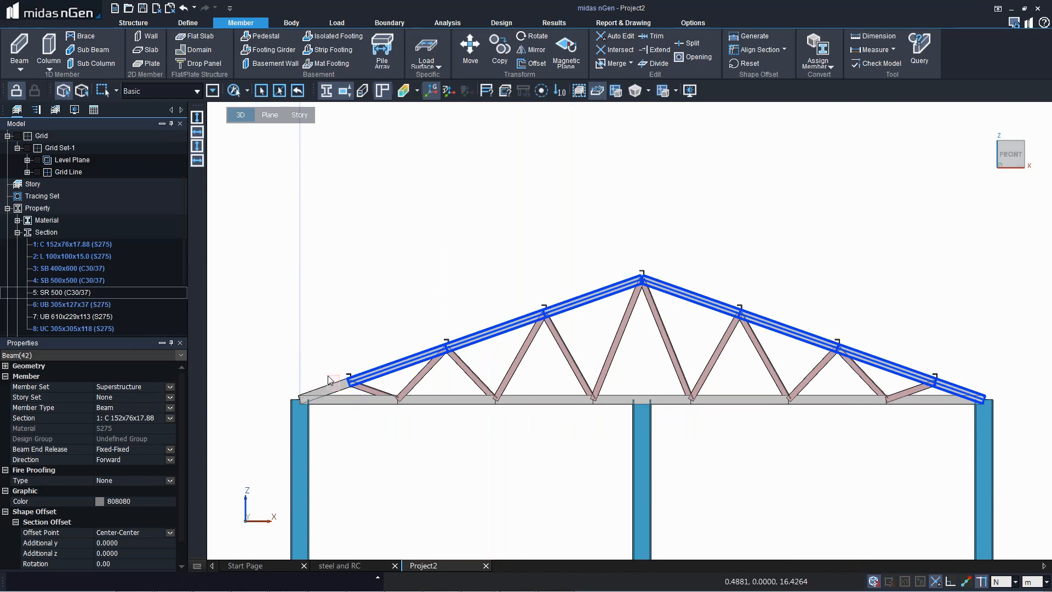
{"action": "left_click", "coordinate": [118, 533]}
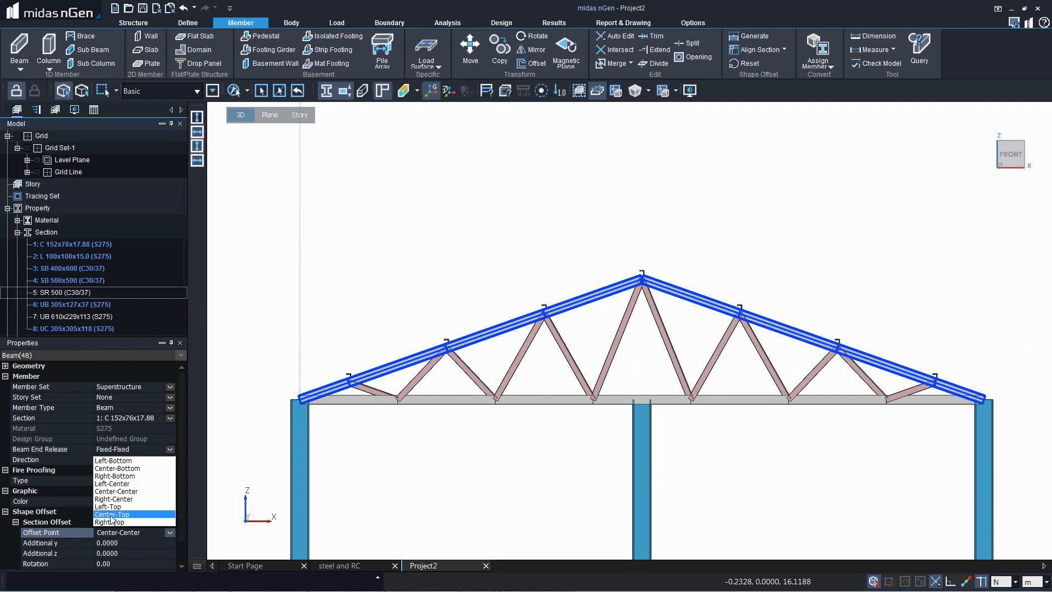
{"action": "left_click", "coordinate": [111, 515]}
{"action": "left_click", "coordinate": [557, 513]}
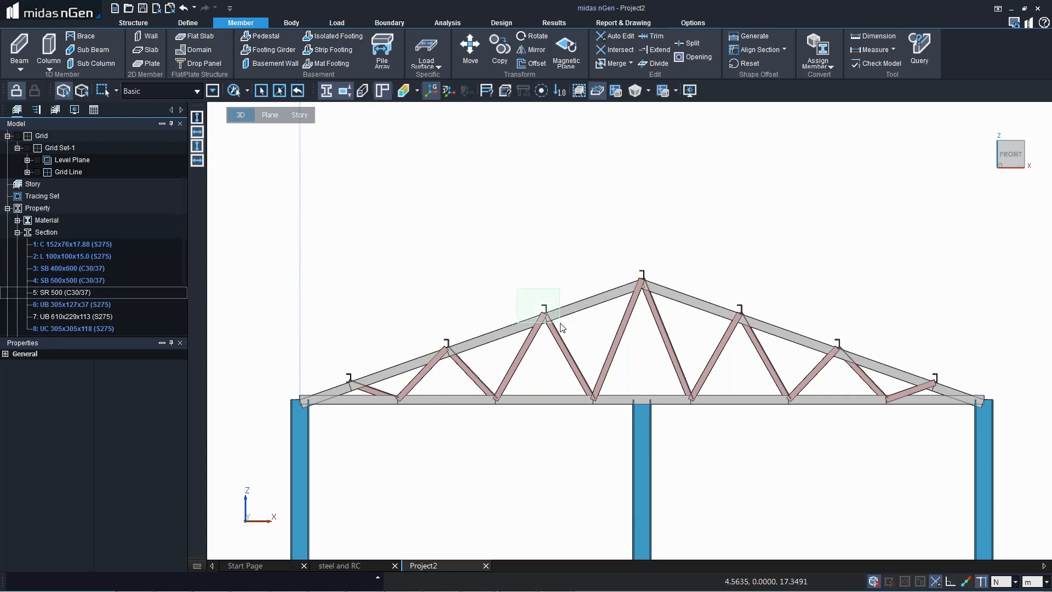
Step: Rotate the ridge beams and the purlins on the slope nearest the origin by 19, undo it, and set their section rotation to -19
{"action": "left_click", "coordinate": [544, 310]}
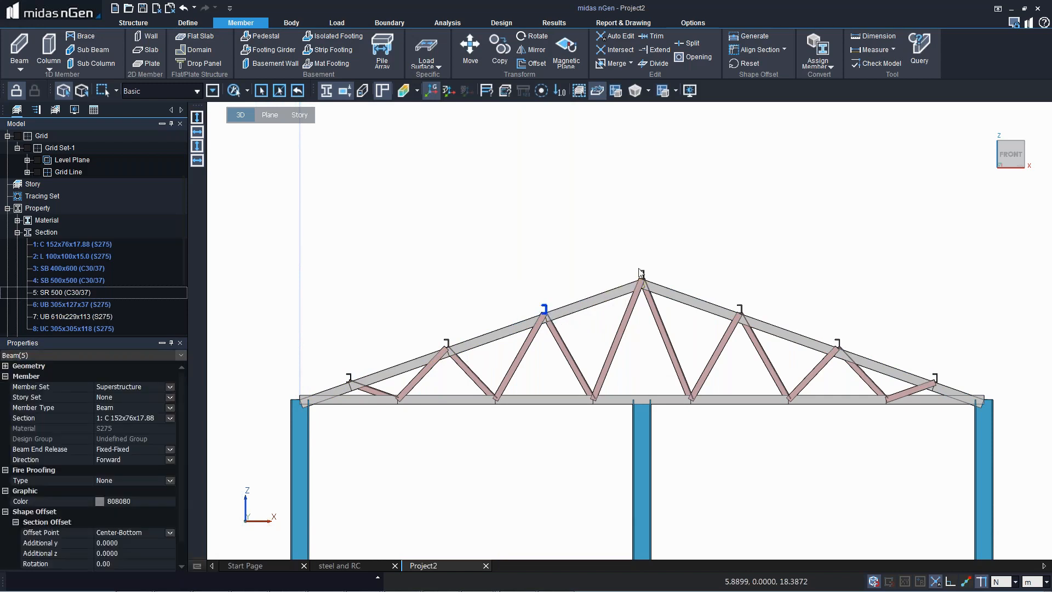
{"action": "left_click", "coordinate": [447, 344]}
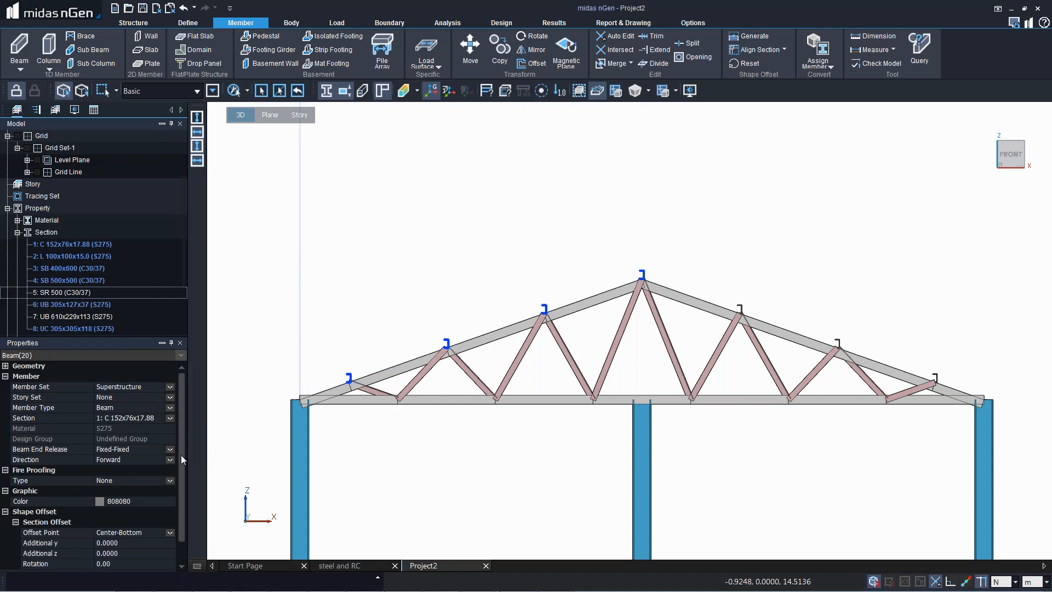
{"action": "scroll", "coordinate": [176, 487], "scroll_direction": "down", "scroll_amount": 1}
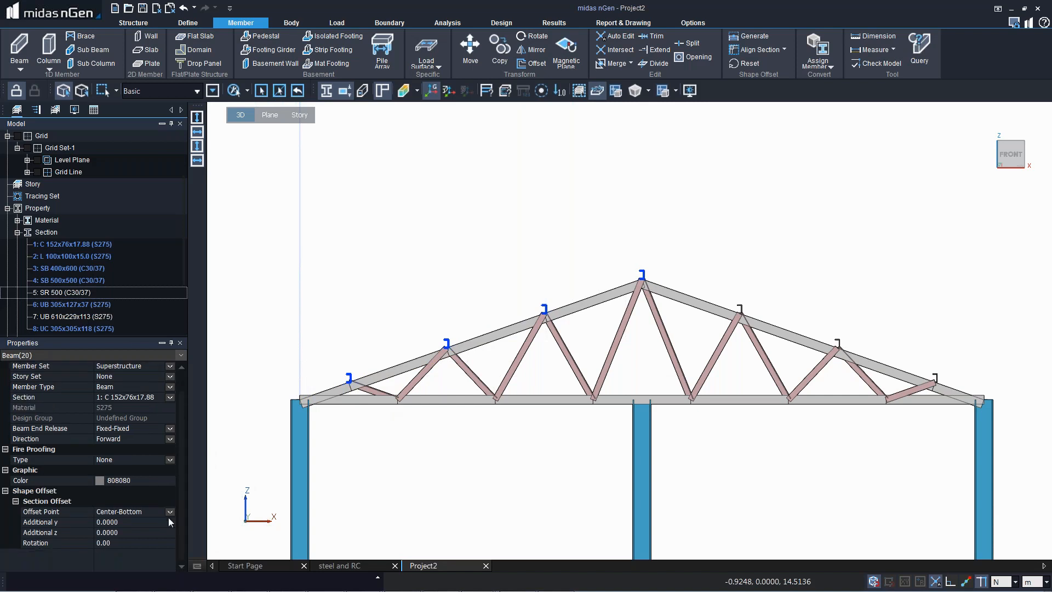
{"action": "left_click", "coordinate": [103, 544]}
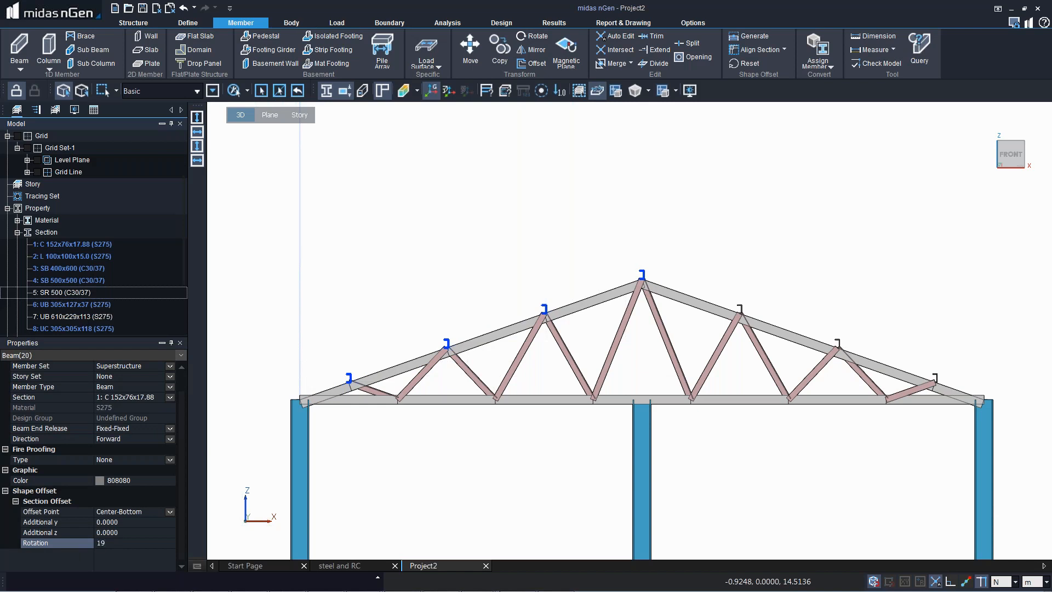
{"action": "key", "text": "Return"}
{"action": "key", "text": "ctrl+z"}
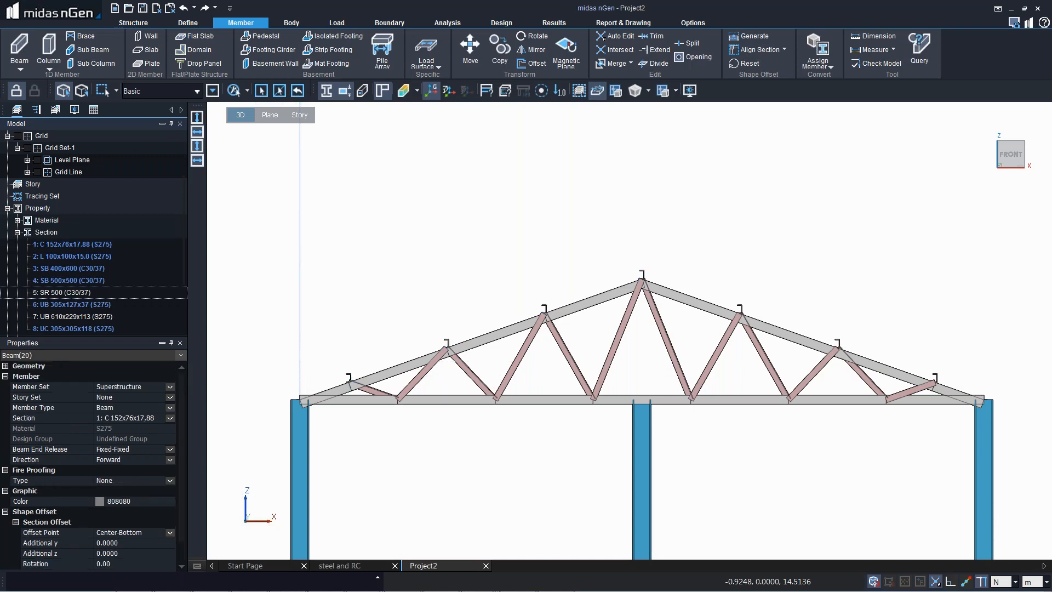
{"action": "left_click", "coordinate": [109, 564]}
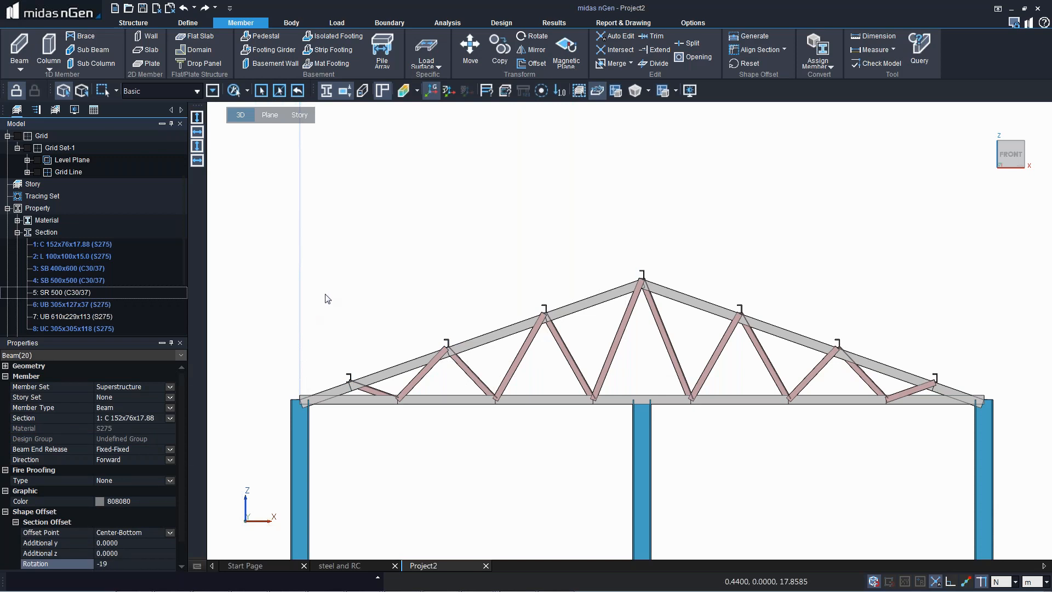
{"action": "key", "text": "Return"}
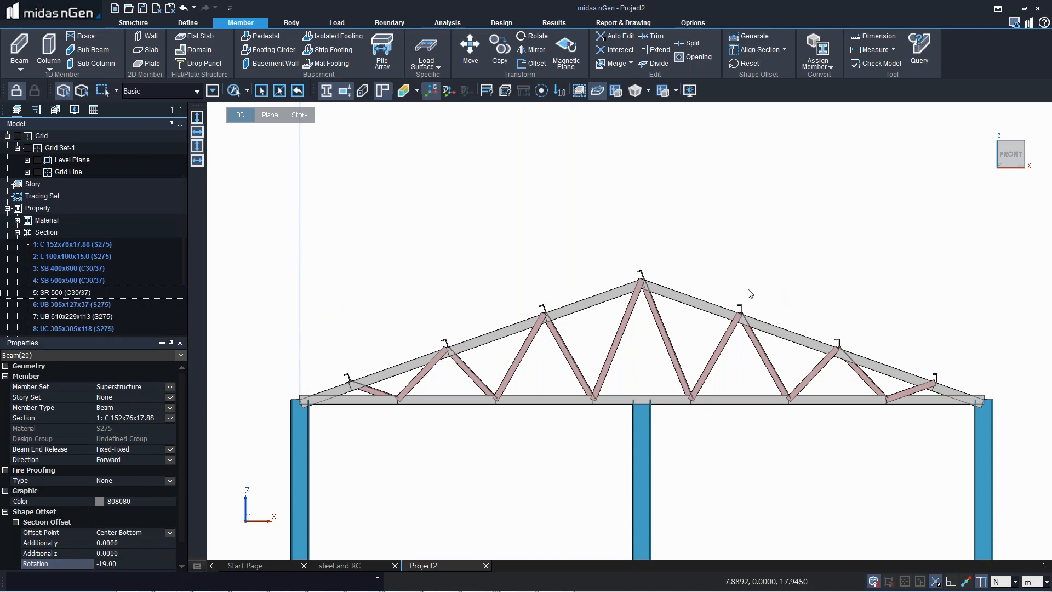
Step: Set the section rotation of the three purlin lines on the roof slope farther from the origin to 19
{"action": "left_click", "coordinate": [739, 306]}
{"action": "left_click", "coordinate": [836, 342]}
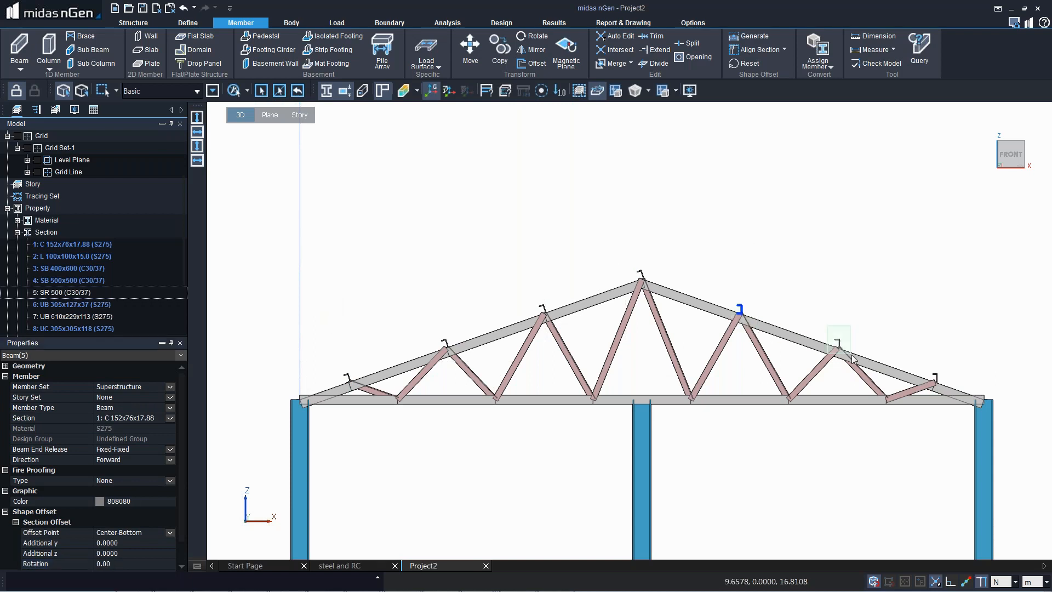
{"action": "left_click", "coordinate": [934, 376]}
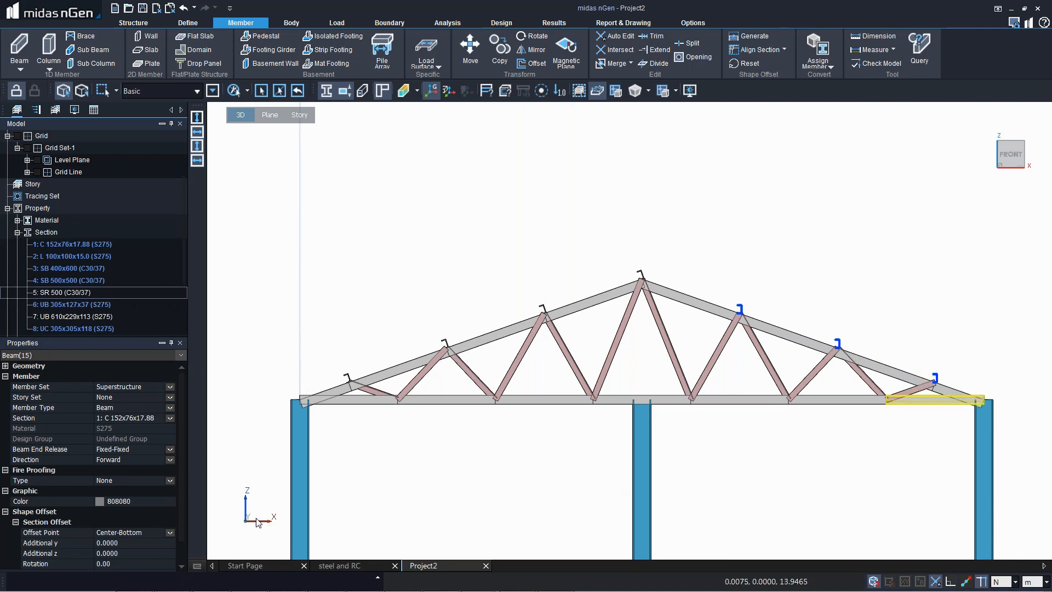
{"action": "left_click", "coordinate": [113, 564]}
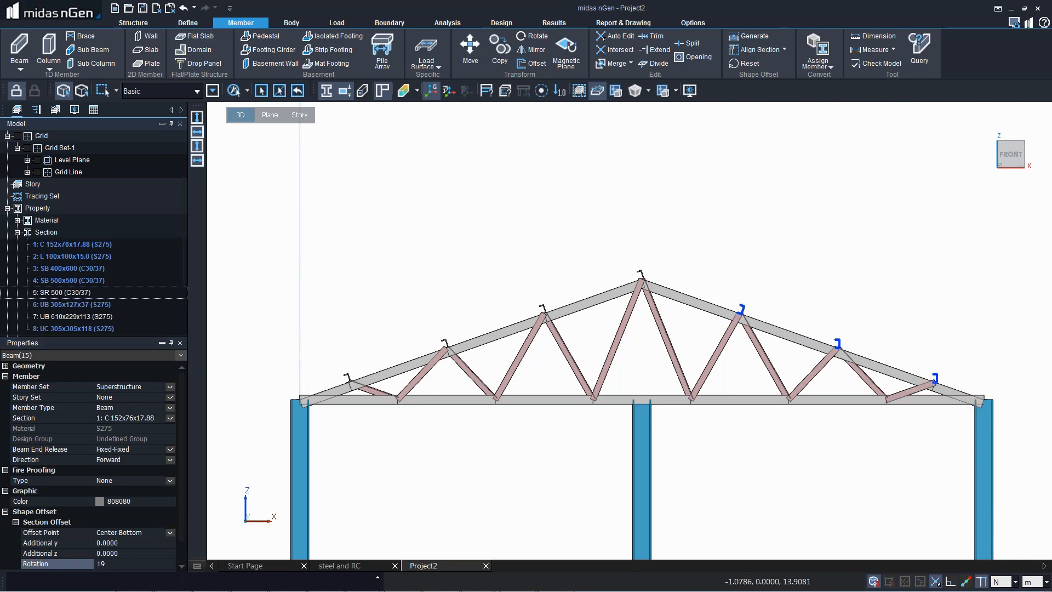
{"action": "left_click", "coordinate": [479, 258]}
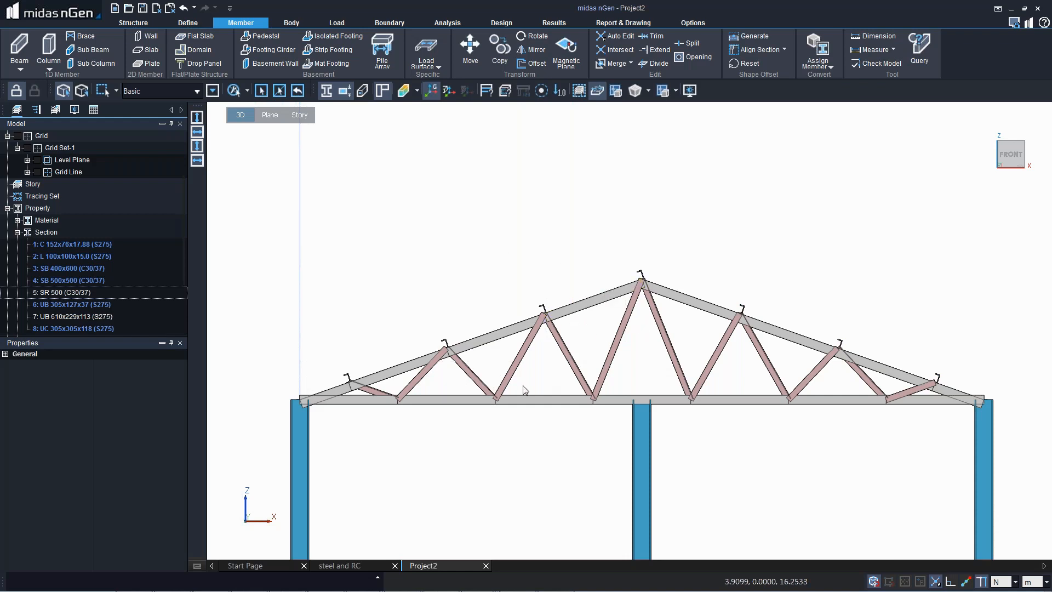
{"action": "middle_click_drag", "start_coordinate": [555, 302], "coordinate": [570, 312]}
{"action": "scroll", "coordinate": [577, 319], "scroll_direction": "up", "scroll_amount": 3}
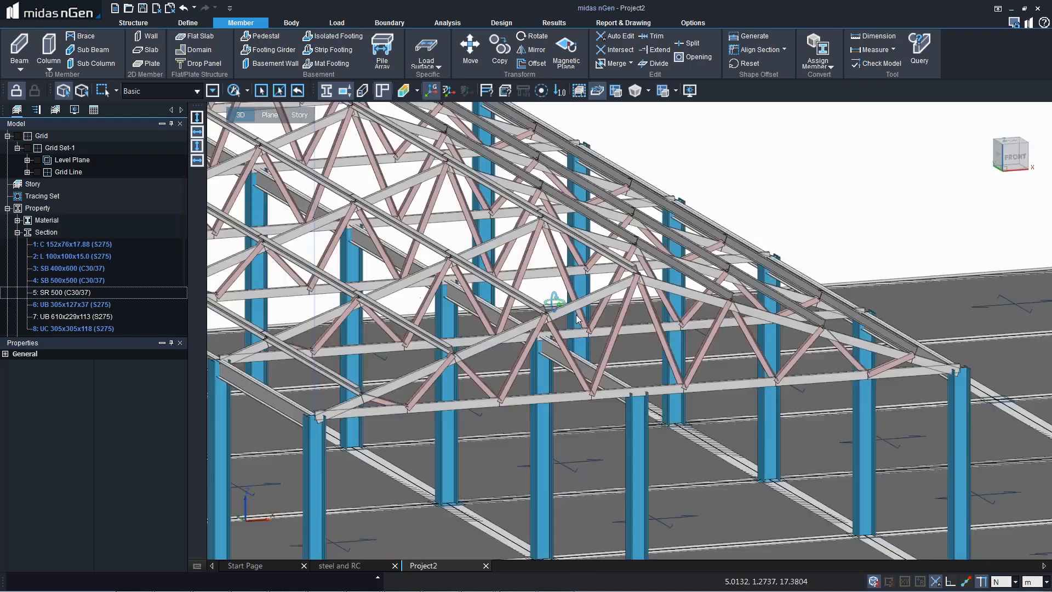
{"action": "scroll", "coordinate": [577, 318], "scroll_direction": "down", "scroll_amount": 8}
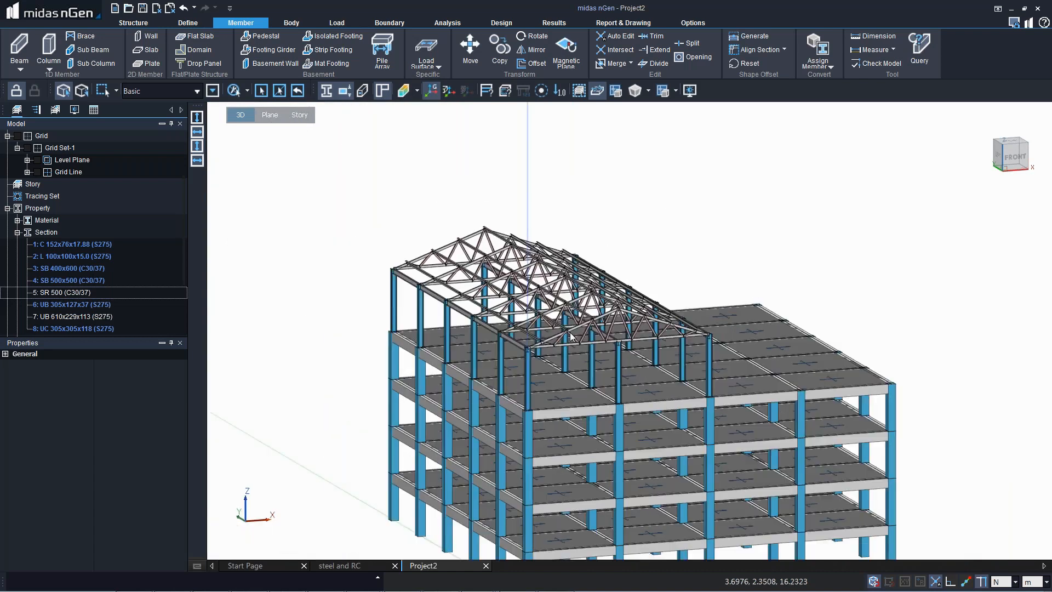
{"action": "scroll", "coordinate": [568, 340], "scroll_direction": "down", "scroll_amount": 2}
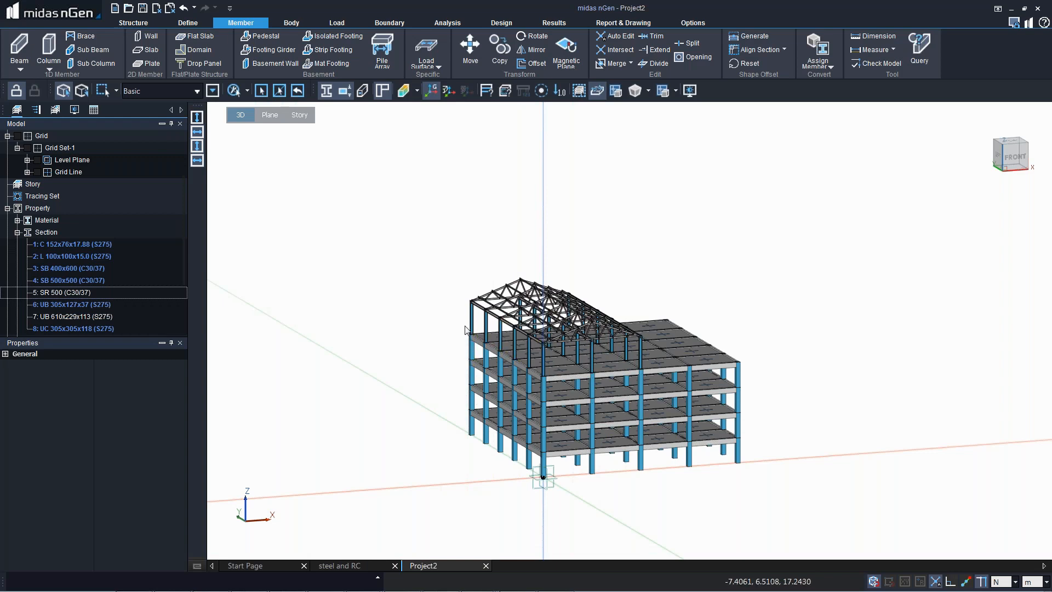
Step: Apply a Fixed-Pinned beam end release in Release Set-1 to all steel columns of the top storey
{"action": "middle_click", "coordinate": [439, 301]}
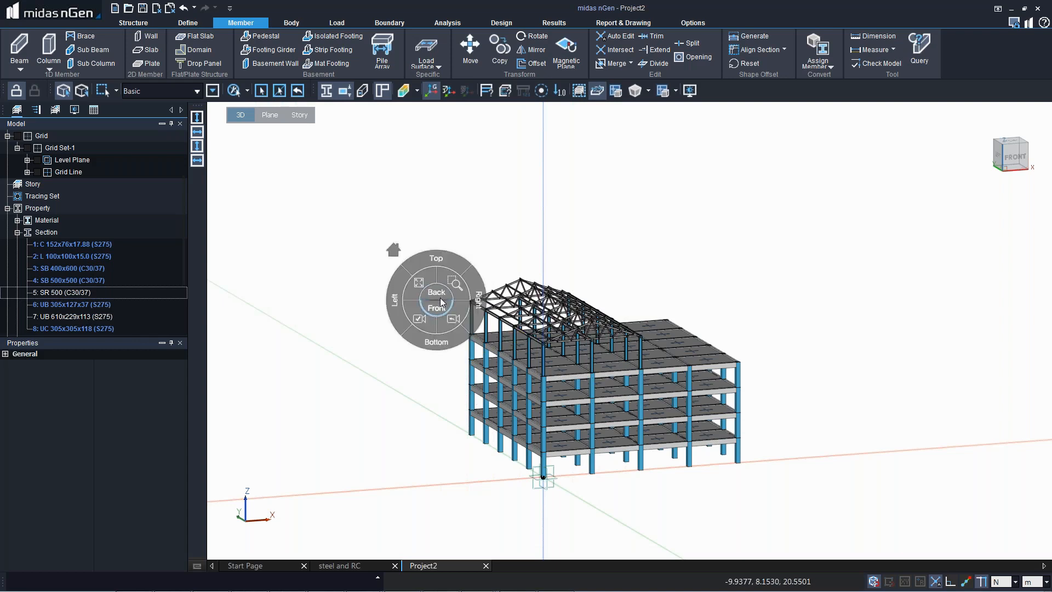
{"action": "left_click", "coordinate": [437, 307]}
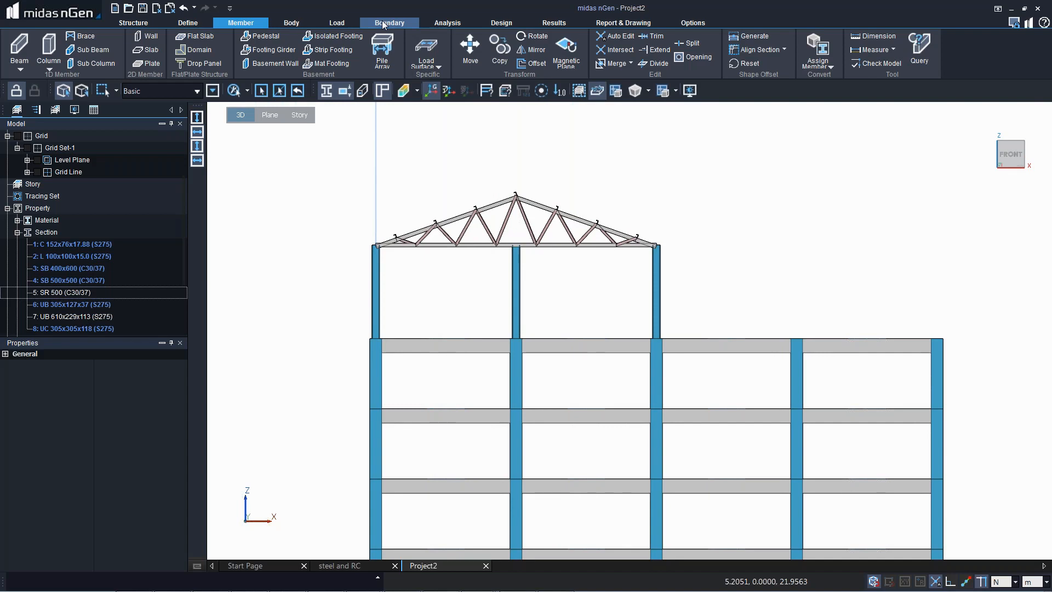
{"action": "left_click", "coordinate": [384, 25]}
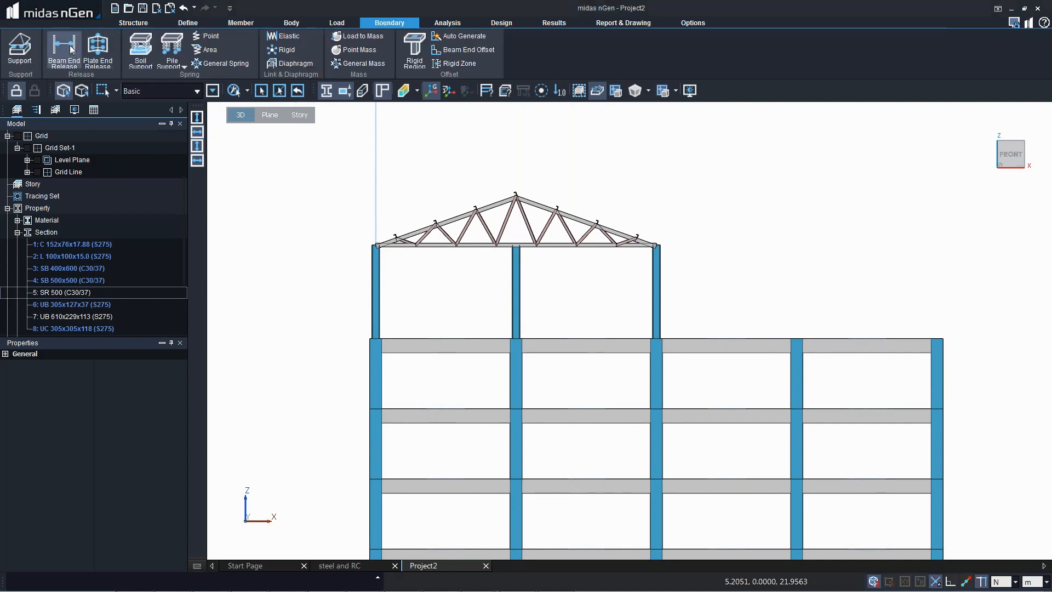
{"action": "left_click", "coordinate": [71, 49]}
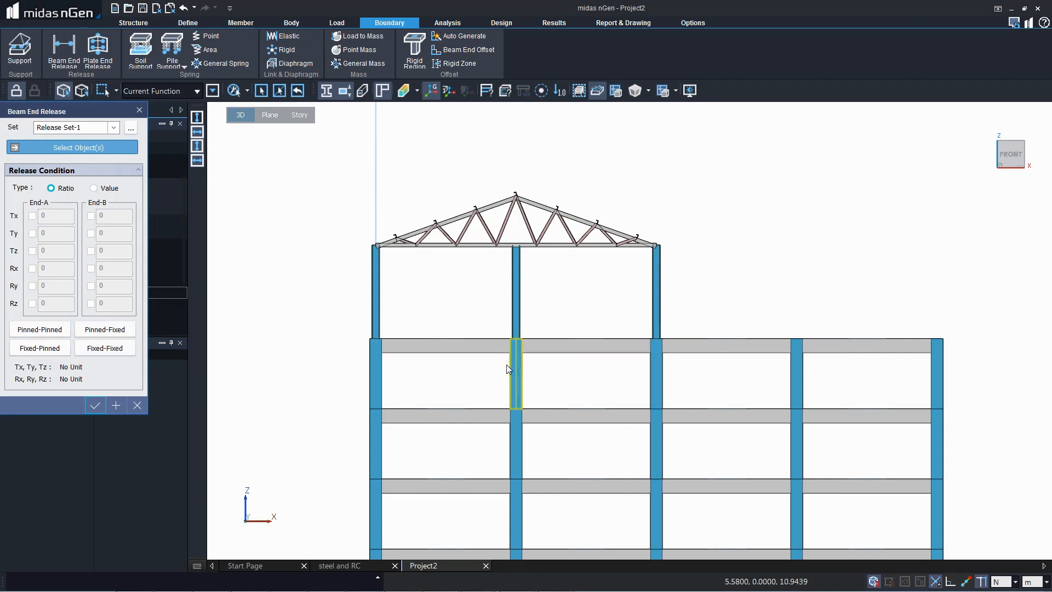
{"action": "left_click_drag", "start_coordinate": [706, 313], "coordinate": [314, 288]}
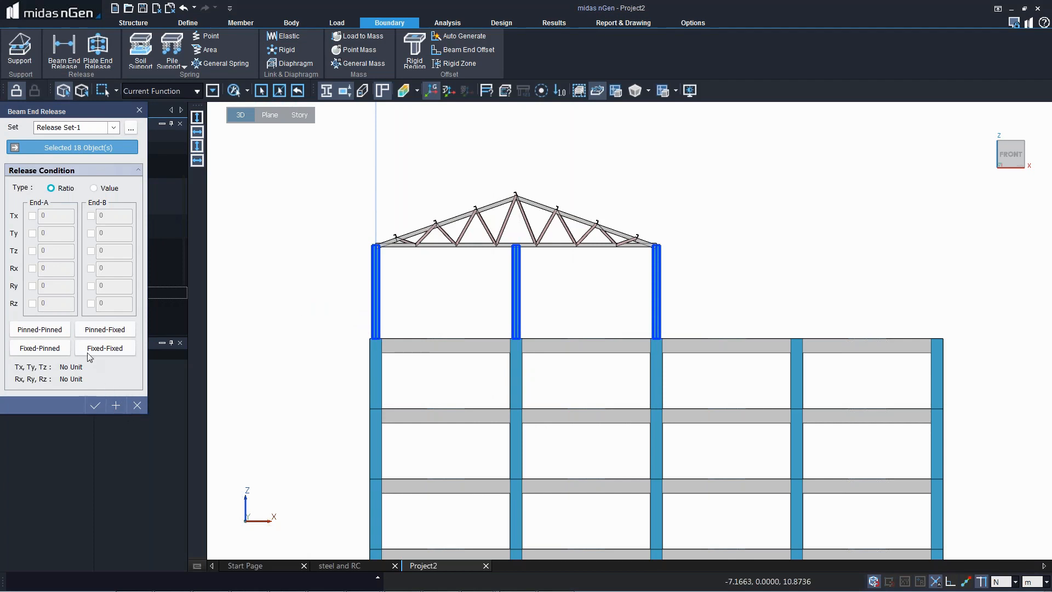
{"action": "left_click", "coordinate": [41, 349]}
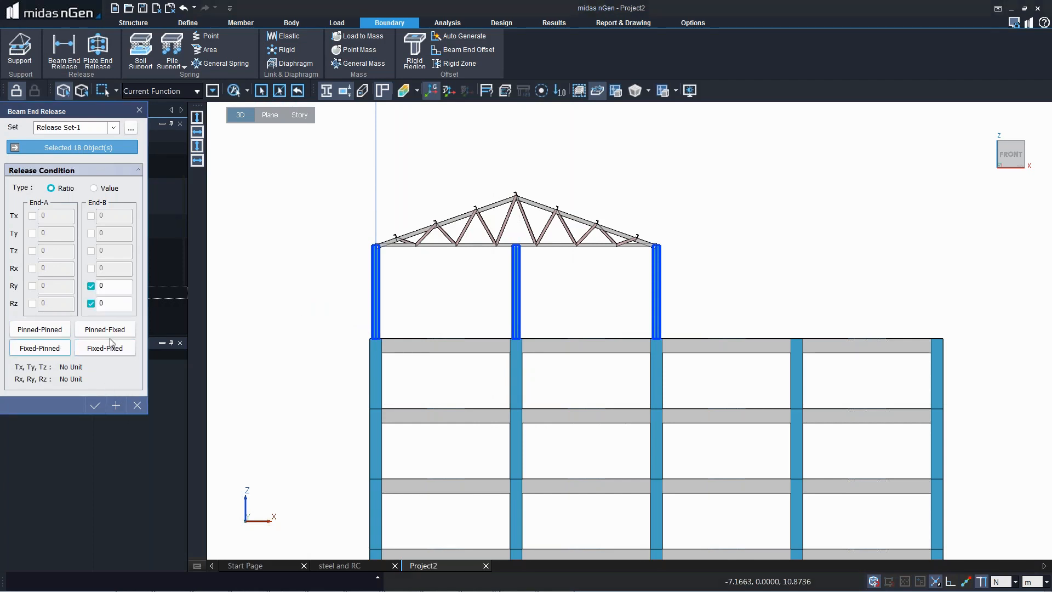
{"action": "middle_click_drag", "start_coordinate": [334, 304], "coordinate": [387, 381]}
{"action": "scroll", "coordinate": [458, 282], "scroll_direction": "up", "scroll_amount": 5}
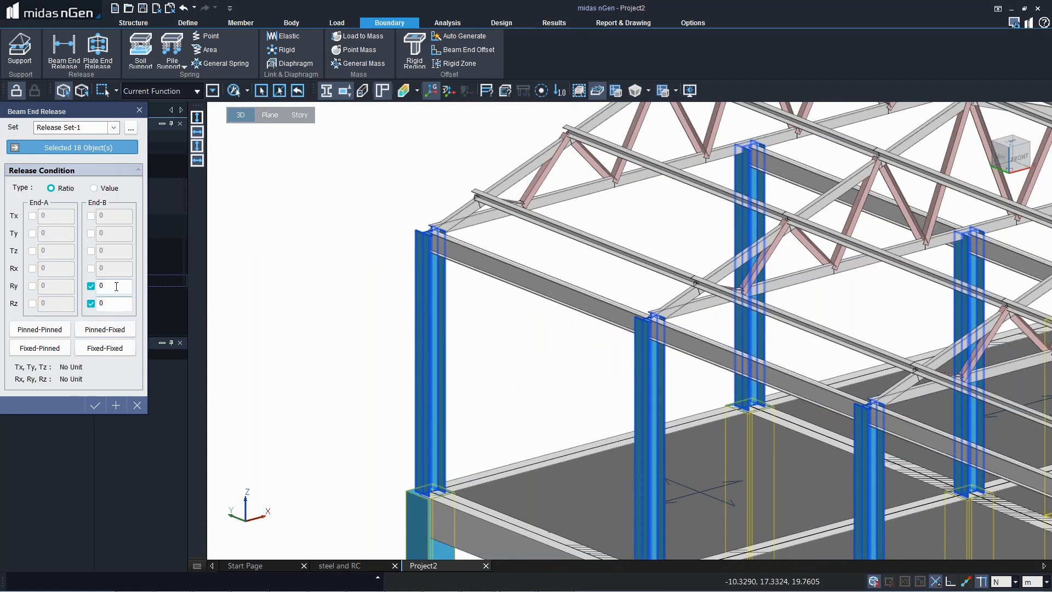
{"action": "middle_click_drag", "start_coordinate": [498, 466], "coordinate": [456, 420]}
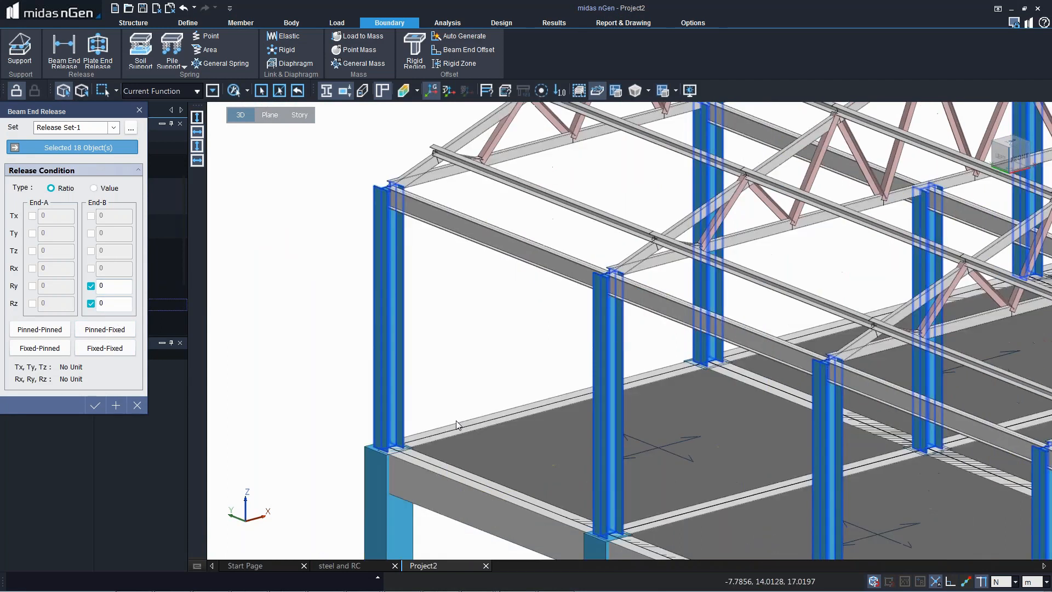
{"action": "left_click", "coordinate": [115, 406]}
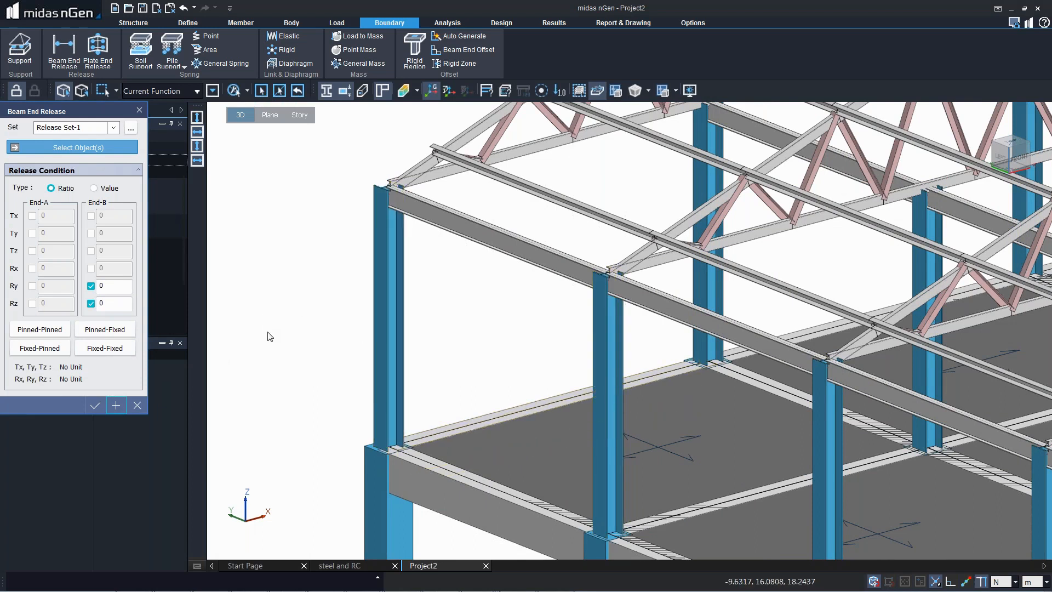
Step: Show the members' local axes and check which end of the corner steel column is End-A
{"action": "left_click", "coordinate": [377, 344]}
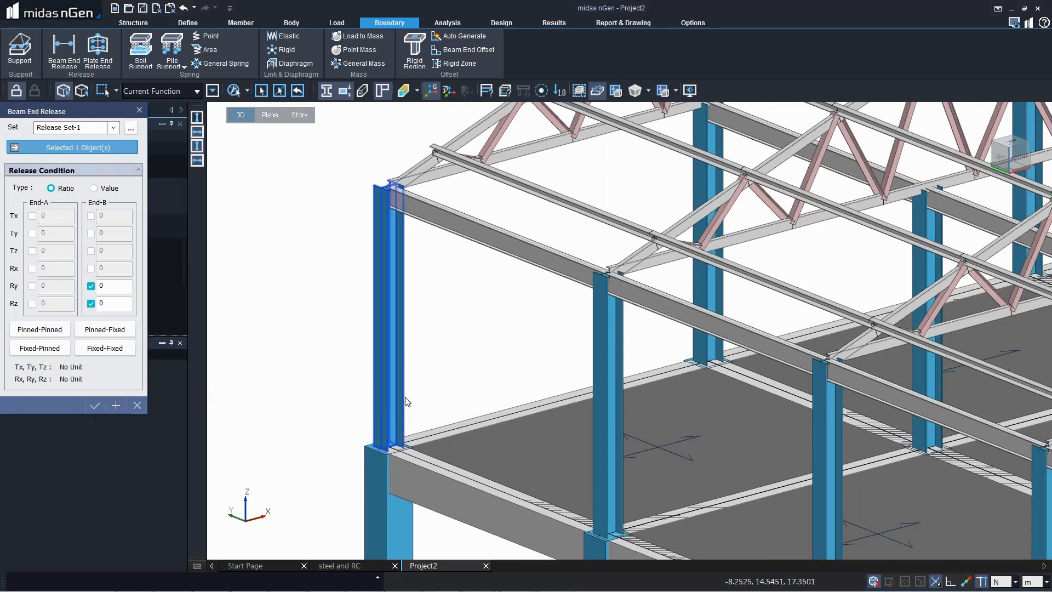
{"action": "middle_click_drag", "start_coordinate": [405, 402], "coordinate": [490, 430]}
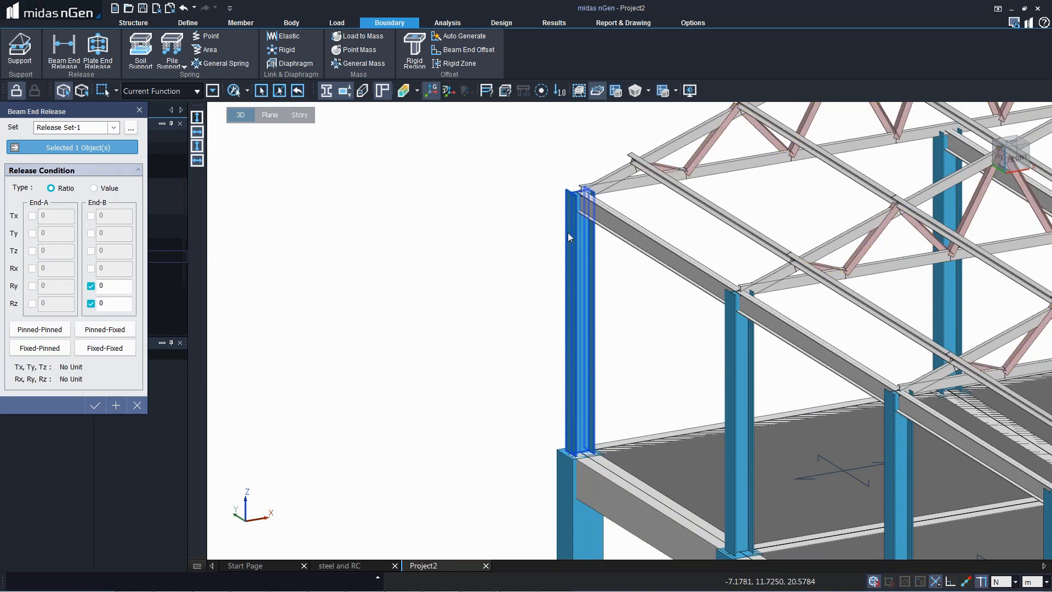
{"action": "left_click", "coordinate": [581, 116]}
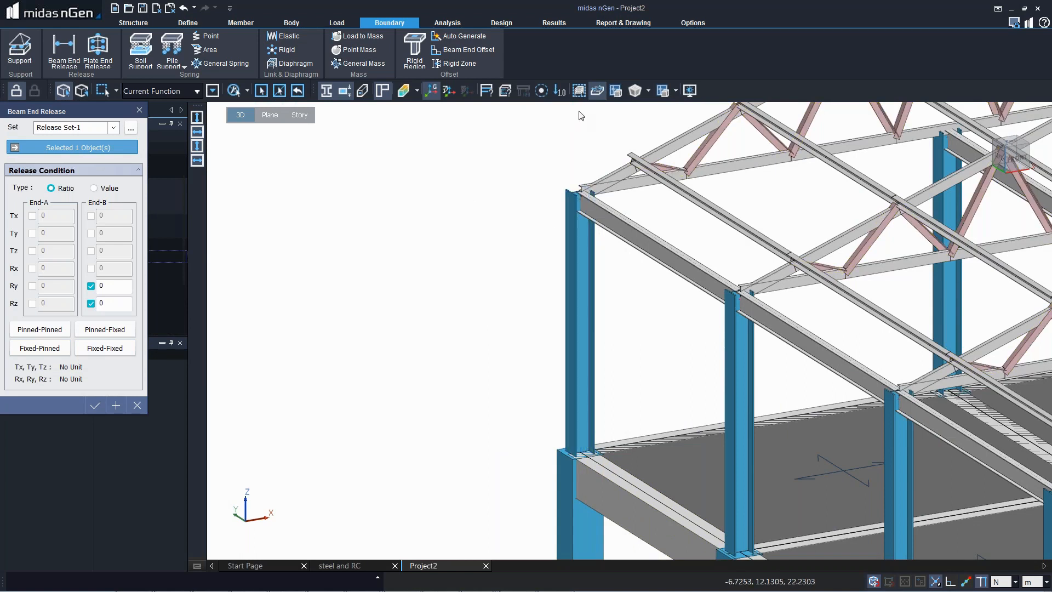
{"action": "left_click", "coordinate": [448, 91]}
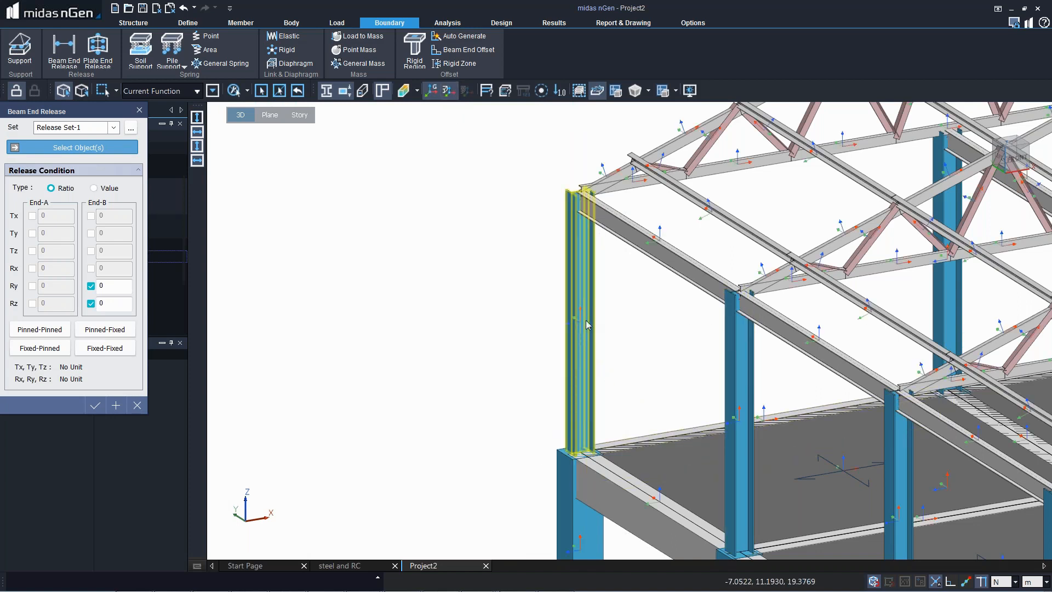
{"action": "left_click", "coordinate": [581, 451]}
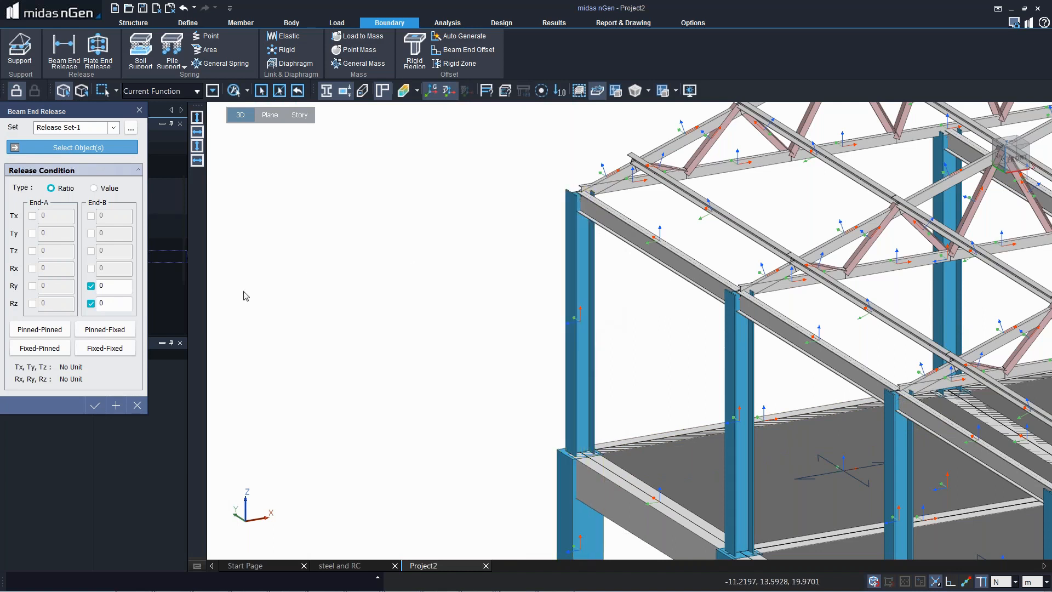
Step: Undo the local-axis display change together with the beam end release on the steel columns
{"action": "left_click", "coordinate": [194, 7]}
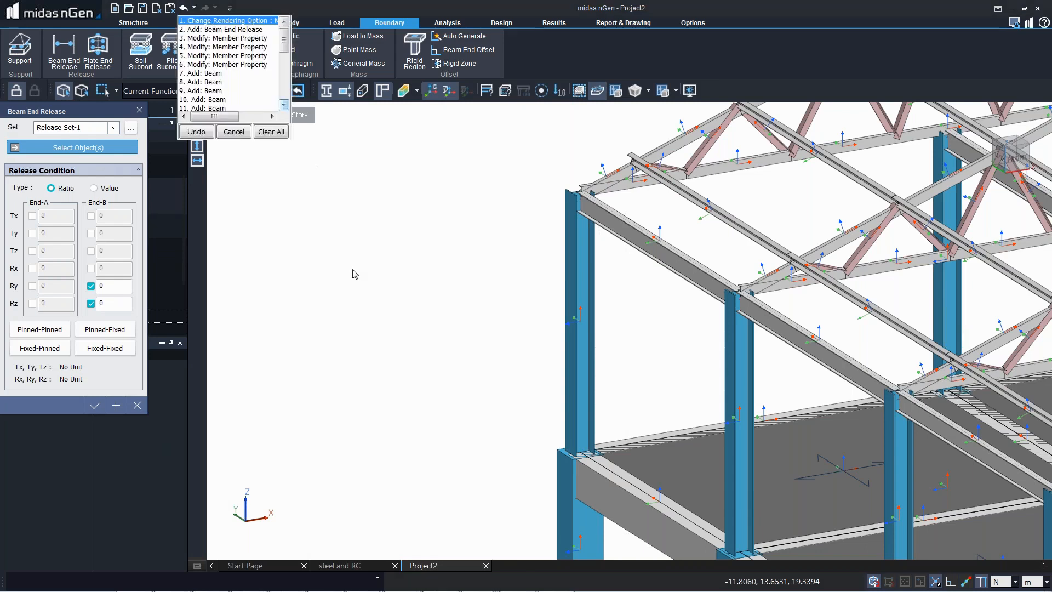
{"action": "left_click", "coordinate": [230, 29]}
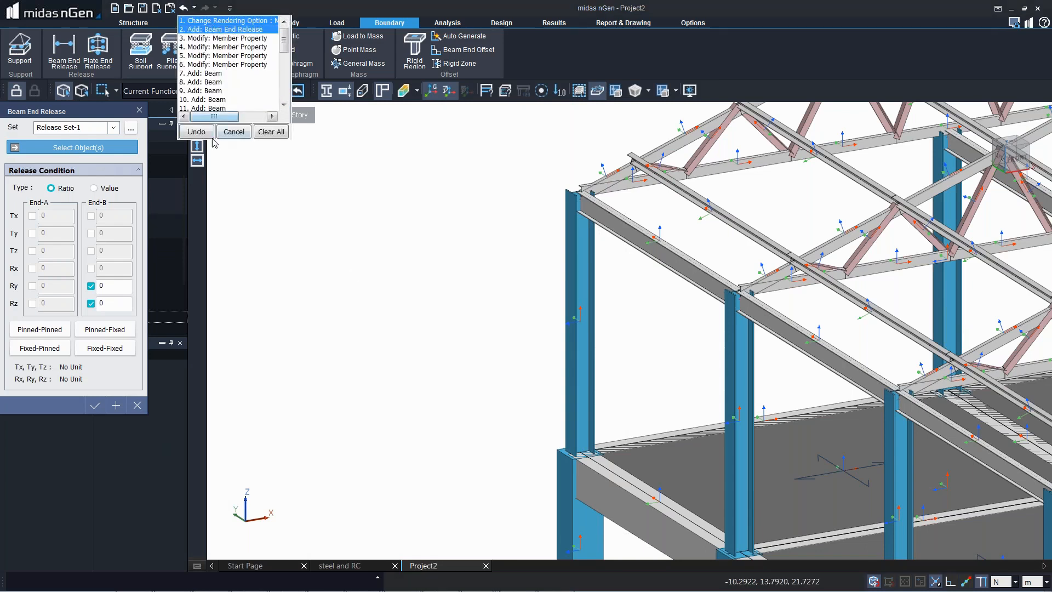
{"action": "left_click", "coordinate": [196, 132]}
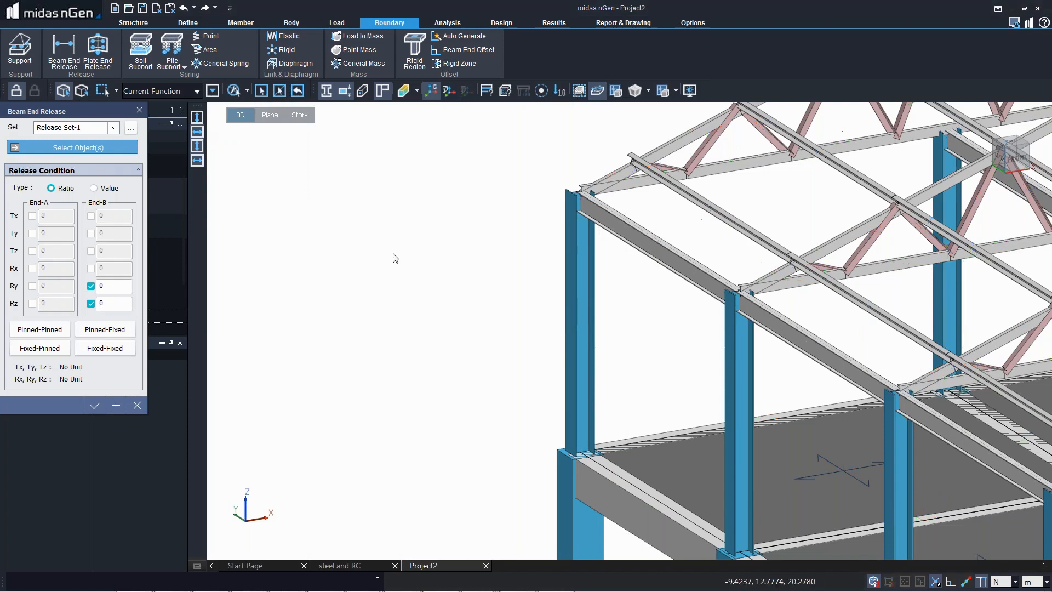
Step: Apply a Pinned-Fixed beam end release in Release Set-1 to all top-storey steel columns, selected in the front view
{"action": "left_click", "coordinate": [91, 332]}
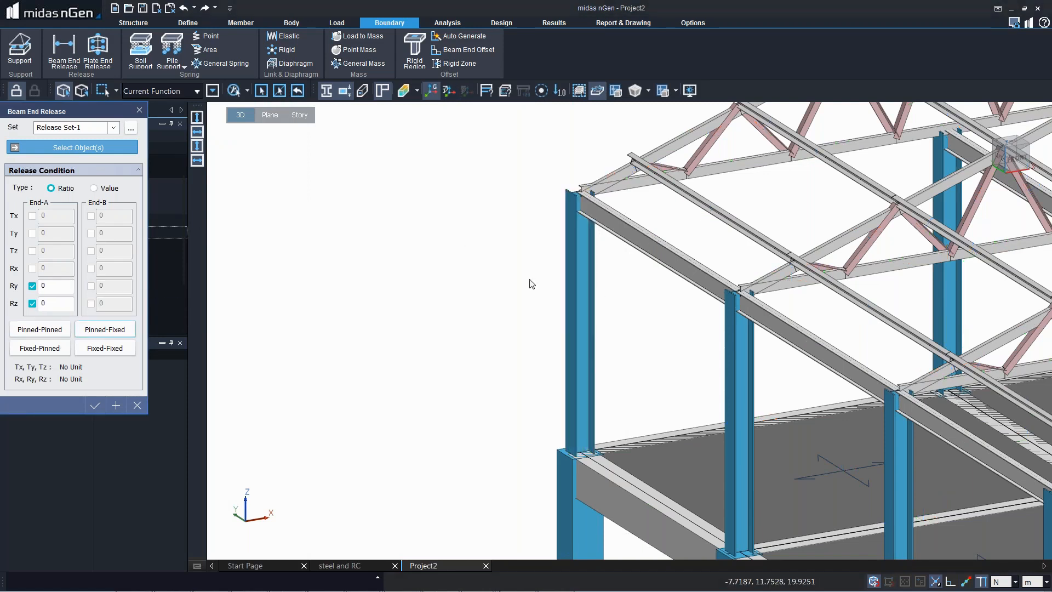
{"action": "right_click_drag", "start_coordinate": [524, 283], "coordinate": [526, 298]}
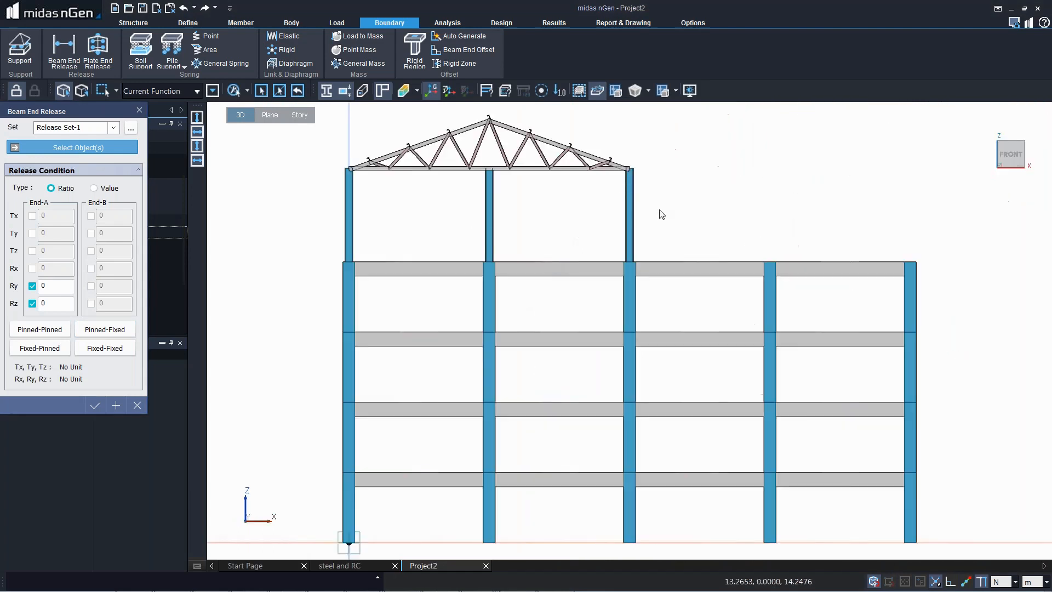
{"action": "left_click_drag", "start_coordinate": [274, 205], "coordinate": [657, 207]}
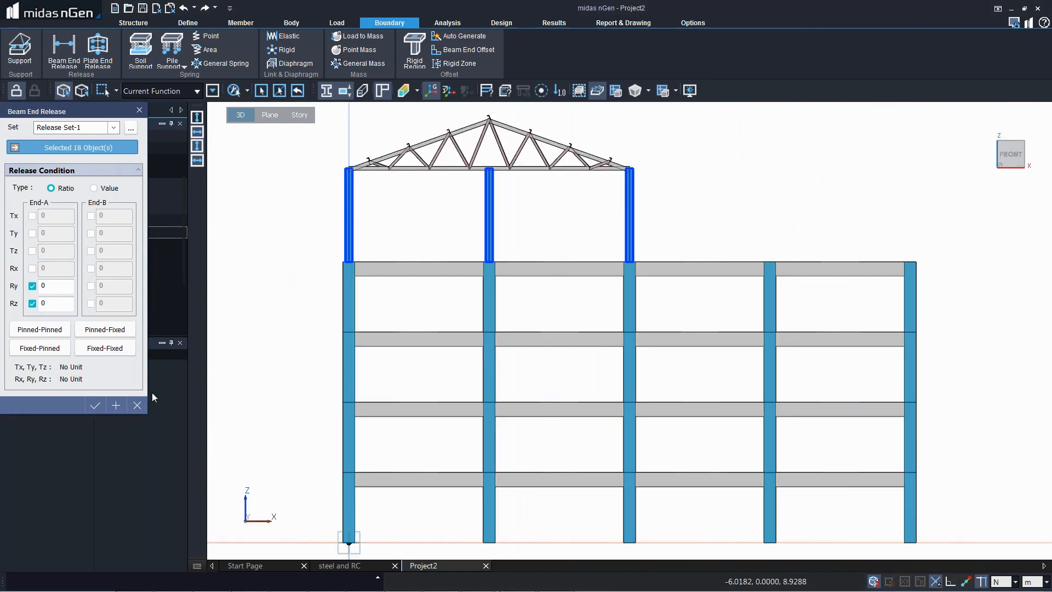
{"action": "left_click", "coordinate": [96, 406]}
{"action": "middle_click_drag", "start_coordinate": [381, 298], "coordinate": [408, 307]}
{"action": "scroll", "coordinate": [408, 307], "scroll_direction": "up", "scroll_amount": 5}
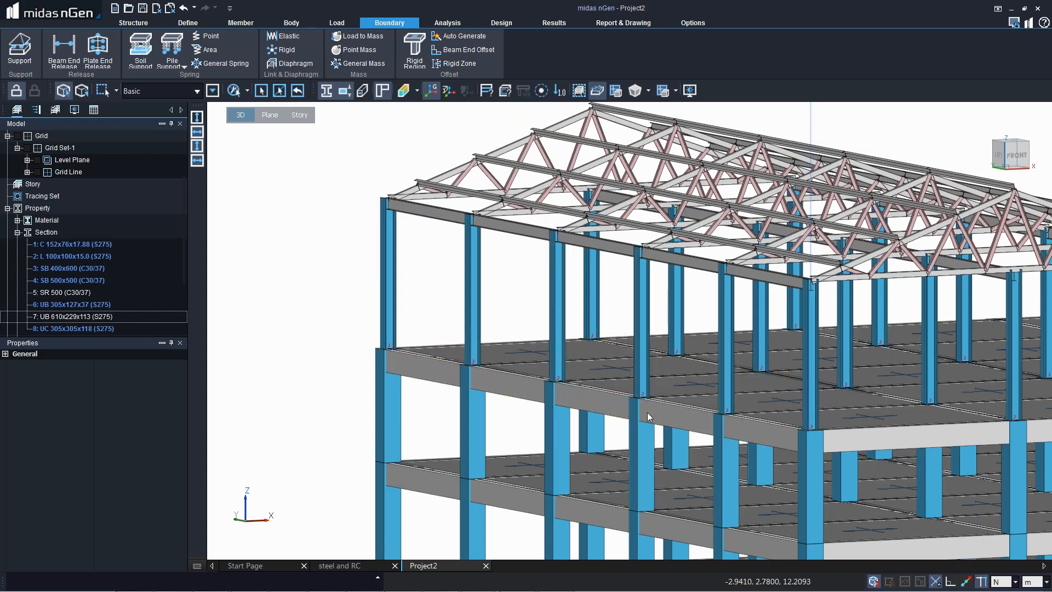
{"action": "scroll", "coordinate": [646, 412], "scroll_direction": "down", "scroll_amount": 5}
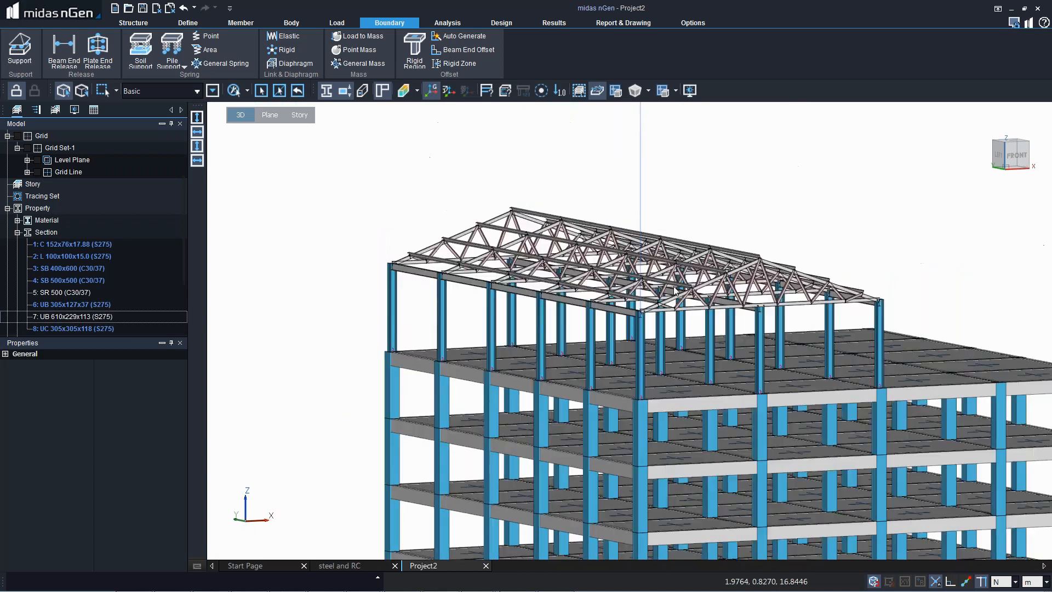
{"action": "scroll", "coordinate": [674, 290], "scroll_direction": "down", "scroll_amount": 3}
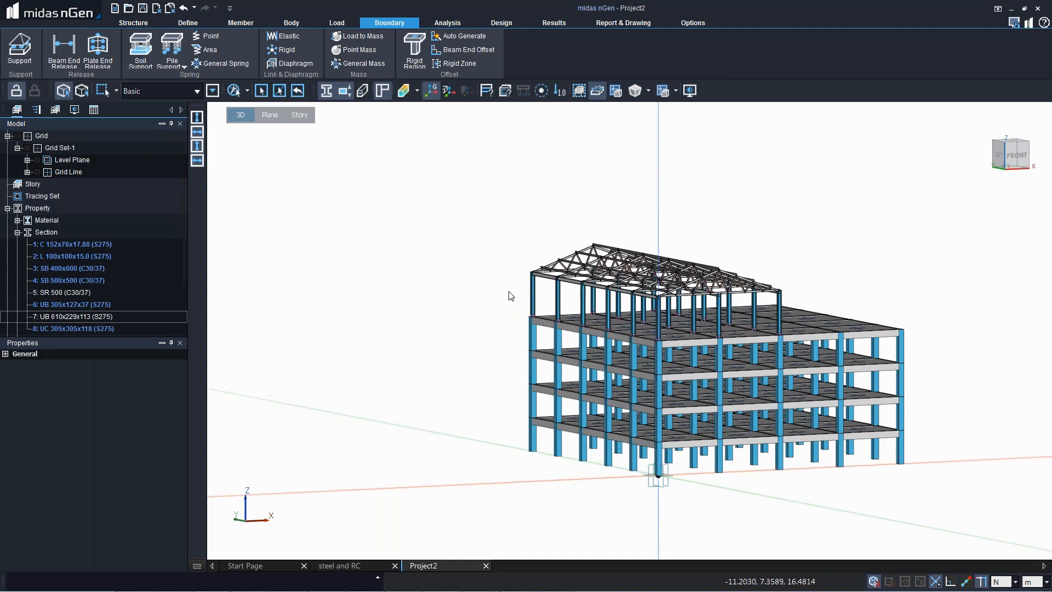
{"action": "left_click", "coordinate": [336, 23]}
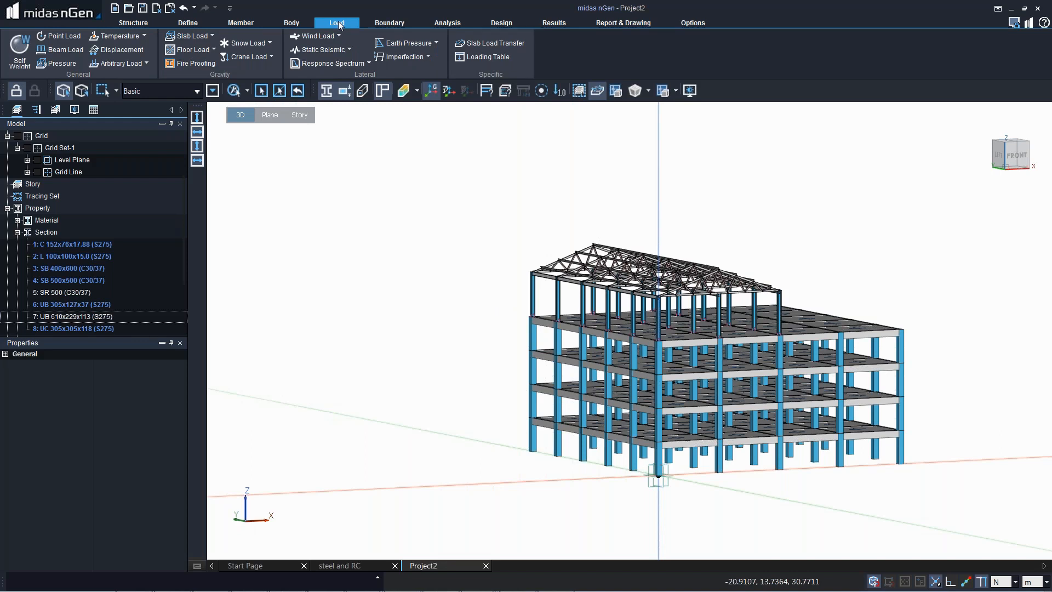
{"action": "left_click", "coordinate": [21, 54]}
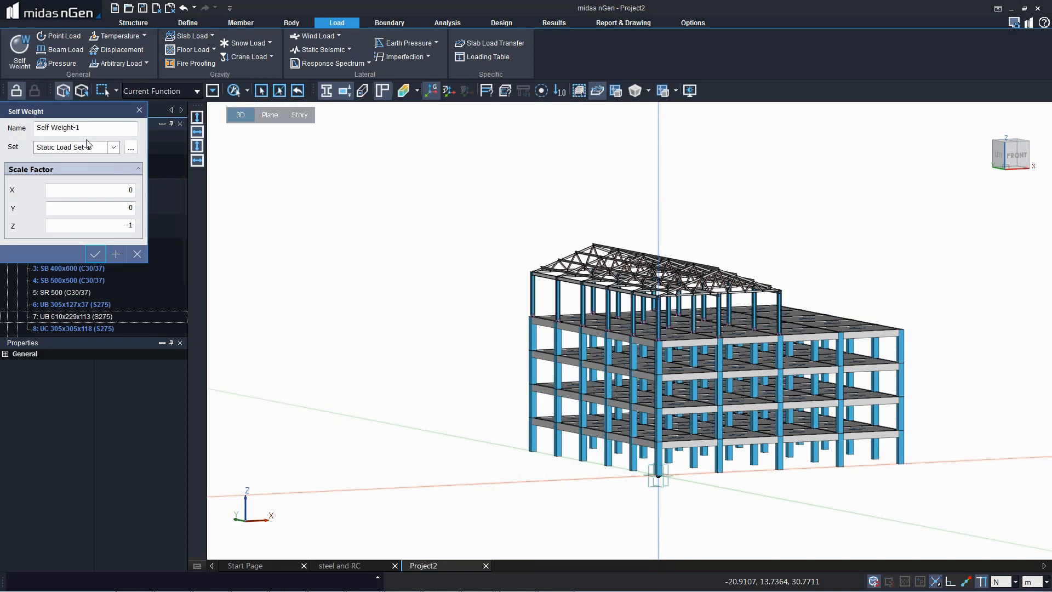
{"action": "left_click", "coordinate": [139, 110]}
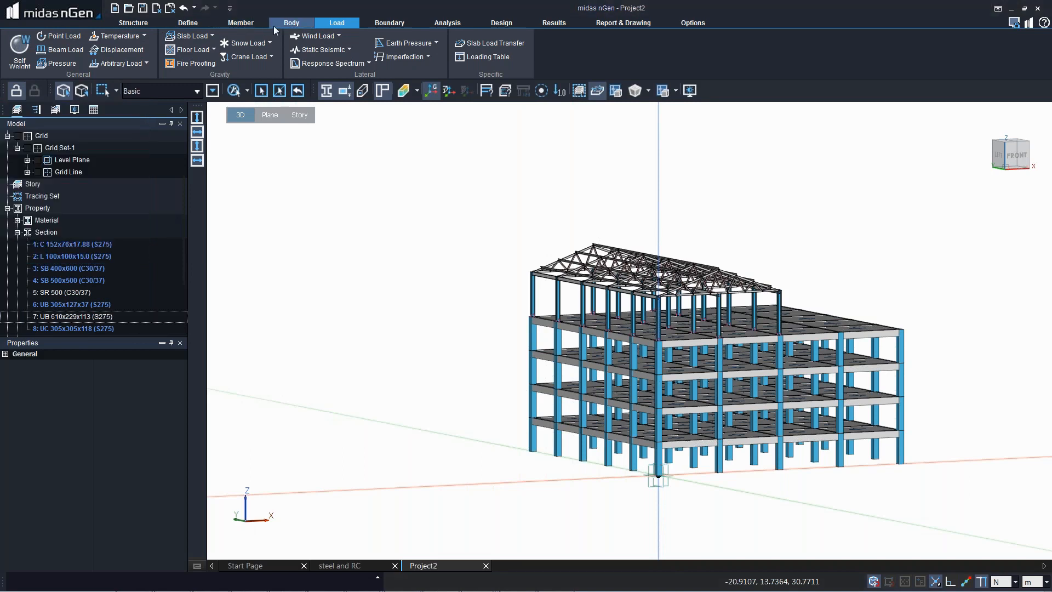
Step: Add a story set named T1 with no base set in the story data
{"action": "left_click", "coordinate": [149, 24]}
{"action": "left_click", "coordinate": [173, 71]}
{"action": "left_click", "coordinate": [614, 210]}
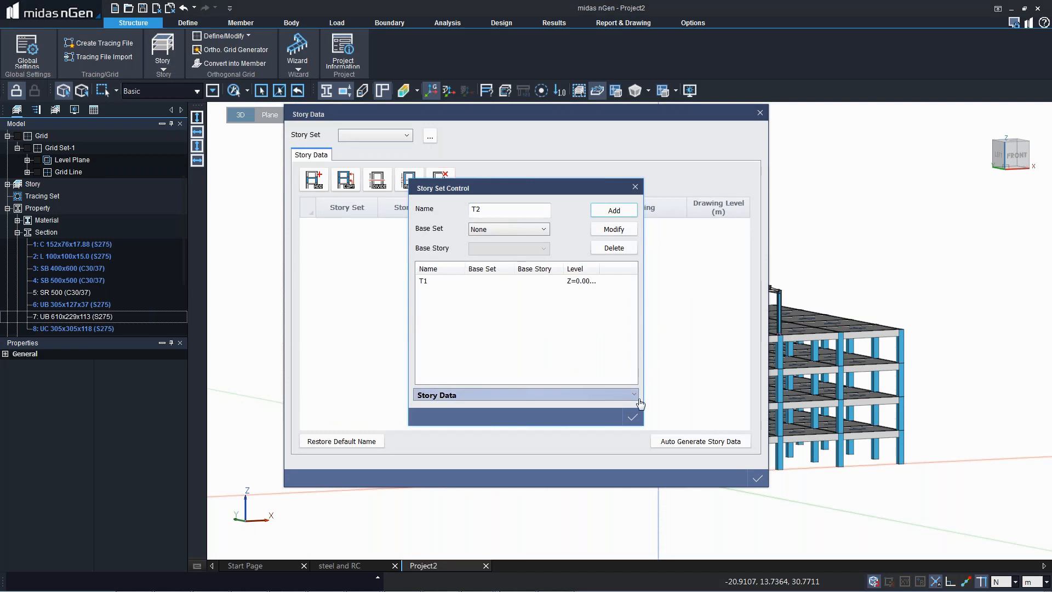
{"action": "left_click", "coordinate": [633, 417]}
Step: Auto-generate the story data for story set T1 from all members of the building
{"action": "left_click", "coordinate": [679, 442]}
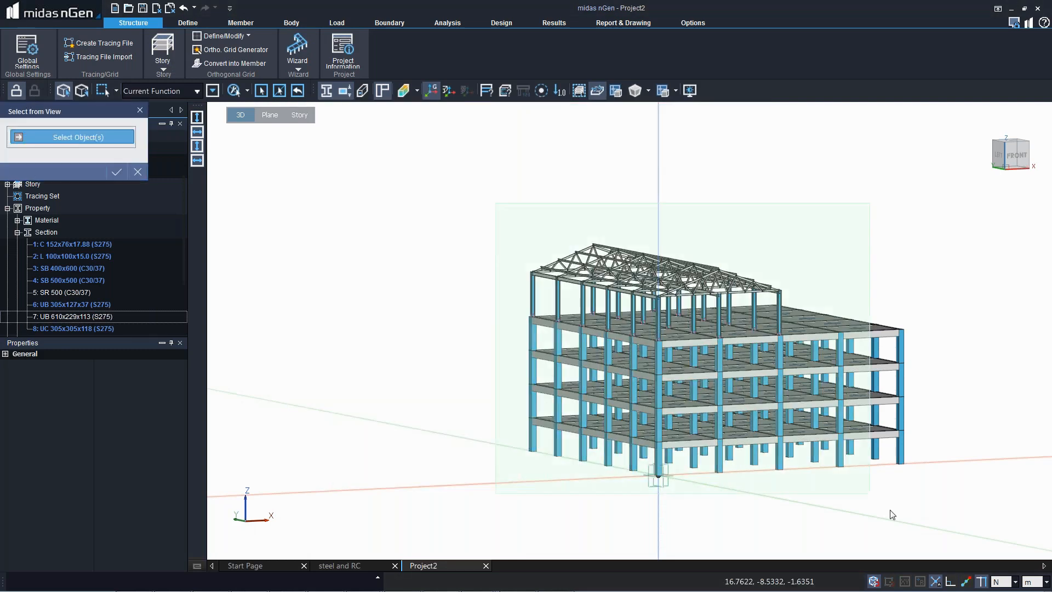
{"action": "left_click_drag", "start_coordinate": [892, 515], "coordinate": [265, 212]}
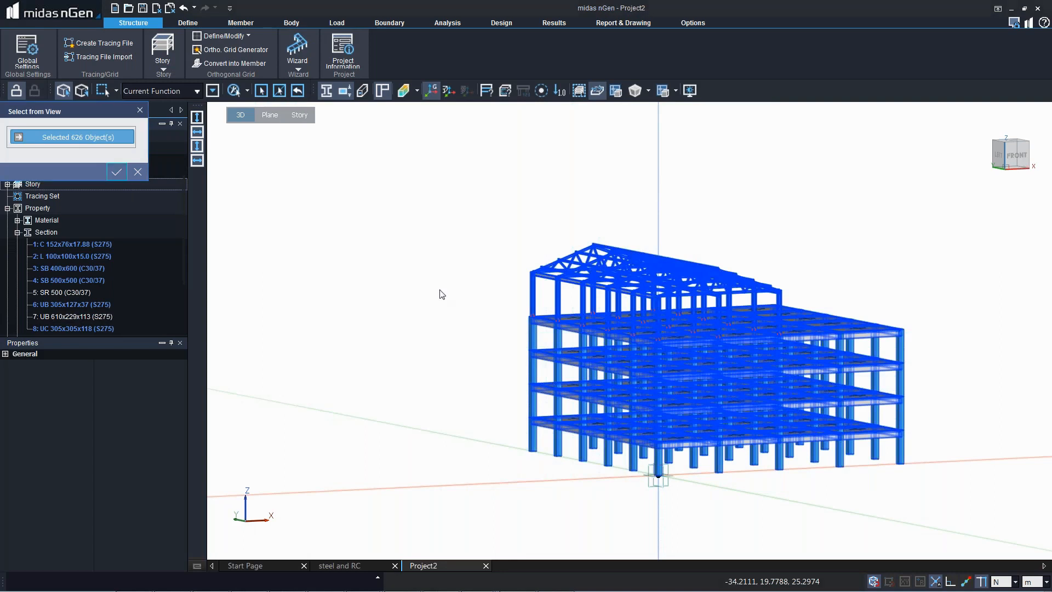
{"action": "key", "text": "Return"}
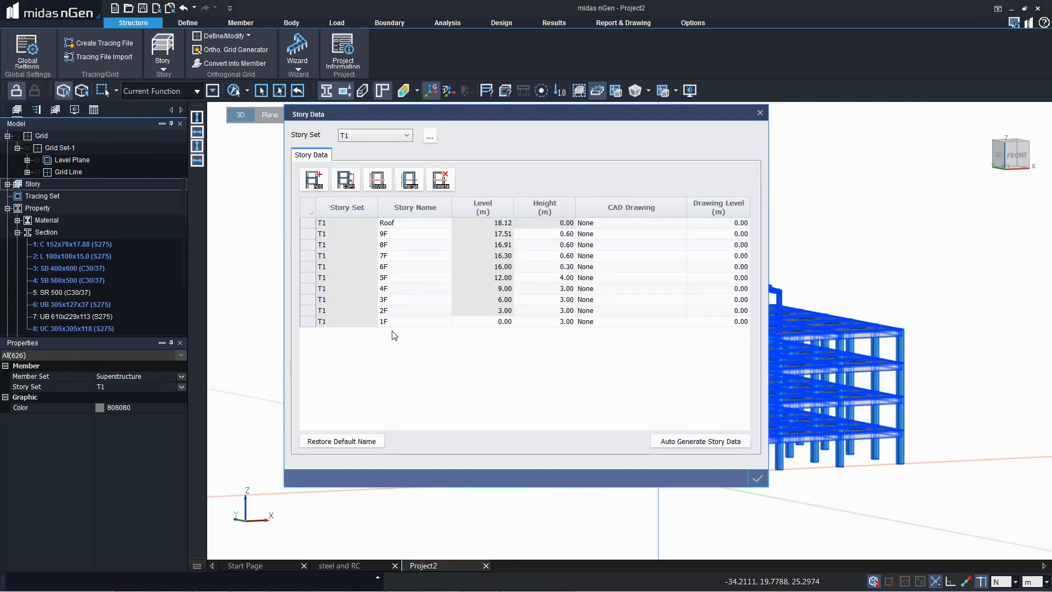
{"action": "left_click_drag", "start_coordinate": [440, 115], "coordinate": [152, 128]}
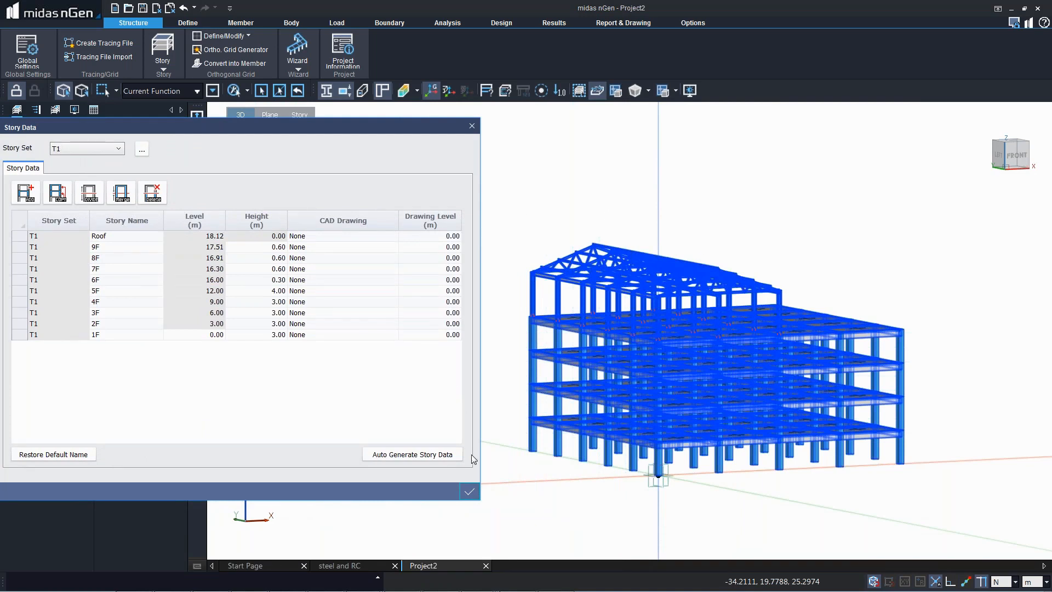
{"action": "left_click", "coordinate": [469, 491]}
Step: Show the building in front view with the story level labels displayed
{"action": "right_click", "coordinate": [523, 284]}
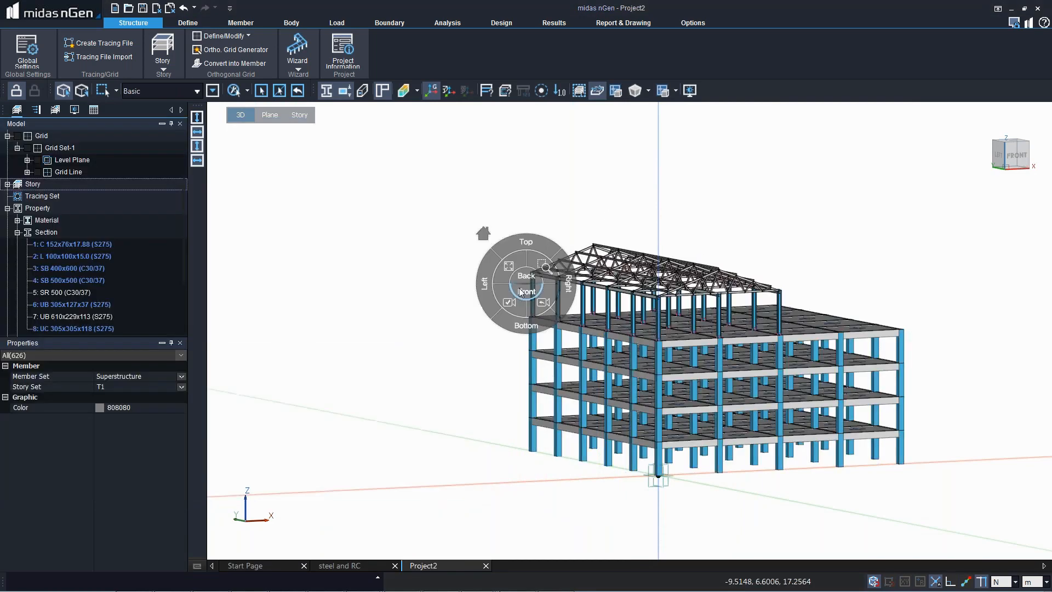
{"action": "left_click", "coordinate": [521, 291]}
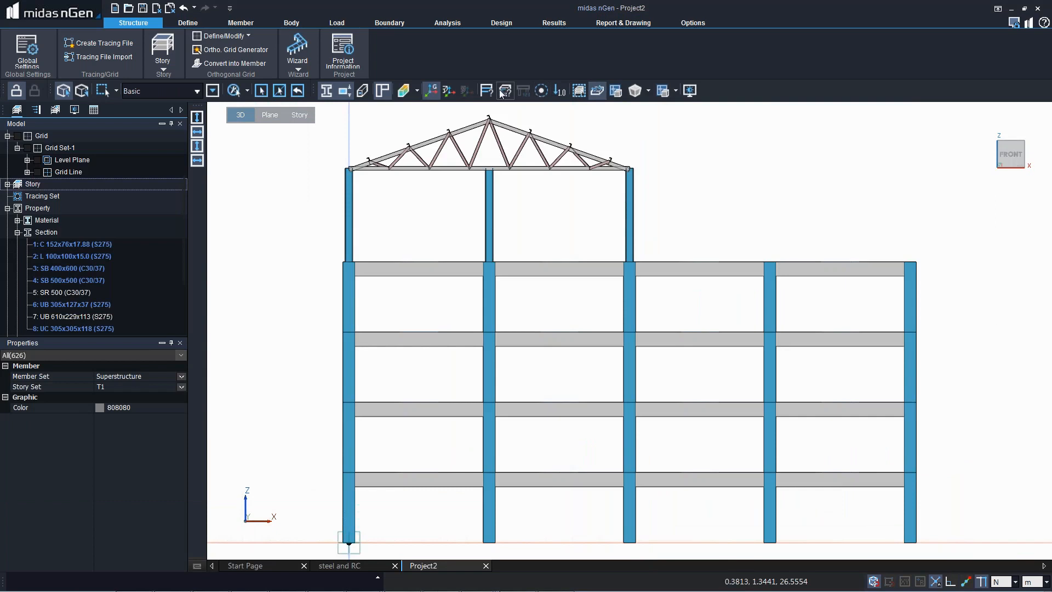
{"action": "left_click", "coordinate": [491, 93]}
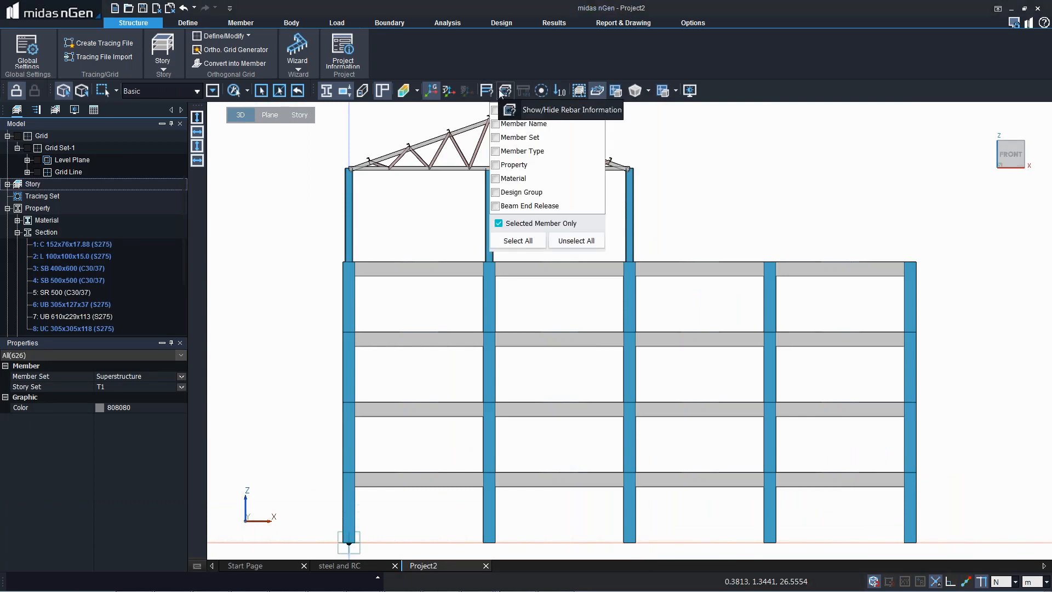
{"action": "left_click", "coordinate": [578, 92]}
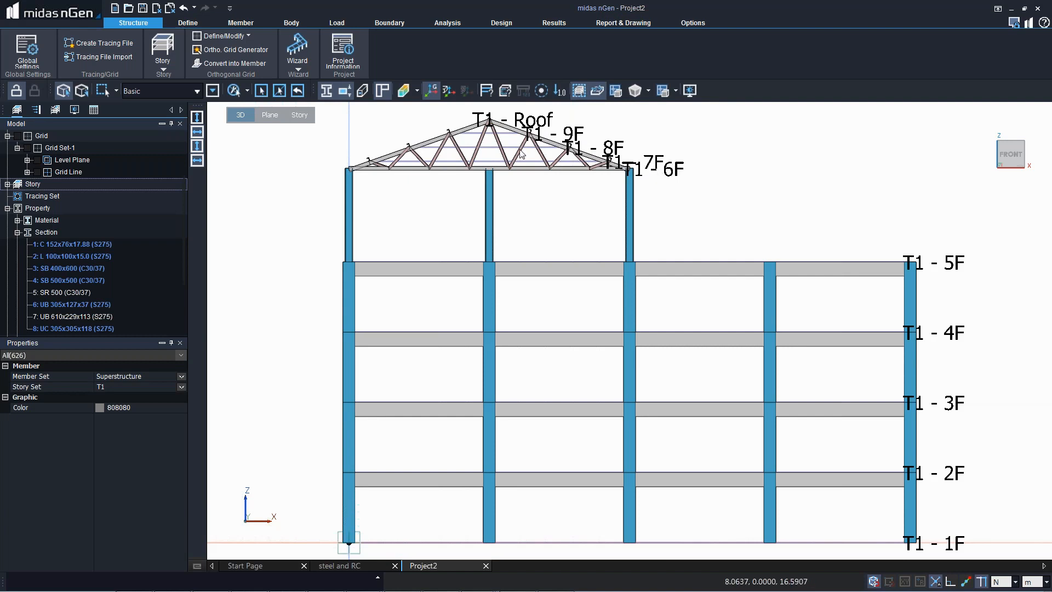
Step: Delete the truss-level stories 7F, 8F and 9F from story set T1, removing the story data only
{"action": "left_click", "coordinate": [163, 49]}
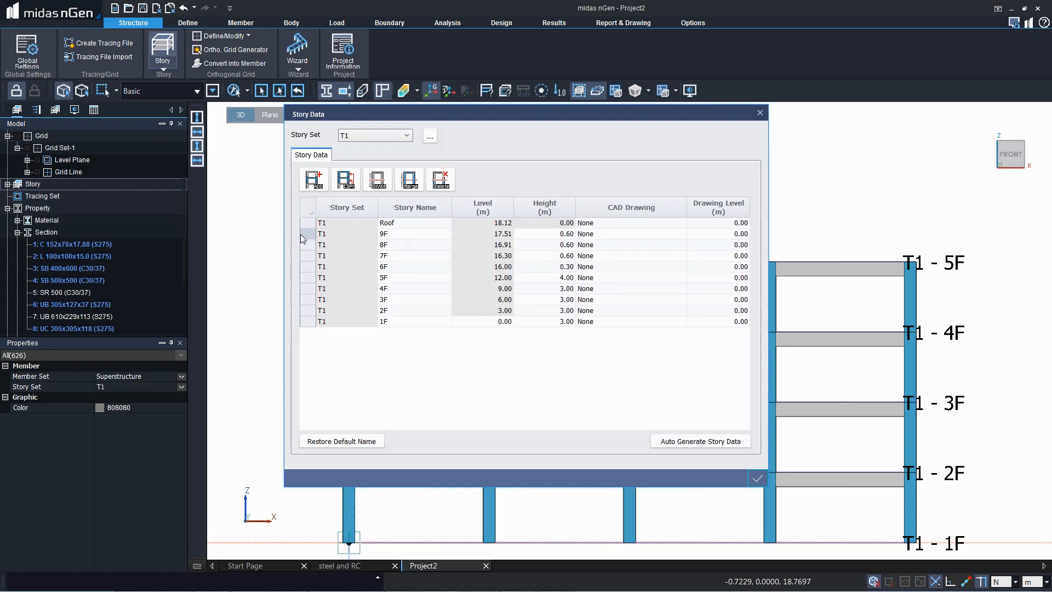
{"action": "left_click_drag", "start_coordinate": [307, 235], "coordinate": [326, 255]}
{"action": "left_click_drag", "start_coordinate": [488, 114], "coordinate": [518, 216]}
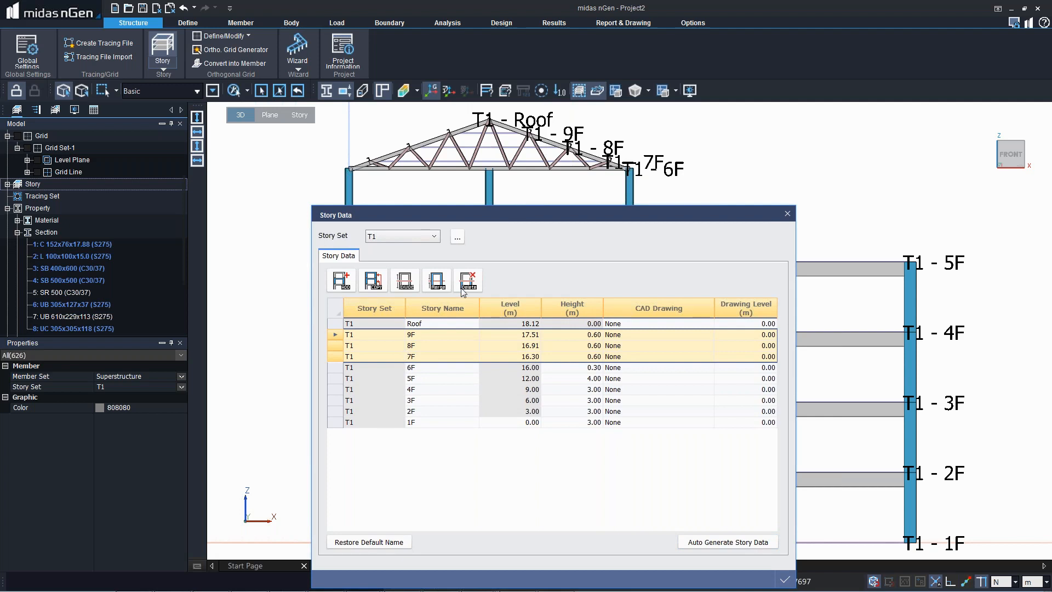
{"action": "left_click", "coordinate": [481, 281]}
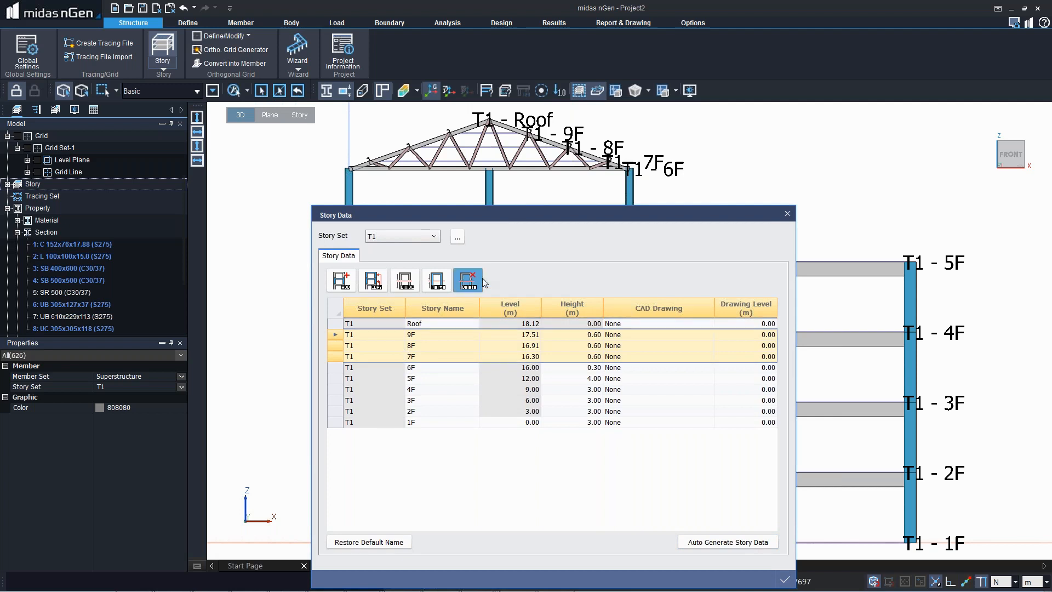
{"action": "left_click", "coordinate": [498, 314]}
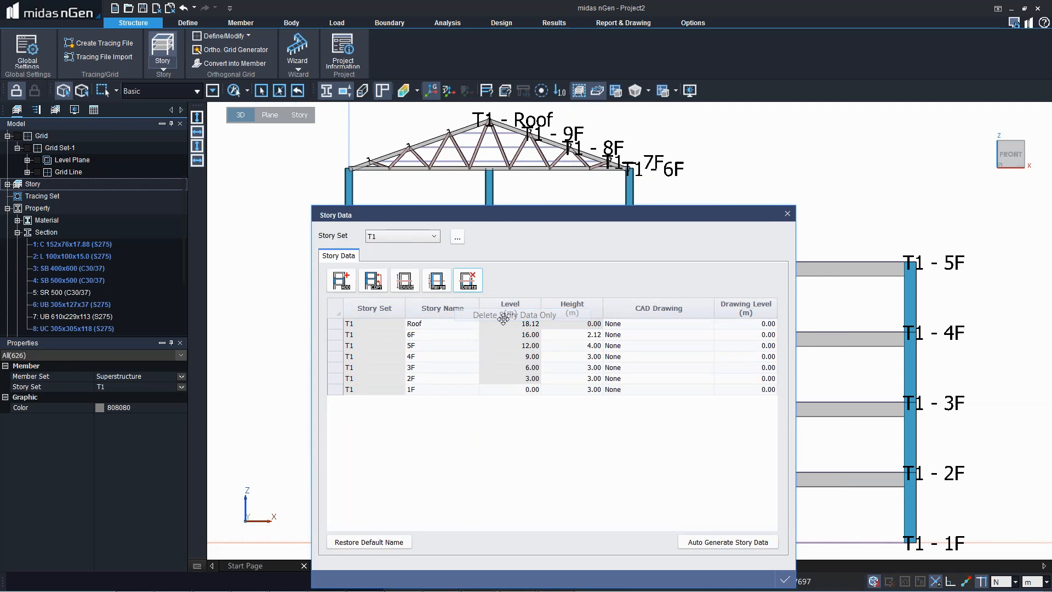
{"action": "left_click", "coordinate": [784, 579]}
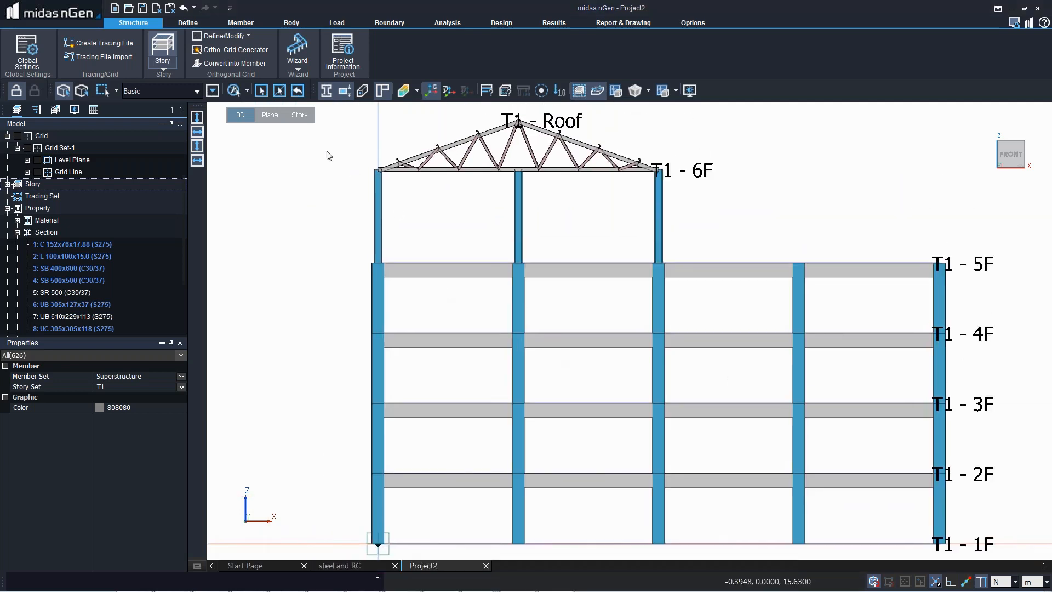
Step: Place 4 × 4 m isolated footings with thickness T150 (C30/37) under all columns of story 1F in member set Basement
{"action": "left_click", "coordinate": [301, 114]}
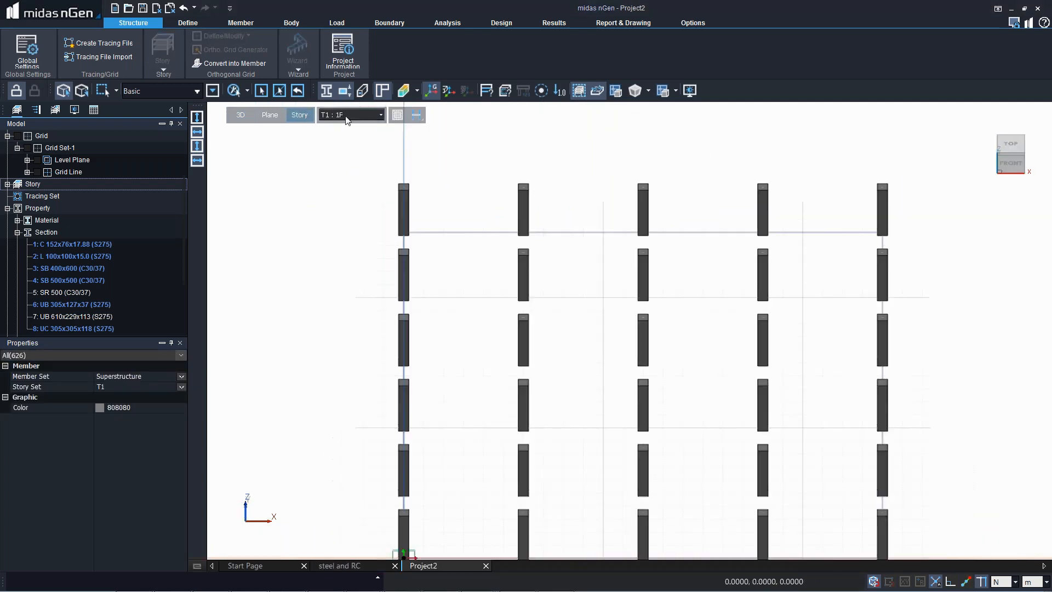
{"action": "left_click", "coordinate": [241, 23]}
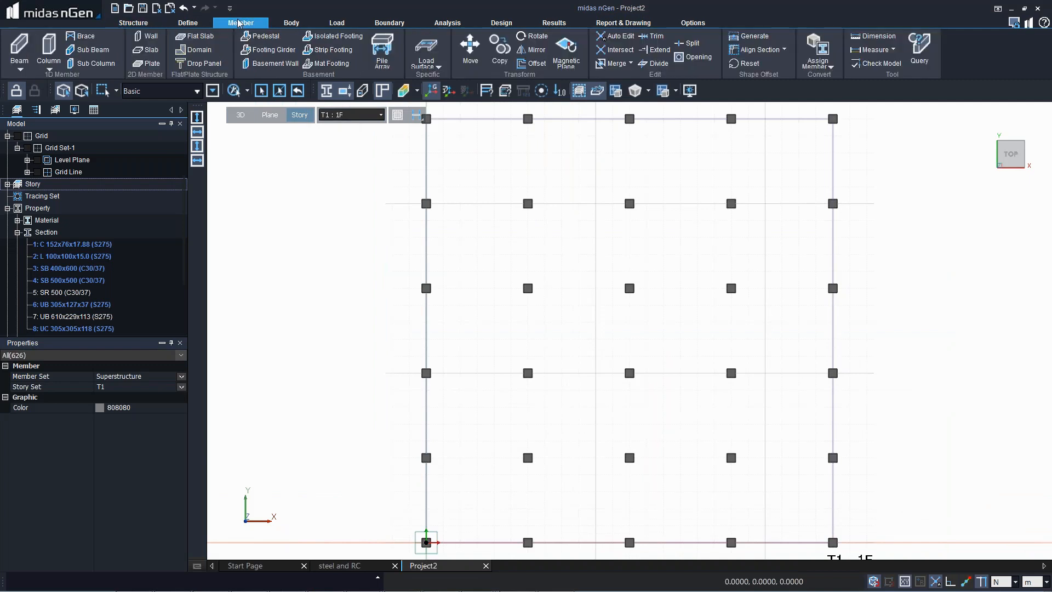
{"action": "left_click", "coordinate": [329, 36]}
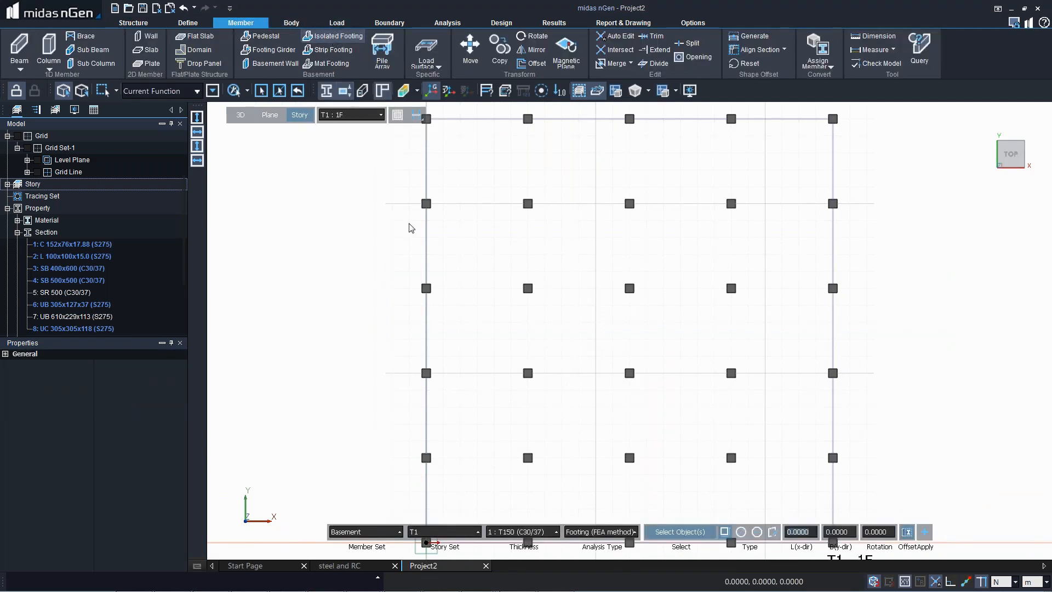
{"action": "left_click", "coordinate": [809, 532]}
{"action": "type", "text": "4"}
{"action": "key", "text": "Tab"}
{"action": "type", "text": "4"}
{"action": "key", "text": "Return"}
{"action": "scroll", "coordinate": [606, 410], "scroll_direction": "down", "scroll_amount": 3}
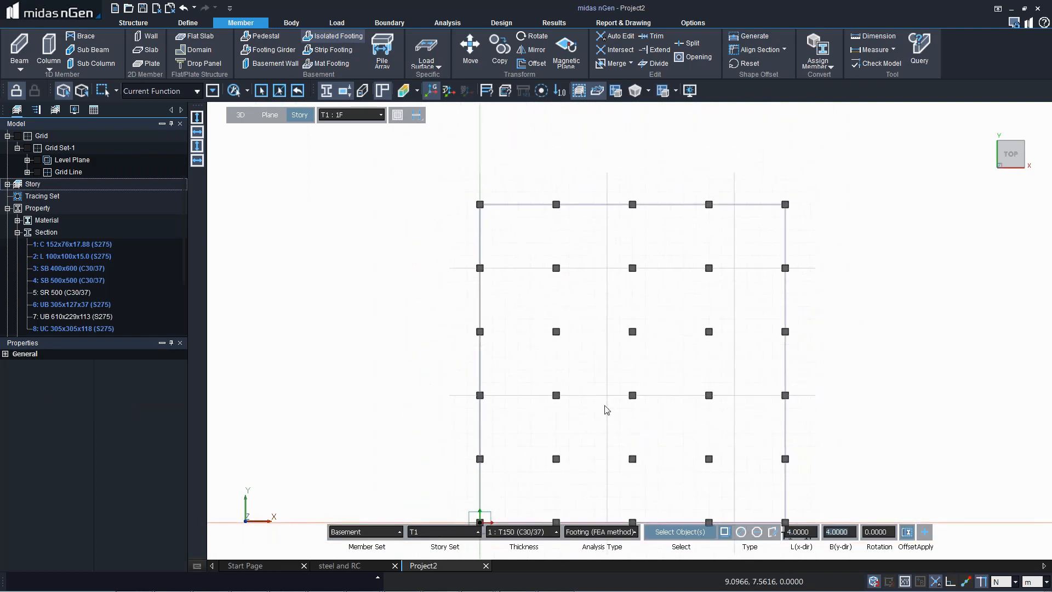
{"action": "scroll", "coordinate": [638, 411], "scroll_direction": "down", "scroll_amount": 1}
{"action": "middle_click_drag", "start_coordinate": [636, 460], "coordinate": [628, 445]}
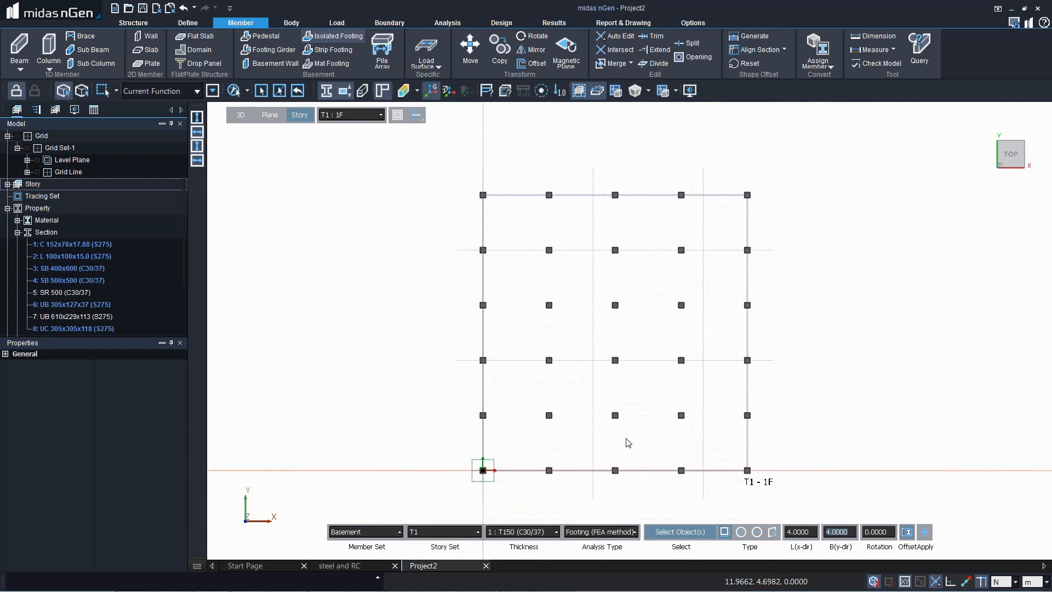
{"action": "left_click_drag", "start_coordinate": [449, 166], "coordinate": [821, 501]}
{"action": "left_click", "coordinate": [924, 532]}
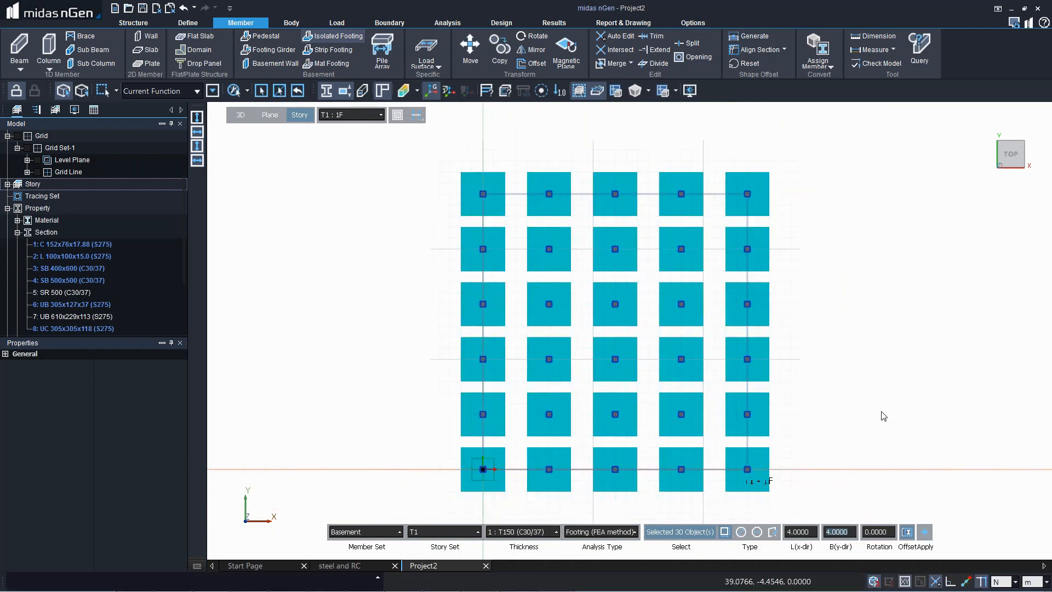
{"action": "key", "text": "Escape"}
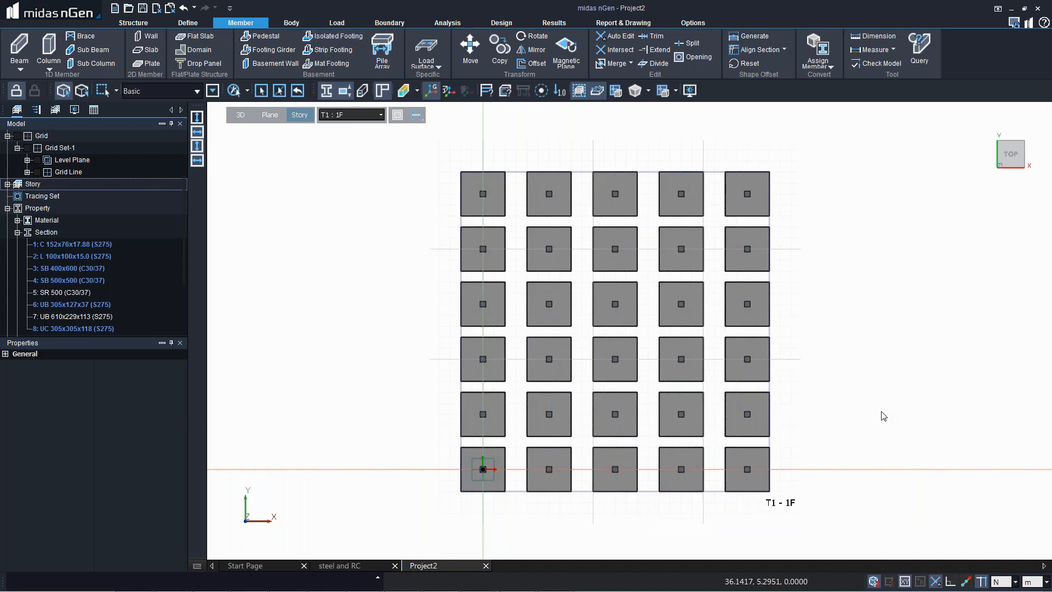
Step: Define a new 0.5 m thickness property with material C30/37
{"action": "middle_click_drag", "start_coordinate": [738, 449], "coordinate": [754, 364]}
{"action": "right_click", "coordinate": [464, 390]}
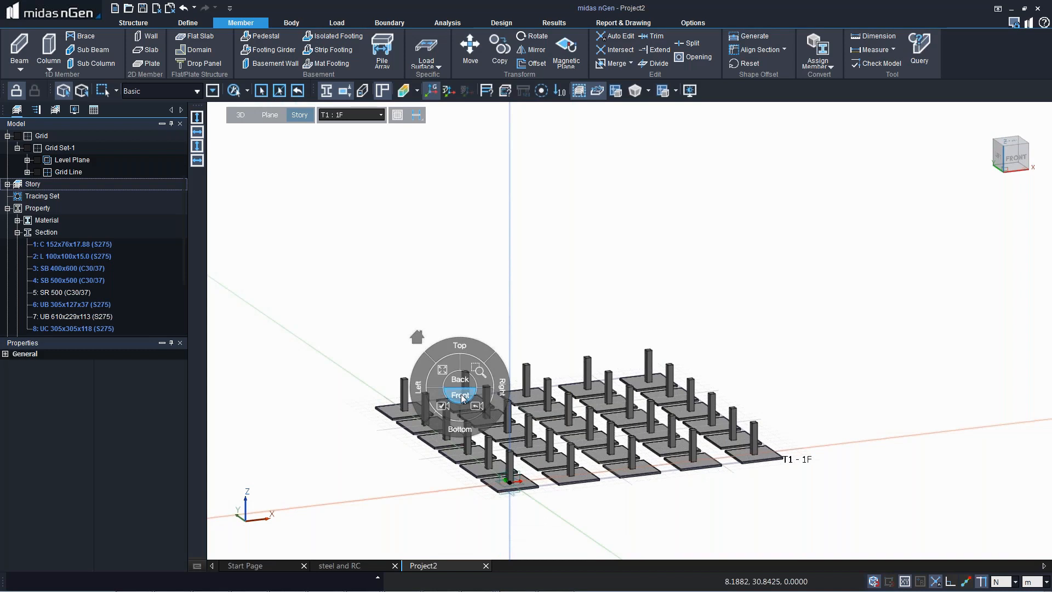
{"action": "left_click", "coordinate": [463, 395]}
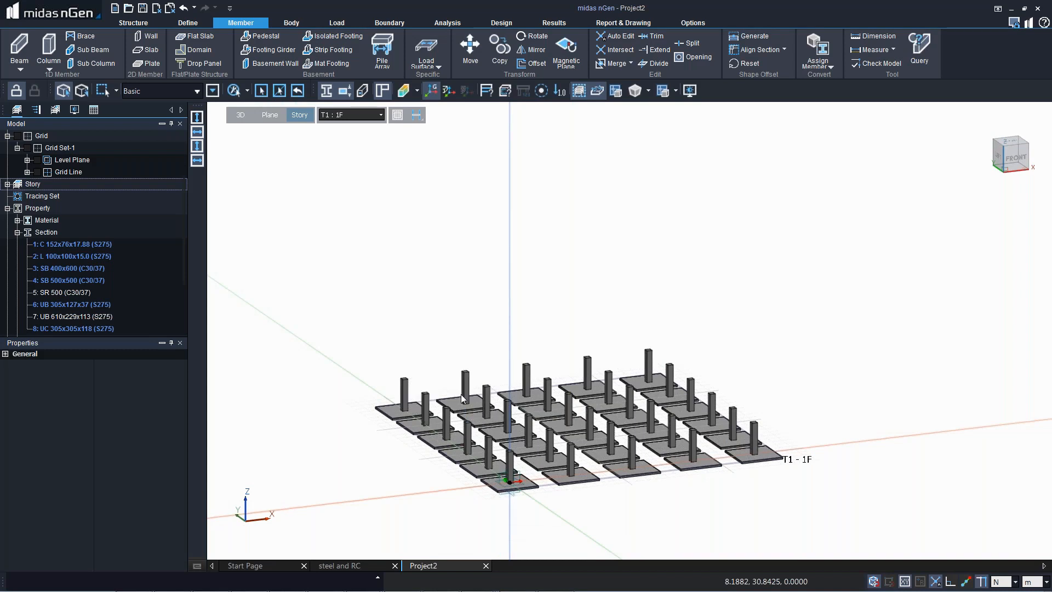
{"action": "left_click", "coordinate": [17, 232]}
{"action": "right_click", "coordinate": [50, 268]}
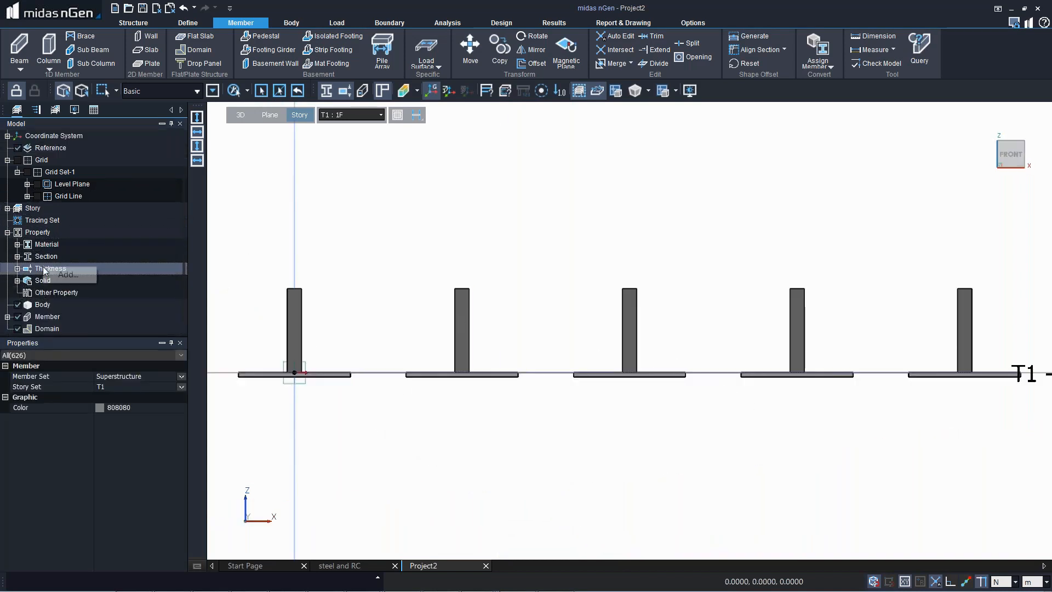
{"action": "left_click", "coordinate": [65, 276]}
{"action": "left_click", "coordinate": [85, 172]}
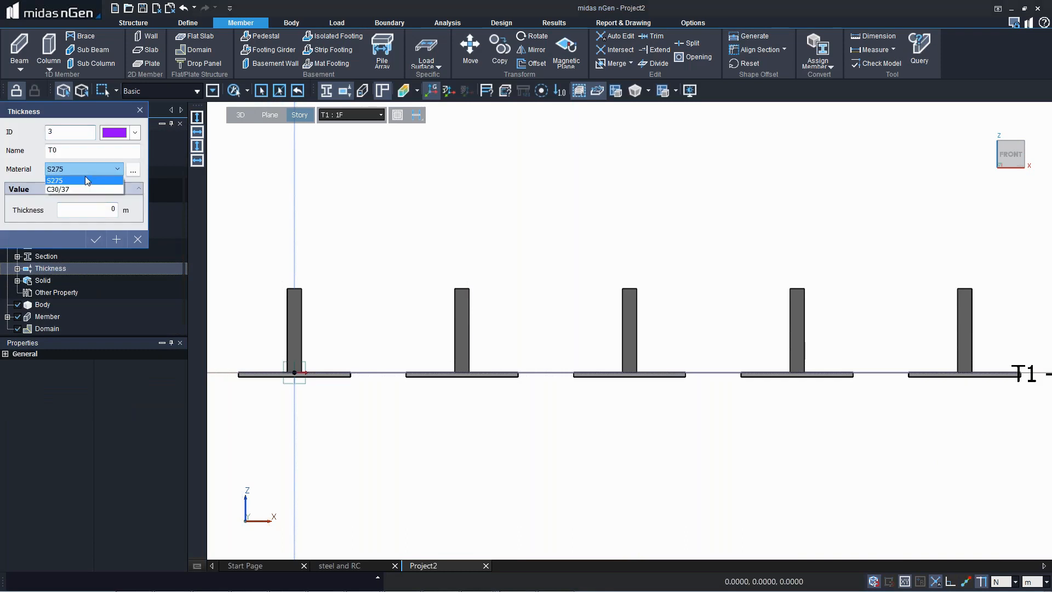
{"action": "left_click", "coordinate": [82, 189]}
{"action": "left_click", "coordinate": [103, 211]}
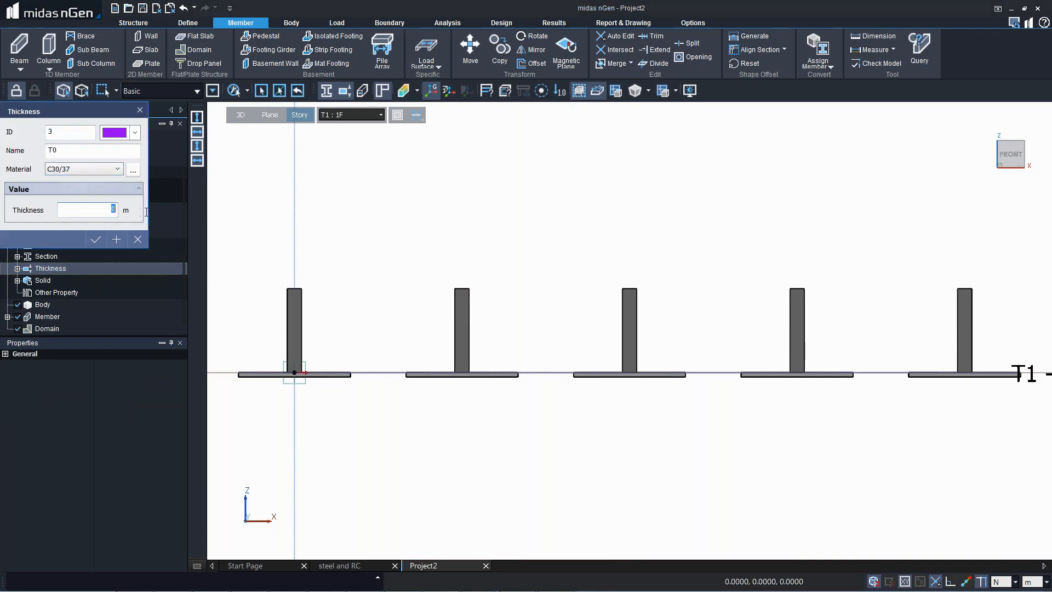
{"action": "type", "text": "5"}
{"action": "left_click", "coordinate": [95, 241]}
Step: Assign thickness T500 to all isolated footings and return to the full 3D view of the building
{"action": "left_click_drag", "start_coordinate": [230, 363], "coordinate": [859, 419]}
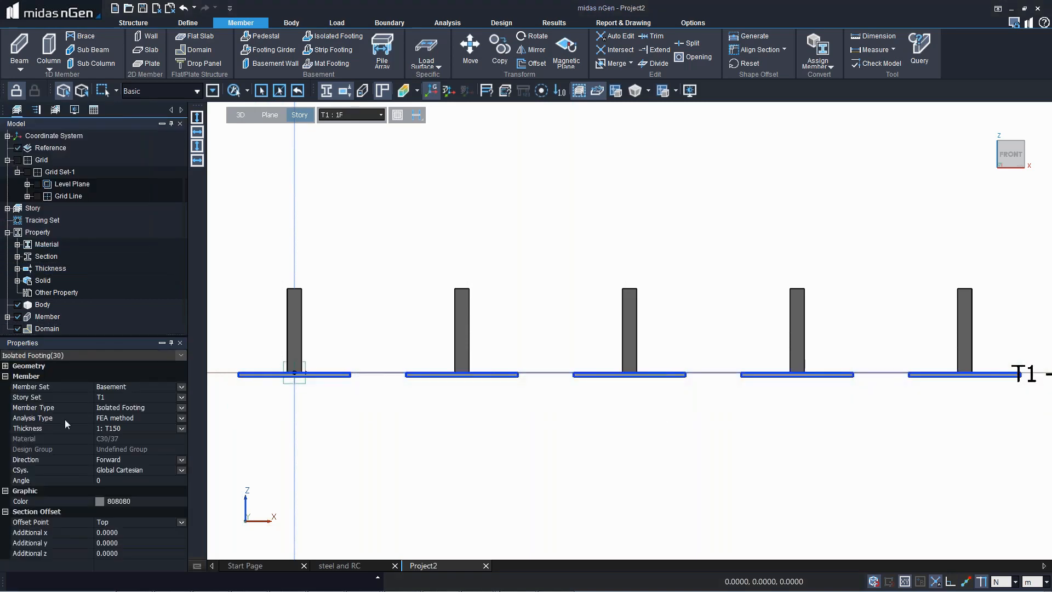
{"action": "left_click", "coordinate": [113, 428]}
{"action": "left_click", "coordinate": [346, 458]}
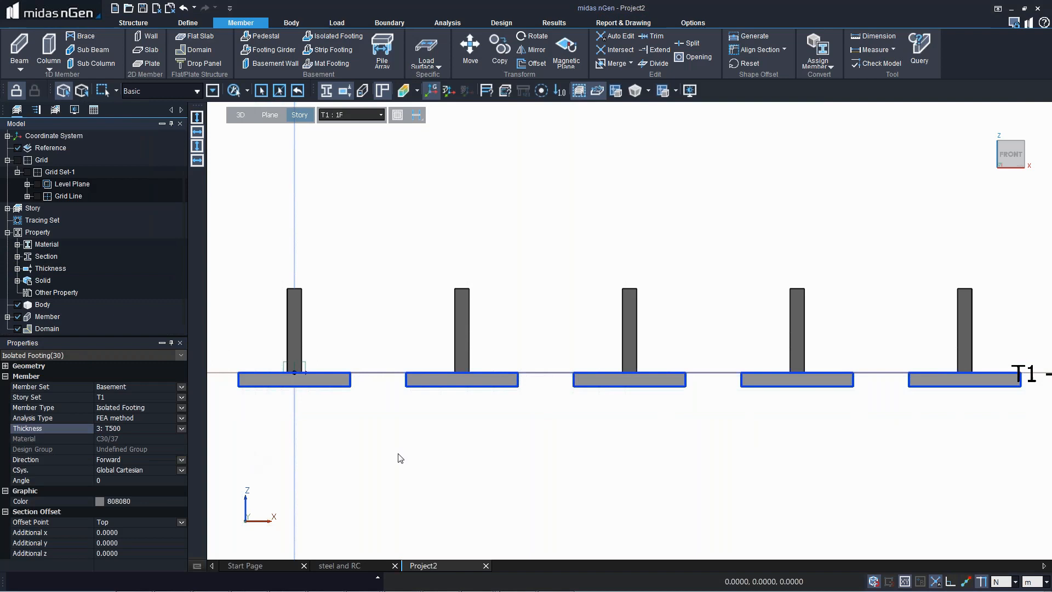
{"action": "left_click", "coordinate": [398, 457]}
{"action": "middle_click_drag", "start_coordinate": [424, 453], "coordinate": [480, 485]}
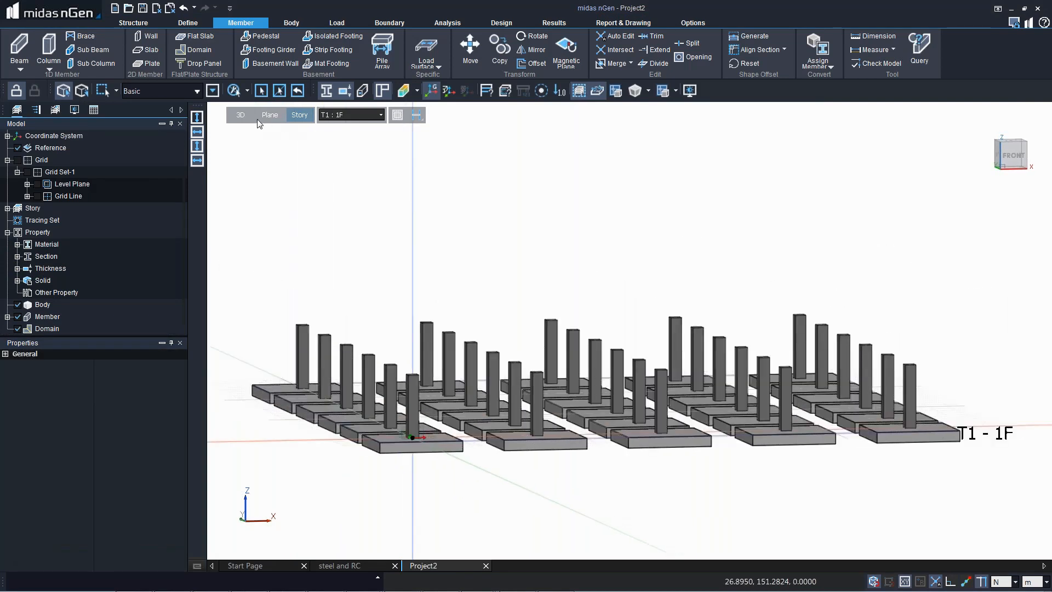
{"action": "left_click", "coordinate": [241, 115]}
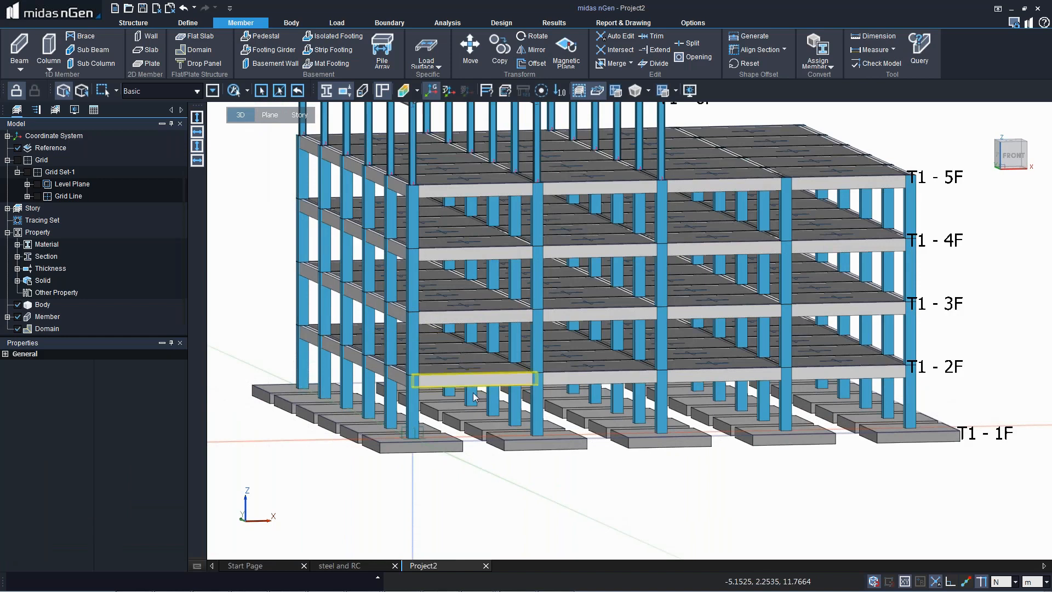
{"action": "scroll", "coordinate": [508, 382], "scroll_direction": "down", "scroll_amount": 5}
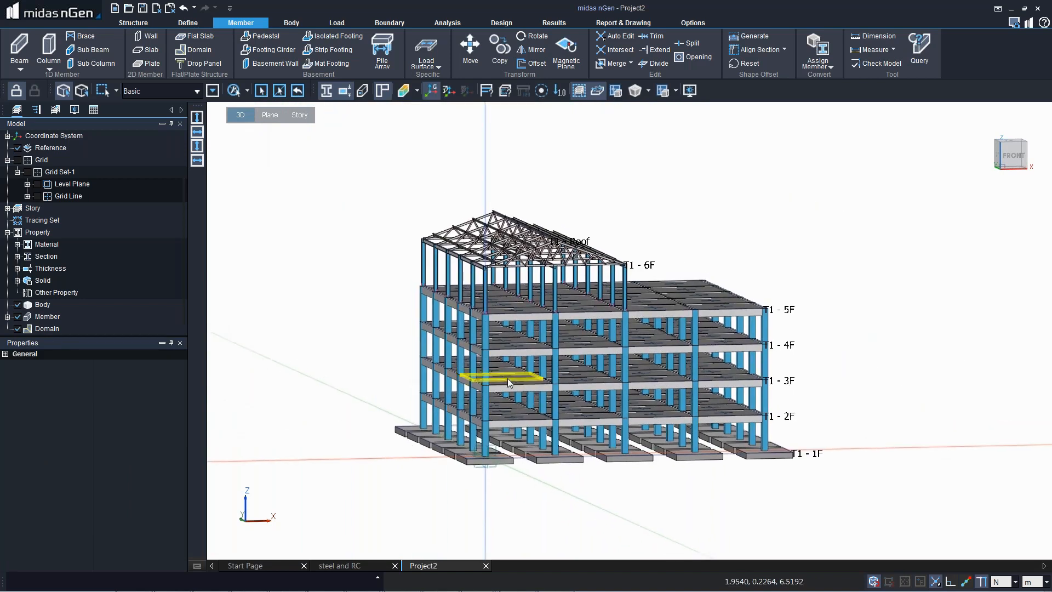
{"action": "left_click", "coordinate": [347, 22]}
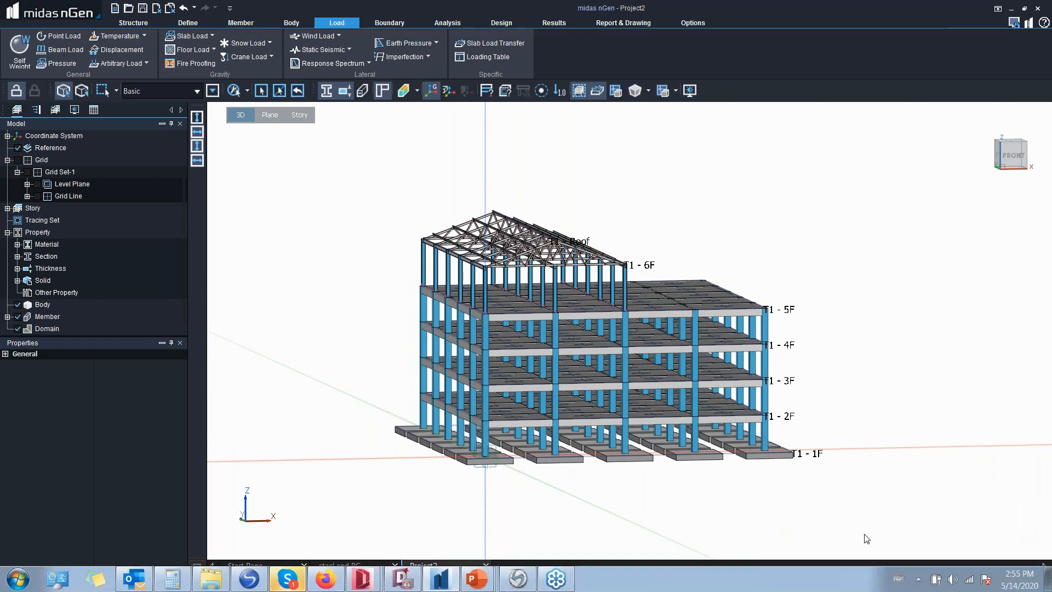
{"action": "right_click", "coordinate": [303, 579]}
{"action": "left_click", "coordinate": [397, 510]}
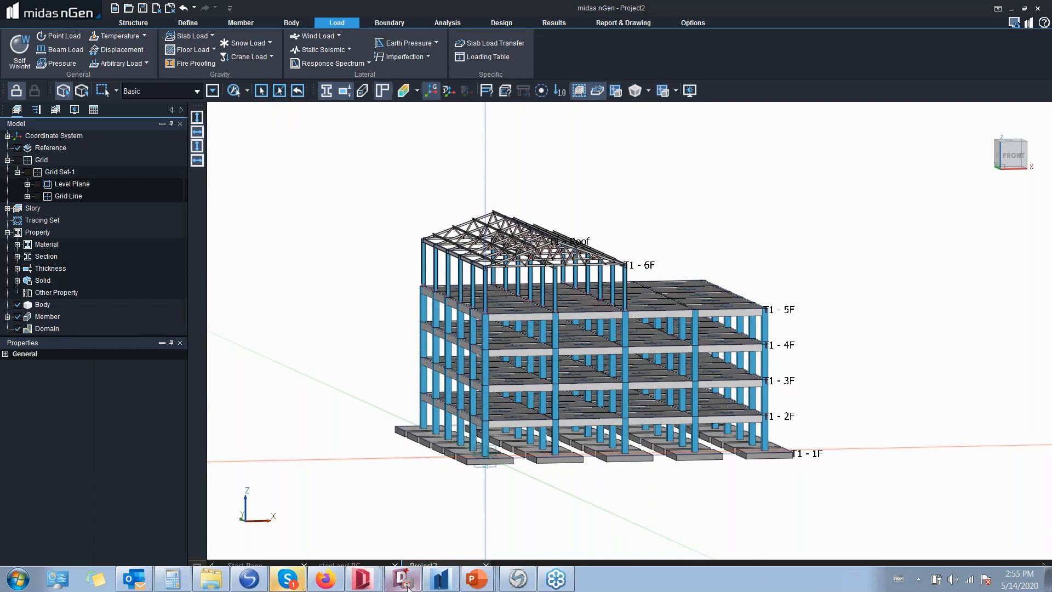
{"action": "mouse_move", "coordinate": [407, 587]}
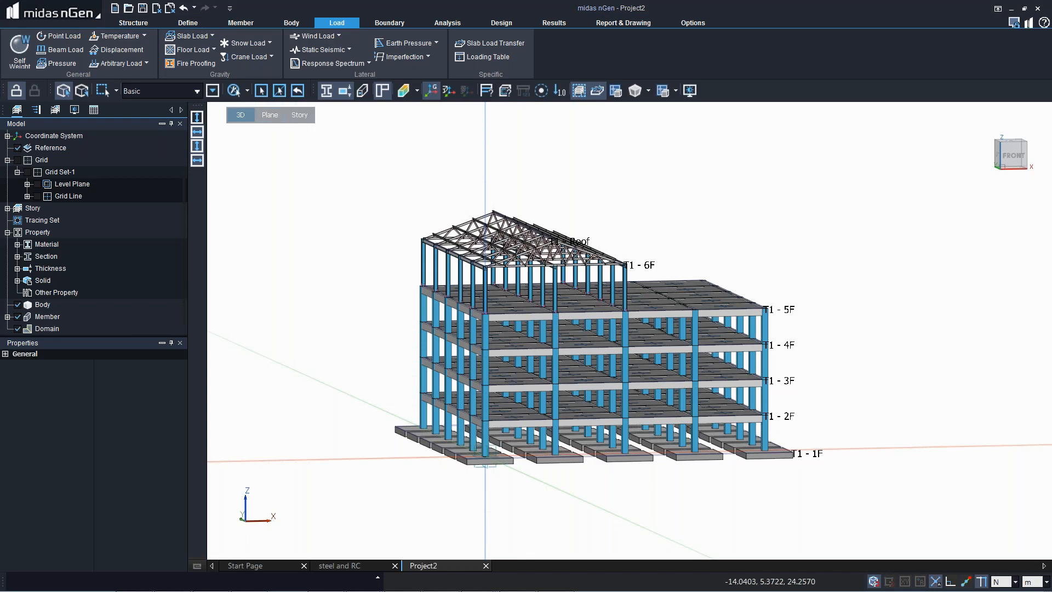
Step: Begin a self-weight load and create a static load set named DL with load type Dead Load (D)
{"action": "left_click", "coordinate": [19, 55]}
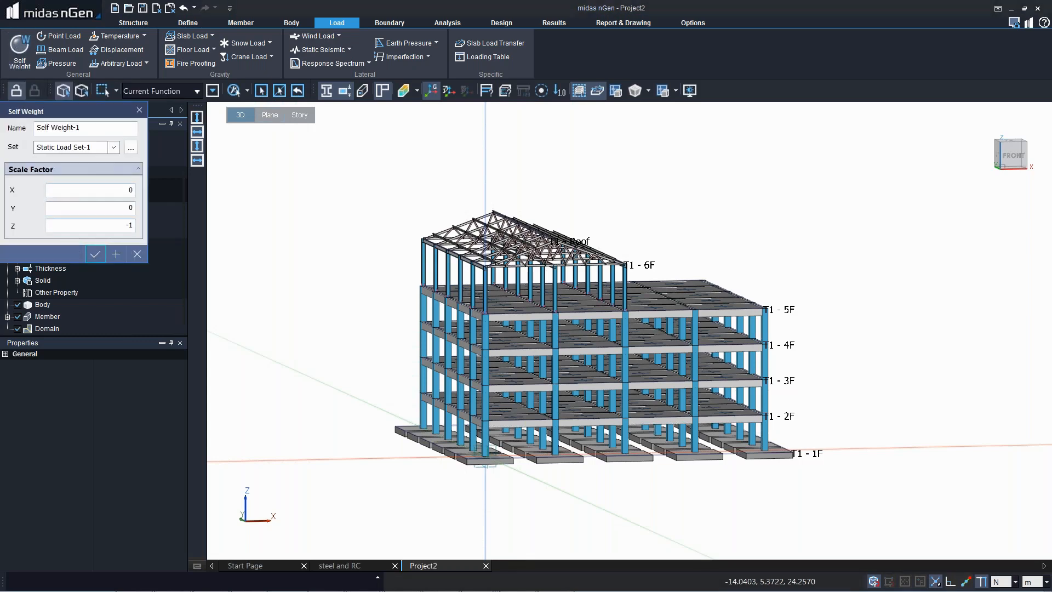
{"action": "left_click", "coordinate": [131, 147]}
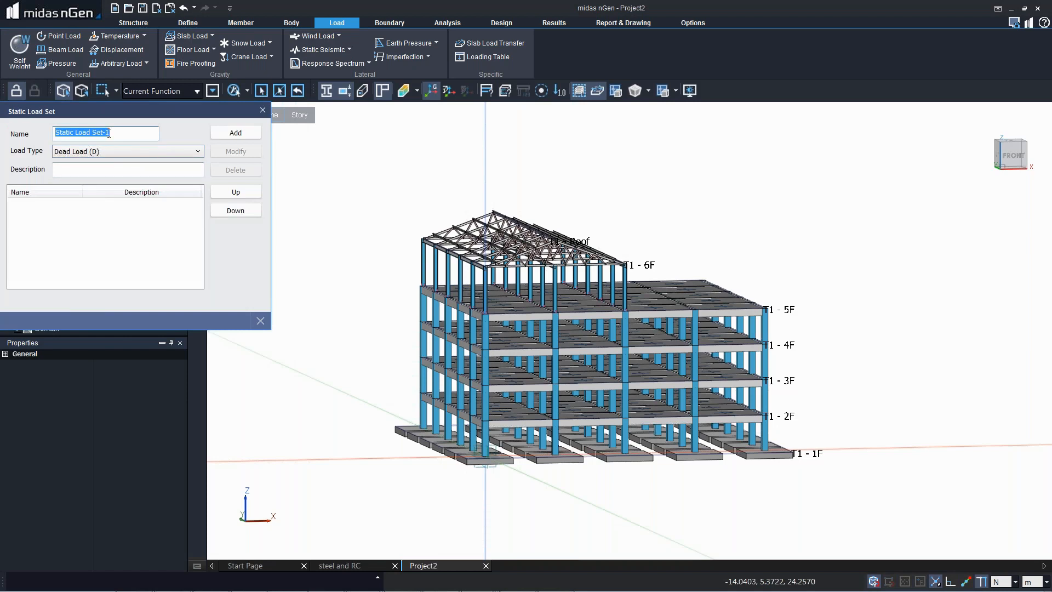
{"action": "type", "text": "DL"}
{"action": "left_click", "coordinate": [235, 132]}
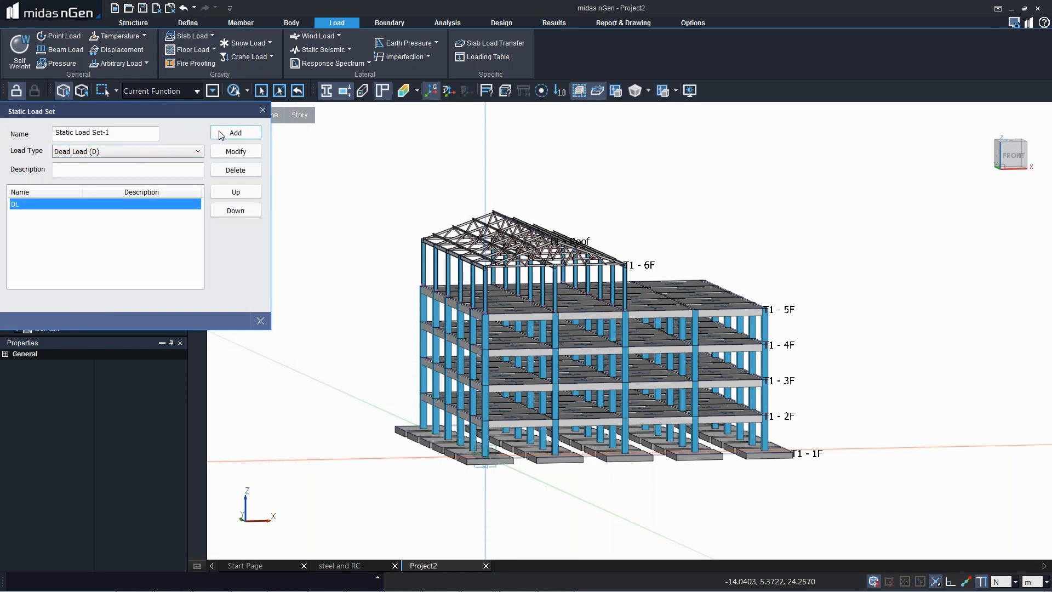
Step: Add a static load set LL of type Live Load (L), and apply the self weight in set DL with Z factor -1
{"action": "left_click_drag", "start_coordinate": [131, 132], "coordinate": [39, 135]}
{"action": "type", "text": "LL"}
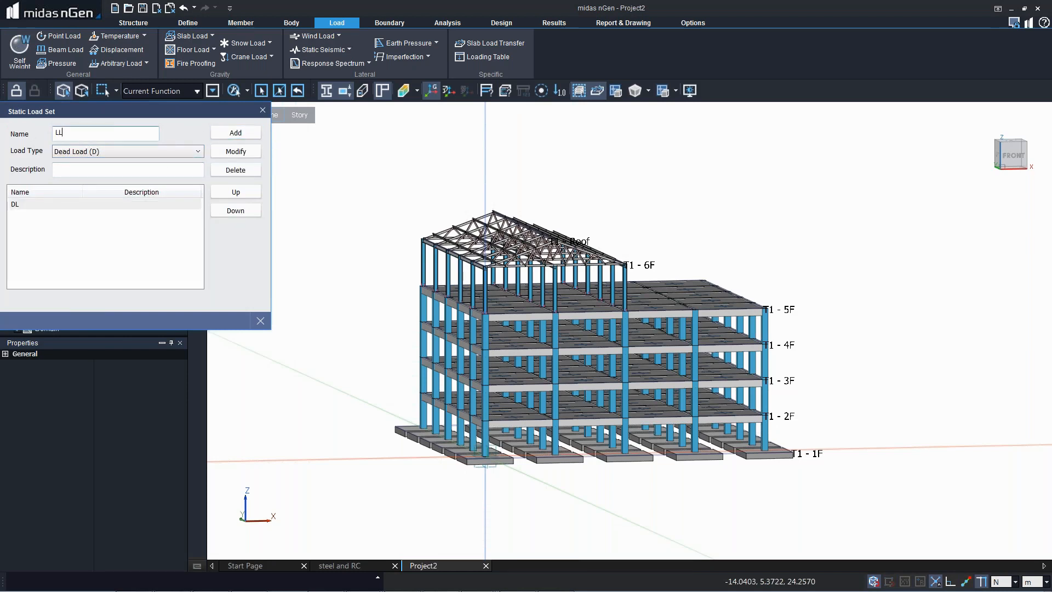
{"action": "left_click", "coordinate": [127, 151]}
{"action": "left_click", "coordinate": [71, 166]}
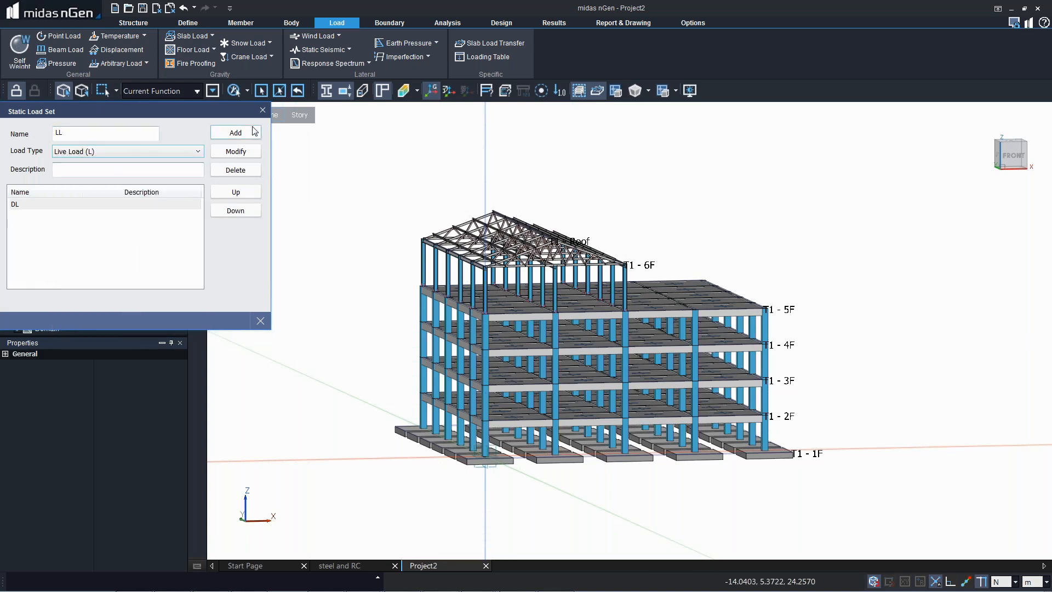
{"action": "left_click", "coordinate": [249, 133]}
{"action": "left_click", "coordinate": [260, 320]}
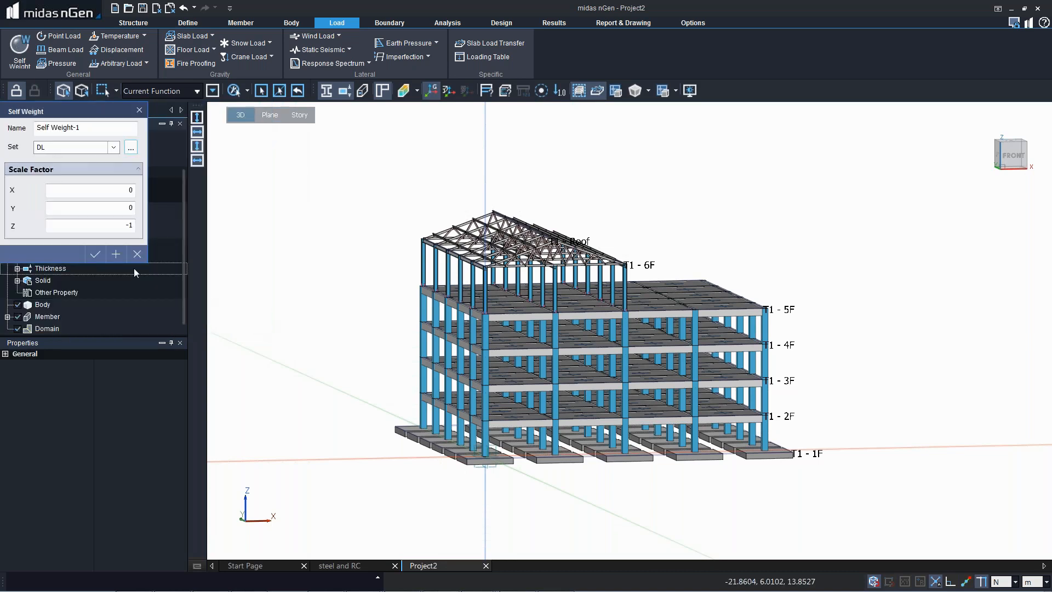
{"action": "left_click", "coordinate": [95, 254]}
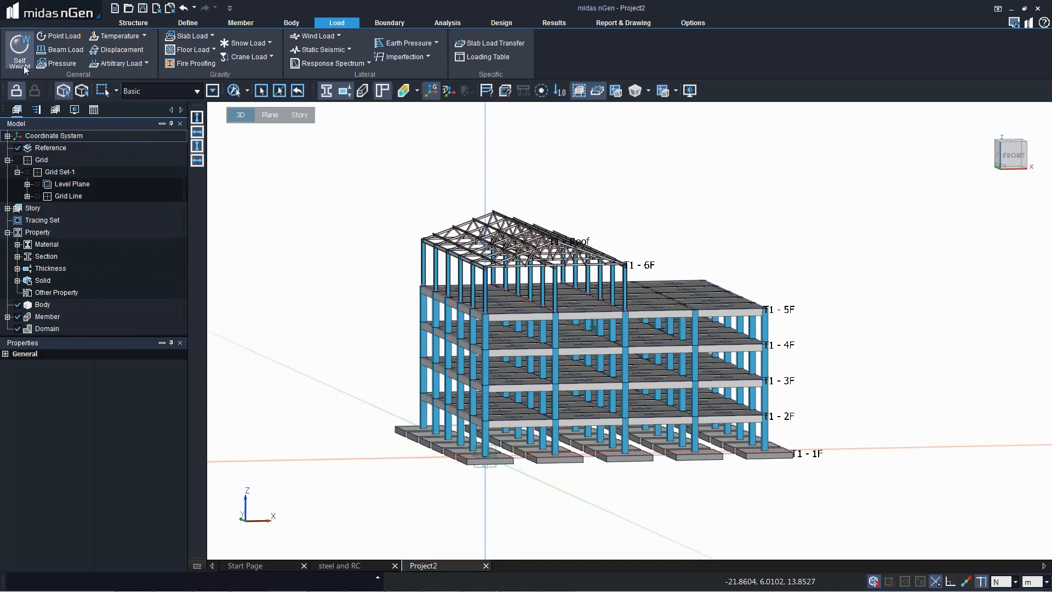
Step: Define a slab load type with DL -1500 and LL -2000 N/m², and apply it to all slabs of stories 2F to 5F
{"action": "left_click", "coordinate": [210, 35]}
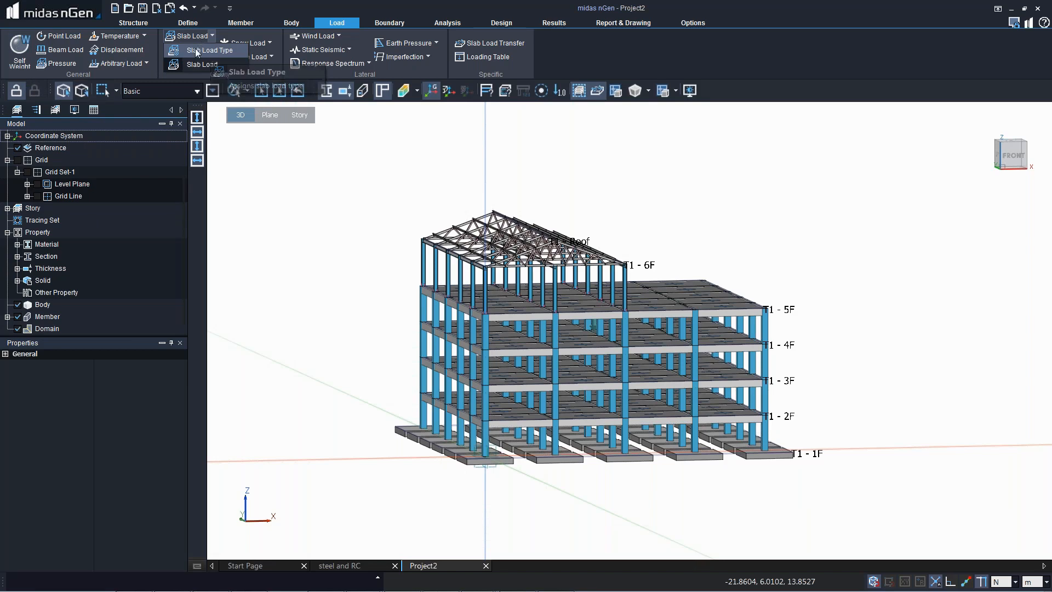
{"action": "left_click", "coordinate": [203, 64]}
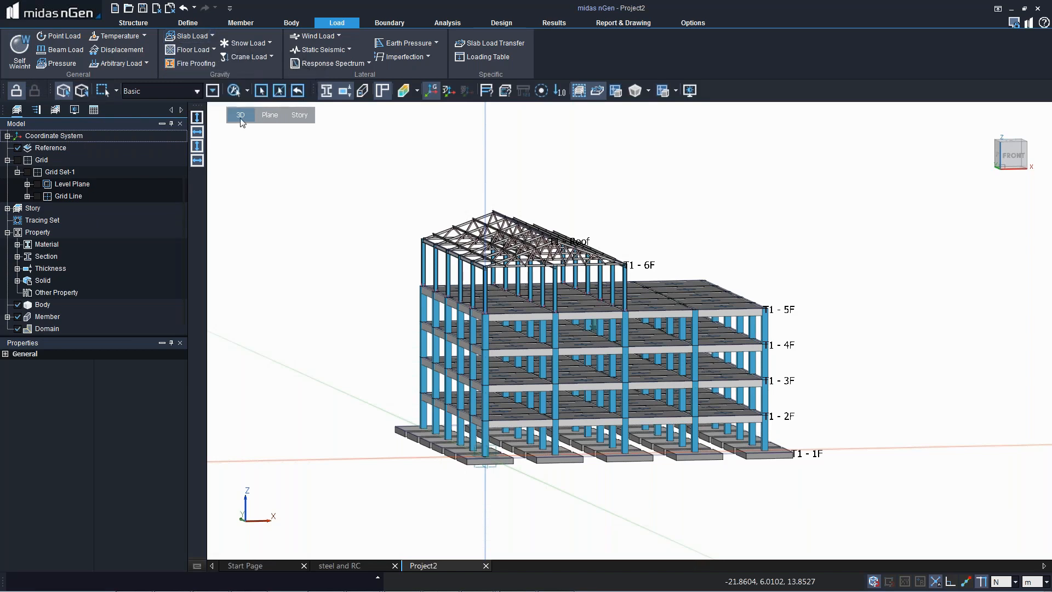
{"action": "left_click", "coordinate": [130, 149]}
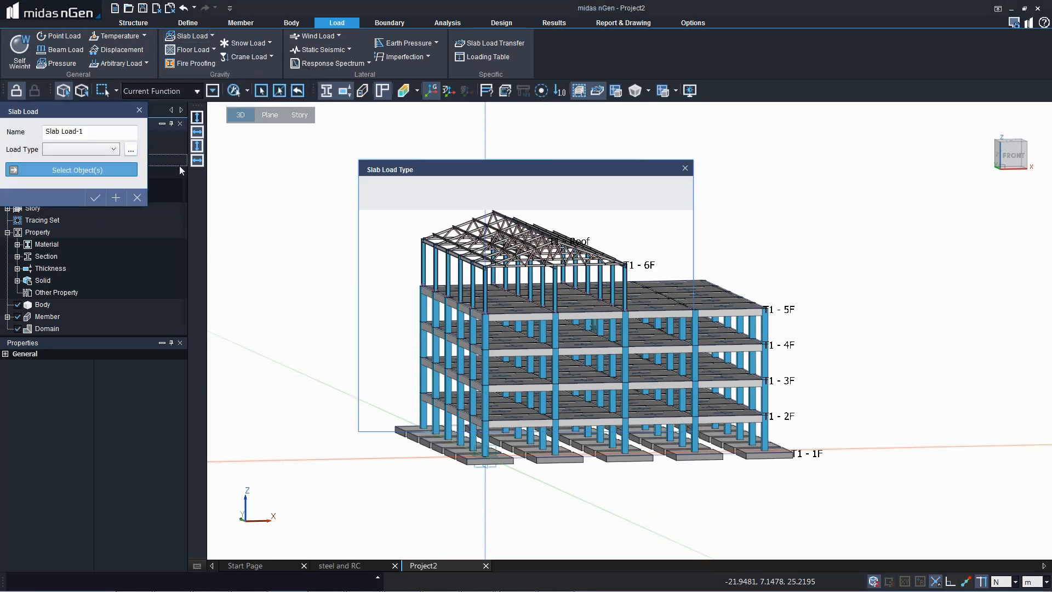
{"action": "left_click", "coordinate": [422, 280]}
{"action": "left_click", "coordinate": [411, 301]}
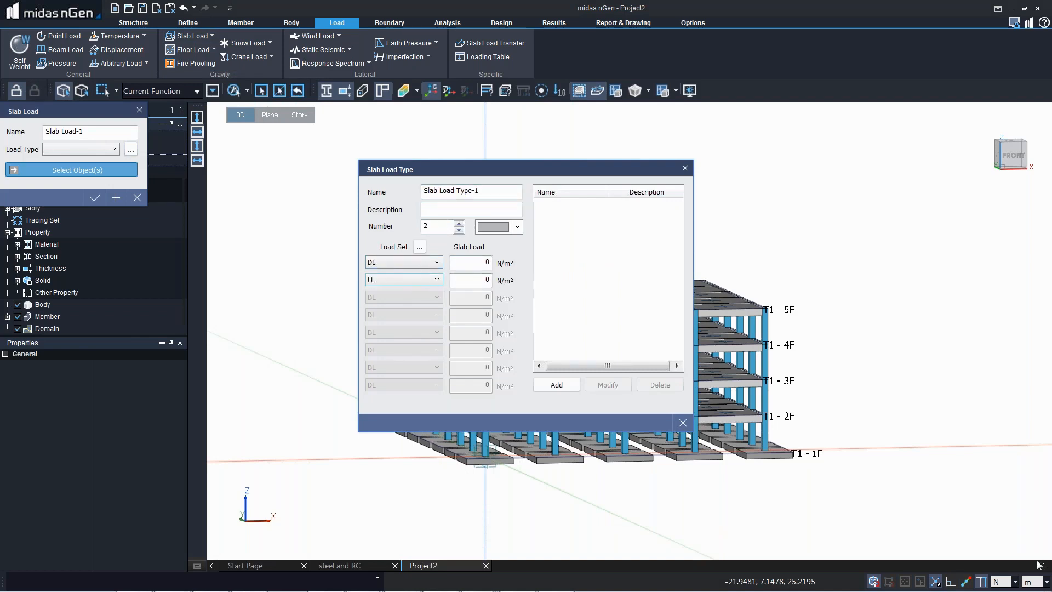
{"action": "left_click", "coordinate": [482, 262]}
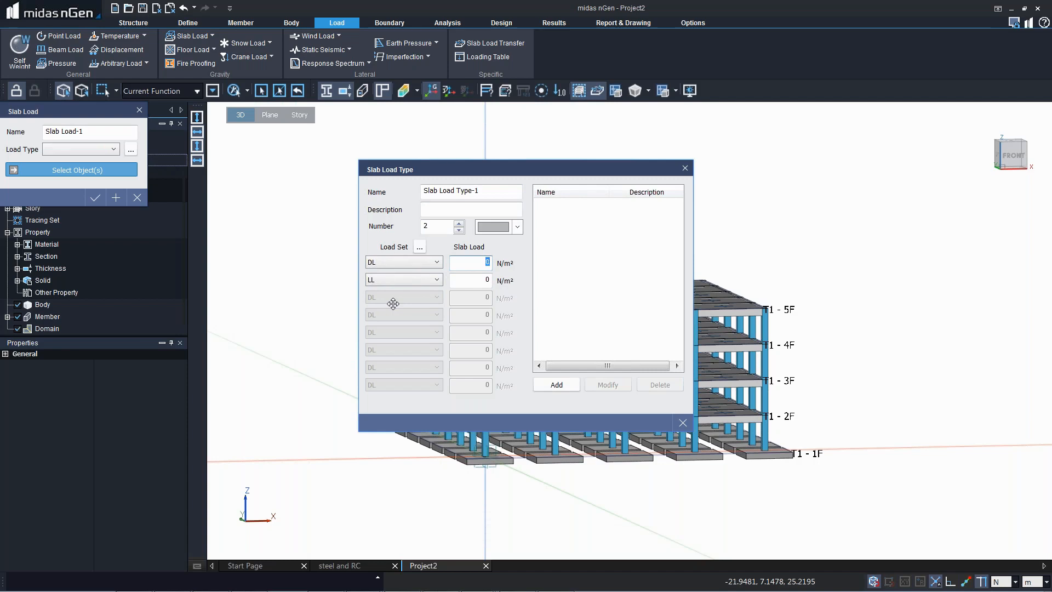
{"action": "key", "text": "BackSpace"}
{"action": "key", "text": "Tab"}
{"action": "left_click", "coordinate": [556, 385]}
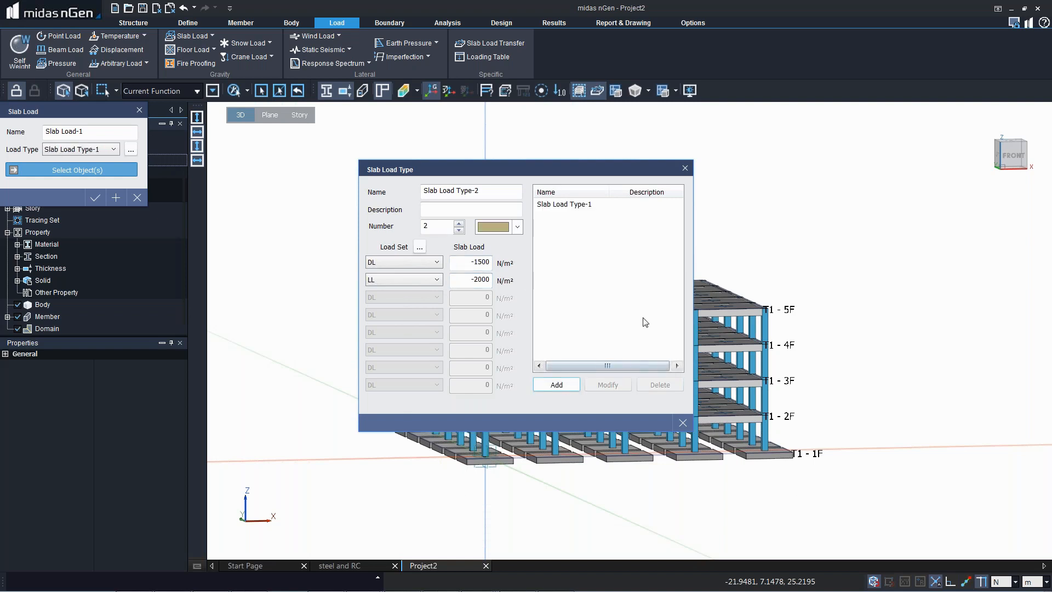
{"action": "left_click", "coordinate": [682, 423]}
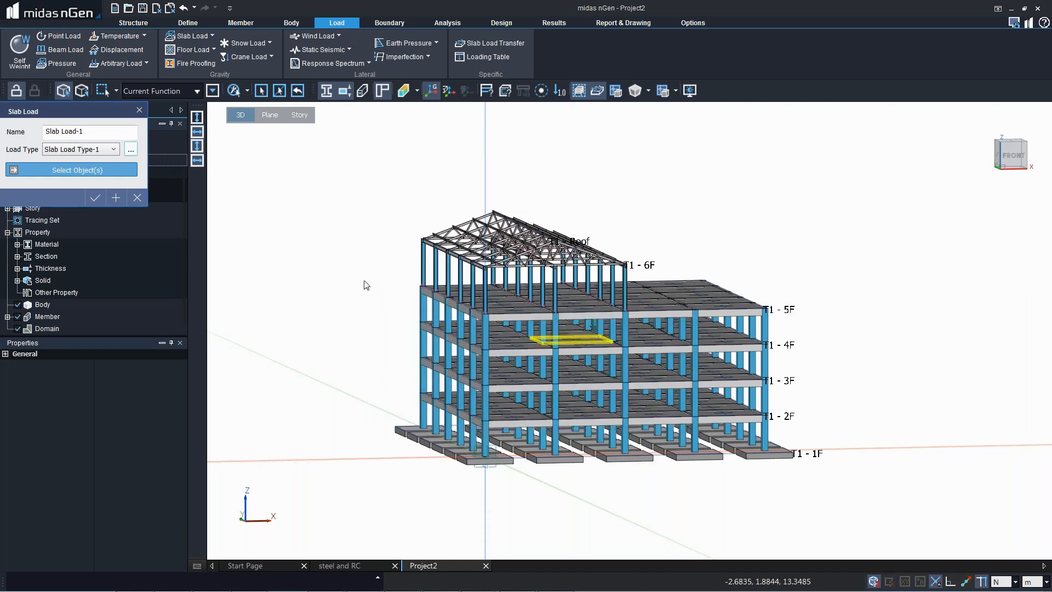
{"action": "left_click_drag", "start_coordinate": [395, 268], "coordinate": [834, 435]}
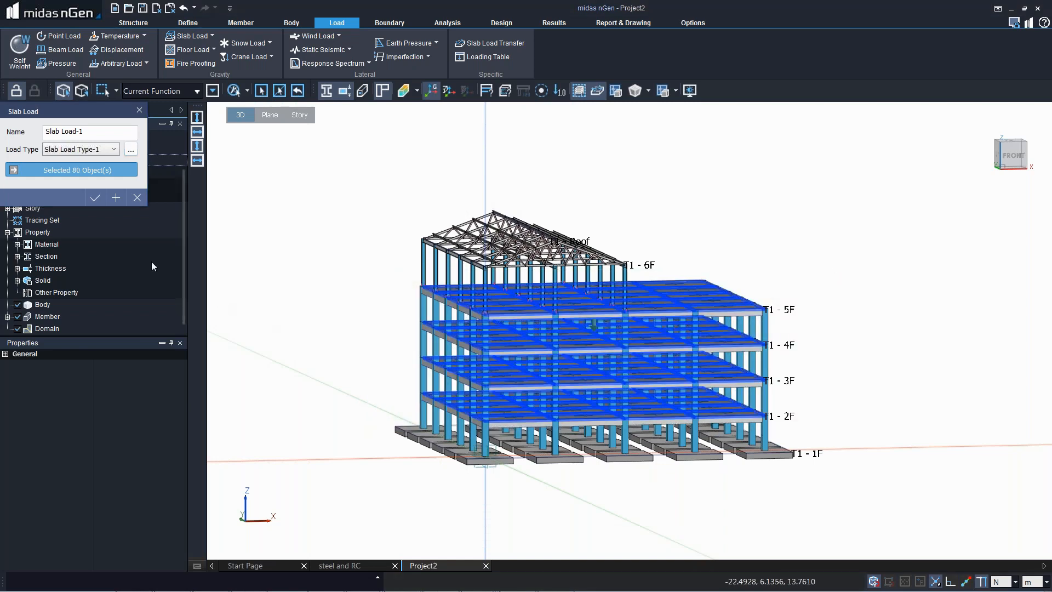
{"action": "left_click", "coordinate": [101, 200]}
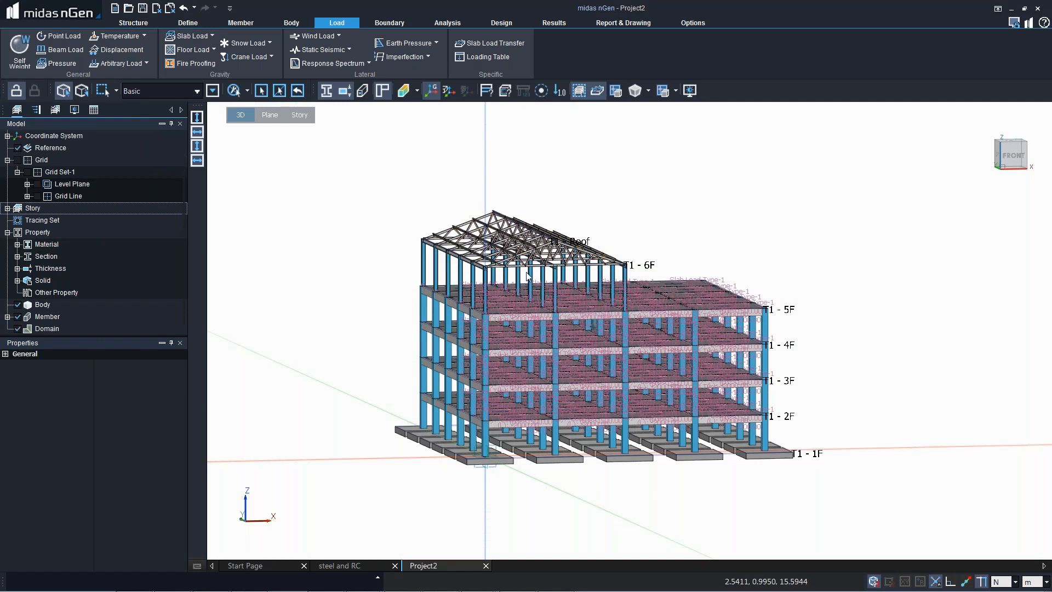
Step: Define a floor load type for the truss roof with DL 130 N/m² and LL 750 N/m²
{"action": "left_click", "coordinate": [219, 53]}
{"action": "left_click", "coordinate": [213, 50]}
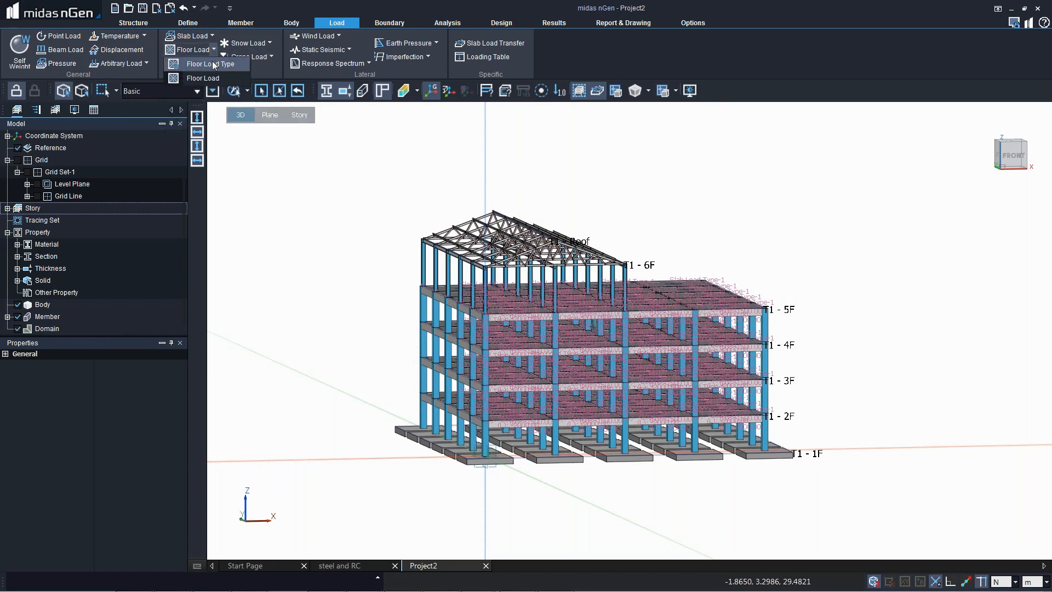
{"action": "left_click", "coordinate": [206, 76]}
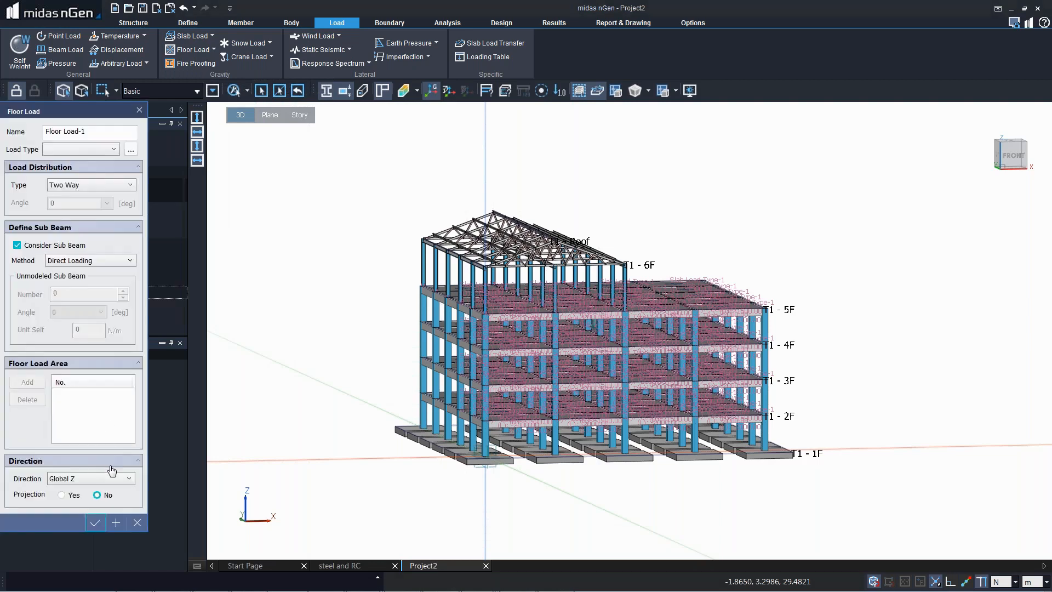
{"action": "left_click", "coordinate": [130, 149]}
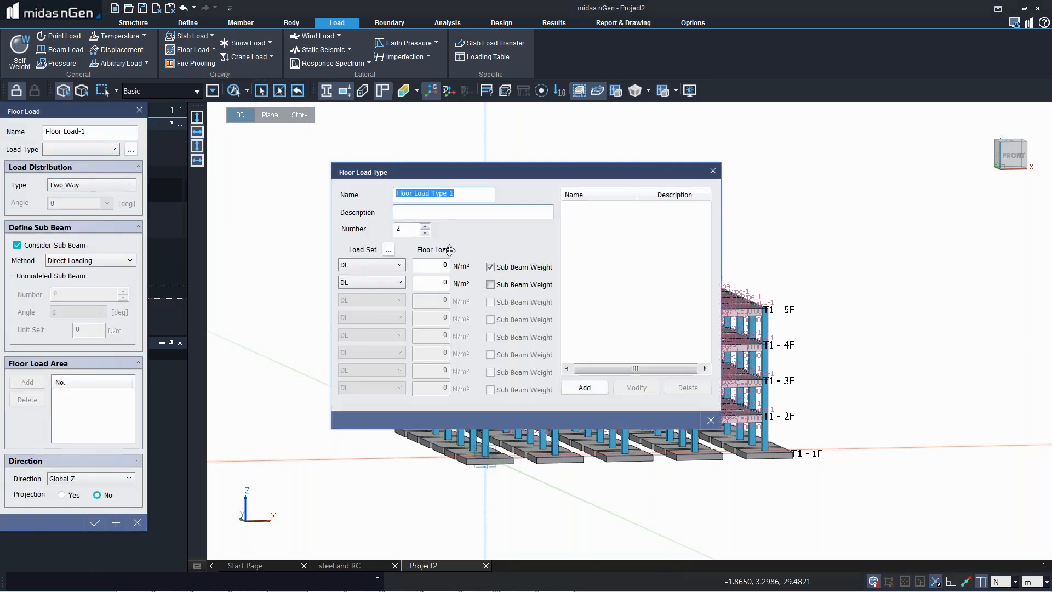
{"action": "left_click", "coordinate": [397, 282]}
{"action": "left_click", "coordinate": [379, 298]}
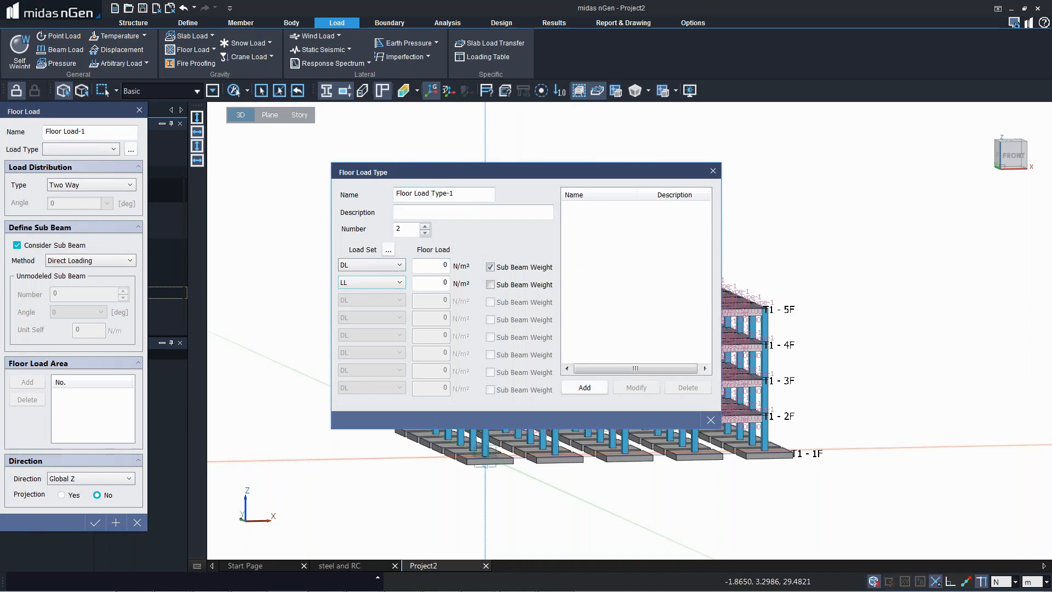
{"action": "left_click", "coordinate": [419, 263]}
{"action": "left_click", "coordinate": [443, 283]}
{"action": "type", "text": "75"}
{"action": "left_click", "coordinate": [594, 392]}
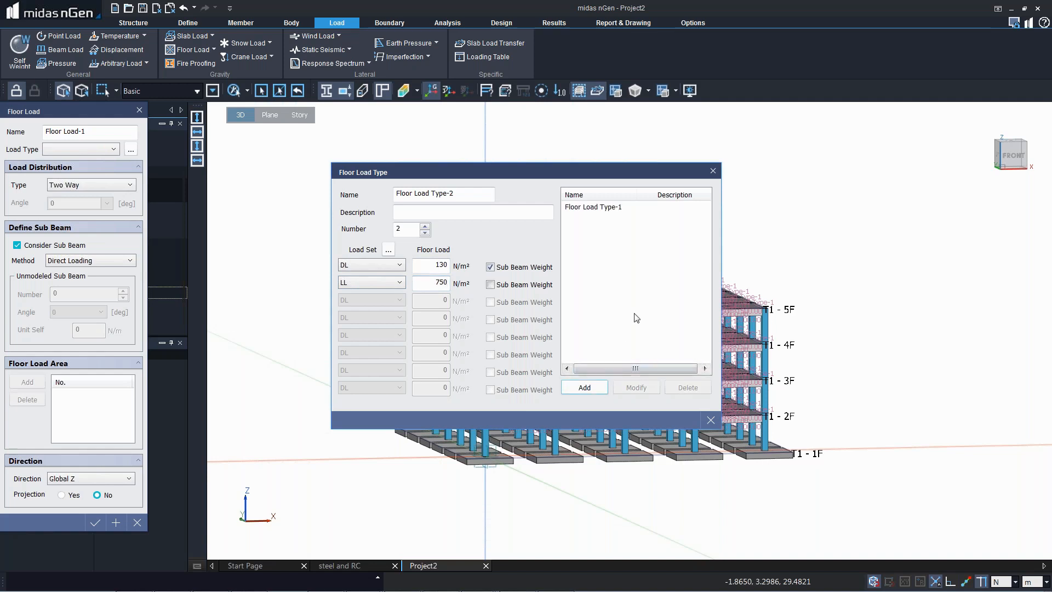
{"action": "left_click", "coordinate": [711, 419]}
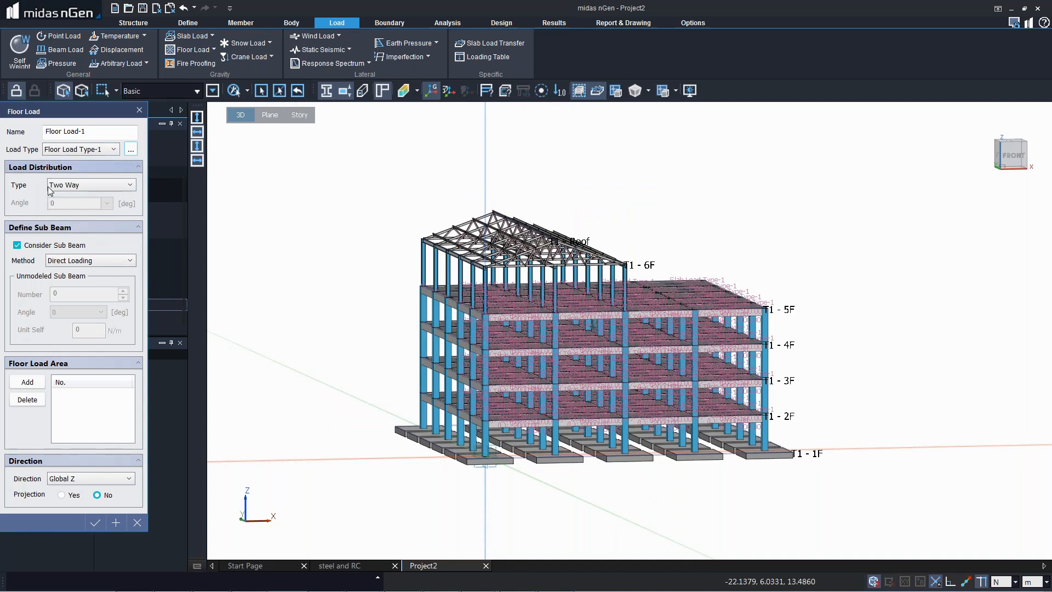
Step: Set the floor load distribution to One Way and isolate the roof truss members in an angled 3D view
{"action": "left_click", "coordinate": [90, 186]}
{"action": "left_click", "coordinate": [90, 197]}
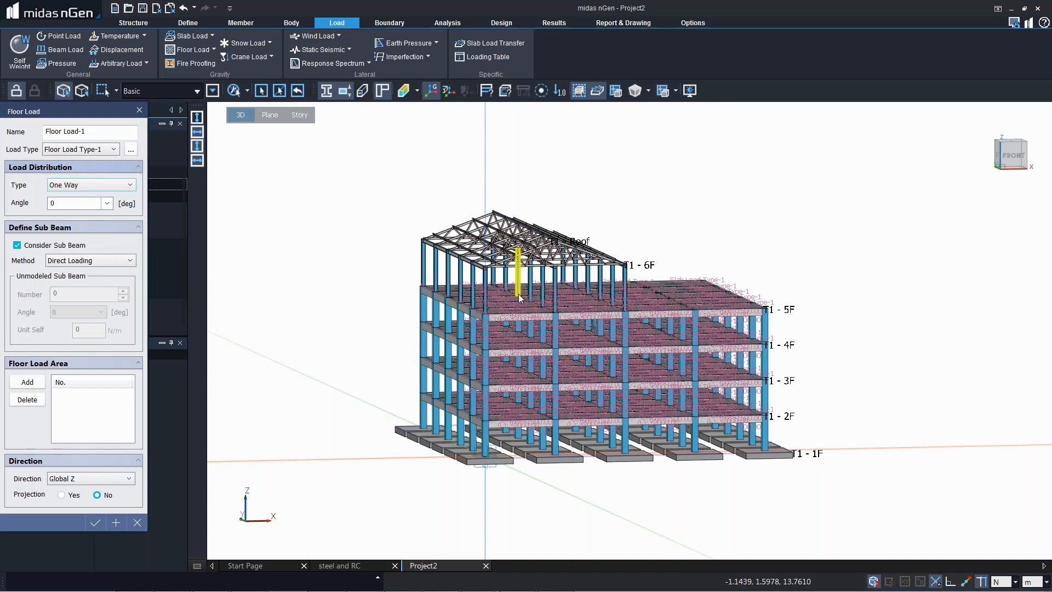
{"action": "middle_click_drag", "start_coordinate": [521, 305], "coordinate": [520, 347]}
{"action": "scroll", "coordinate": [469, 298], "scroll_direction": "up", "scroll_amount": 2}
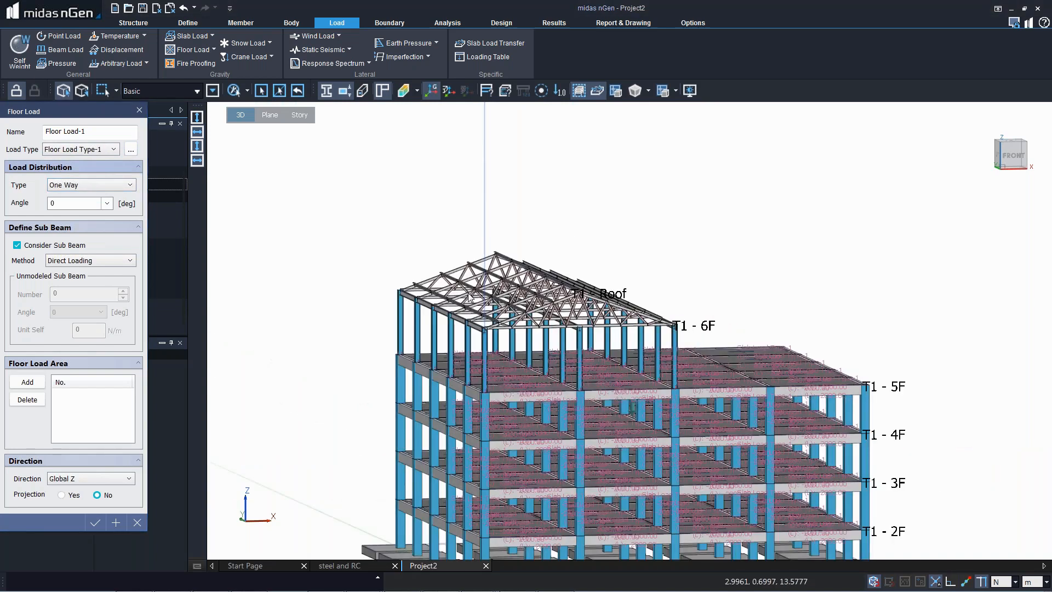
{"action": "scroll", "coordinate": [470, 298], "scroll_direction": "up", "scroll_amount": 4}
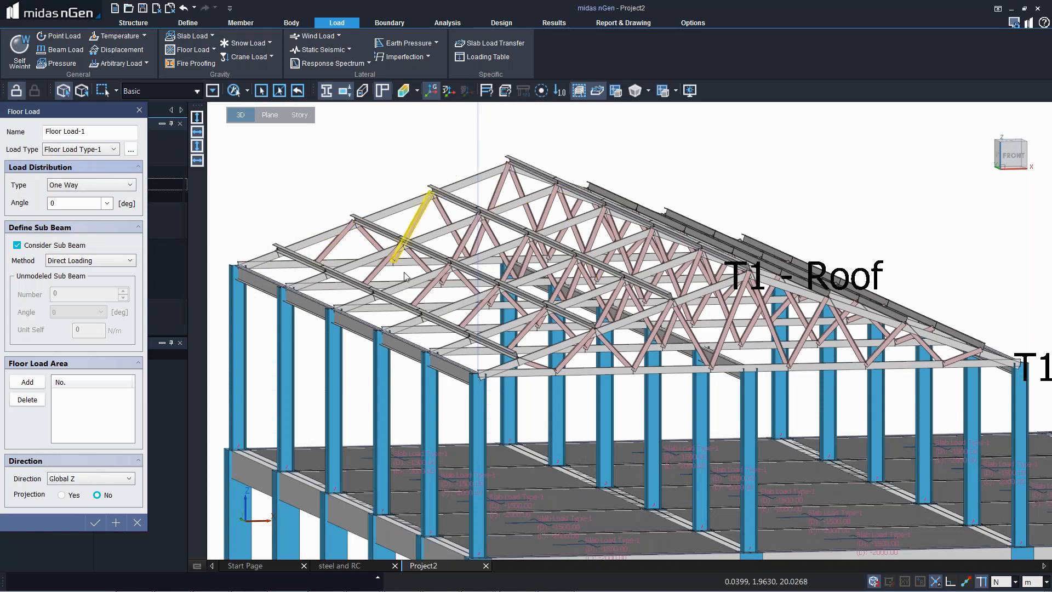
{"action": "right_click", "coordinate": [263, 276]}
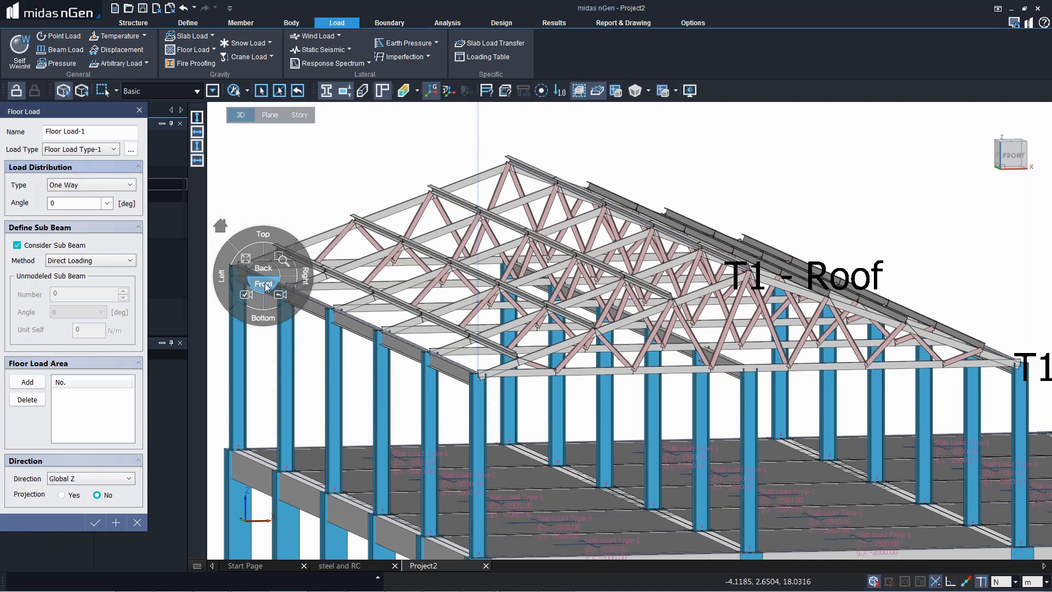
{"action": "left_click", "coordinate": [265, 284]}
{"action": "left_click_drag", "start_coordinate": [263, 228], "coordinate": [688, 340]}
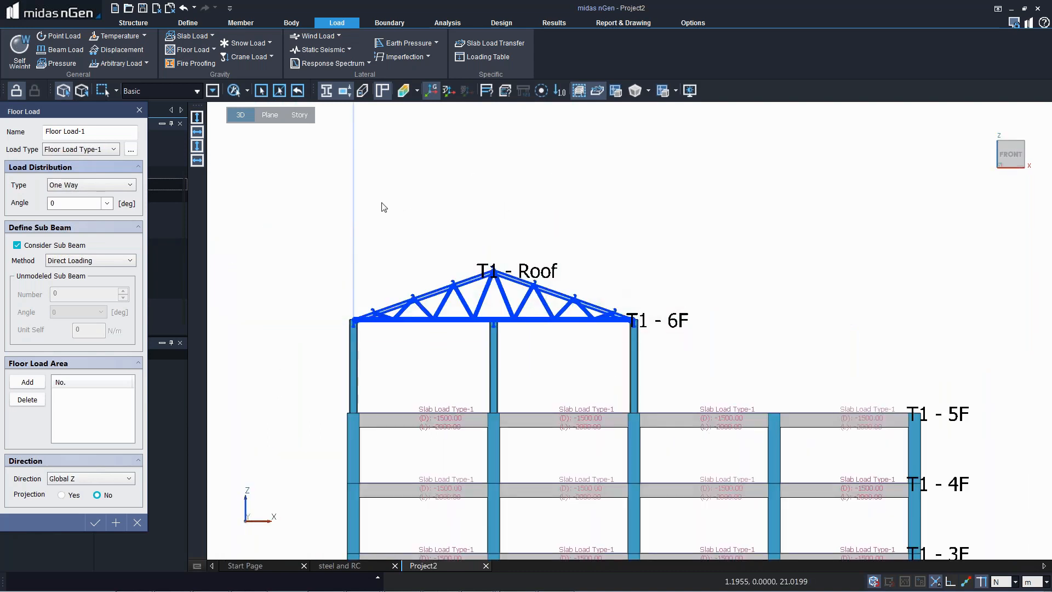
{"action": "right_click", "coordinate": [383, 207]}
{"action": "left_click", "coordinate": [424, 226]}
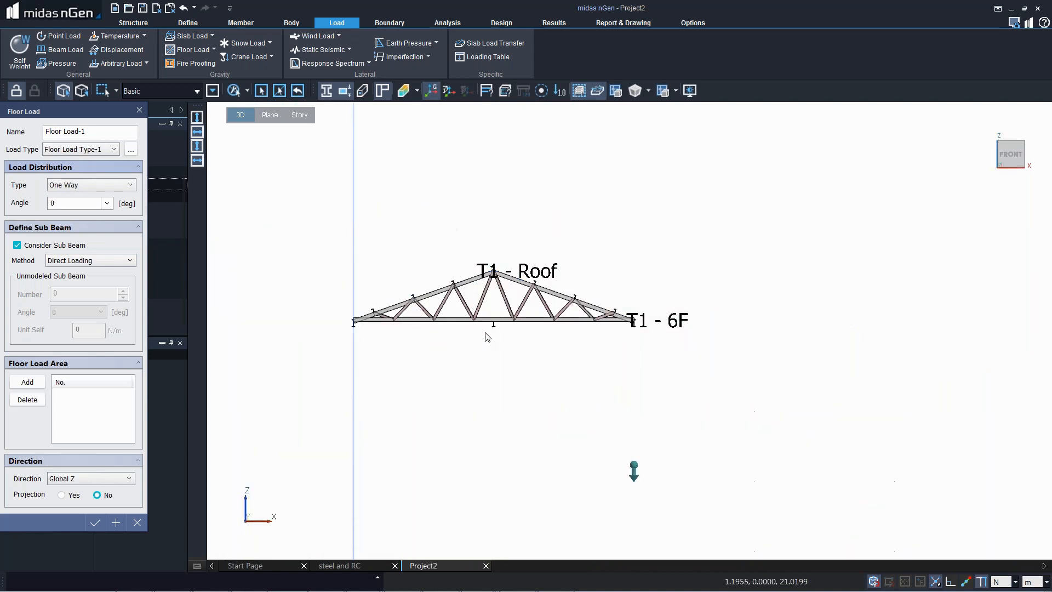
{"action": "middle_click_drag", "start_coordinate": [503, 360], "coordinate": [535, 369]}
{"action": "middle_click_drag", "start_coordinate": [378, 324], "coordinate": [580, 410]}
{"action": "middle_click_drag", "start_coordinate": [581, 409], "coordinate": [583, 423]}
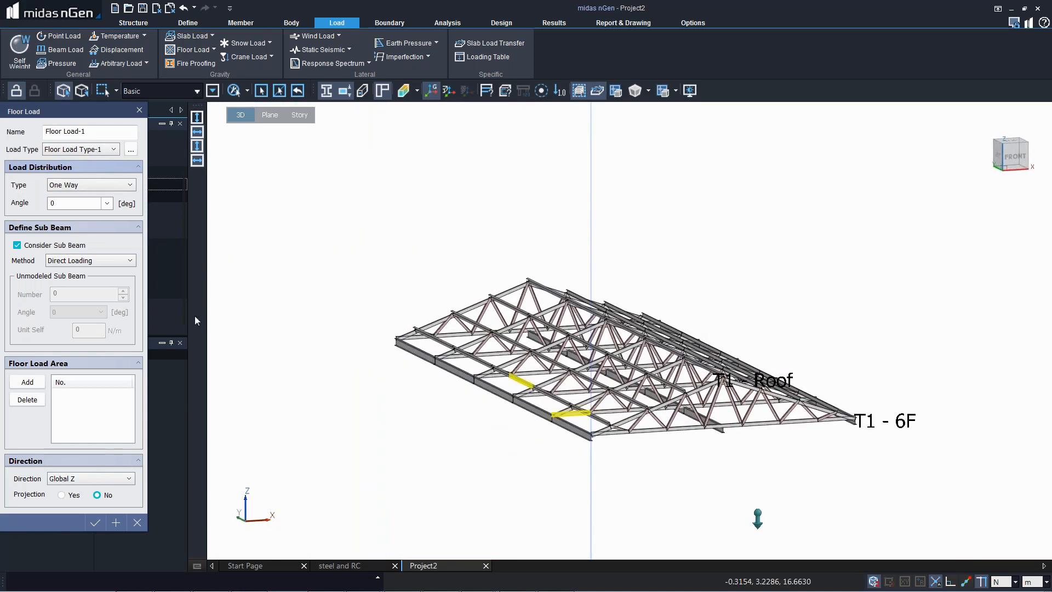
Step: Add a floor load area over the X = 0 side roof slope, defined by its two eave corners and two ridge ends
{"action": "left_click", "coordinate": [31, 383]}
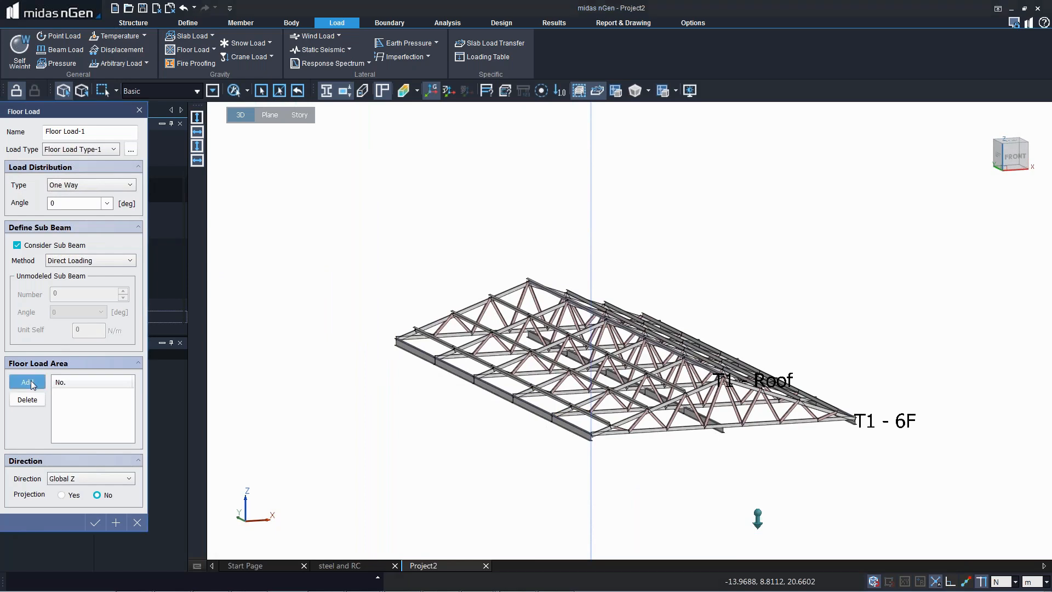
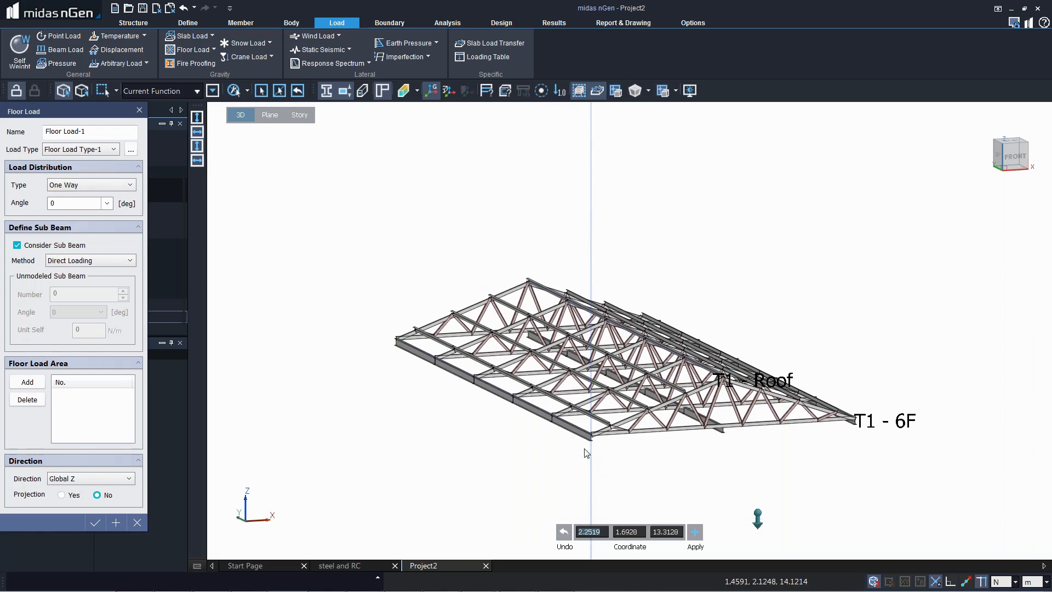
{"action": "left_click", "coordinate": [592, 436]}
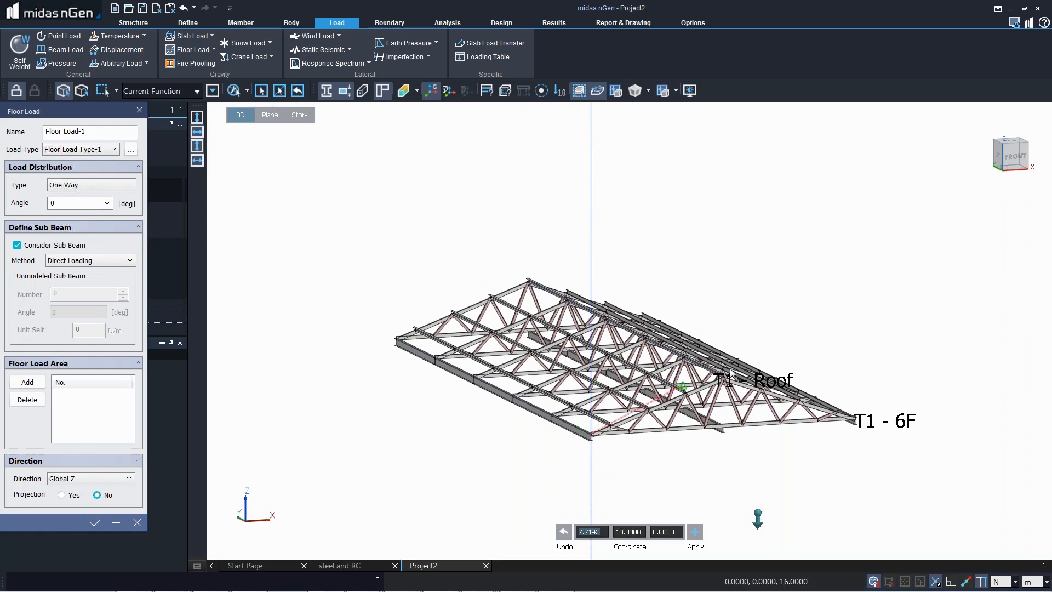
{"action": "left_click", "coordinate": [700, 332]}
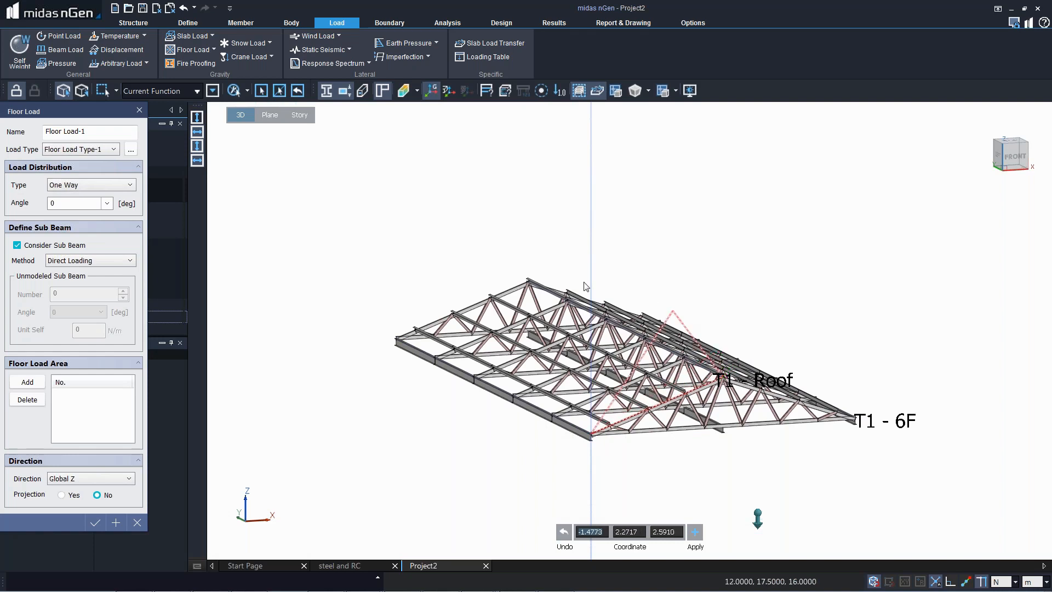
{"action": "left_click", "coordinate": [528, 281]}
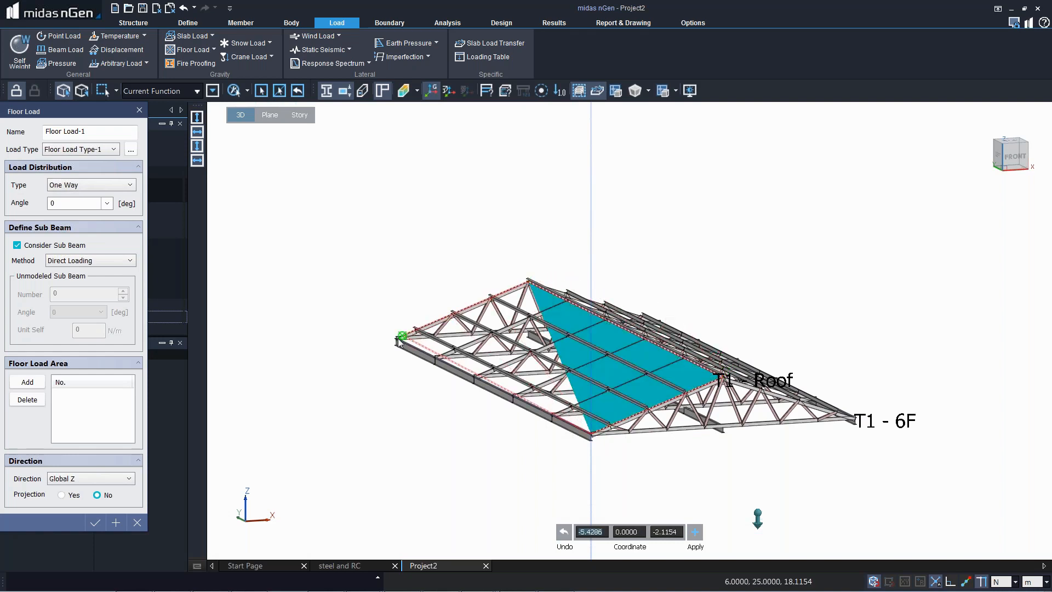
{"action": "left_click", "coordinate": [397, 338]}
{"action": "left_click", "coordinate": [695, 532]}
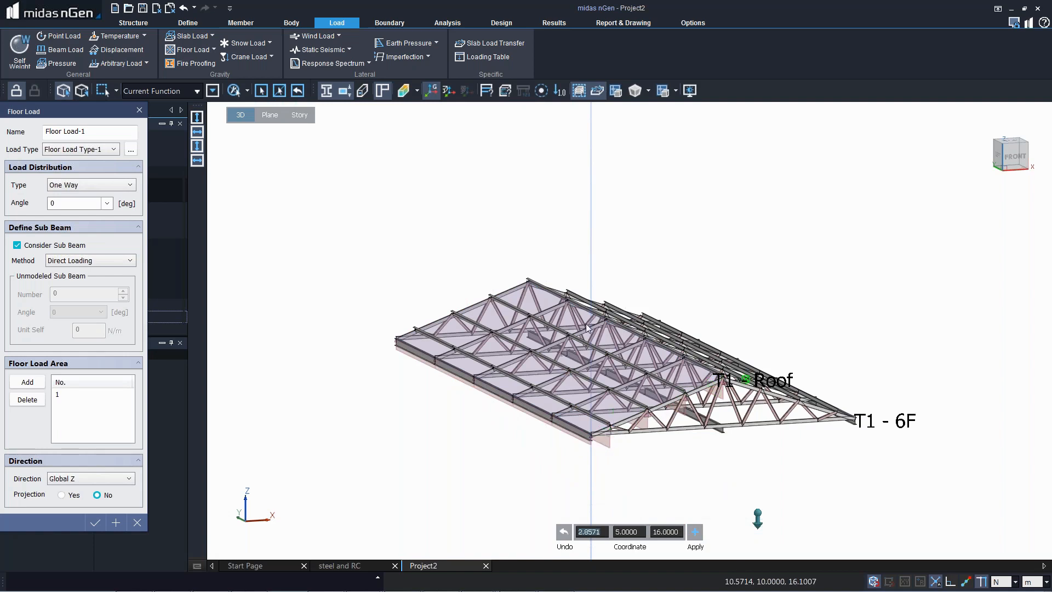
Step: Modify Floor Load Type-1 to use DL -130 and LL -750 N/m²
{"action": "left_click", "coordinate": [131, 150]}
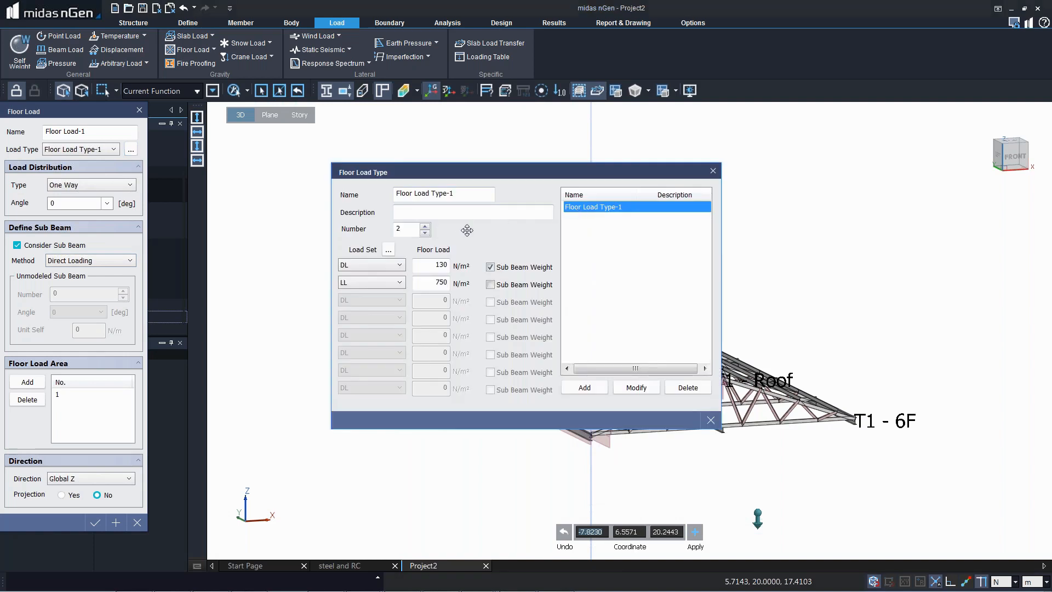
{"action": "left_click", "coordinate": [437, 264]}
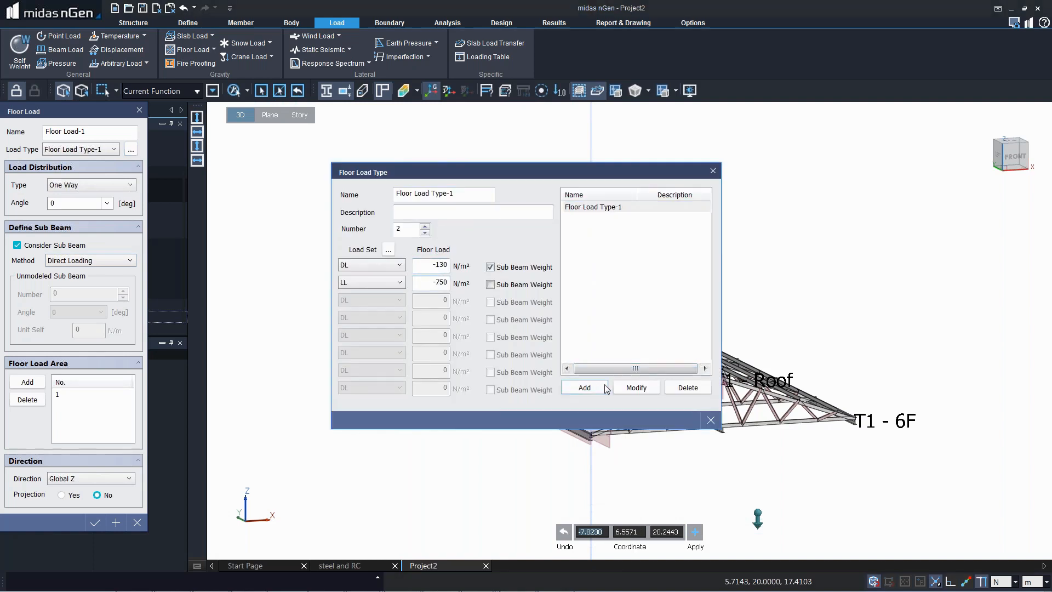
{"action": "left_click", "coordinate": [636, 388]}
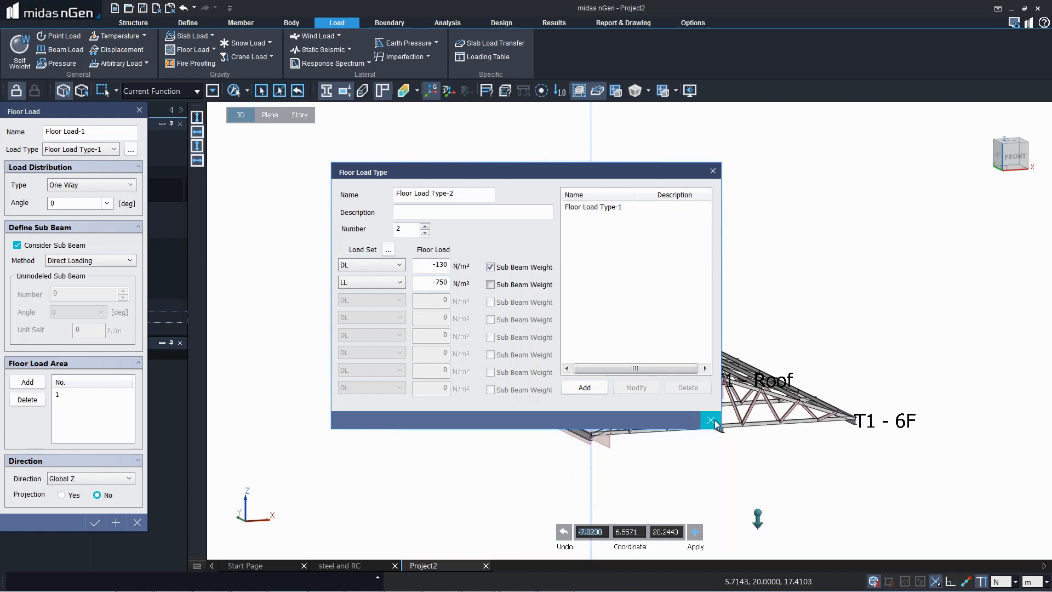
{"action": "left_click", "coordinate": [714, 420]}
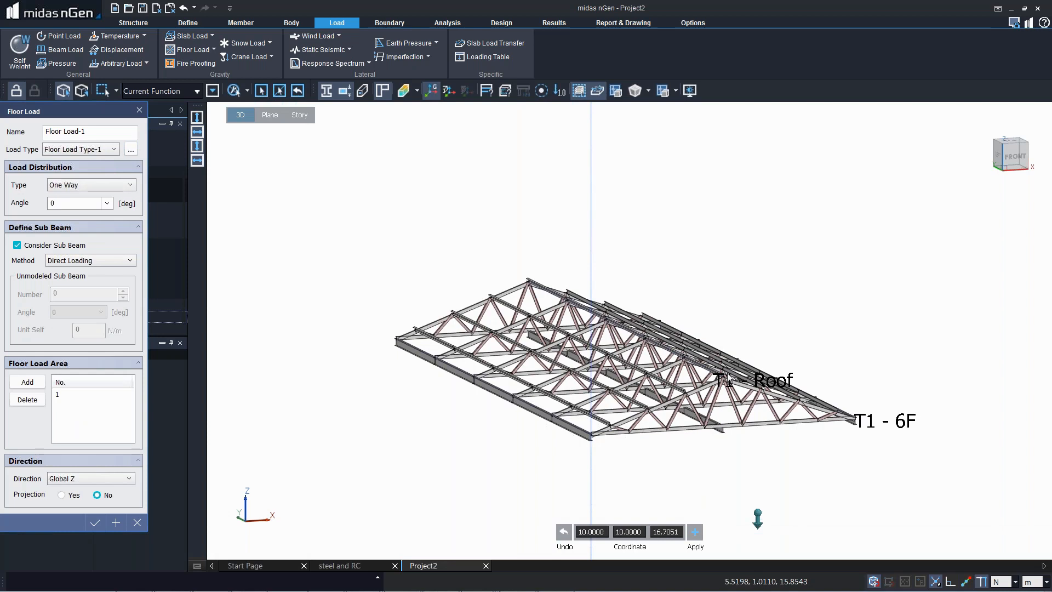
Step: Try to add a second floor load area over the X = 12 side roof slope between its eave and ridge corners
{"action": "middle_click_drag", "start_coordinate": [722, 378], "coordinate": [466, 330]}
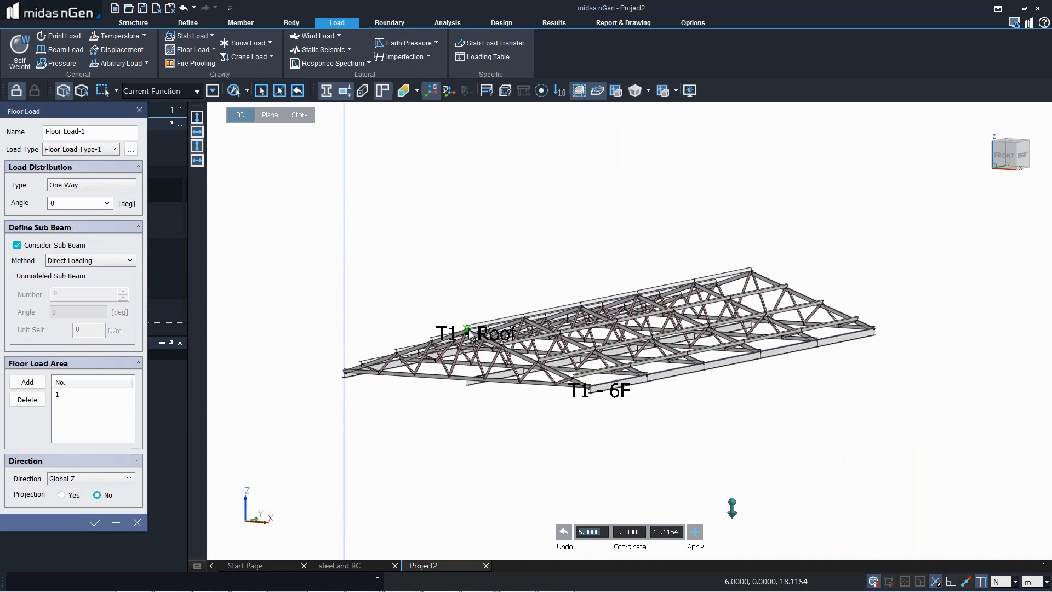
{"action": "left_click", "coordinate": [602, 384]}
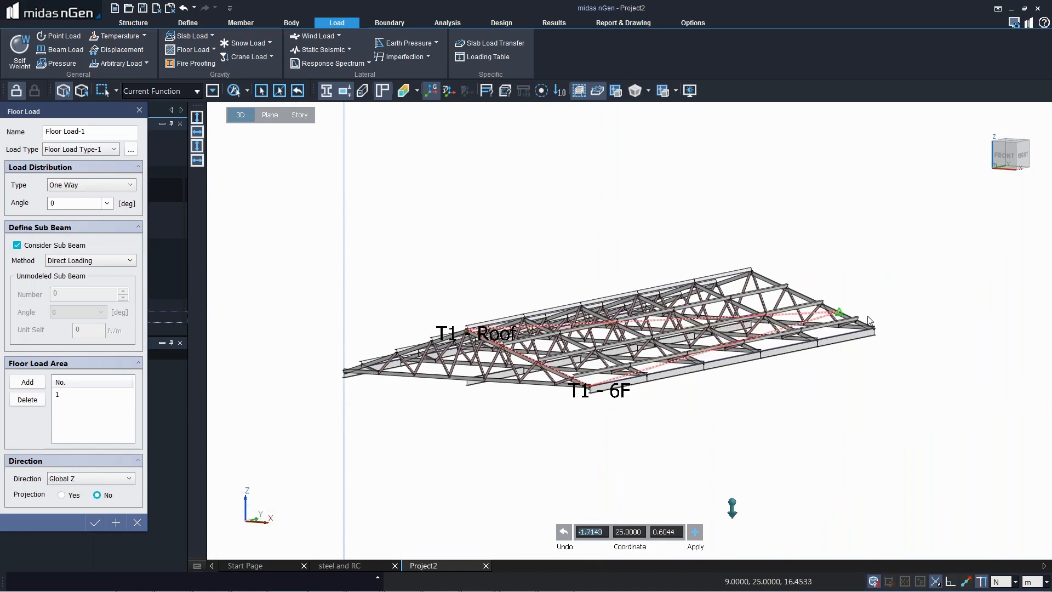
{"action": "left_click", "coordinate": [874, 328]}
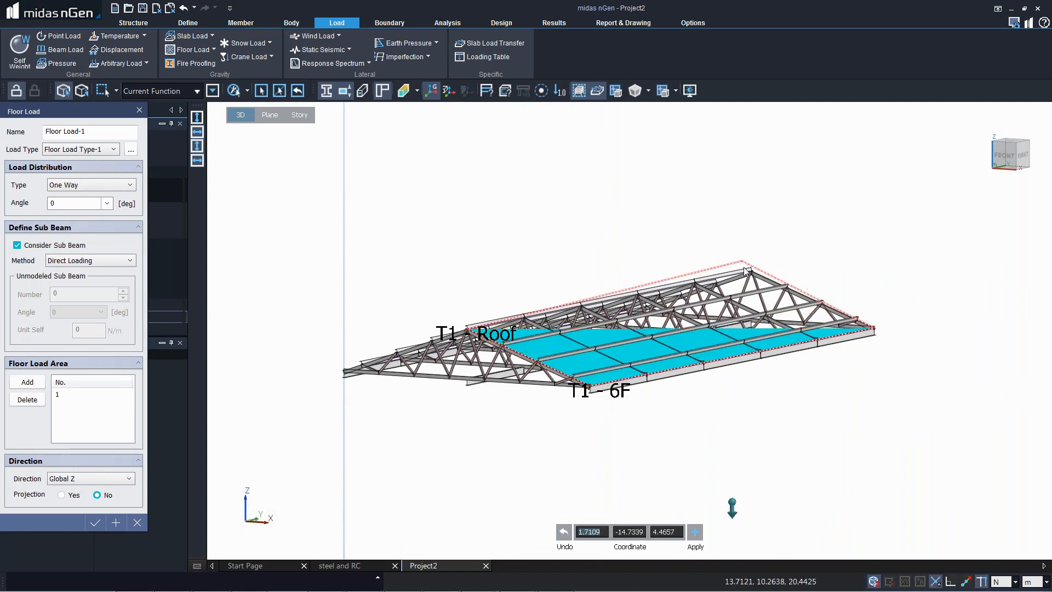
{"action": "left_click", "coordinate": [751, 271]}
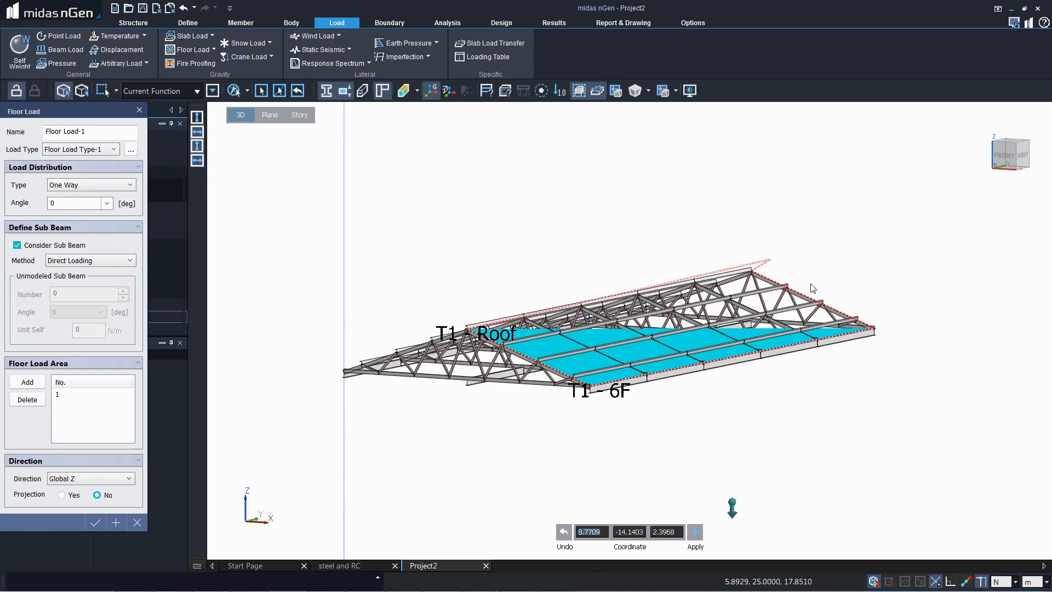
{"action": "right_click", "coordinate": [659, 413]}
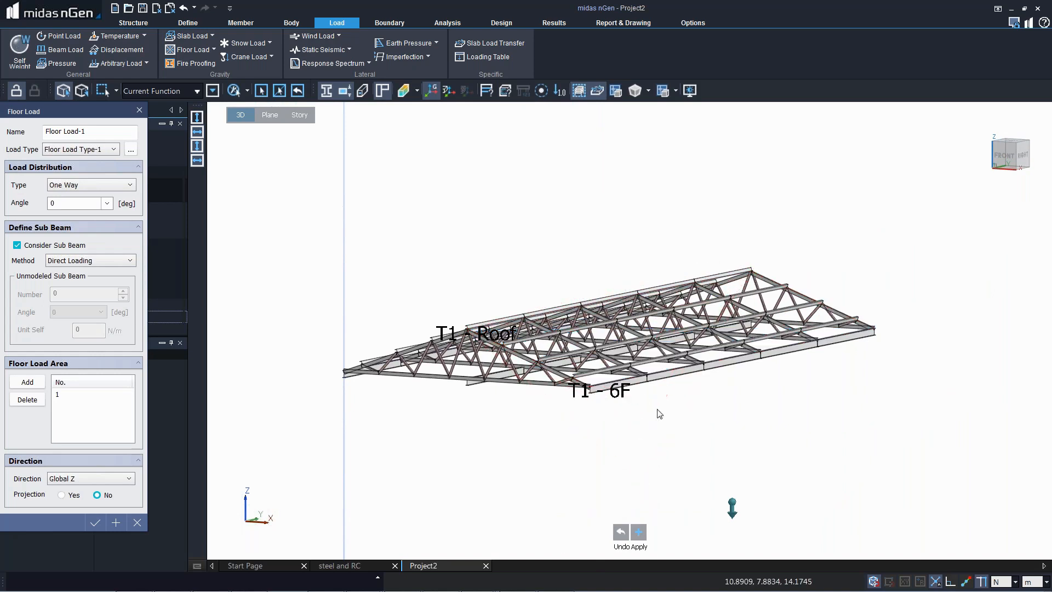
Step: Apply Floor Load-1 with its defined area to the X = 0 side roof slope
{"action": "left_click", "coordinate": [102, 522]}
{"action": "middle_click_drag", "start_coordinate": [482, 406], "coordinate": [523, 230]}
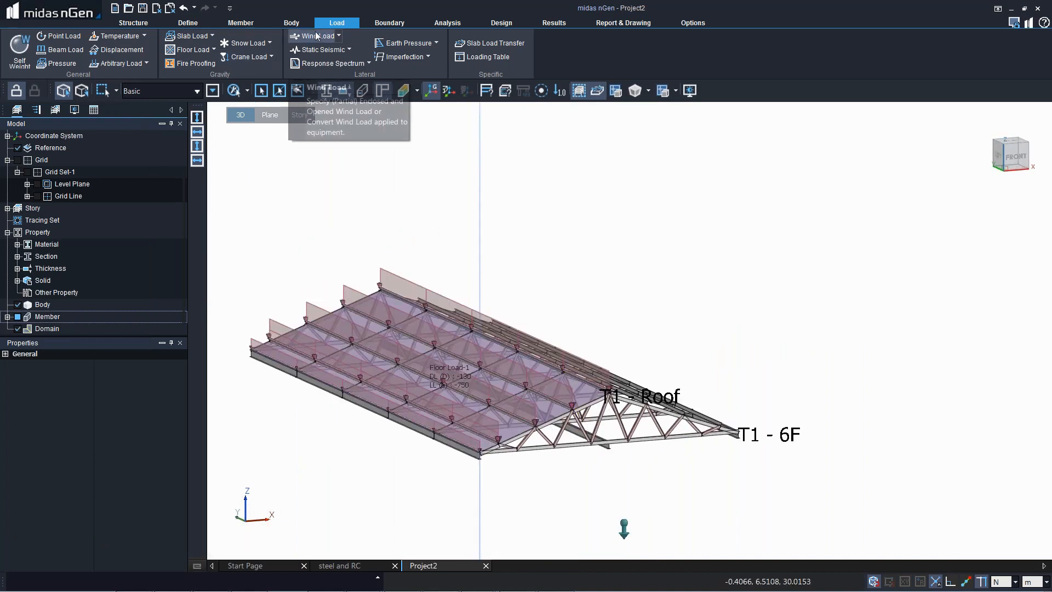
Step: Try to define Floor Load-2 with Two Way distribution over the X = 12 side roof slope
{"action": "left_click", "coordinate": [215, 51]}
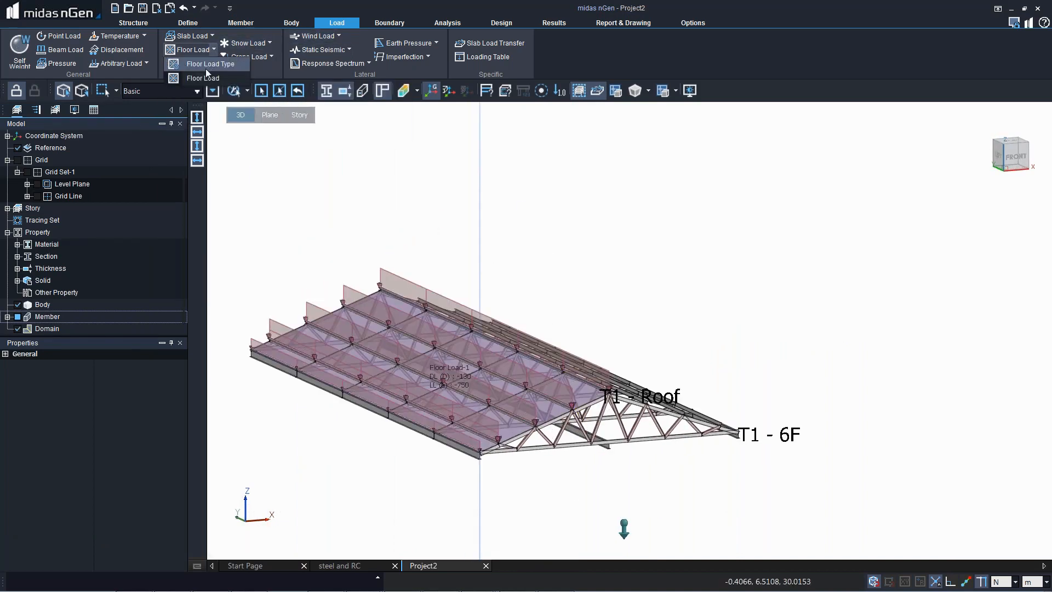
{"action": "left_click", "coordinate": [205, 67]}
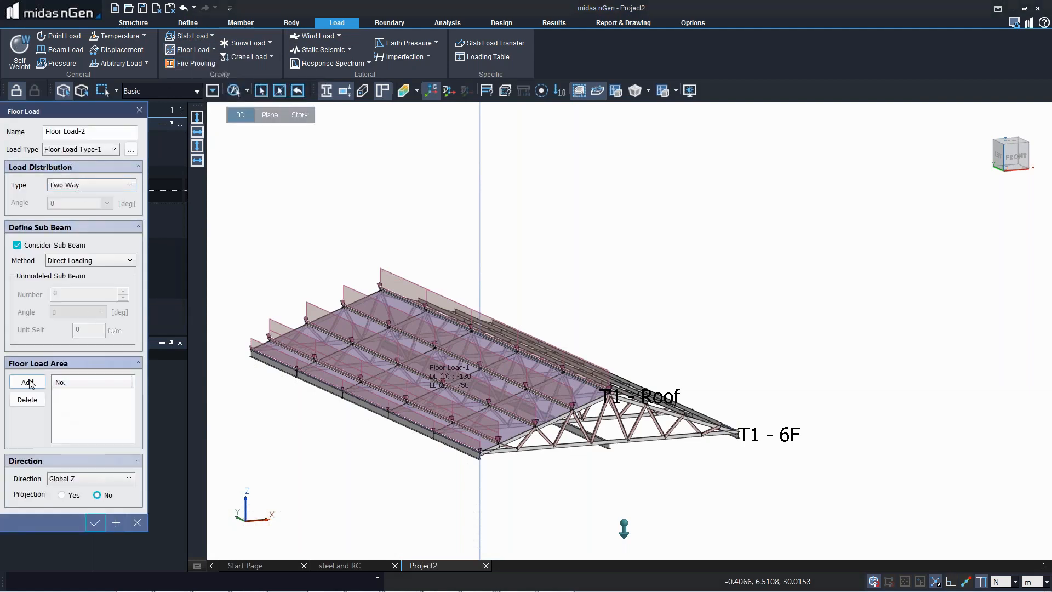
{"action": "left_click", "coordinate": [27, 383]}
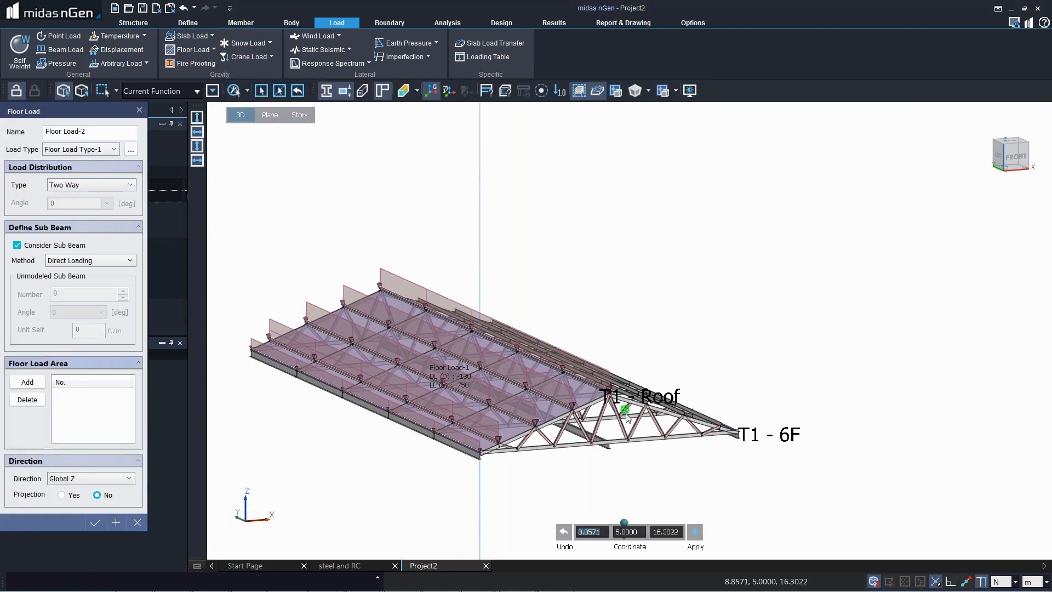
{"action": "middle_click_drag", "start_coordinate": [628, 419], "coordinate": [611, 398]}
{"action": "left_click", "coordinate": [726, 408]}
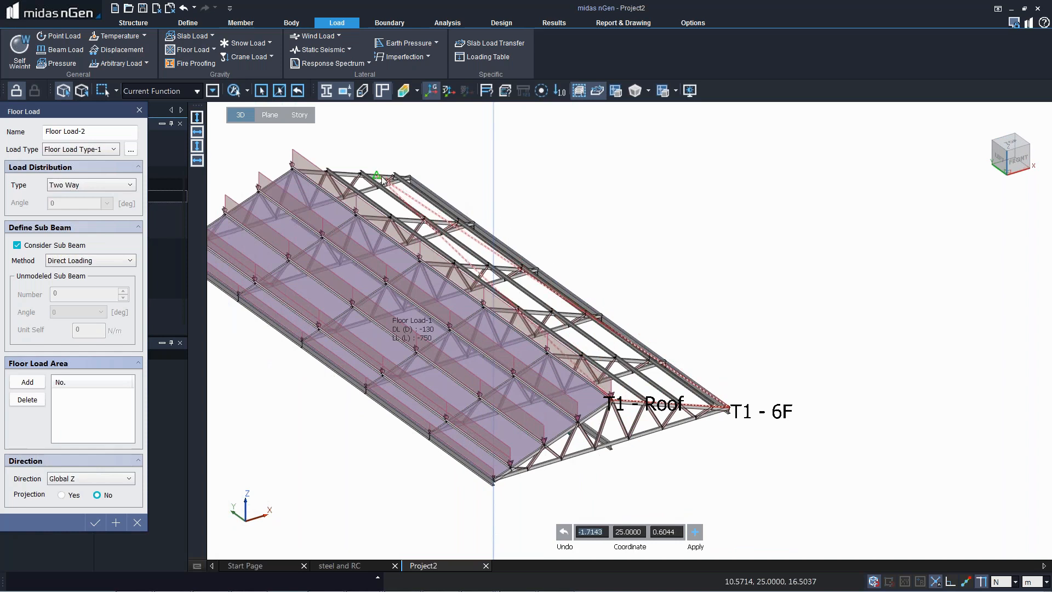
{"action": "left_click", "coordinate": [408, 177]}
{"action": "left_click", "coordinate": [298, 170]}
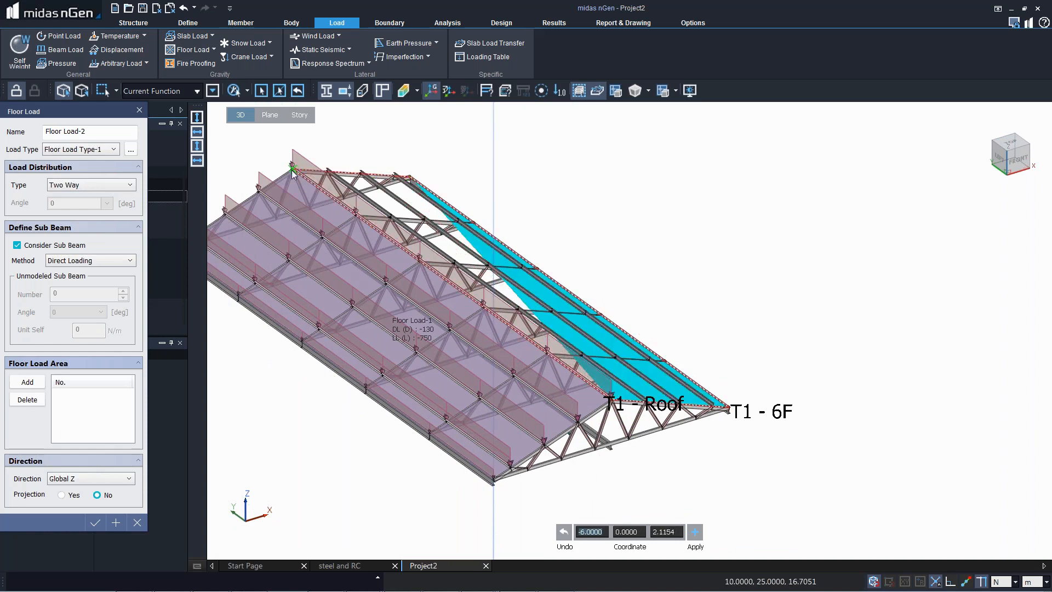
{"action": "left_click", "coordinate": [293, 167]}
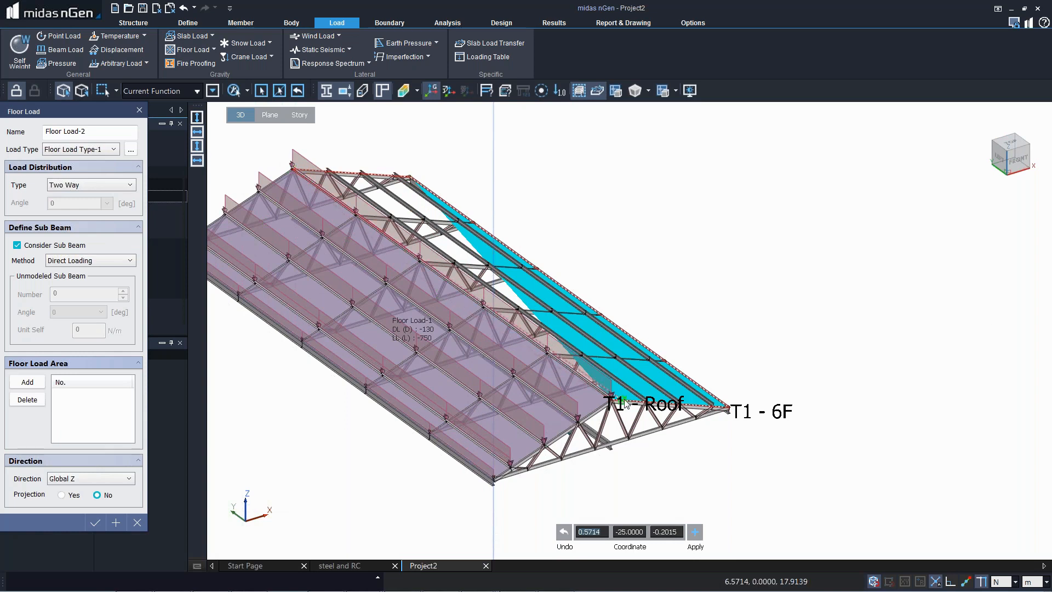
{"action": "key", "text": "Escape"}
{"action": "left_click", "coordinate": [139, 111]}
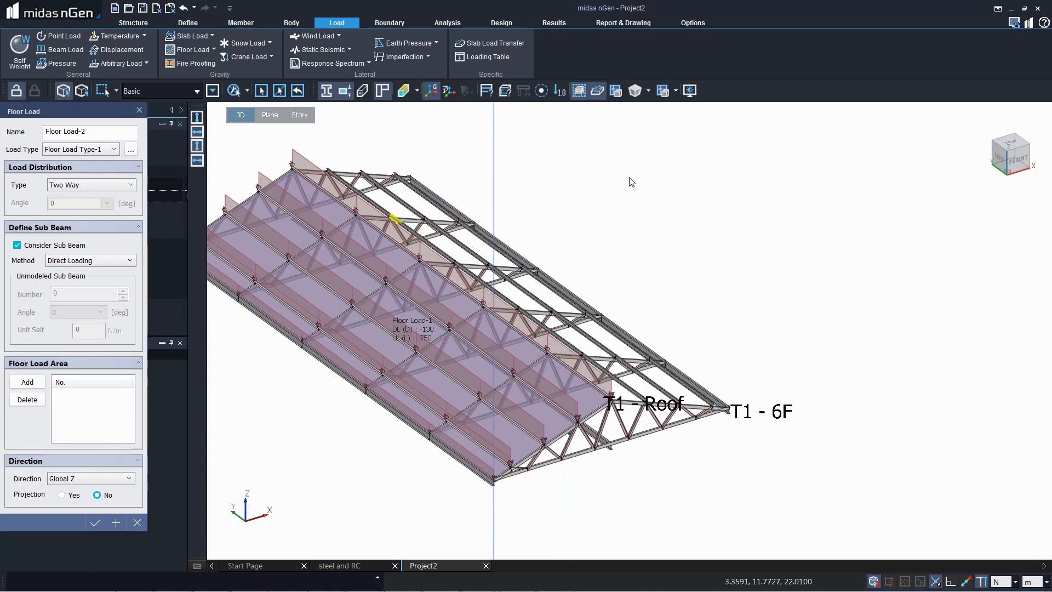
Step: Show all members of the building again in an angled 3D view of the roof
{"action": "right_click", "coordinate": [471, 187]}
{"action": "left_click", "coordinate": [494, 194]}
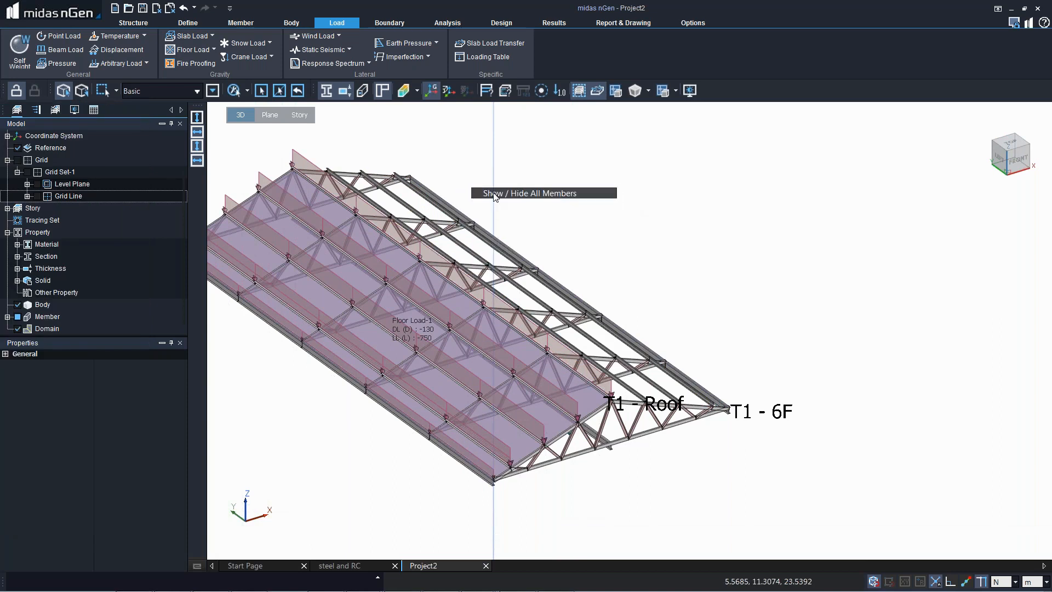
{"action": "middle_click", "coordinate": [520, 219]}
{"action": "left_click", "coordinate": [520, 226]}
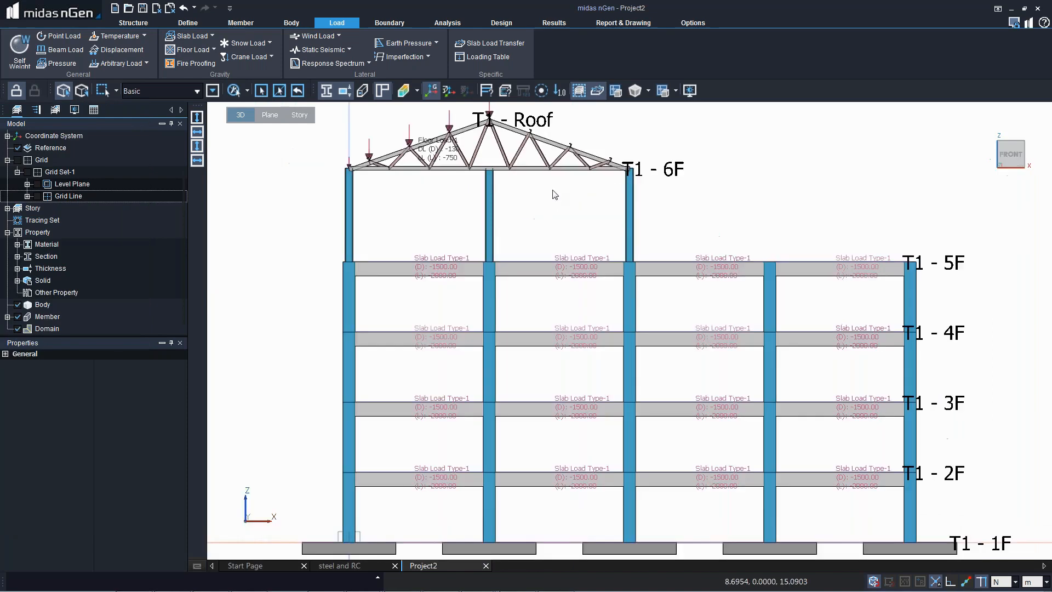
{"action": "middle_click_drag", "start_coordinate": [692, 289], "coordinate": [652, 399]}
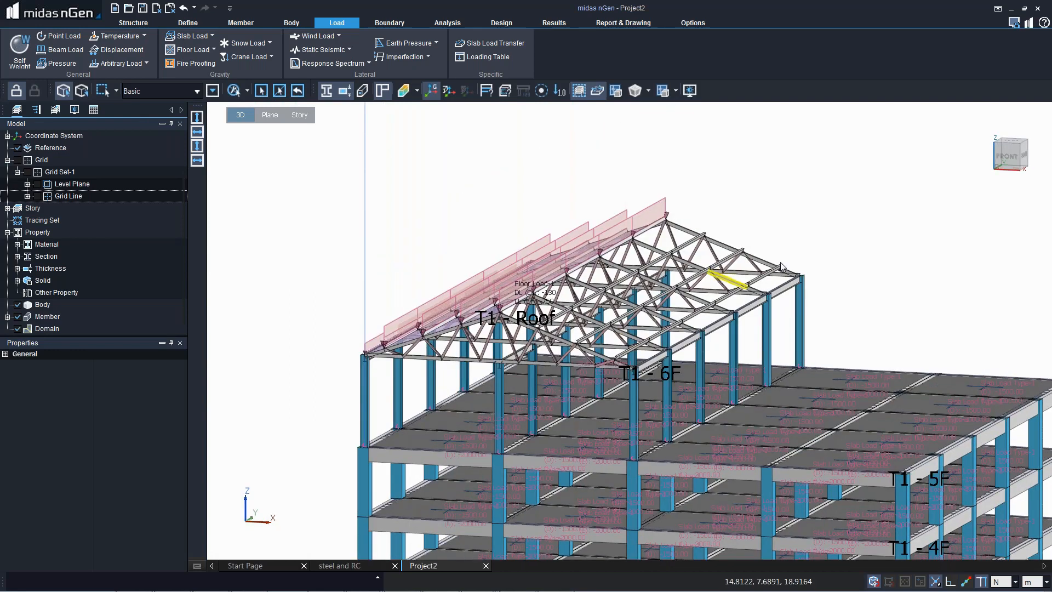
Step: Try to define Floor Load-2 with One Way distribution over the X = 12 side roof slope by its ridge and eave corners
{"action": "left_click", "coordinate": [196, 49]}
{"action": "left_click", "coordinate": [203, 78]}
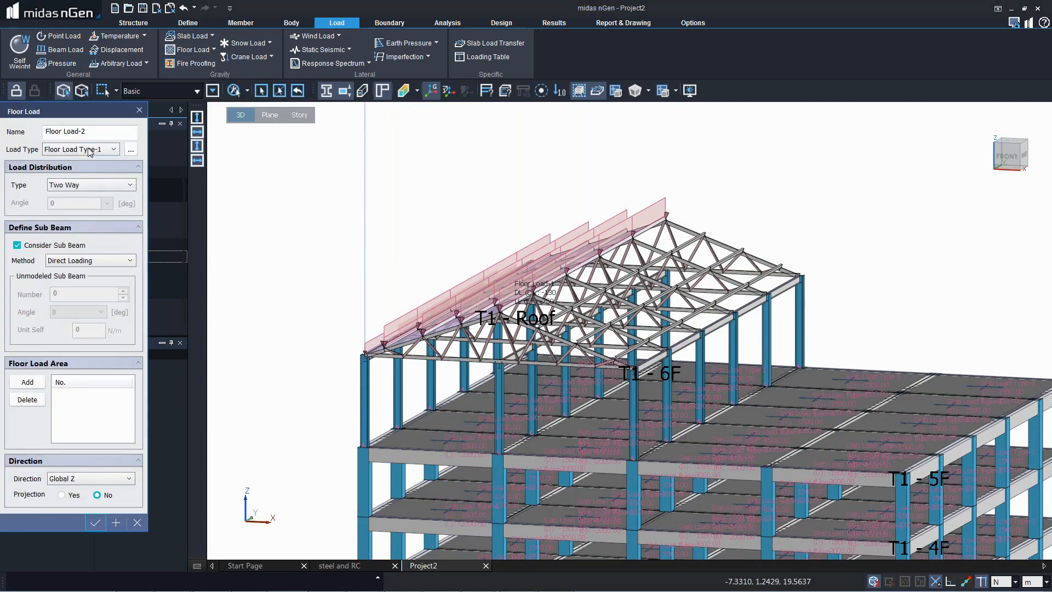
{"action": "left_click", "coordinate": [88, 186]}
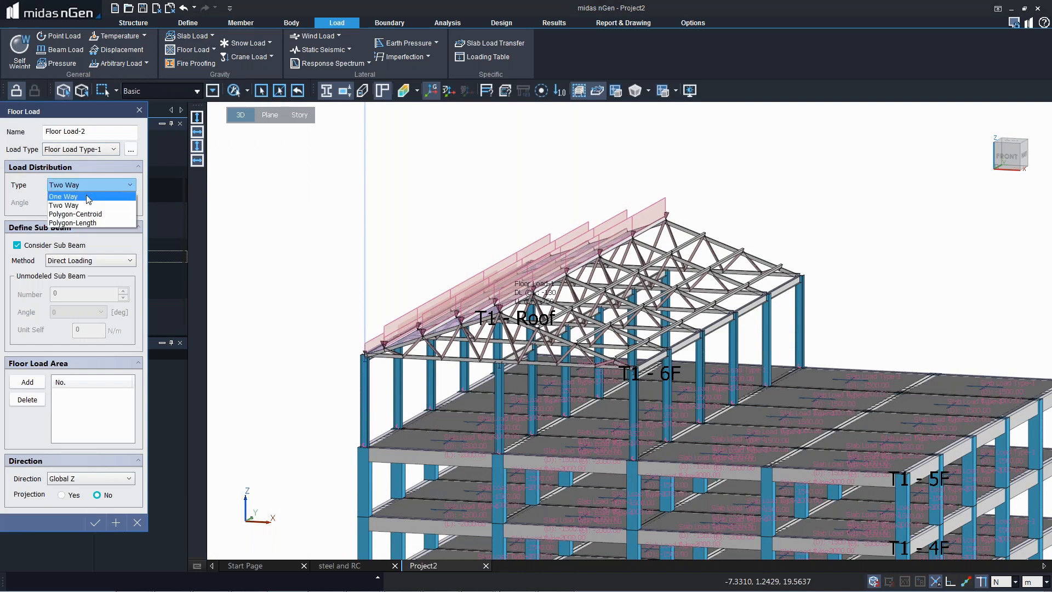
{"action": "left_click", "coordinate": [76, 196]}
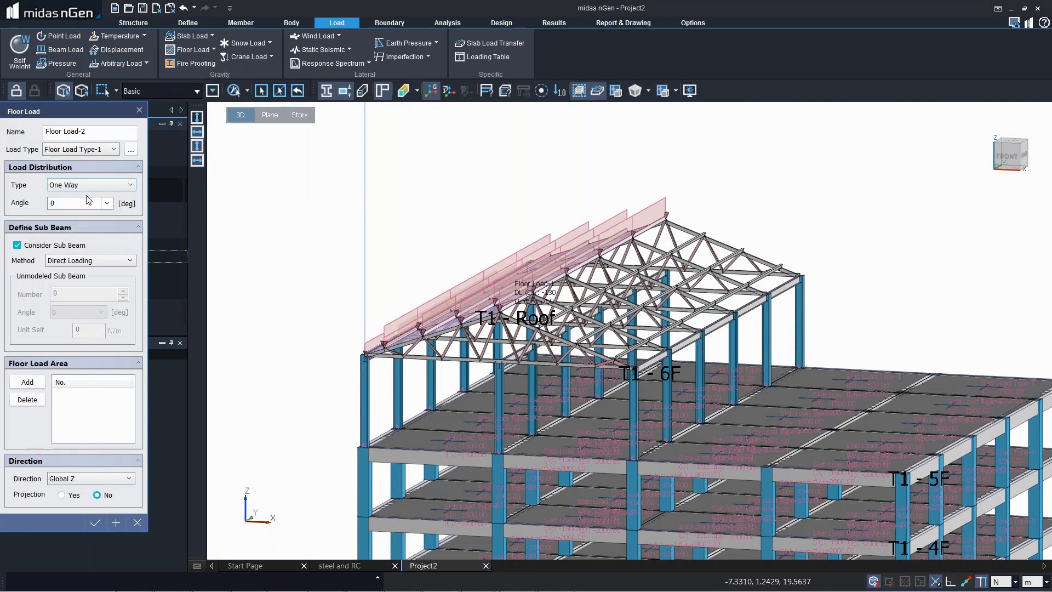
{"action": "left_click", "coordinate": [12, 382]}
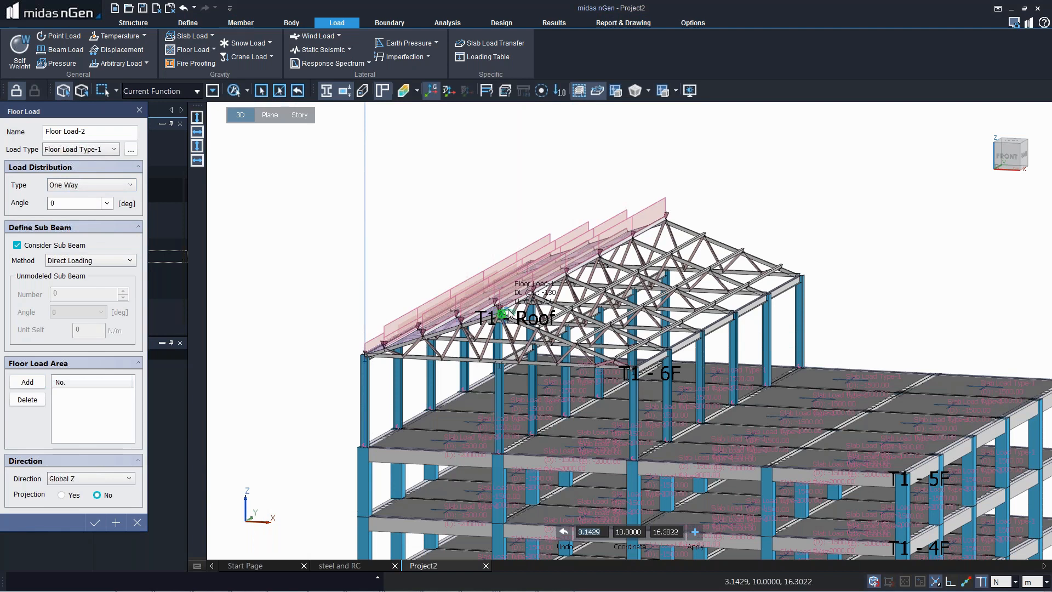
{"action": "middle_click_drag", "start_coordinate": [508, 315], "coordinate": [499, 312]}
{"action": "left_click", "coordinate": [500, 312]}
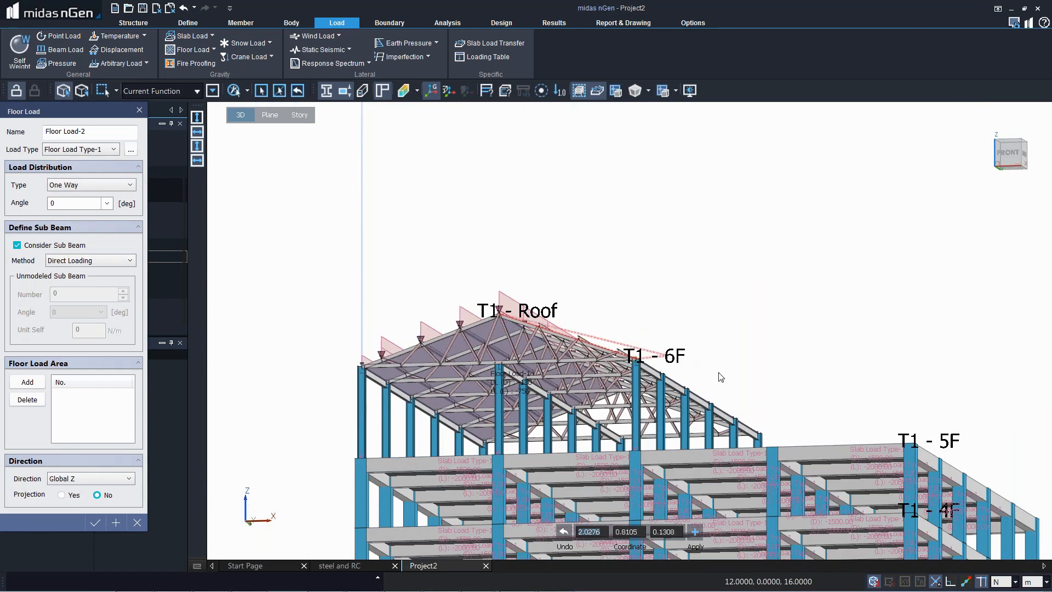
{"action": "left_click", "coordinate": [767, 414]}
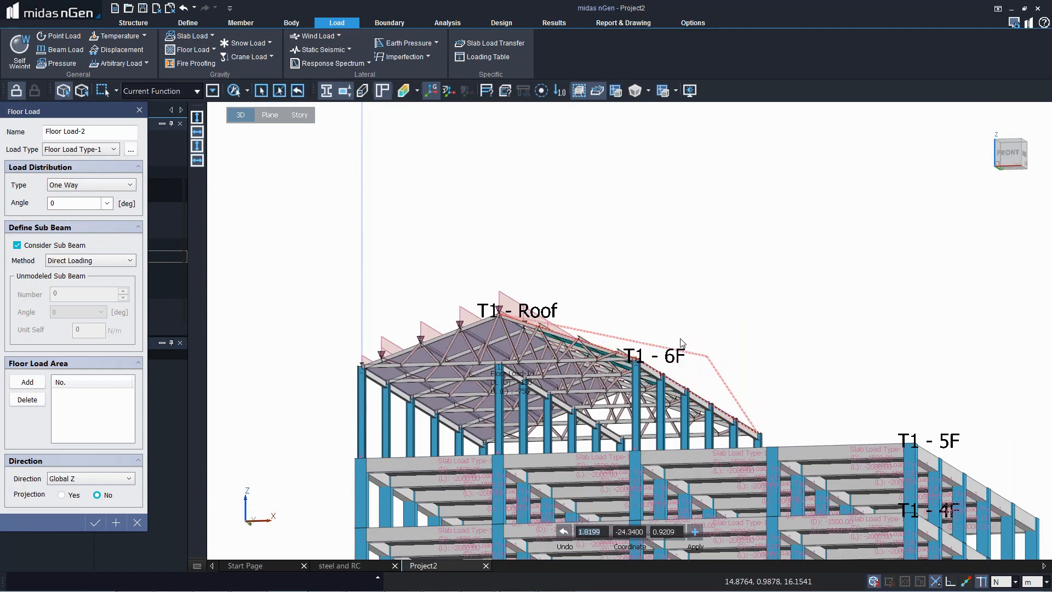
{"action": "middle_click_drag", "start_coordinate": [725, 387], "coordinate": [771, 326]}
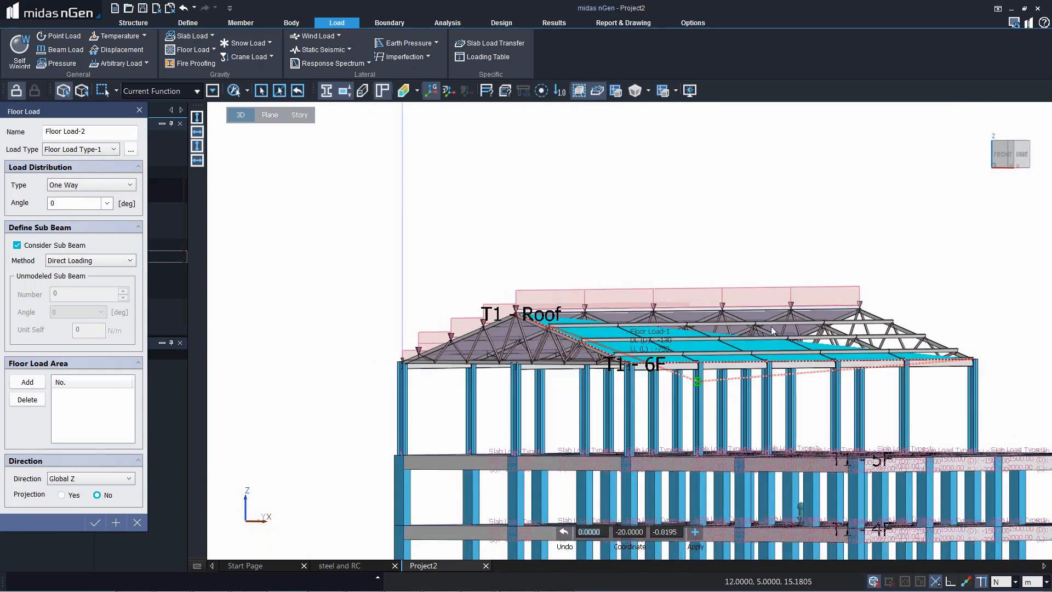
{"action": "left_click", "coordinate": [861, 296]}
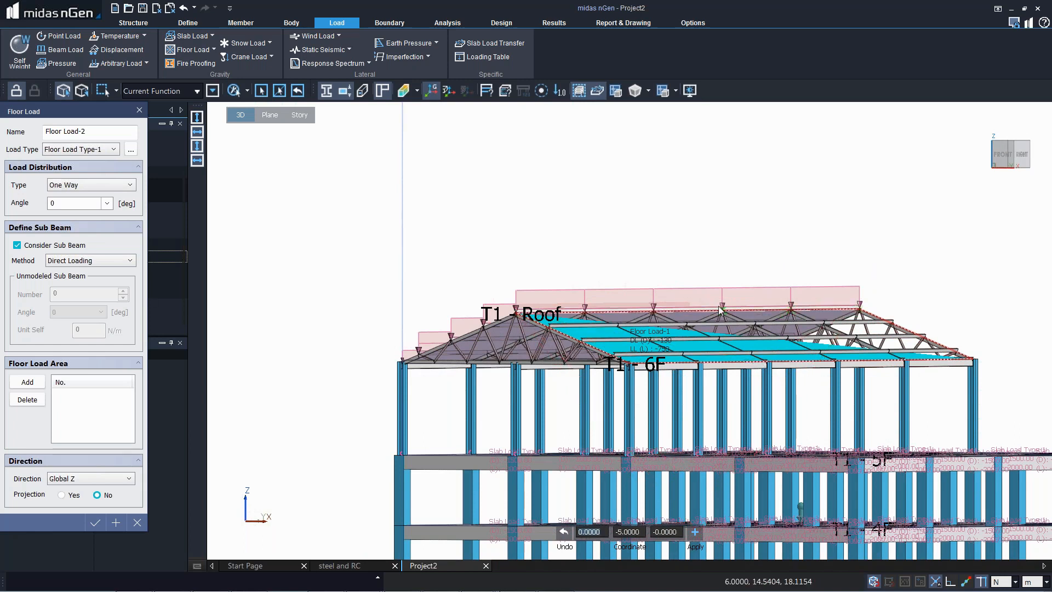
{"action": "key", "text": "Escape"}
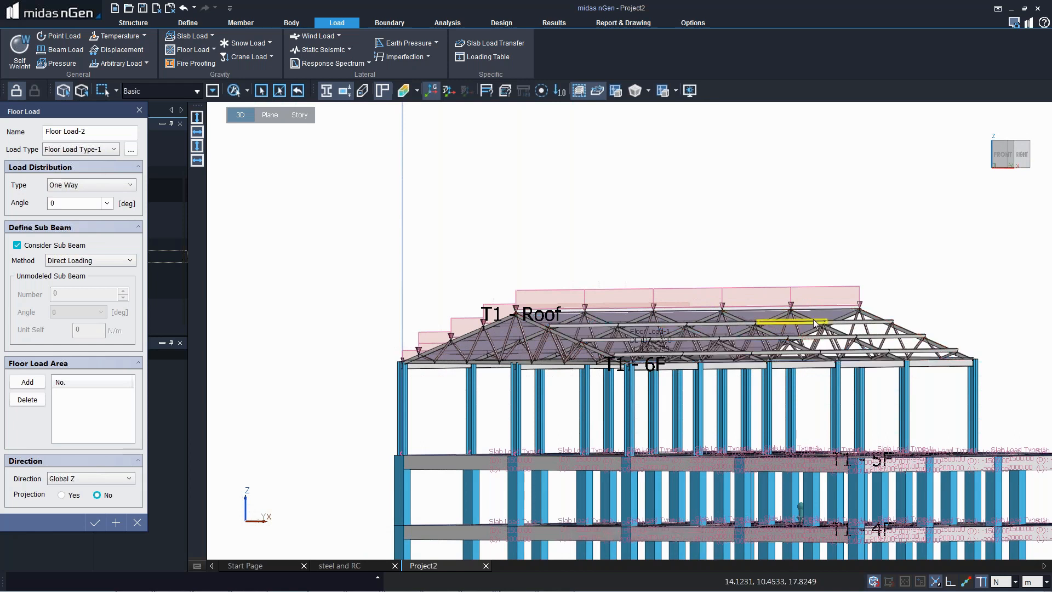
{"action": "left_click", "coordinate": [139, 110]}
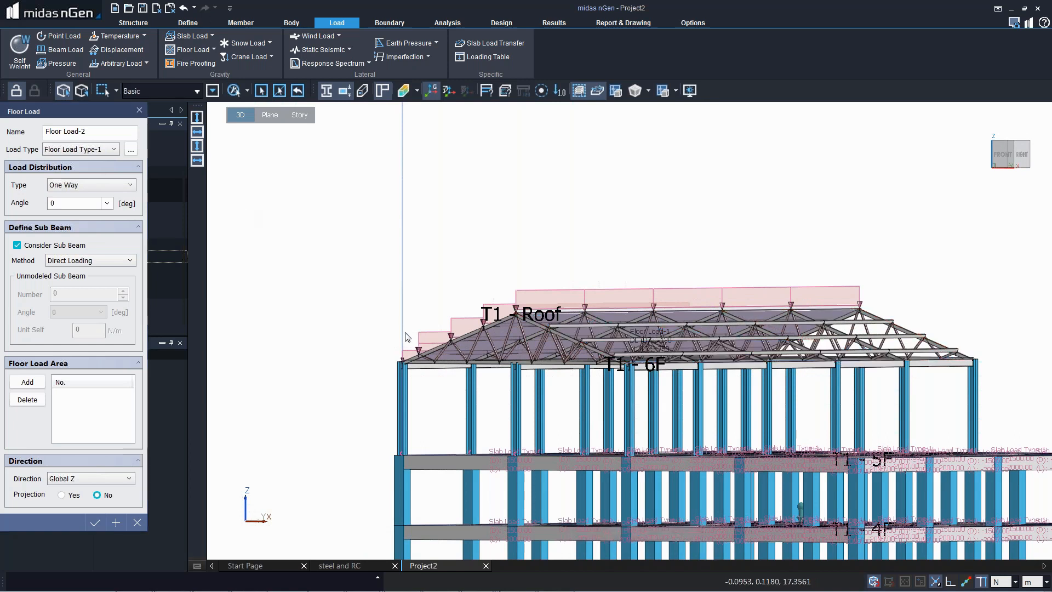
Step: Start a superstructure plate with thickness T150 (C30/37) and select the ridge and X = 12 side eave members as boundaries
{"action": "middle_click_drag", "start_coordinate": [559, 317], "coordinate": [679, 362], "text": "ctrl"}
{"action": "scroll", "coordinate": [685, 343], "scroll_direction": "down", "scroll_amount": 5}
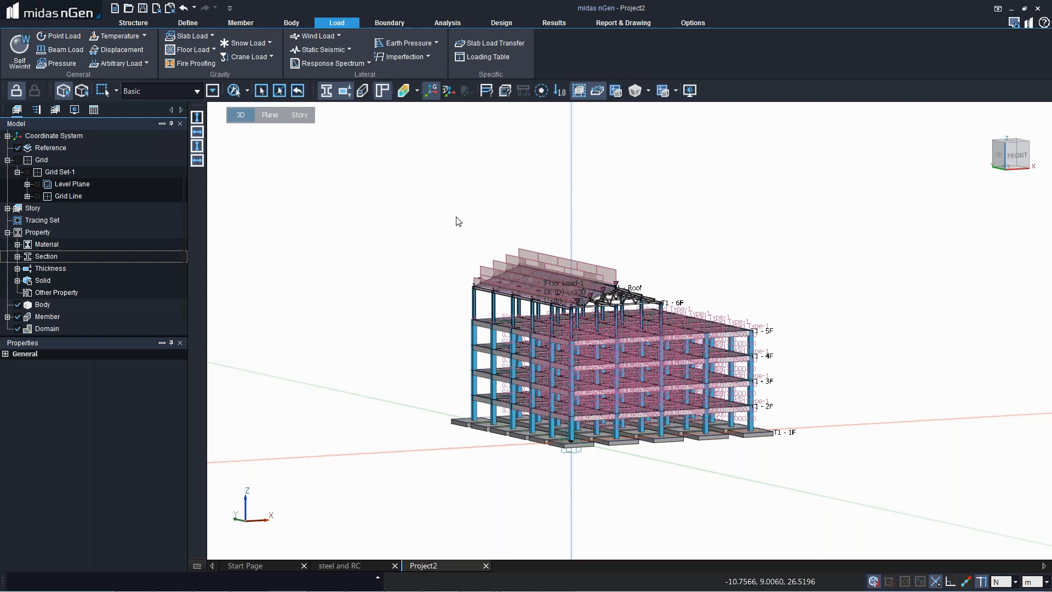
{"action": "left_click", "coordinate": [233, 24]}
{"action": "left_click", "coordinate": [147, 63]}
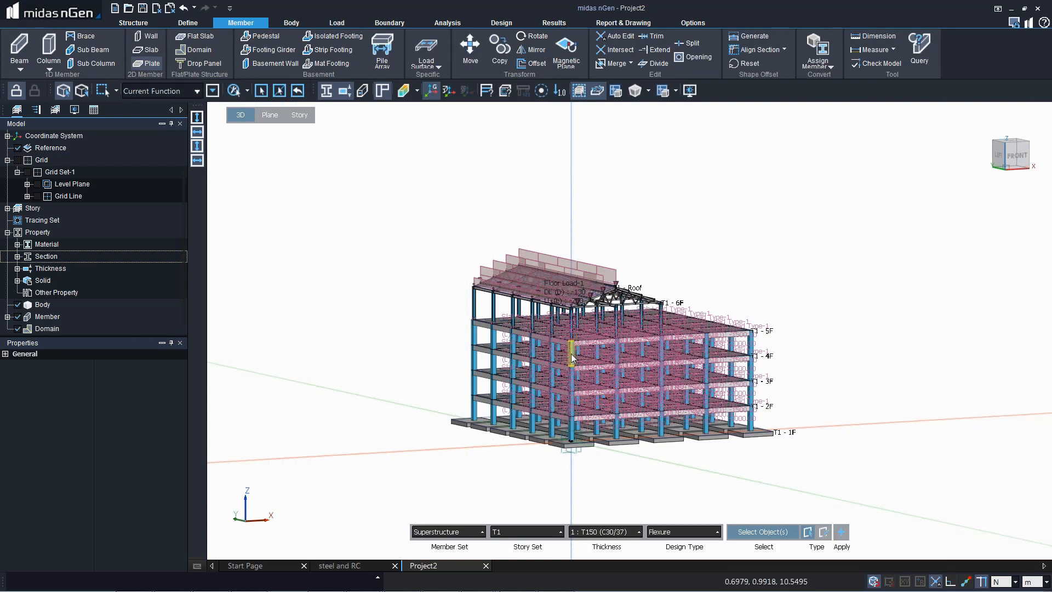
{"action": "scroll", "coordinate": [571, 357], "scroll_direction": "up", "scroll_amount": 6}
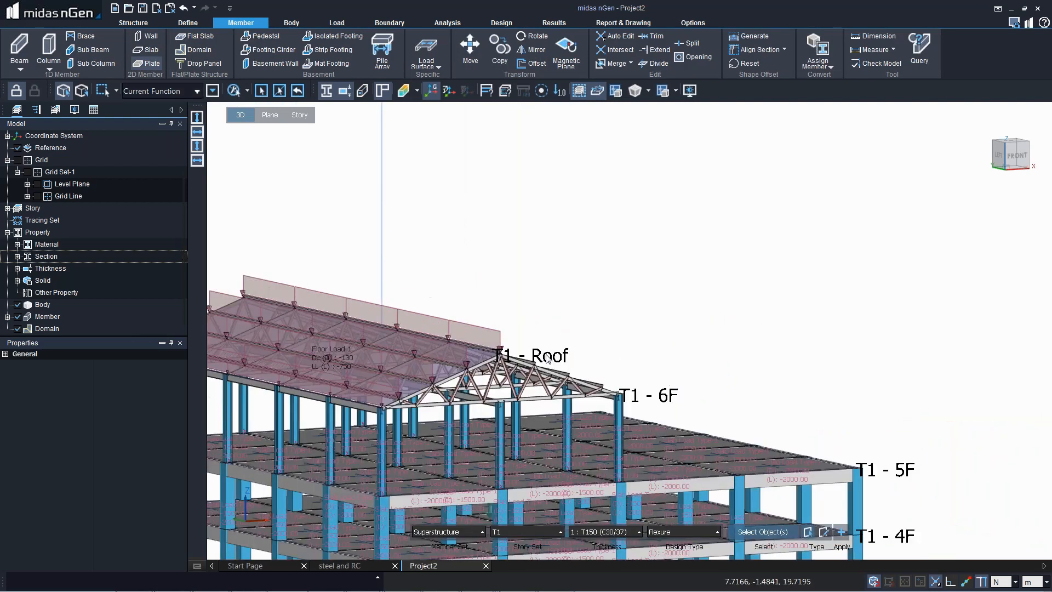
{"action": "key", "text": "ctrl+f"}
{"action": "scroll", "coordinate": [494, 289], "scroll_direction": "up", "scroll_amount": 4}
{"action": "left_click", "coordinate": [784, 414]}
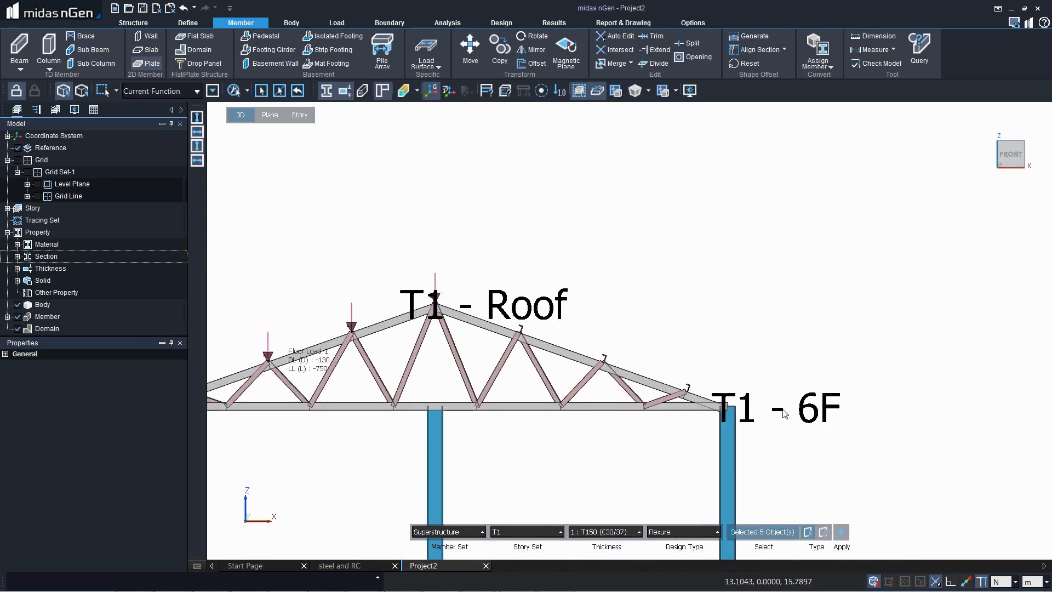
{"action": "left_click", "coordinate": [724, 410]}
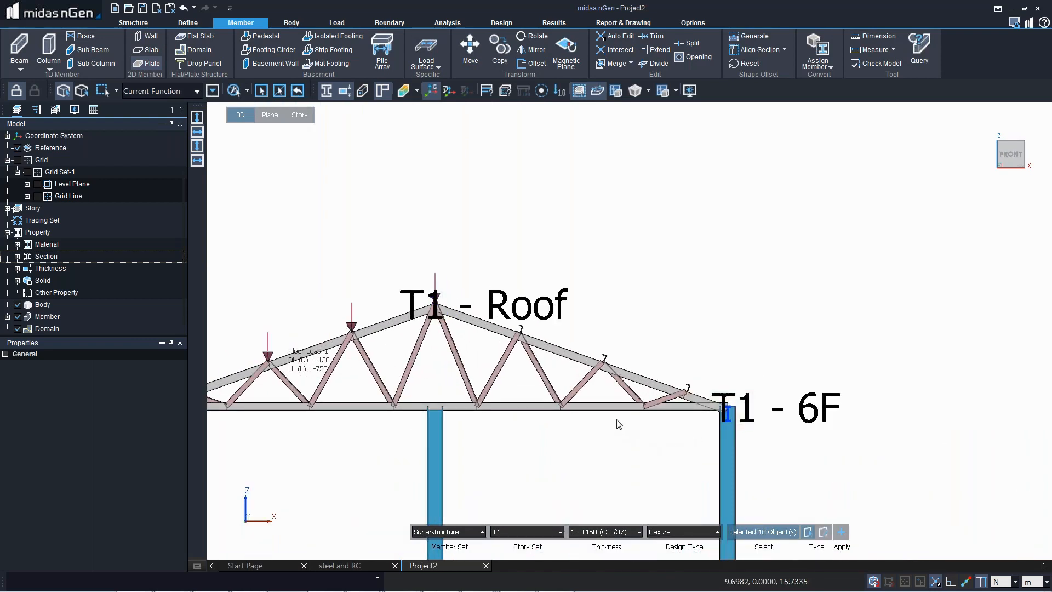
{"action": "scroll", "coordinate": [621, 420], "scroll_direction": "down", "scroll_amount": 4}
{"action": "key", "text": "ctrl+i"}
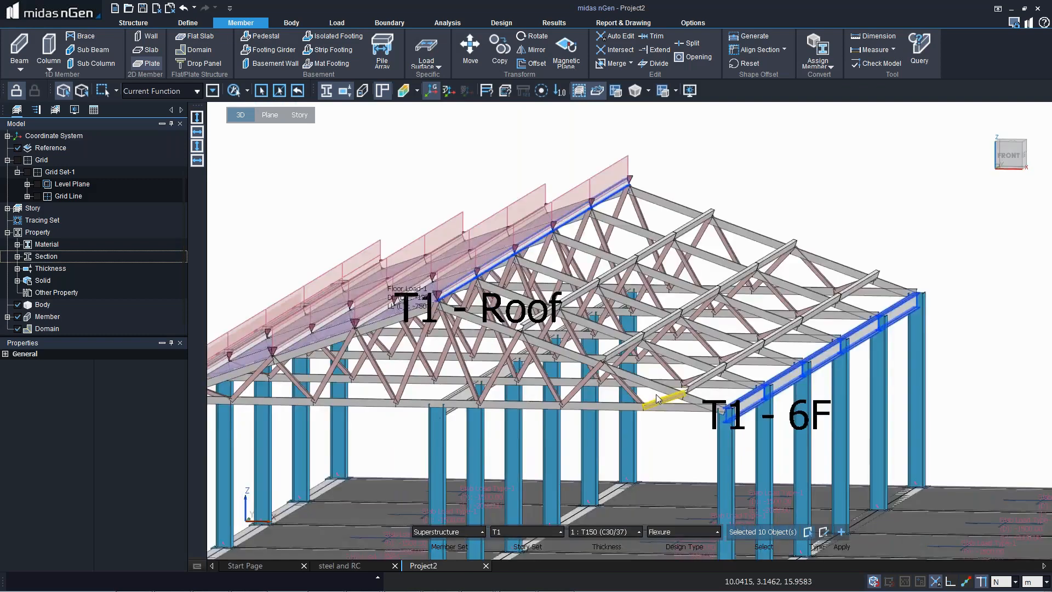
Step: Add the sloping top chords of both end trusses to the boundary and create the plate over the roof slope
{"action": "left_click", "coordinate": [694, 403]}
{"action": "left_click", "coordinate": [649, 384]}
{"action": "left_click", "coordinate": [598, 362]}
{"action": "left_click", "coordinate": [545, 346]}
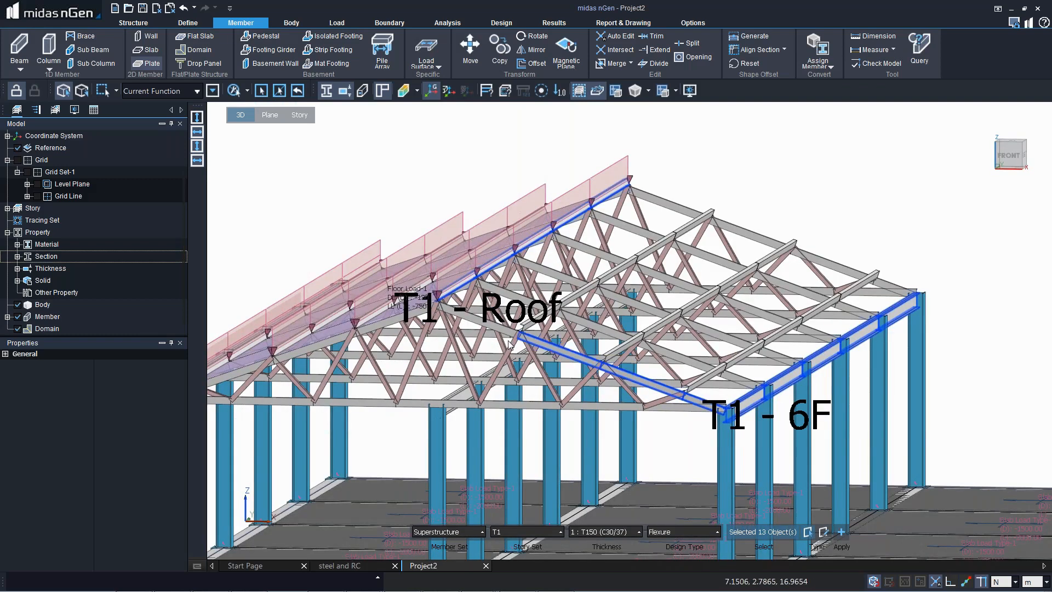
{"action": "left_click", "coordinate": [494, 332]}
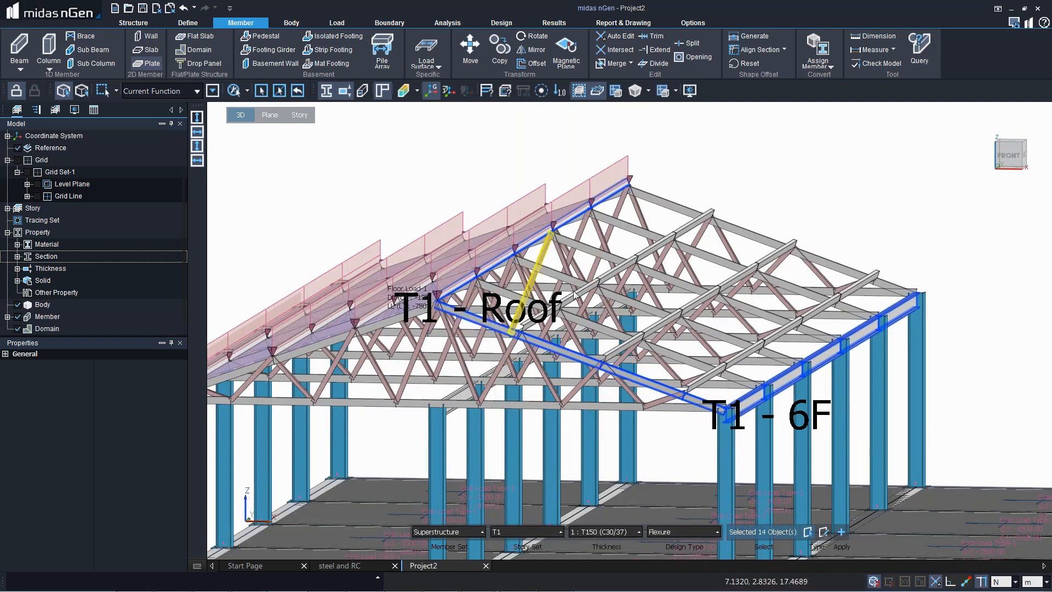
{"action": "left_click", "coordinate": [669, 206]}
{"action": "left_click", "coordinate": [750, 230]}
{"action": "left_click", "coordinate": [834, 259]}
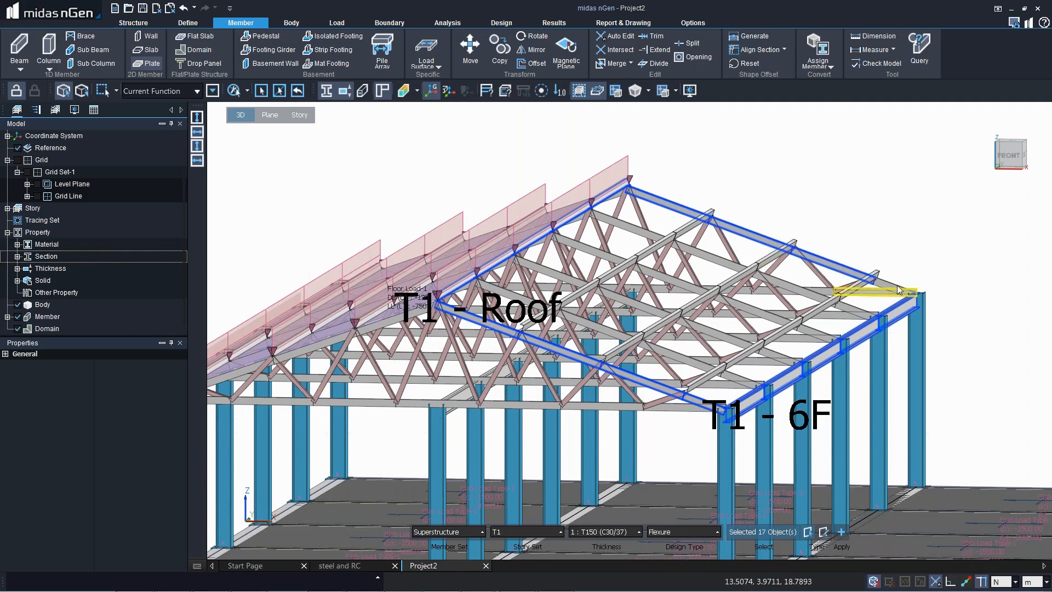
{"action": "left_click", "coordinate": [898, 289]}
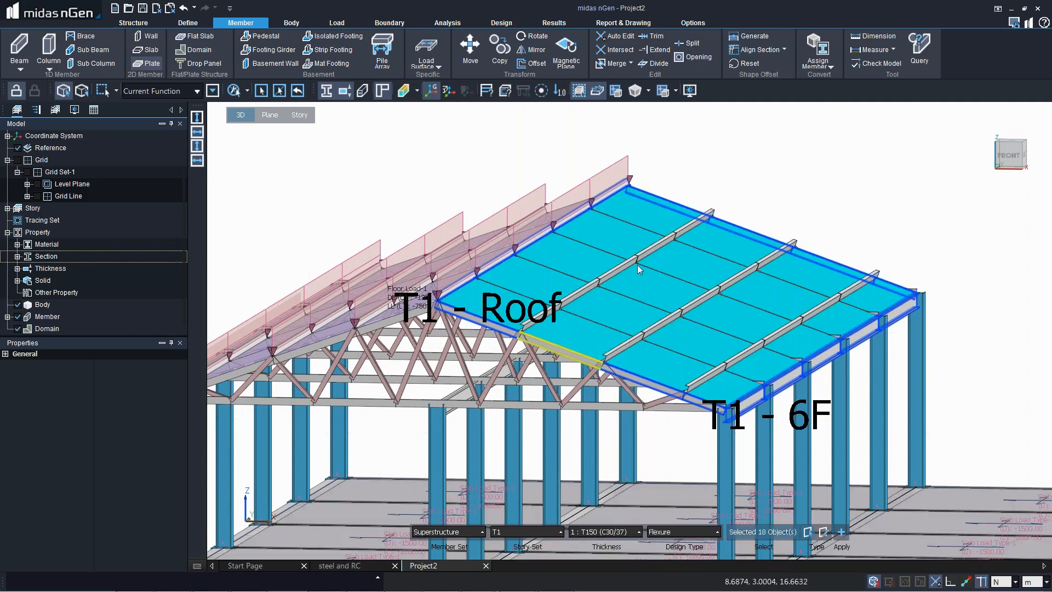
{"action": "left_click", "coordinate": [841, 532]}
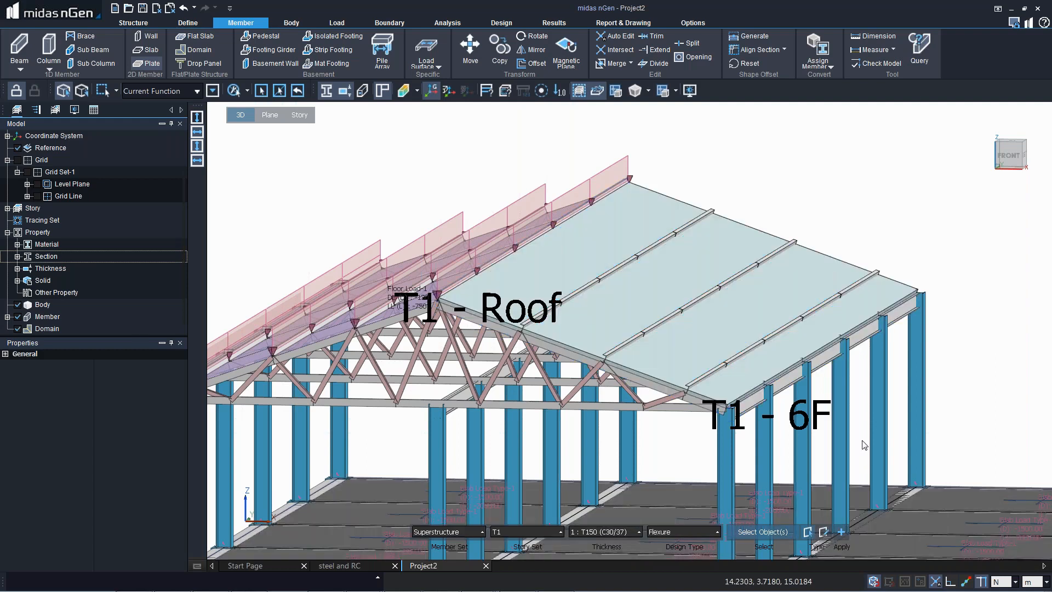
{"action": "key", "text": "Escape"}
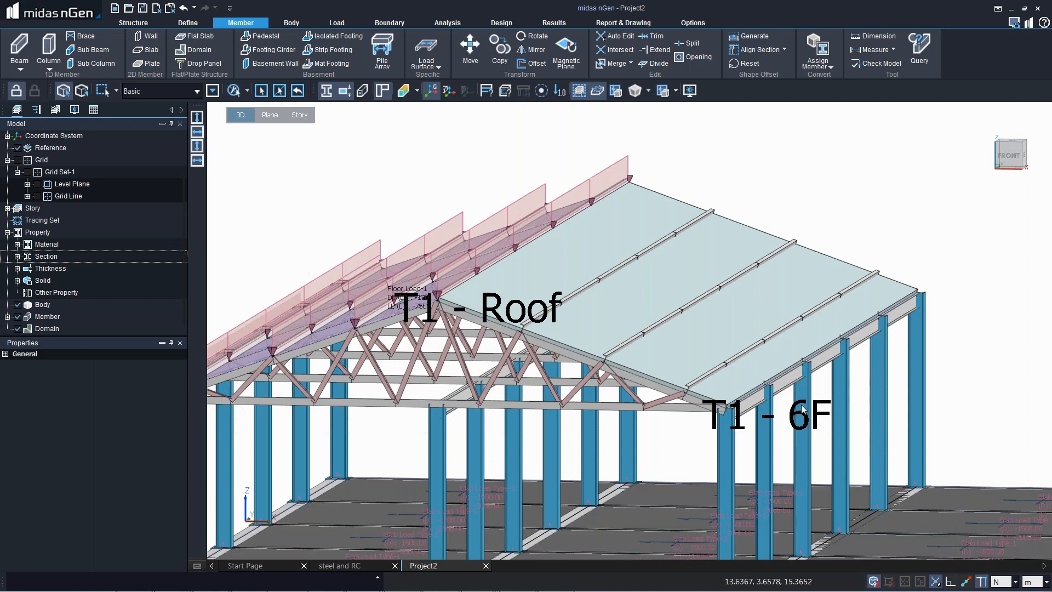
Step: Add a new plate thickness of 3 m with material C30/37 as thickness ID 4
{"action": "left_click", "coordinate": [765, 385]}
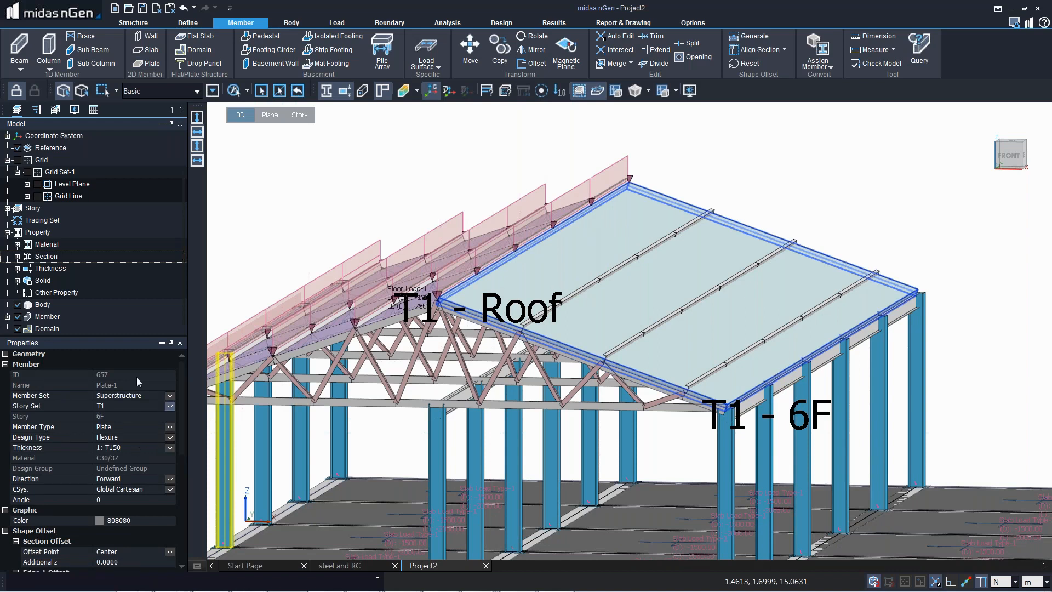
{"action": "right_click", "coordinate": [43, 268]}
{"action": "left_click", "coordinate": [66, 276]}
{"action": "left_click", "coordinate": [67, 169]}
{"action": "left_click", "coordinate": [67, 186]}
{"action": "double_click", "coordinate": [113, 209]}
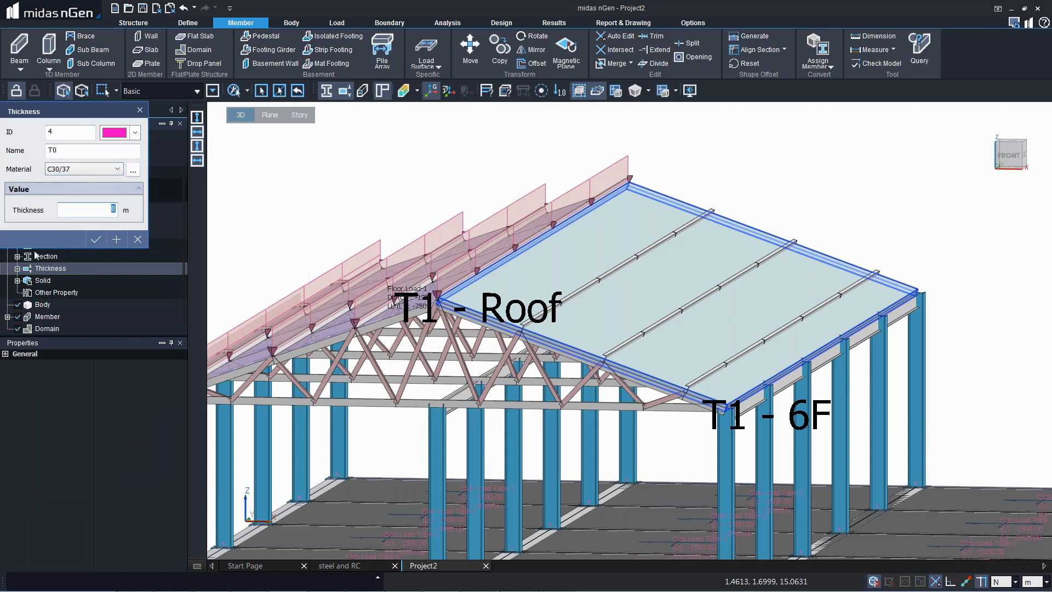
{"action": "type", "text": "3"}
{"action": "left_click", "coordinate": [96, 240]}
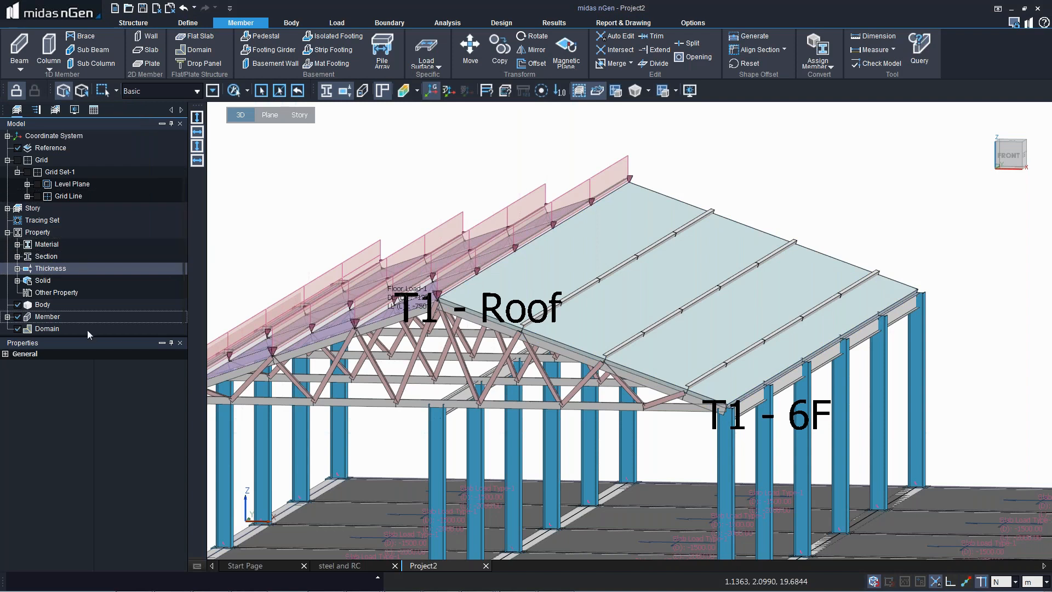
Step: Change thickness 4 to 0.003 m and assign it to the roof plate
{"action": "left_click", "coordinate": [37, 269]}
{"action": "double_click", "coordinate": [37, 269]}
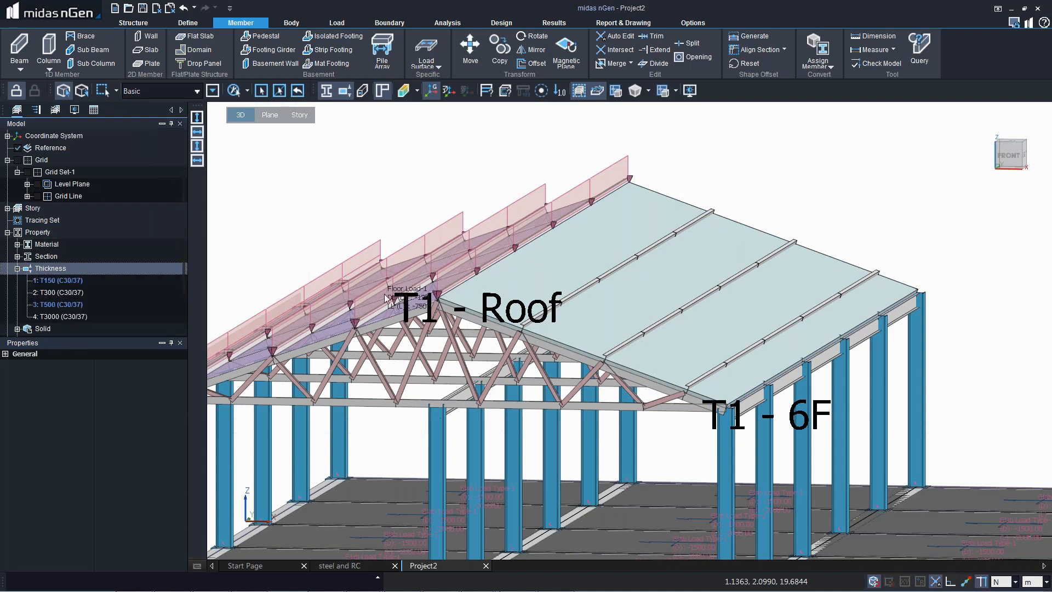
{"action": "left_click", "coordinate": [652, 291]}
{"action": "left_click", "coordinate": [64, 317]}
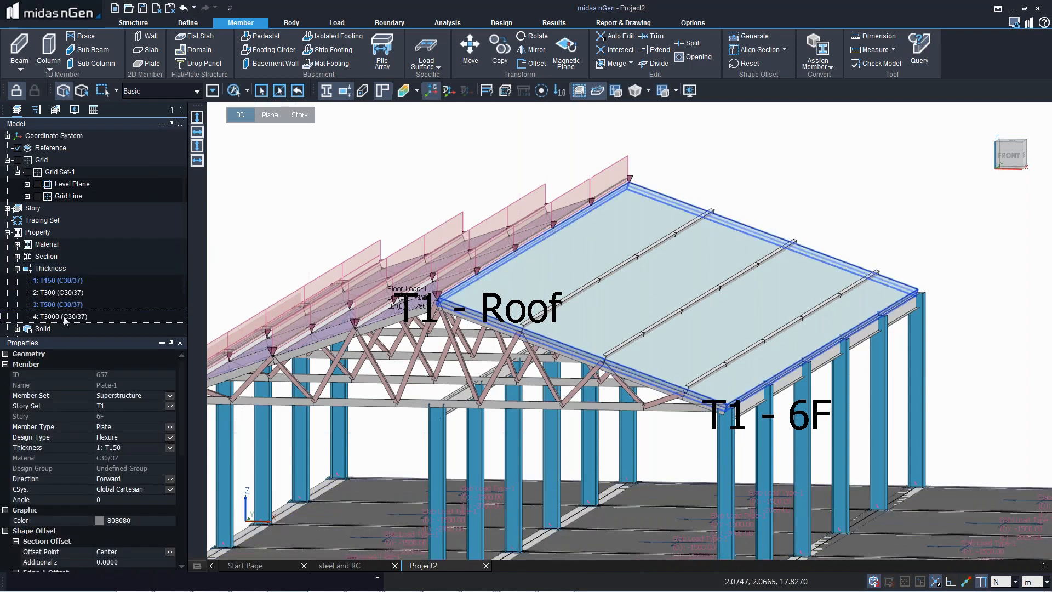
{"action": "right_click", "coordinate": [64, 317]}
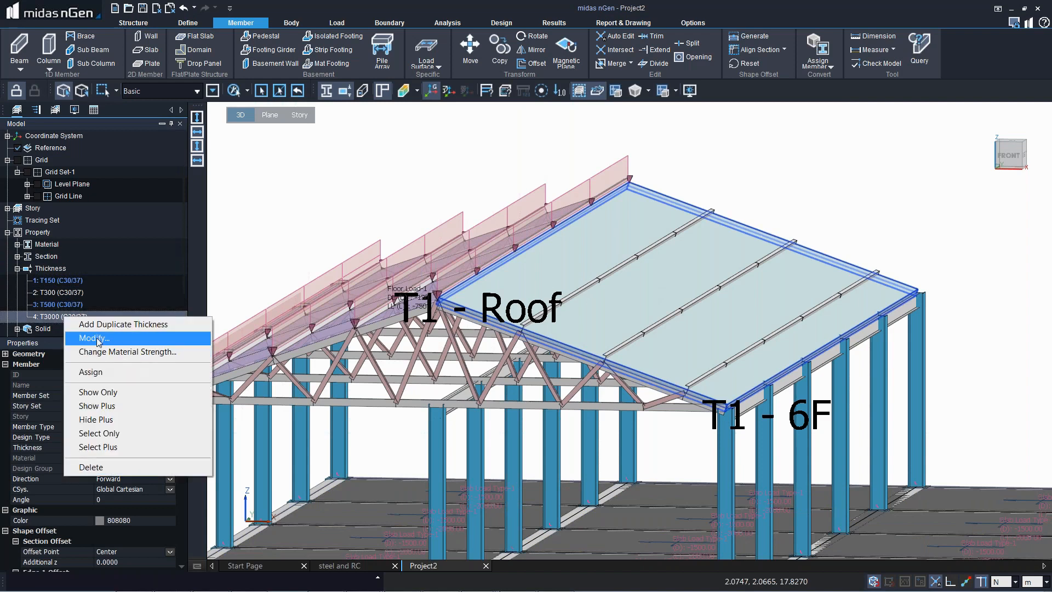
{"action": "left_click", "coordinate": [98, 340]}
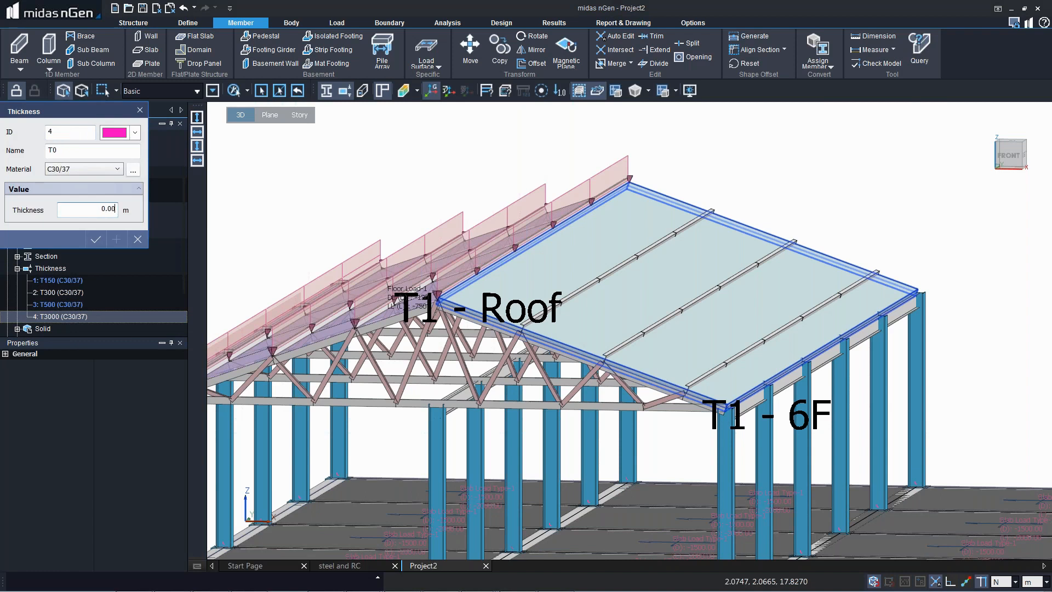
{"action": "left_click", "coordinate": [95, 240]}
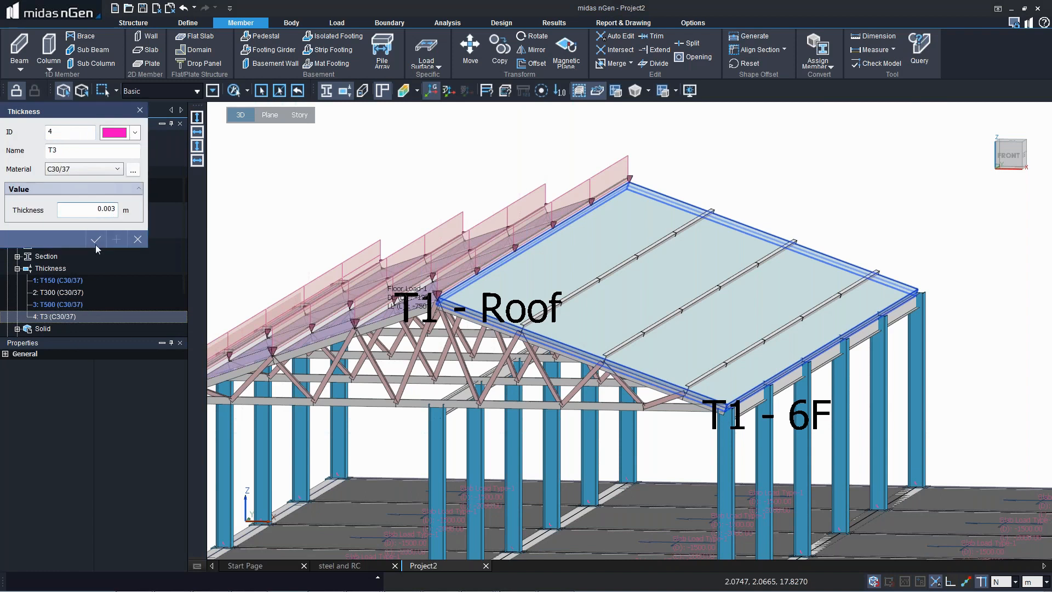
{"action": "double_click", "coordinate": [63, 317]}
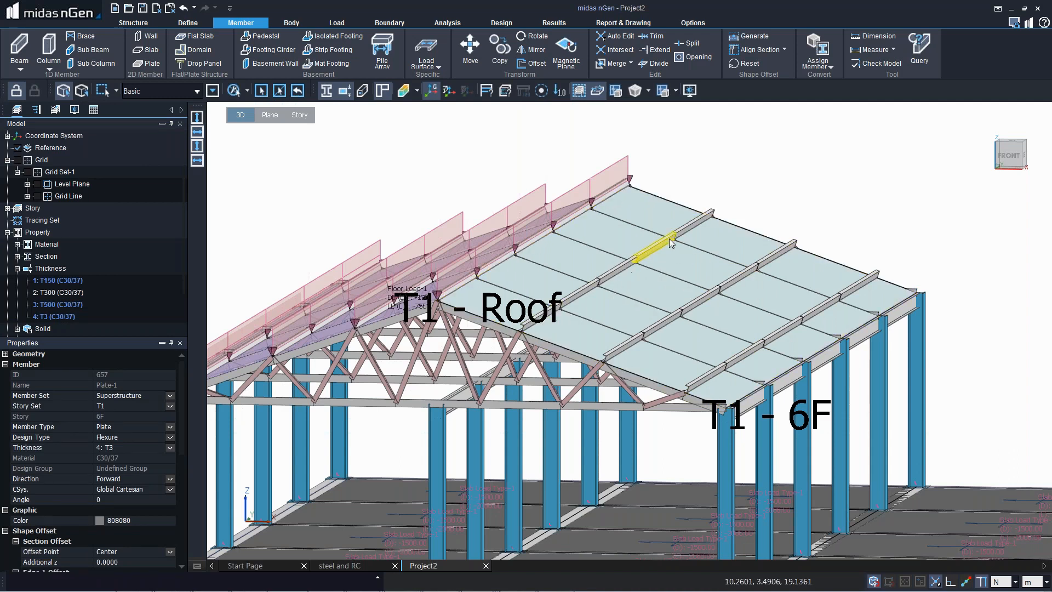
{"action": "left_click", "coordinate": [658, 63]}
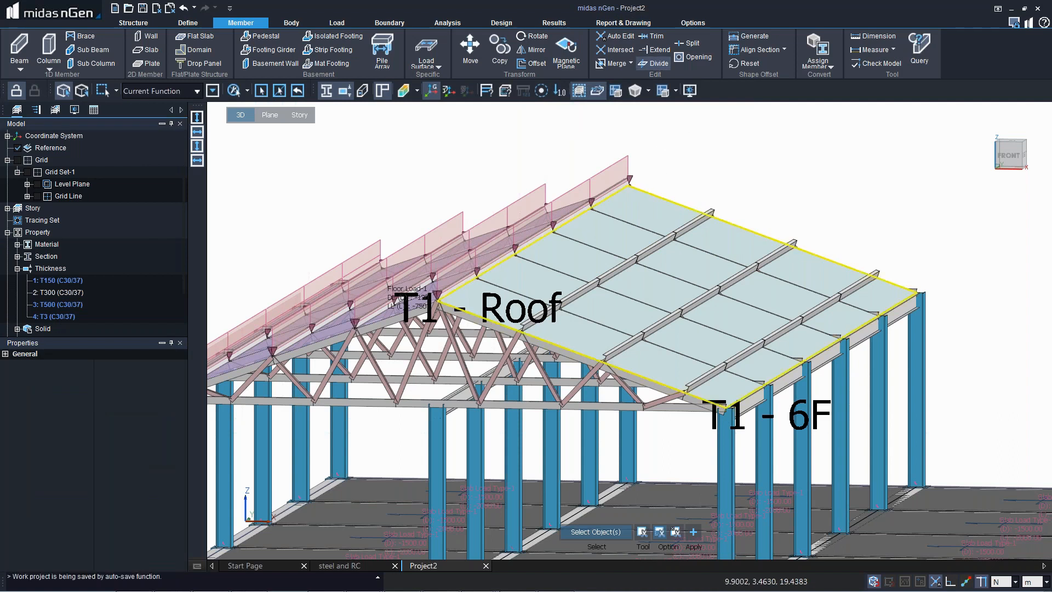
{"action": "left_click", "coordinate": [731, 124]}
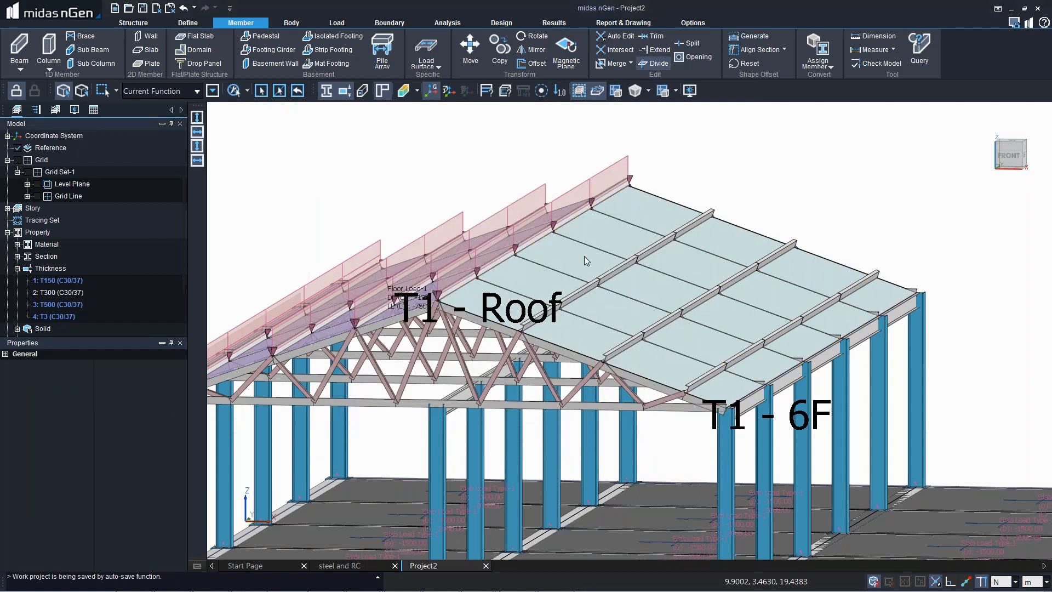
{"action": "left_click", "coordinate": [708, 403]}
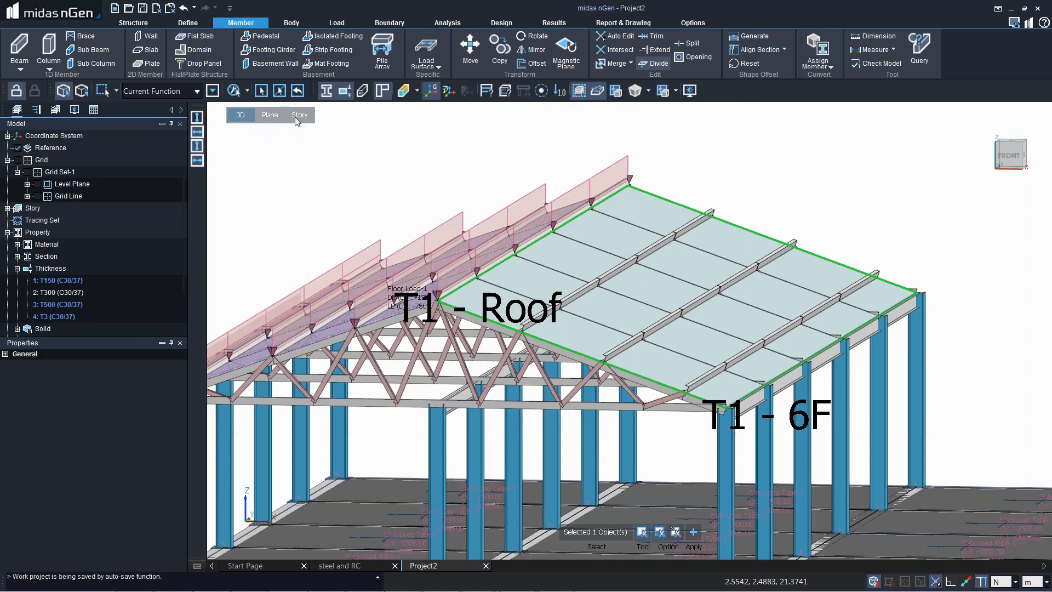
Step: Set a work plane on the plated roof slope and divide the plate along the first purlin below the ridge
{"action": "left_click", "coordinate": [266, 117]}
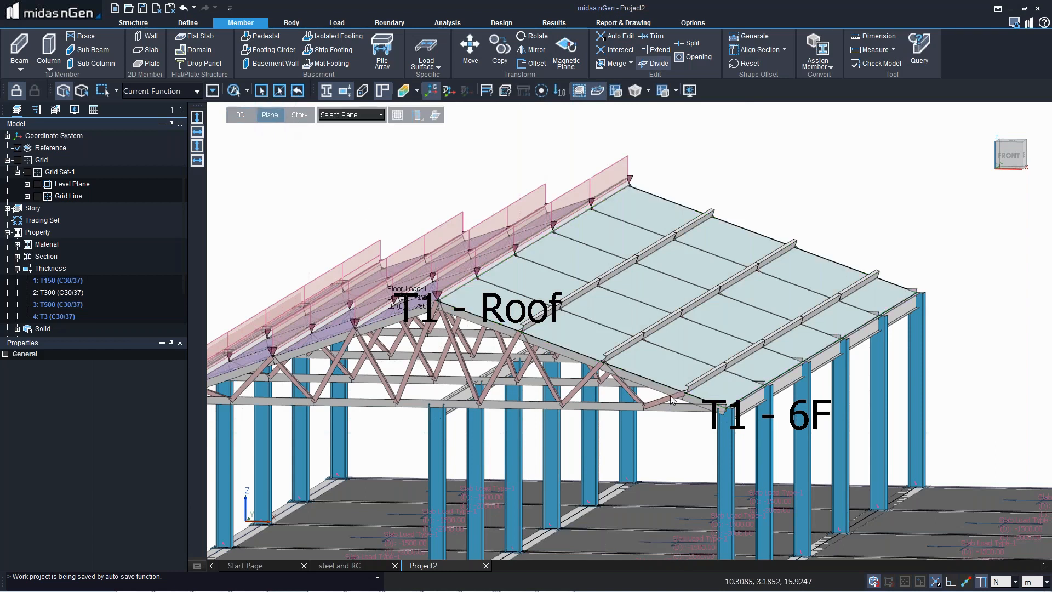
{"action": "left_click", "coordinate": [729, 435]}
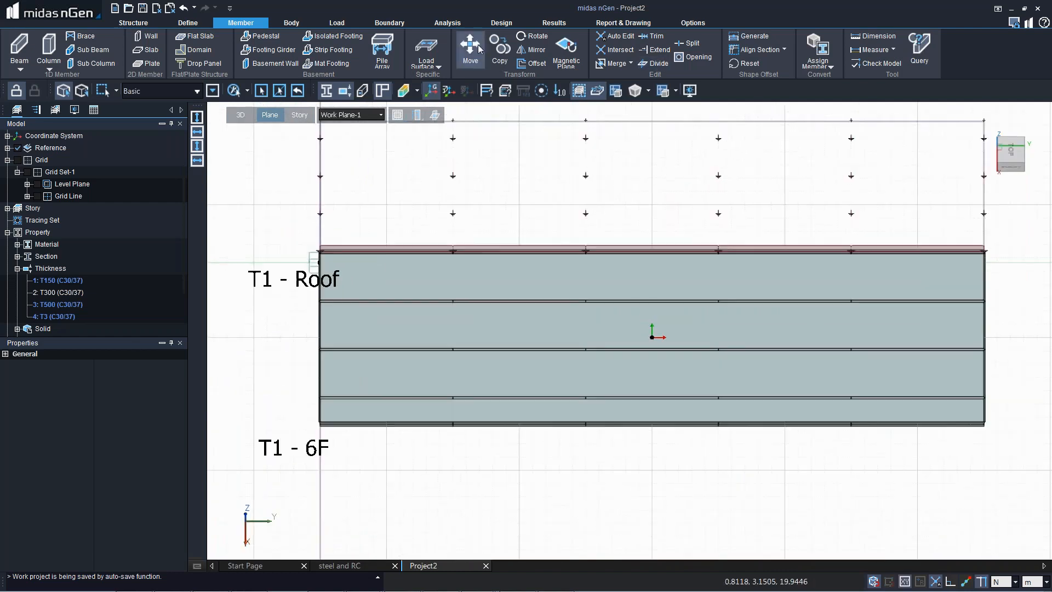
{"action": "left_click", "coordinate": [656, 63]}
{"action": "left_click", "coordinate": [609, 284]}
{"action": "left_click", "coordinate": [642, 535]}
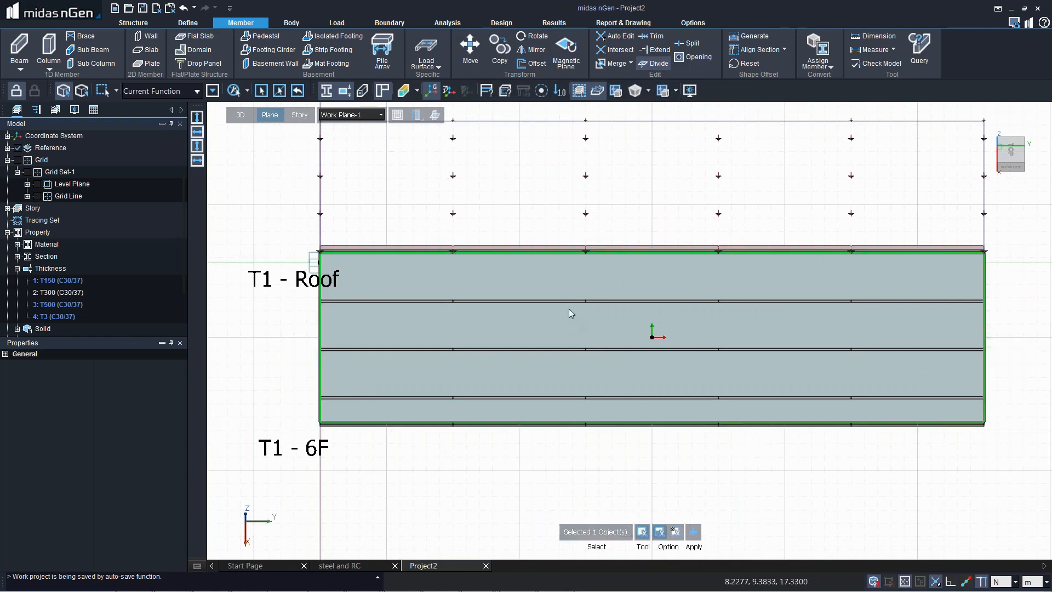
{"action": "left_click", "coordinate": [570, 301]}
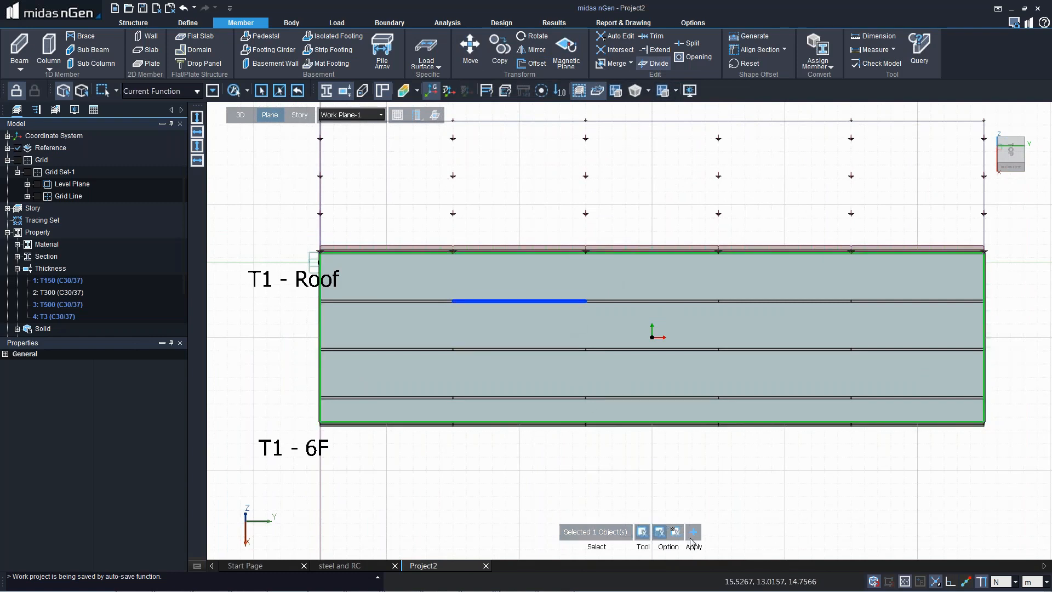
{"action": "left_click", "coordinate": [693, 533]}
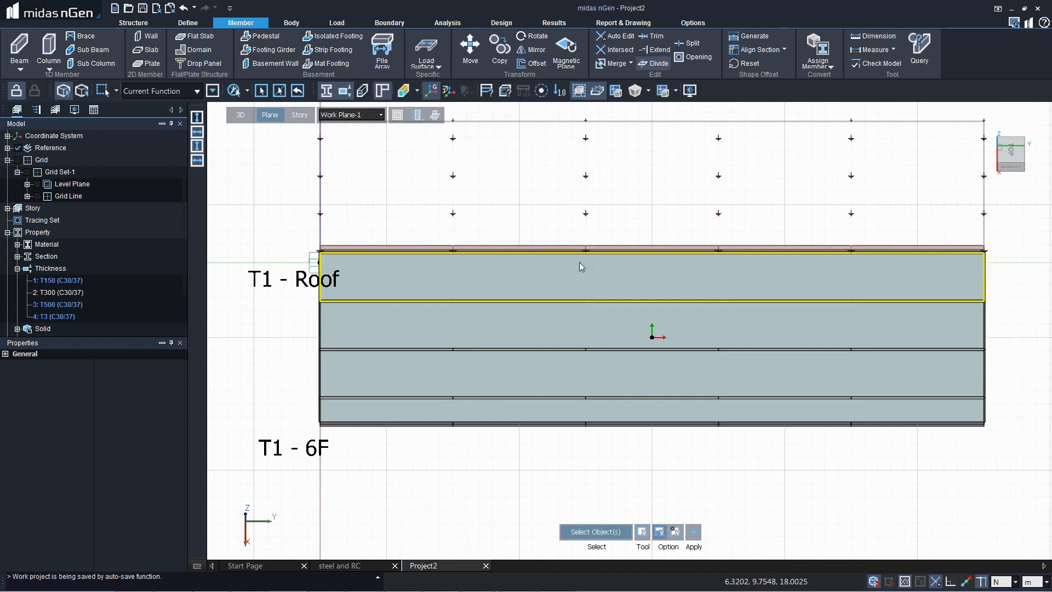
Step: Divide the remaining lower part of the roof plate along the second and third purlins below the ridge
{"action": "left_click", "coordinate": [570, 317]}
{"action": "left_click", "coordinate": [642, 531]}
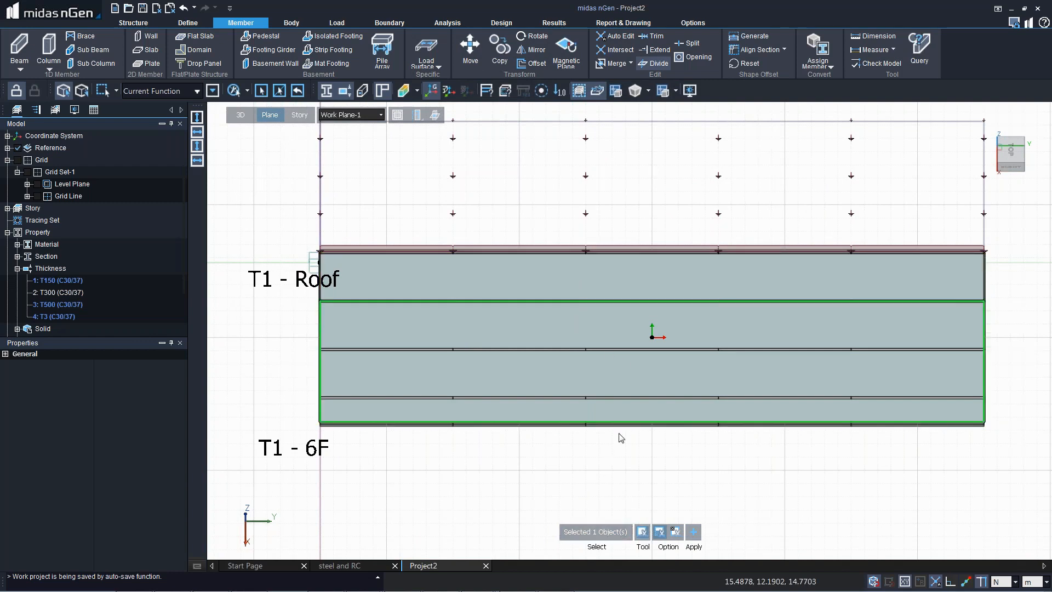
{"action": "left_click", "coordinate": [572, 350]}
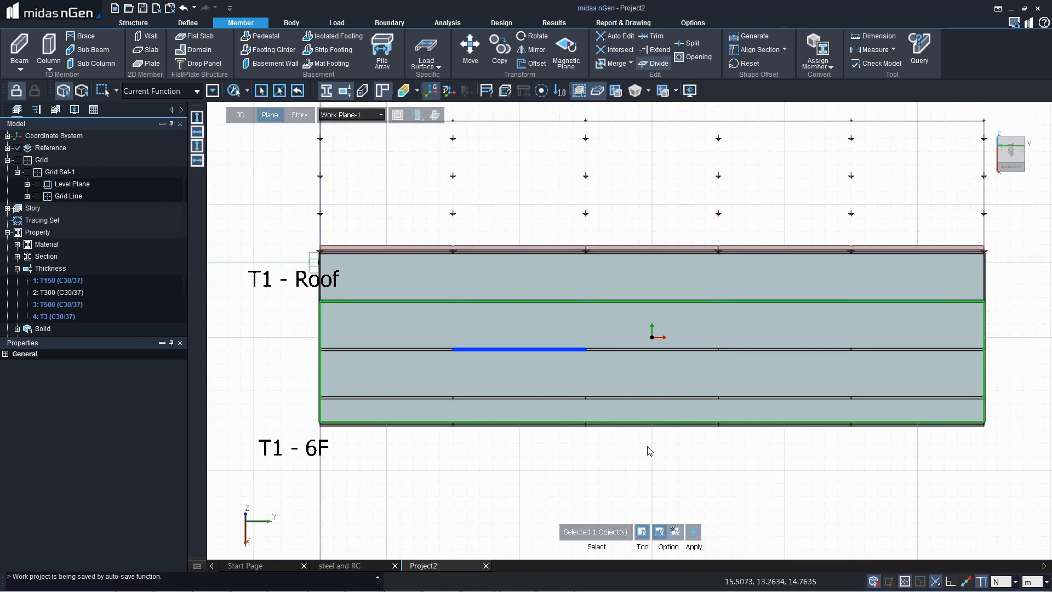
{"action": "left_click", "coordinate": [582, 375]}
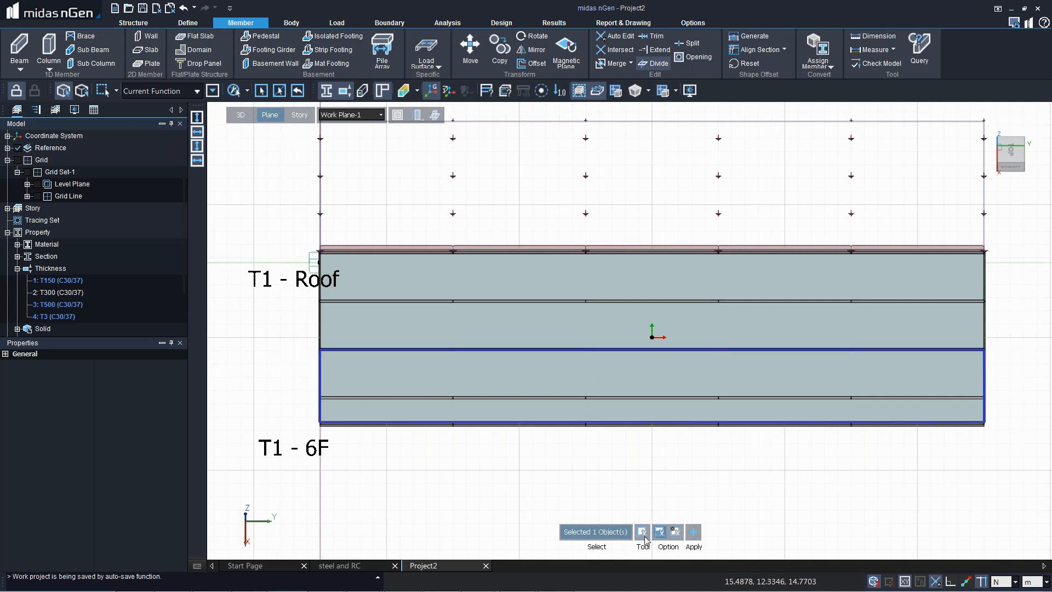
{"action": "left_click", "coordinate": [642, 532]}
{"action": "left_click", "coordinate": [569, 398]}
{"action": "left_click", "coordinate": [693, 533]}
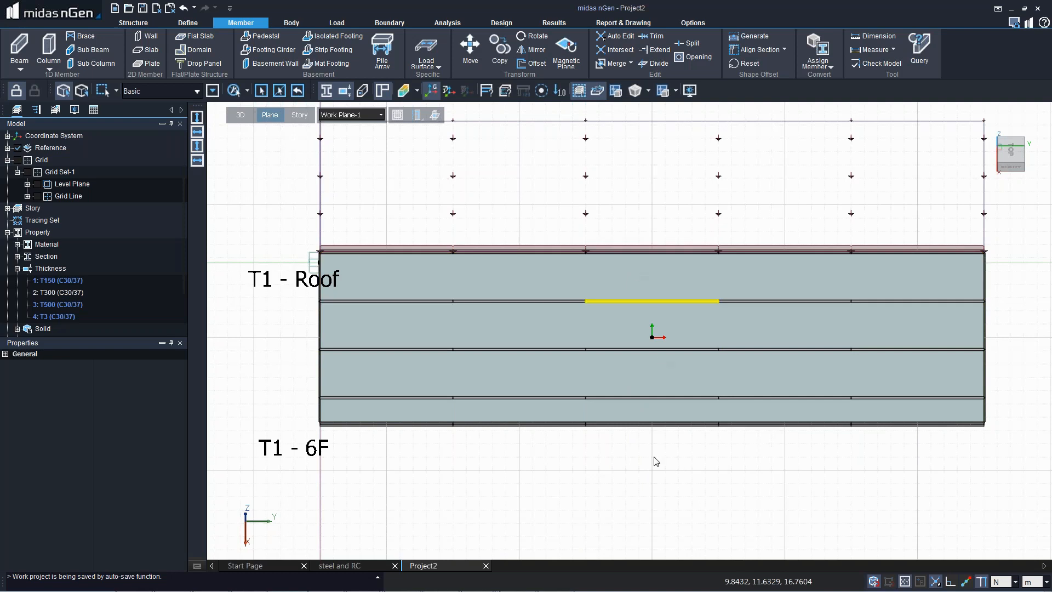
Step: Show the whole building in 3D again and view the divided roof plate from an angle
{"action": "mouse_move", "coordinate": [652, 466]}
{"action": "middle_mouse_down"}
{"action": "mouse_move", "coordinate": [662, 282]}
{"action": "mouse_move", "coordinate": [639, 477]}
{"action": "middle_mouse_up"}
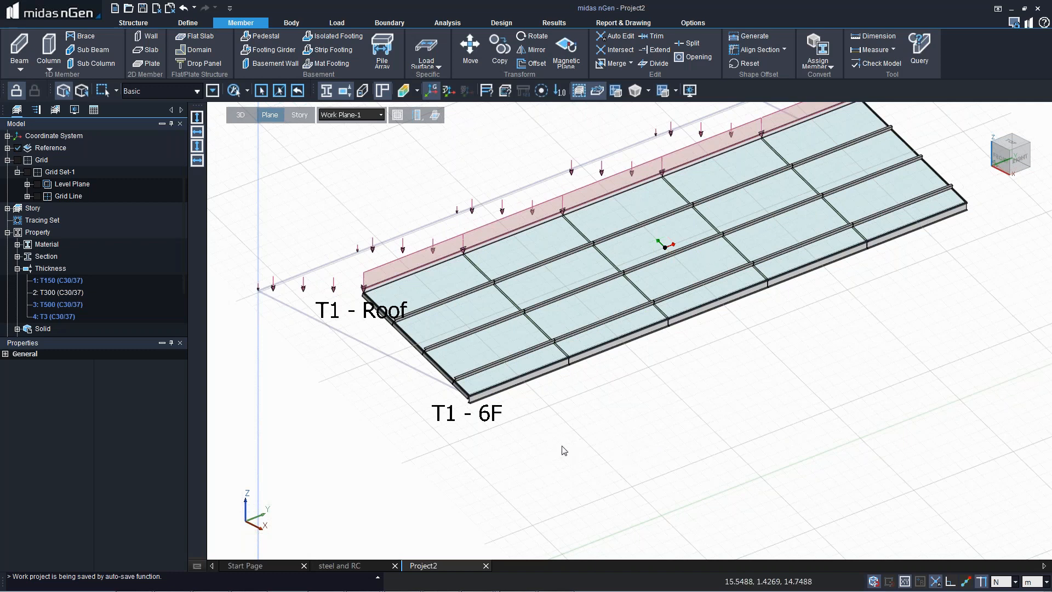
{"action": "middle_click_drag", "start_coordinate": [564, 450], "coordinate": [478, 274]}
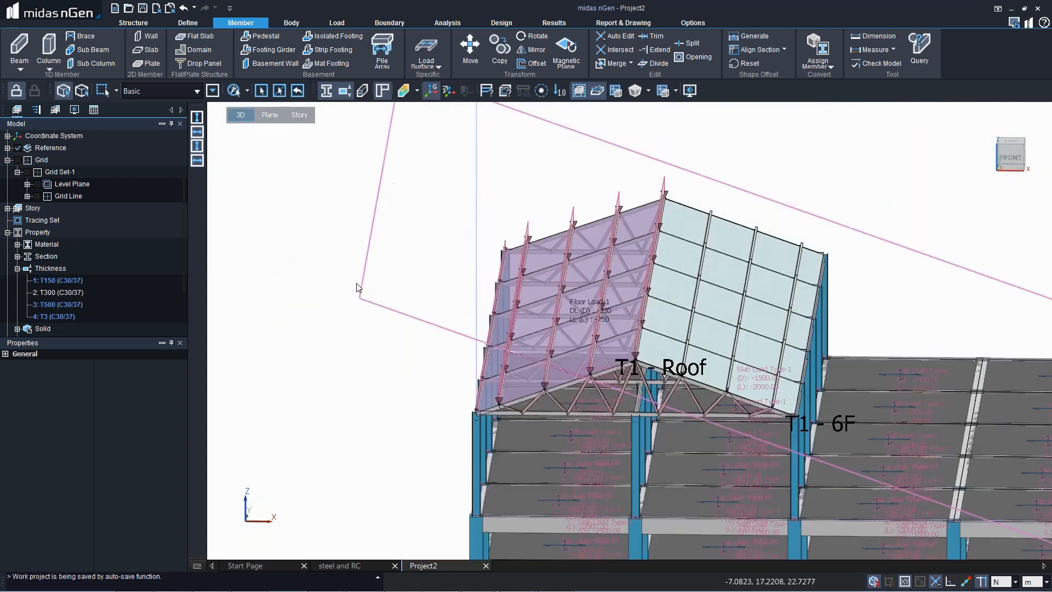
Step: Hide all reference tools and all labels in the 3D view of the building
{"action": "middle_click", "coordinate": [350, 282]}
{"action": "left_click", "coordinate": [339, 279]}
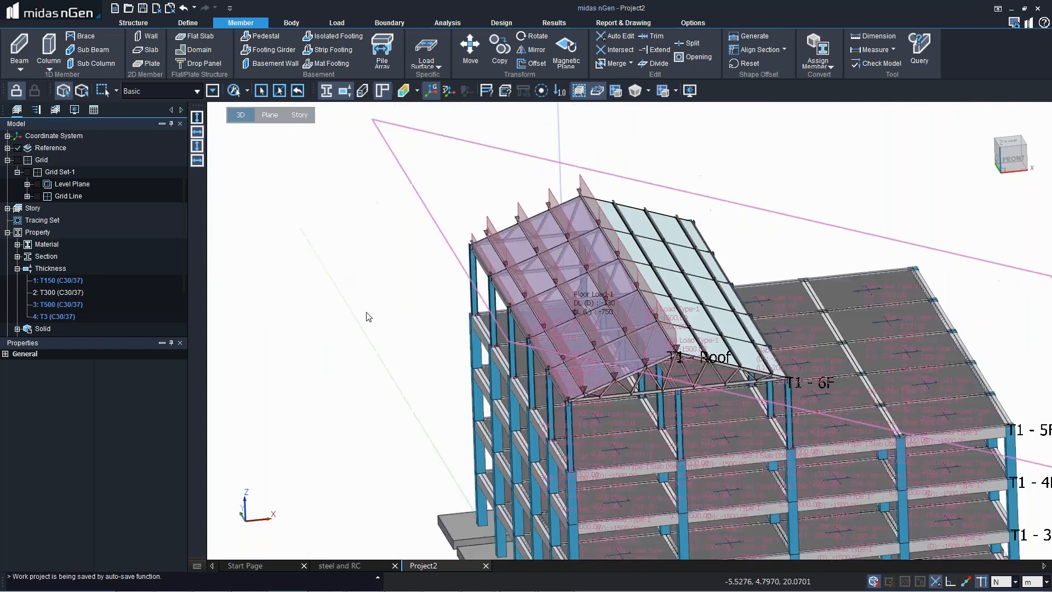
{"action": "right_click", "coordinate": [389, 299]}
{"action": "left_click", "coordinate": [429, 353]}
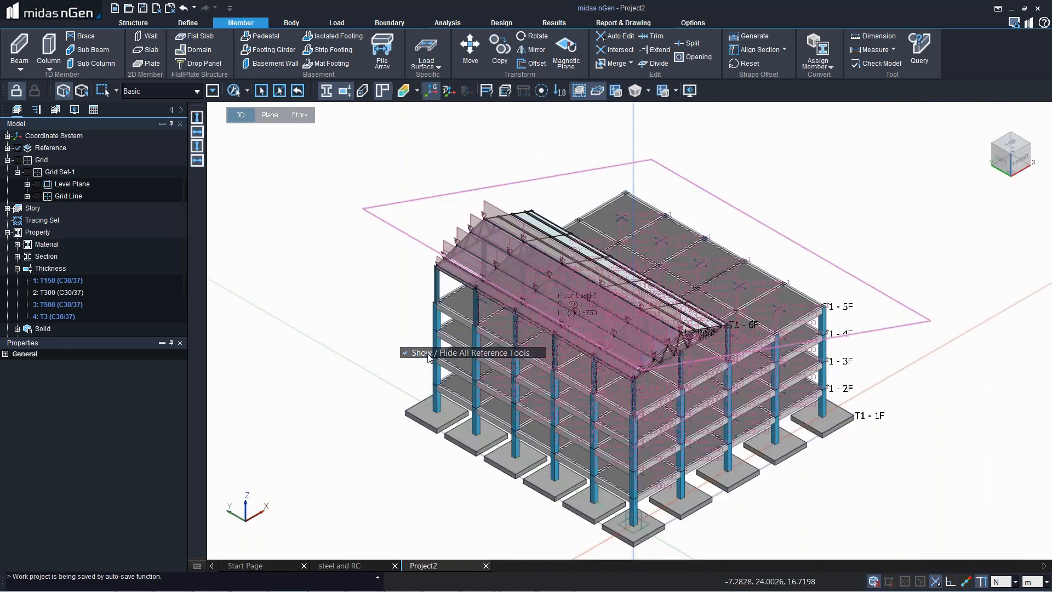
{"action": "right_click", "coordinate": [389, 311]}
{"action": "left_click", "coordinate": [455, 393]}
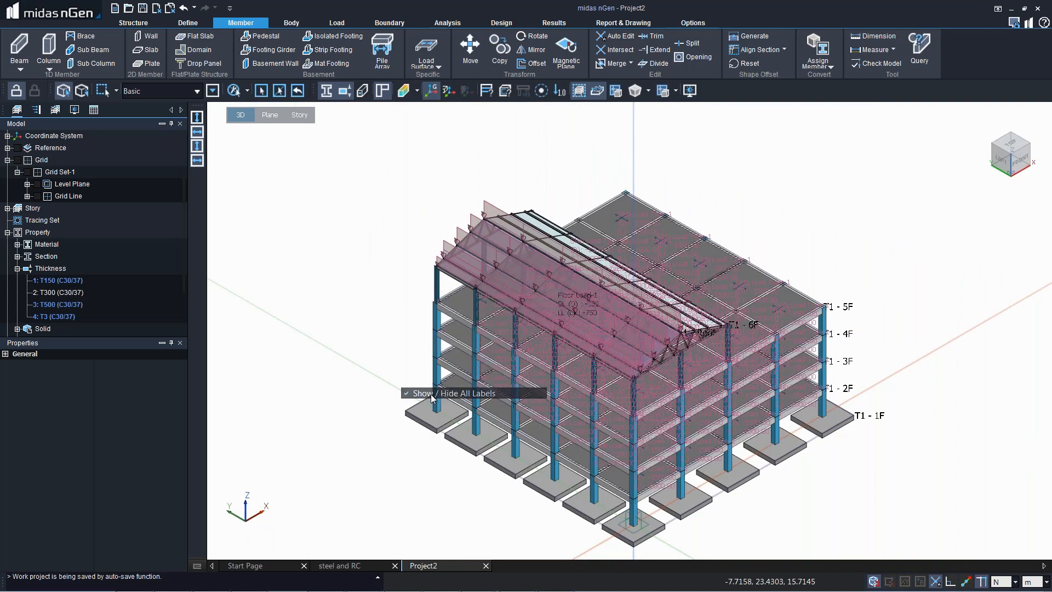
{"action": "middle_click_drag", "start_coordinate": [552, 353], "coordinate": [584, 326]}
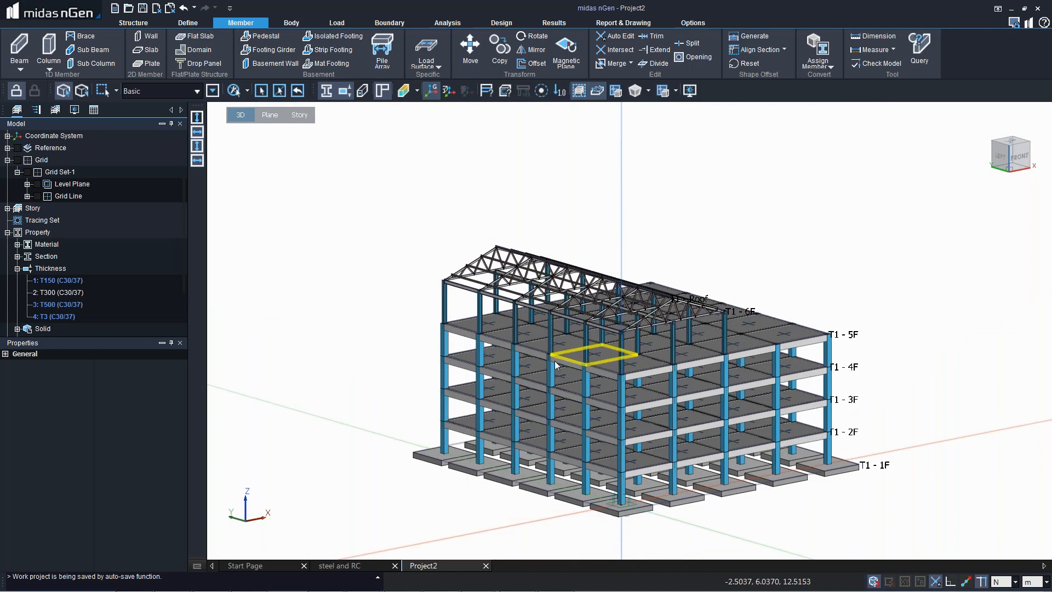
Step: Start assigning a story wind load and add an EN1991:2005 building design wind load function for it
{"action": "left_click", "coordinate": [323, 23]}
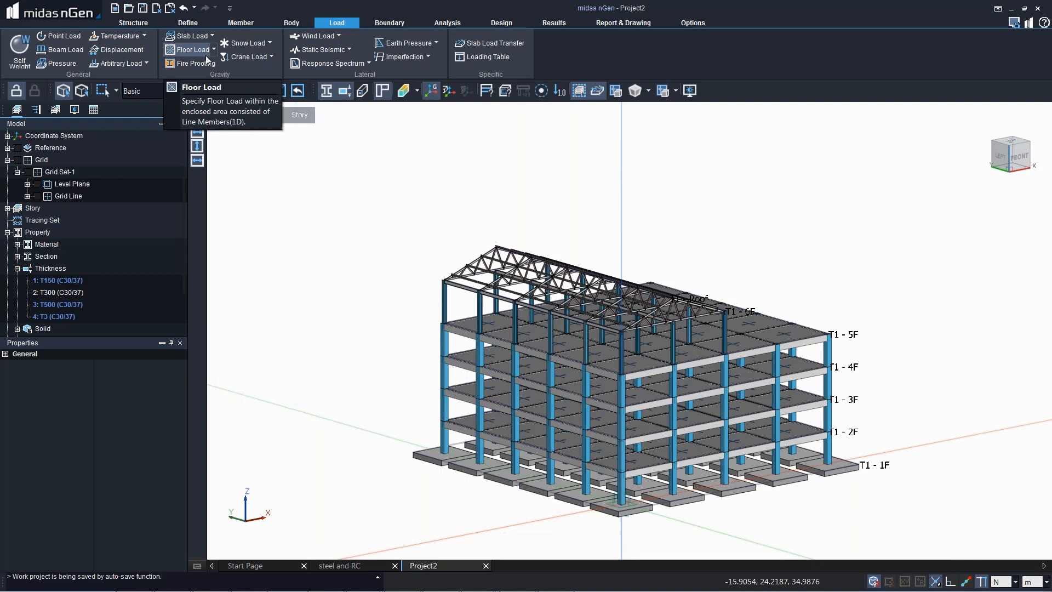
{"action": "left_click", "coordinate": [304, 36]}
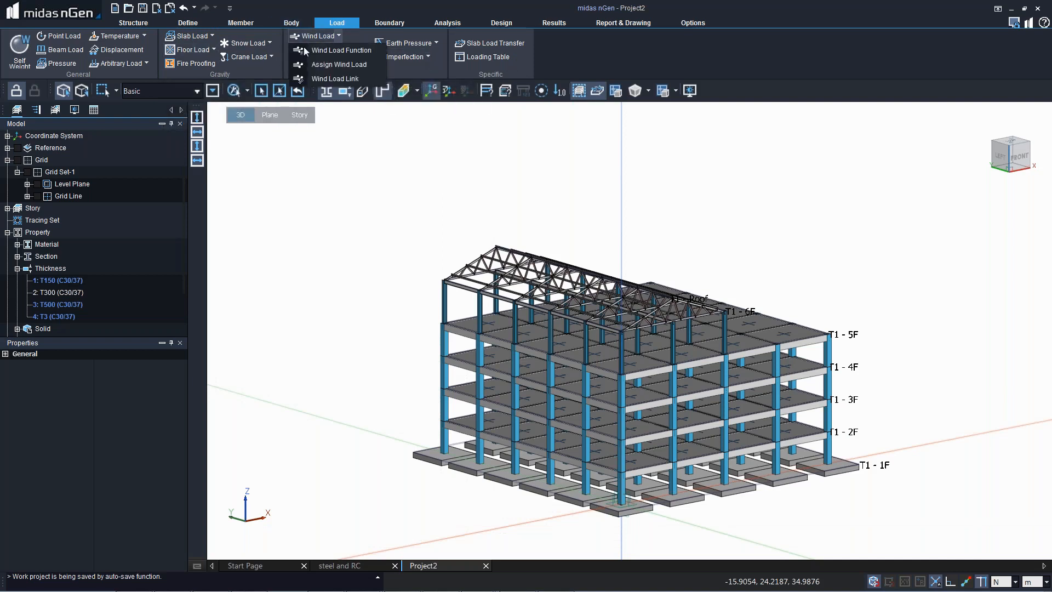
{"action": "left_click", "coordinate": [338, 64]}
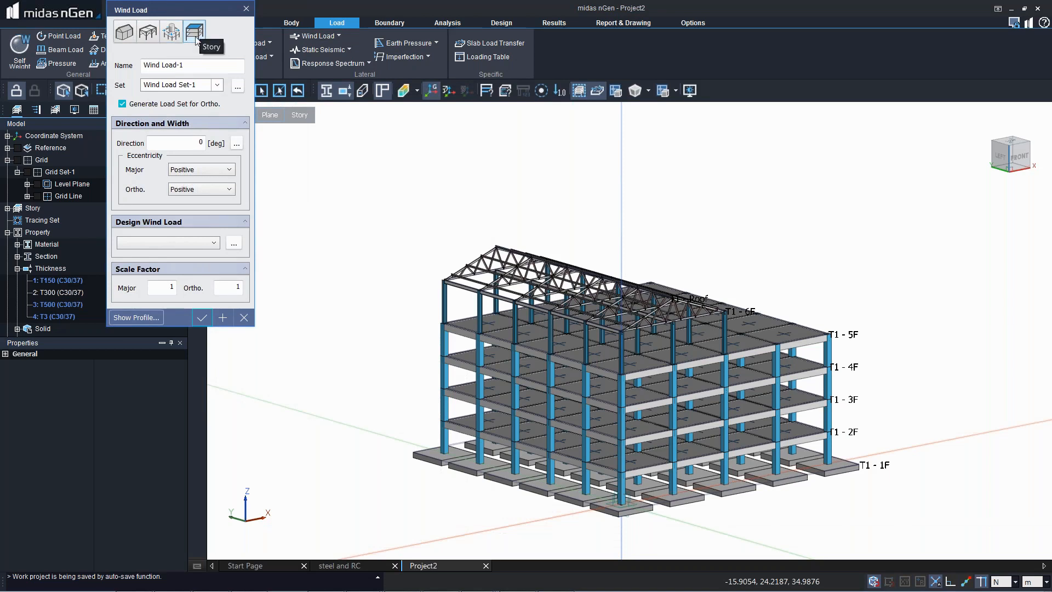
{"action": "left_click", "coordinate": [233, 242]}
{"action": "left_click", "coordinate": [234, 218]}
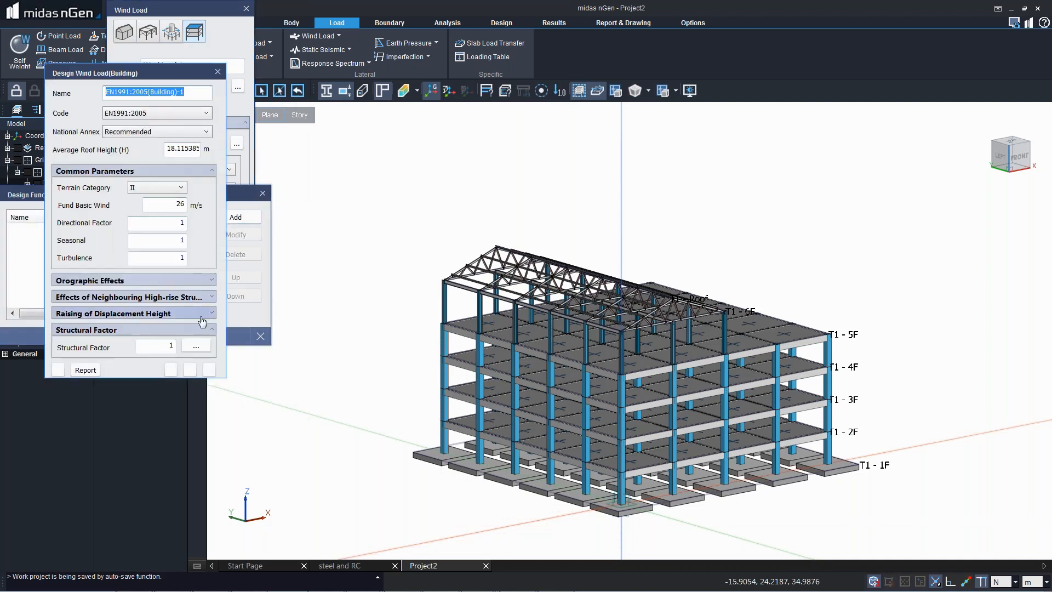
{"action": "left_click", "coordinate": [171, 370]}
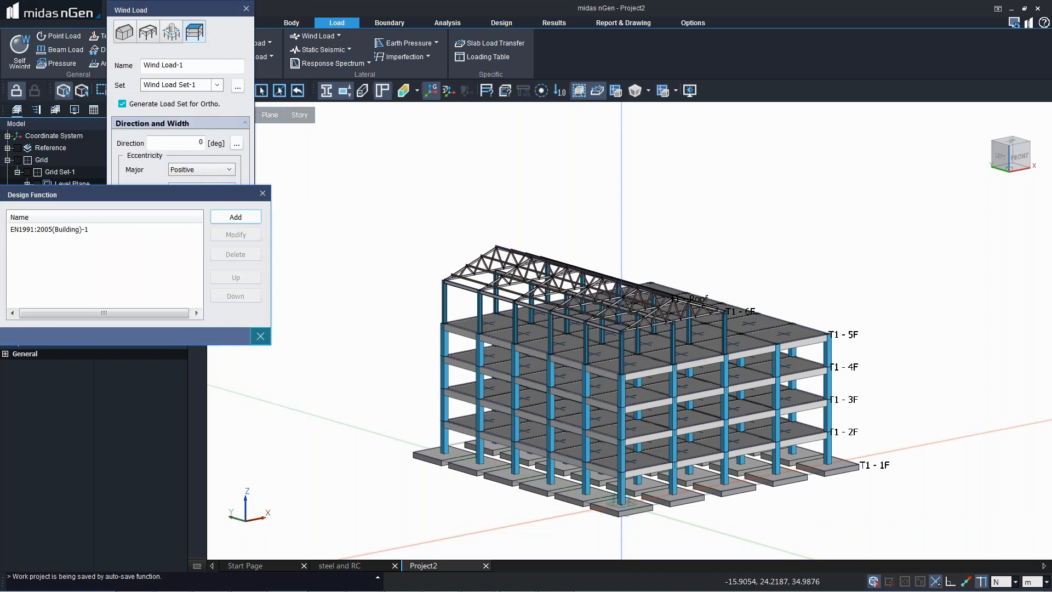
{"action": "left_click", "coordinate": [260, 336]}
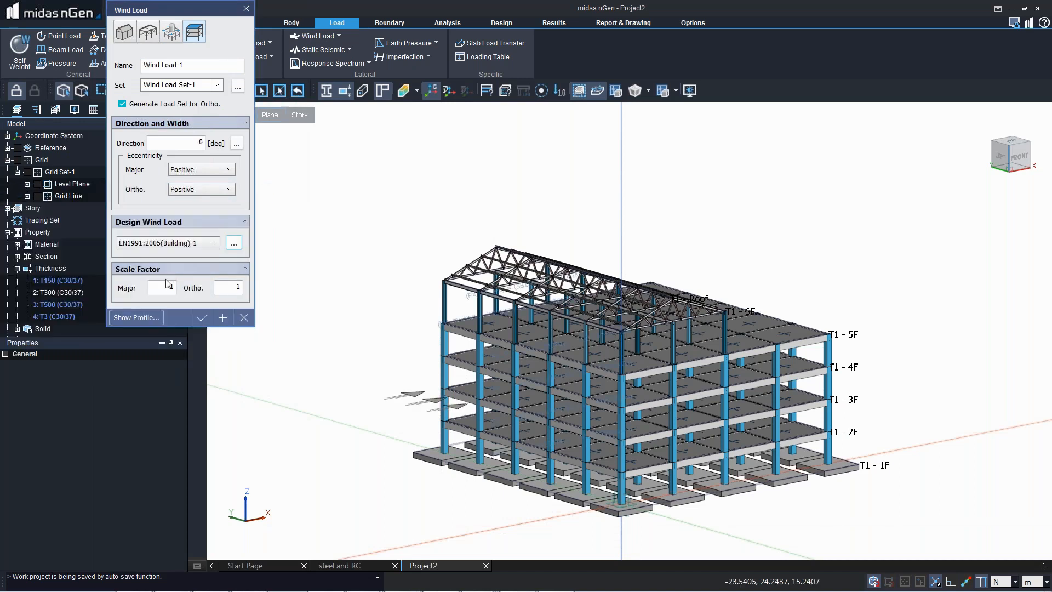
Step: Review the story force profile of the wind load and assign the load with its orthogonal set
{"action": "left_click", "coordinate": [136, 317]}
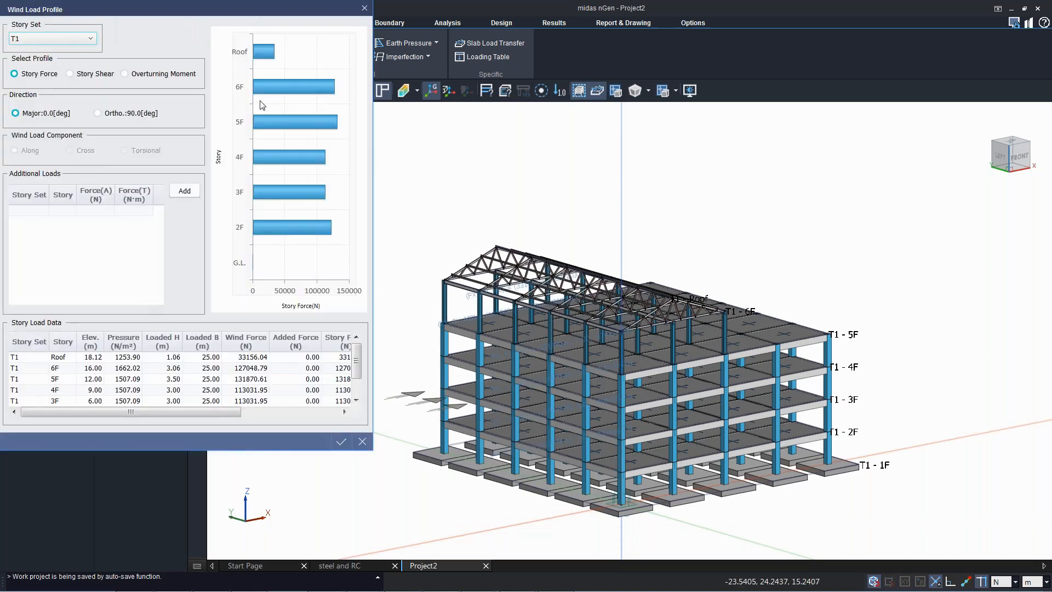
{"action": "left_click", "coordinate": [341, 440]}
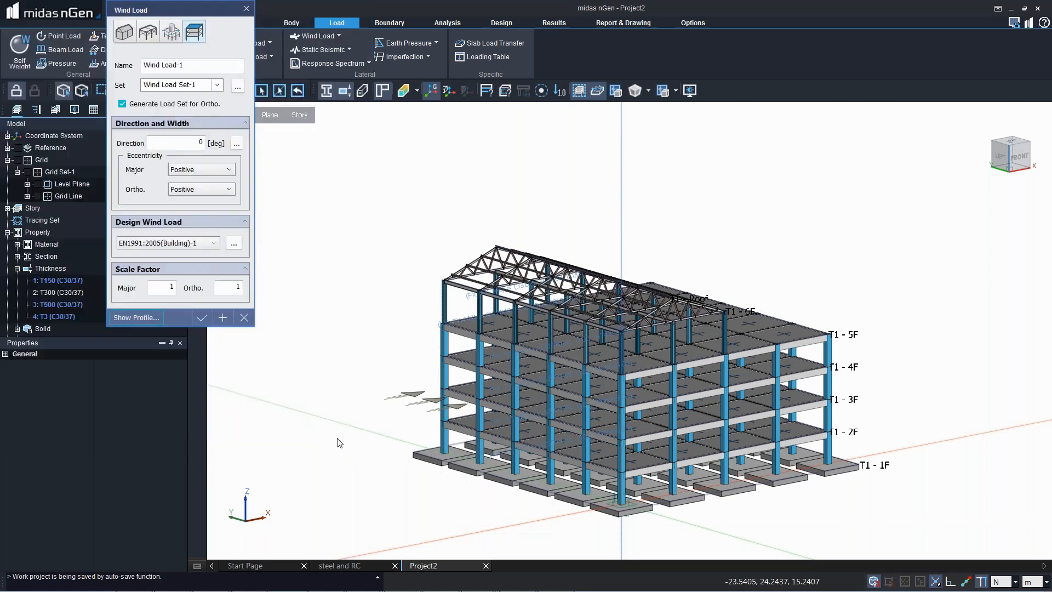
{"action": "left_click", "coordinate": [202, 321]}
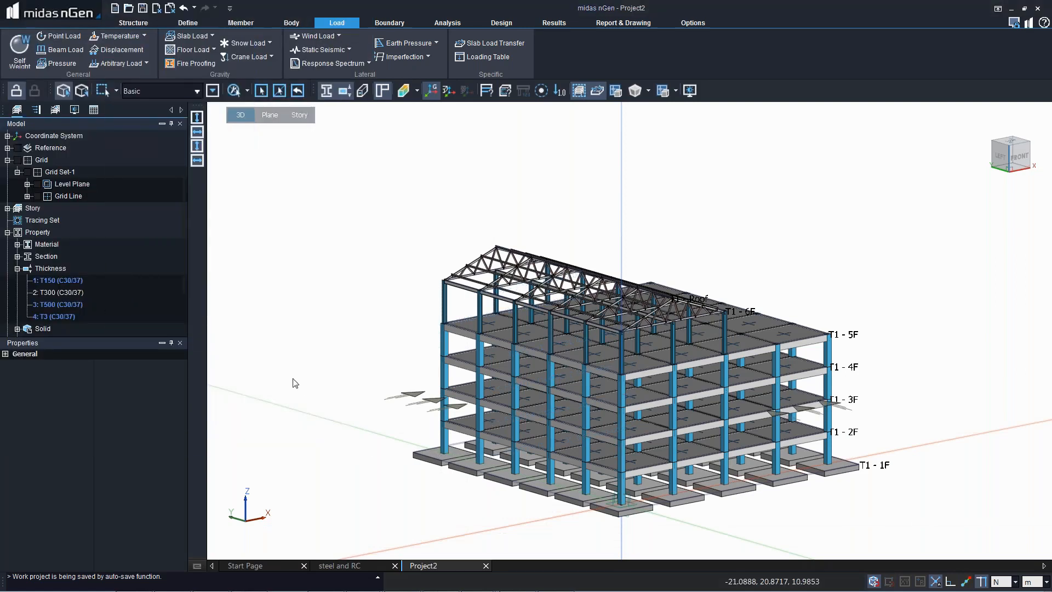
Step: For a new soil support, add a soil spring property using the Joseph E.Bowles method with an allowable soil stress of 230000 N/m²
{"action": "left_click", "coordinate": [392, 22]}
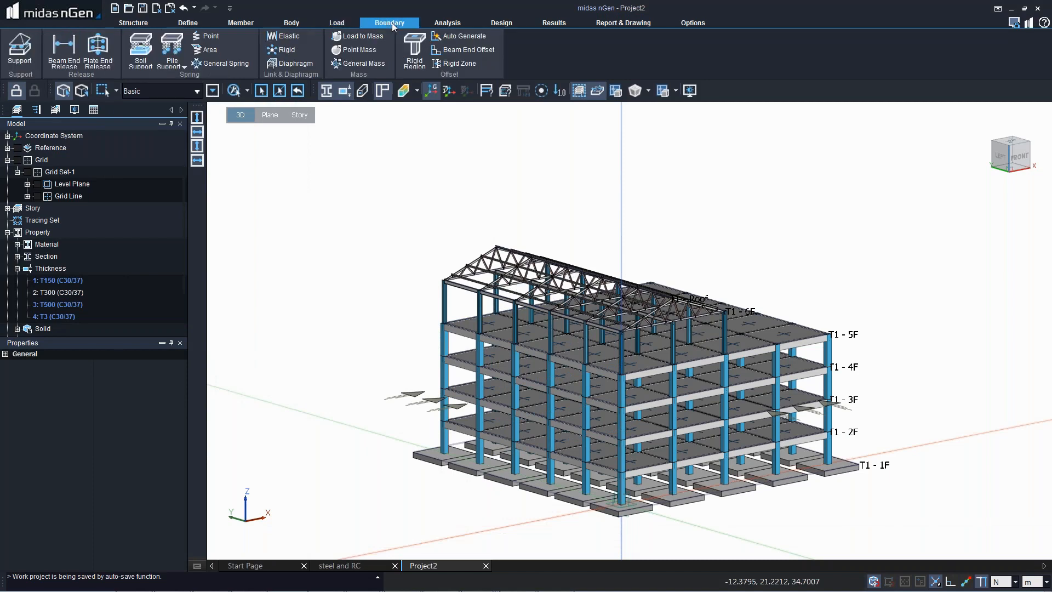
{"action": "left_click", "coordinate": [134, 56]}
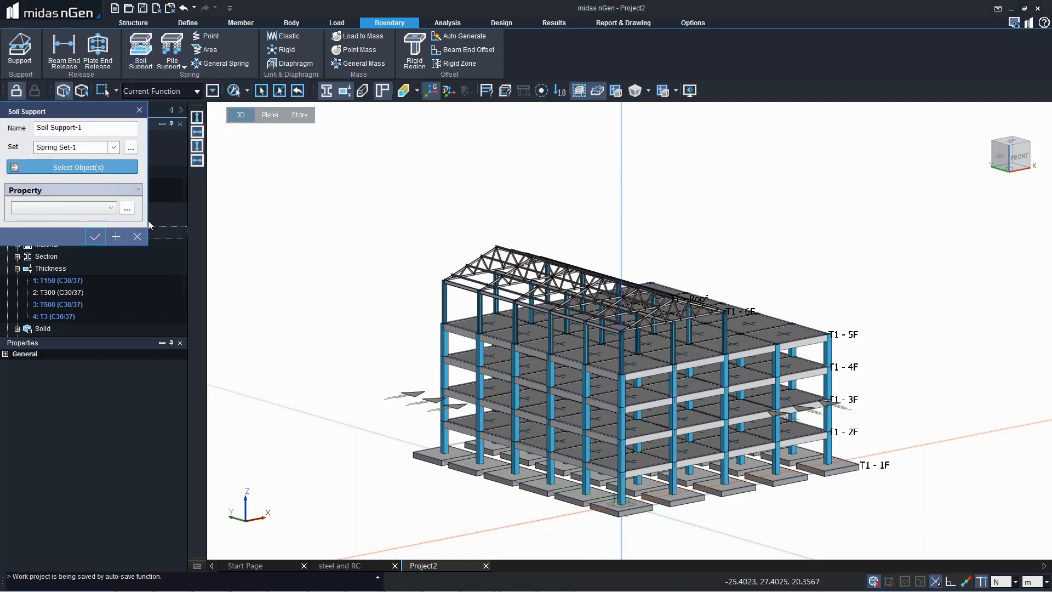
{"action": "left_click", "coordinate": [128, 209]}
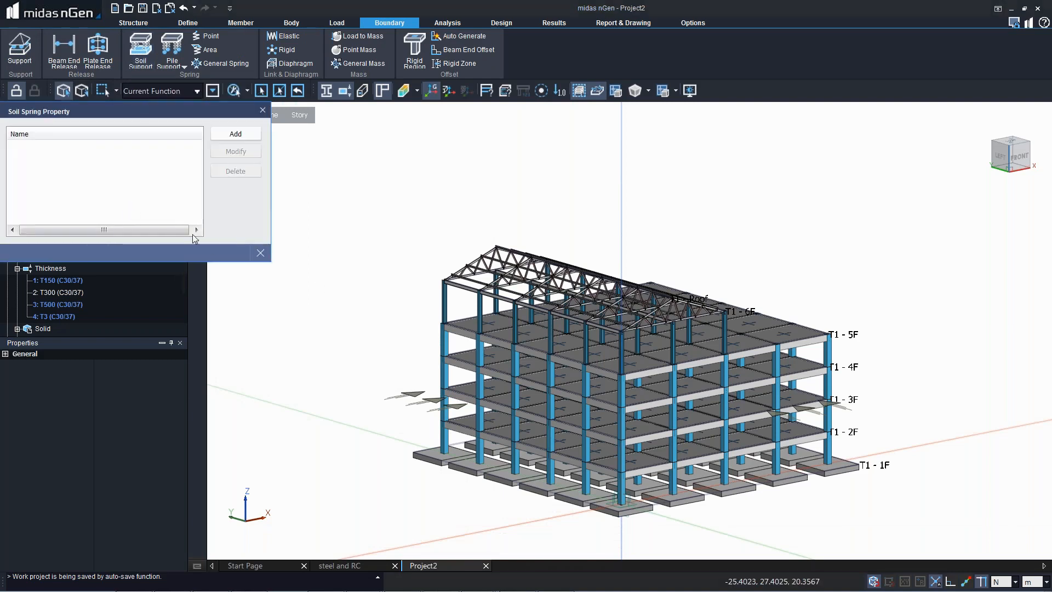
{"action": "left_click", "coordinate": [235, 136]}
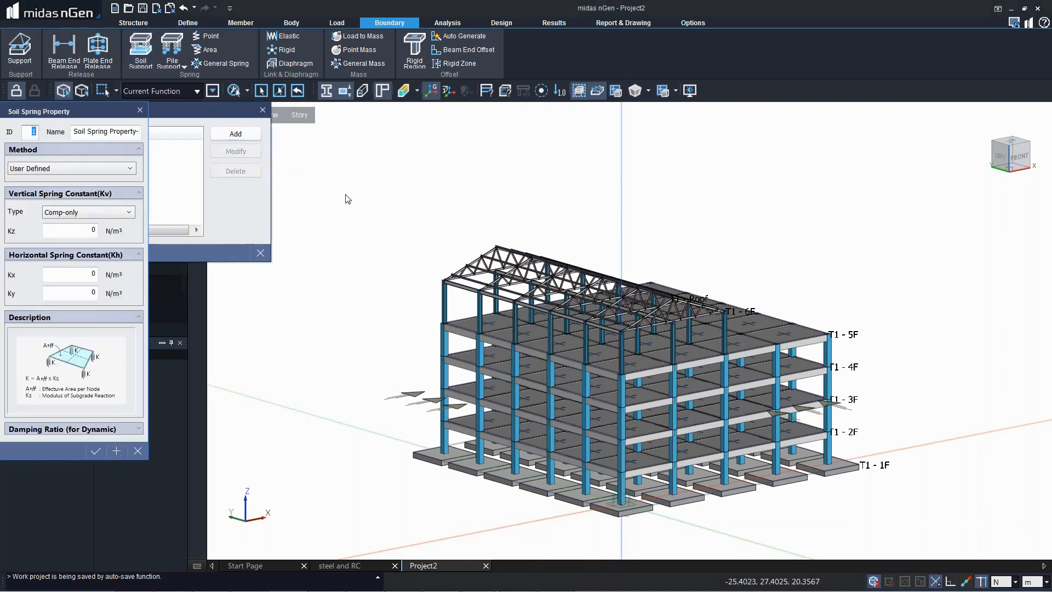
{"action": "left_click", "coordinate": [63, 171]}
{"action": "left_click", "coordinate": [61, 189]}
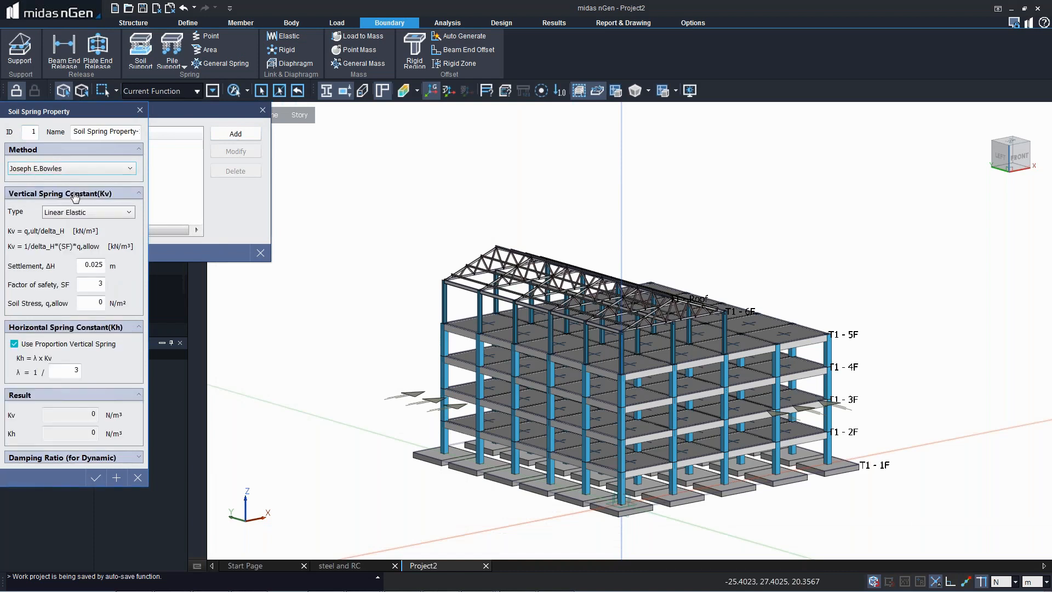
{"action": "left_click", "coordinate": [106, 302]}
{"action": "type", "text": "230000"}
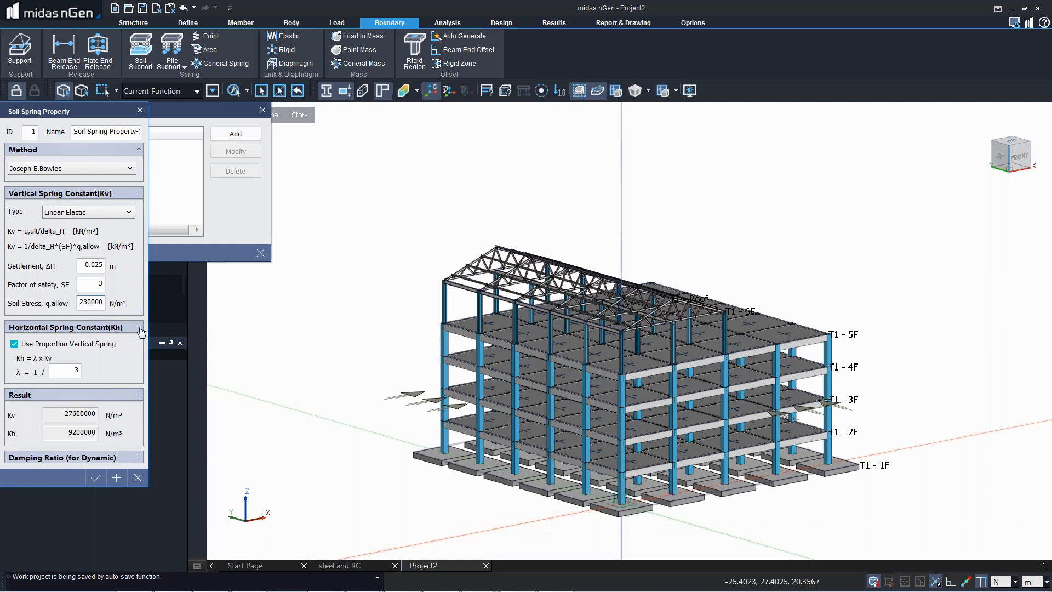
{"action": "left_click", "coordinate": [96, 478]}
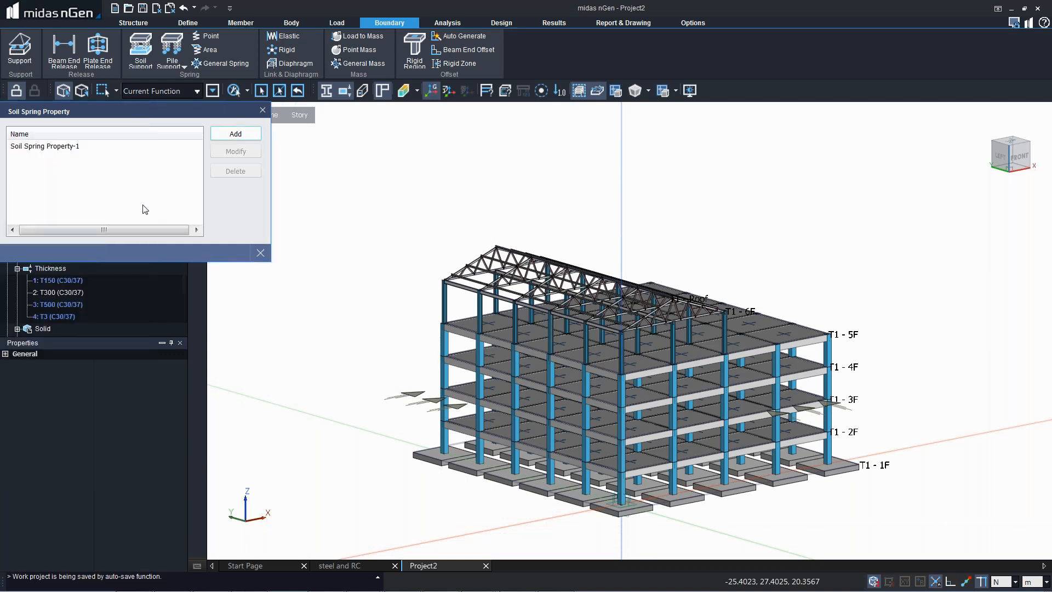
Step: Assign Soil Support-1 in Spring Set-1 with Soil Spring Property-1 to all the isolated footings at the base level
{"action": "left_click", "coordinate": [262, 252]}
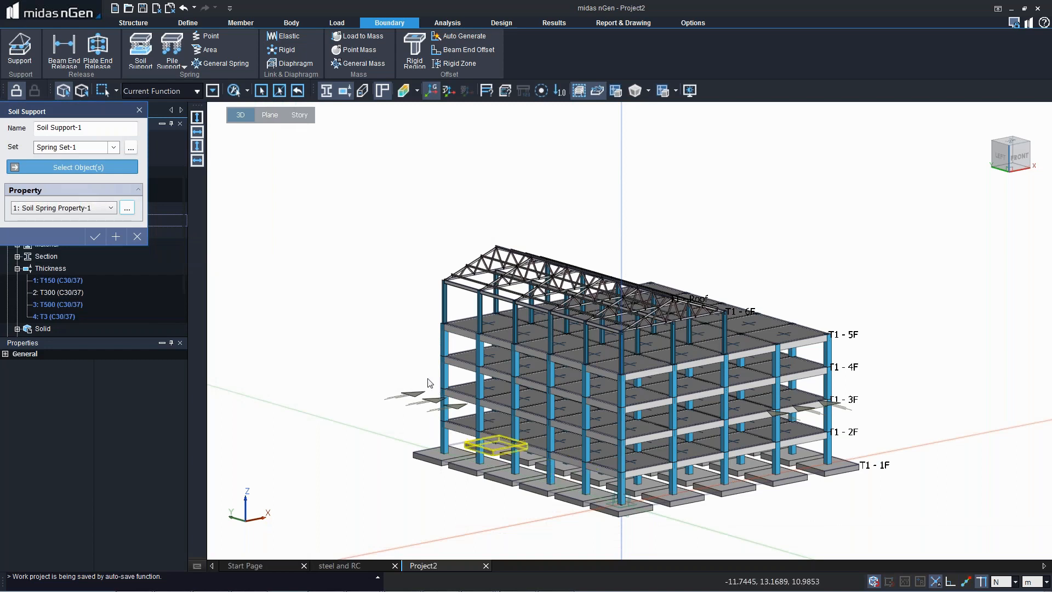
{"action": "middle_click_drag", "start_coordinate": [430, 383], "coordinate": [419, 389]}
{"action": "key", "text": "ctrl+f"}
{"action": "left_click_drag", "start_coordinate": [324, 470], "coordinate": [829, 501]}
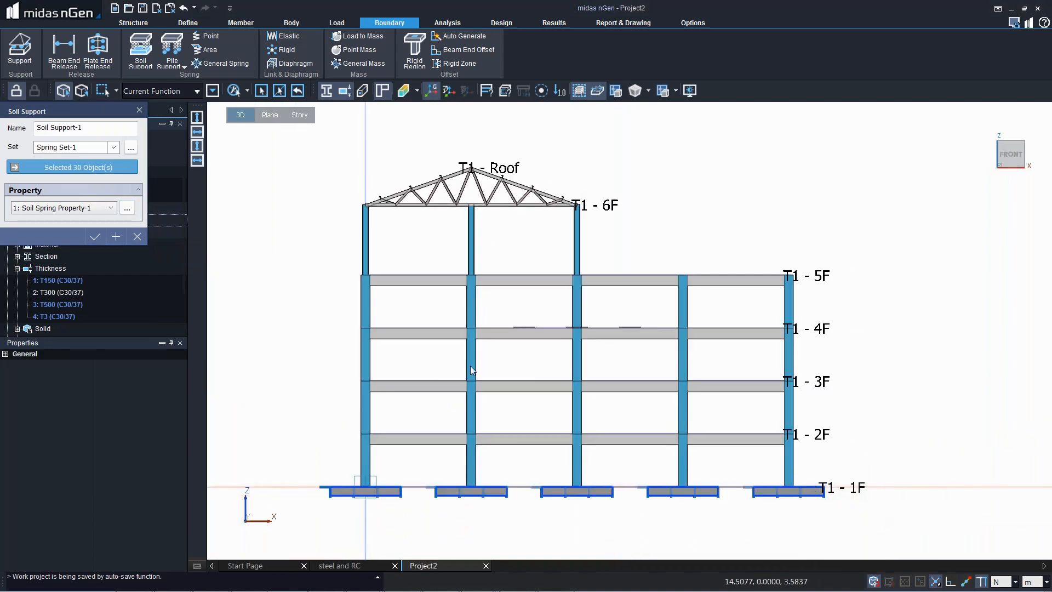
{"action": "left_click", "coordinate": [115, 239]}
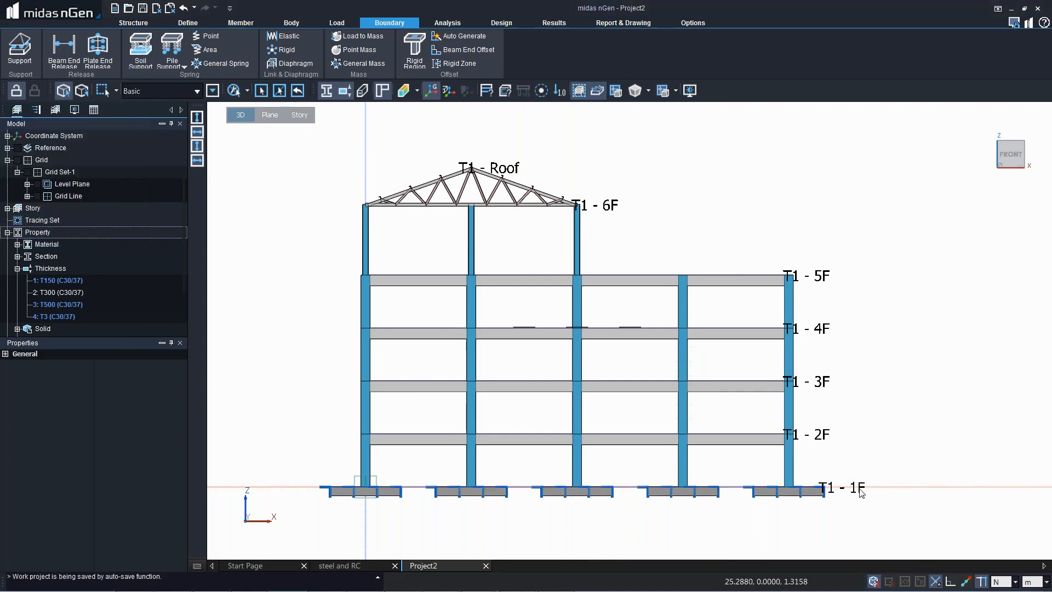
Step: Set the force unit to kN
{"action": "left_click", "coordinate": [1007, 581]}
{"action": "left_click", "coordinate": [1000, 529]}
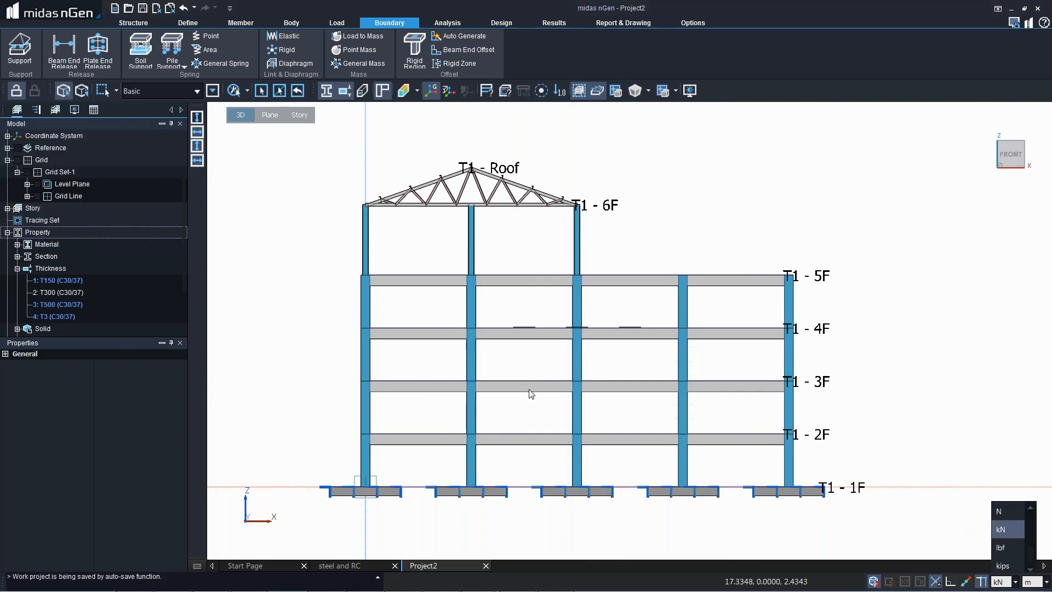
{"action": "middle_click_drag", "start_coordinate": [383, 309], "coordinate": [539, 367]}
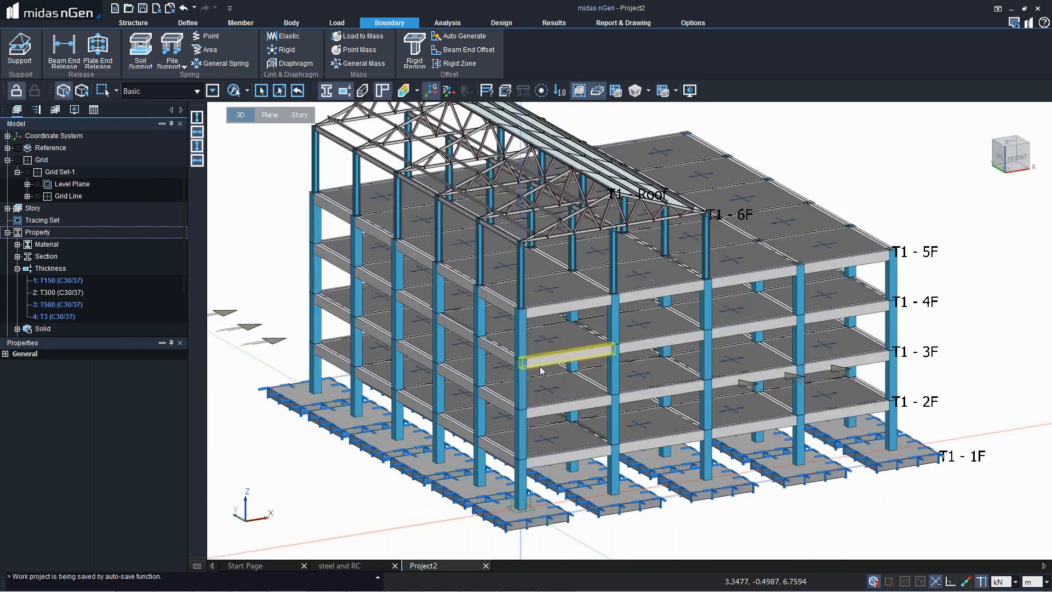
{"action": "scroll", "coordinate": [539, 367], "scroll_direction": "down", "scroll_amount": 2}
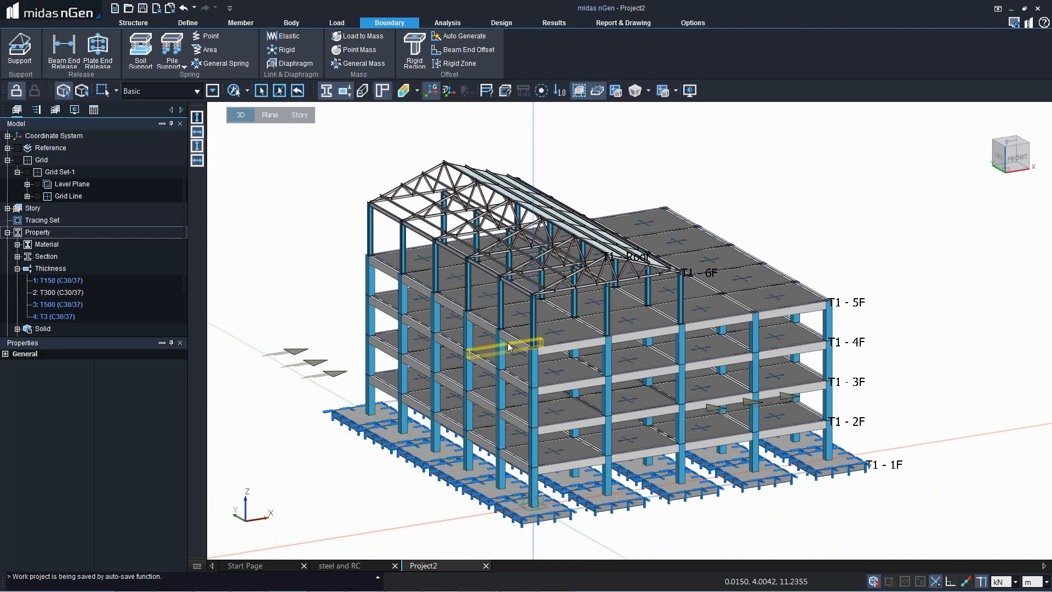
Step: Create a rigid region by column section at the bottom of all first-storey columns, with all six rigid link degrees of freedom enabled
{"action": "left_click", "coordinate": [415, 49]}
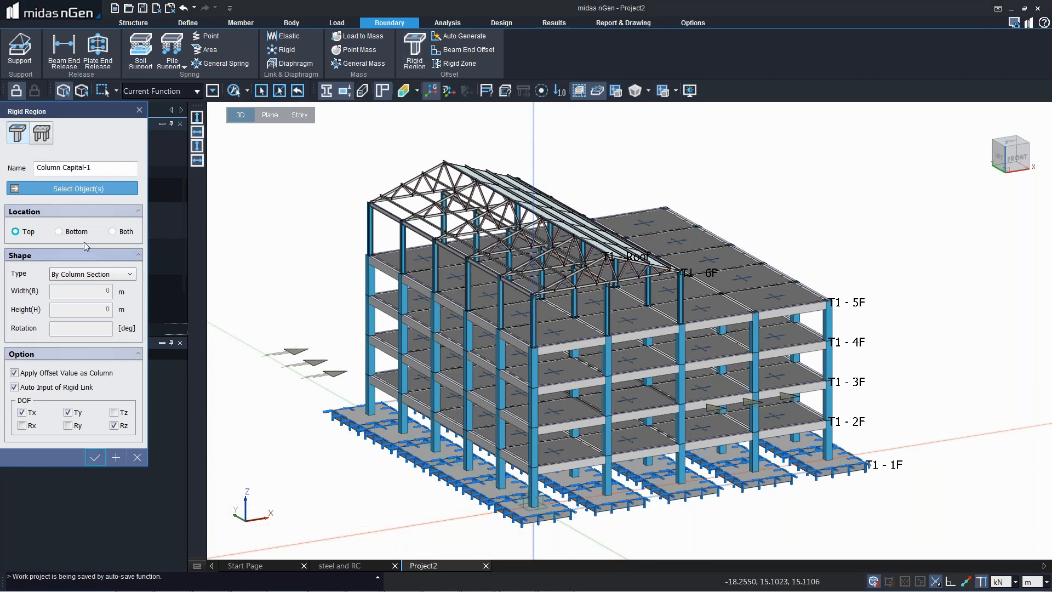
{"action": "right_click", "coordinate": [314, 330]}
{"action": "left_click", "coordinate": [313, 342]}
{"action": "left_click_drag", "start_coordinate": [848, 469], "coordinate": [318, 455]}
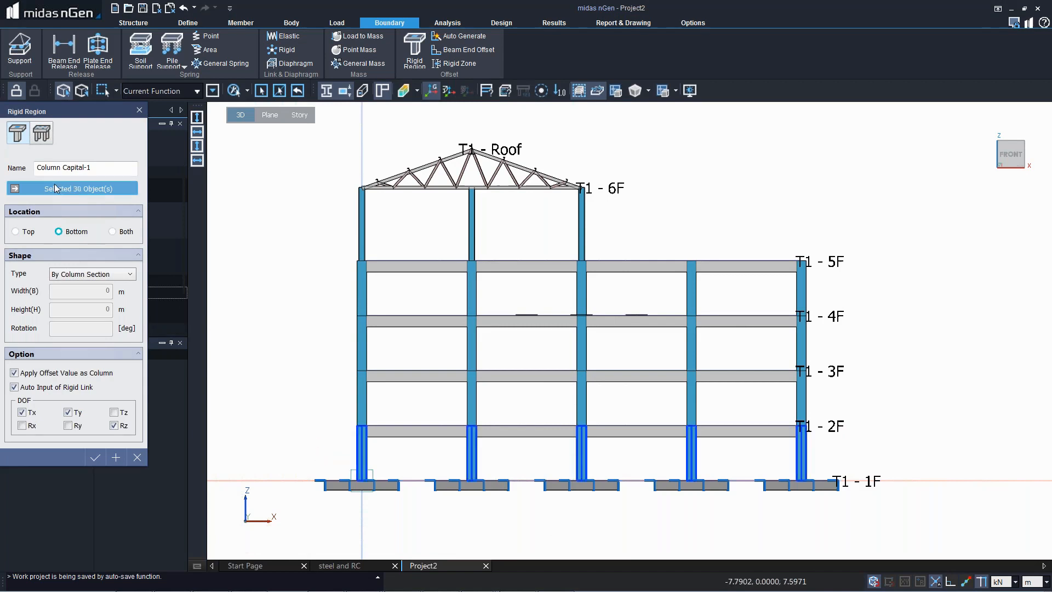
{"action": "left_click", "coordinate": [114, 413]}
{"action": "left_click", "coordinate": [67, 426]}
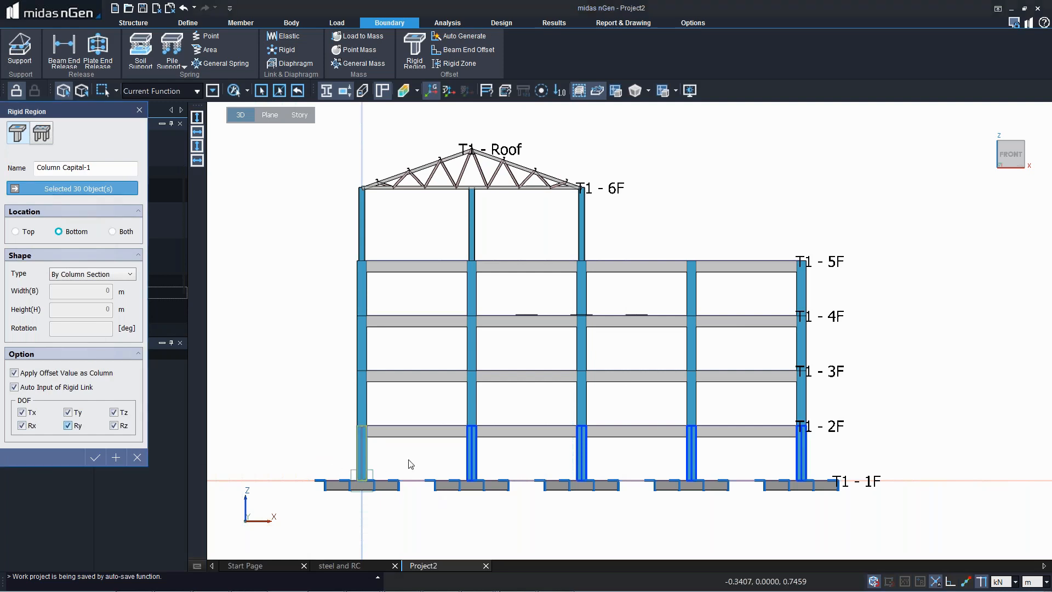
{"action": "left_click", "coordinate": [95, 457]}
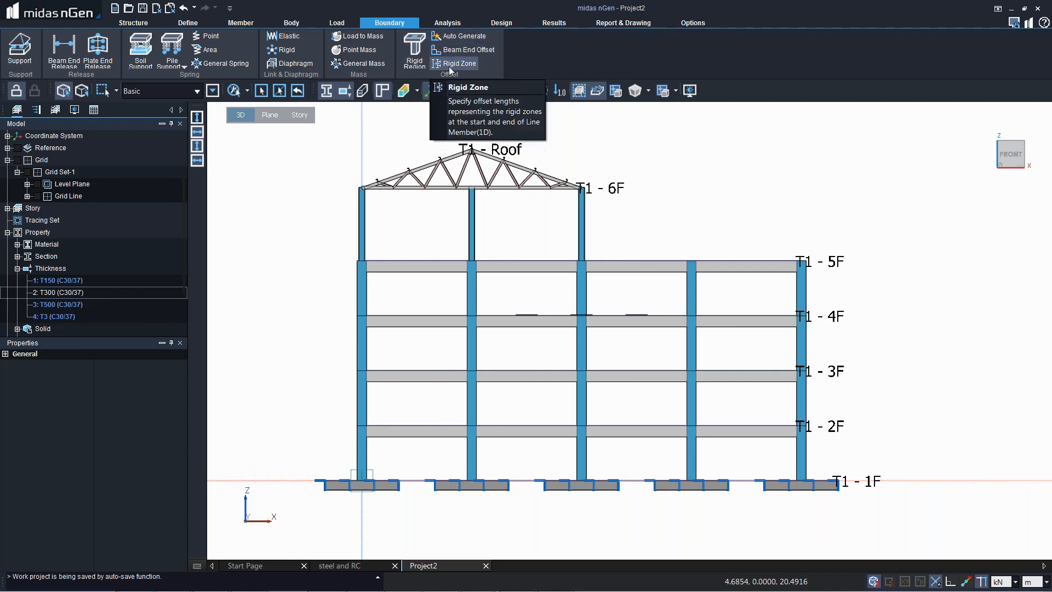
Step: Auto-generate beam offsets and rigid zones with factor 1 for all undefined members, and check a 5F beam's offset properties
{"action": "left_click", "coordinate": [466, 35]}
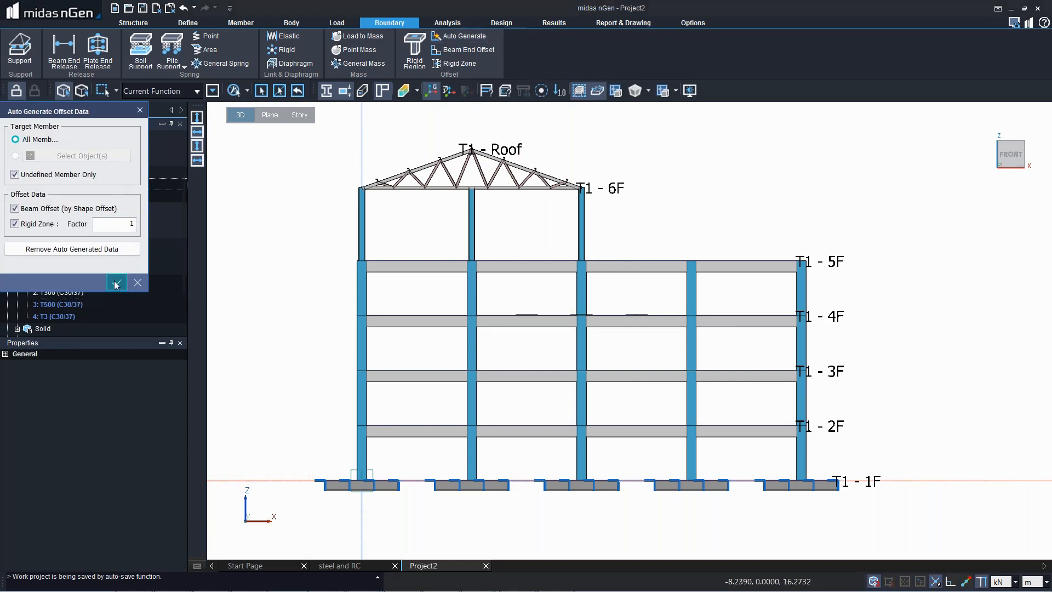
{"action": "left_click", "coordinate": [117, 283]}
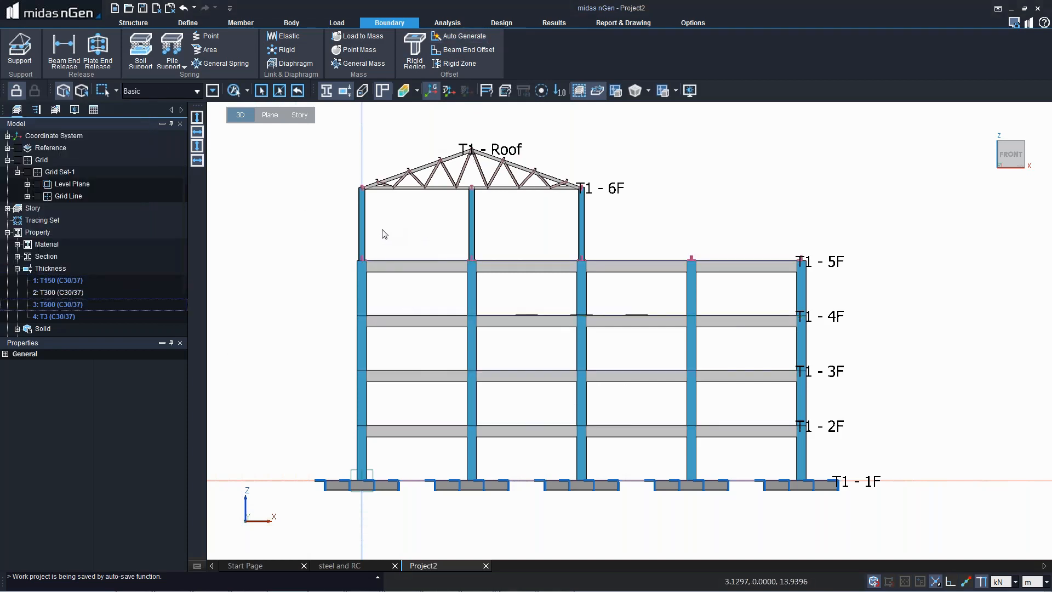
{"action": "left_click", "coordinate": [389, 268]}
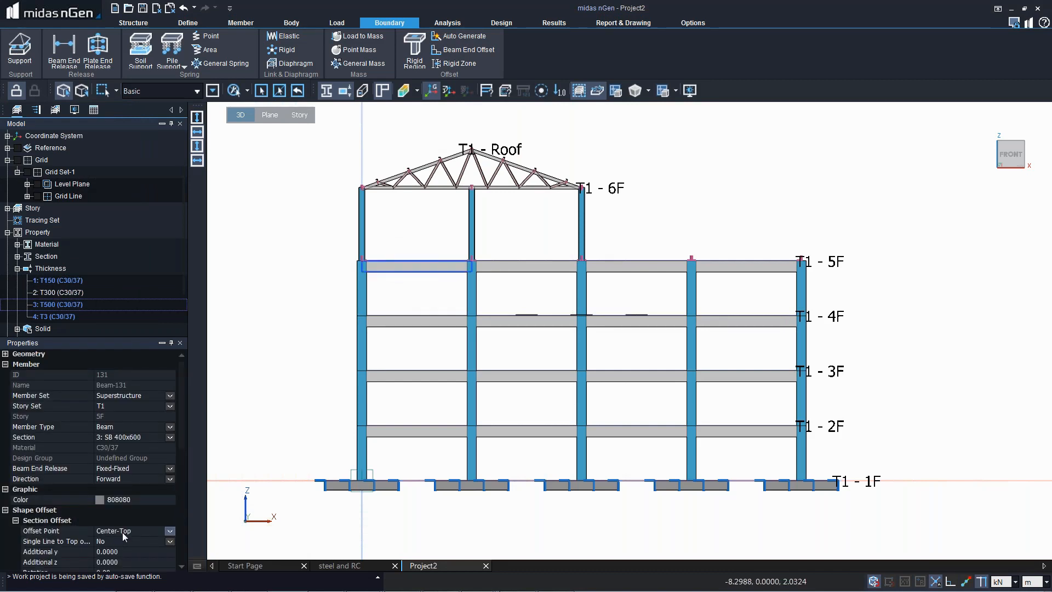
{"action": "key", "text": "Escape"}
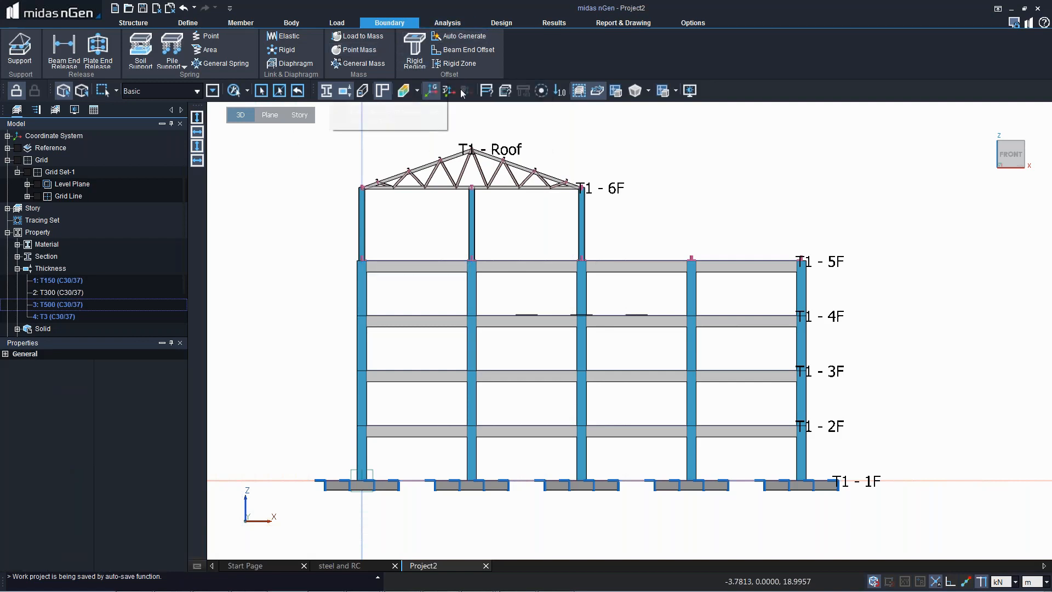
Step: Define the static 3D analysis case Analysis for Design-1 for superstructure and basement with all spring, release, dead, live and wind sets
{"action": "left_click", "coordinate": [450, 22]}
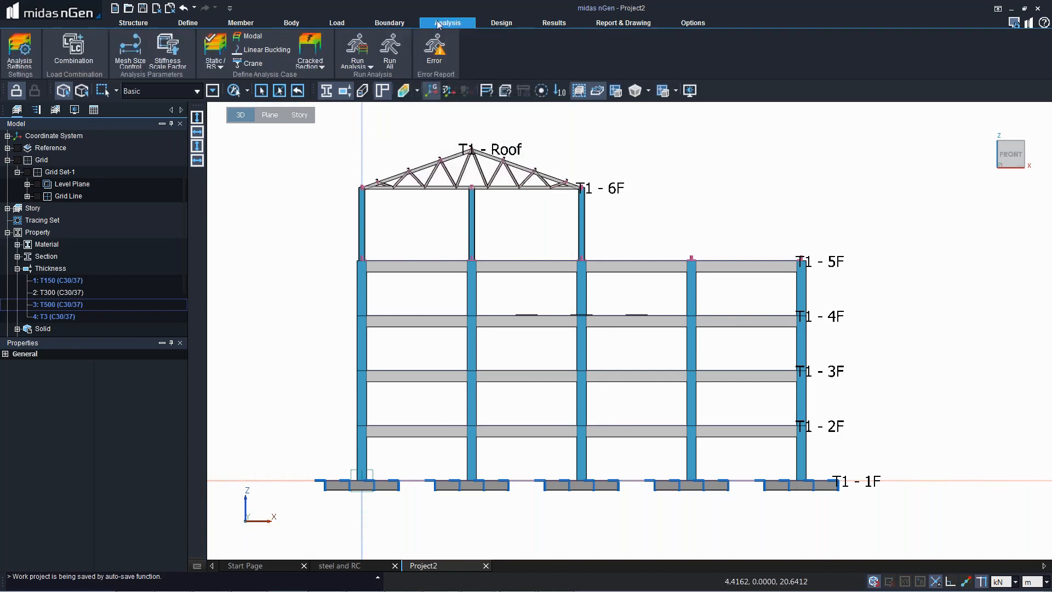
{"action": "left_click", "coordinate": [215, 52]}
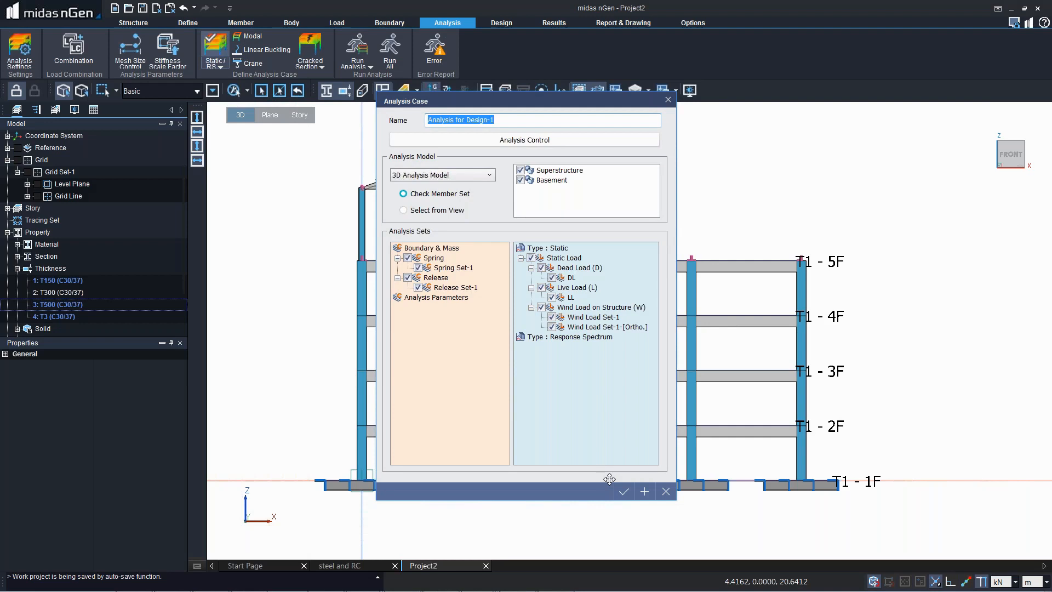
{"action": "left_click", "coordinate": [625, 492]}
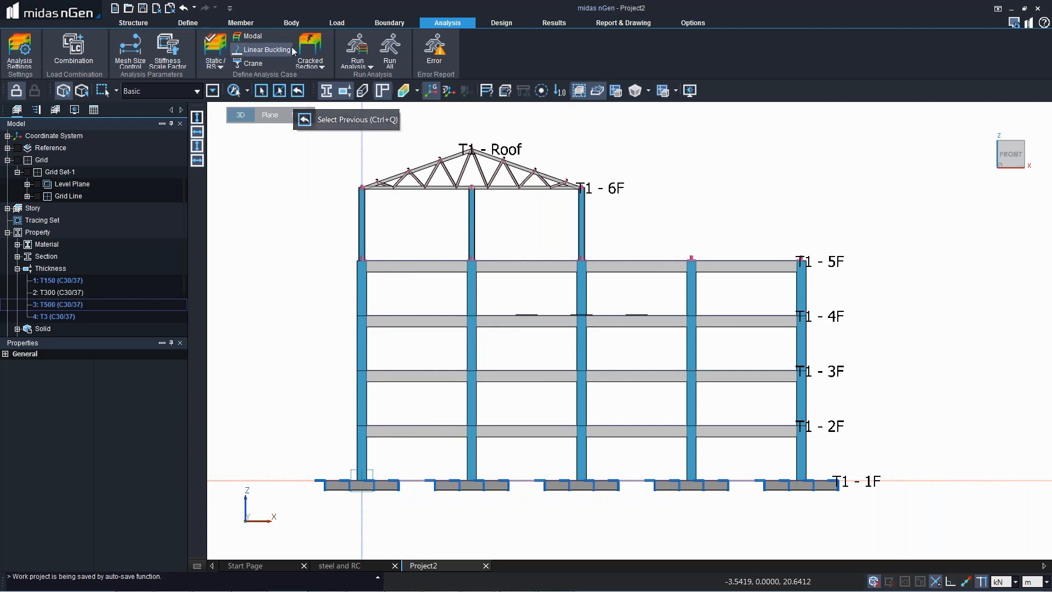
Step: Run Analysis for Design-1, saving the project as "steel and RC2"
{"action": "left_click", "coordinate": [357, 52]}
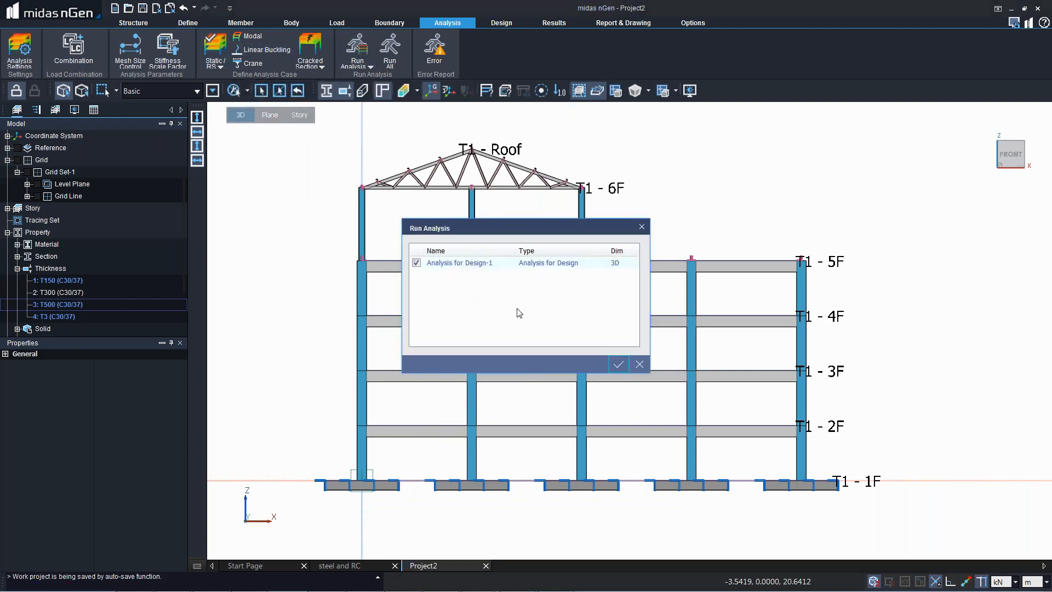
{"action": "left_click", "coordinate": [619, 365]}
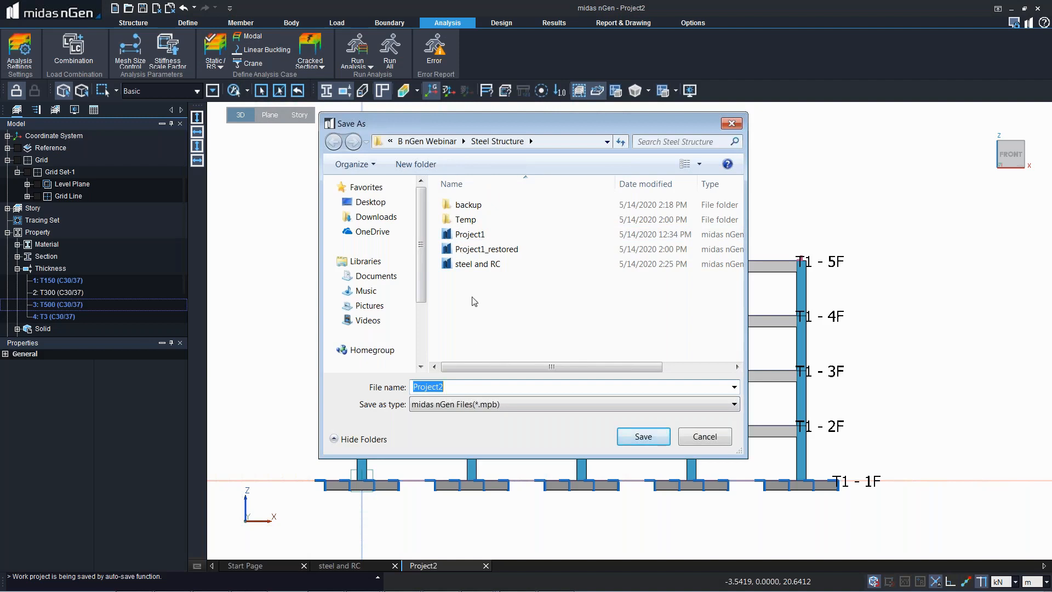
{"action": "left_click", "coordinate": [474, 263]}
{"action": "left_click", "coordinate": [465, 390]}
{"action": "left_click", "coordinate": [466, 390]}
{"action": "type", "text": "2"}
{"action": "left_click", "coordinate": [642, 436]}
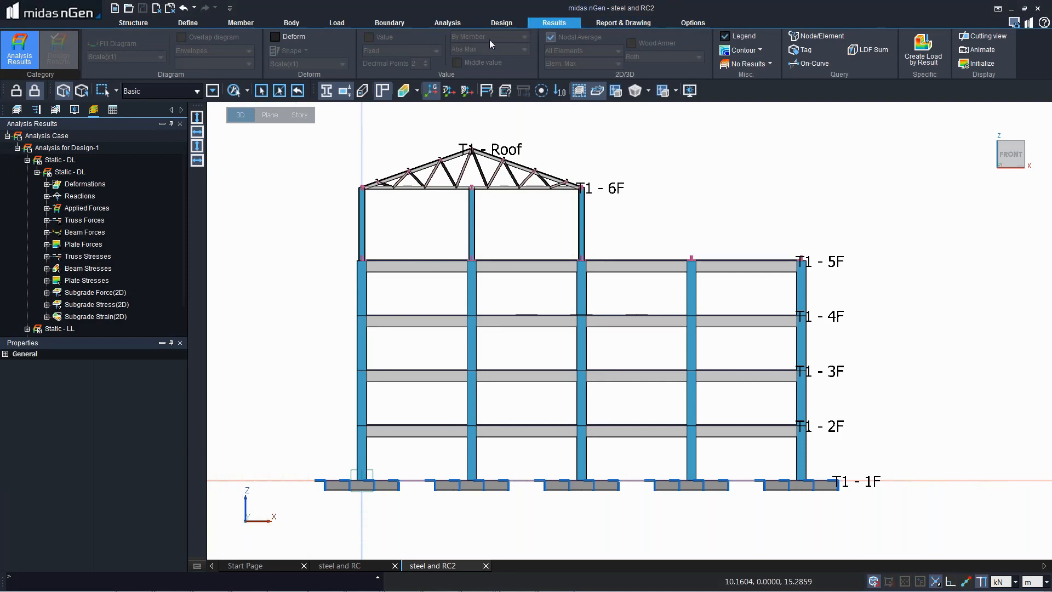
Step: Display the Displacement-XYZ deformation results for the Static - DL case and set the length unit to mm
{"action": "left_click", "coordinate": [496, 23]}
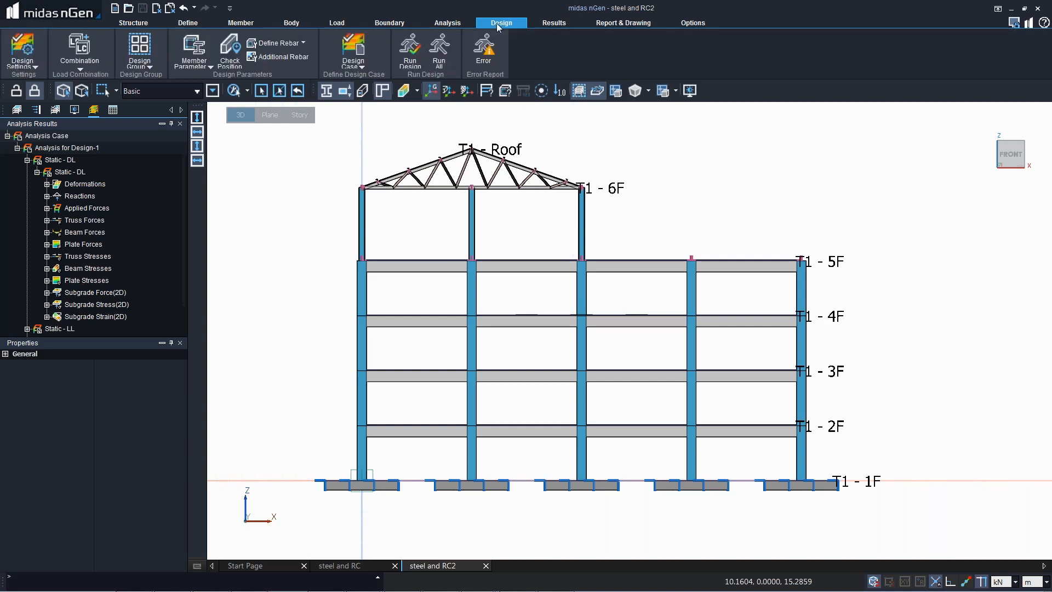
{"action": "double_click", "coordinate": [84, 185]}
{"action": "left_click", "coordinate": [98, 195]}
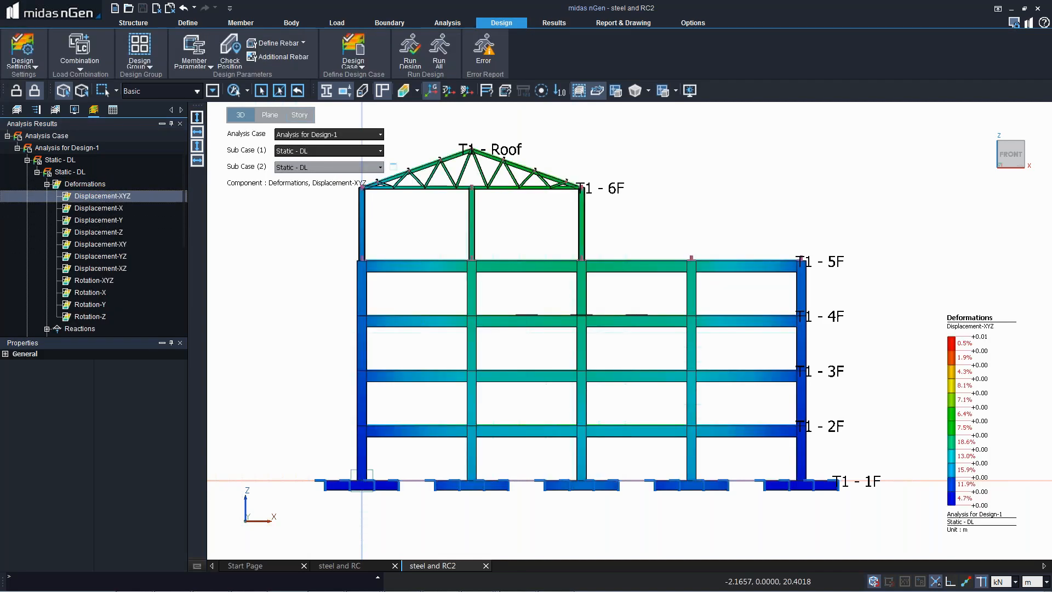
{"action": "left_click", "coordinate": [1045, 581]}
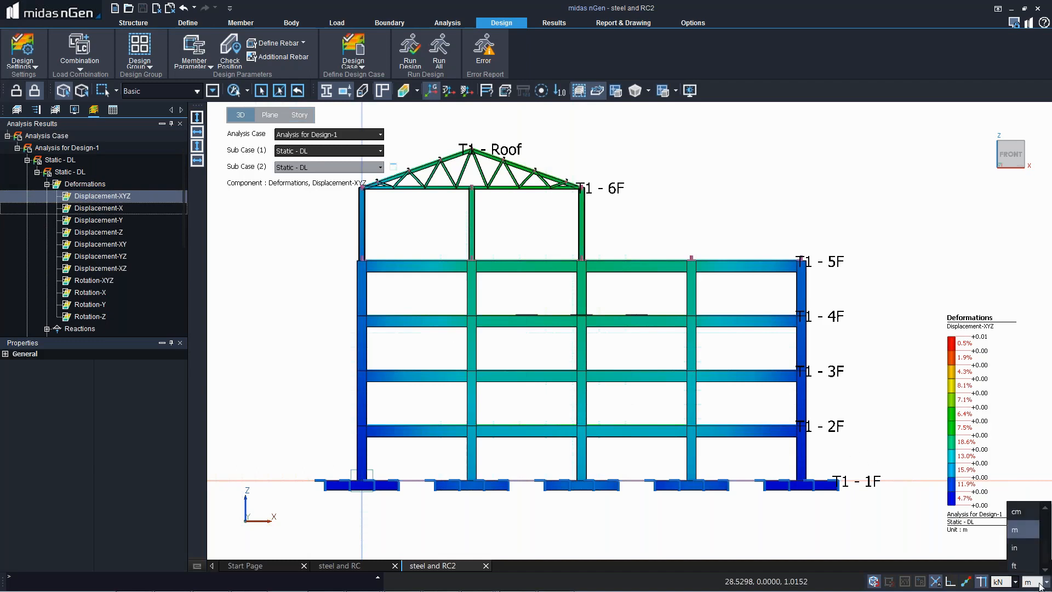
{"action": "left_click", "coordinate": [1017, 511]}
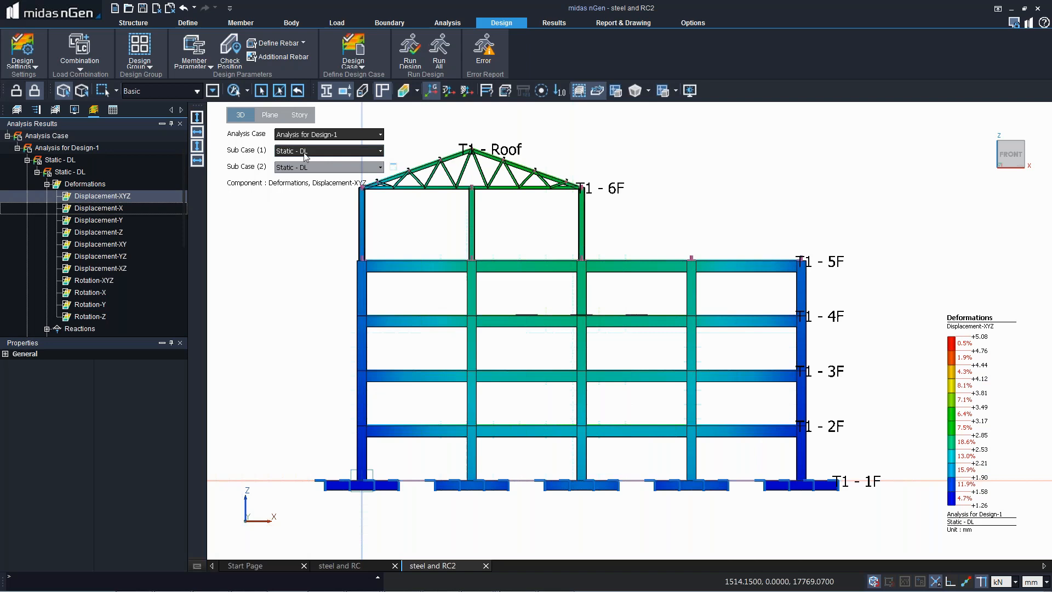
{"action": "left_click", "coordinate": [79, 67]}
{"action": "left_click", "coordinate": [109, 100]}
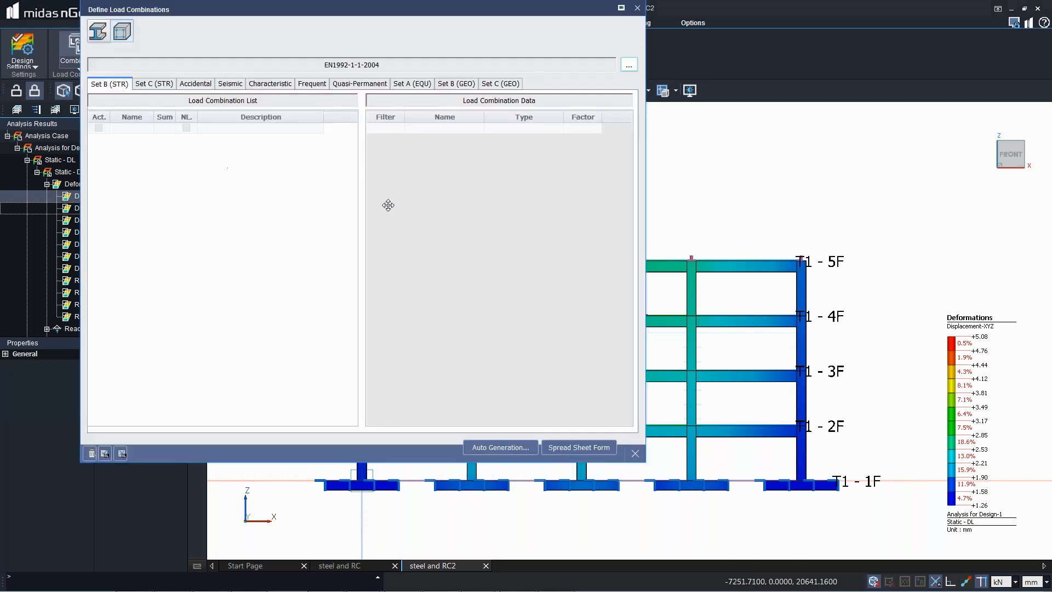
{"action": "left_click", "coordinate": [501, 447]}
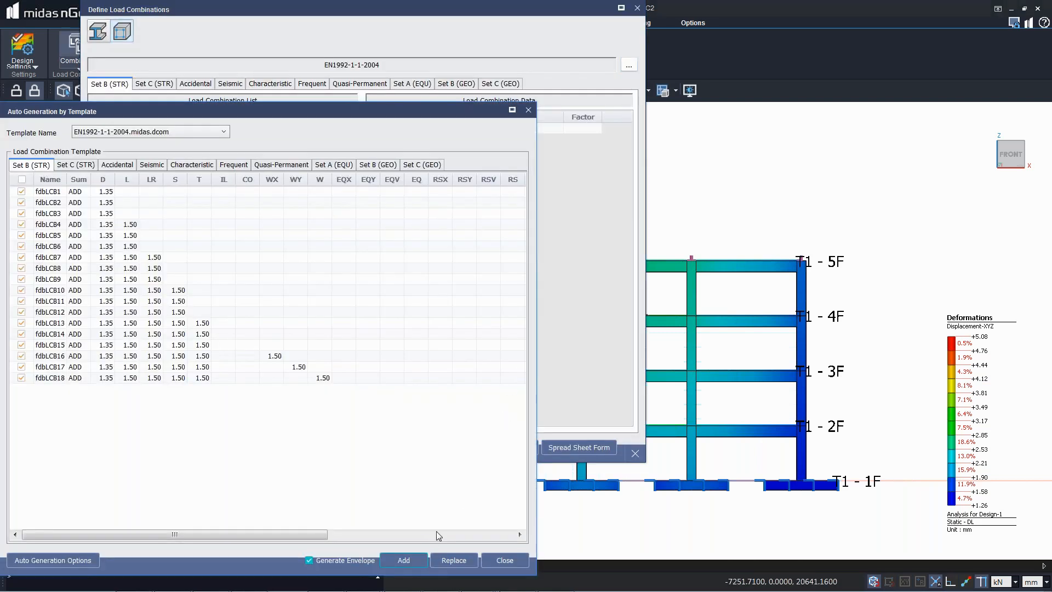
{"action": "left_click", "coordinate": [405, 567]}
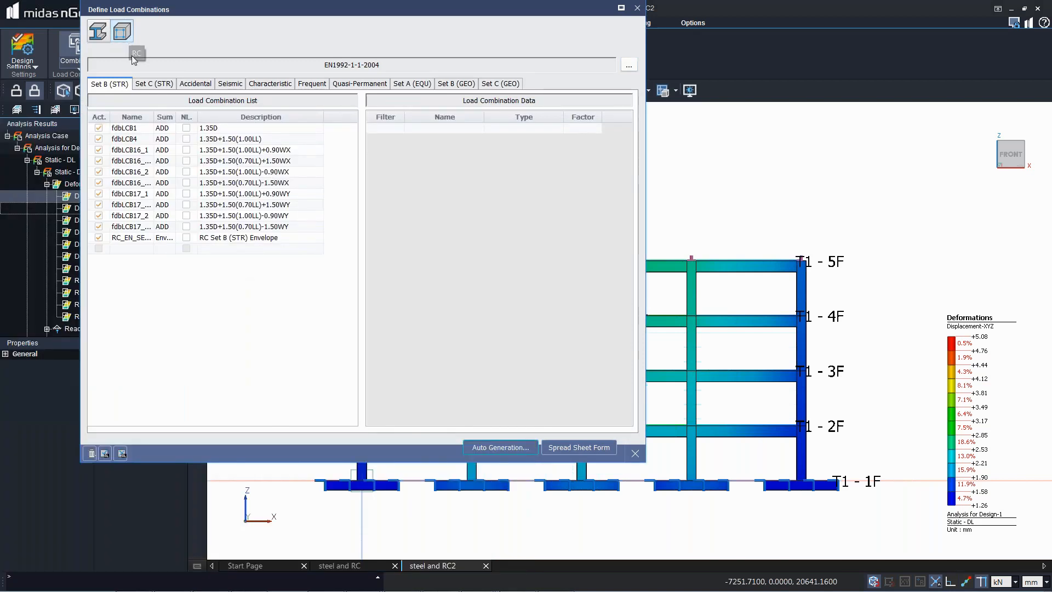
{"action": "left_click", "coordinate": [98, 31]}
{"action": "left_click", "coordinate": [500, 447]}
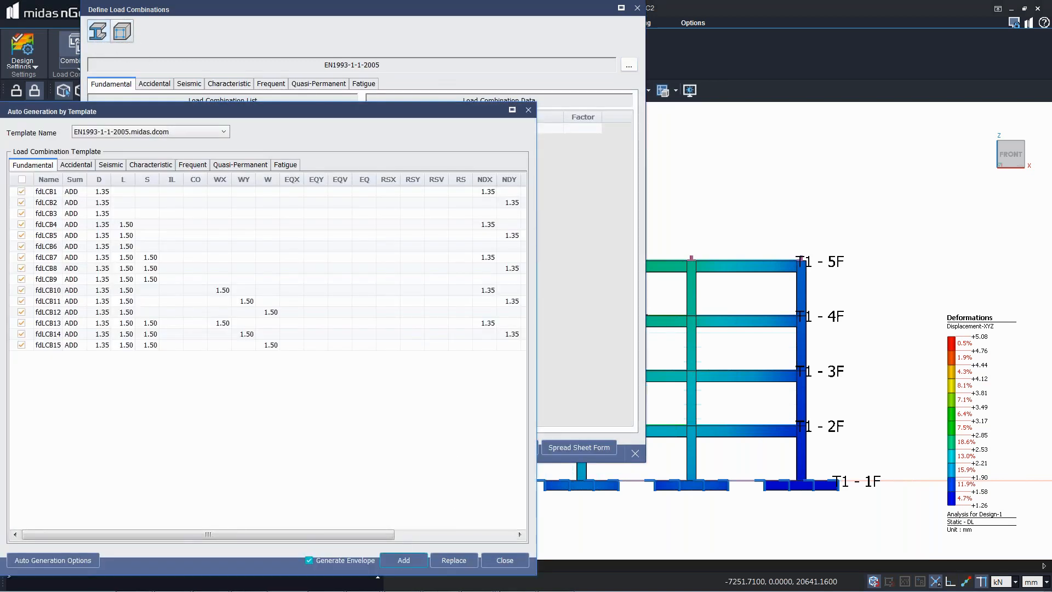
{"action": "left_click", "coordinate": [404, 561]}
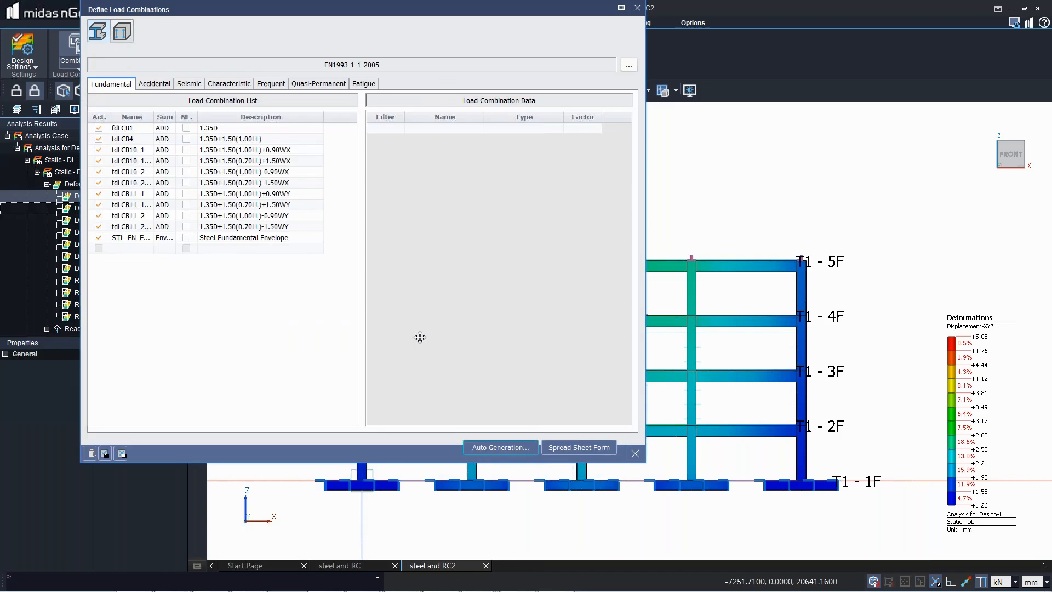
{"action": "left_click", "coordinate": [122, 30]}
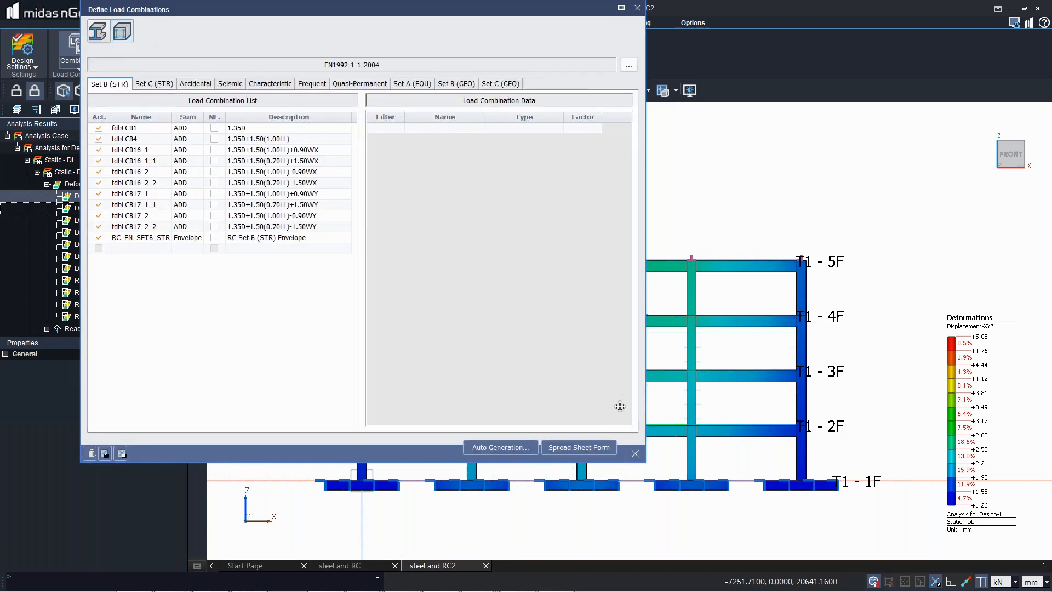
{"action": "left_click", "coordinate": [635, 453]}
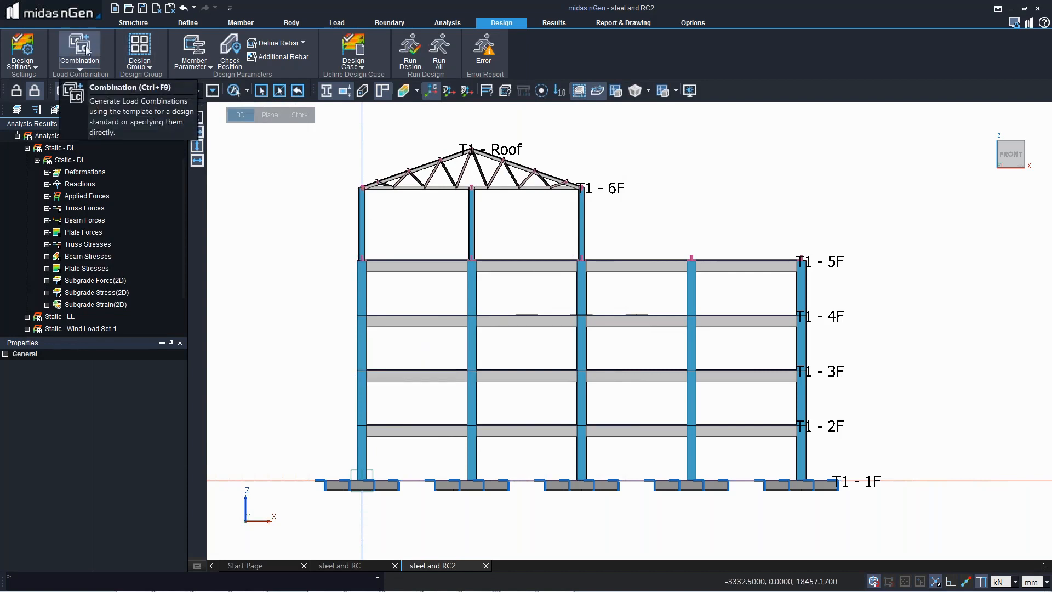
Step: Auto-generate design groups for all members at LOD1, auto-grouped by story set with the default naming rules
{"action": "left_click", "coordinate": [141, 61]}
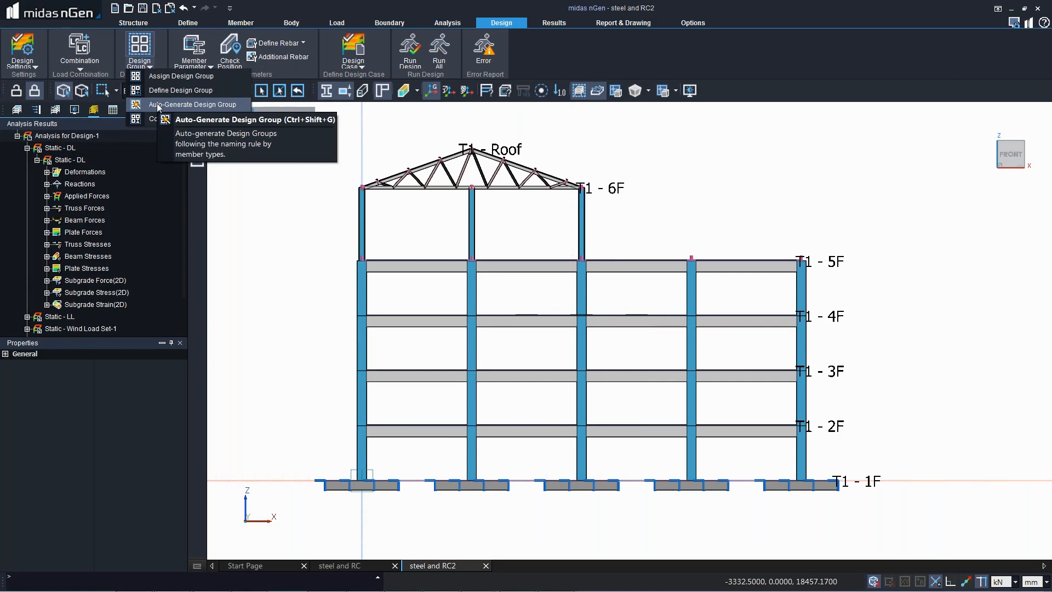
{"action": "left_click", "coordinate": [158, 105]}
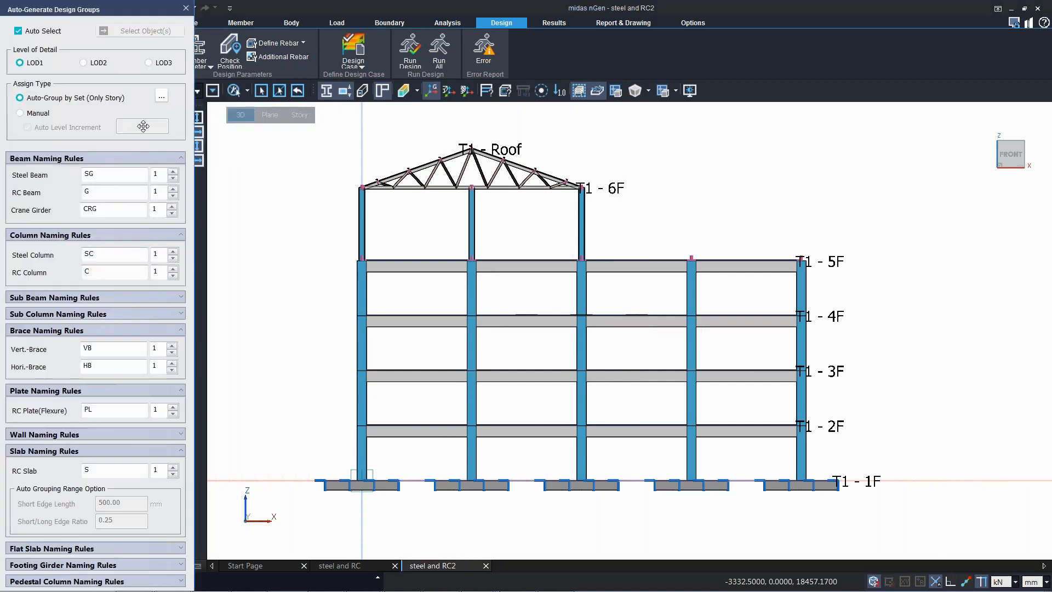
{"action": "left_click", "coordinate": [82, 235]}
{"action": "left_click", "coordinate": [82, 158]}
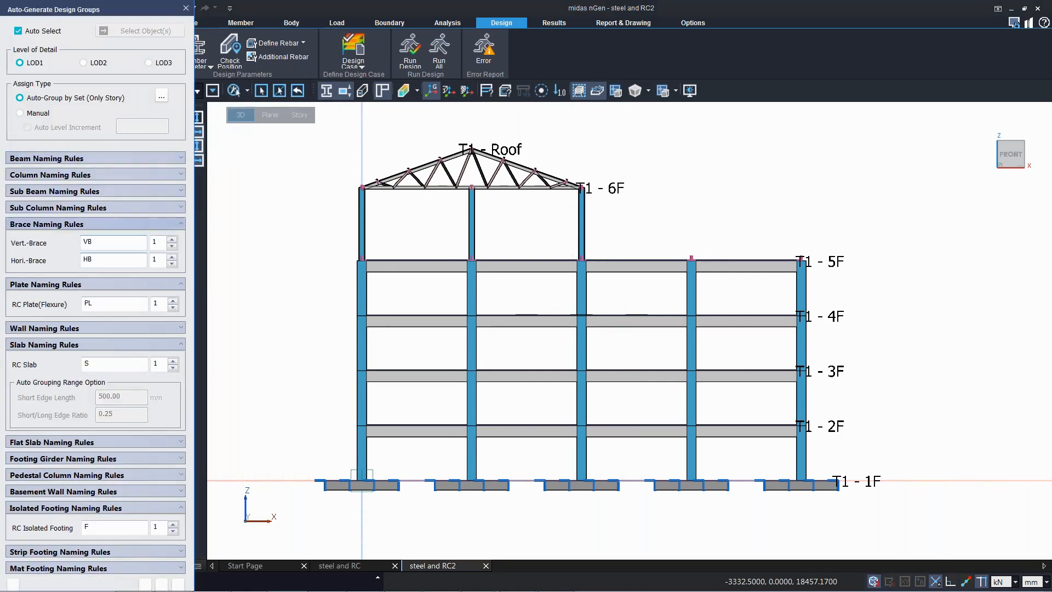
{"action": "left_click", "coordinate": [97, 284]}
{"action": "left_click", "coordinate": [98, 224]}
{"action": "left_click", "coordinate": [145, 513]}
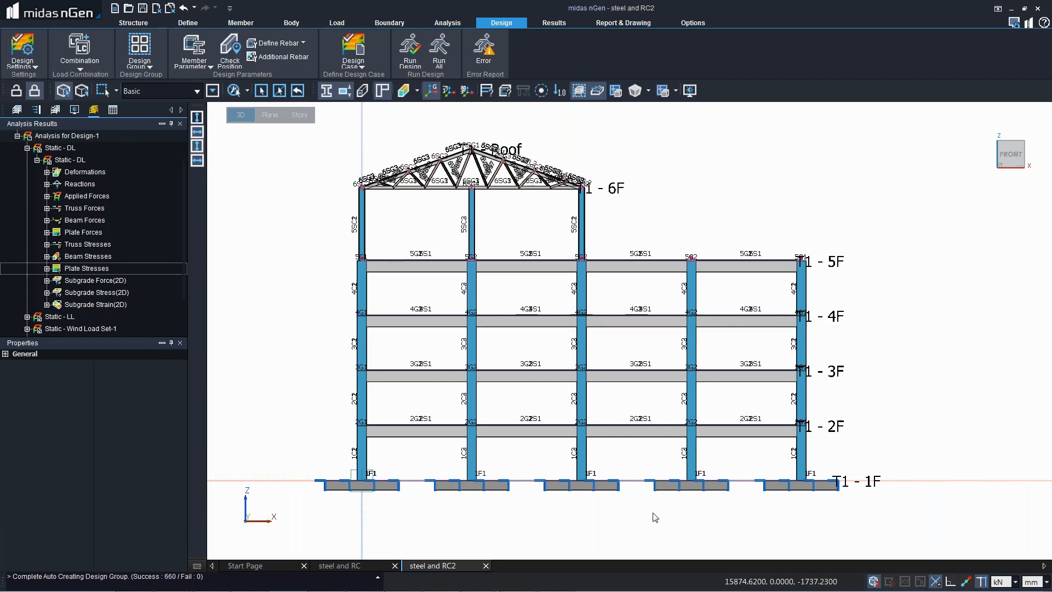
{"action": "left_click", "coordinate": [146, 65]}
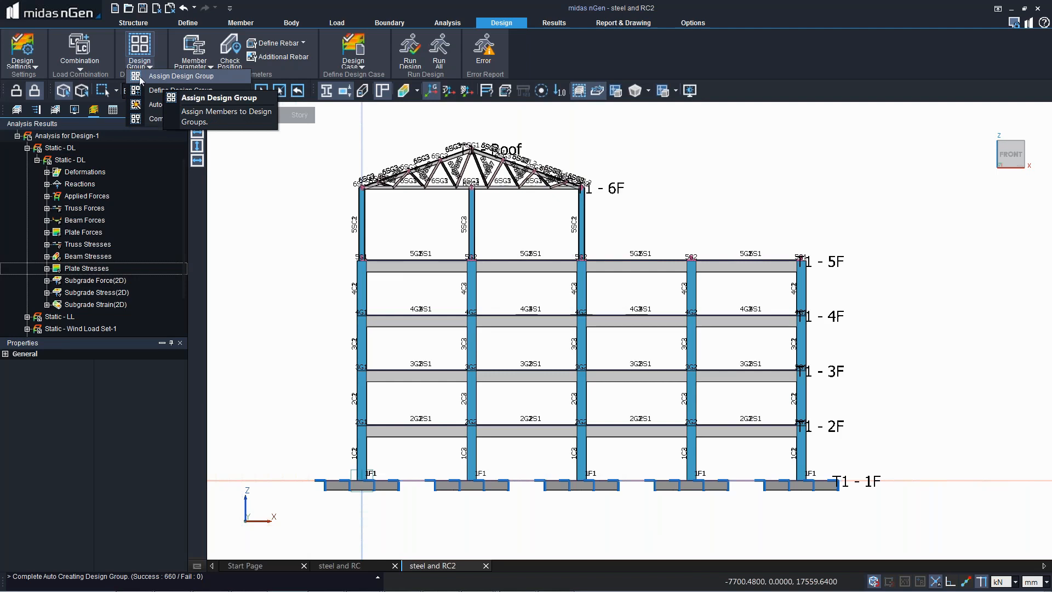
{"action": "left_click", "coordinate": [277, 240]}
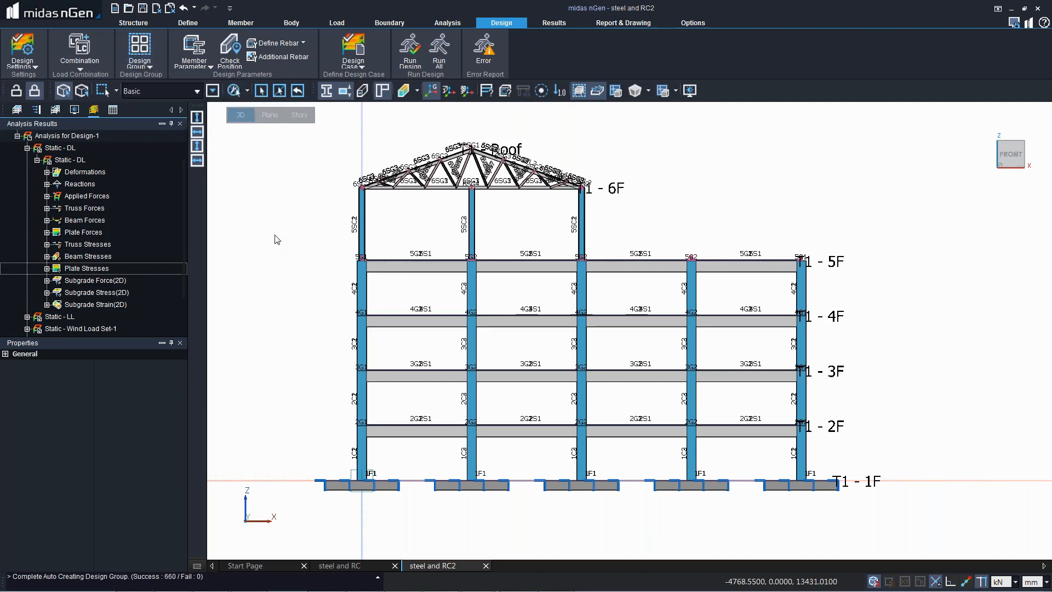
Step: Display the Subgrade Stress(2D) Pressure-Z results of the footings for Static - DL in 3D, with the length unit set to m
{"action": "double_click", "coordinate": [98, 292]}
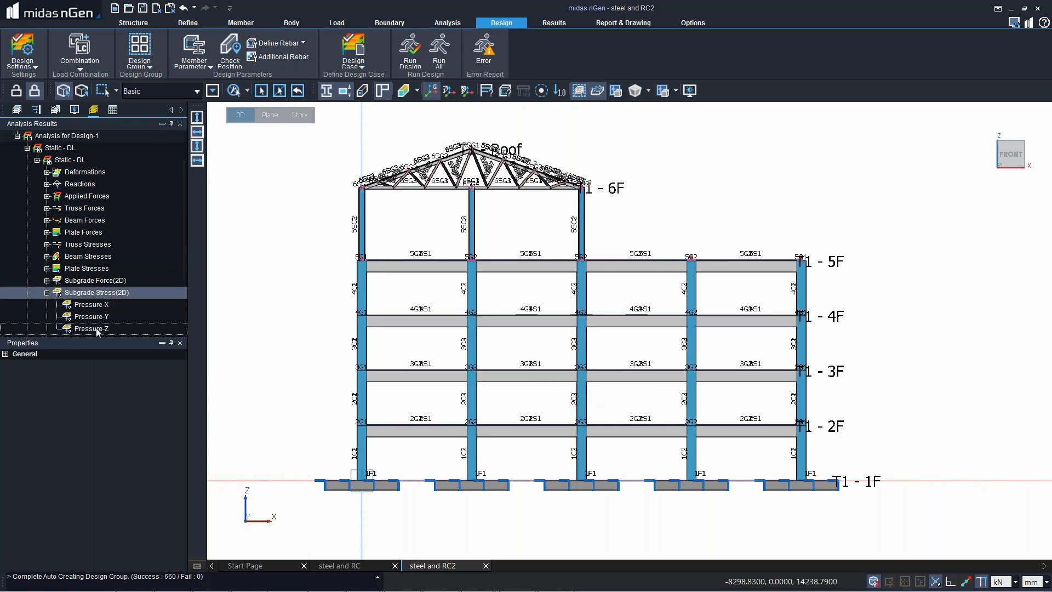
{"action": "double_click", "coordinate": [93, 329]}
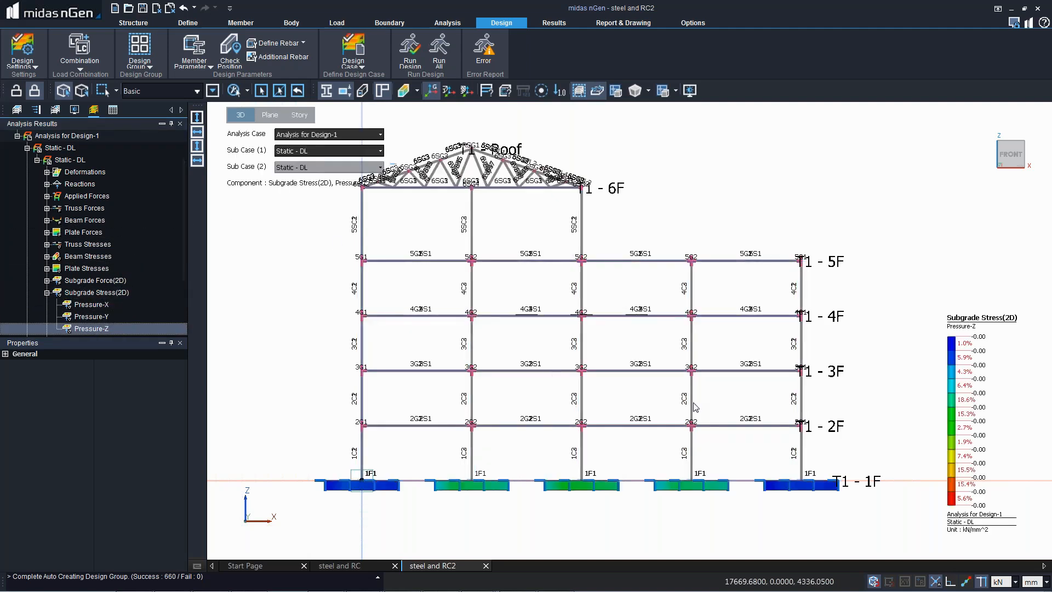
{"action": "middle_click_drag", "start_coordinate": [596, 386], "coordinate": [585, 409]}
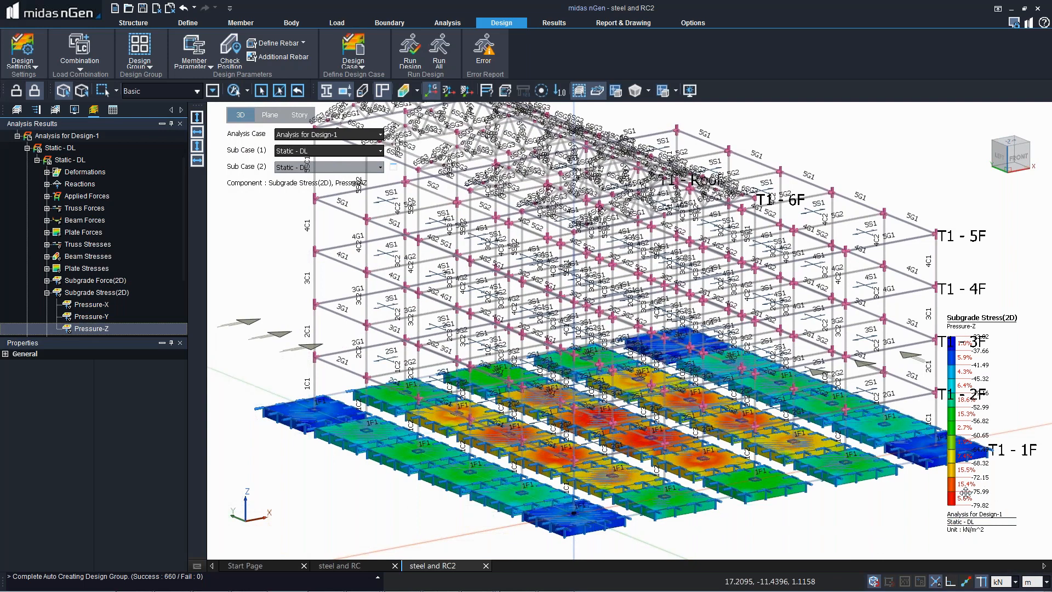
{"action": "middle_click_drag", "start_coordinate": [966, 492], "coordinate": [775, 484]}
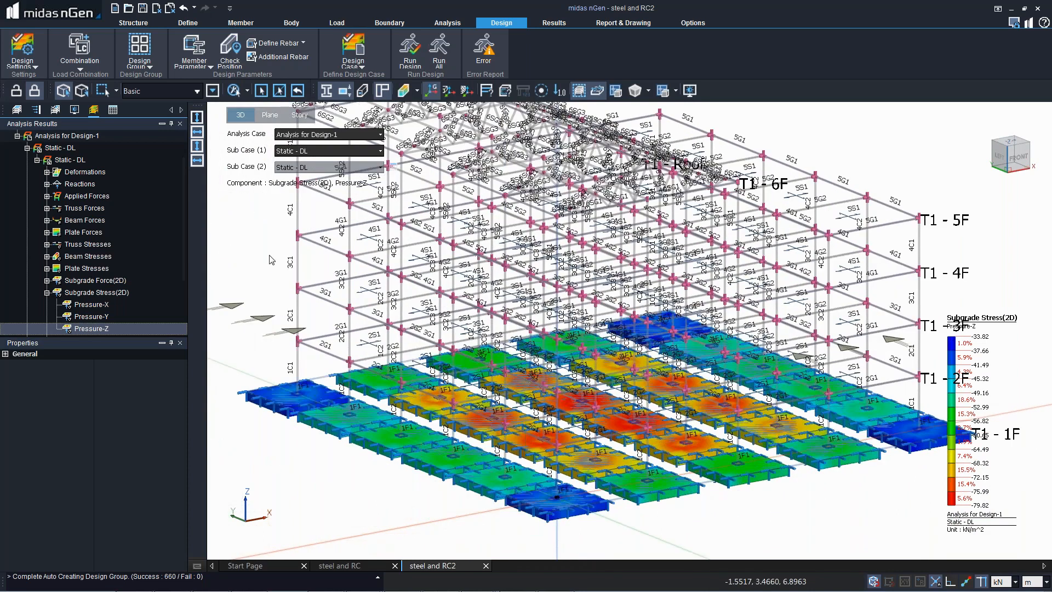
Step: Show the footing pressure results for the RC_EN_CHAR(MIN) envelope of Combination(RC)
{"action": "left_click", "coordinate": [322, 151]}
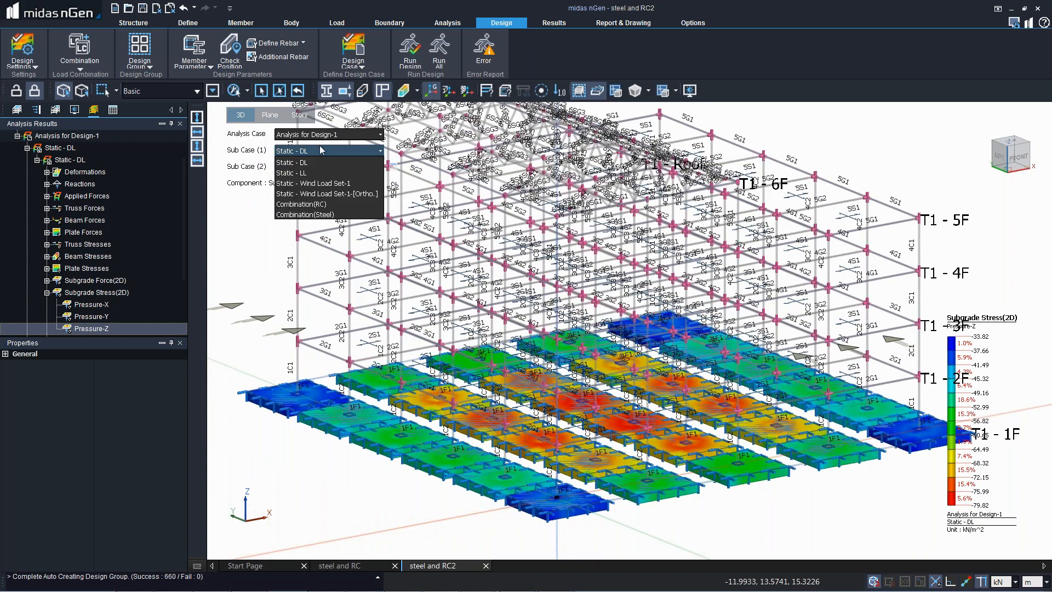
{"action": "left_click", "coordinate": [317, 206]}
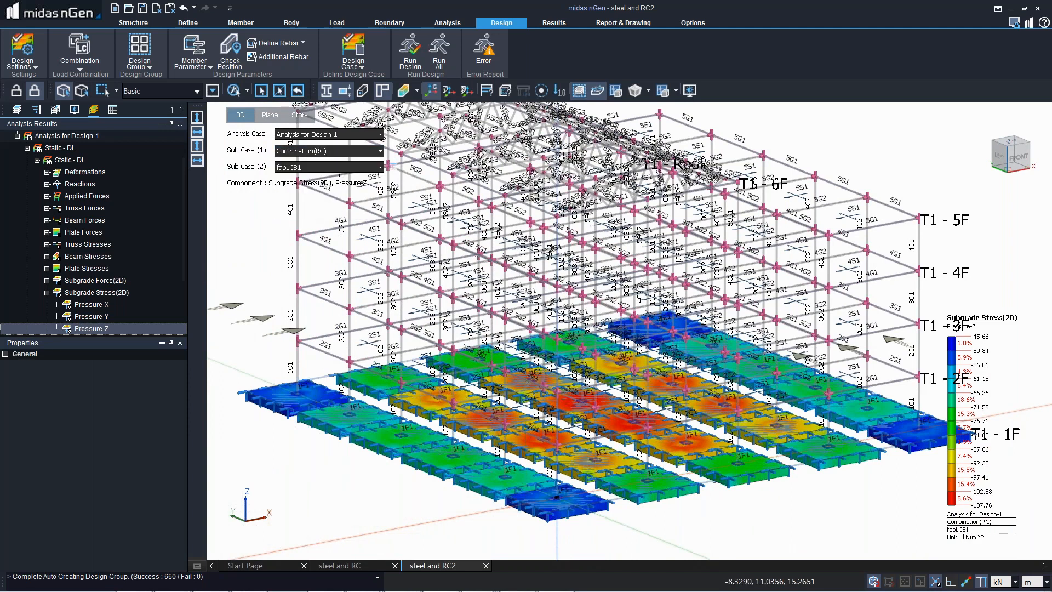
{"action": "left_click", "coordinate": [316, 167]}
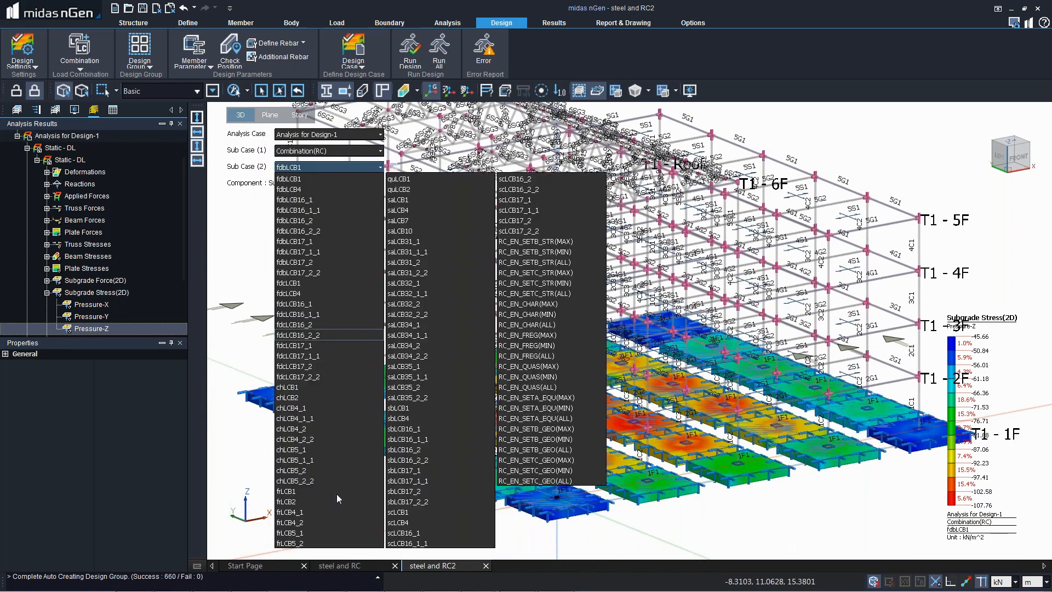
{"action": "left_click", "coordinate": [546, 314]}
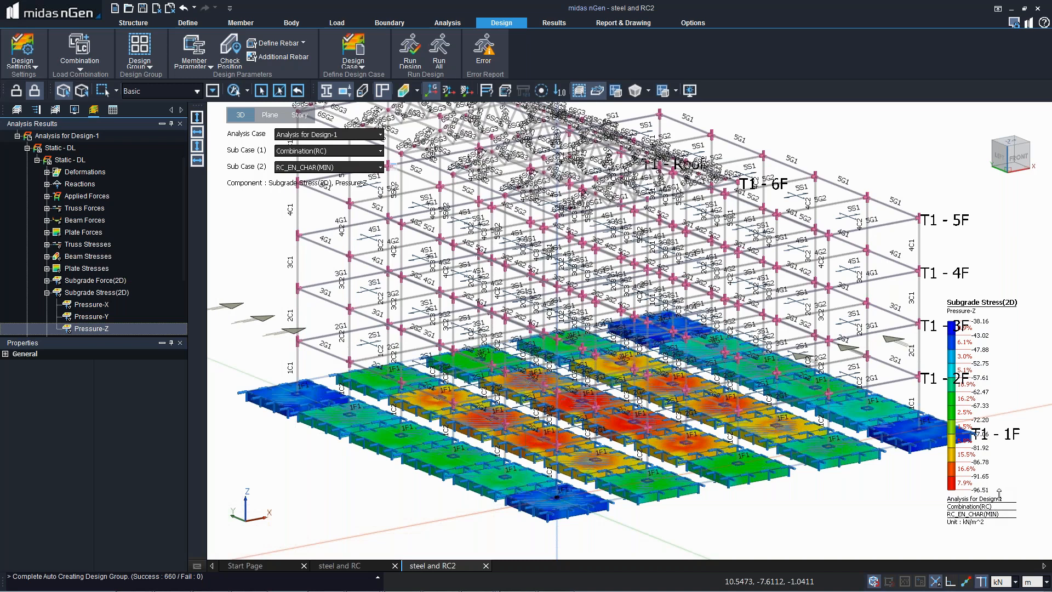
Step: Switch the footing pressure results to the RC_EN_SETB_STR(MIN) envelope and view the whole building
{"action": "left_click", "coordinate": [305, 168]}
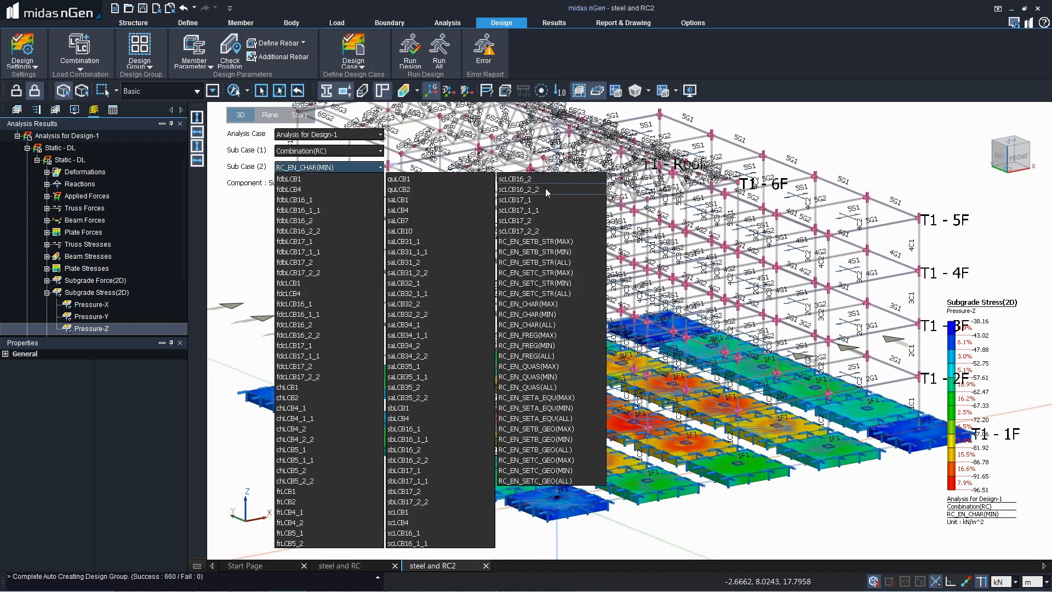
{"action": "left_click", "coordinate": [539, 253]}
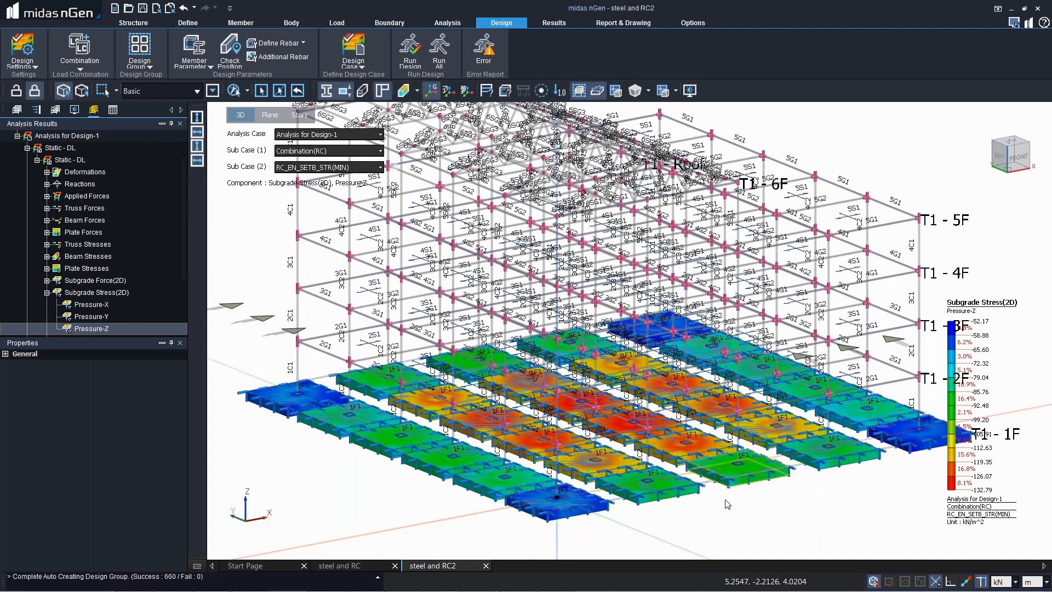
{"action": "scroll", "coordinate": [726, 499], "scroll_direction": "down", "scroll_amount": 2}
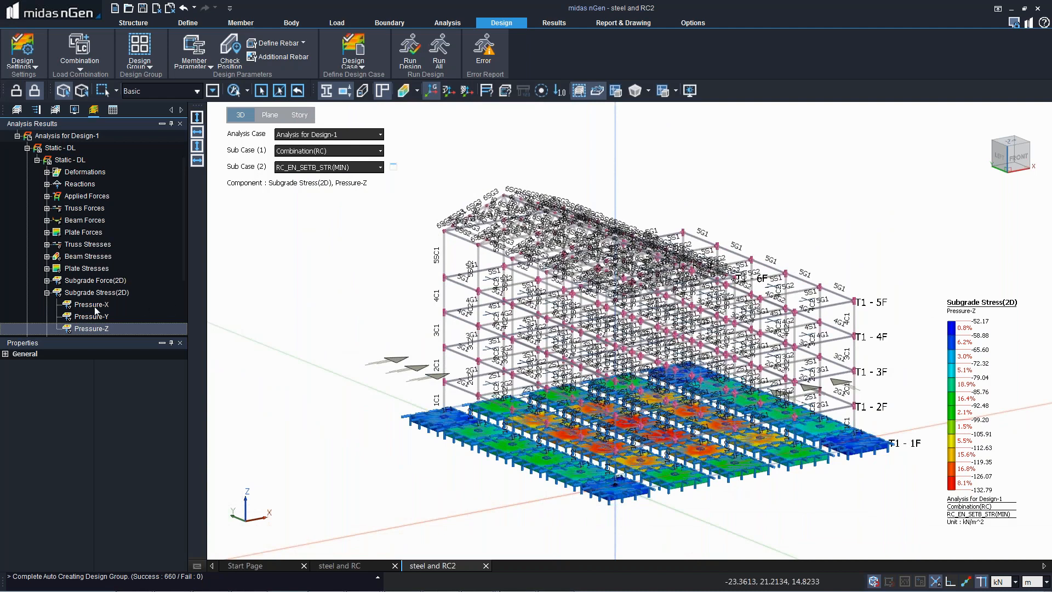
Step: Display the Bending Moment-y beam force diagrams for Static - DL in the front view
{"action": "double_click", "coordinate": [80, 220]}
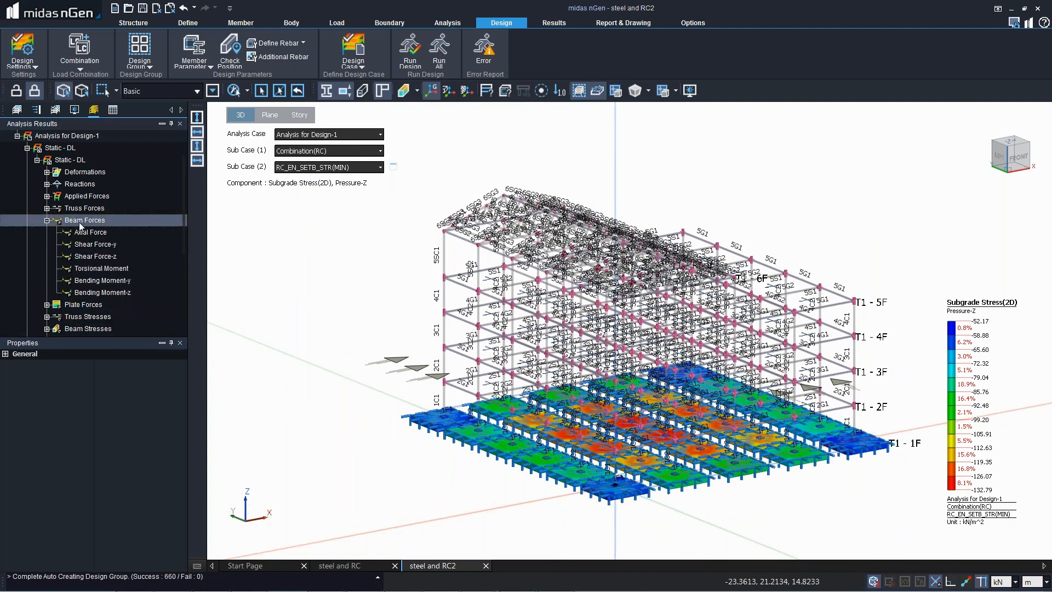
{"action": "left_click", "coordinate": [95, 280]}
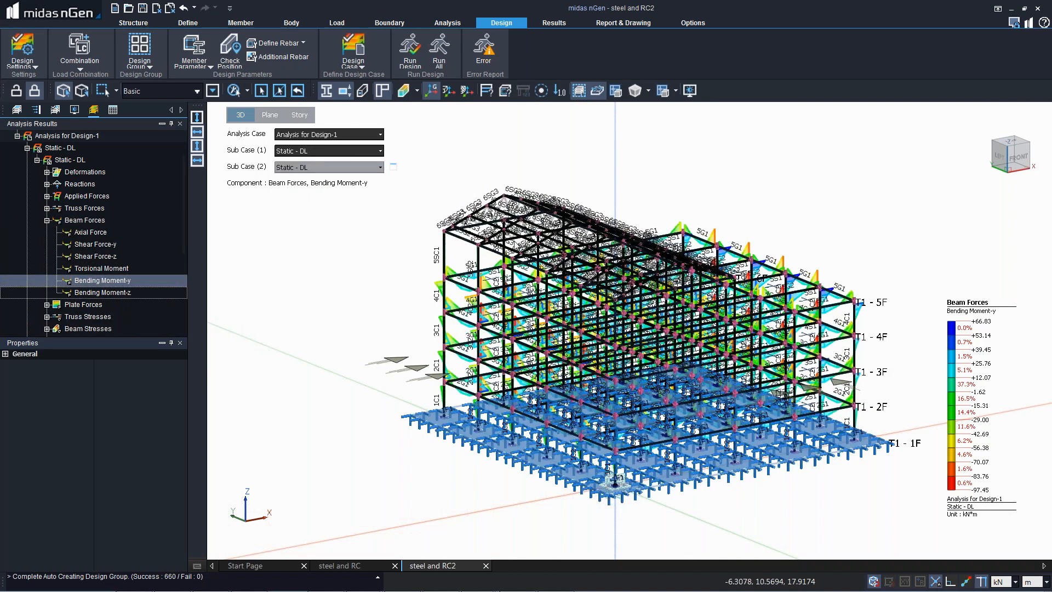
{"action": "middle_click_drag", "start_coordinate": [630, 331], "coordinate": [623, 311]}
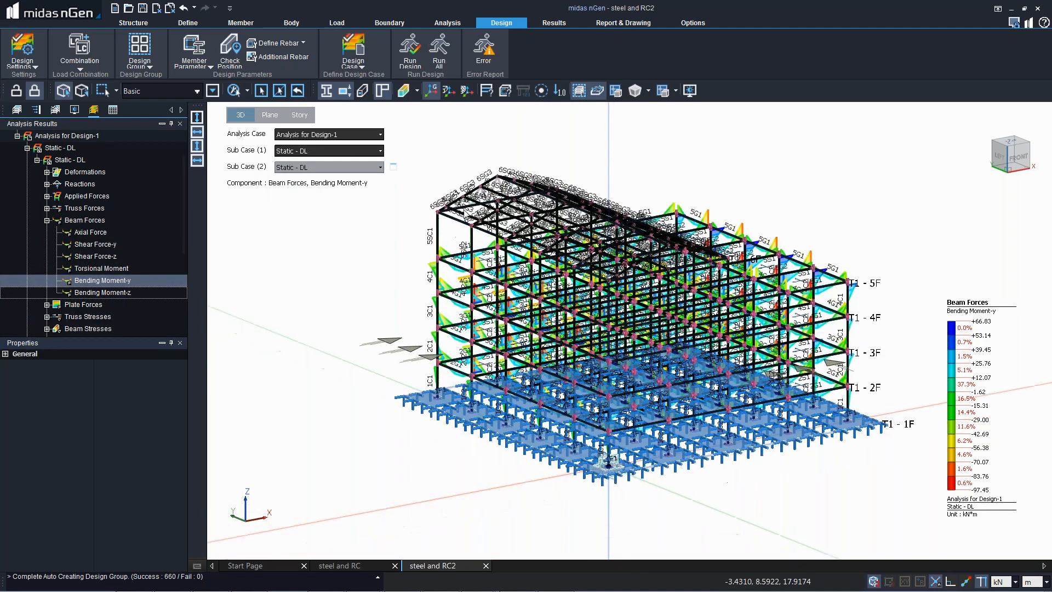
{"action": "scroll", "coordinate": [486, 348], "scroll_direction": "up", "scroll_amount": 3}
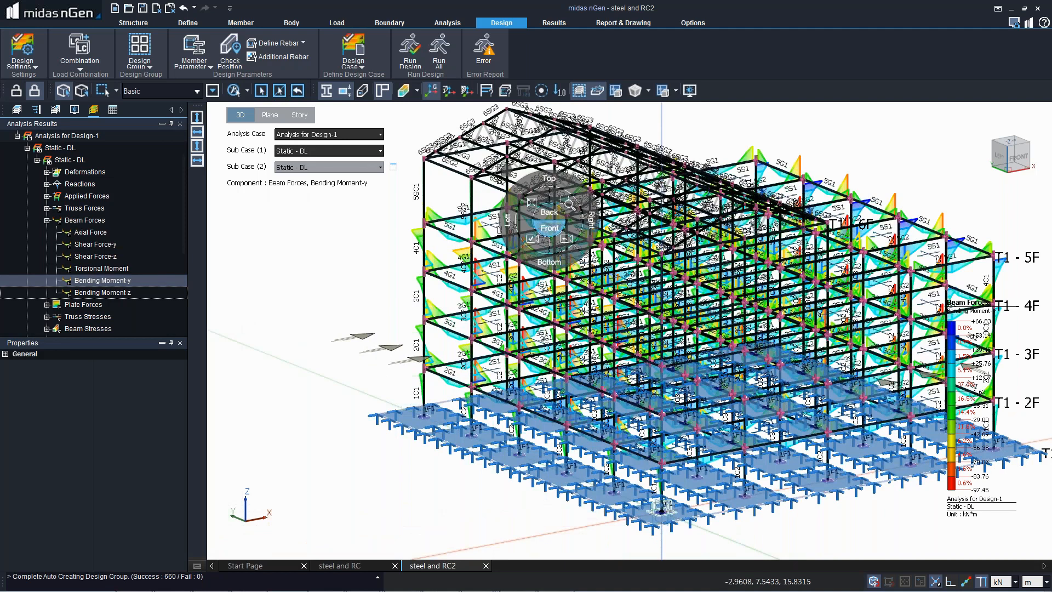
{"action": "left_click", "coordinate": [550, 228]}
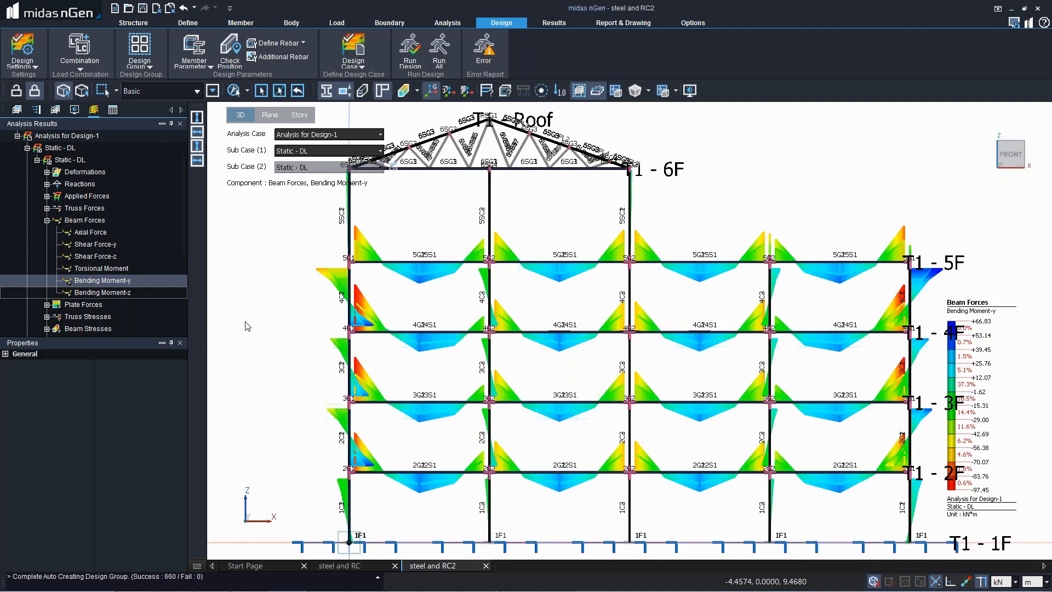
Step: Display the Bending Moment-z beam force diagrams for Static - DL in the left view
{"action": "left_click", "coordinate": [107, 293]}
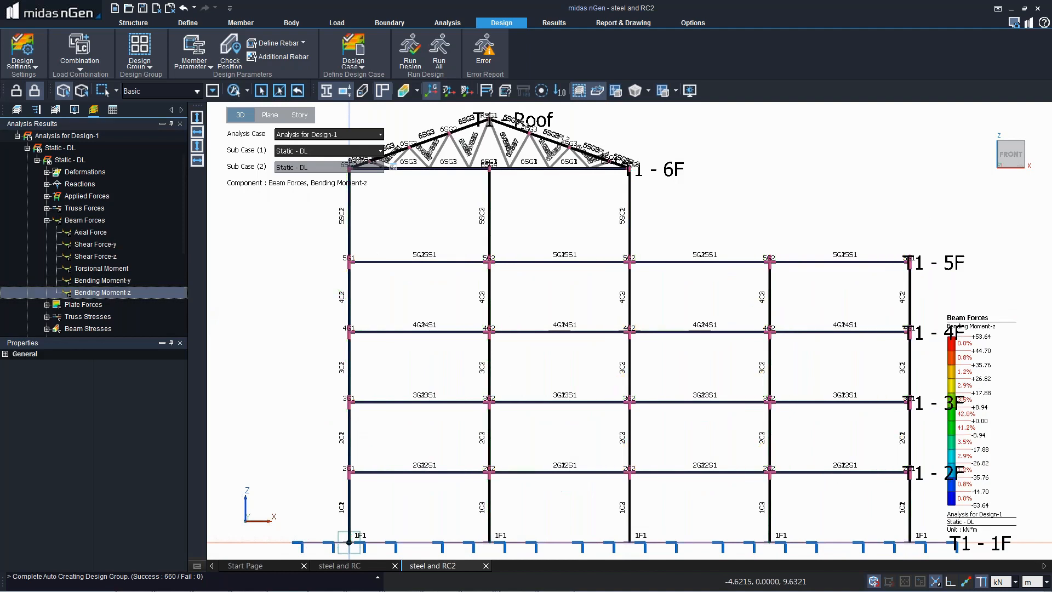
{"action": "middle_click", "coordinate": [411, 299]}
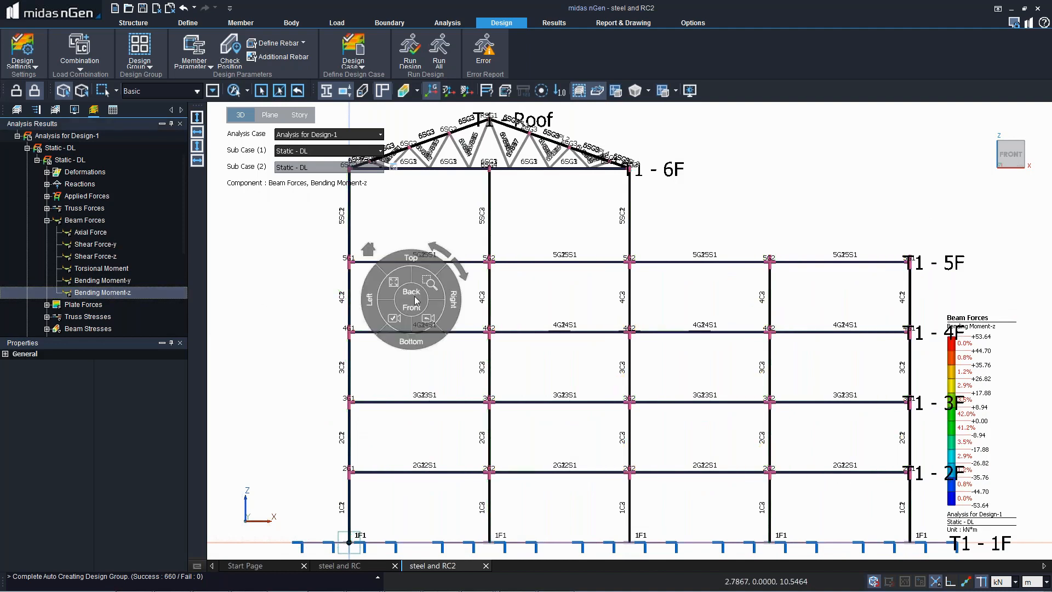
{"action": "left_click", "coordinate": [371, 301]}
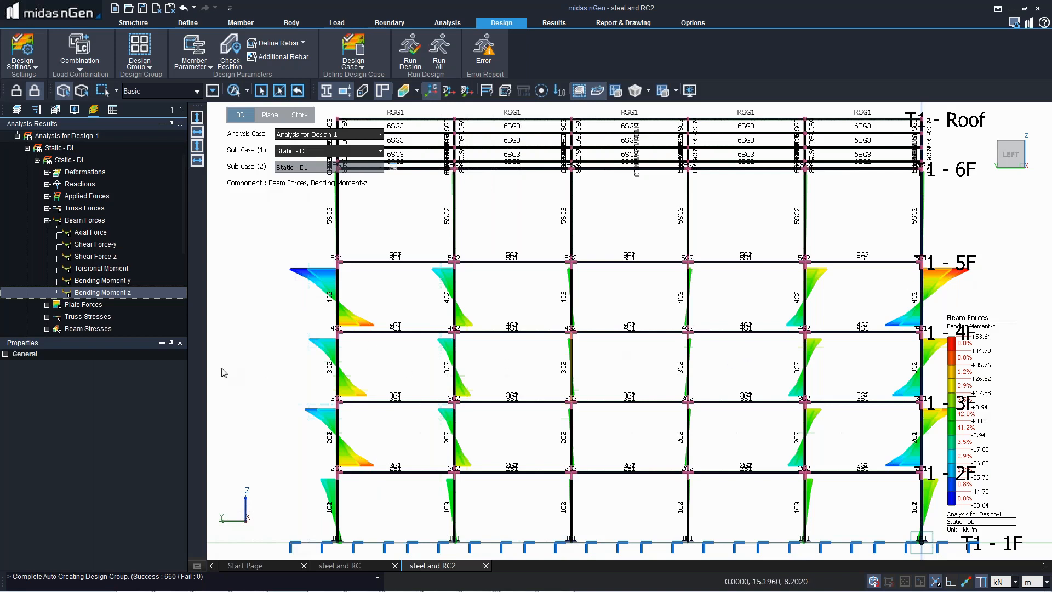
Step: Display the Shear Force-z beam force diagrams for Static - DL and examine them along the beams of each storey
{"action": "left_click", "coordinate": [83, 257]}
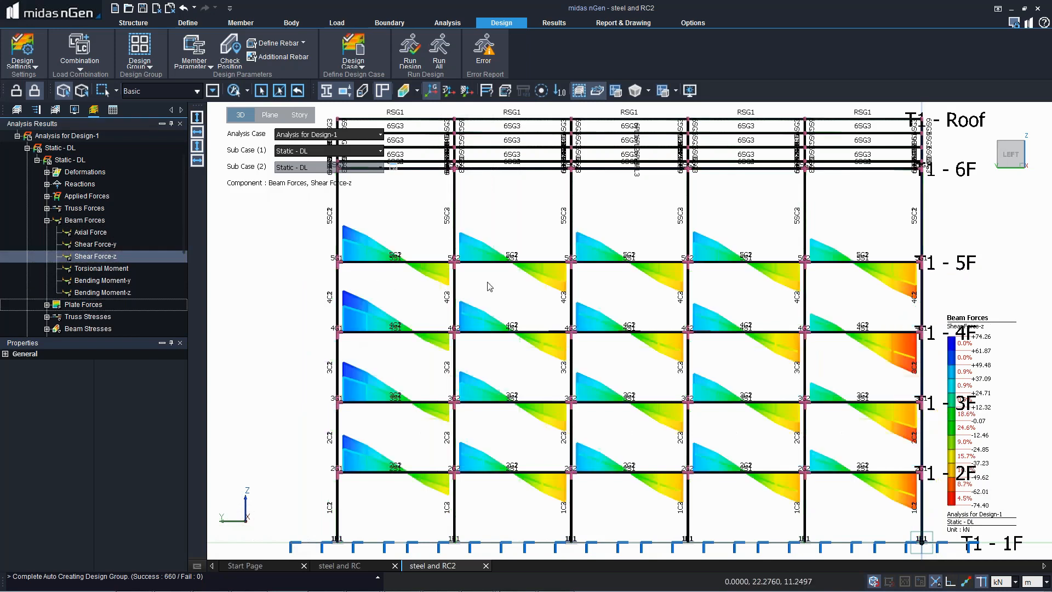
{"action": "scroll", "coordinate": [595, 246], "scroll_direction": "up", "scroll_amount": 3}
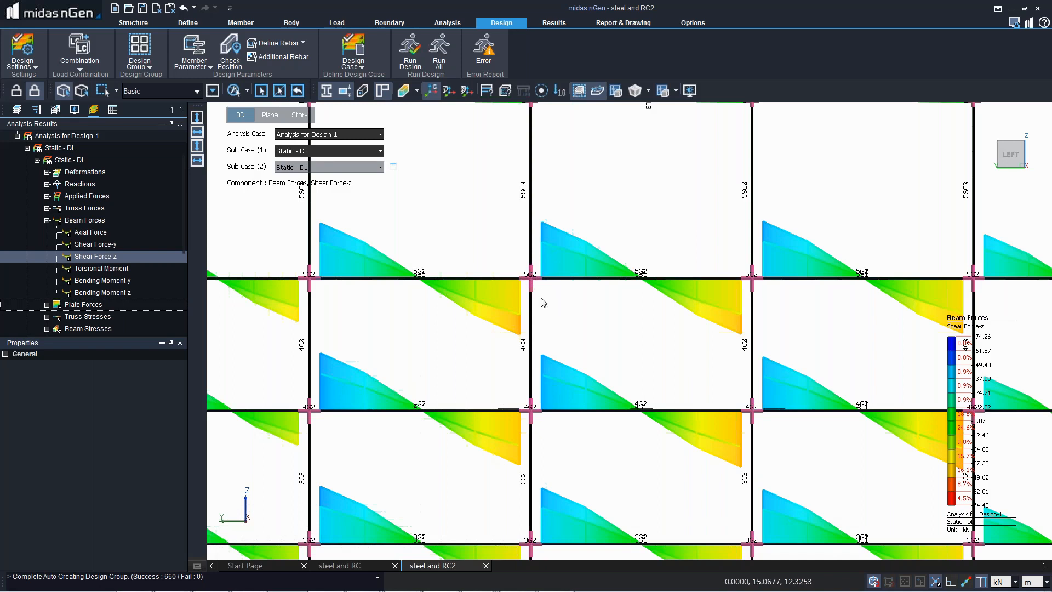
{"action": "scroll", "coordinate": [549, 289], "scroll_direction": "down", "scroll_amount": 3}
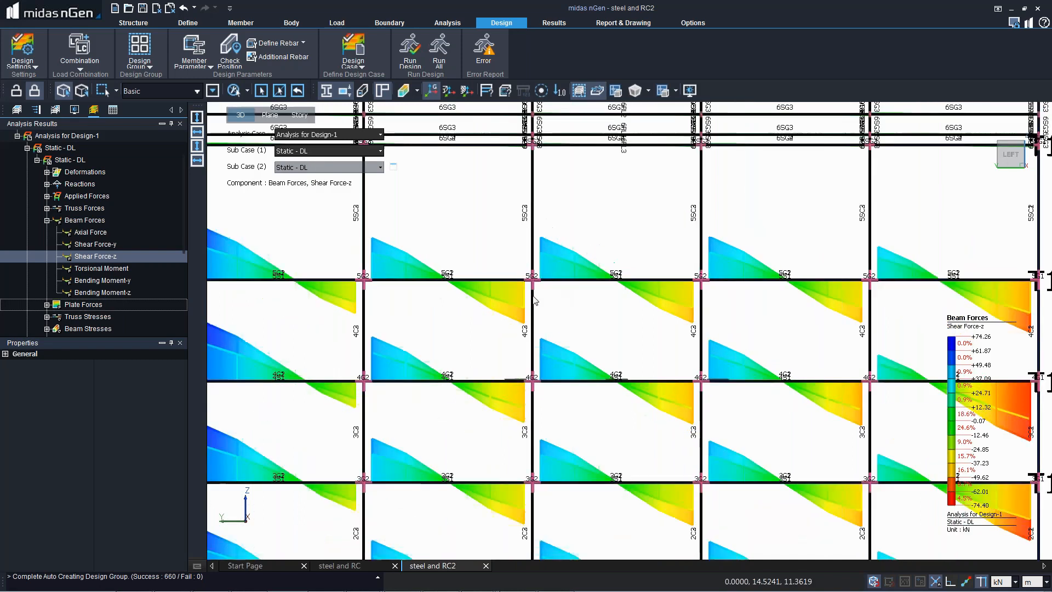
{"action": "scroll", "coordinate": [509, 274], "scroll_direction": "down", "scroll_amount": 1}
{"action": "scroll", "coordinate": [499, 448], "scroll_direction": "up", "scroll_amount": 4}
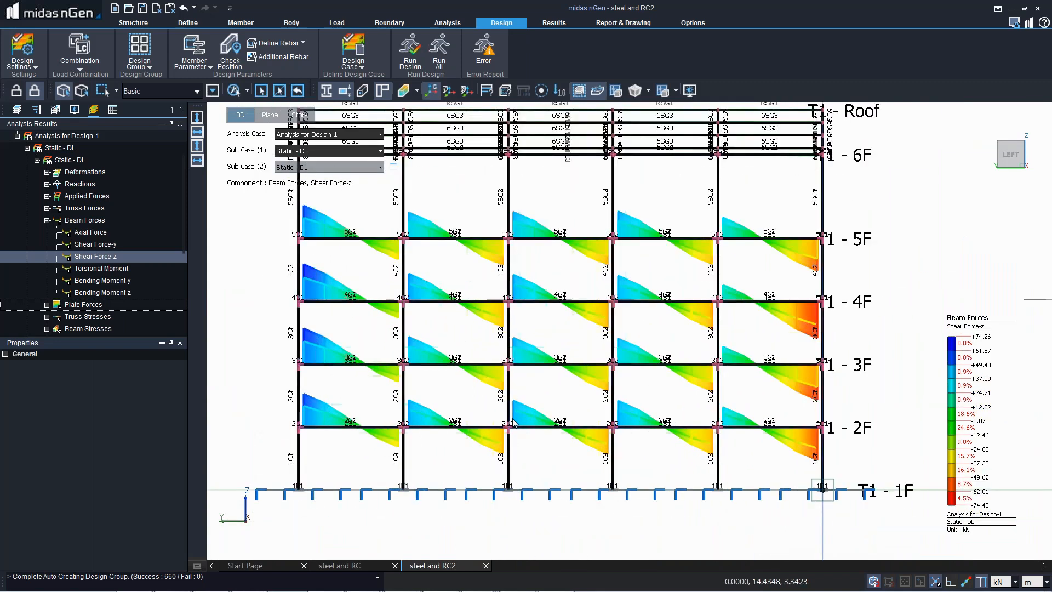
{"action": "scroll", "coordinate": [498, 447], "scroll_direction": "up", "scroll_amount": 2}
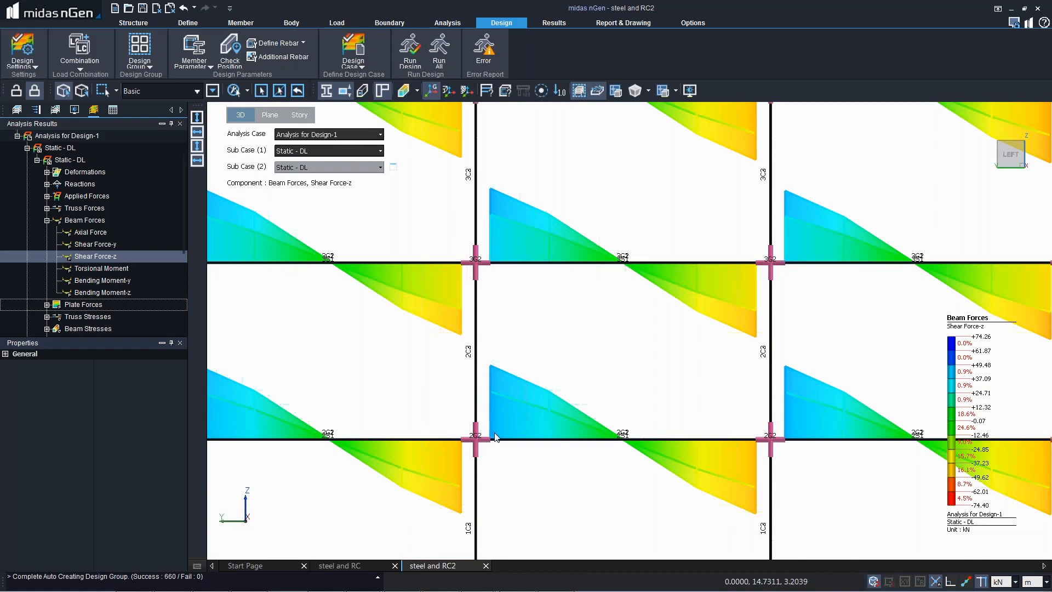
{"action": "scroll", "coordinate": [539, 383], "scroll_direction": "down", "scroll_amount": 5}
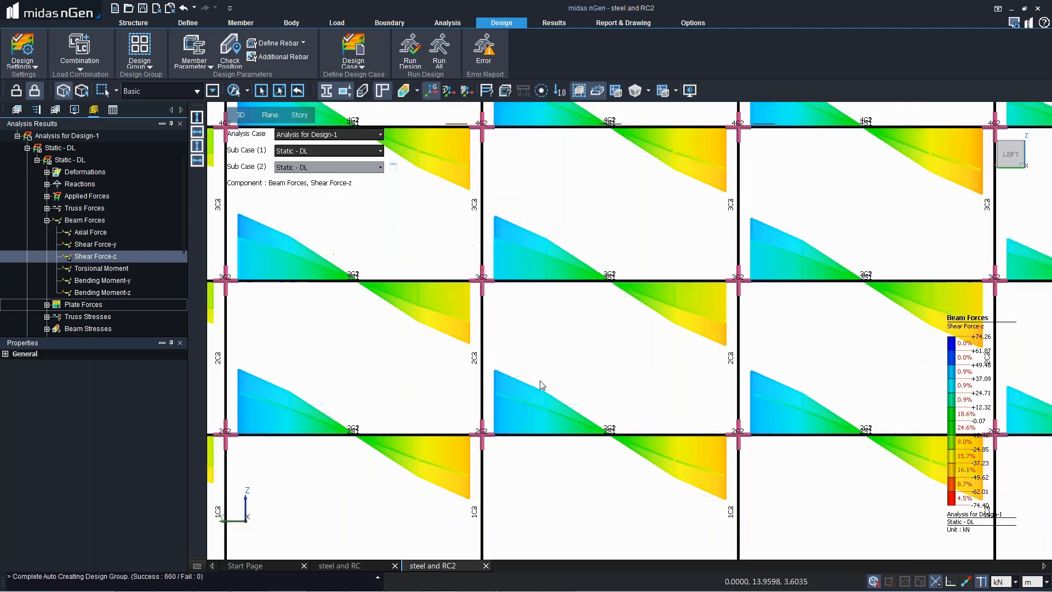
{"action": "scroll", "coordinate": [652, 508], "scroll_direction": "down", "scroll_amount": 3}
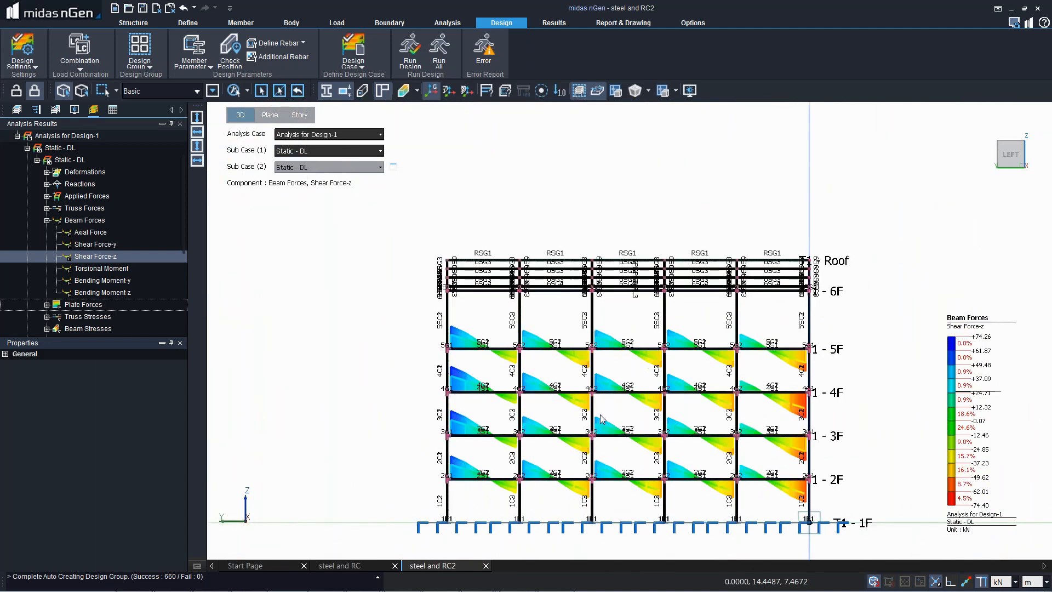
Step: Examine the Truss Forces of the roof truss members for Static - DL in 3D, first Axial Force, followed by Torsional Moment
{"action": "middle_click", "coordinate": [597, 418]}
{"action": "left_click", "coordinate": [552, 368]}
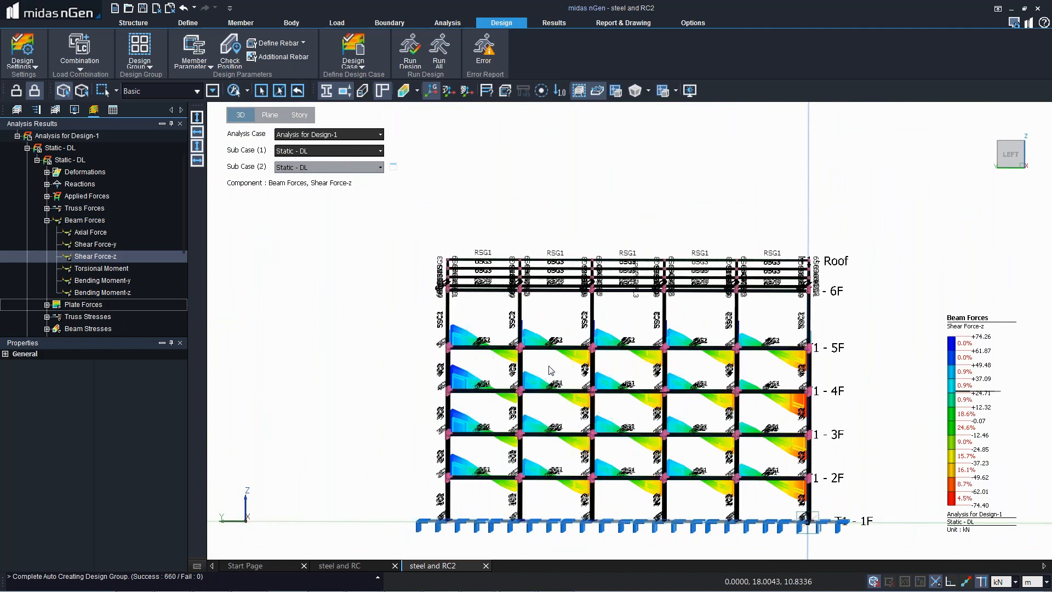
{"action": "left_click", "coordinate": [47, 208]}
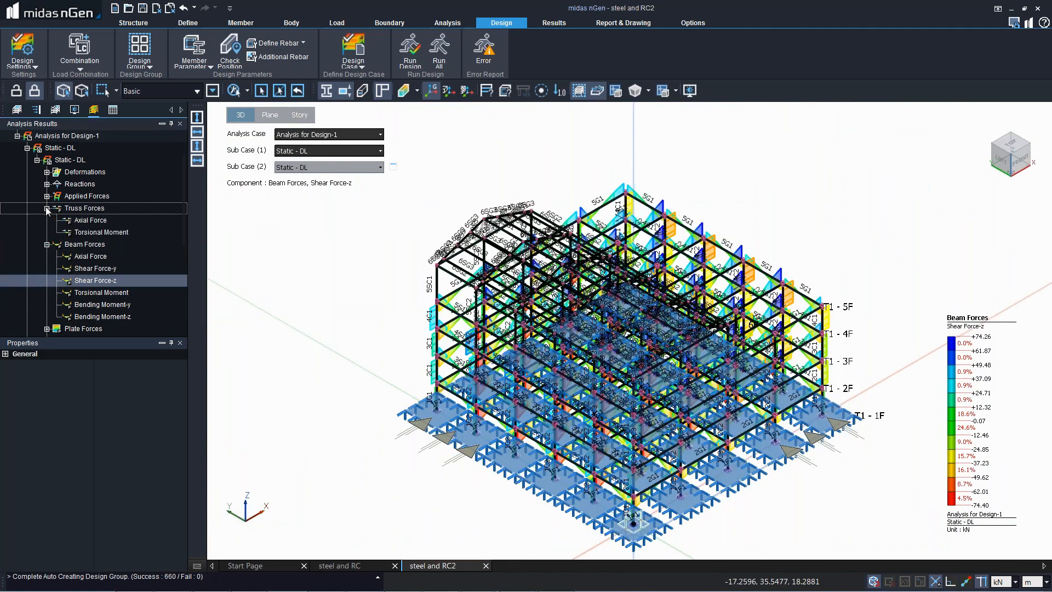
{"action": "left_click", "coordinate": [88, 221]}
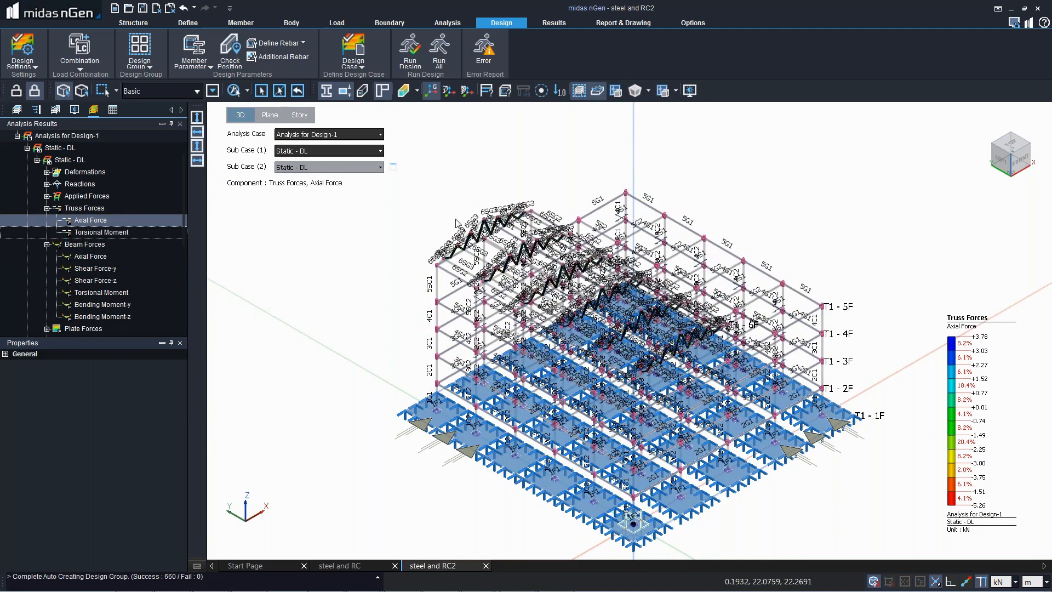
{"action": "scroll", "coordinate": [456, 223], "scroll_direction": "up", "scroll_amount": 2}
{"action": "scroll", "coordinate": [456, 223], "scroll_direction": "up", "scroll_amount": 5}
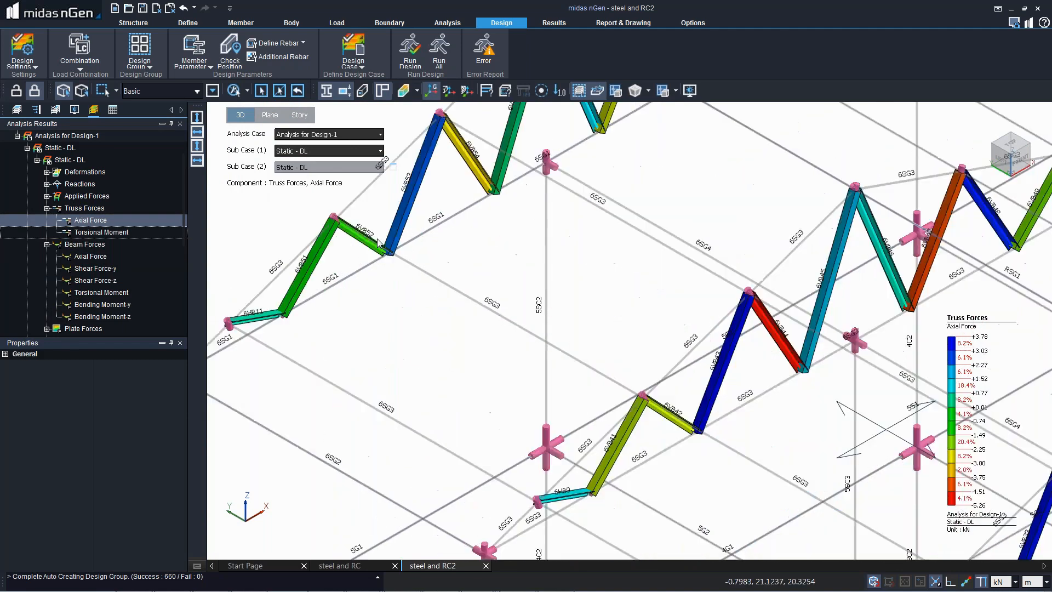
{"action": "scroll", "coordinate": [431, 375], "scroll_direction": "down", "scroll_amount": 3}
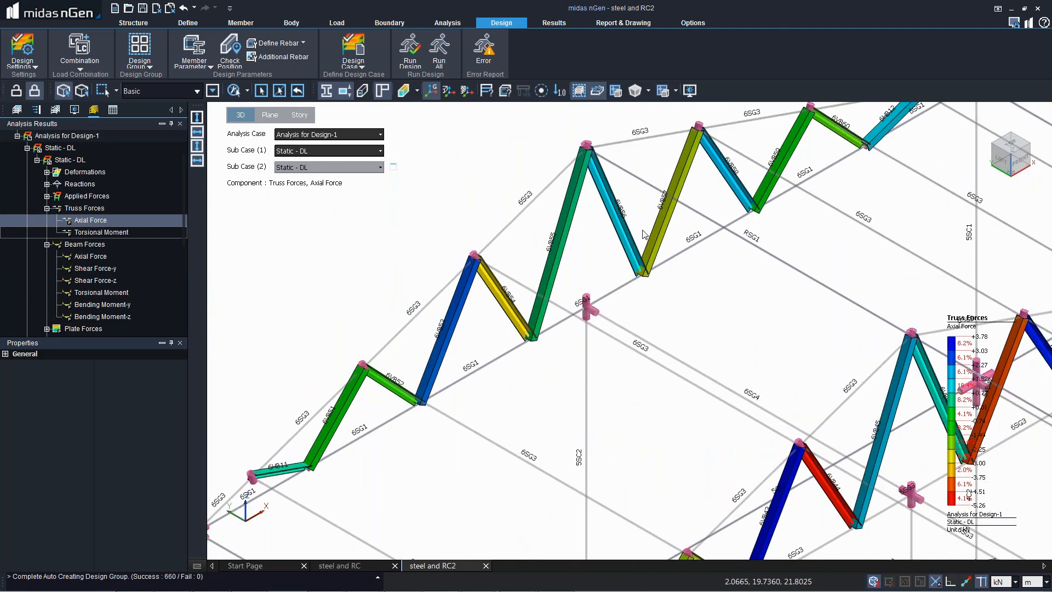
{"action": "scroll", "coordinate": [515, 281], "scroll_direction": "up", "scroll_amount": 3}
{"action": "scroll", "coordinate": [515, 281], "scroll_direction": "down", "scroll_amount": 3}
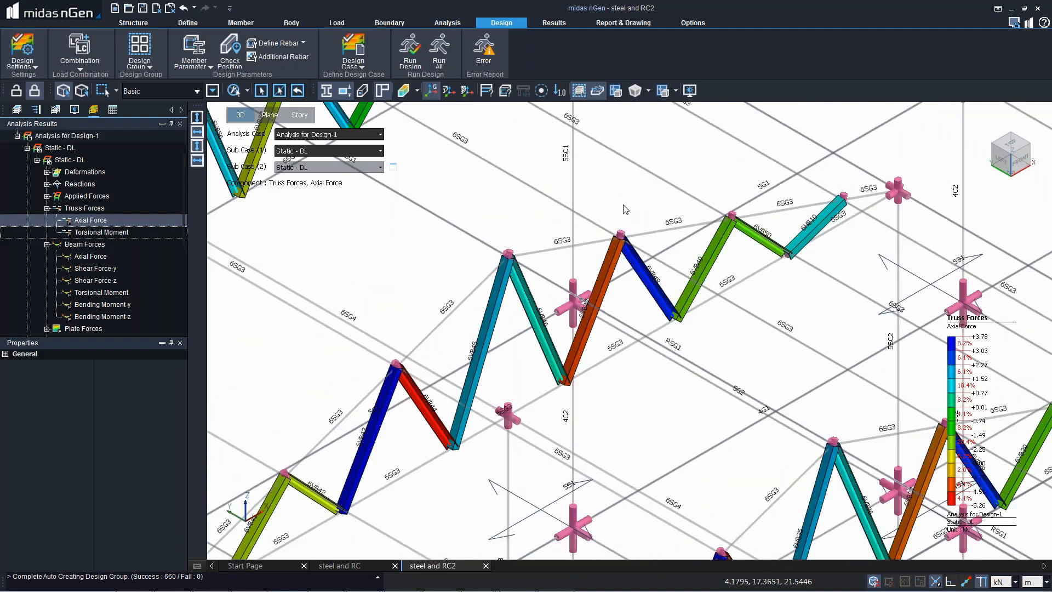
{"action": "scroll", "coordinate": [616, 389], "scroll_direction": "up", "scroll_amount": 3}
{"action": "middle_click_drag", "start_coordinate": [592, 439], "coordinate": [524, 265]}
{"action": "left_click", "coordinate": [96, 233]}
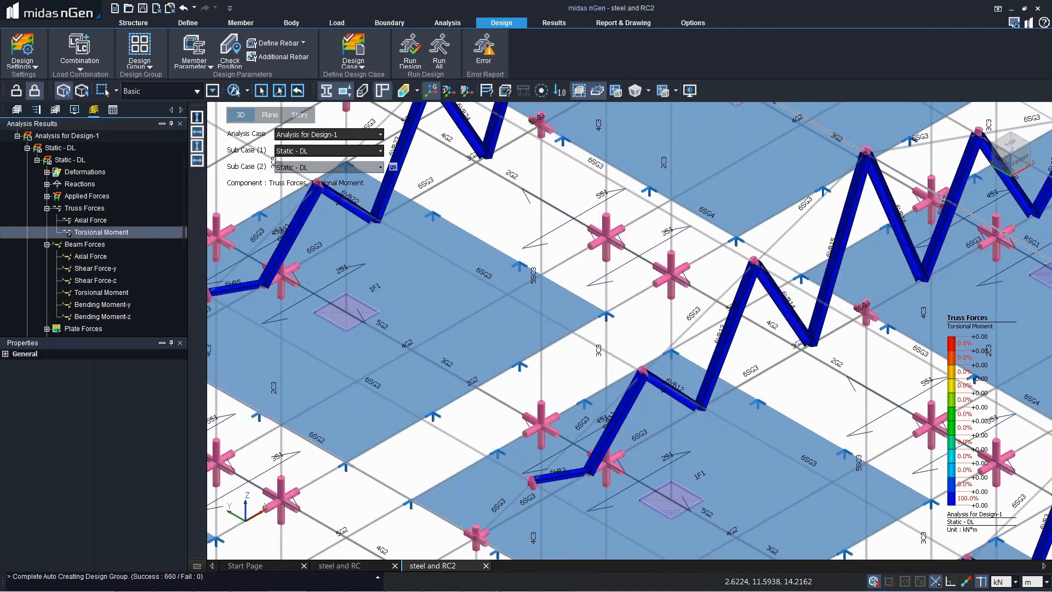
Step: Display the Axial Force diagram of the roof truss members for Static - DL across the whole building
{"action": "left_click", "coordinate": [90, 221]}
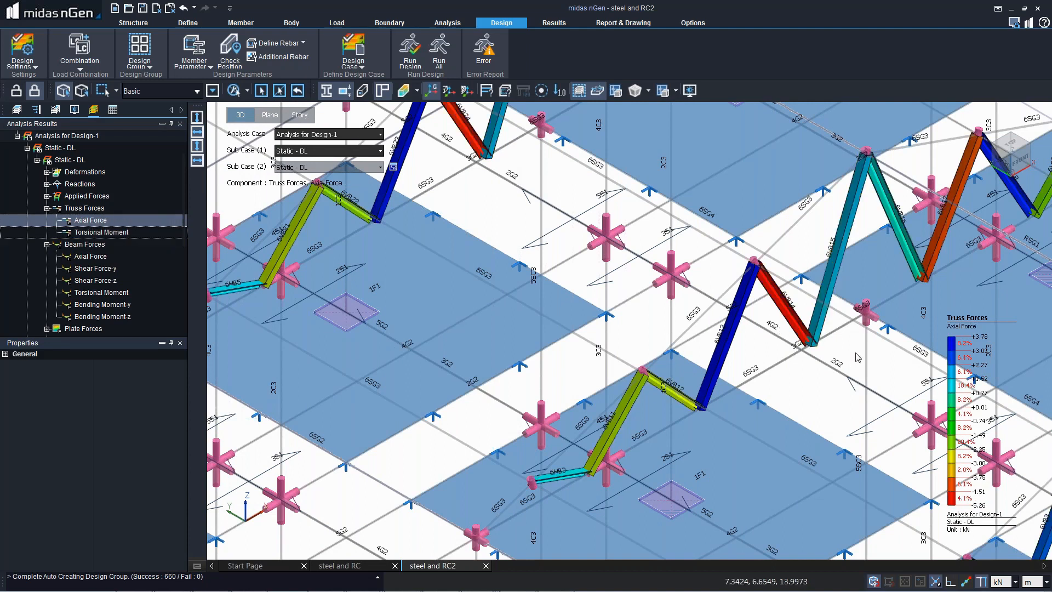
{"action": "middle_click_drag", "start_coordinate": [857, 366], "coordinate": [874, 375]}
{"action": "scroll", "coordinate": [652, 380], "scroll_direction": "down", "scroll_amount": 2}
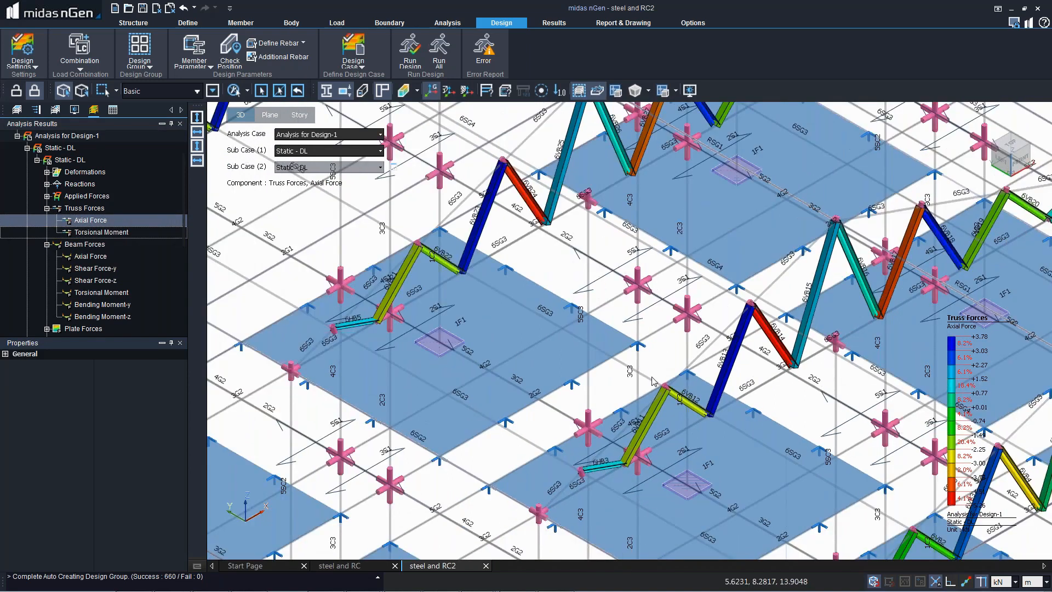
{"action": "scroll", "coordinate": [652, 380], "scroll_direction": "down", "scroll_amount": 6}
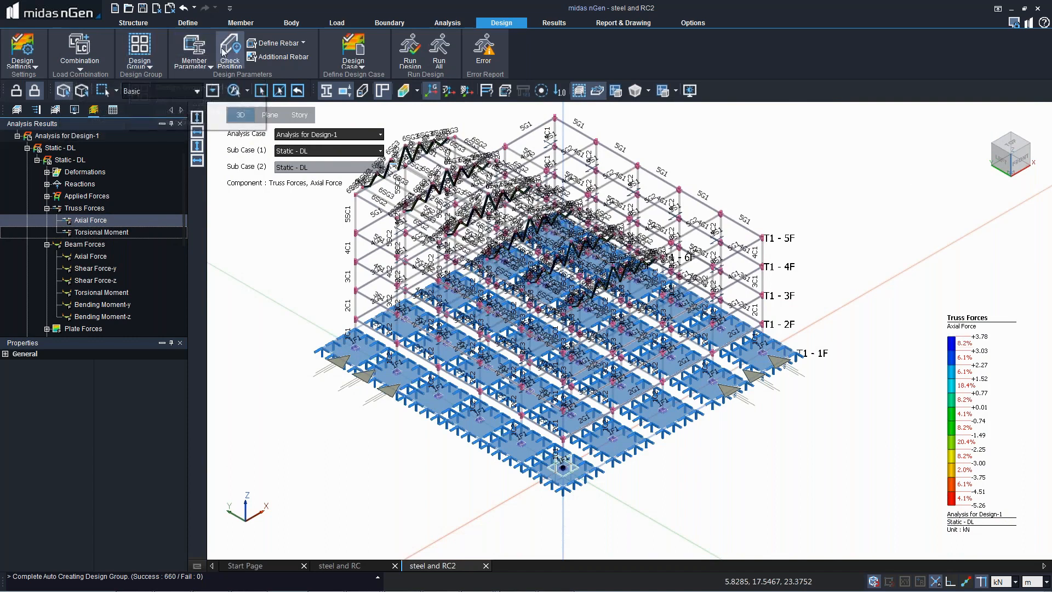
Step: Define Design Case 1 from Analysis for Design-1 with all RC and steel load combinations and all design members included
{"action": "left_click", "coordinate": [354, 50]}
{"action": "left_click_drag", "start_coordinate": [564, 274], "coordinate": [564, 416]}
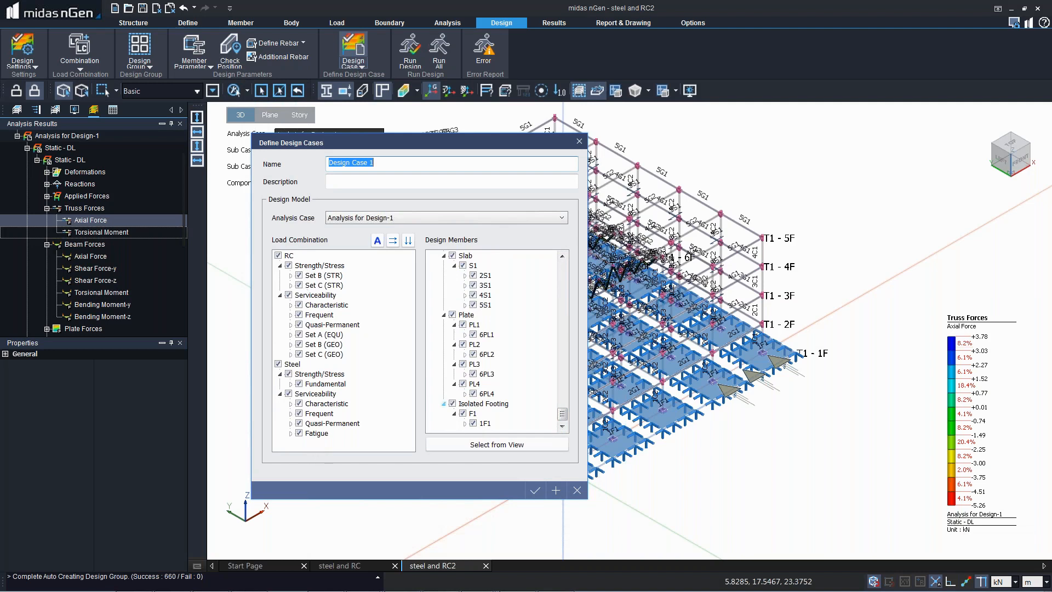
{"action": "left_click", "coordinate": [534, 491]}
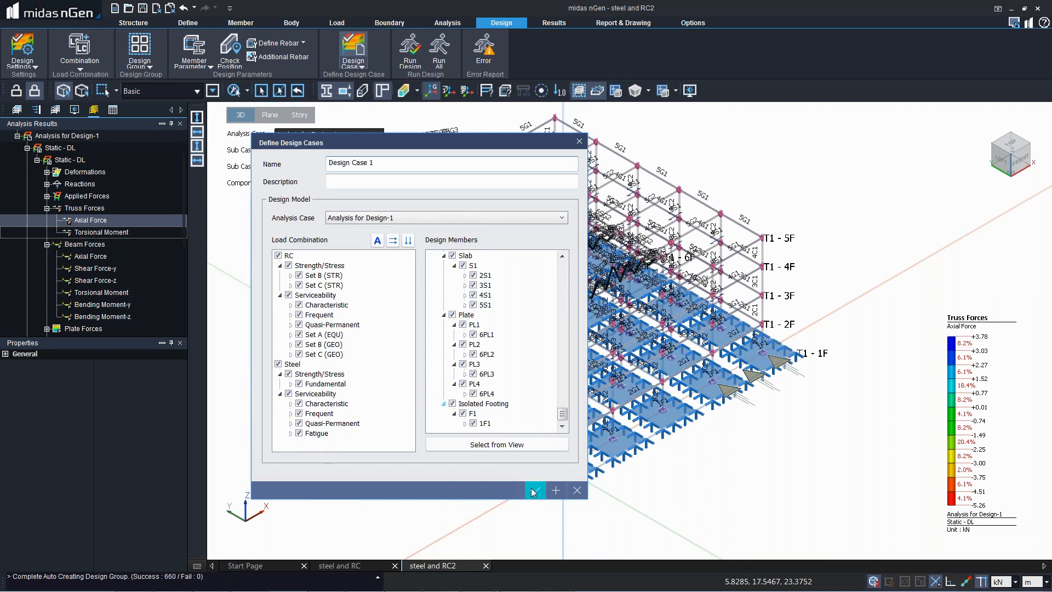
{"action": "left_click", "coordinate": [404, 53]}
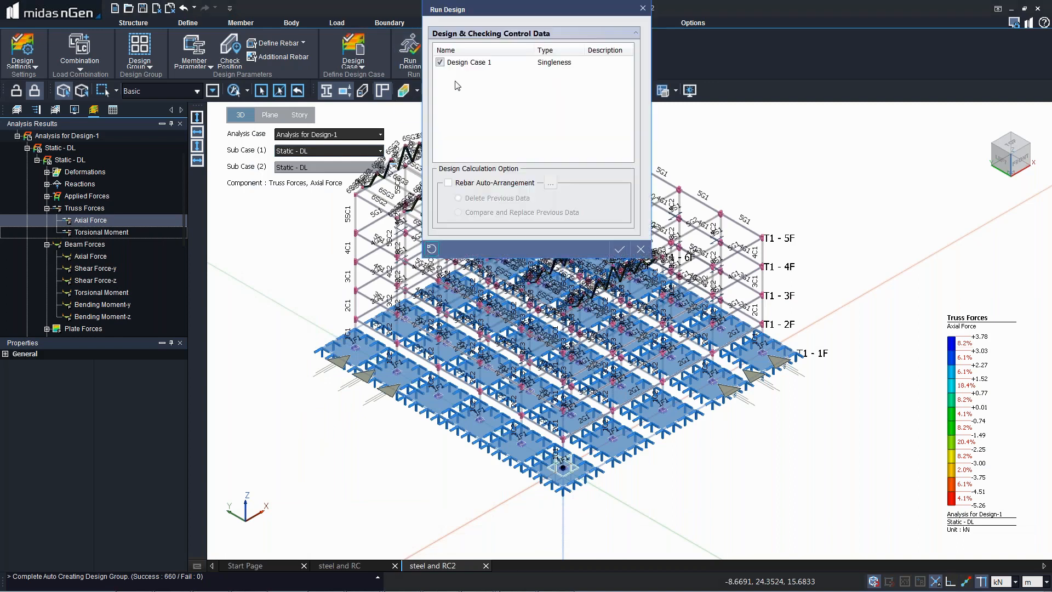
{"action": "left_click", "coordinate": [473, 182]}
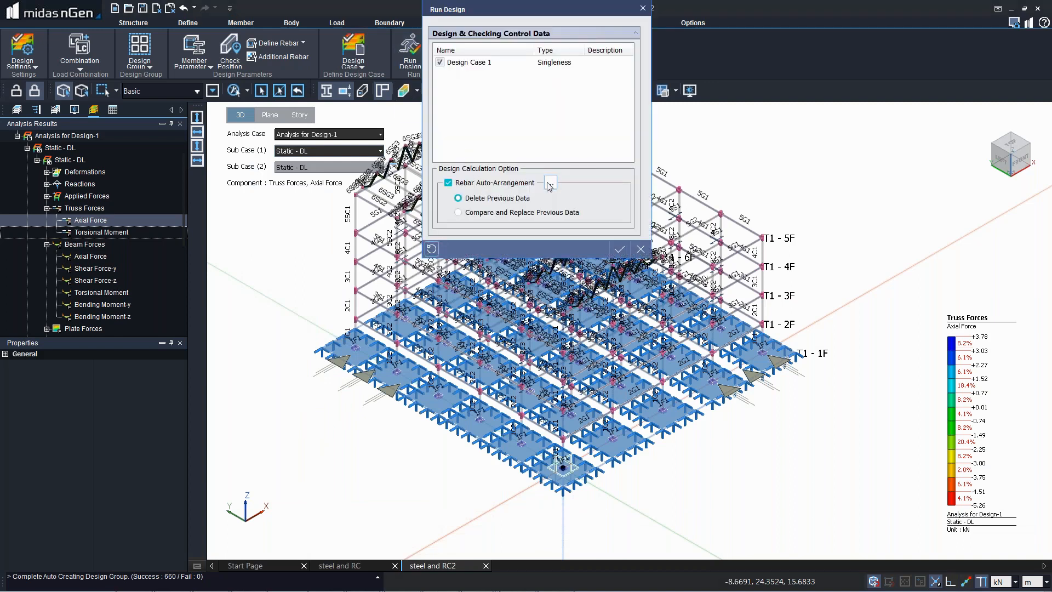
{"action": "left_click", "coordinate": [551, 183]}
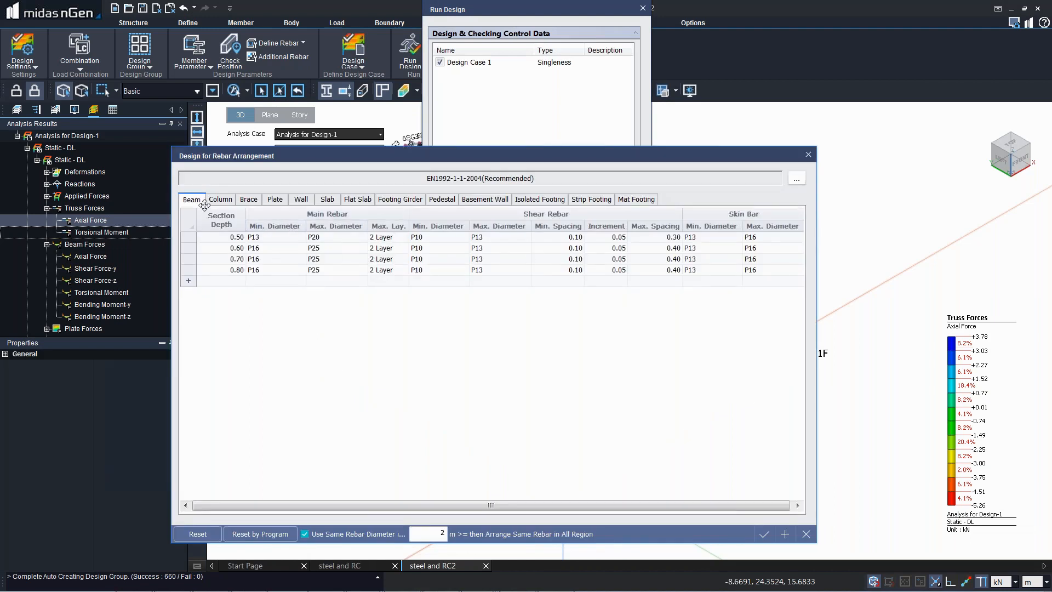
{"action": "left_click", "coordinate": [220, 201]}
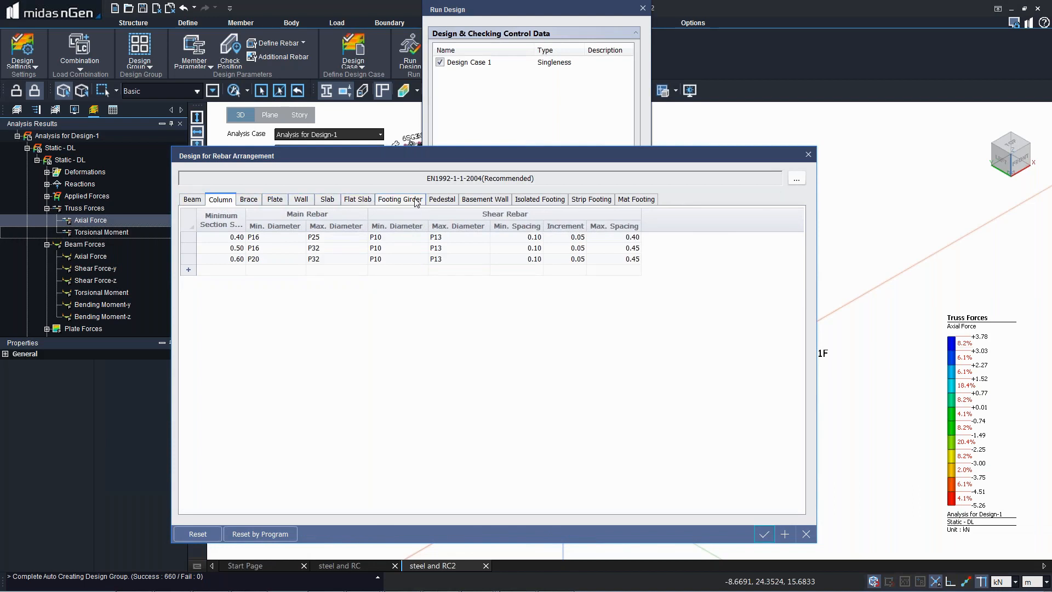
{"action": "left_click", "coordinate": [549, 201]}
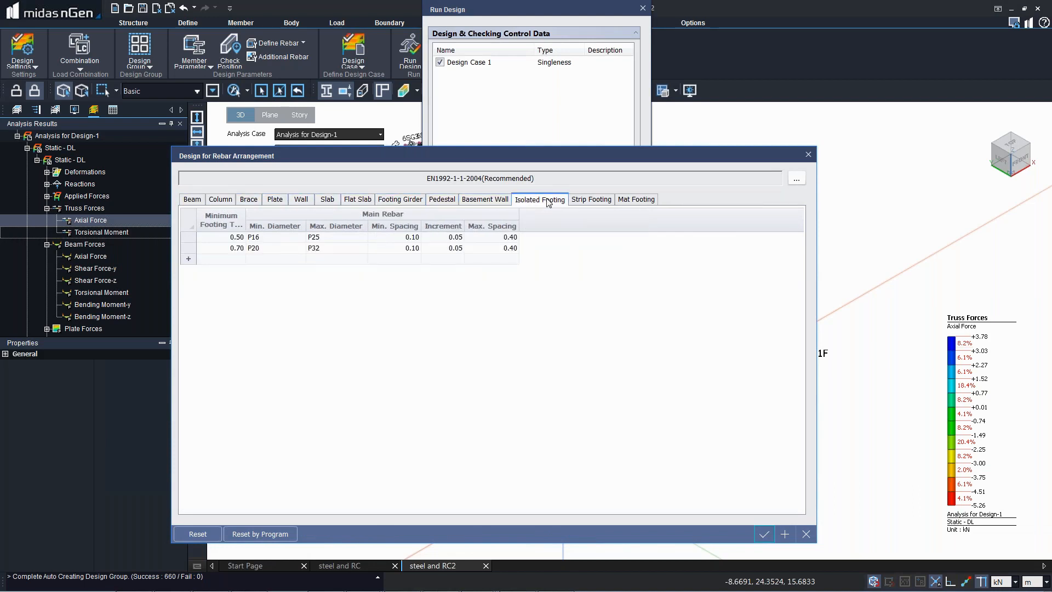
{"action": "left_click", "coordinate": [765, 534]}
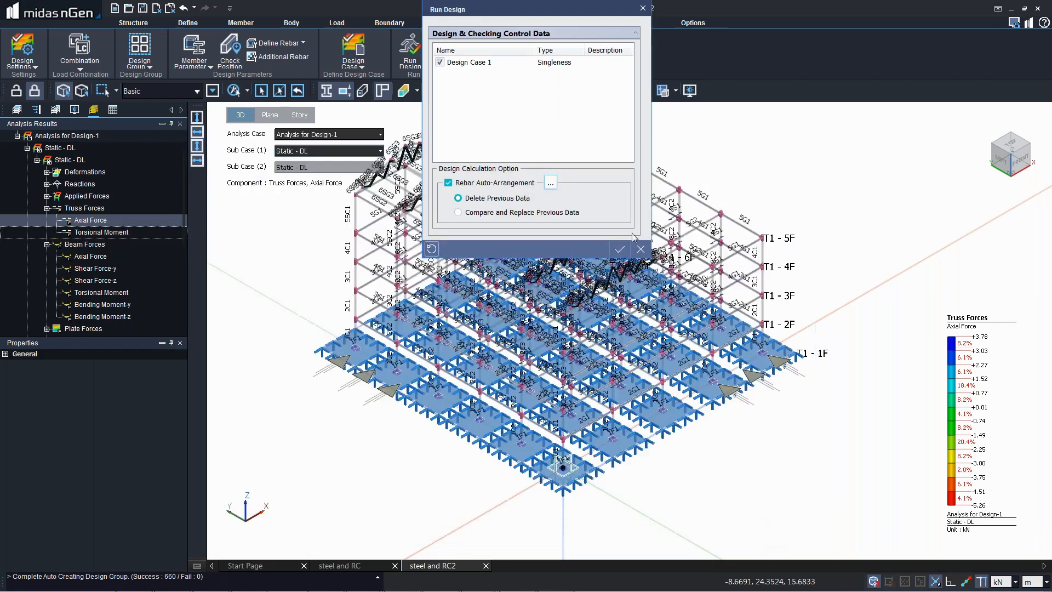
{"action": "left_click", "coordinate": [619, 250]}
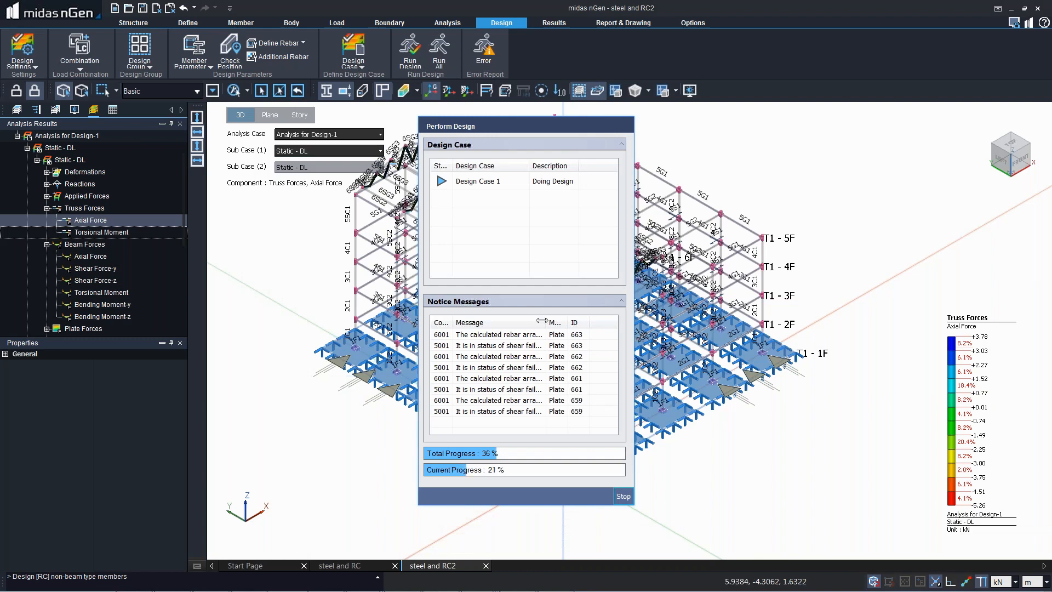
Step: Widen the message column and read the notice messages of the design run for the plate members, closing the progress report once complete
{"action": "left_click_drag", "start_coordinate": [541, 320], "coordinate": [593, 321]}
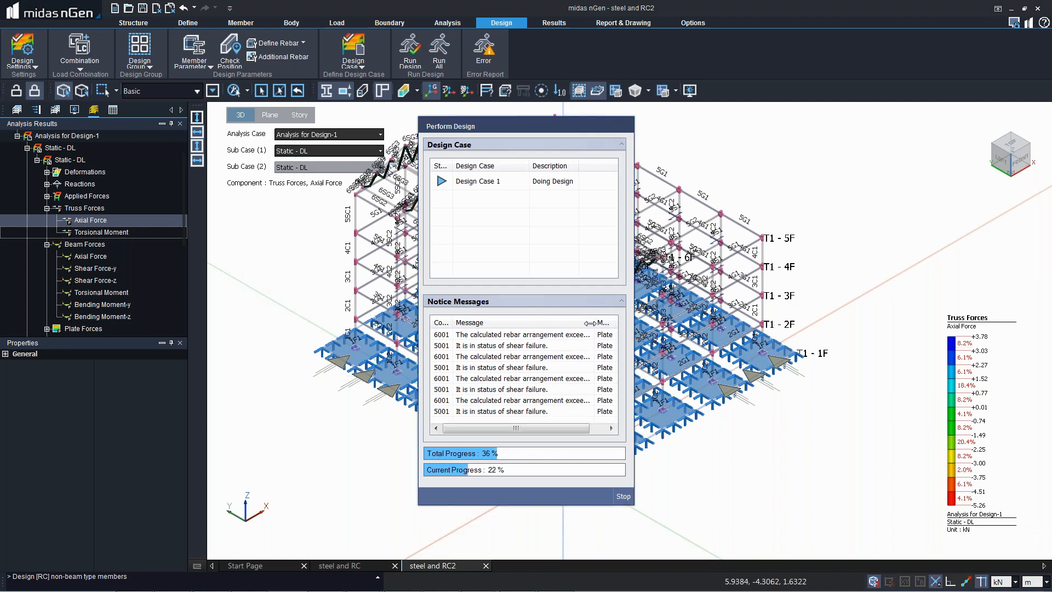
{"action": "left_click", "coordinate": [514, 335]}
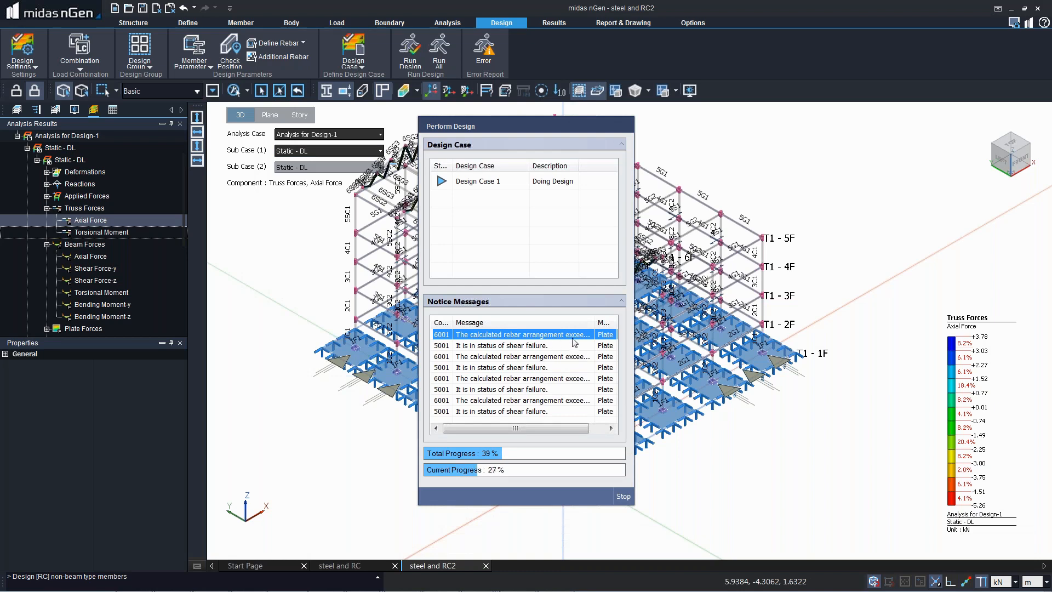
{"action": "mouse_move", "coordinate": [595, 322]}
{"action": "left_mouse_down"}
{"action": "mouse_move", "coordinate": [621, 322]}
{"action": "mouse_move", "coordinate": [575, 322]}
{"action": "mouse_move", "coordinate": [586, 322]}
{"action": "left_mouse_up"}
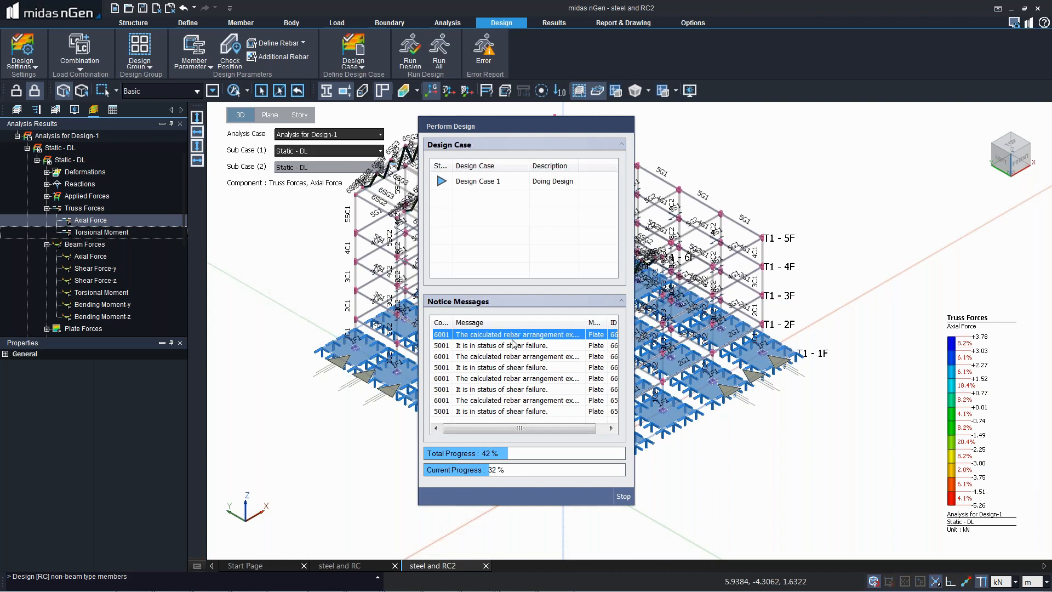
{"action": "left_click", "coordinate": [576, 346]}
{"action": "left_click", "coordinate": [571, 357]}
{"action": "left_click", "coordinate": [570, 368]}
{"action": "left_click", "coordinate": [564, 379]}
{"action": "left_click", "coordinate": [559, 390]}
{"action": "left_click", "coordinate": [556, 401]}
{"action": "left_click", "coordinate": [550, 413]}
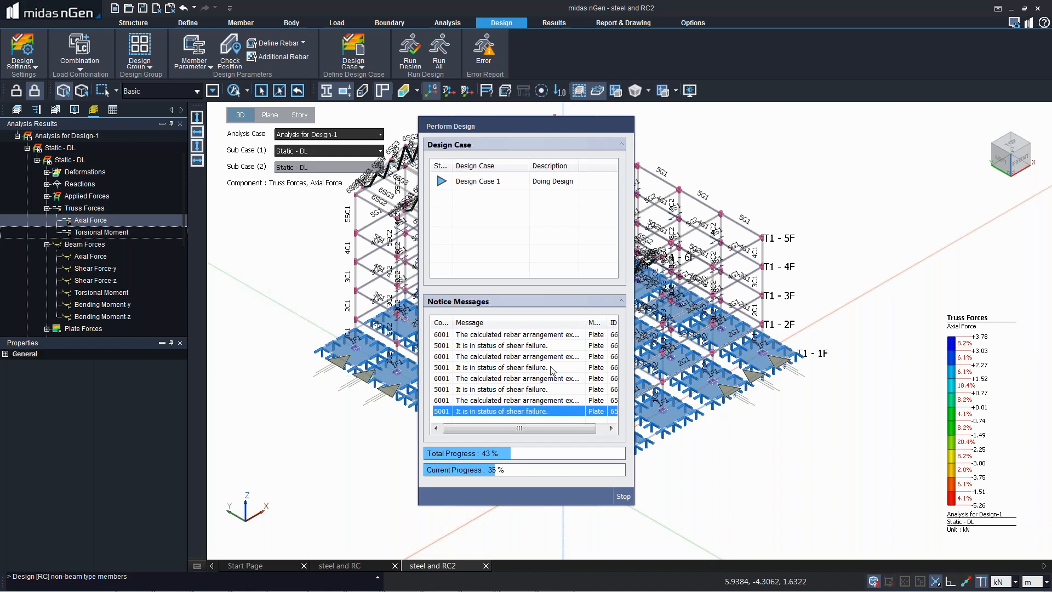
{"action": "left_click", "coordinate": [550, 334]}
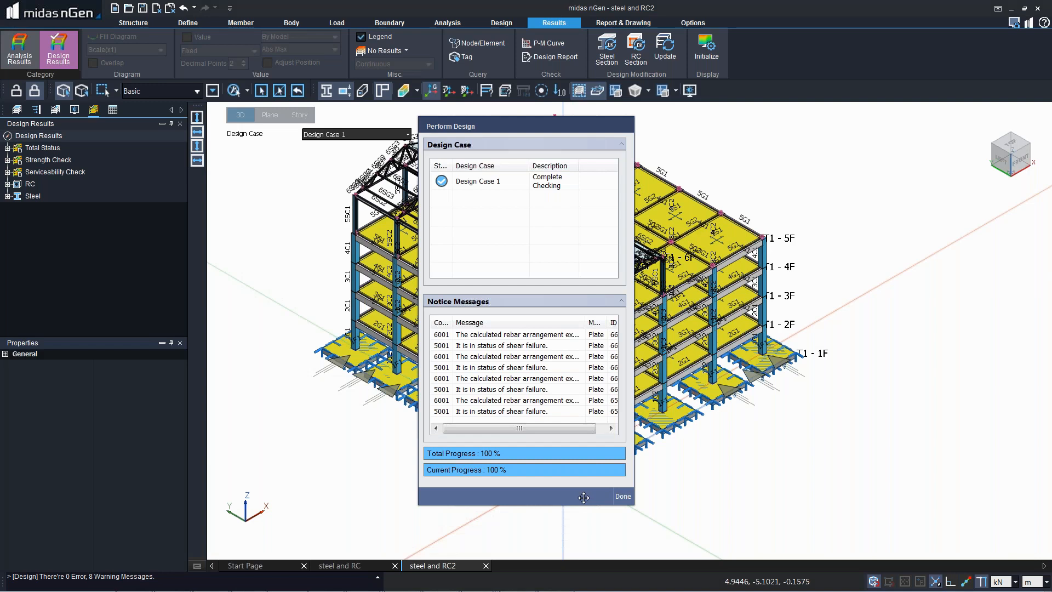
{"action": "left_click", "coordinate": [623, 496]}
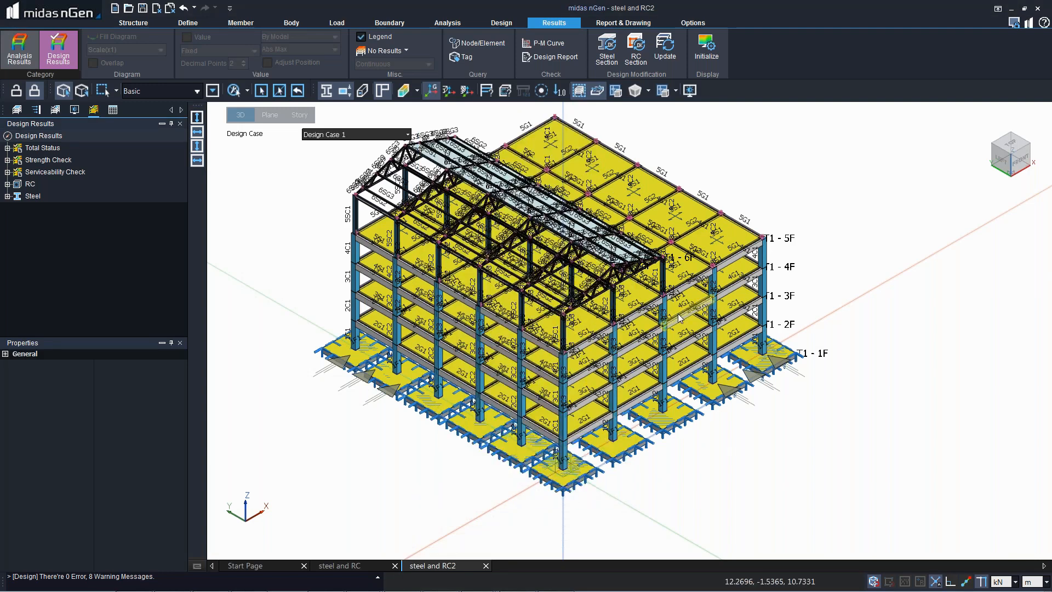
{"action": "left_click", "coordinate": [338, 24]}
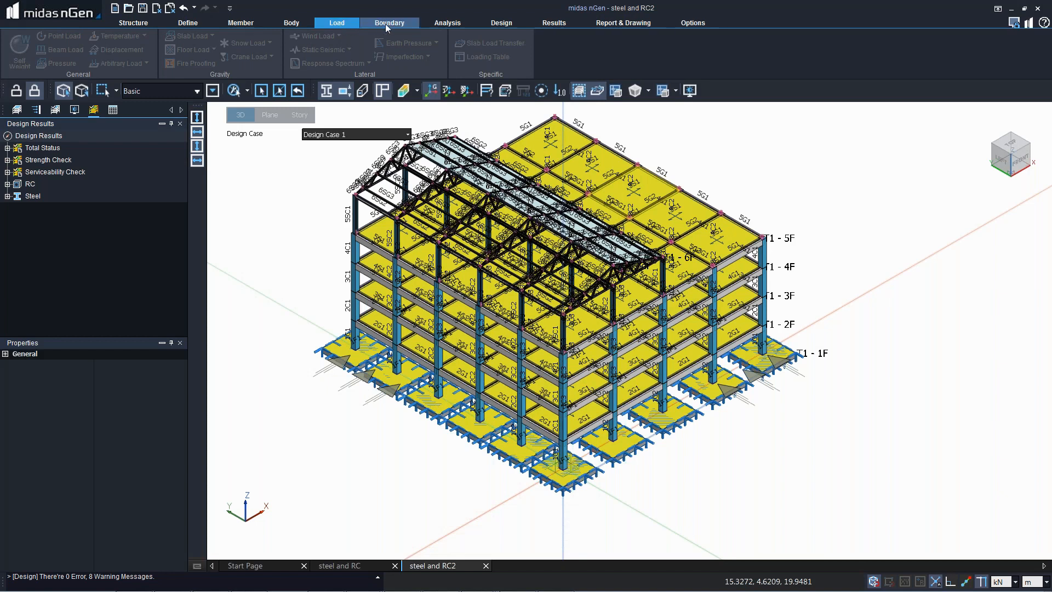
{"action": "left_click", "coordinate": [447, 23]}
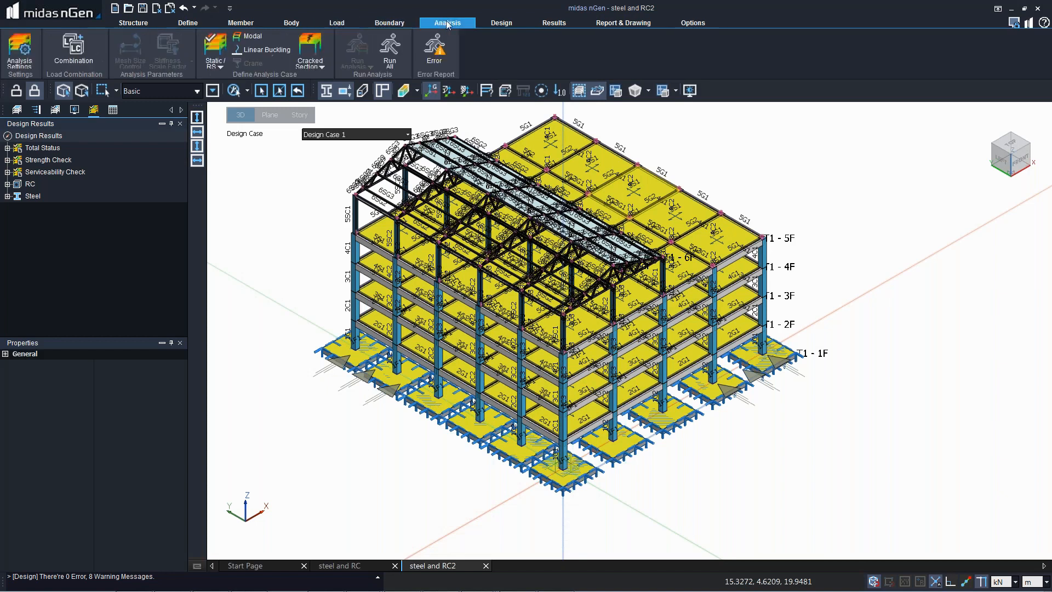
{"action": "left_click", "coordinate": [502, 23]}
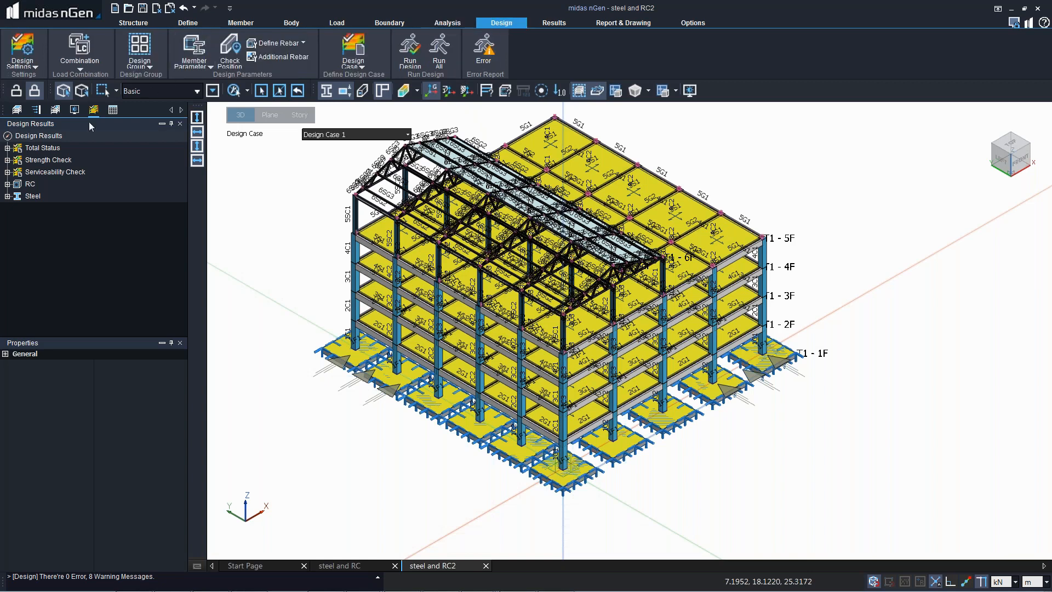
Step: Display the Total Status of Design Case 1 on the model, followed by the Strength Check status
{"action": "double_click", "coordinate": [41, 148]}
{"action": "left_click", "coordinate": [44, 160]}
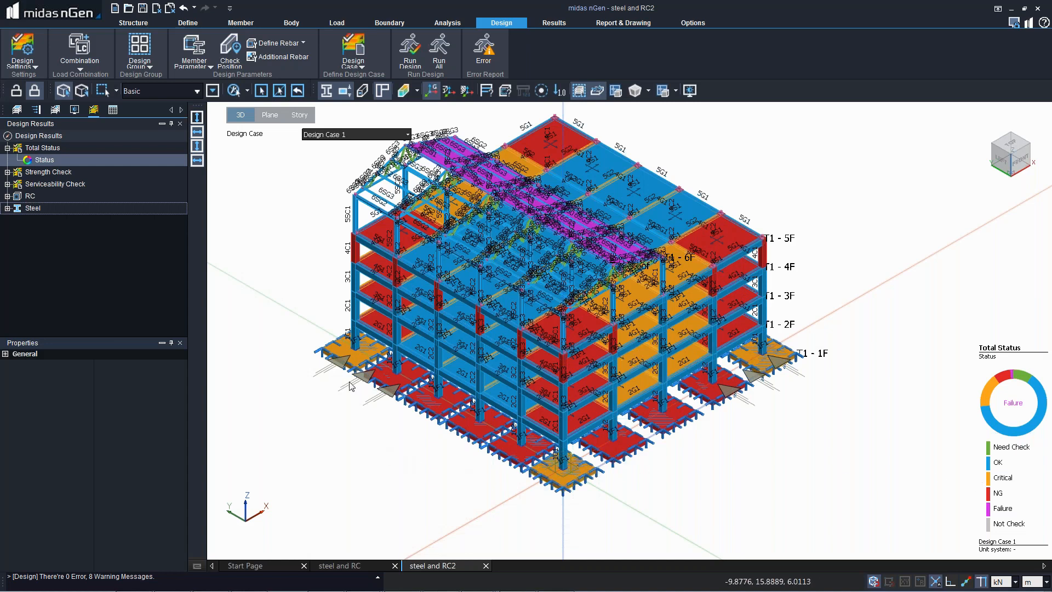
{"action": "left_click", "coordinate": [8, 172]}
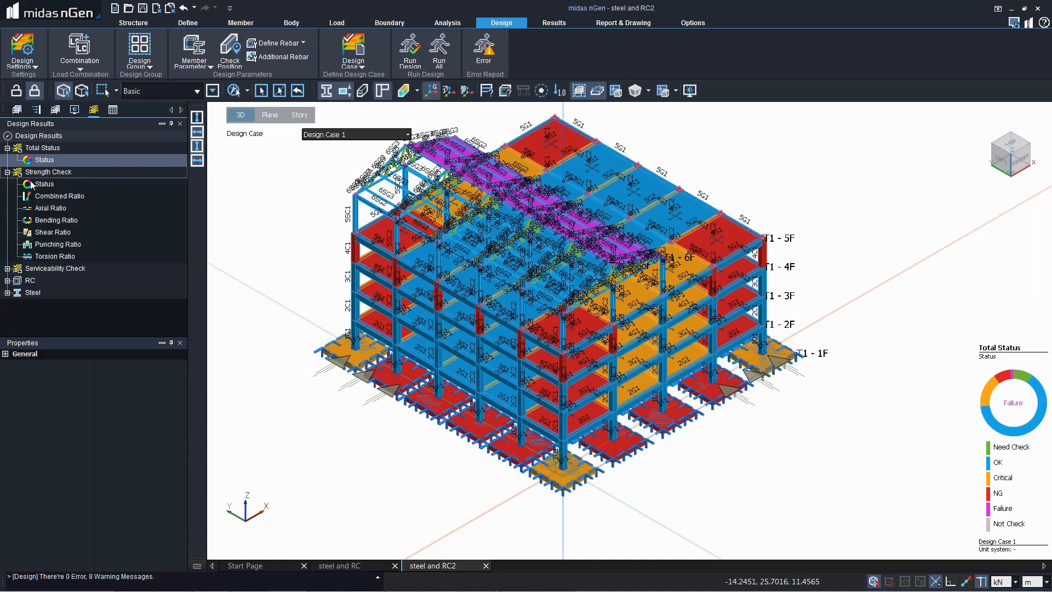
{"action": "left_click", "coordinate": [49, 186]}
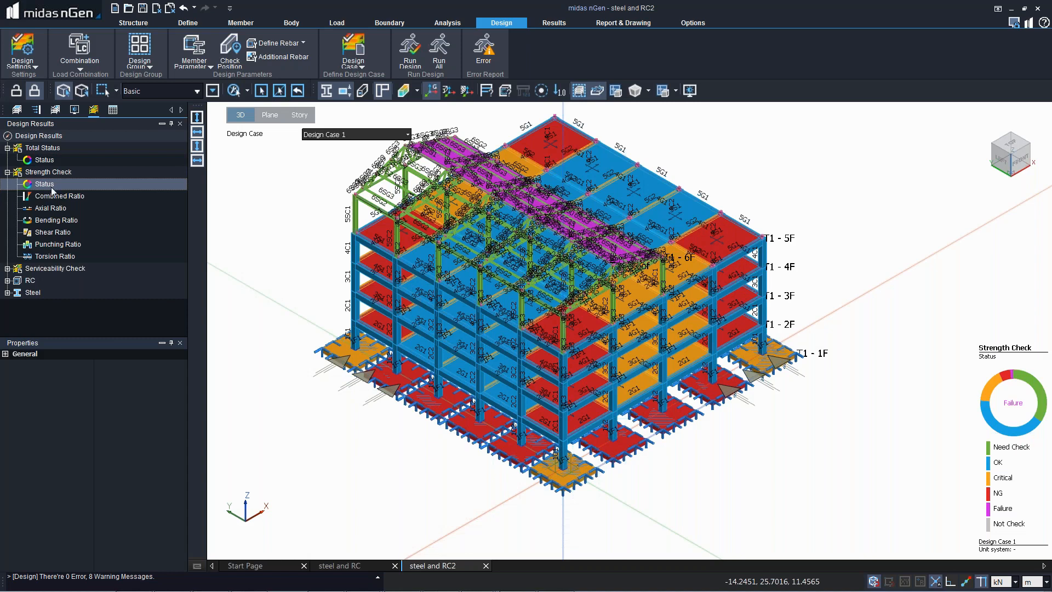
Step: Display the Serviceability Check status of the members, followed by their Crack Ratio and Stress Ratio
{"action": "left_click", "coordinate": [7, 268]}
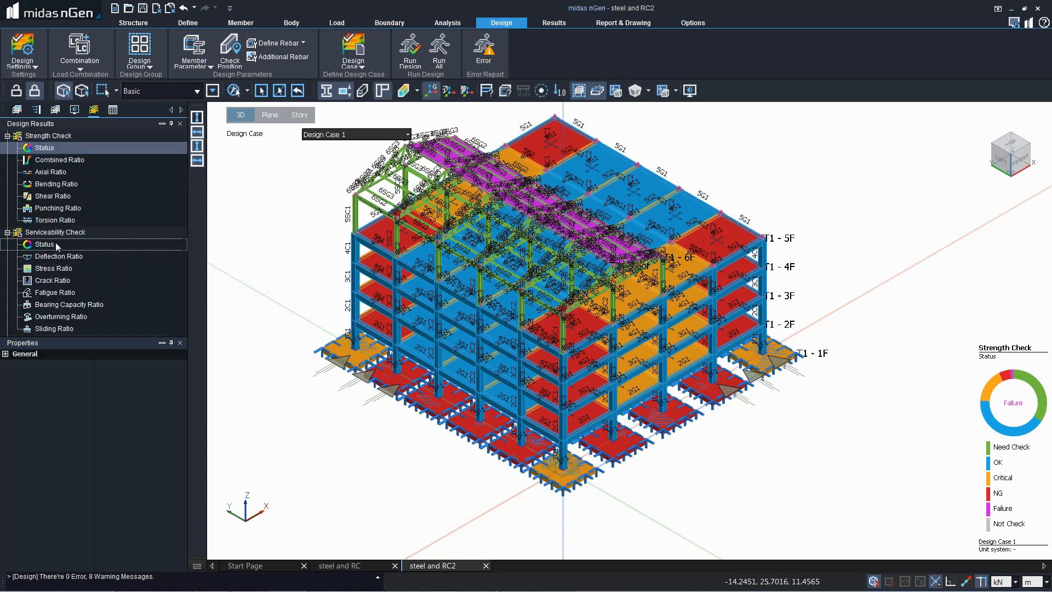
{"action": "left_click", "coordinate": [55, 245]}
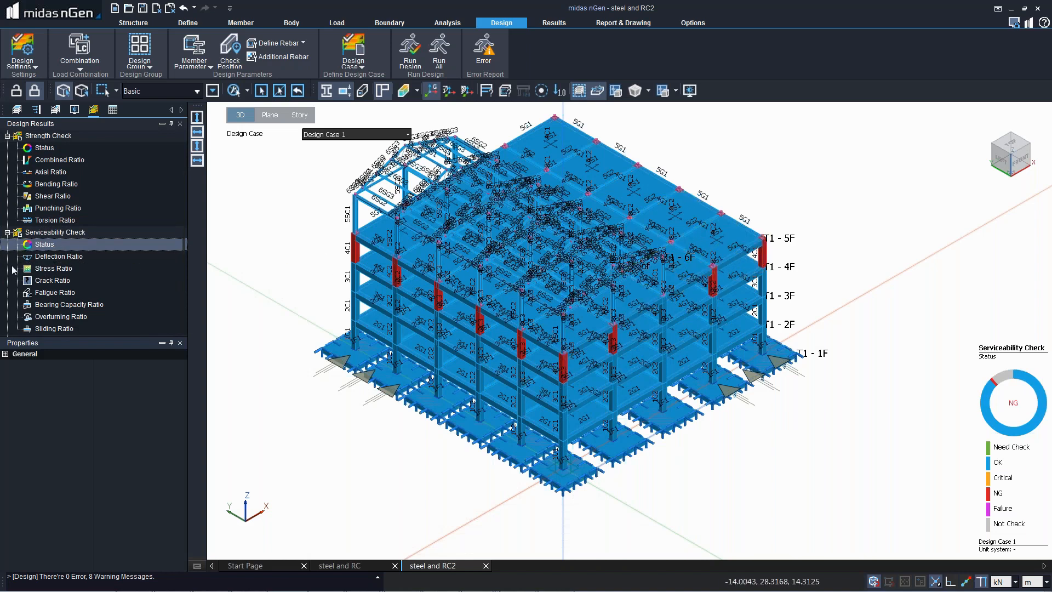
{"action": "left_click", "coordinate": [49, 282]}
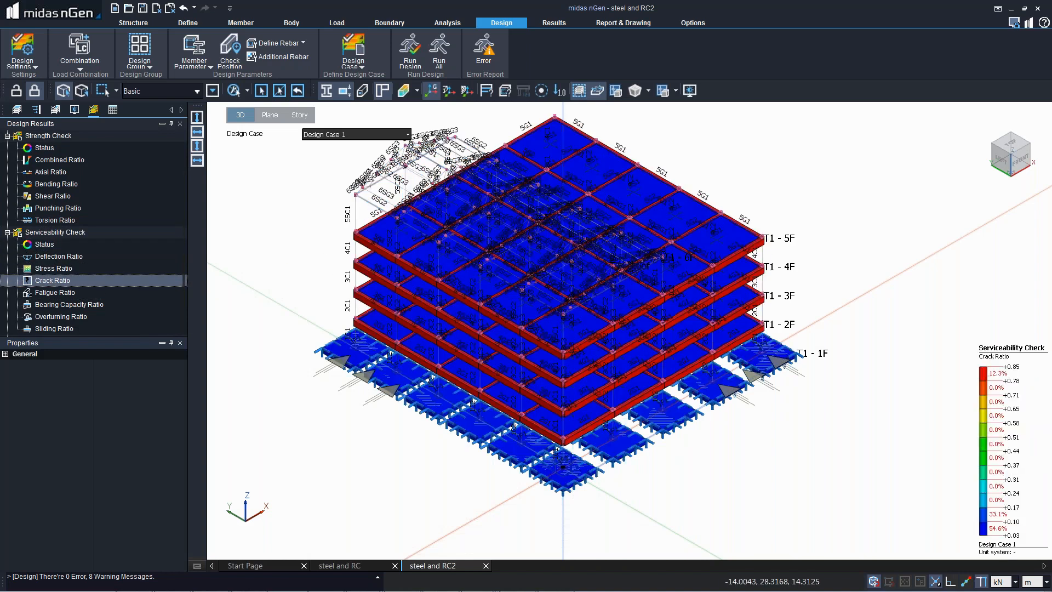
{"action": "left_click", "coordinate": [53, 269]}
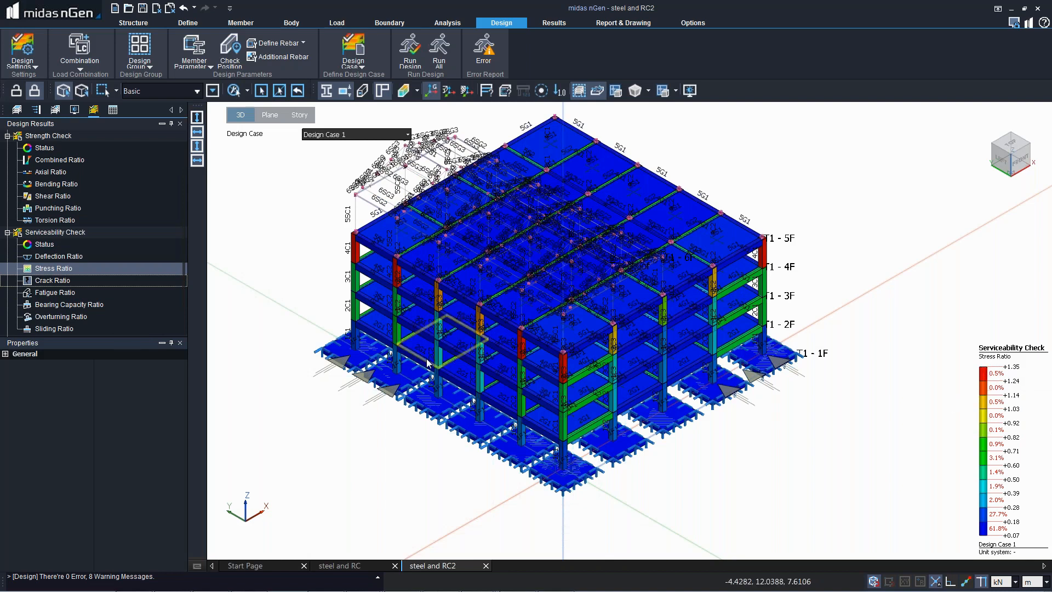
Step: Display the Strength Check Axial Ratio and Bending Ratio of the members and examine the Bending Ratio legend
{"action": "left_click", "coordinate": [54, 172]}
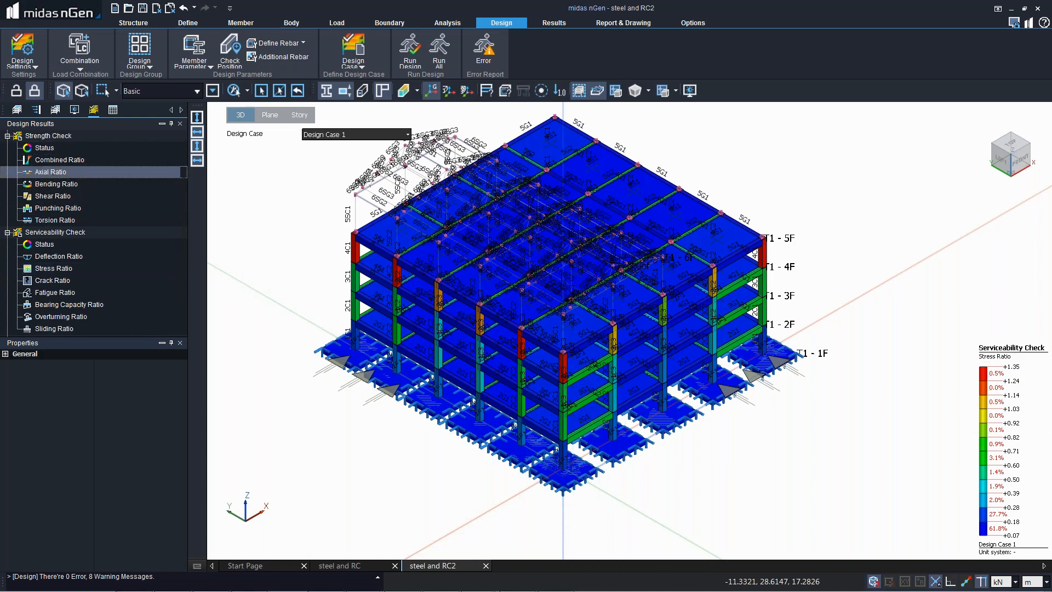
{"action": "left_click", "coordinate": [53, 185]}
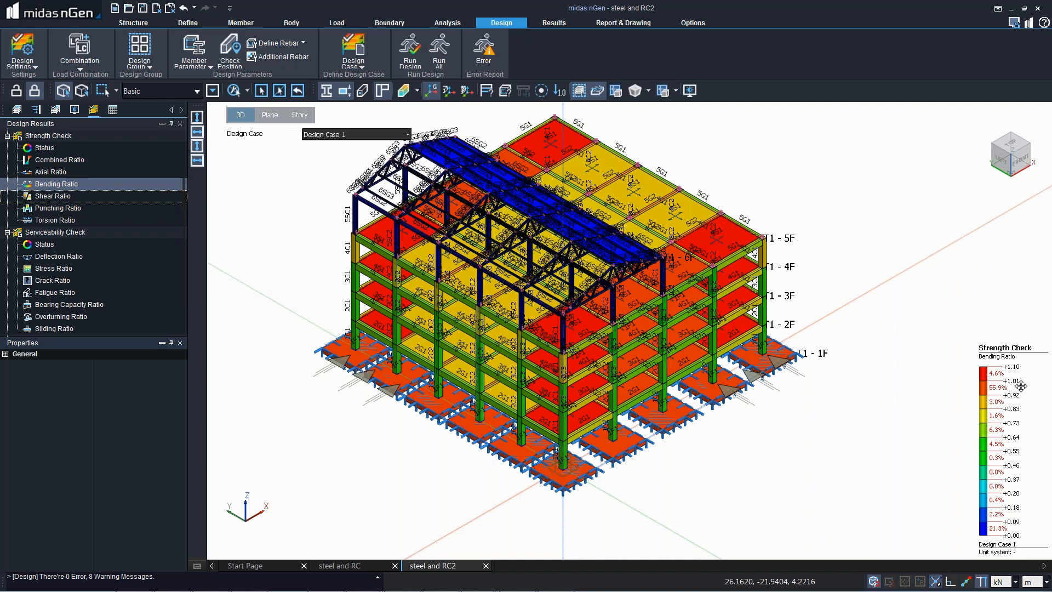
{"action": "left_click_drag", "start_coordinate": [1030, 427], "coordinate": [994, 370]}
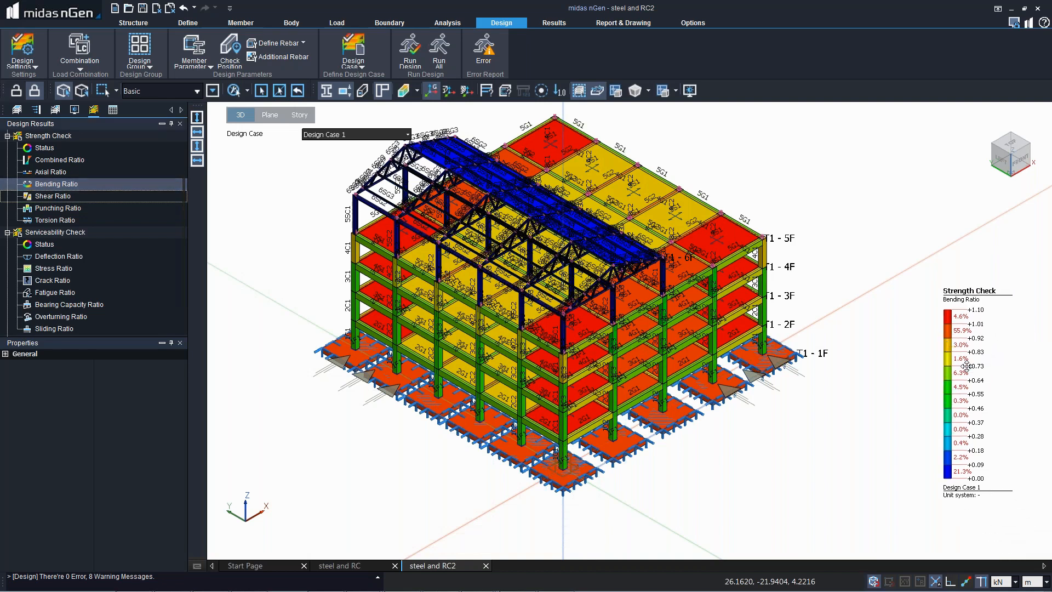
Step: Display the Strength Check Shear Ratio and show only the members below the roof truss, selected from the front view
{"action": "left_click", "coordinate": [58, 195]}
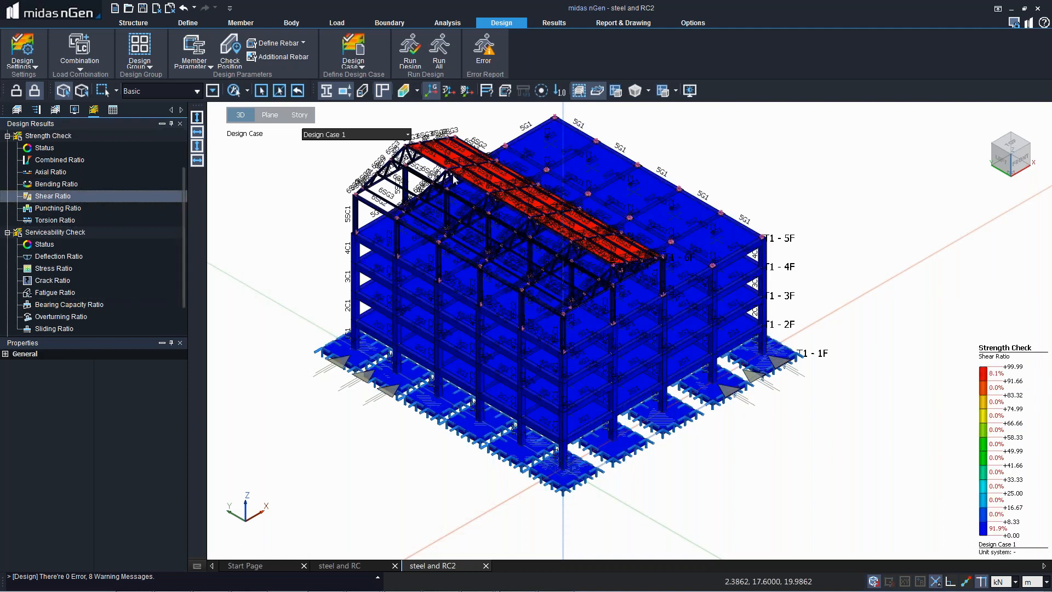
{"action": "middle_click", "coordinate": [442, 231]}
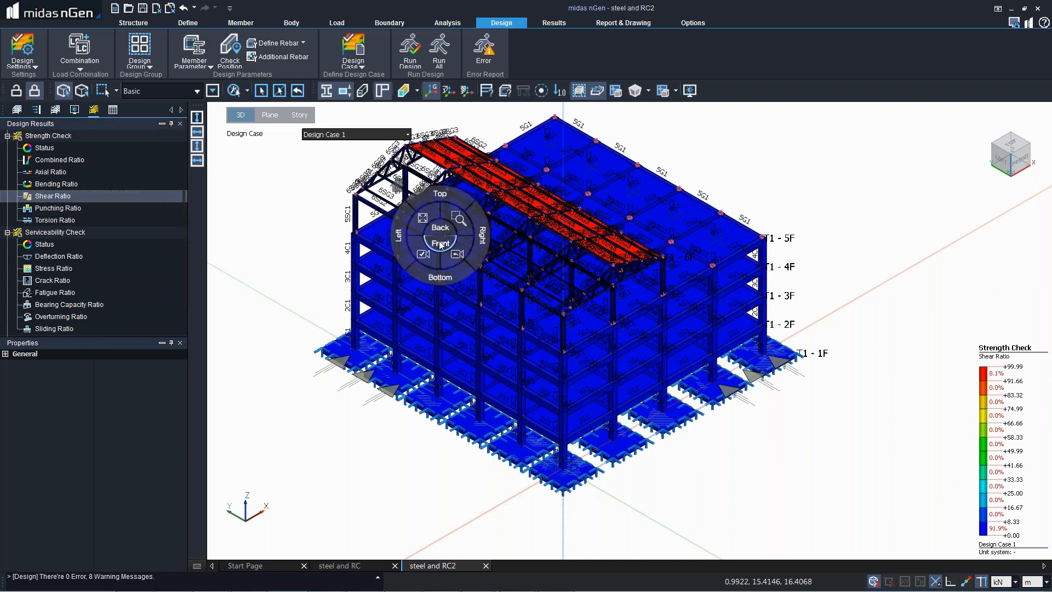
{"action": "left_click", "coordinate": [440, 243]}
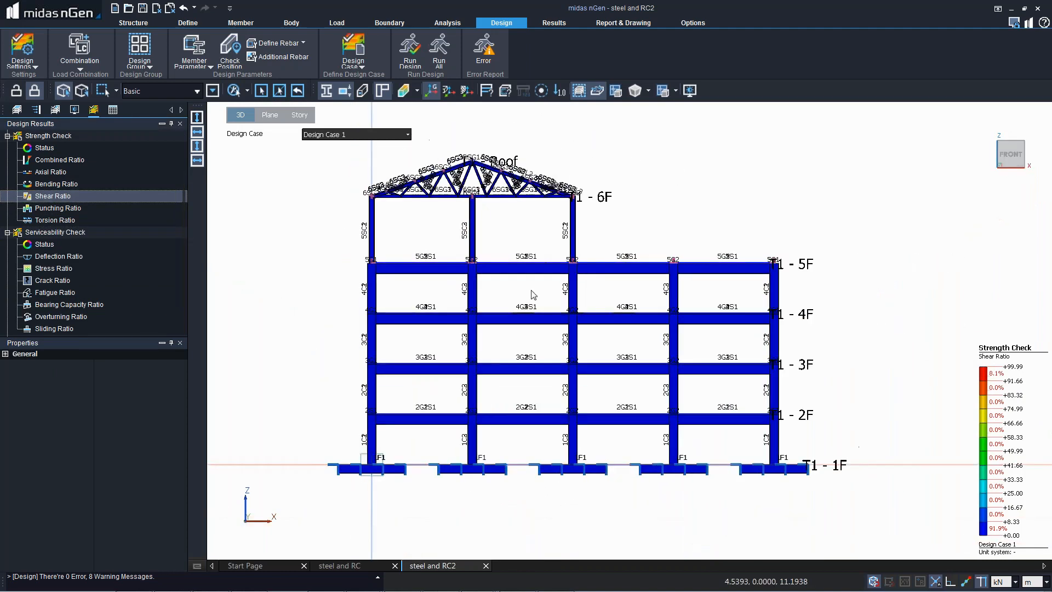
{"action": "left_click_drag", "start_coordinate": [910, 500], "coordinate": [322, 232]}
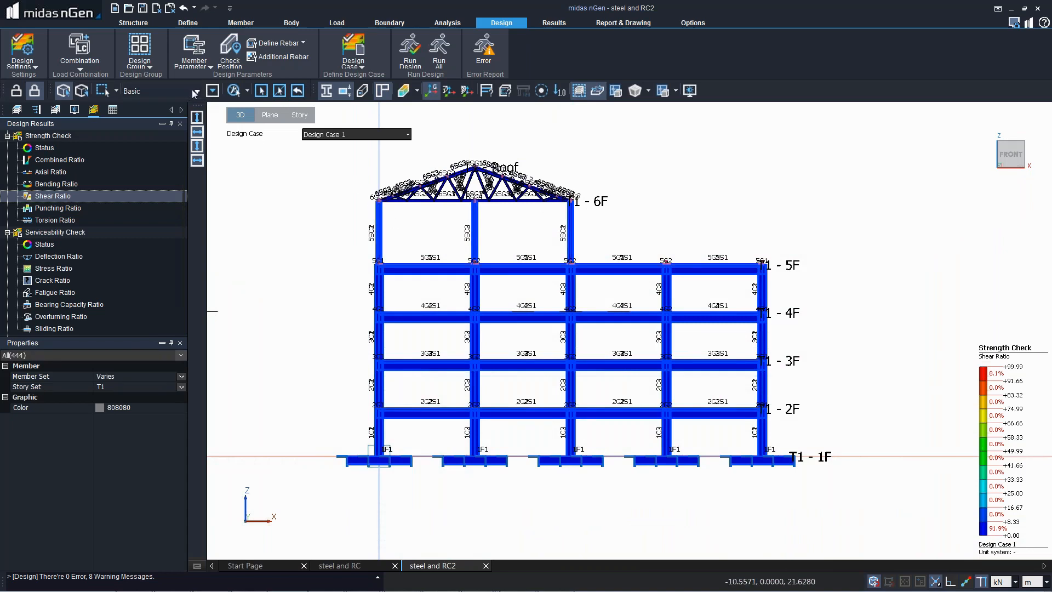
{"action": "right_click", "coordinate": [338, 255]}
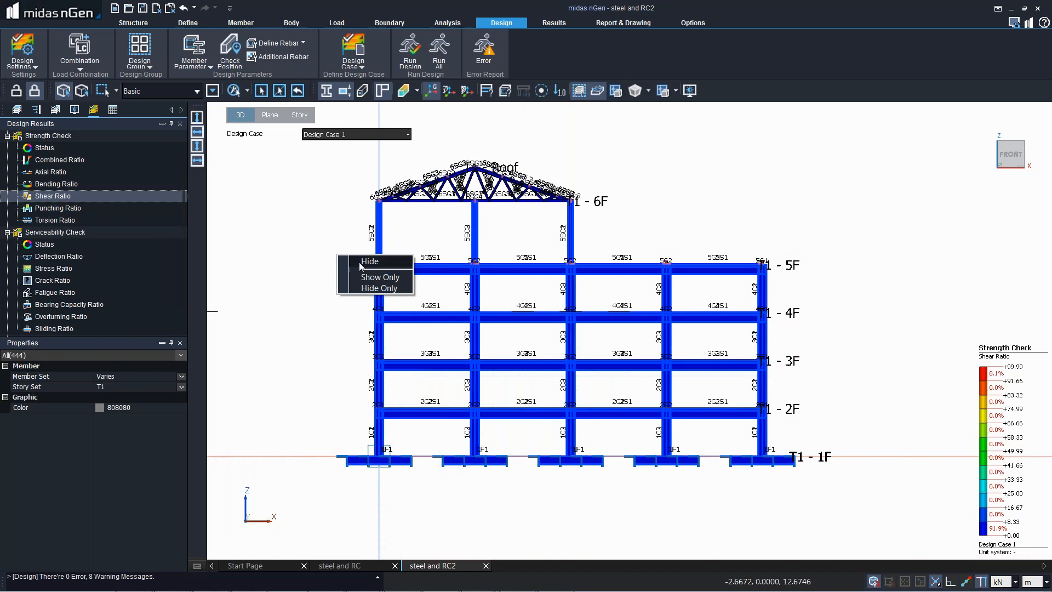
{"action": "left_click", "coordinate": [372, 278]}
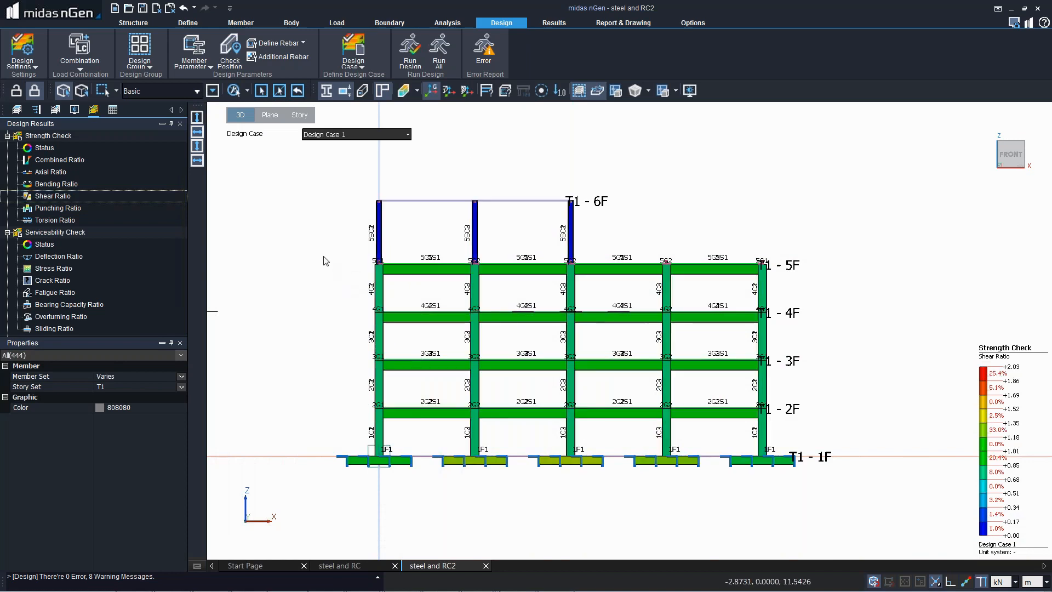
Step: Show only the RC members up to story 5F and examine their Shear Ratio in a 3D view
{"action": "left_click_drag", "start_coordinate": [319, 250], "coordinate": [877, 507]}
{"action": "right_click", "coordinate": [292, 306]}
{"action": "left_click", "coordinate": [343, 325]}
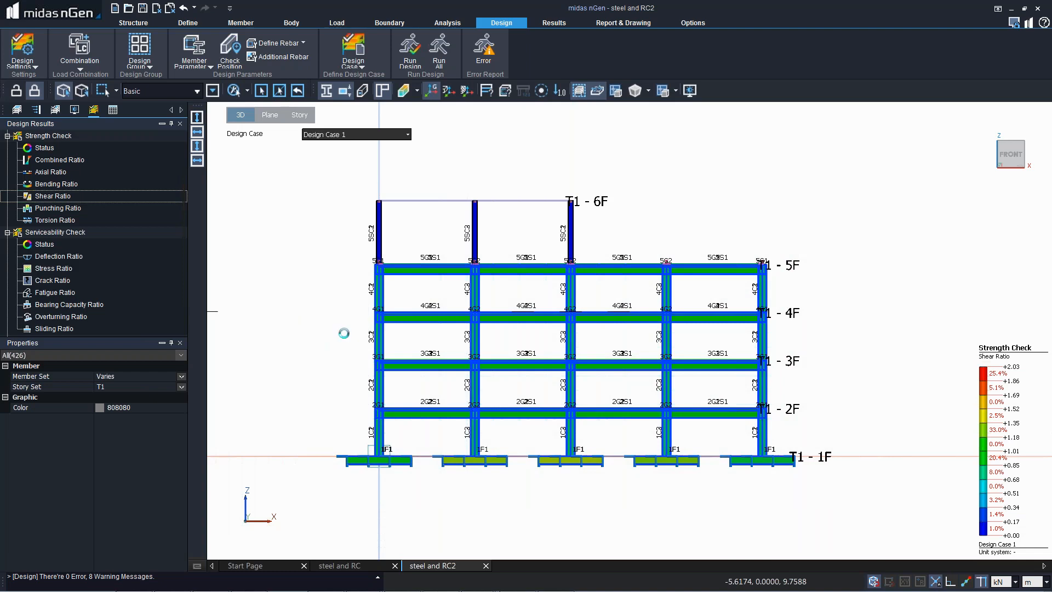
{"action": "middle_click_drag", "start_coordinate": [476, 308], "coordinate": [647, 372], "text": "ctrl"}
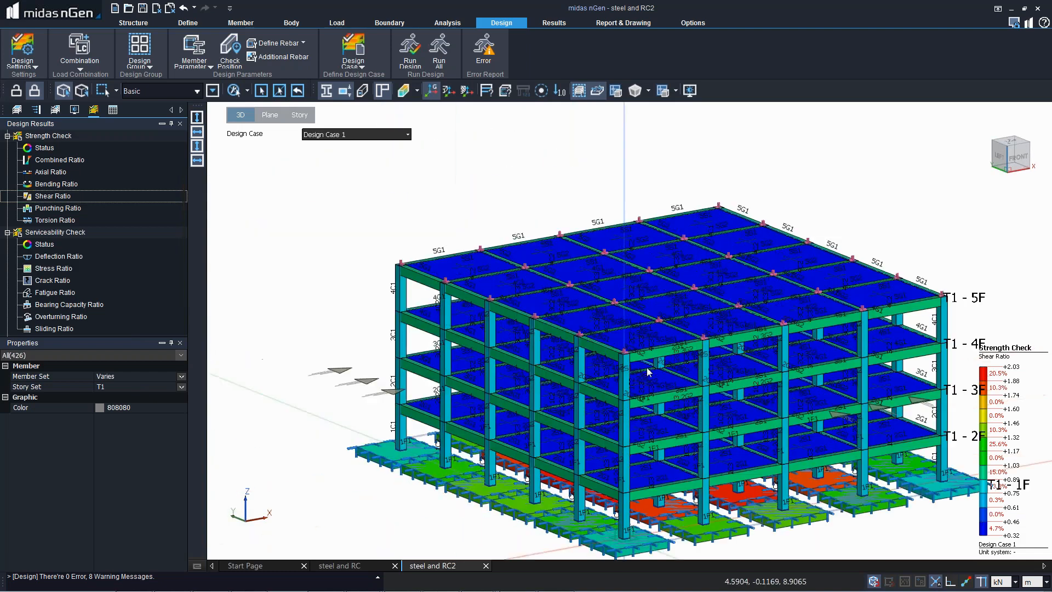
{"action": "scroll", "coordinate": [648, 371], "scroll_direction": "down", "scroll_amount": 3}
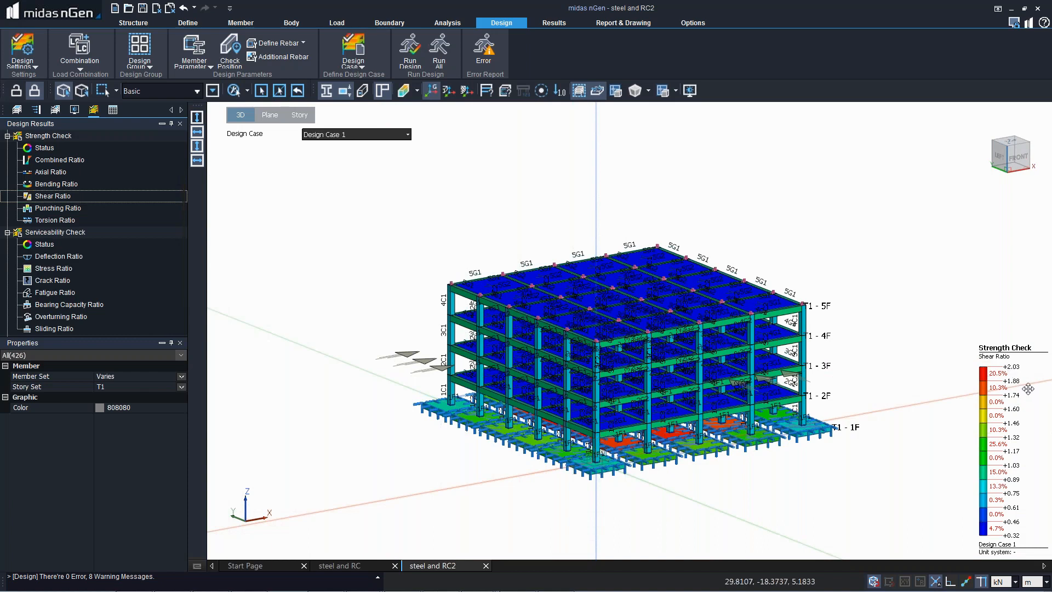
Step: Display the Strength Check Punching Ratio, followed by the Serviceability Check Deflection Ratio
{"action": "left_click", "coordinate": [57, 207]}
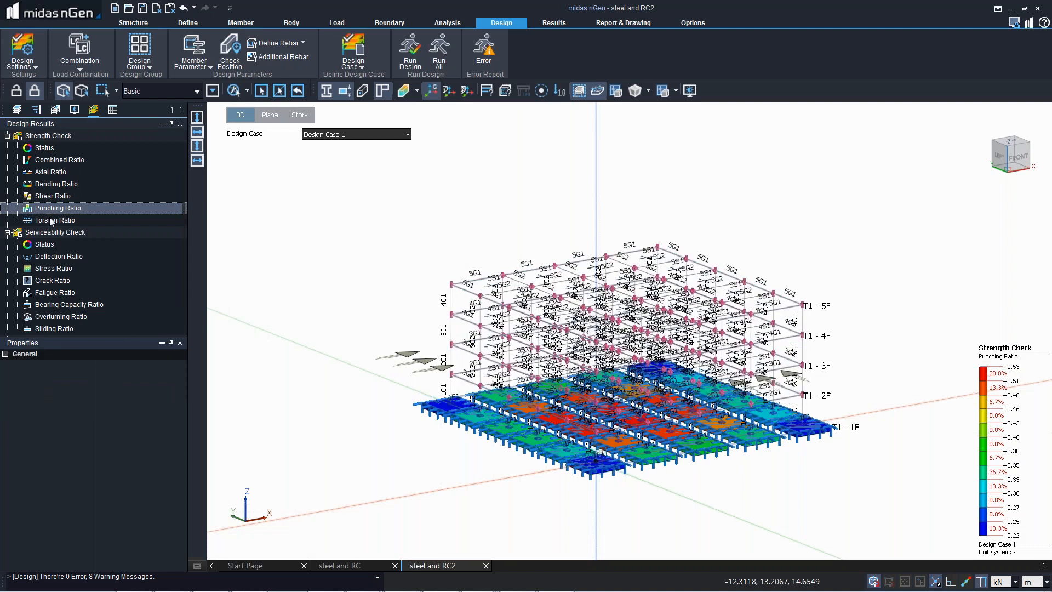
{"action": "scroll", "coordinate": [66, 247], "scroll_direction": "down", "scroll_amount": 1}
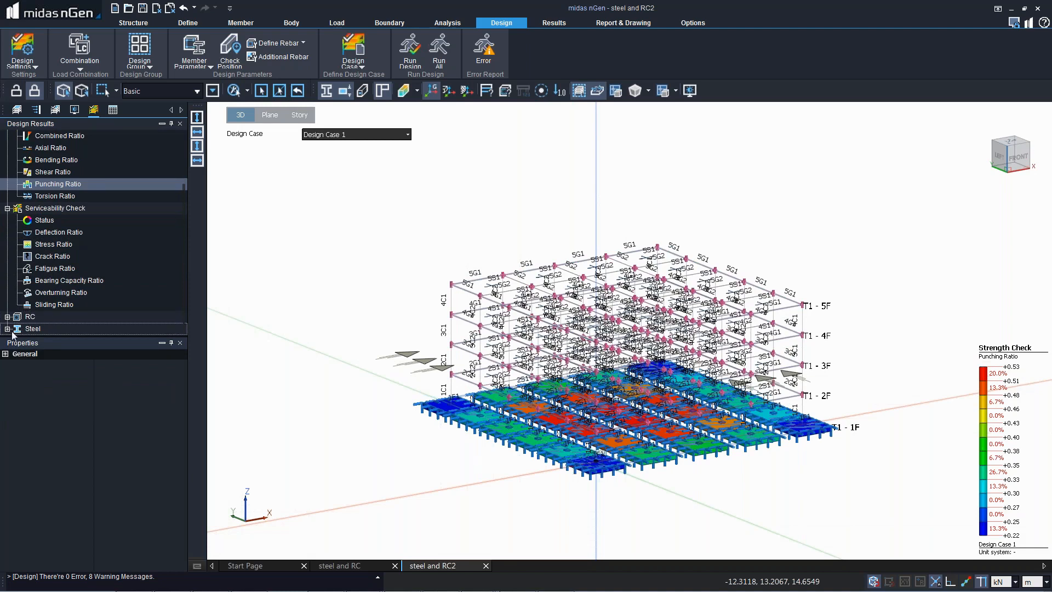
{"action": "left_click", "coordinate": [94, 235]}
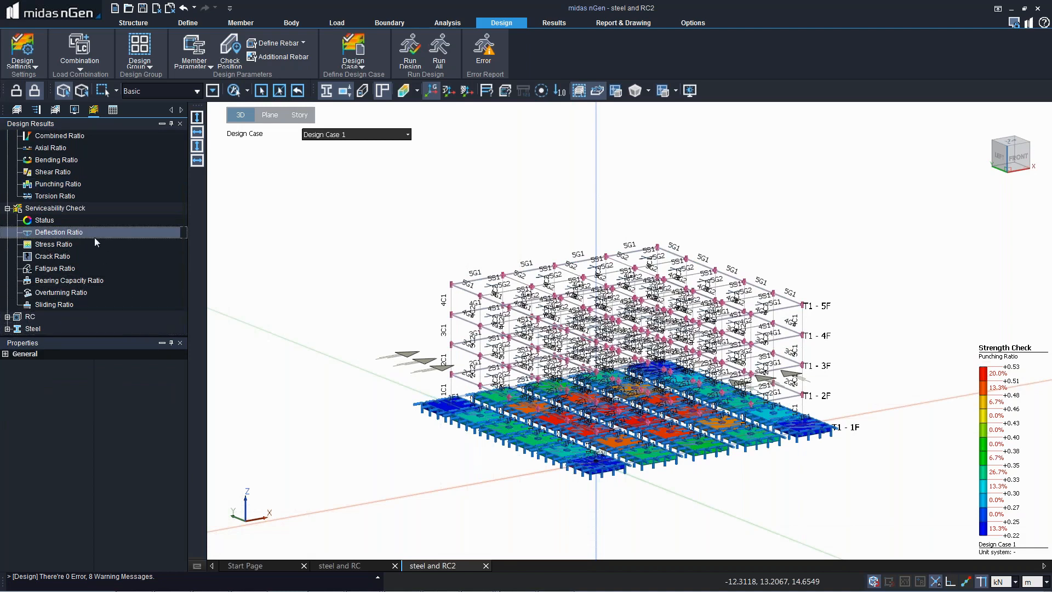
Step: Show all members again, isolate the steel roof structure above story 5F from the front view, and examine its Deflection Ratio in 3D
{"action": "right_click", "coordinate": [453, 249]}
{"action": "left_click", "coordinate": [520, 254]}
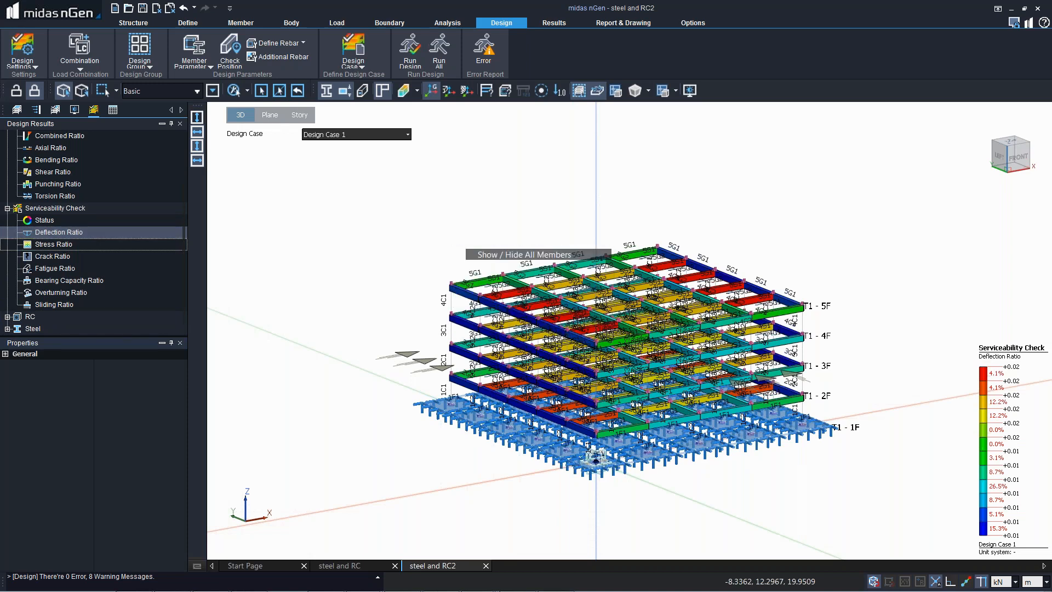
{"action": "key", "text": "shift+w"}
{"action": "left_click", "coordinate": [488, 270]}
{"action": "left_click_drag", "start_coordinate": [300, 113], "coordinate": [275, 212]}
{"action": "right_click", "coordinate": [277, 211]}
{"action": "left_click", "coordinate": [322, 233]}
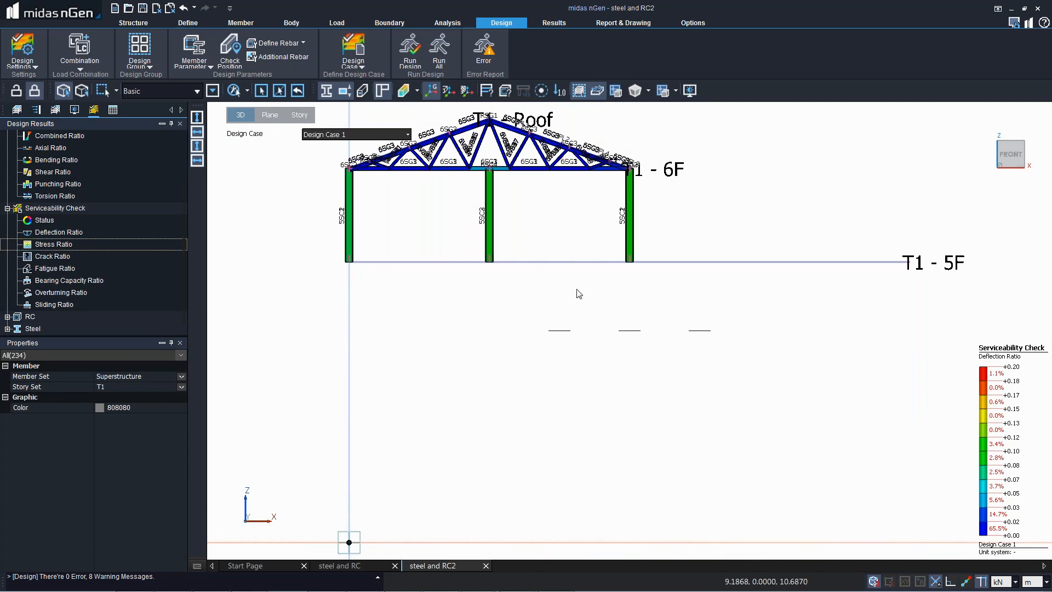
{"action": "middle_click_drag", "start_coordinate": [573, 269], "coordinate": [638, 435]}
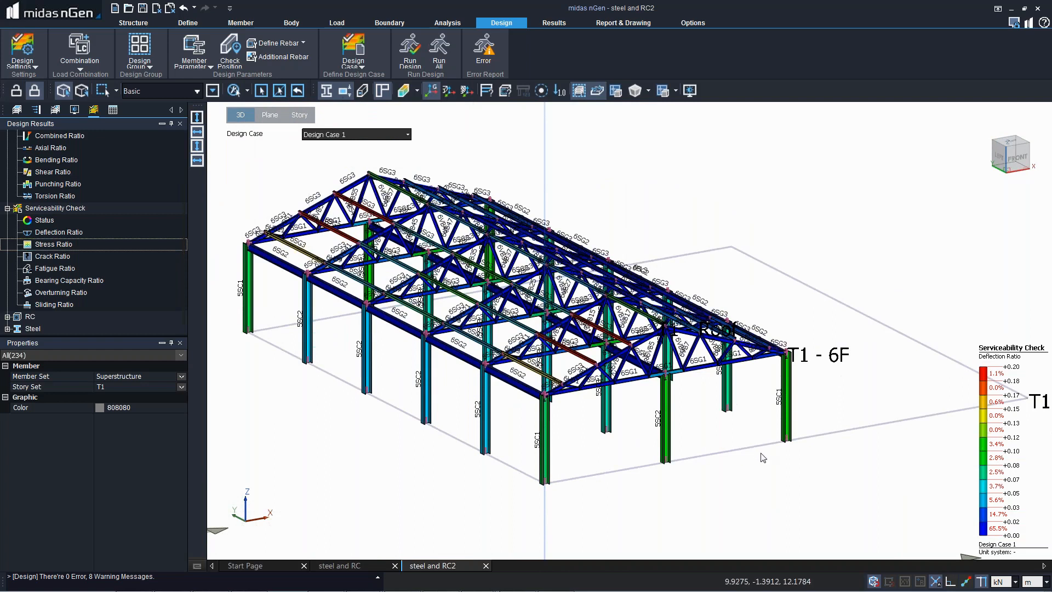
{"action": "left_click", "coordinate": [55, 236]}
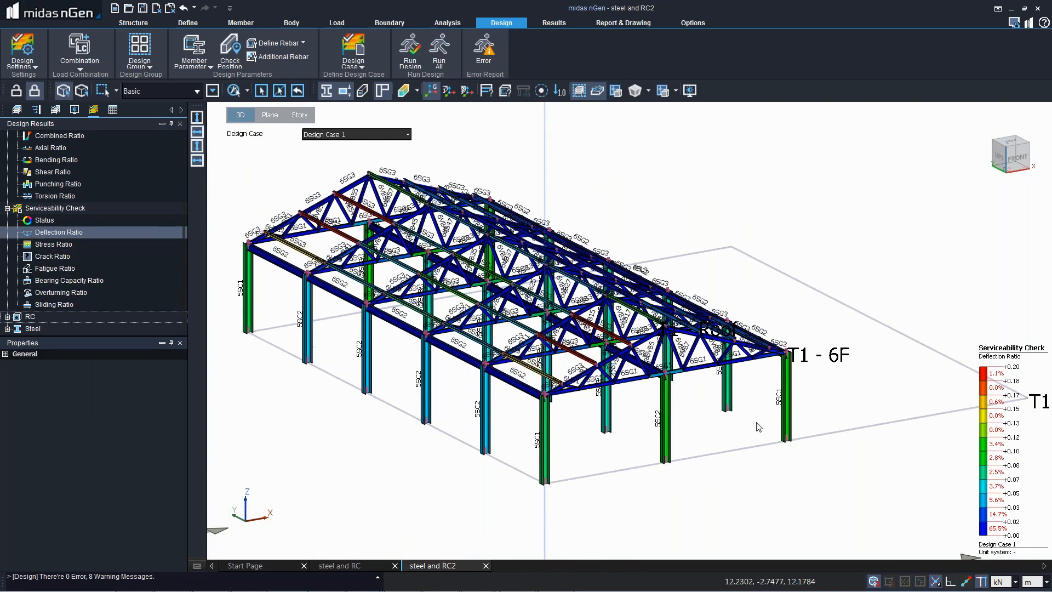
{"action": "middle_click_drag", "start_coordinate": [707, 430], "coordinate": [746, 432]}
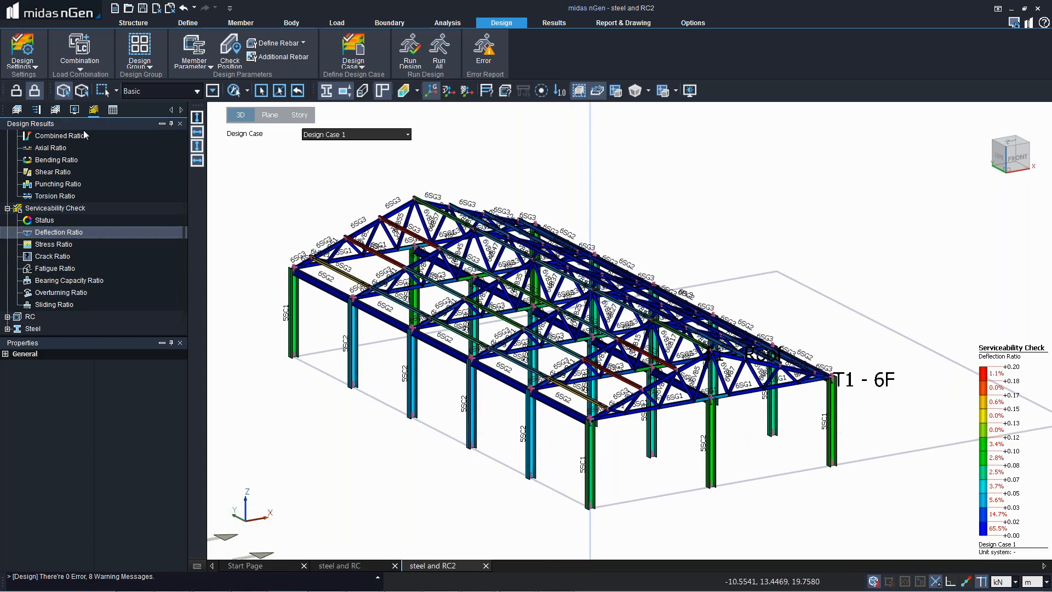
Step: Generate a Summary member design report for Design Case 1 covering two steel beams, one steel column and one brace of the roof structure
{"action": "left_click", "coordinate": [554, 22]}
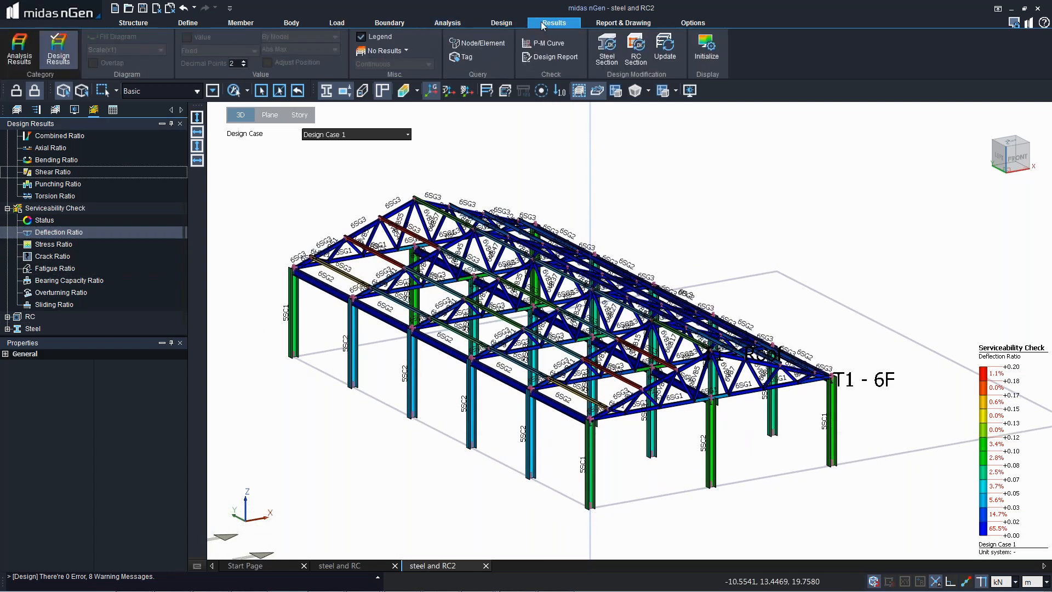
{"action": "left_click", "coordinate": [548, 57]}
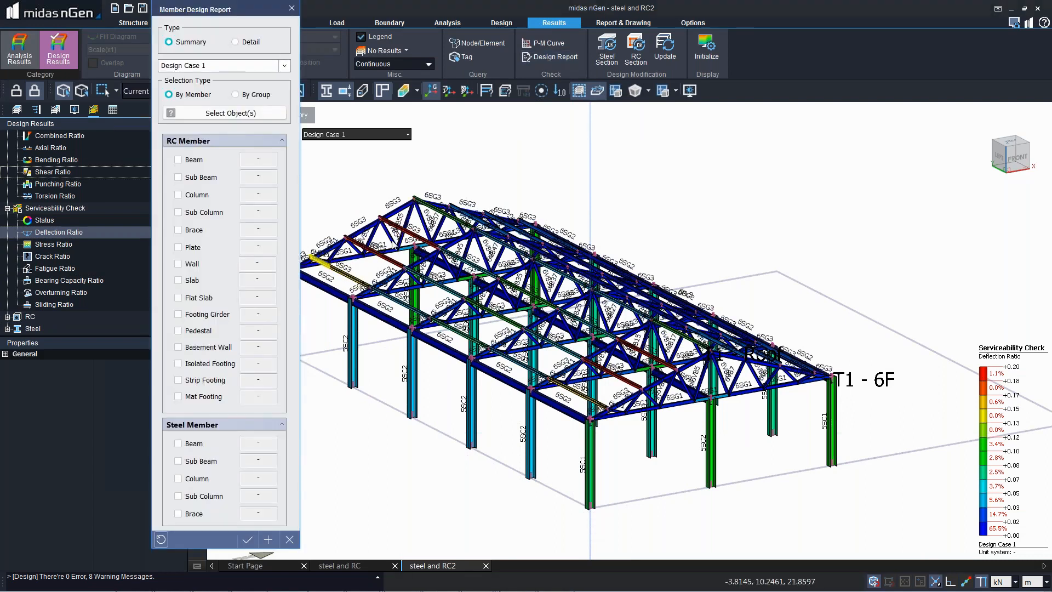
{"action": "middle_click_drag", "start_coordinate": [310, 266], "coordinate": [331, 265]}
{"action": "left_click", "coordinate": [330, 263]}
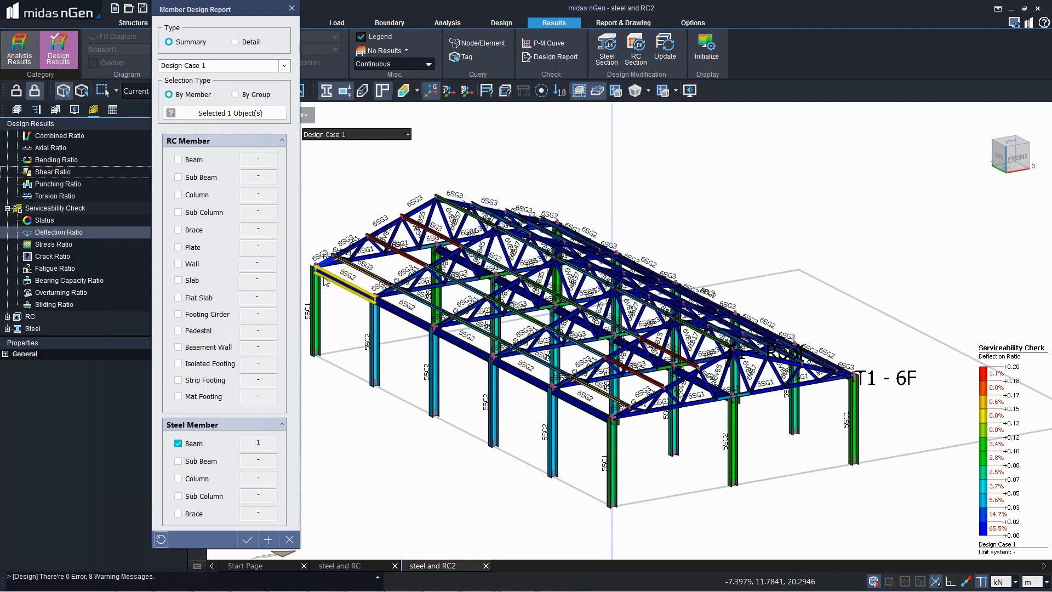
{"action": "left_click", "coordinate": [337, 278]}
{"action": "left_click", "coordinate": [318, 294]}
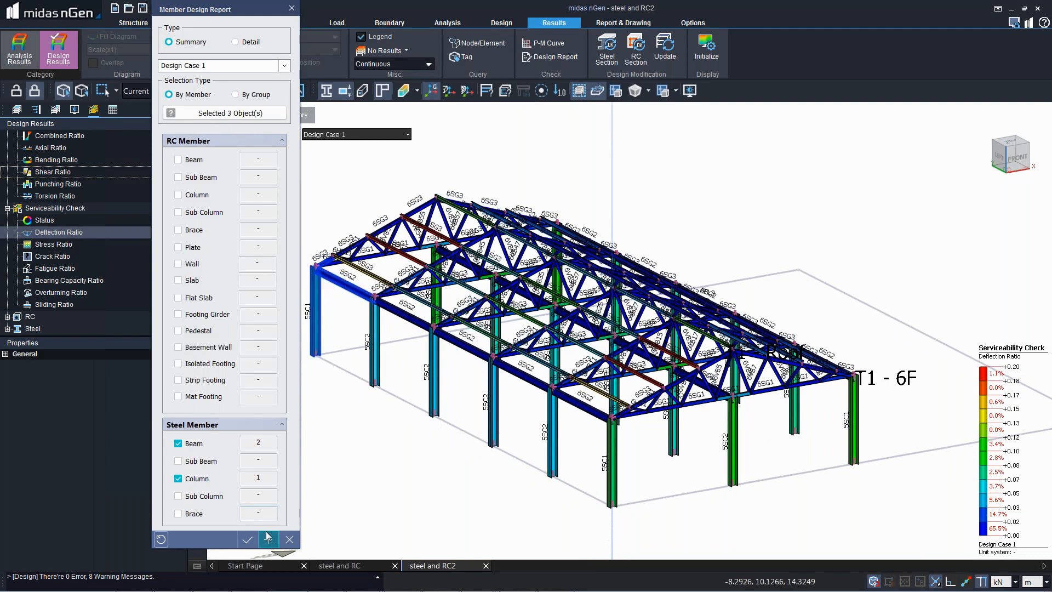
{"action": "left_click", "coordinate": [357, 248]}
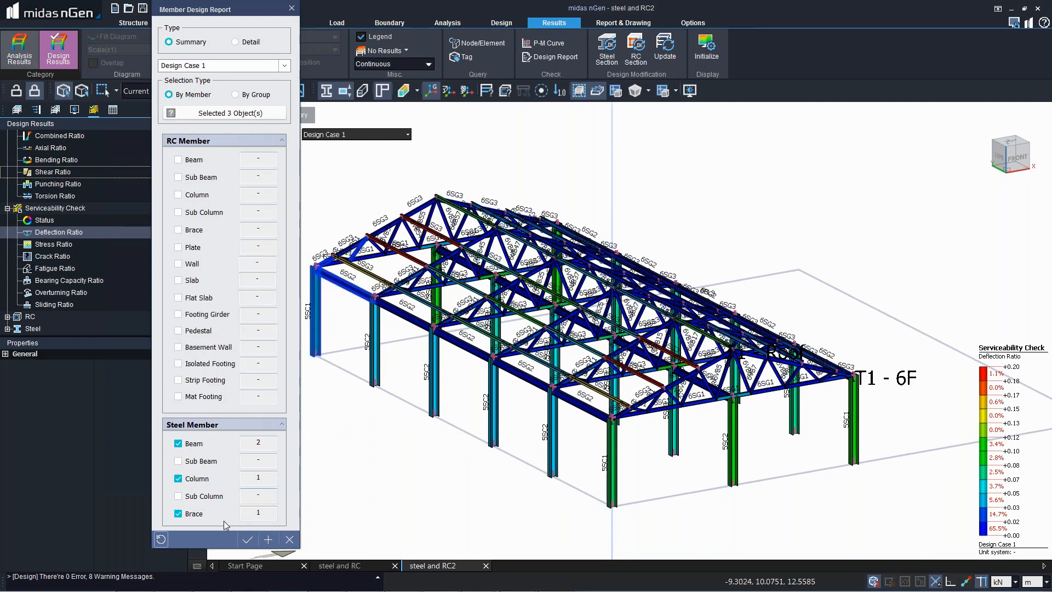
{"action": "left_click", "coordinate": [248, 540]}
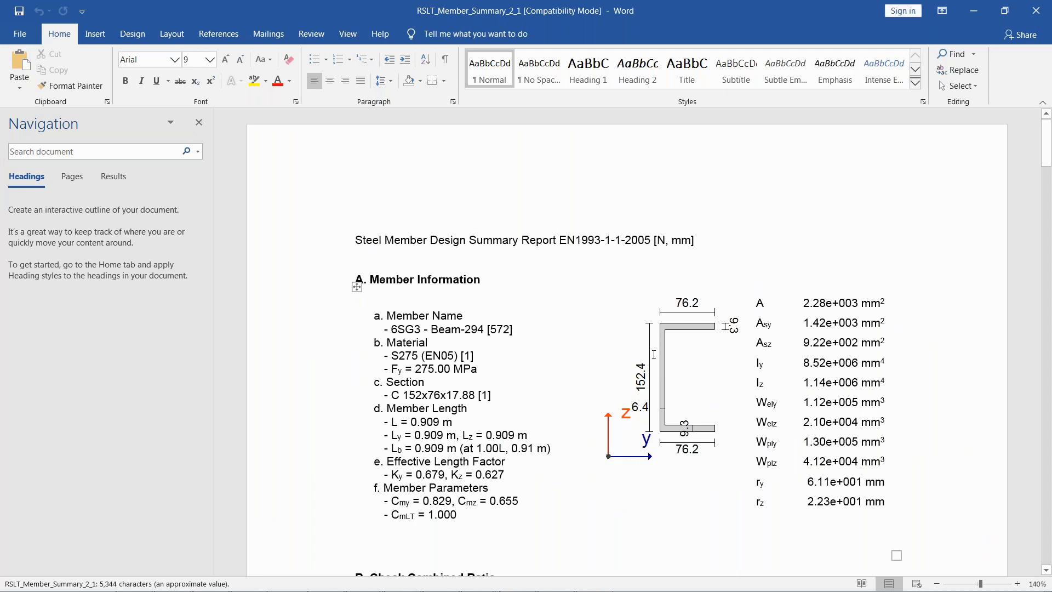
Step: Examine the combined ratio, shear, deflection and fatigue checks of Beam-294 in the summary report
{"action": "scroll", "coordinate": [653, 356], "scroll_direction": "down", "scroll_amount": 5}
{"action": "scroll", "coordinate": [712, 417], "scroll_direction": "up", "scroll_amount": 4}
{"action": "scroll", "coordinate": [729, 439], "scroll_direction": "down", "scroll_amount": 1}
{"action": "scroll", "coordinate": [730, 439], "scroll_direction": "down", "scroll_amount": 10}
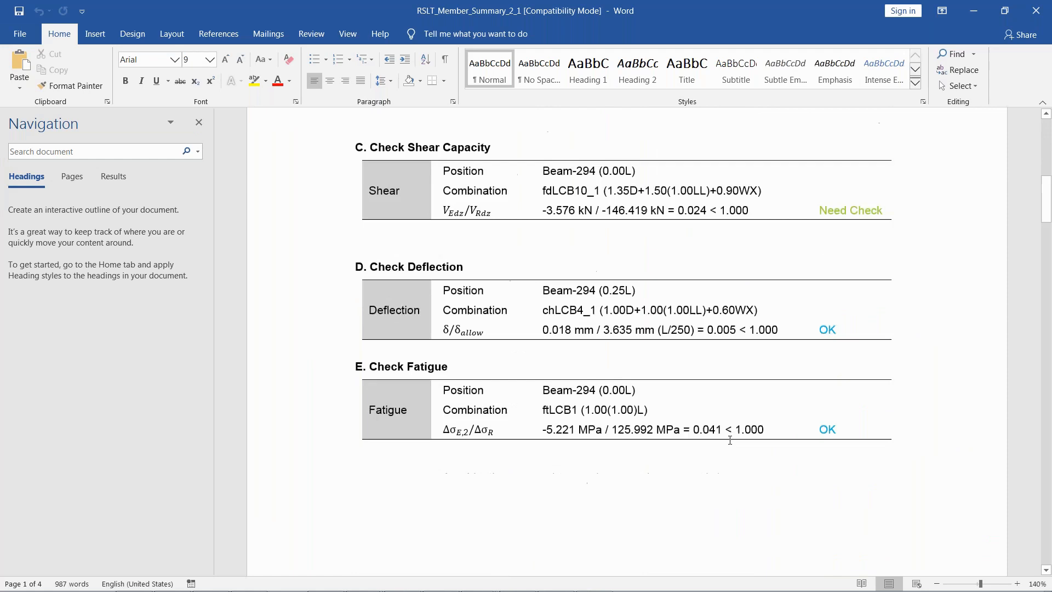
{"action": "scroll", "coordinate": [730, 441], "scroll_direction": "down", "scroll_amount": 10}
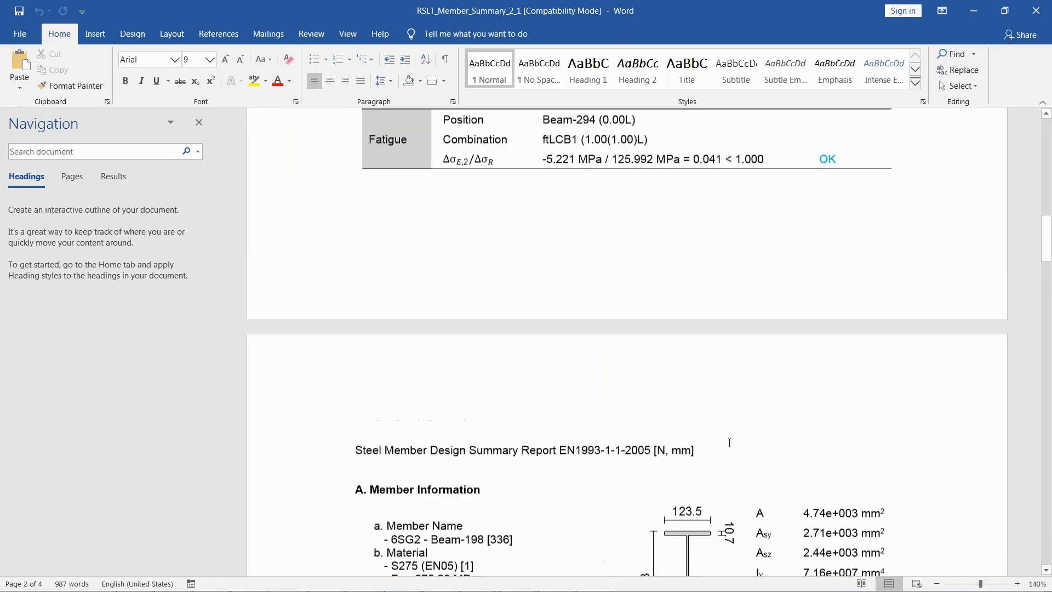
{"action": "scroll", "coordinate": [500, 363], "scroll_direction": "up", "scroll_amount": 3}
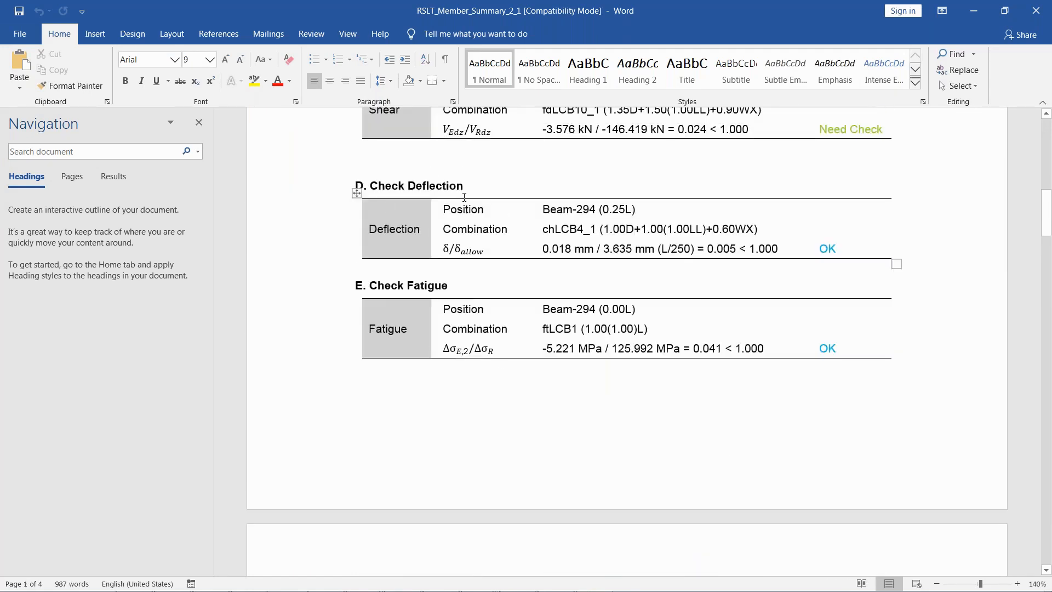
{"action": "scroll", "coordinate": [477, 282], "scroll_direction": "up", "scroll_amount": 3}
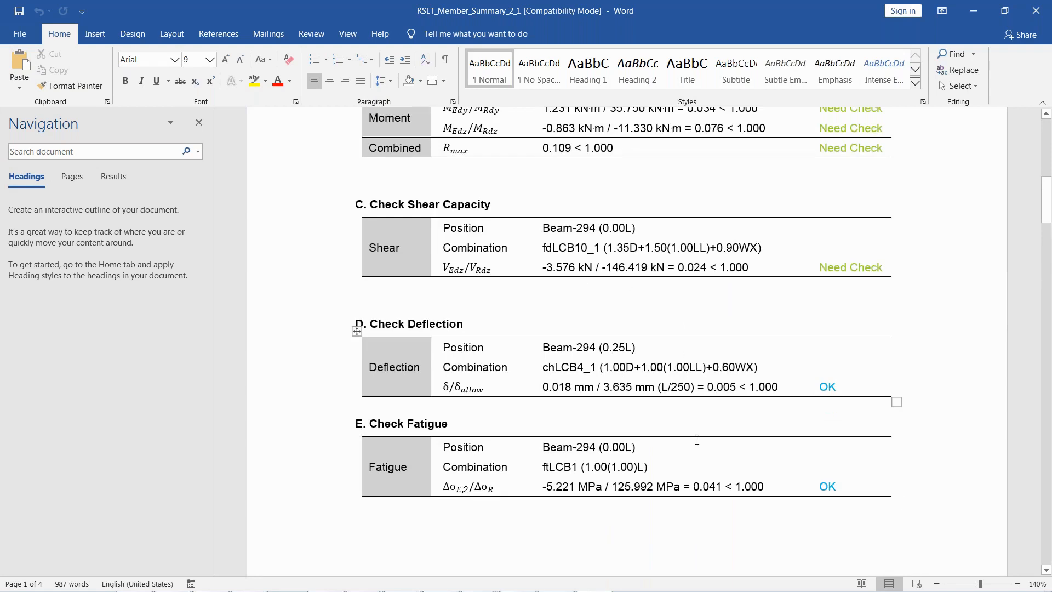
{"action": "scroll", "coordinate": [698, 429], "scroll_direction": "up", "scroll_amount": 10}
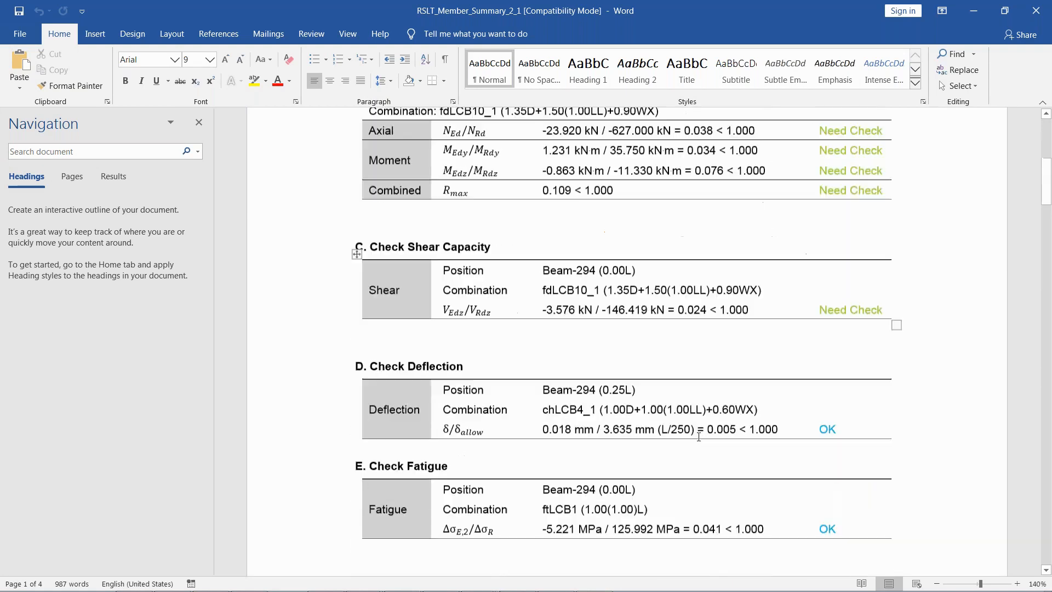
Step: Review the member information and design checks of Beam-198, Column-126 and Brace-62 in the summary report
{"action": "scroll", "coordinate": [699, 443], "scroll_direction": "down", "scroll_amount": 6}
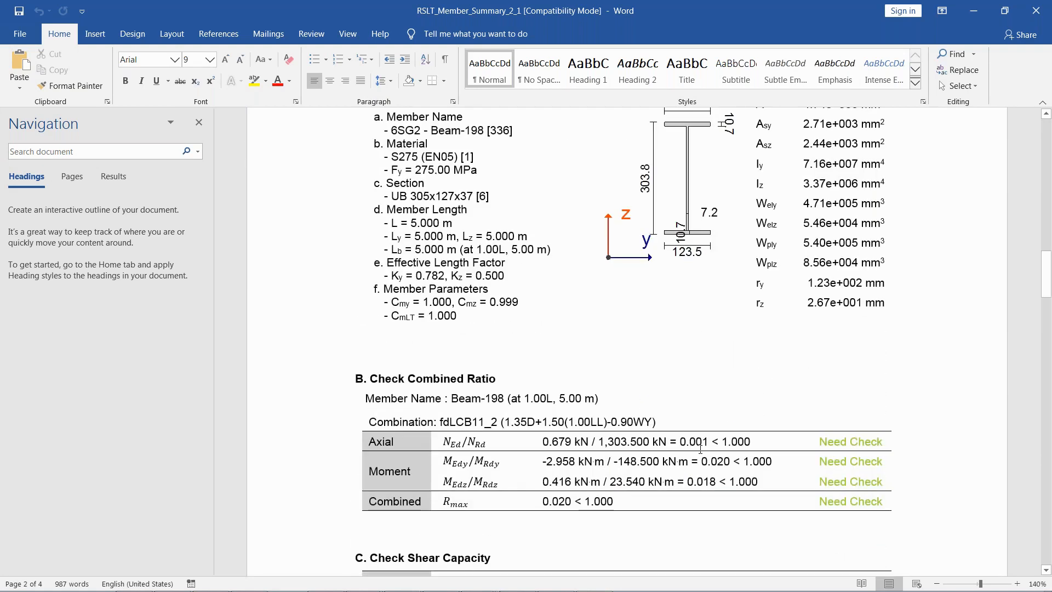
{"action": "scroll", "coordinate": [593, 294], "scroll_direction": "up", "scroll_amount": 2}
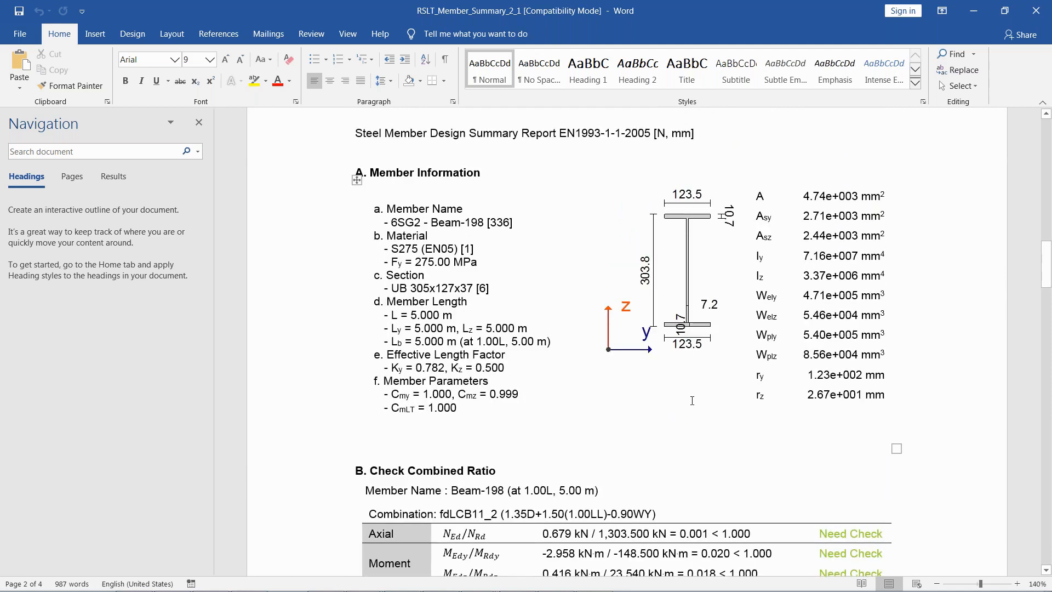
{"action": "scroll", "coordinate": [692, 400], "scroll_direction": "down", "scroll_amount": 7}
{"action": "scroll", "coordinate": [681, 435], "scroll_direction": "down", "scroll_amount": 15}
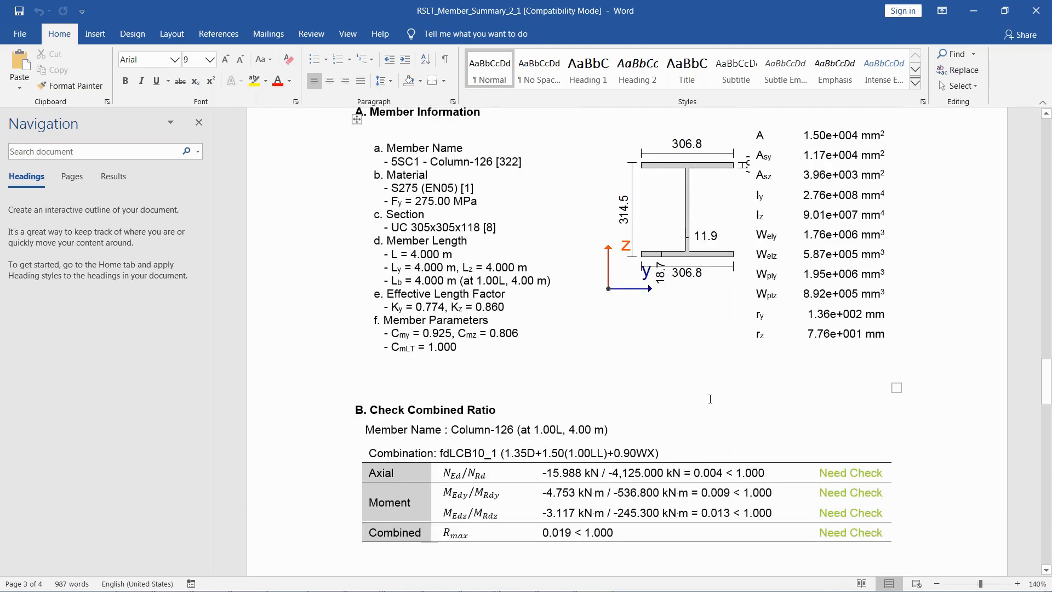
{"action": "scroll", "coordinate": [710, 398], "scroll_direction": "down", "scroll_amount": 9}
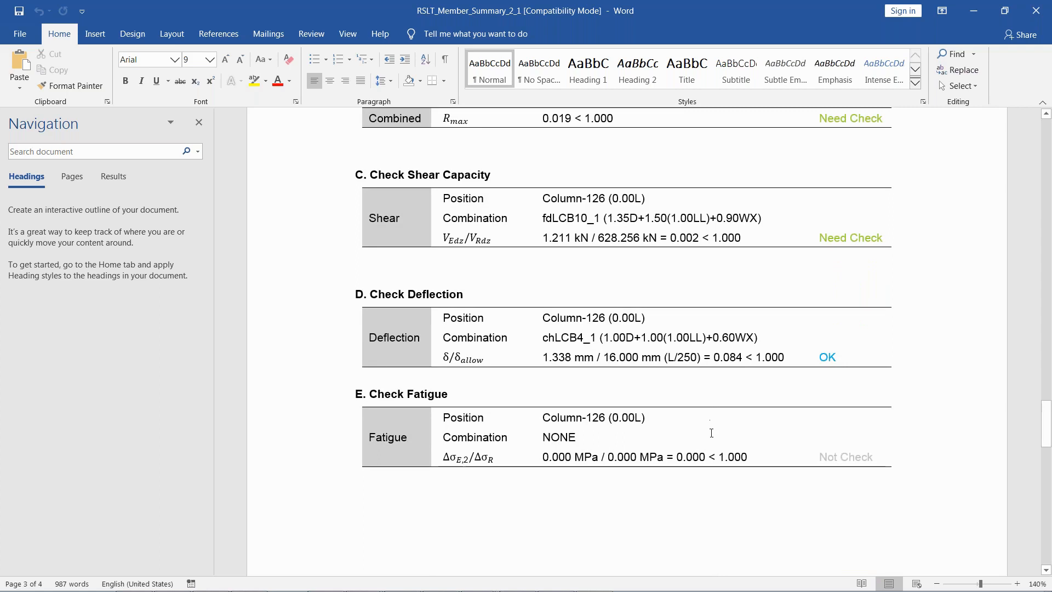
{"action": "scroll", "coordinate": [710, 397], "scroll_direction": "down", "scroll_amount": 4}
{"action": "scroll", "coordinate": [738, 451], "scroll_direction": "down", "scroll_amount": 12}
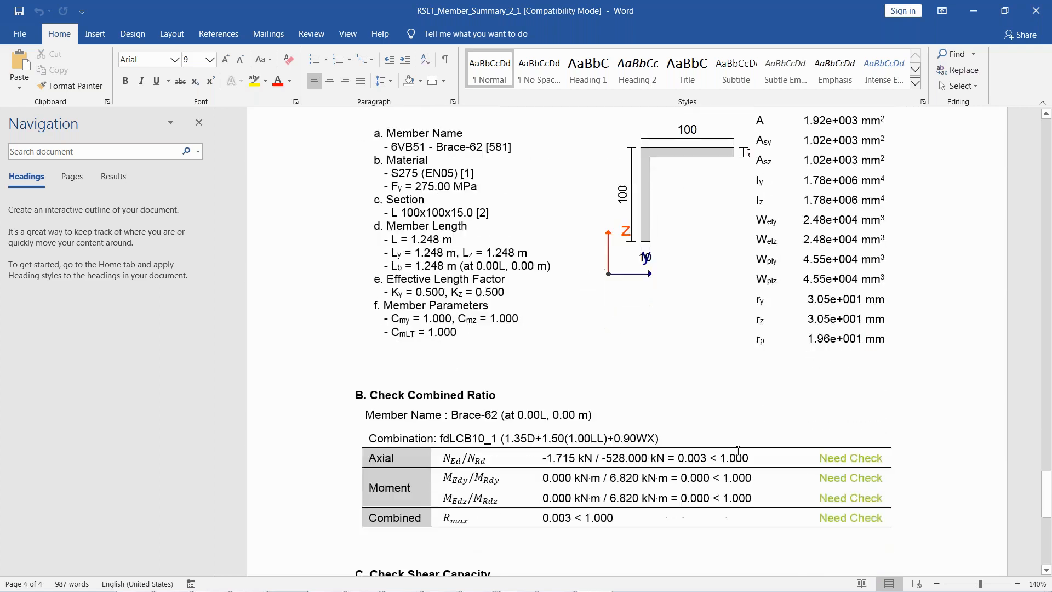
{"action": "scroll", "coordinate": [738, 451], "scroll_direction": "up", "scroll_amount": 3}
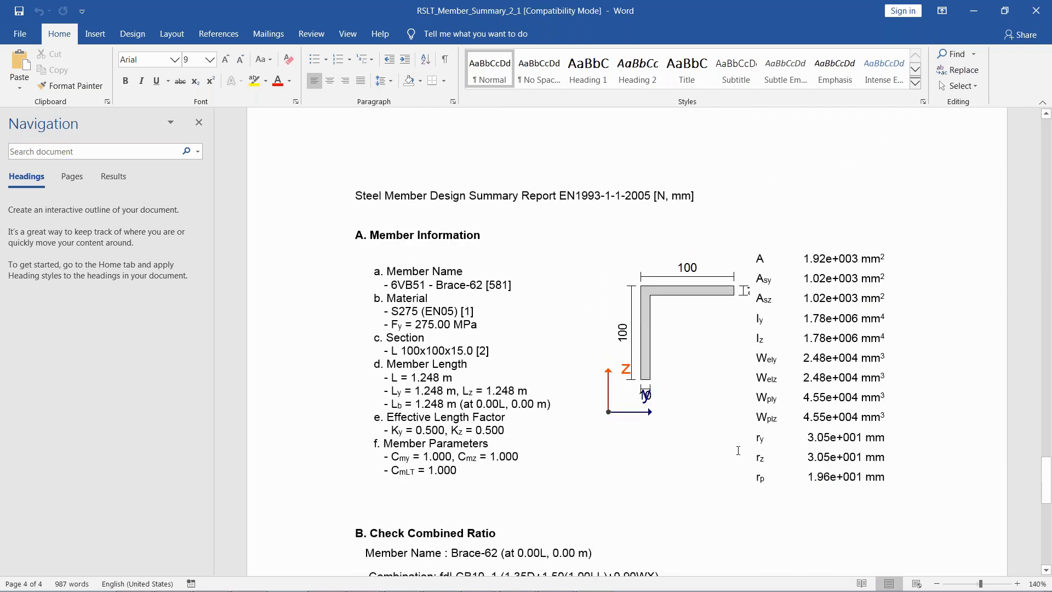
{"action": "scroll", "coordinate": [738, 450], "scroll_direction": "down", "scroll_amount": 4}
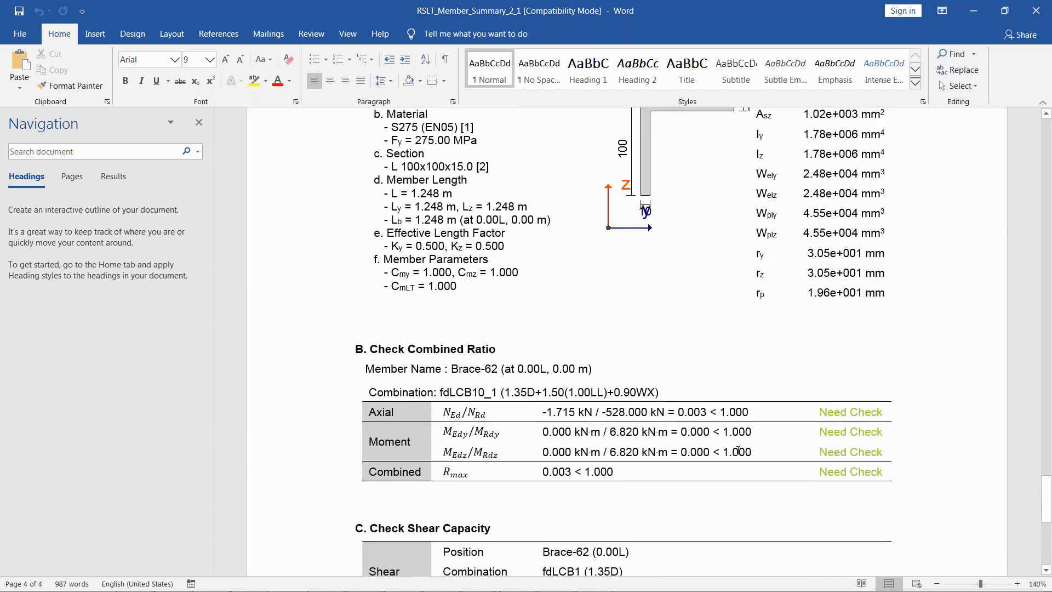
Step: Examine the combined ratio, shear, deflection and fatigue checks of Brace-62 in the summary report, and return to the report's beginning
{"action": "scroll", "coordinate": [738, 451], "scroll_direction": "down", "scroll_amount": 9}
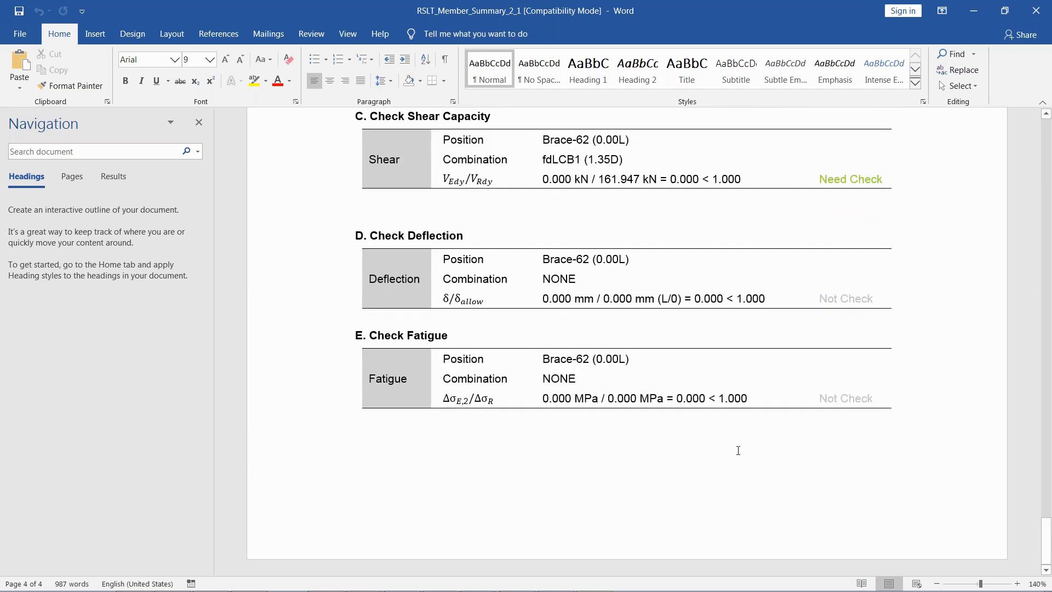
{"action": "scroll", "coordinate": [738, 450], "scroll_direction": "up", "scroll_amount": 4}
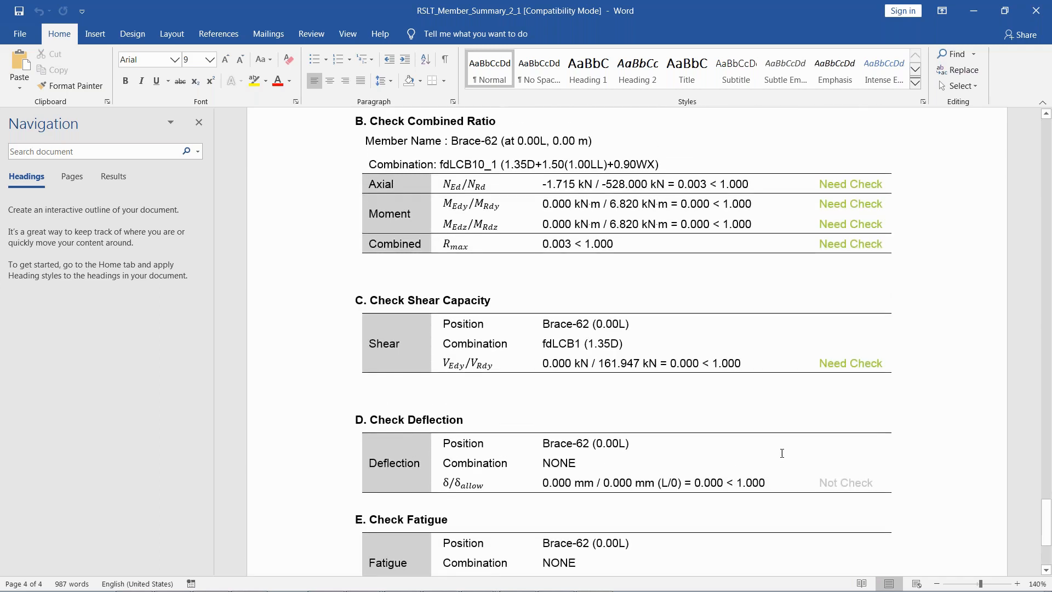
{"action": "scroll", "coordinate": [782, 456], "scroll_direction": "down", "scroll_amount": 5}
{"action": "scroll", "coordinate": [778, 450], "scroll_direction": "up", "scroll_amount": 11}
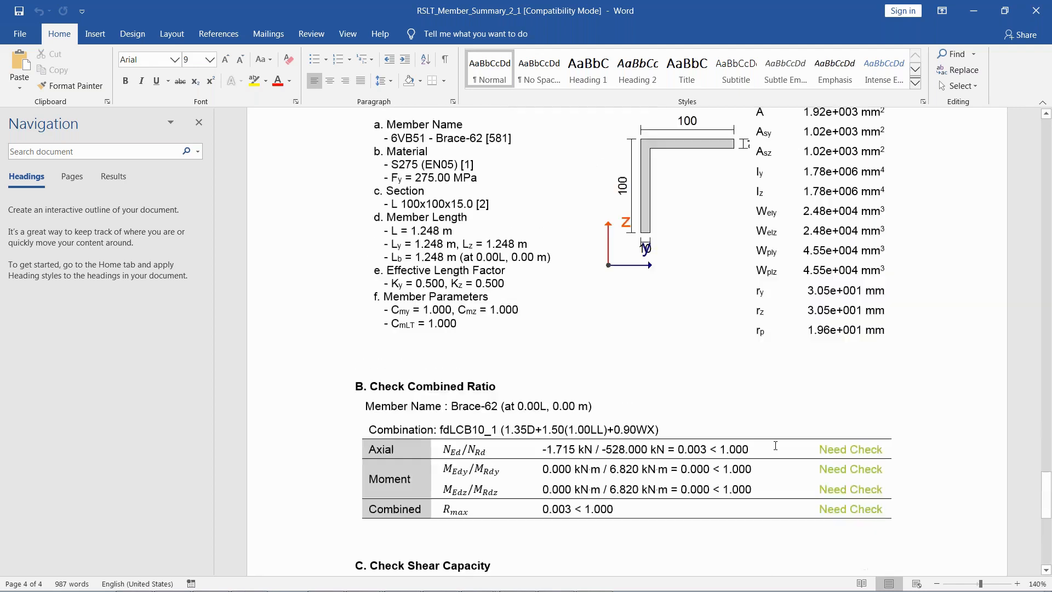
{"action": "scroll", "coordinate": [775, 445], "scroll_direction": "up", "scroll_amount": 3}
{"action": "scroll", "coordinate": [783, 455], "scroll_direction": "up", "scroll_amount": 20}
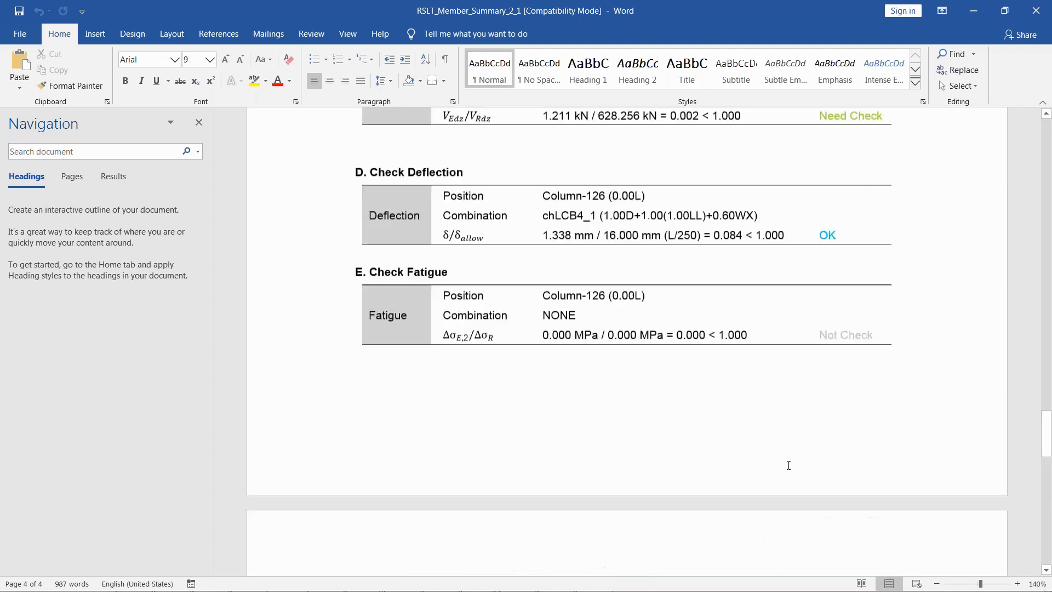
{"action": "scroll", "coordinate": [787, 489], "scroll_direction": "up", "scroll_amount": 20}
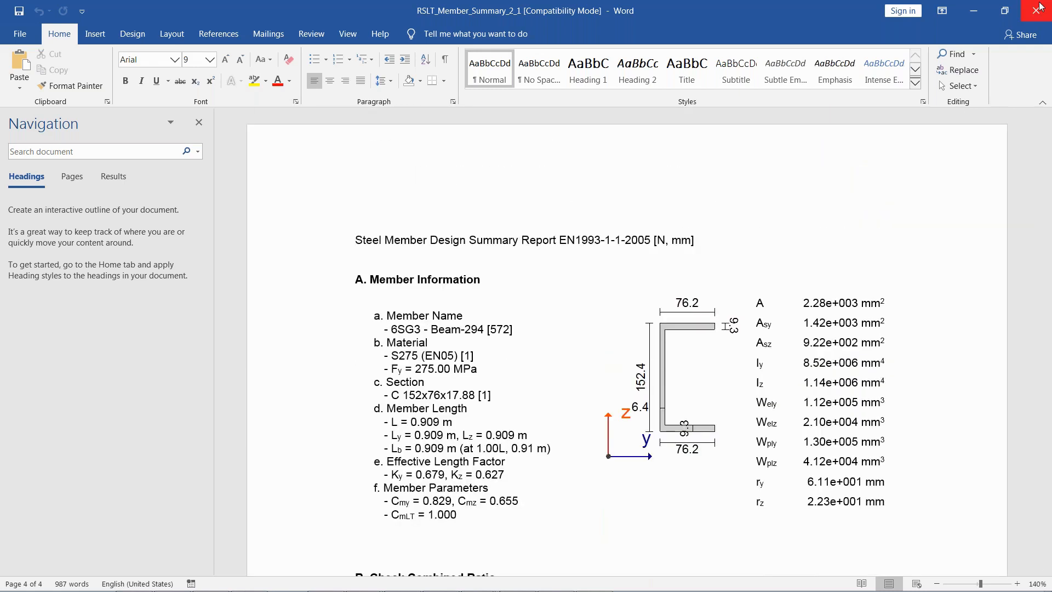
Step: Switch to midas nGen and generate a Detail member design report for Design Case 1 covering column 5SC1 and the adjoining 6SG2 and 6SG3 beams
{"action": "key", "text": "alt+Tab"}
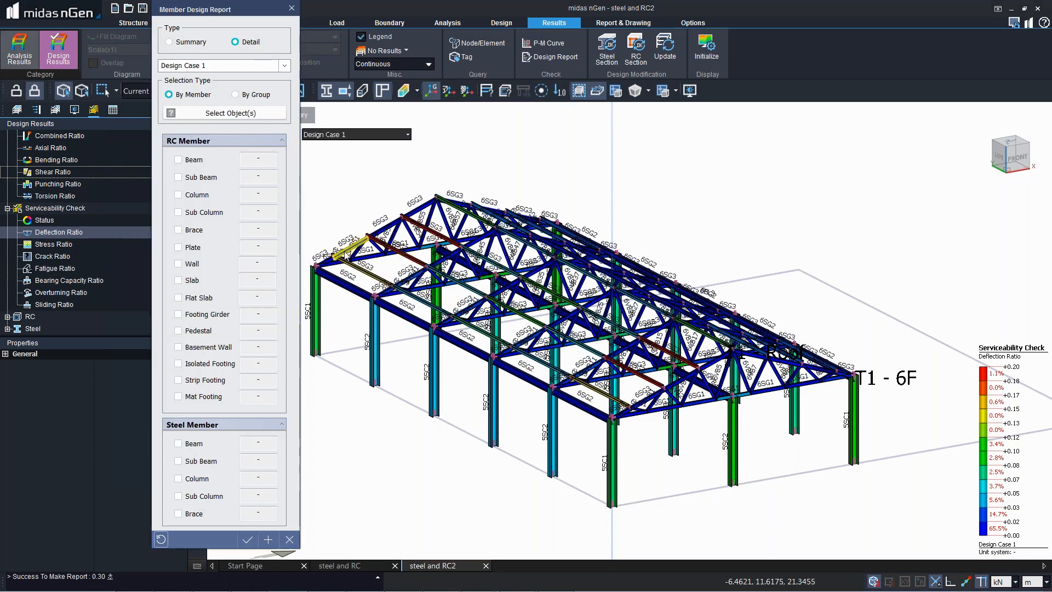
{"action": "left_click", "coordinate": [345, 253]}
{"action": "left_click", "coordinate": [317, 318]}
{"action": "left_click", "coordinate": [345, 284]}
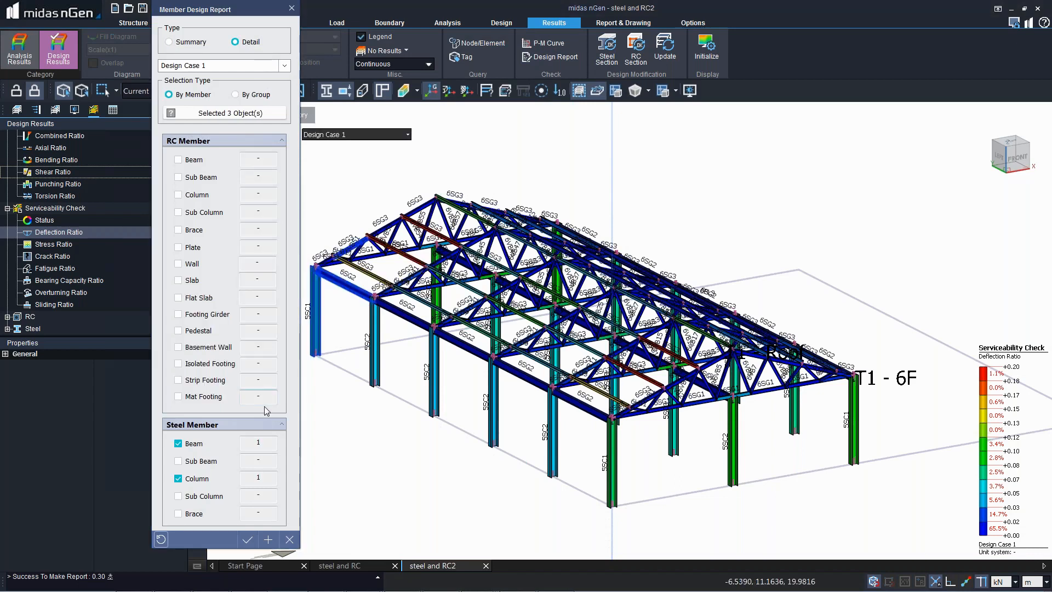
{"action": "left_click", "coordinate": [249, 541]}
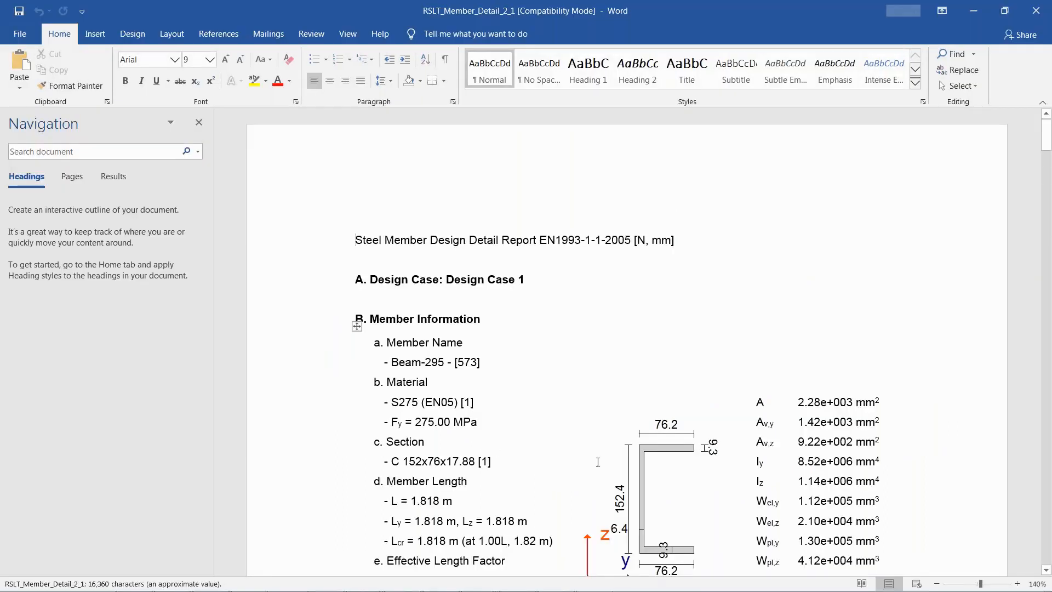
Step: Examine Beam-295's member information, position results, and axial, moment and combined ratio calculations in the detail report
{"action": "scroll", "coordinate": [626, 339], "scroll_direction": "down", "scroll_amount": 5}
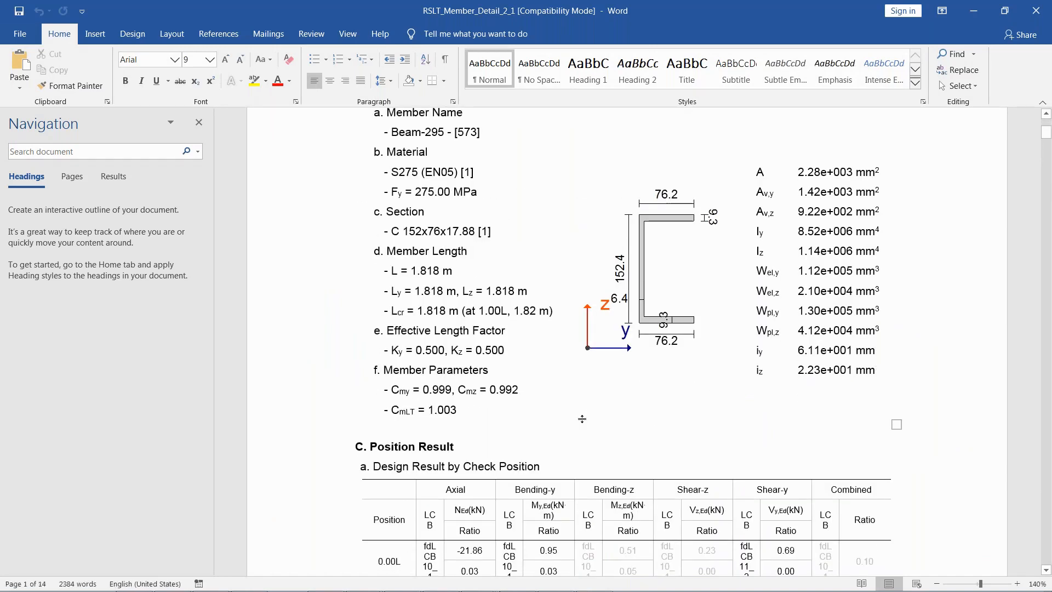
{"action": "scroll", "coordinate": [582, 419], "scroll_direction": "down", "scroll_amount": 15}
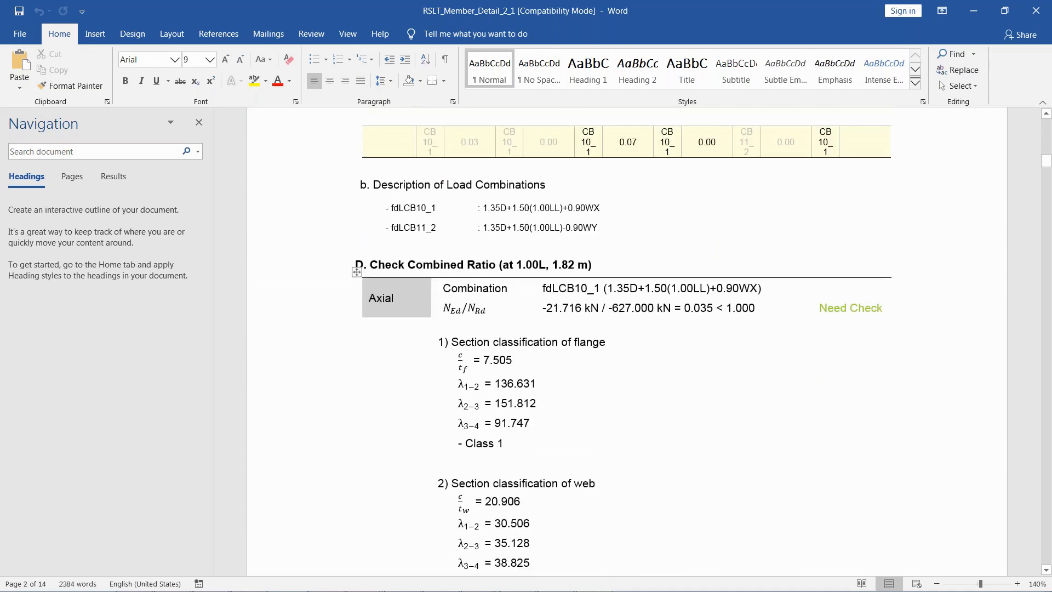
{"action": "scroll", "coordinate": [621, 344], "scroll_direction": "down", "scroll_amount": 3}
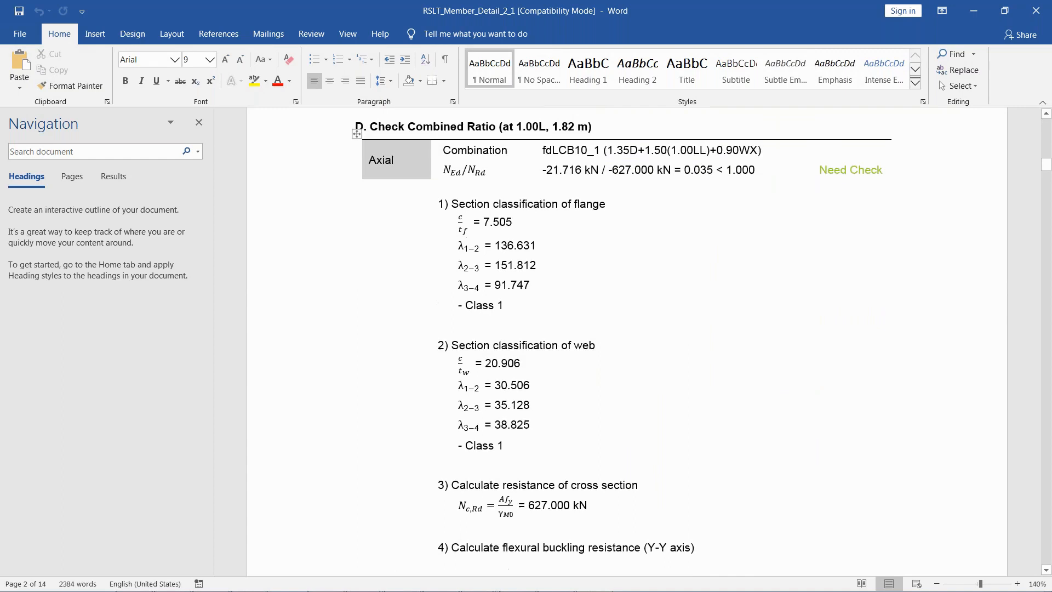
{"action": "scroll", "coordinate": [580, 424], "scroll_direction": "down", "scroll_amount": 5}
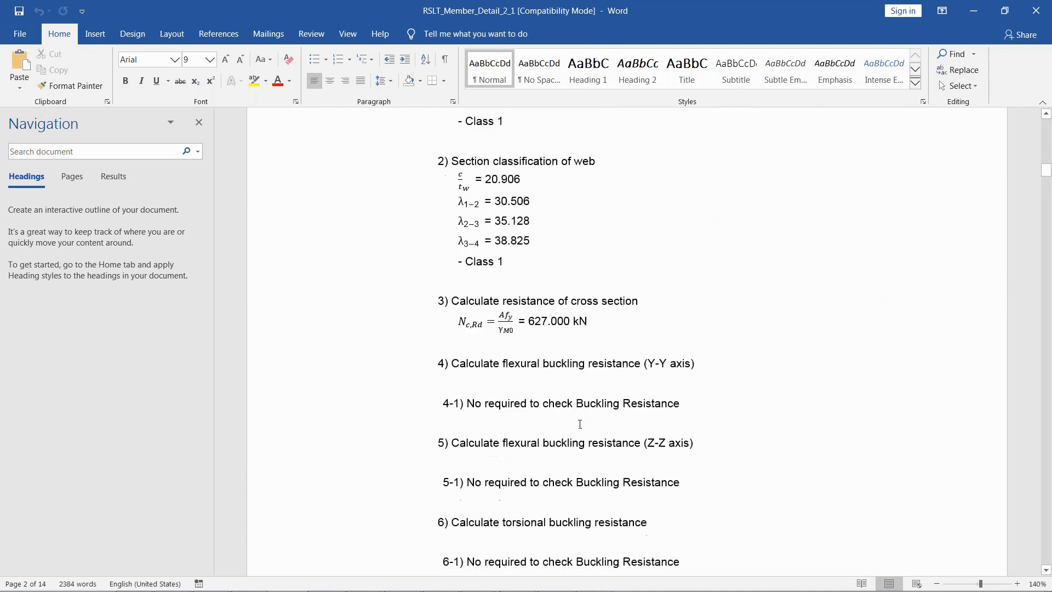
{"action": "scroll", "coordinate": [580, 424], "scroll_direction": "up", "scroll_amount": 5}
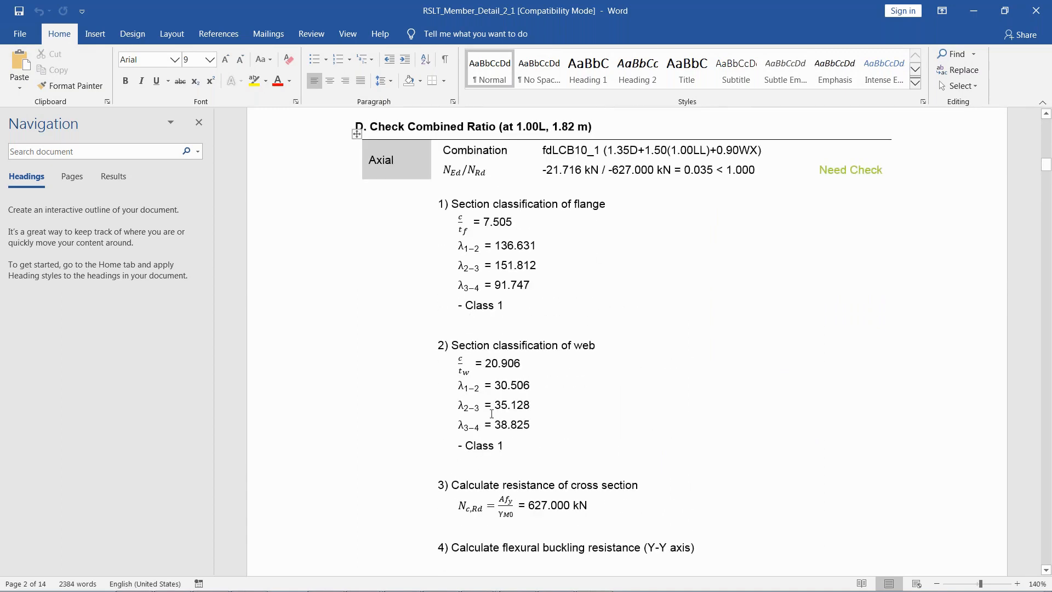
{"action": "scroll", "coordinate": [579, 390], "scroll_direction": "down", "scroll_amount": 20}
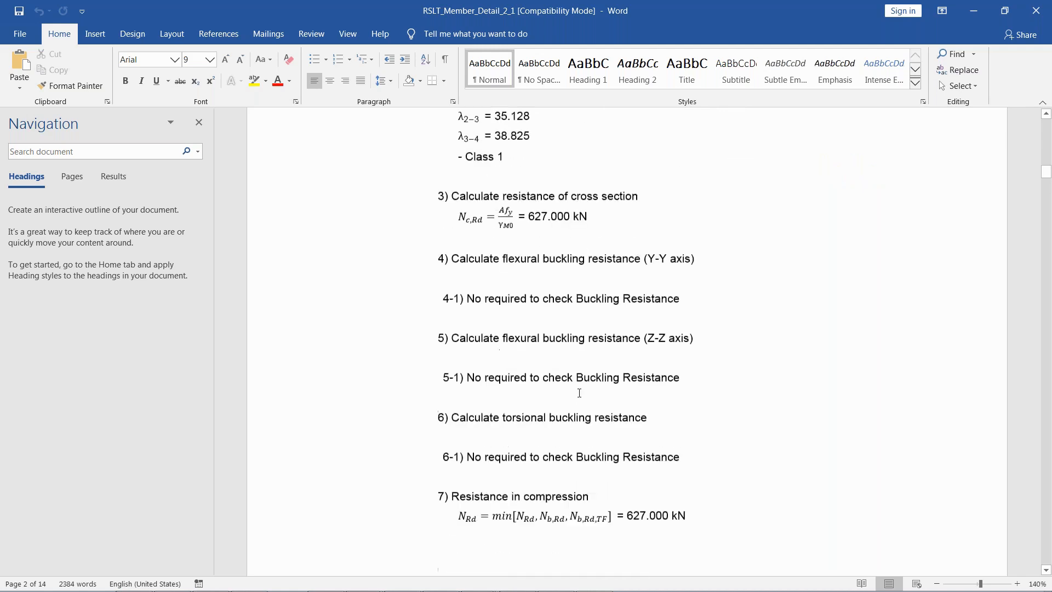
{"action": "scroll", "coordinate": [573, 453], "scroll_direction": "down", "scroll_amount": 12}
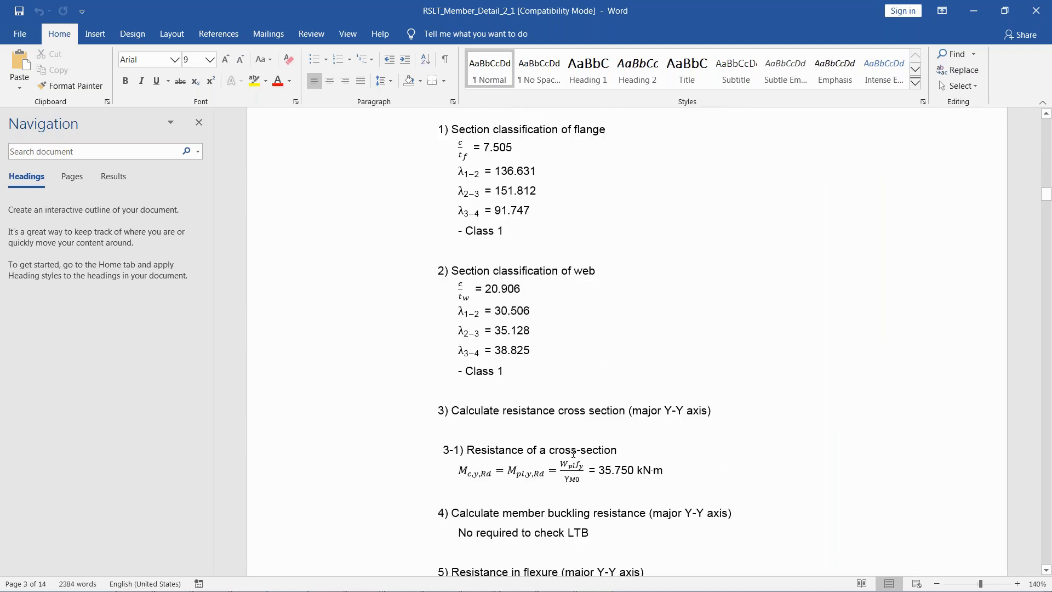
{"action": "scroll", "coordinate": [580, 453], "scroll_direction": "down", "scroll_amount": 13}
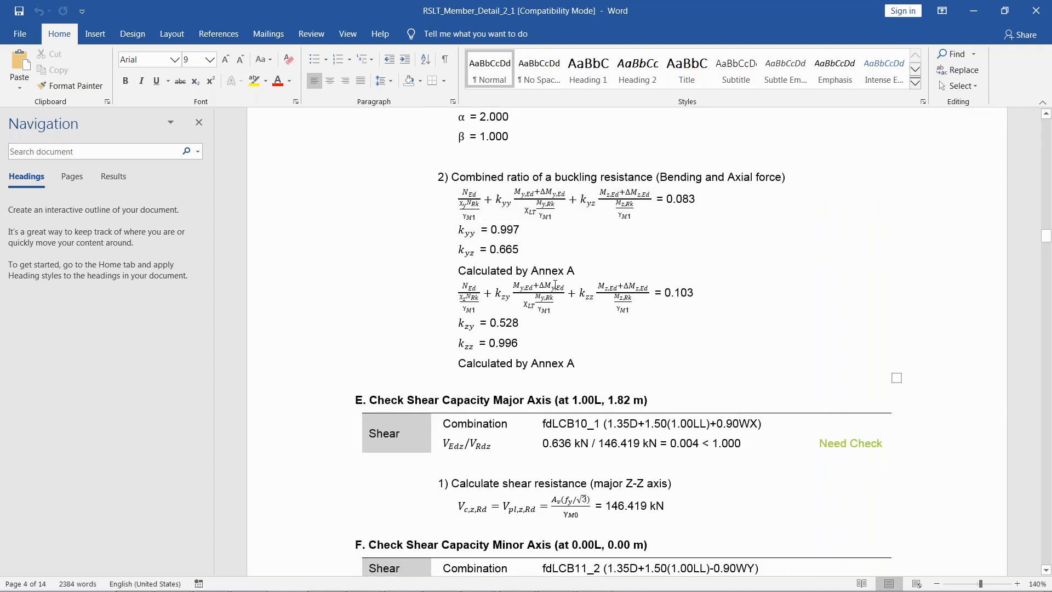
Step: Review the shear capacity, deflection and fatigue checks of Beam-295, and return to the start of the detail report
{"action": "scroll", "coordinate": [754, 307], "scroll_direction": "down", "scroll_amount": 8}
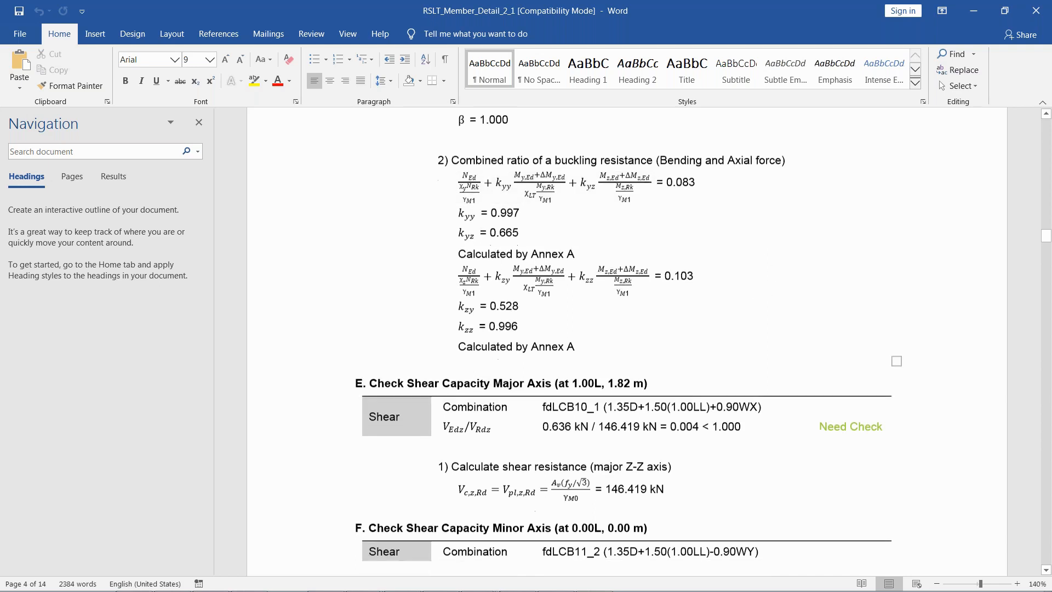
{"action": "scroll", "coordinate": [627, 342], "scroll_direction": "down", "scroll_amount": 5}
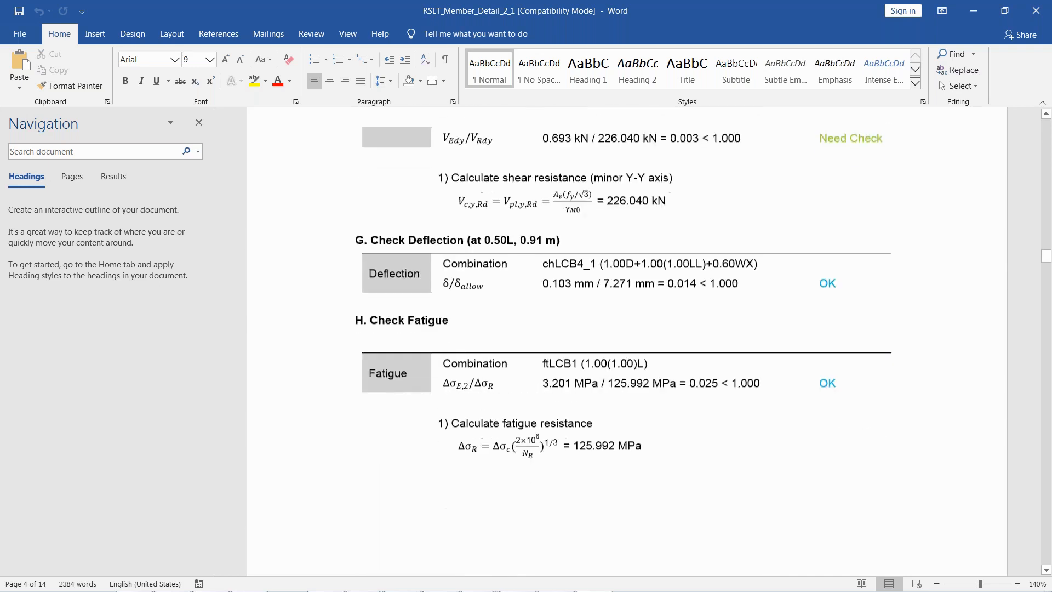
{"action": "scroll", "coordinate": [767, 327], "scroll_direction": "up", "scroll_amount": 15}
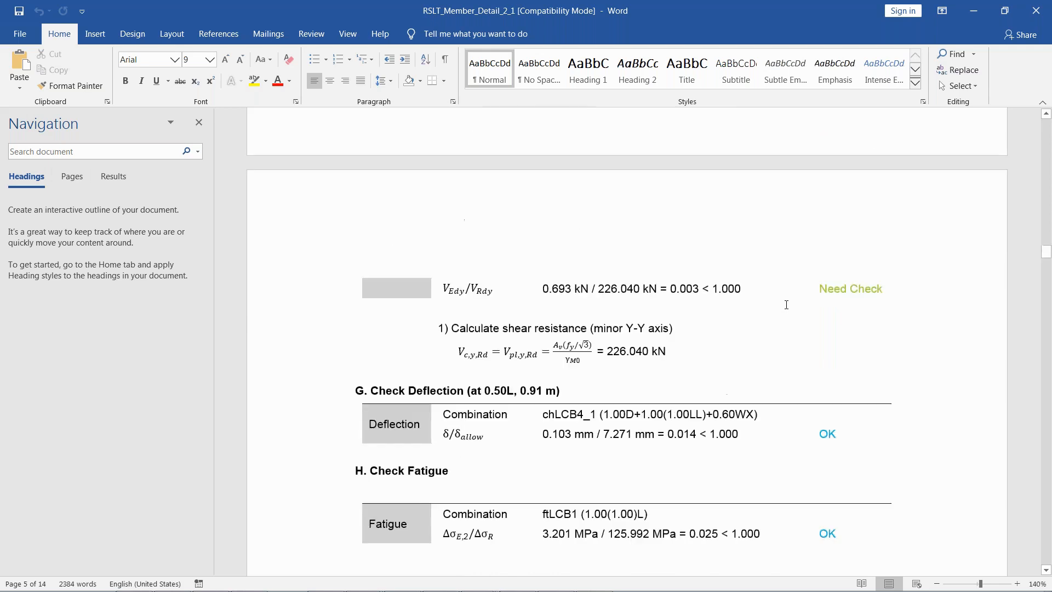
{"action": "scroll", "coordinate": [767, 327], "scroll_direction": "up", "scroll_amount": 20}
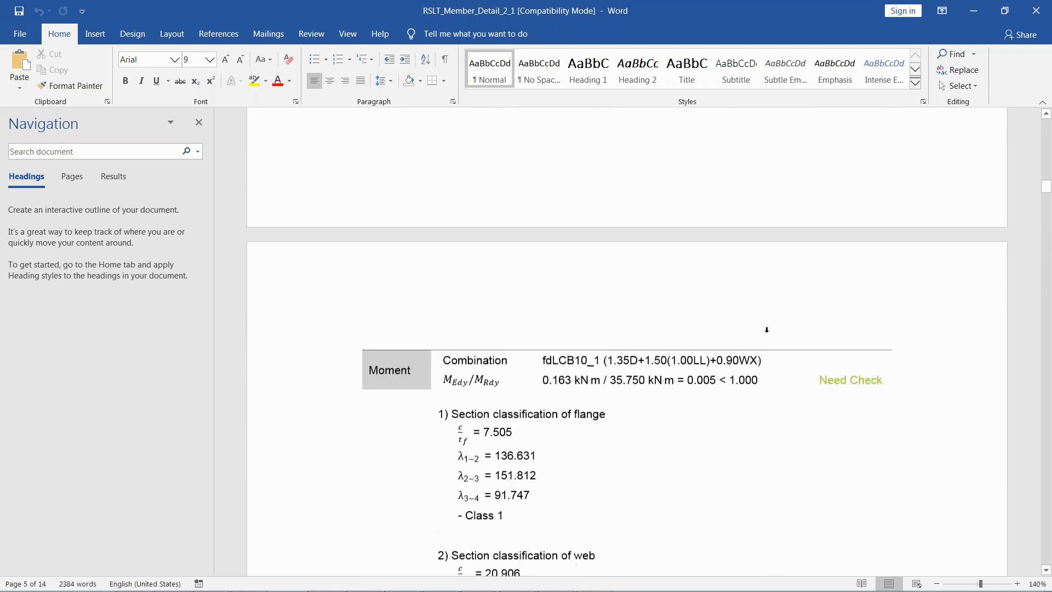
{"action": "scroll", "coordinate": [767, 327], "scroll_direction": "up", "scroll_amount": 20}
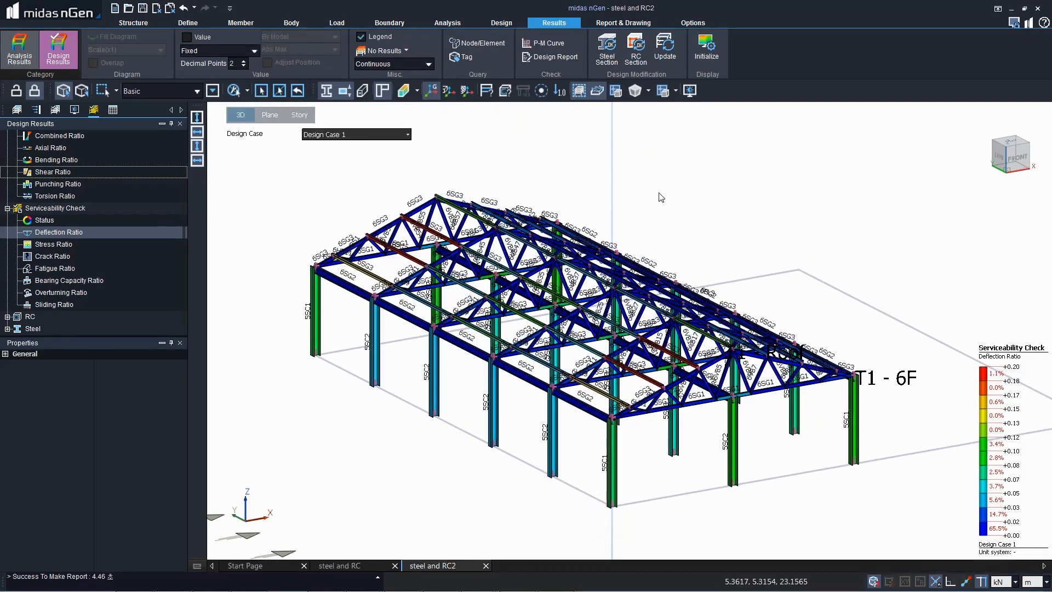
Step: Show all members of the building in midas nGen again and initialize the display to clear the design result contours
{"action": "right_click", "coordinate": [660, 192]}
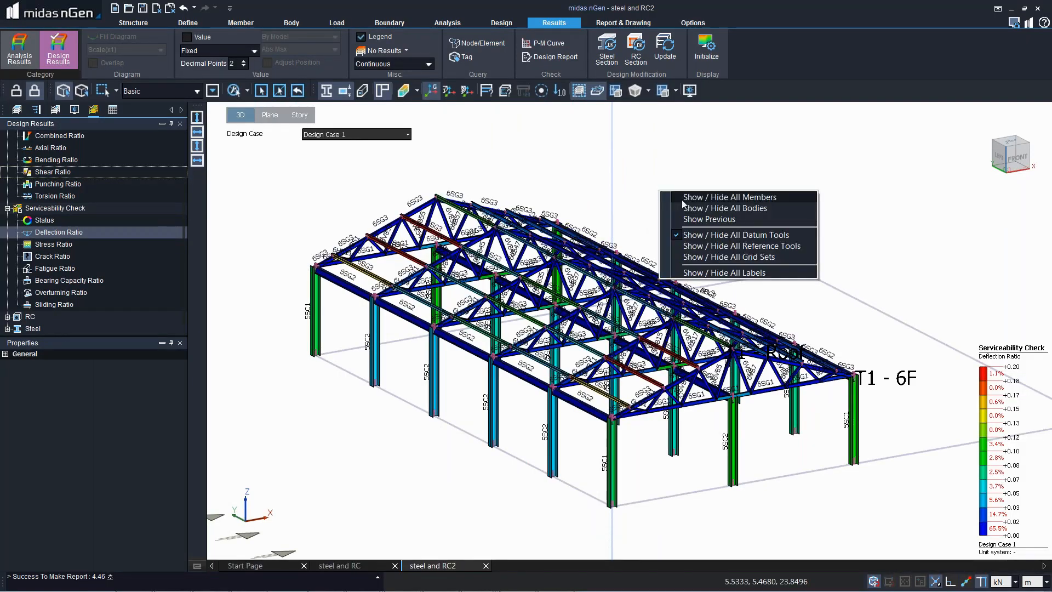
{"action": "left_click", "coordinate": [694, 272]}
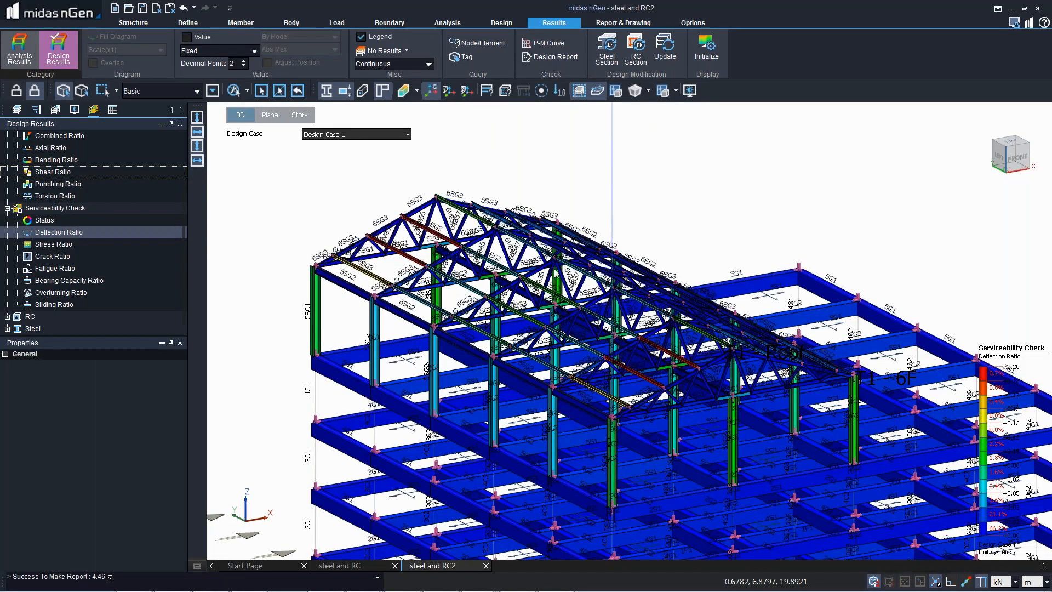
{"action": "scroll", "coordinate": [558, 267], "scroll_direction": "up", "scroll_amount": 2}
{"action": "middle_click_drag", "start_coordinate": [558, 267], "coordinate": [571, 241]}
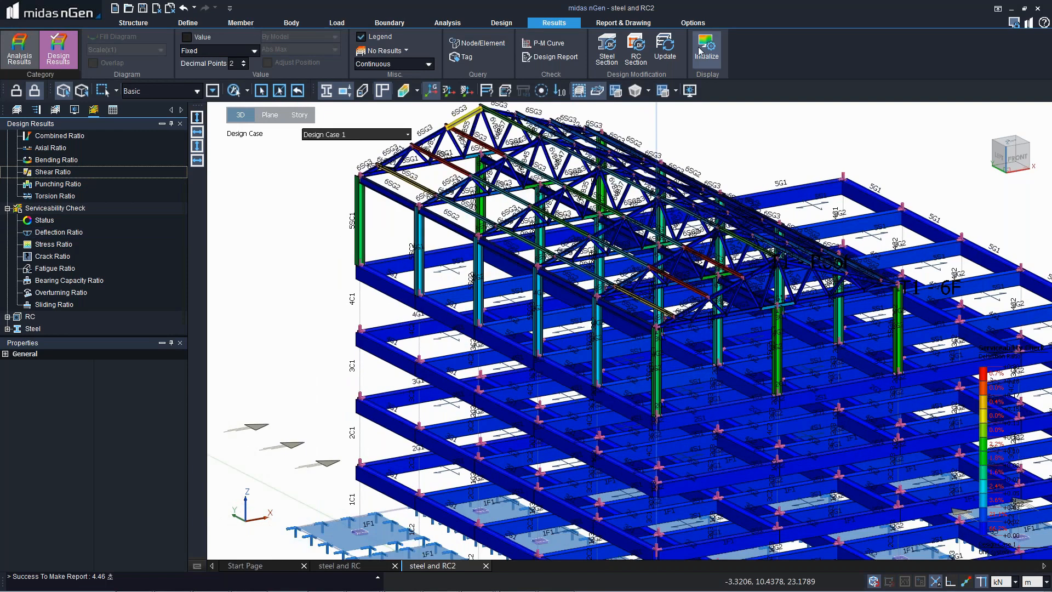
{"action": "left_click", "coordinate": [701, 51]}
{"action": "scroll", "coordinate": [368, 272], "scroll_direction": "down", "scroll_amount": 5}
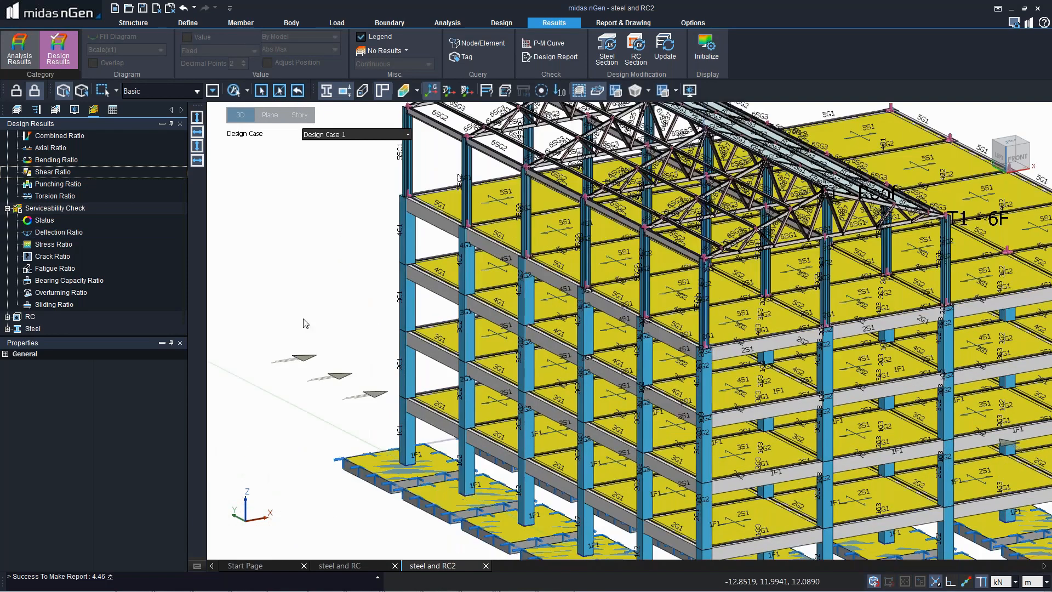
Step: Create a new report project for the steel and RC2.mpb model with Design Case 1, and dismiss the antivirus scan notice
{"action": "left_click", "coordinate": [632, 22]}
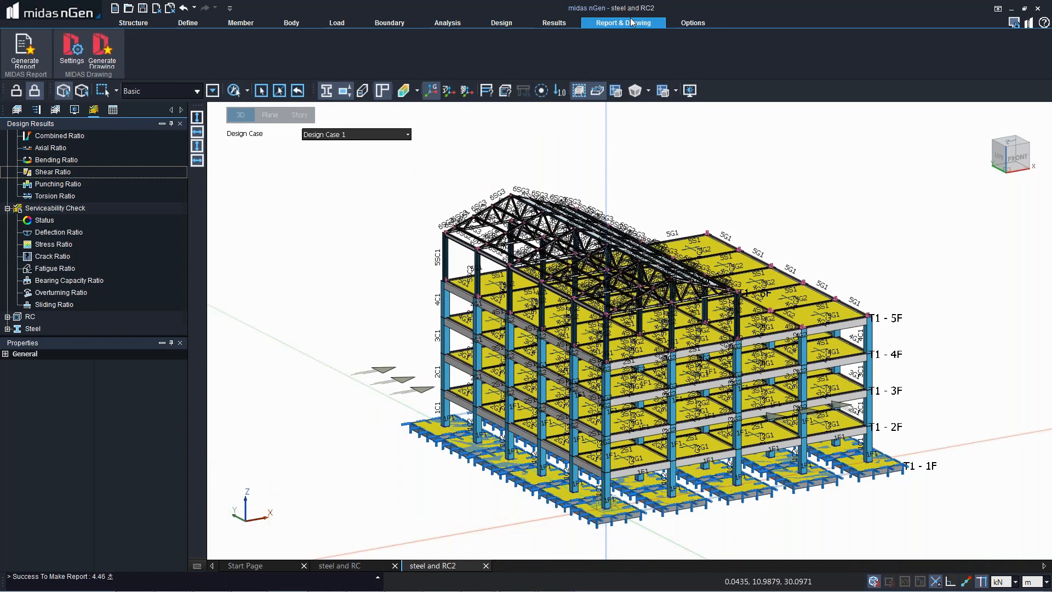
{"action": "left_click", "coordinate": [29, 51]}
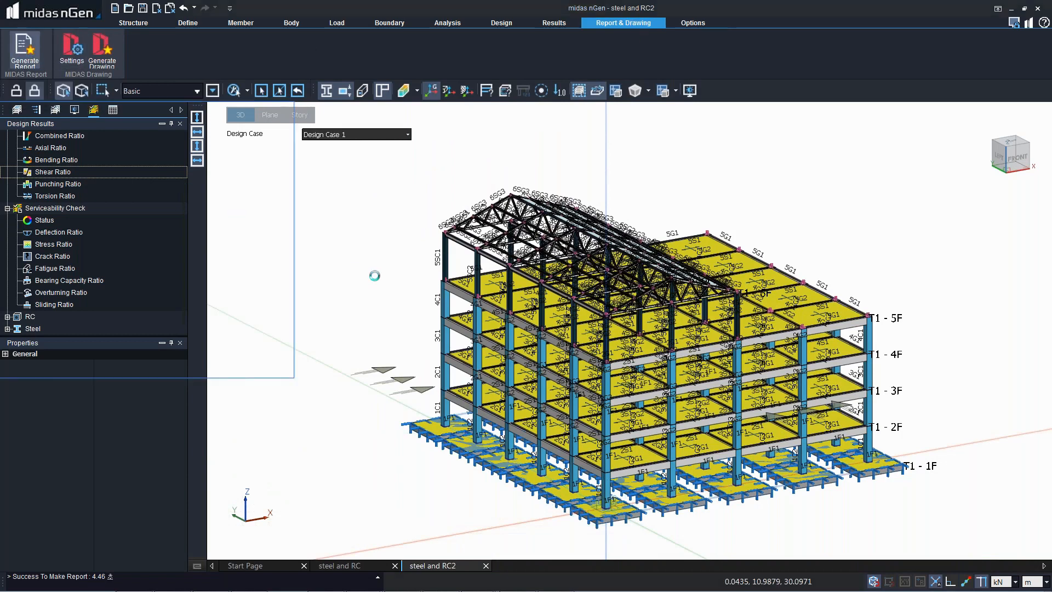
{"action": "left_click", "coordinate": [26, 369]}
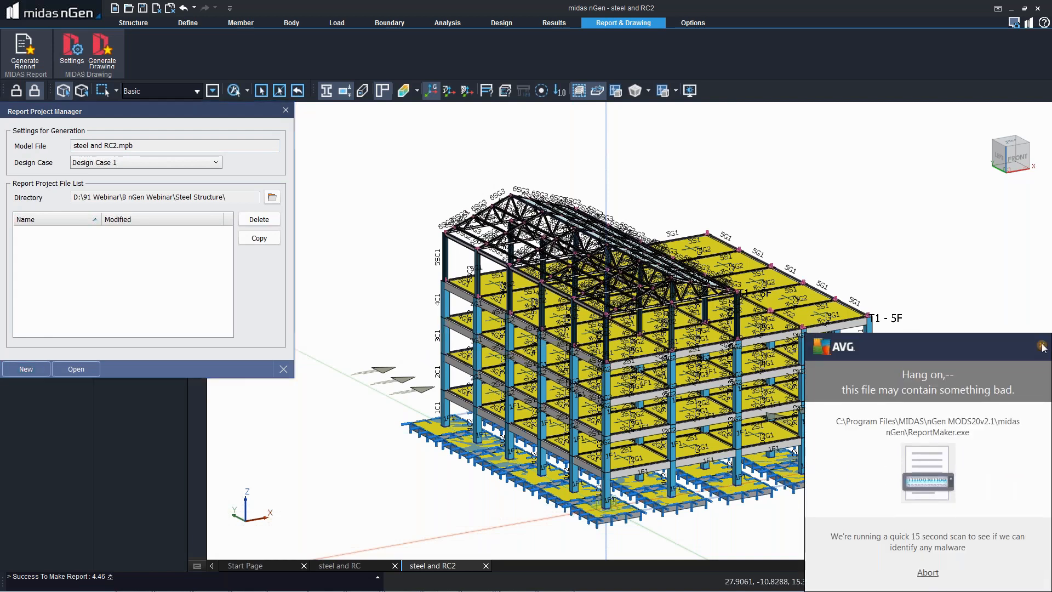
{"action": "left_click", "coordinate": [1042, 345]}
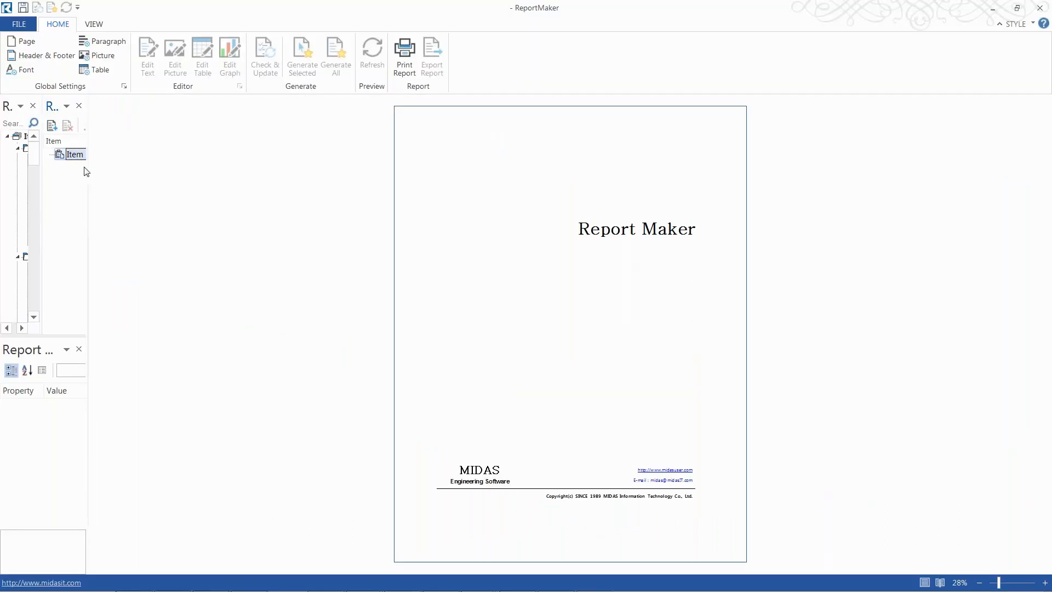
Step: Widen the report item and report board area in ReportMaker, and add the Cover and Project Information items to the report
{"action": "left_click_drag", "start_coordinate": [88, 171], "coordinate": [239, 171]}
{"action": "double_click", "coordinate": [55, 160]}
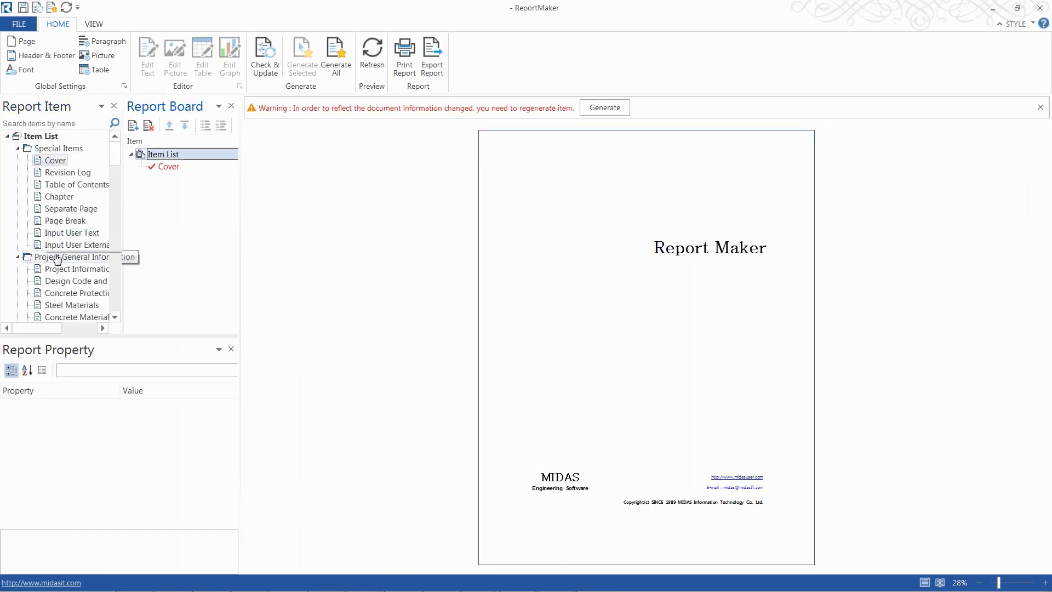
{"action": "double_click", "coordinate": [66, 268]}
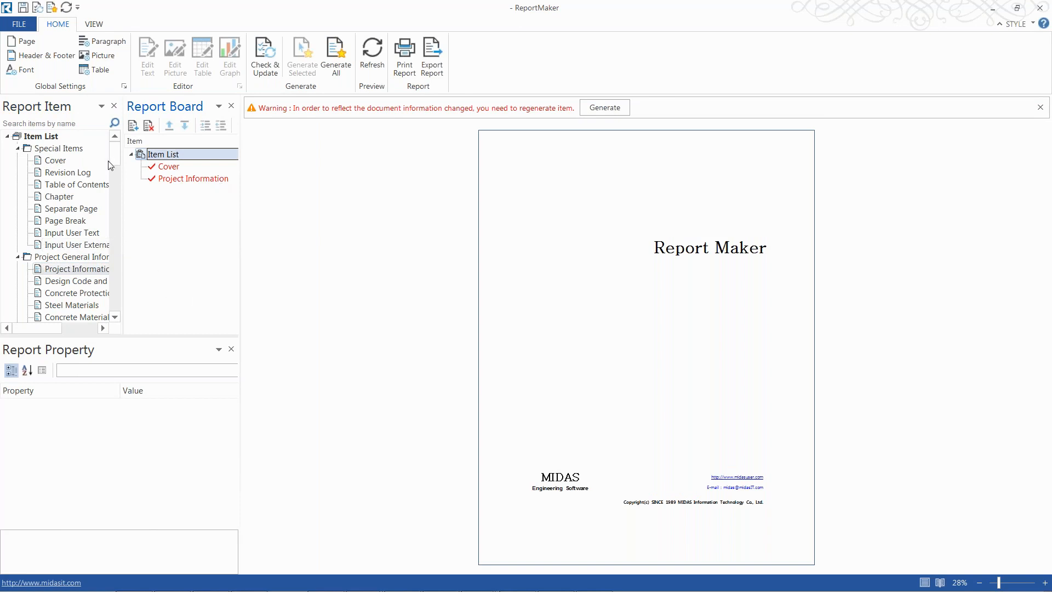
Step: Add the Steel Column List, Steel Beam List and Steel Brace List items to the report
{"action": "left_click_drag", "start_coordinate": [113, 156], "coordinate": [115, 183]}
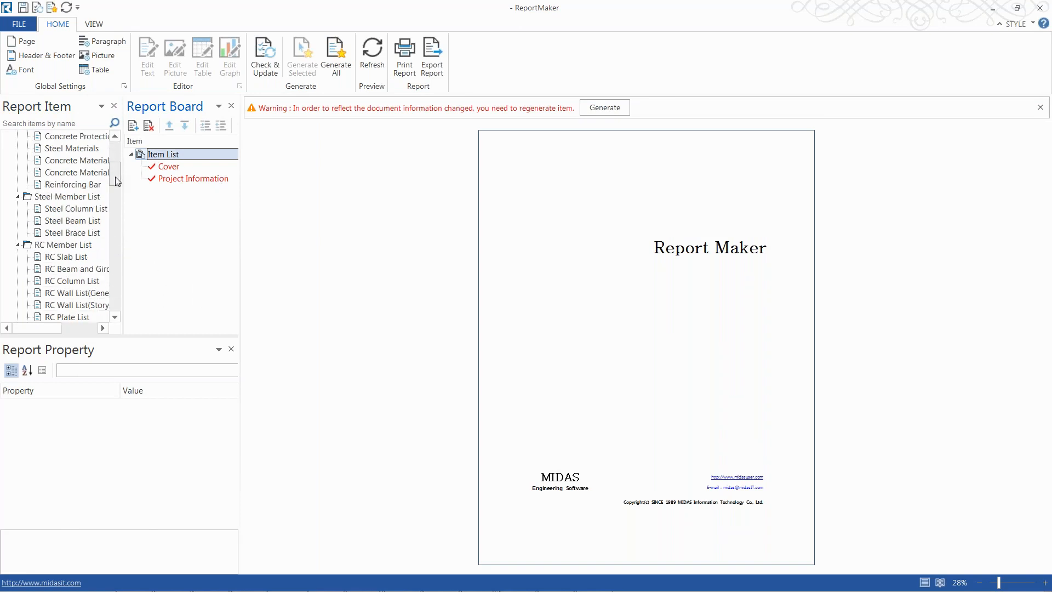
{"action": "double_click", "coordinate": [80, 214]}
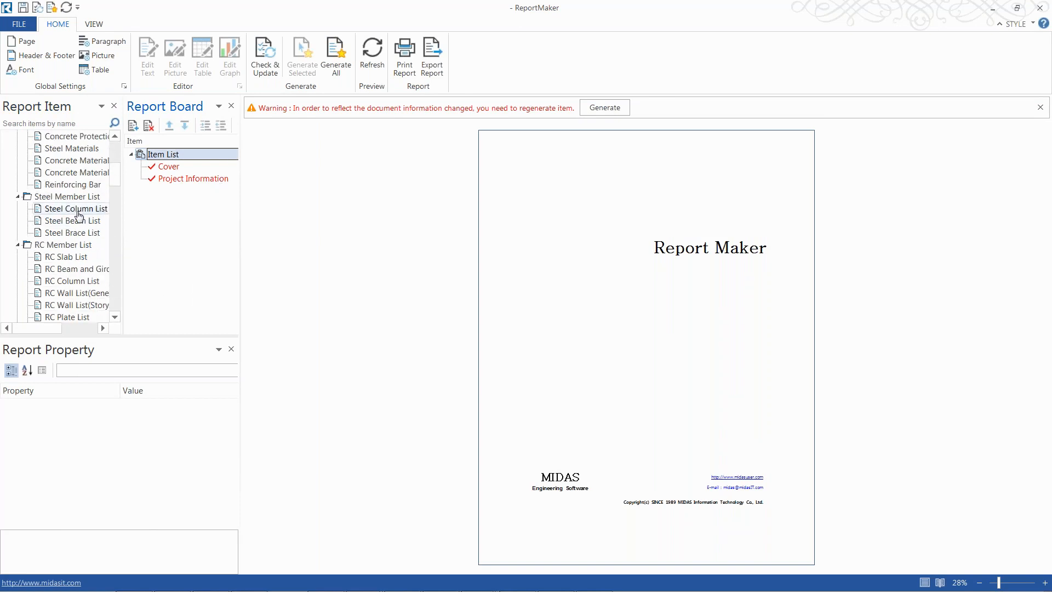
{"action": "left_click", "coordinate": [81, 222]}
{"action": "double_click", "coordinate": [81, 224]}
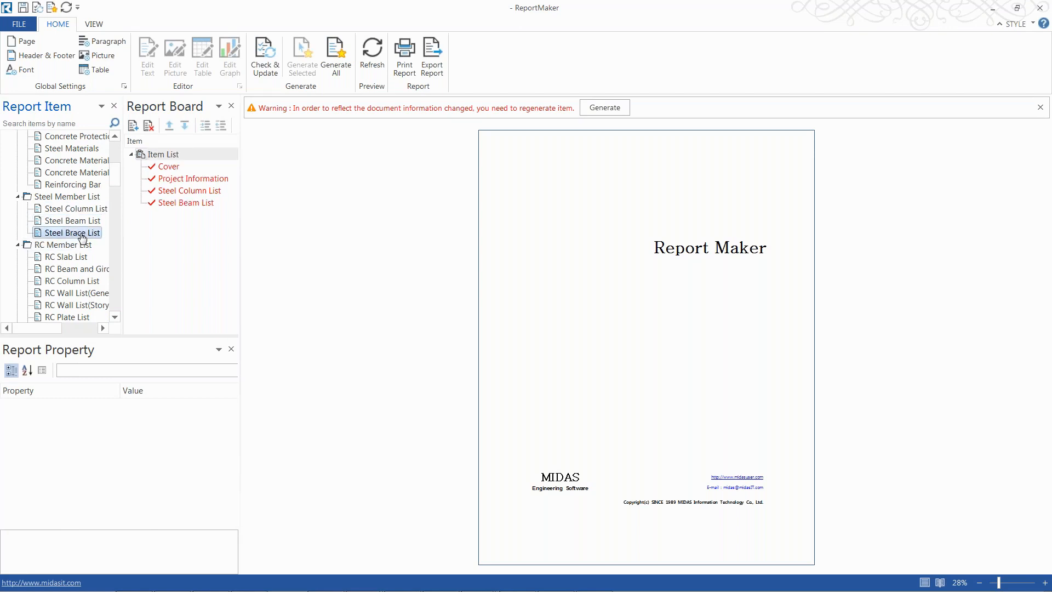
{"action": "double_click", "coordinate": [79, 232]}
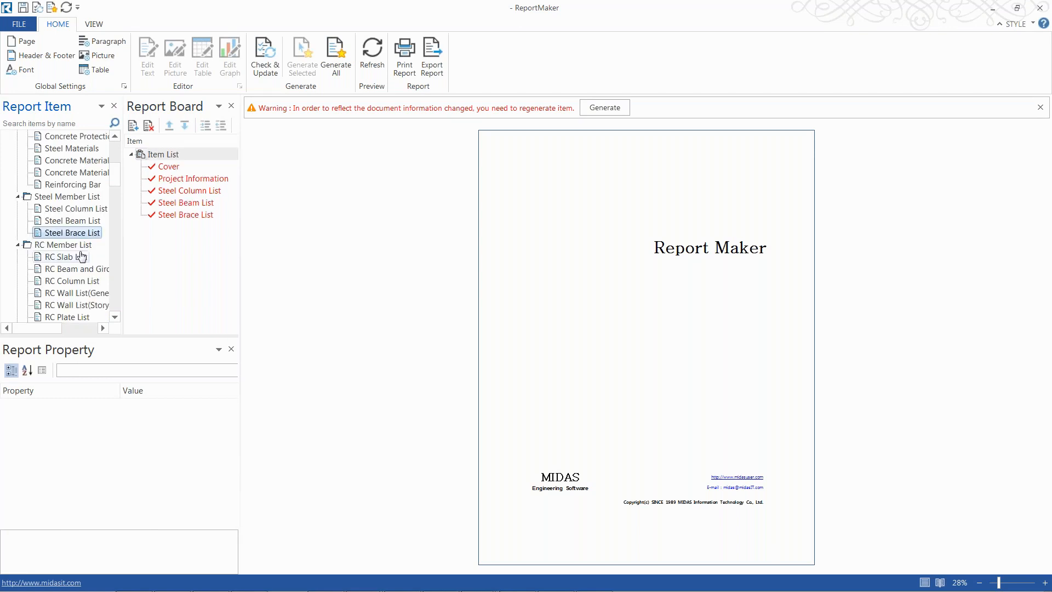
Step: Add the RC Slab List, RC Beam and Girder List and RC Column List items to the report
{"action": "double_click", "coordinate": [79, 258]}
{"action": "double_click", "coordinate": [78, 269]}
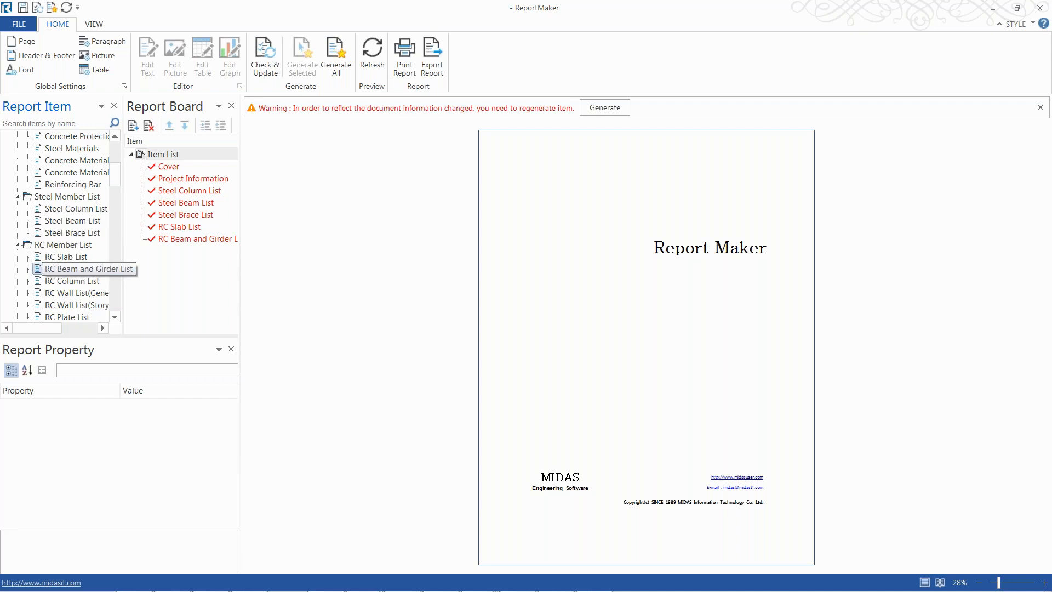
{"action": "double_click", "coordinate": [79, 282]}
Step: Add the Analysis Modeling item and the Wind Load Story Shear item from the lateral load data to the report
{"action": "left_click_drag", "start_coordinate": [116, 186], "coordinate": [116, 208]}
{"action": "double_click", "coordinate": [86, 186]}
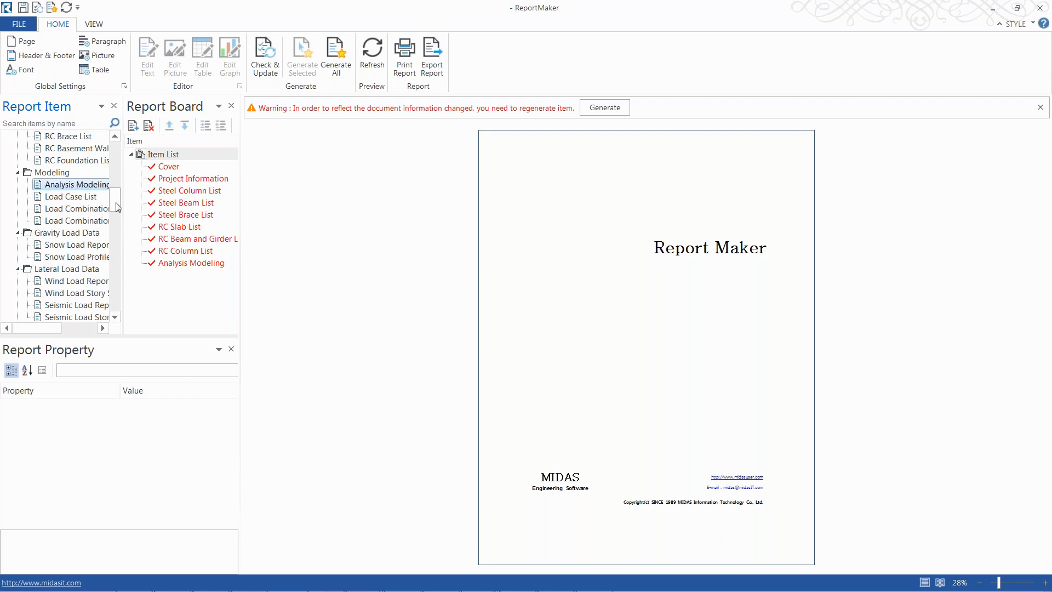
{"action": "left_click_drag", "start_coordinate": [116, 203], "coordinate": [116, 215]}
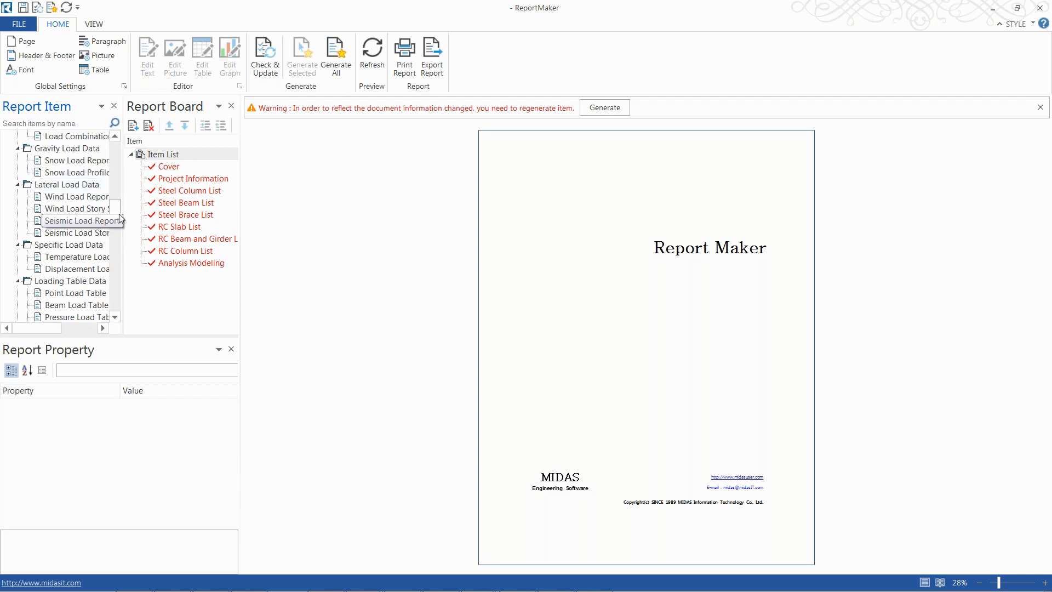
{"action": "left_click", "coordinate": [71, 210]}
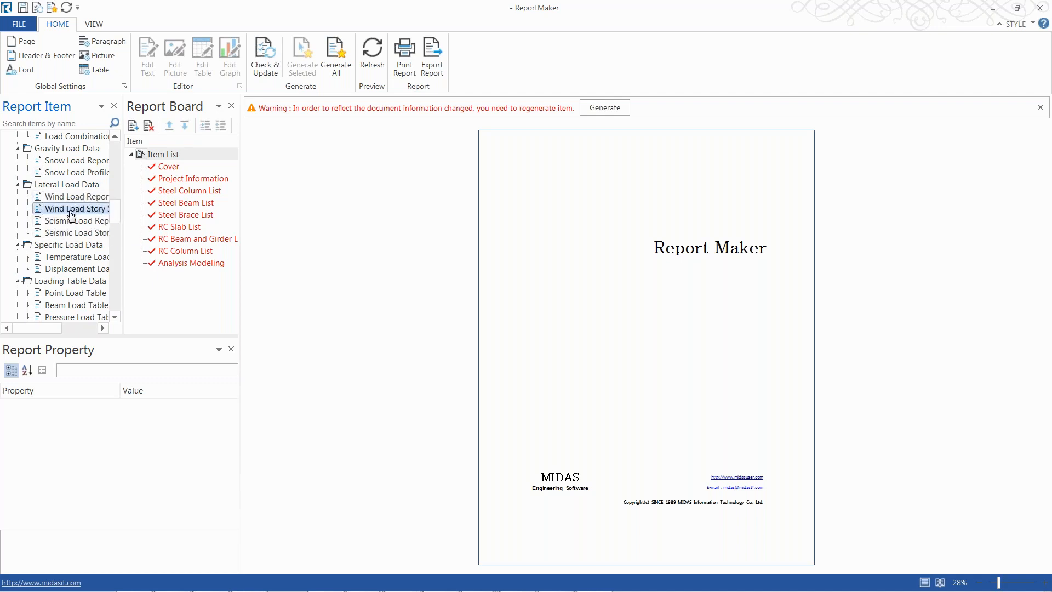
{"action": "double_click", "coordinate": [71, 214]}
Step: Widen the report item area and add the Point Spring boundary condition item to the report
{"action": "left_click_drag", "start_coordinate": [115, 219], "coordinate": [118, 254]}
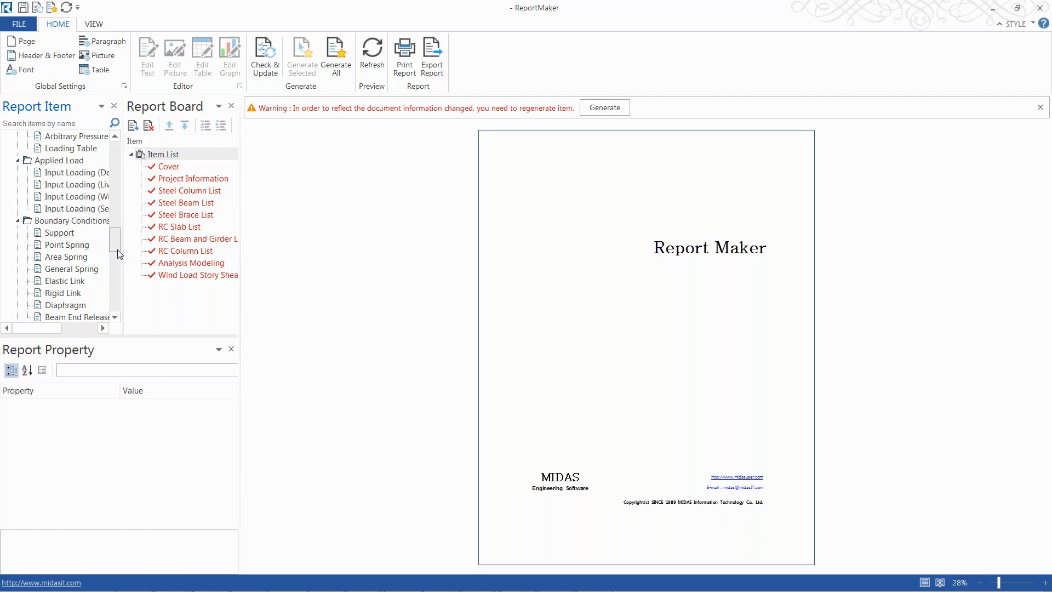
{"action": "left_click_drag", "start_coordinate": [123, 229], "coordinate": [155, 224]}
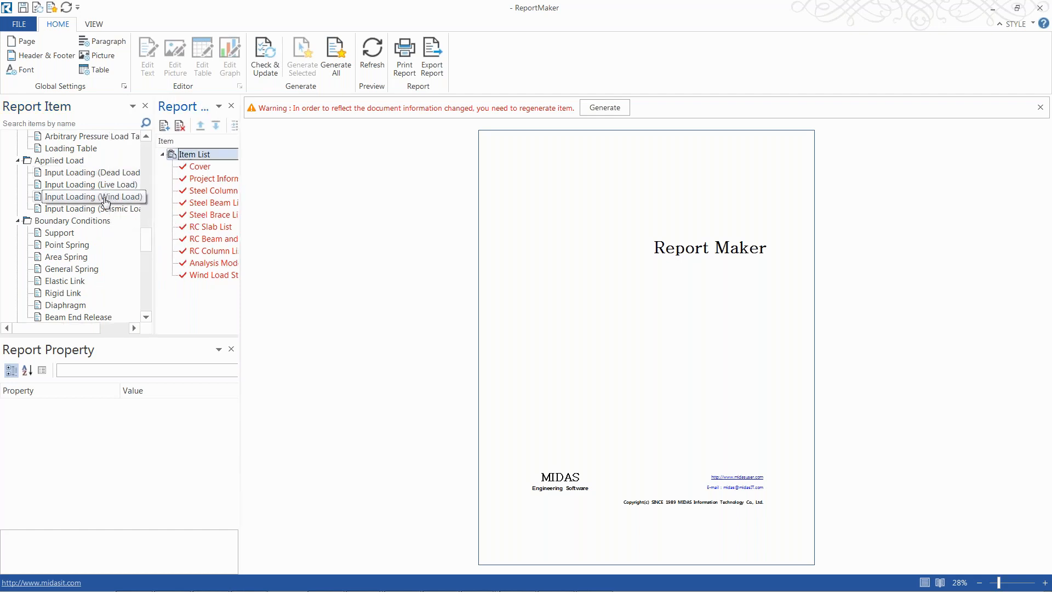
{"action": "scroll", "coordinate": [145, 245], "scroll_direction": "down", "scroll_amount": 1}
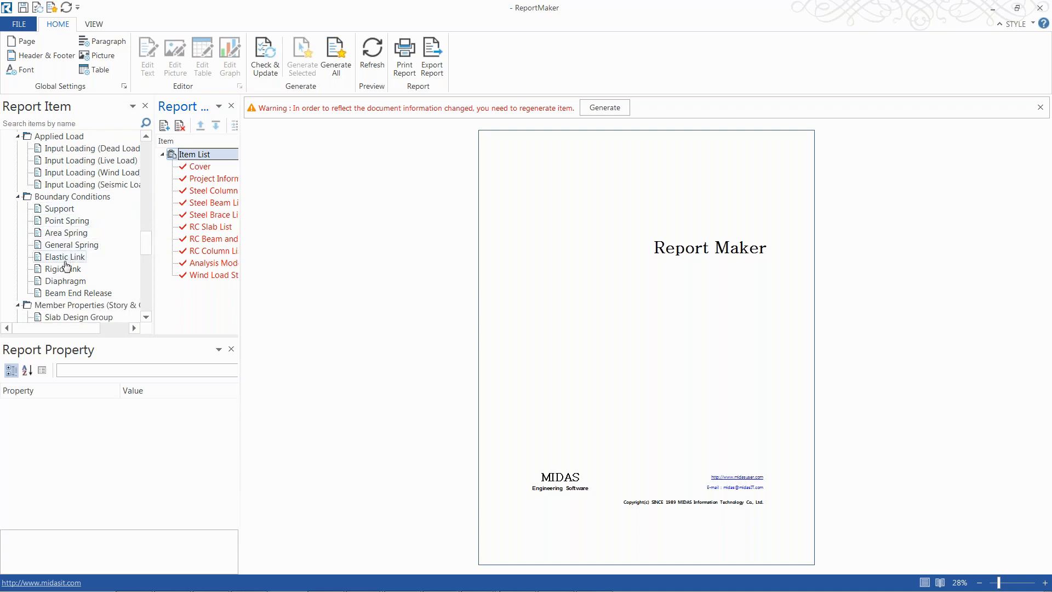
{"action": "double_click", "coordinate": [71, 221]}
Step: Add the Total Result(ST) and Total Result(RC) design result items, and generate the content of the whole report
{"action": "left_click_drag", "start_coordinate": [147, 248], "coordinate": [147, 266]}
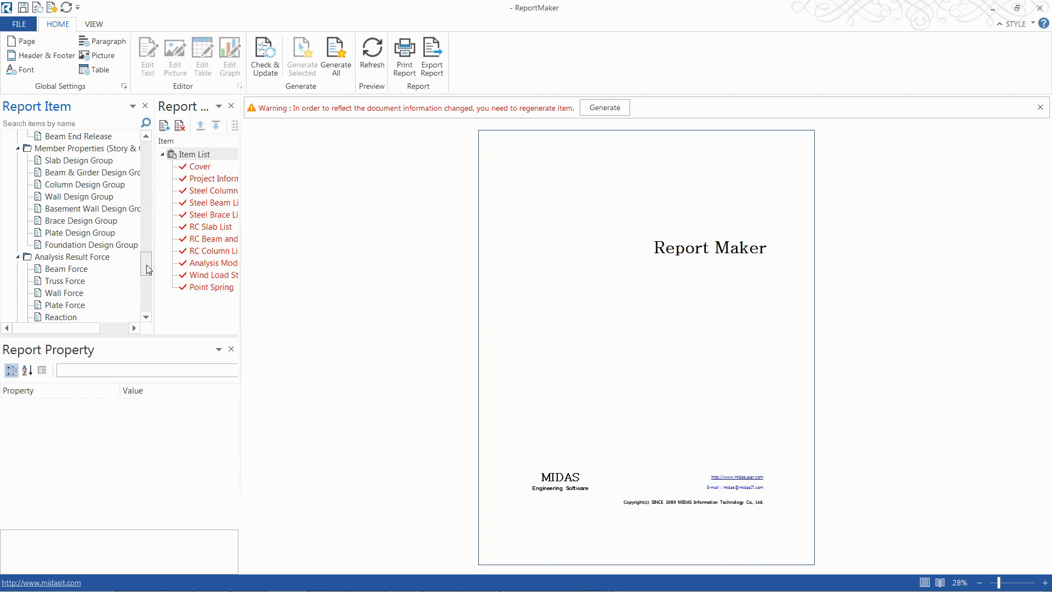
{"action": "left_click_drag", "start_coordinate": [147, 266], "coordinate": [146, 294]}
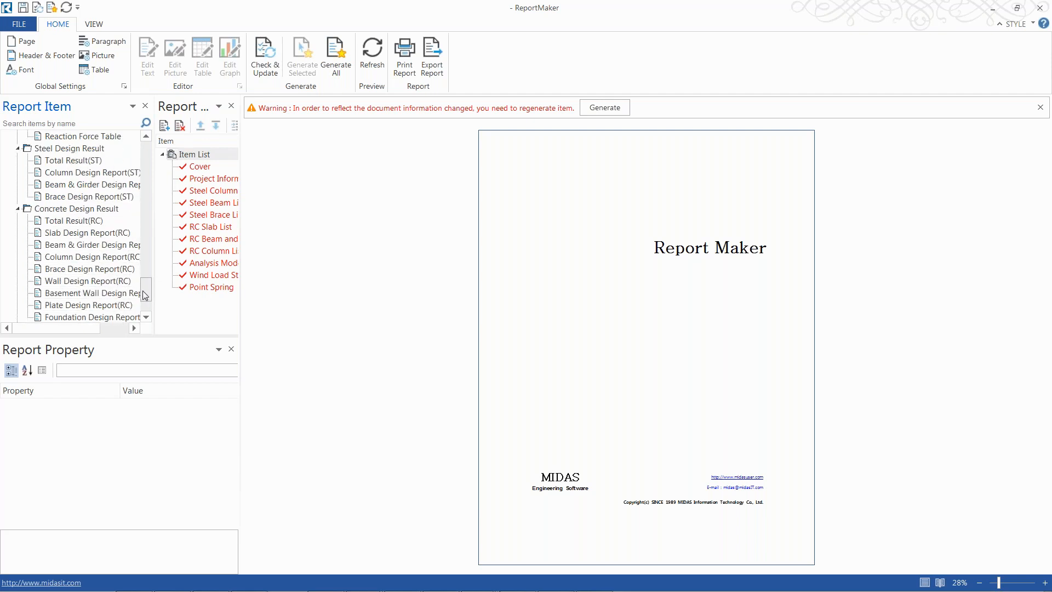
{"action": "double_click", "coordinate": [76, 160]}
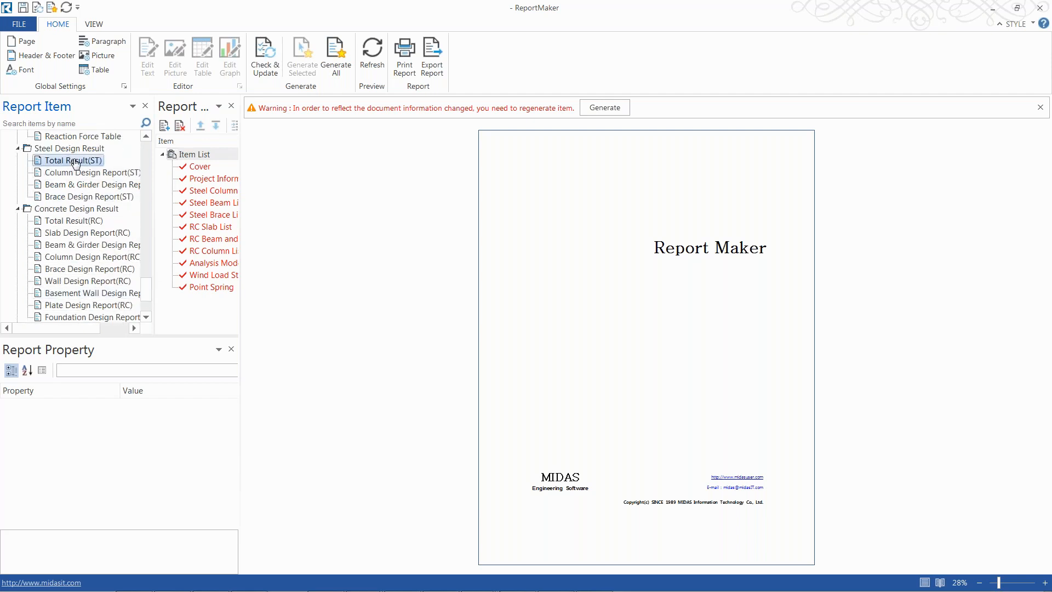
{"action": "left_click", "coordinate": [81, 224]}
{"action": "double_click", "coordinate": [80, 221]}
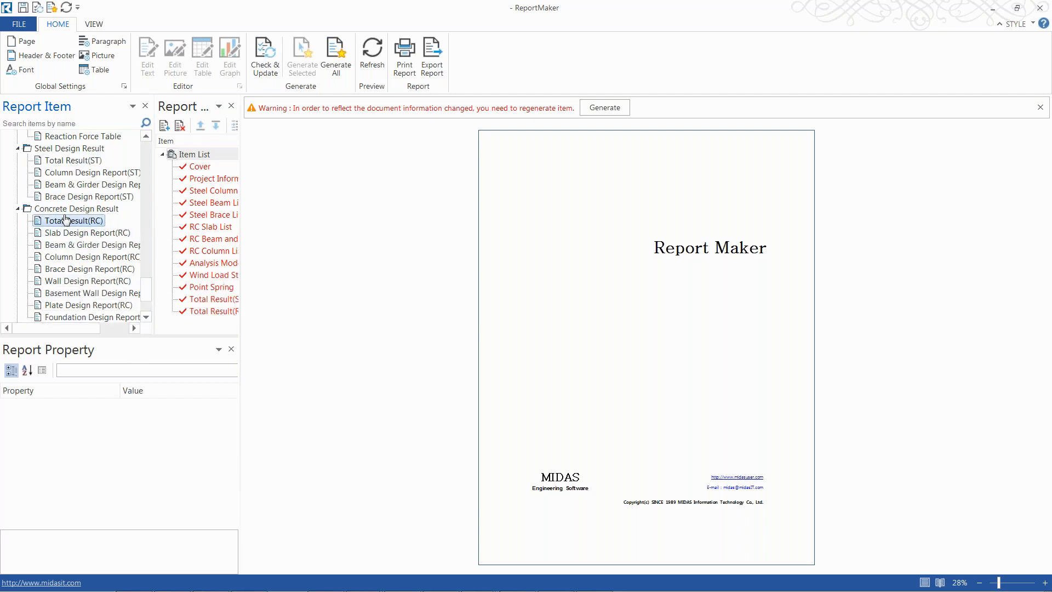
{"action": "left_click", "coordinate": [196, 154]}
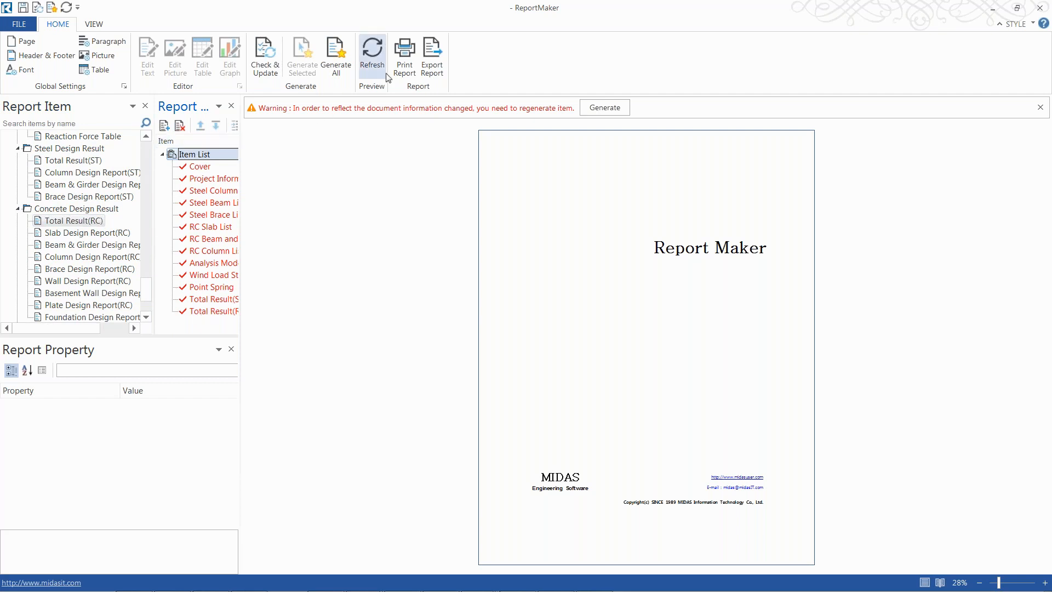
{"action": "left_click", "coordinate": [587, 110]}
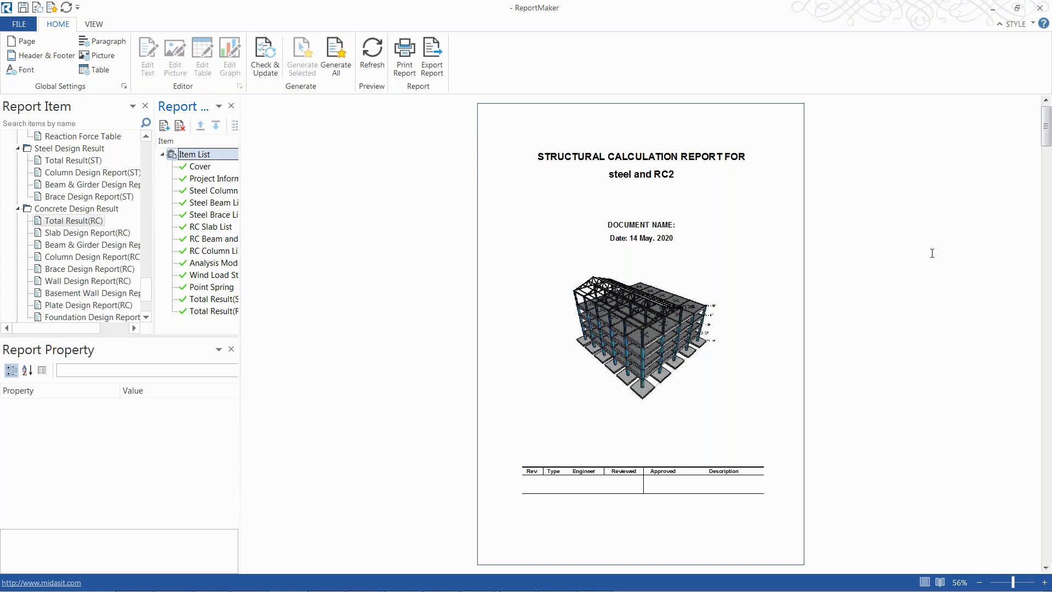
Step: Review the generated report from the cover through the member lists, wind load story shear tables, point spring view and design ratio summaries
{"action": "scroll", "coordinate": [862, 348], "scroll_direction": "down", "scroll_amount": 3}
{"action": "scroll", "coordinate": [864, 332], "scroll_direction": "up", "scroll_amount": 2}
{"action": "scroll", "coordinate": [864, 332], "scroll_direction": "up", "scroll_amount": 1}
{"action": "scroll", "coordinate": [863, 332], "scroll_direction": "down", "scroll_amount": 1}
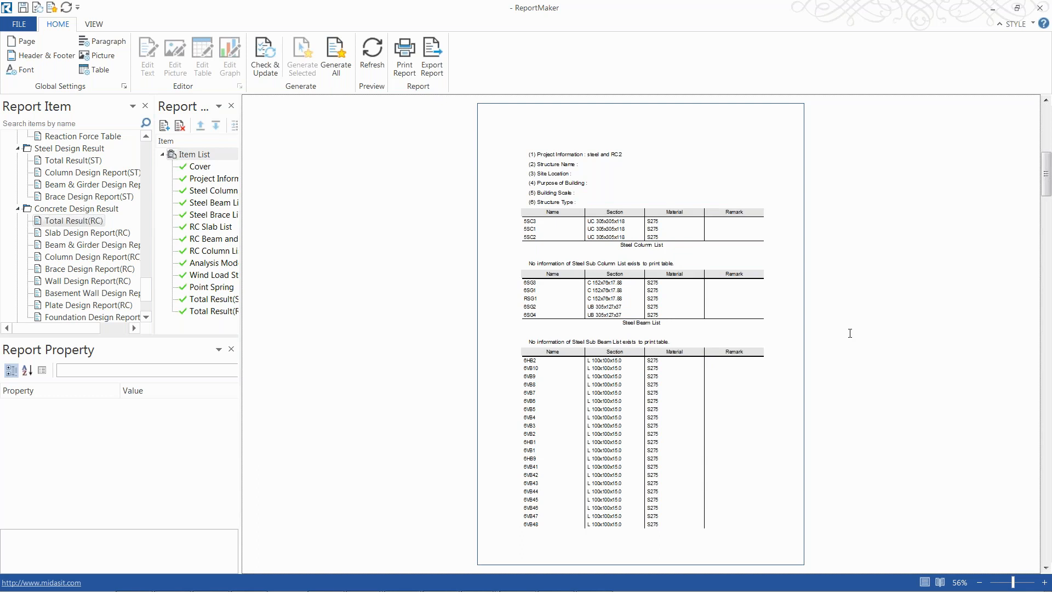
{"action": "scroll", "coordinate": [849, 333], "scroll_direction": "down", "scroll_amount": 3}
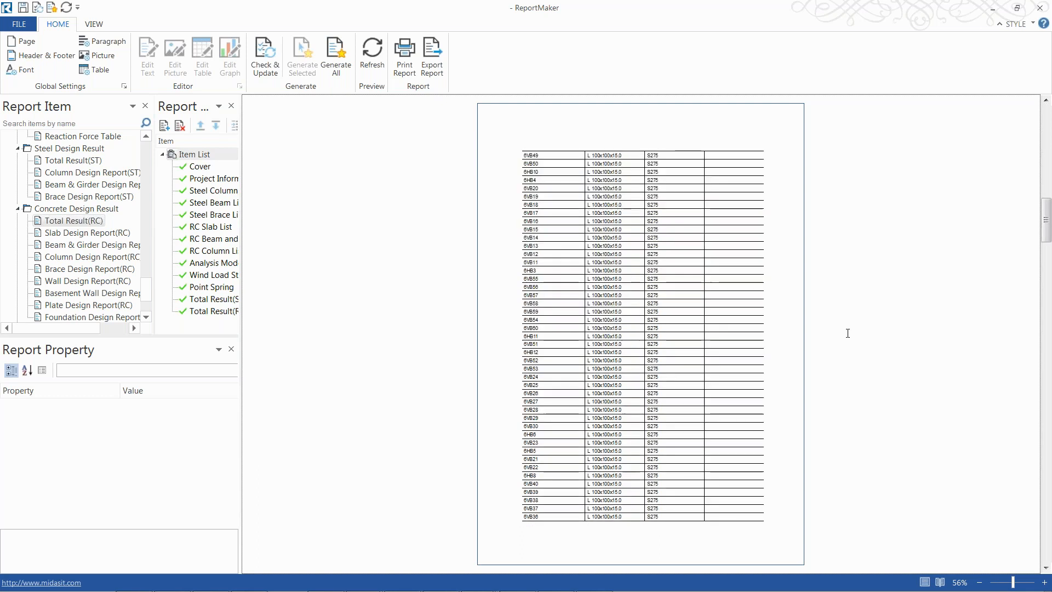
{"action": "scroll", "coordinate": [846, 333], "scroll_direction": "down", "scroll_amount": 3}
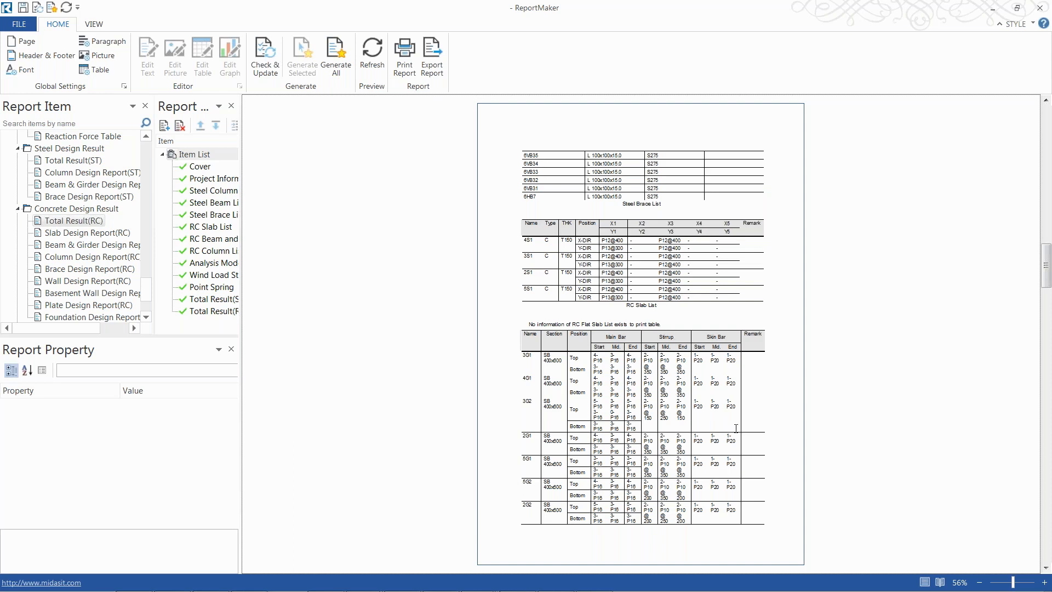
{"action": "scroll", "coordinate": [736, 427], "scroll_direction": "down", "scroll_amount": 5}
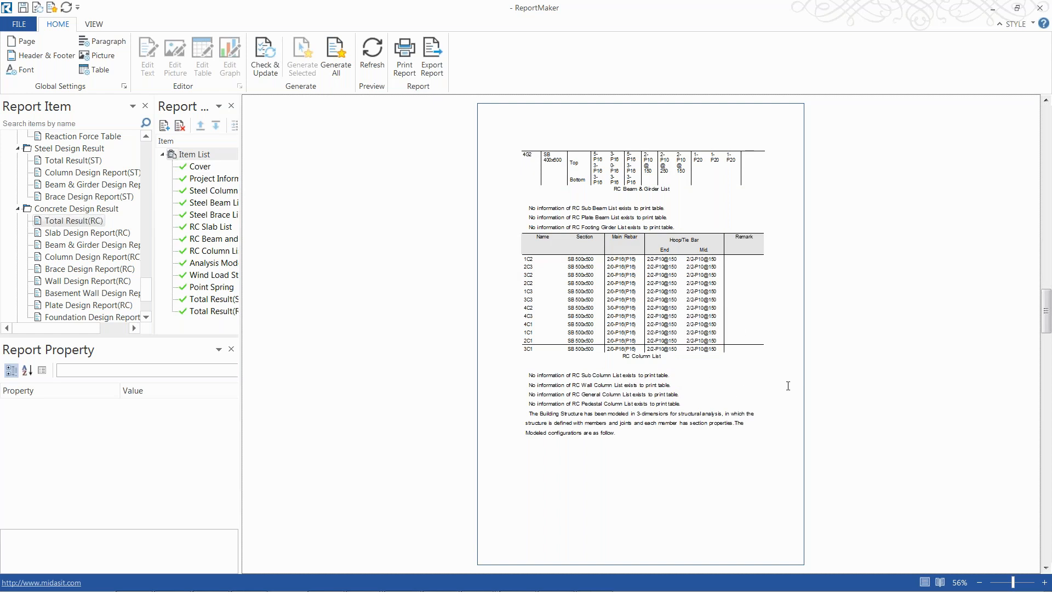
{"action": "scroll", "coordinate": [783, 385], "scroll_direction": "down", "scroll_amount": 5}
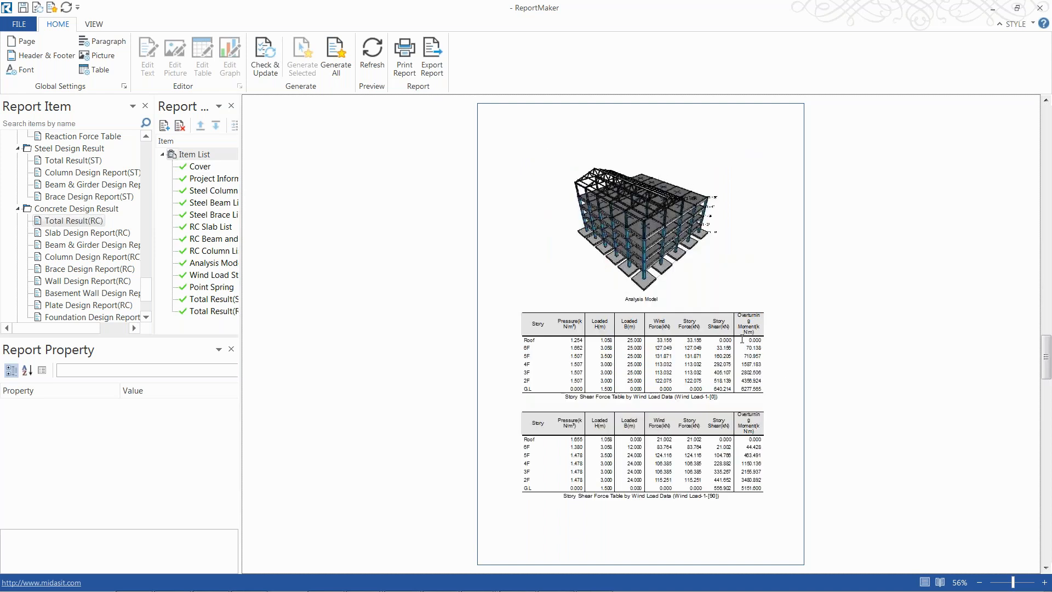
{"action": "scroll", "coordinate": [742, 339], "scroll_direction": "down", "scroll_amount": 3}
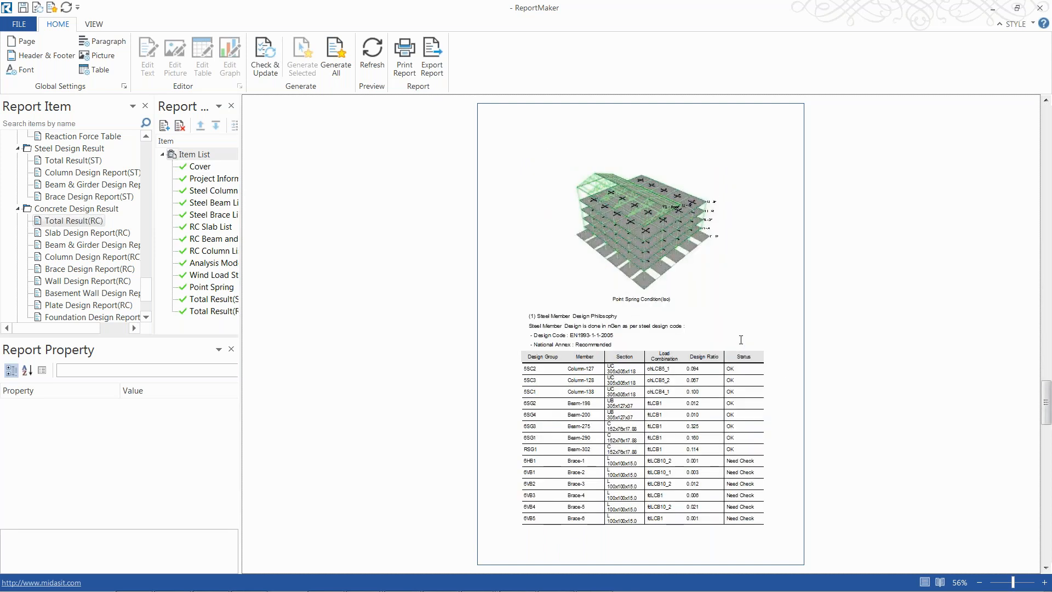
{"action": "scroll", "coordinate": [764, 324], "scroll_direction": "down", "scroll_amount": 3}
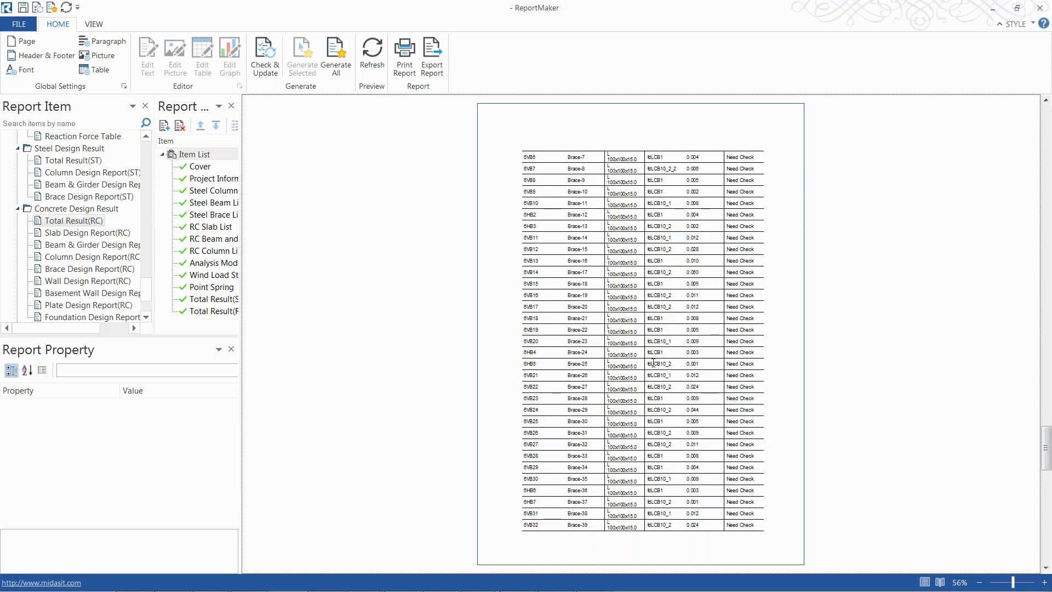
{"action": "scroll", "coordinate": [691, 328], "scroll_direction": "down", "scroll_amount": 3}
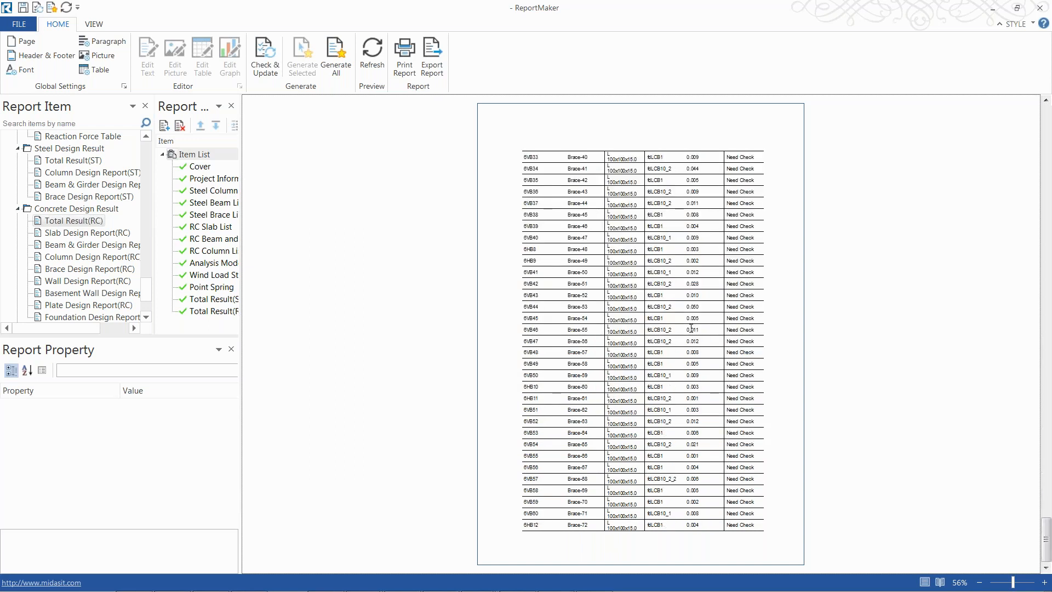
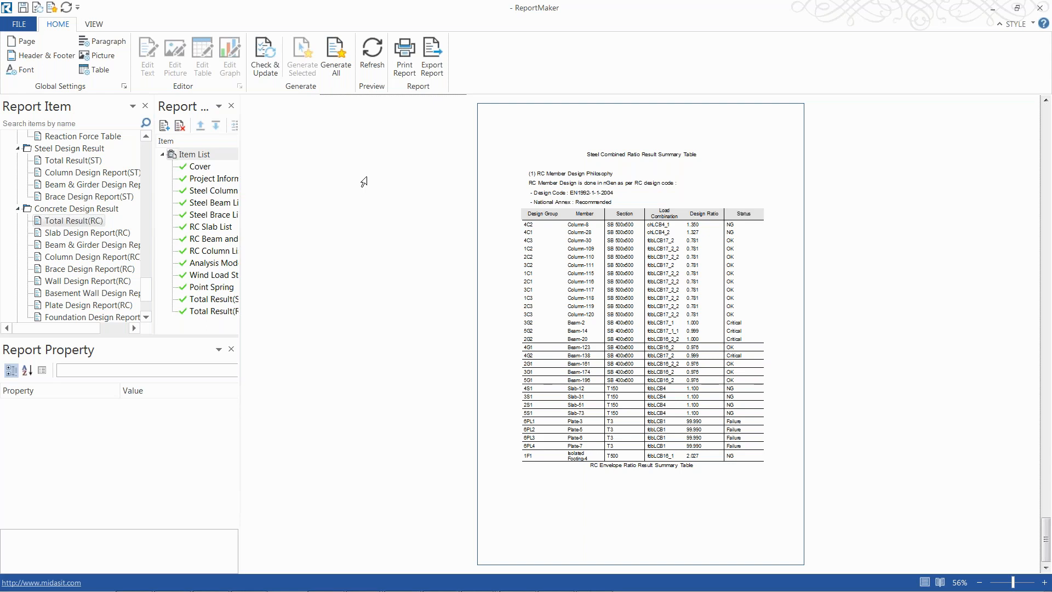
Step: Switch back to midas nGen and auto-generate the drawing configuration of Drawing Set-1 in the drawing settings
{"action": "key", "text": "alt+Tab"}
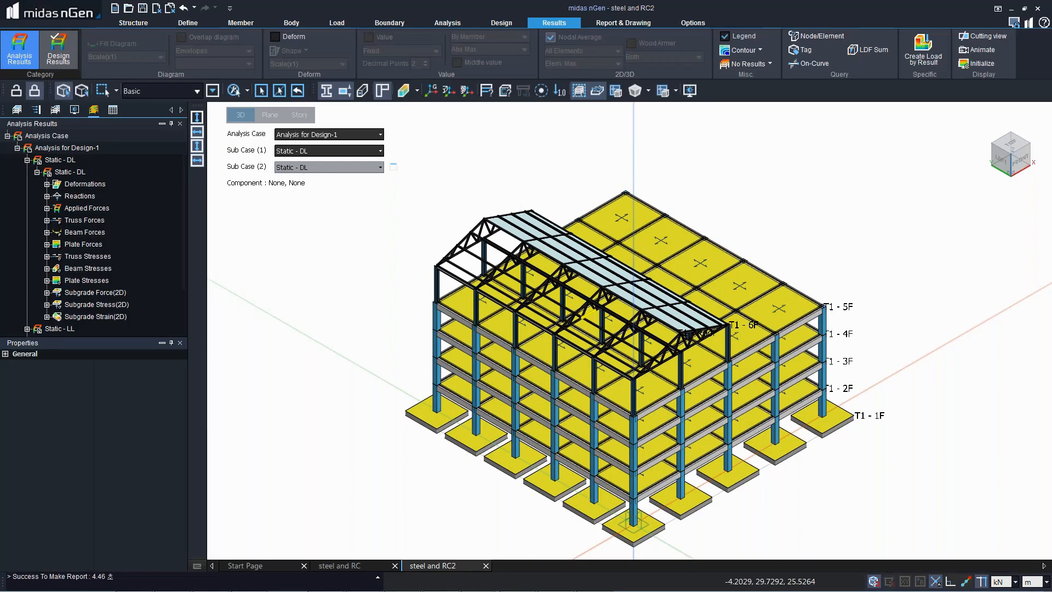
{"action": "left_click", "coordinate": [621, 25]}
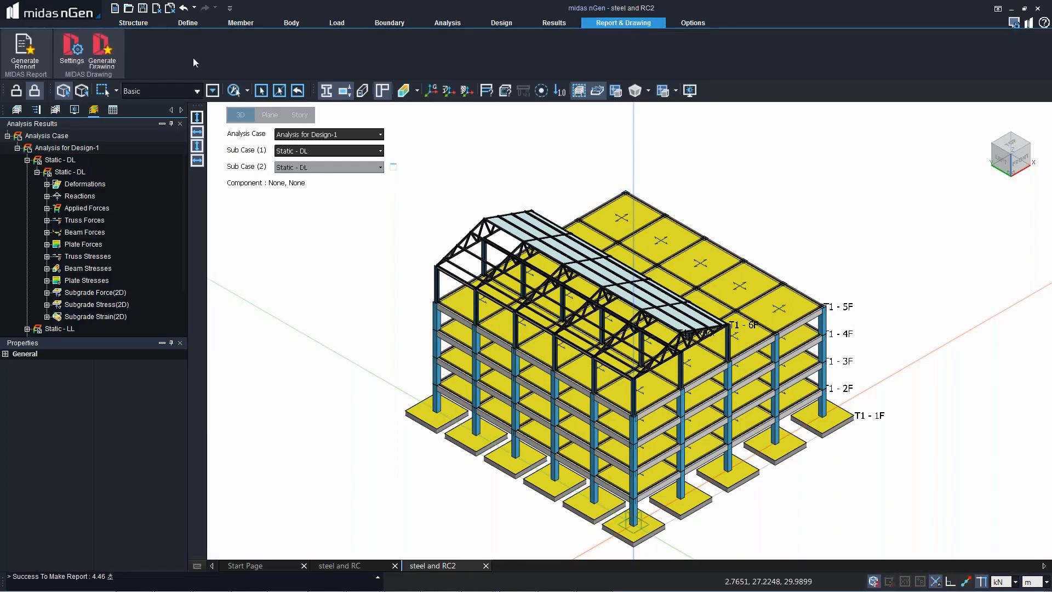
{"action": "left_click", "coordinate": [73, 50]}
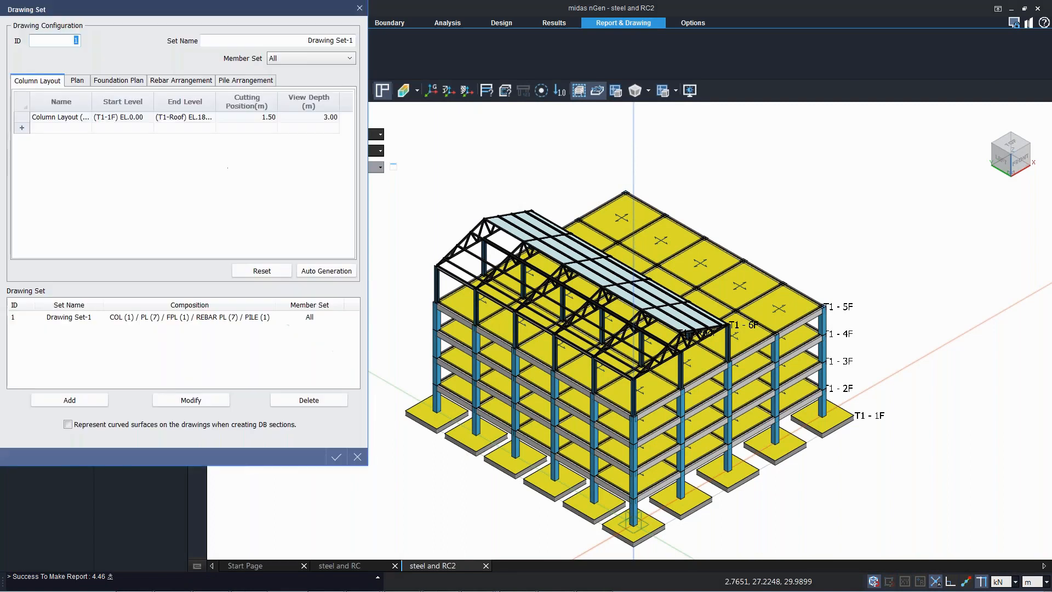
{"action": "left_click", "coordinate": [336, 280]}
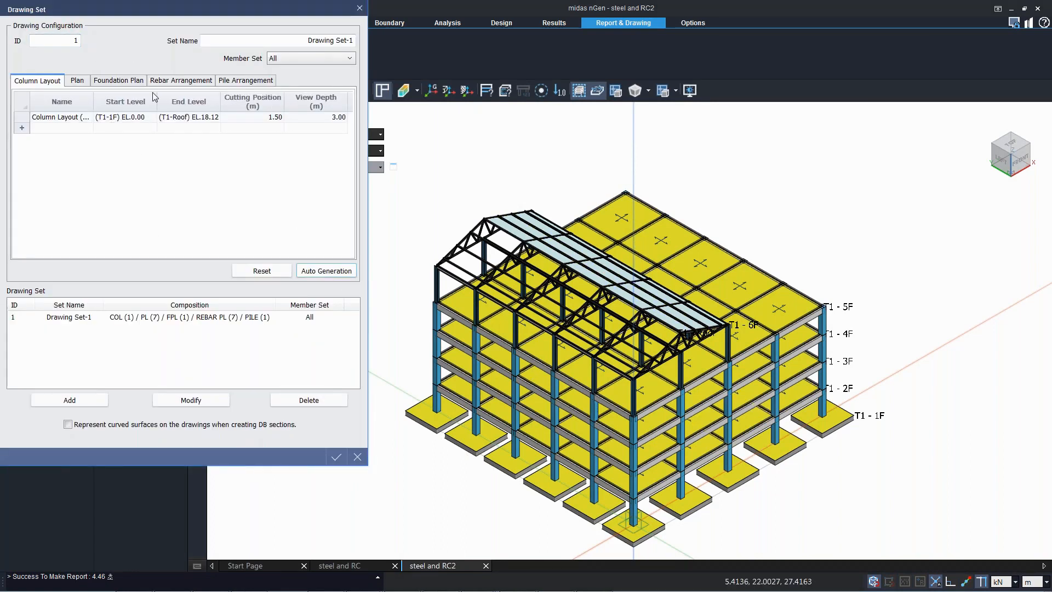
Step: Check the plan, foundation plan and rebar arrangement configurations, then update Drawing Set-1 with them and accept the drawing settings
{"action": "left_click", "coordinate": [77, 80]}
{"action": "left_click", "coordinate": [119, 80]}
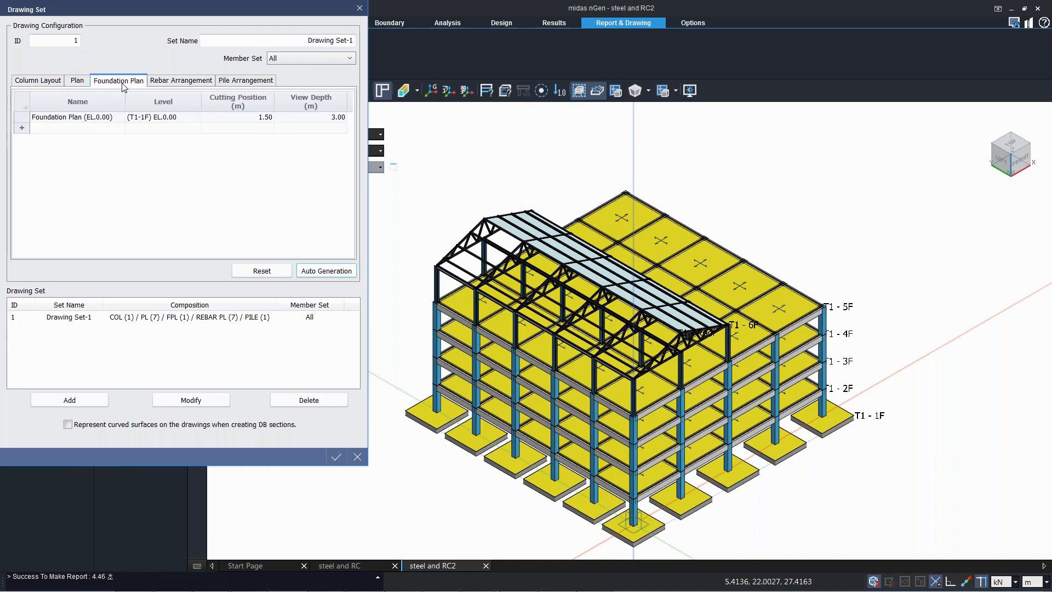
{"action": "left_click", "coordinate": [185, 82]}
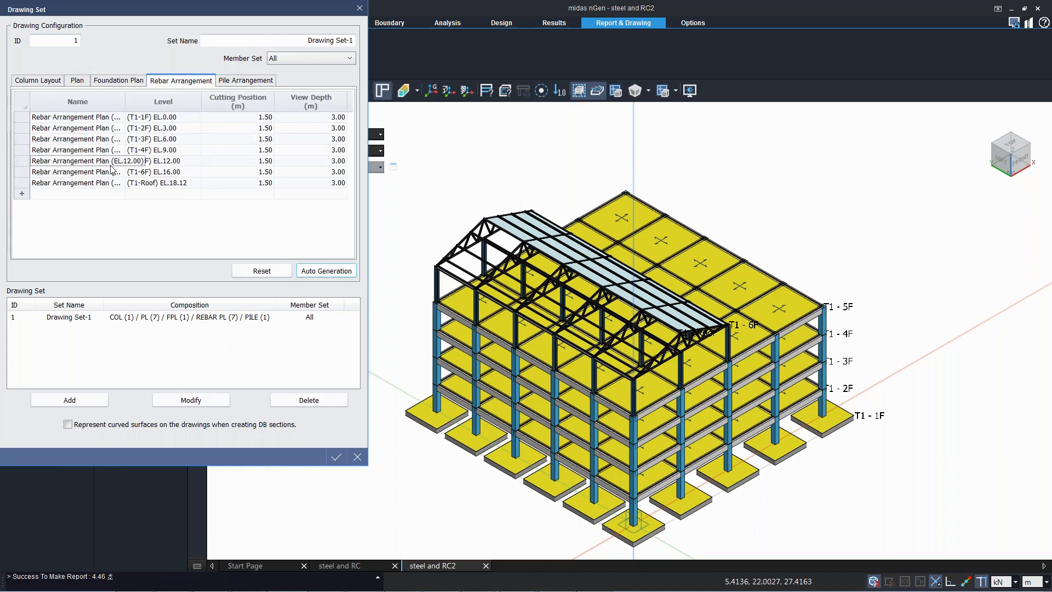
{"action": "left_click", "coordinate": [171, 320]}
{"action": "left_click", "coordinate": [191, 400]}
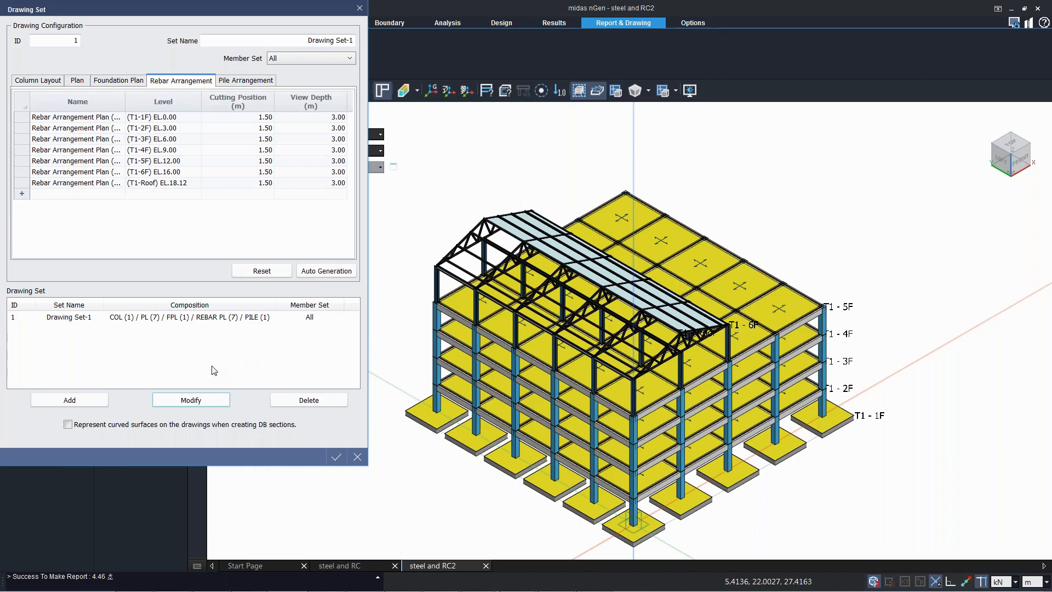
{"action": "left_click", "coordinate": [337, 460]}
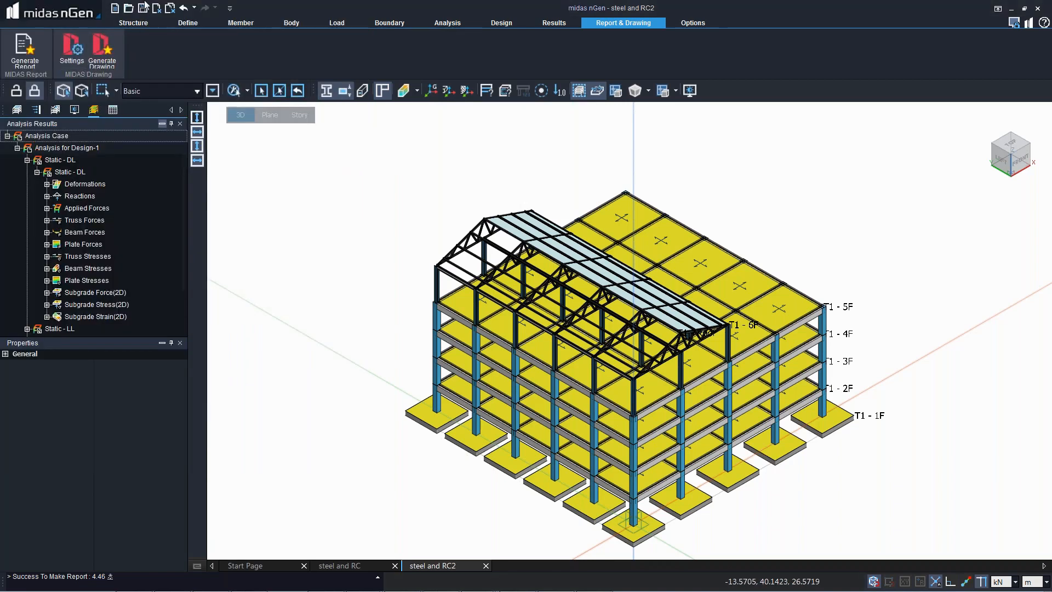
Step: Save the steel and RC2 model and generate its drawing project in midas Drawing
{"action": "left_click", "coordinate": [143, 9]}
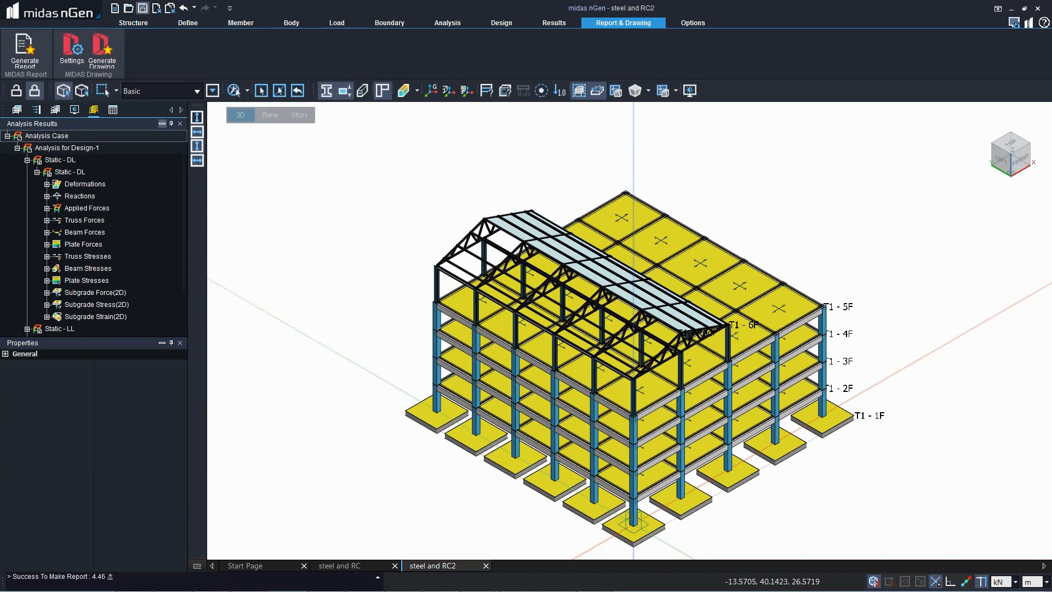
{"action": "left_click", "coordinate": [94, 47]}
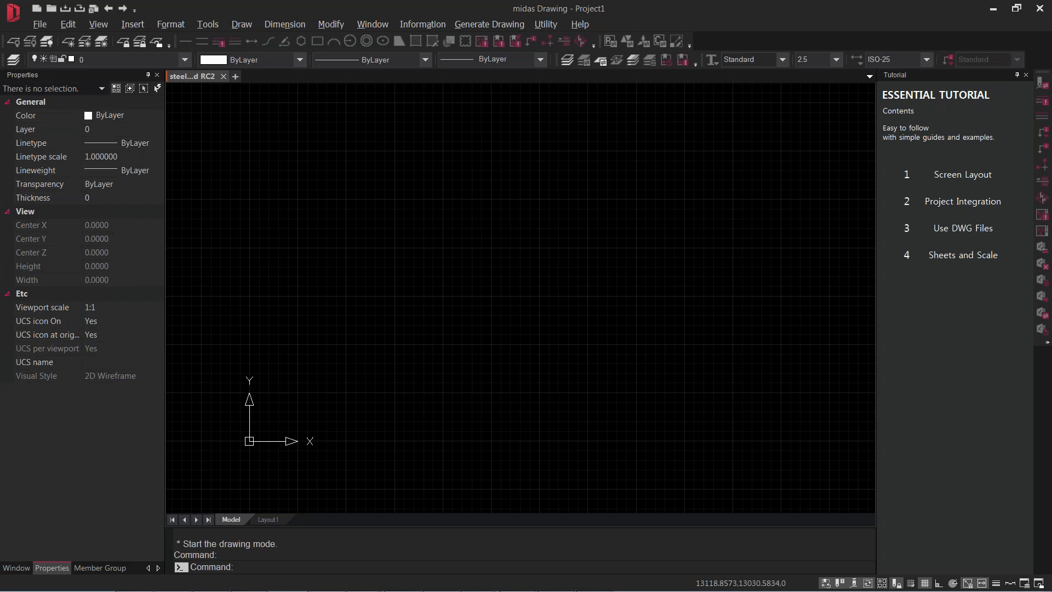
Step: Generate the Structural Design Overview, insert it close to the drawing origin, and inspect its design codes, materials and rebars tables
{"action": "left_click", "coordinate": [490, 24]}
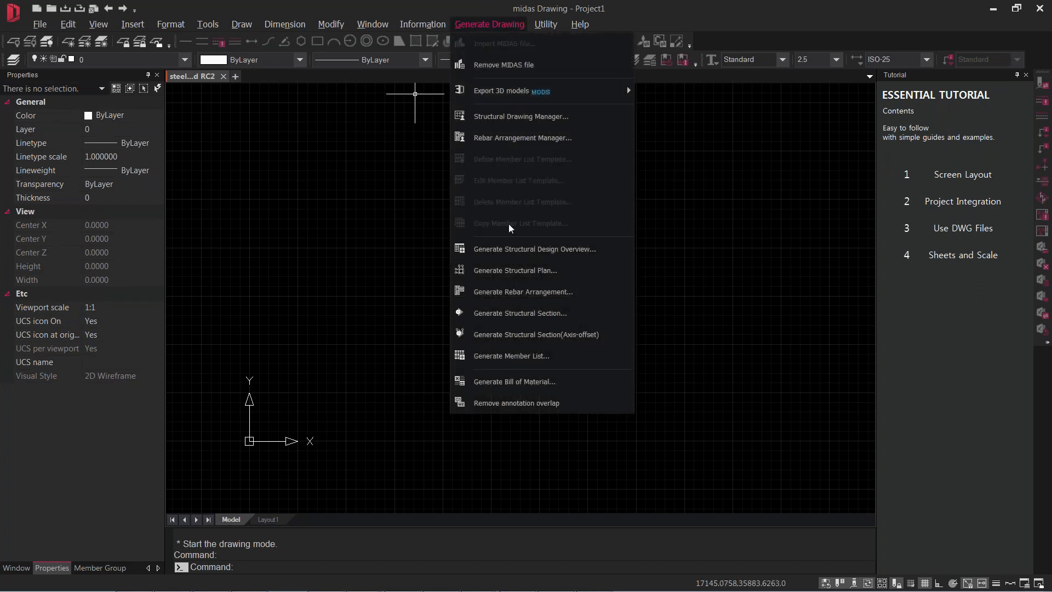
{"action": "left_click", "coordinate": [511, 257]}
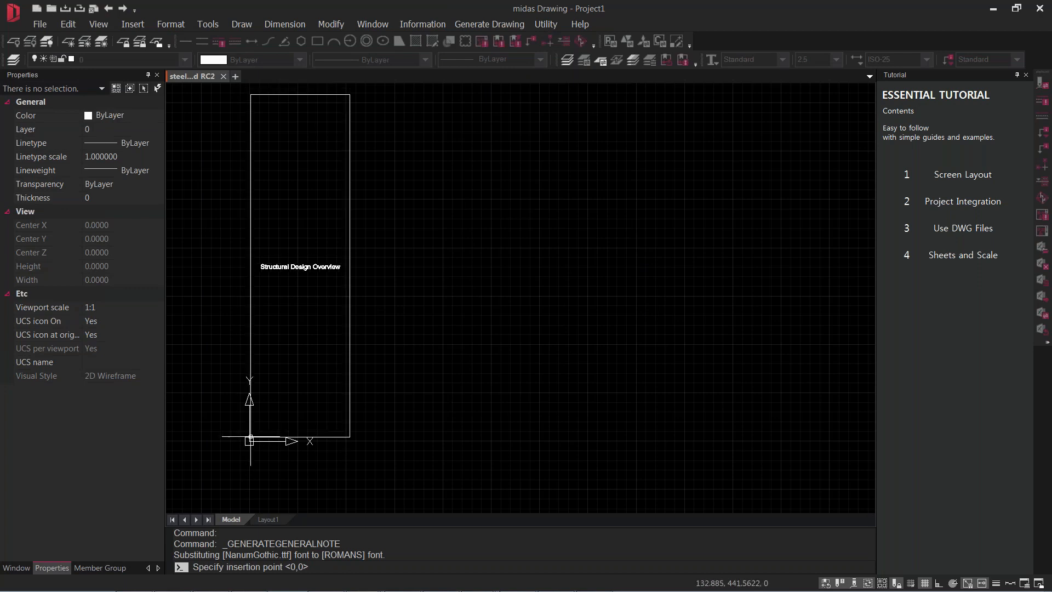
{"action": "left_click", "coordinate": [250, 437]}
{"action": "scroll", "coordinate": [269, 142], "scroll_direction": "up", "scroll_amount": 8}
{"action": "mouse_move", "coordinate": [318, 179]}
{"action": "middle_mouse_down"}
{"action": "mouse_move", "coordinate": [342, 175]}
{"action": "mouse_move", "coordinate": [393, 62]}
{"action": "middle_mouse_up"}
{"action": "scroll", "coordinate": [458, 251], "scroll_direction": "down", "scroll_amount": 3}
{"action": "middle_click_drag", "start_coordinate": [453, 472], "coordinate": [450, 361]}
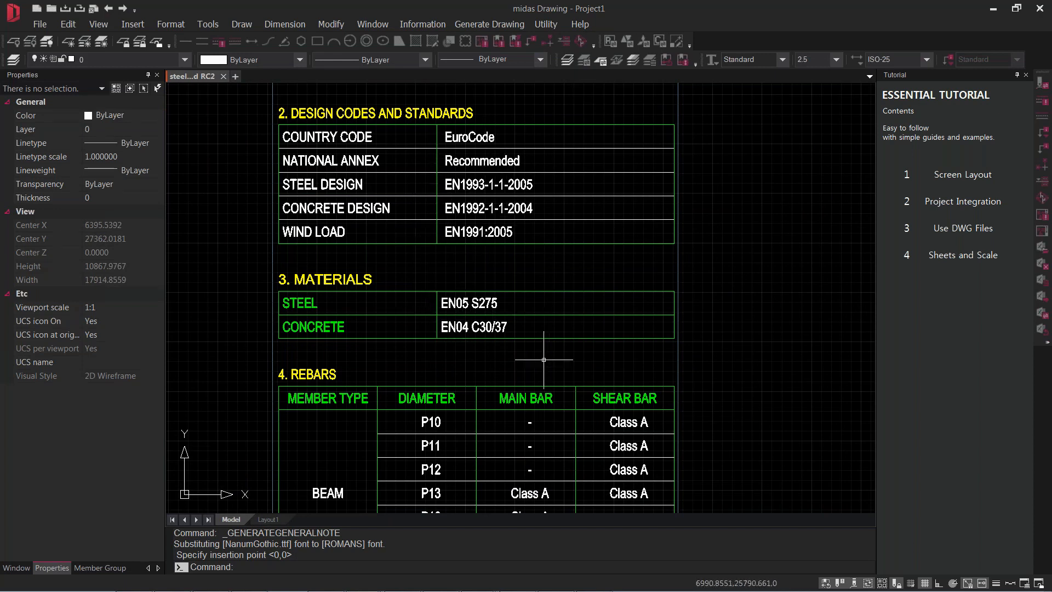
Step: Examine the materials table and the beam, column and brace rows of the rebar table in the Structural Design Overview
{"action": "middle_click_drag", "start_coordinate": [496, 280], "coordinate": [482, 202]}
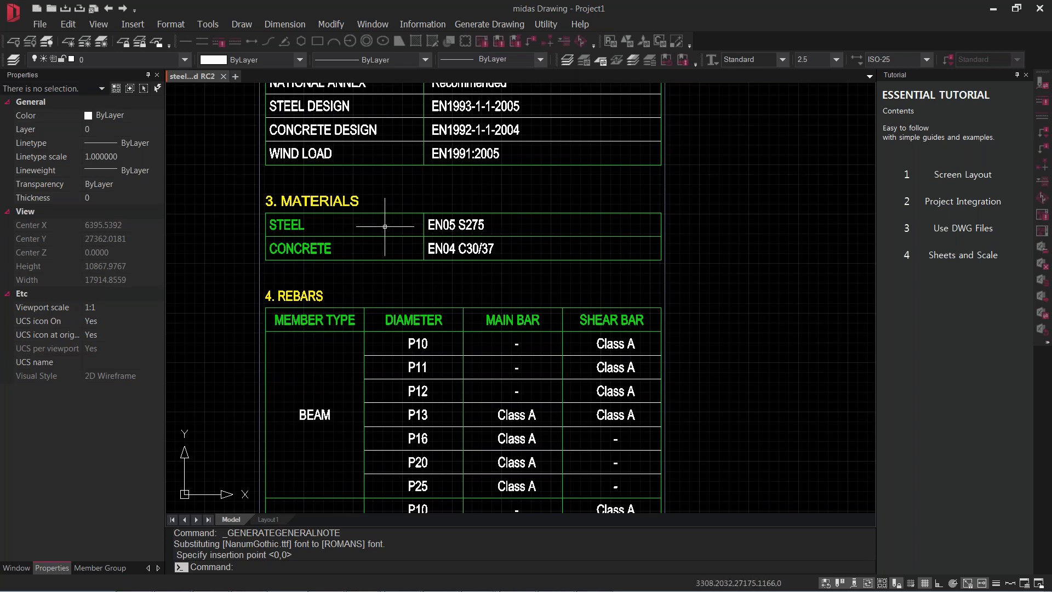
{"action": "scroll", "coordinate": [527, 396], "scroll_direction": "down", "scroll_amount": 6}
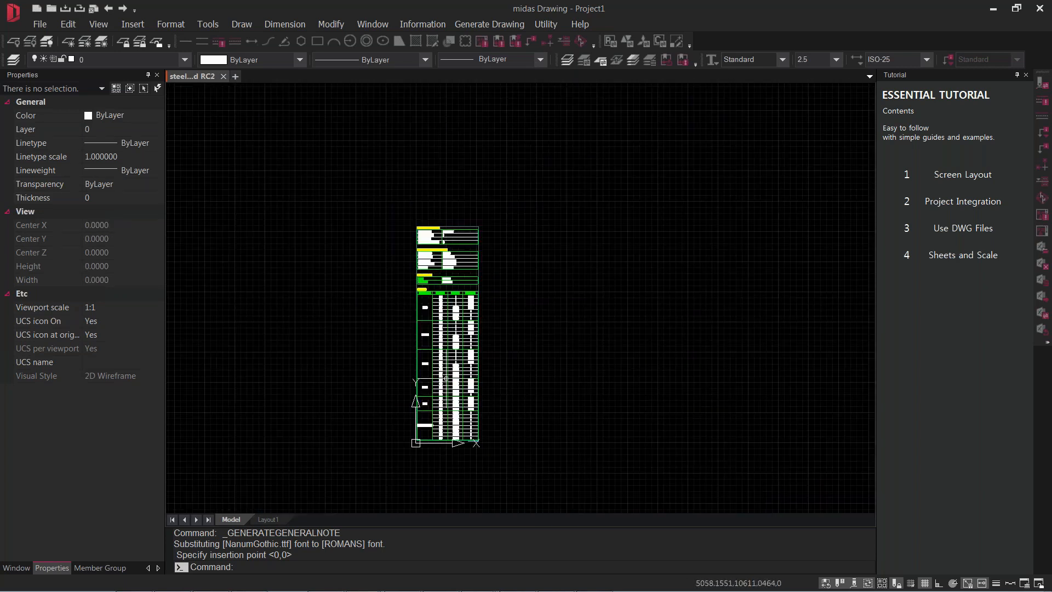
{"action": "scroll", "coordinate": [438, 189], "scroll_direction": "up", "scroll_amount": 6}
{"action": "middle_click_drag", "start_coordinate": [438, 189], "coordinate": [433, 310]}
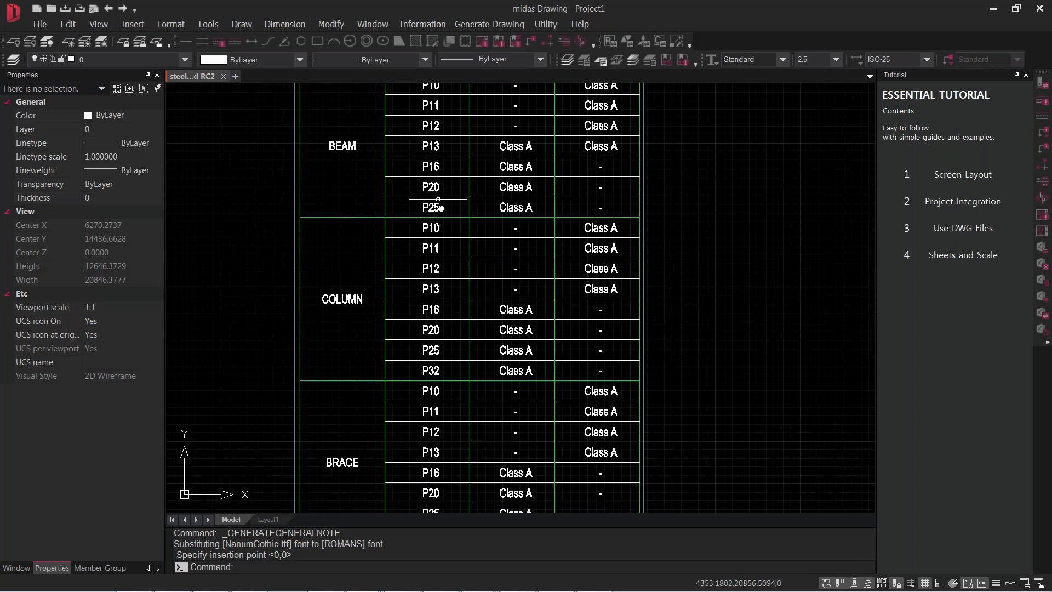
{"action": "middle_click_drag", "start_coordinate": [430, 206], "coordinate": [429, 380]}
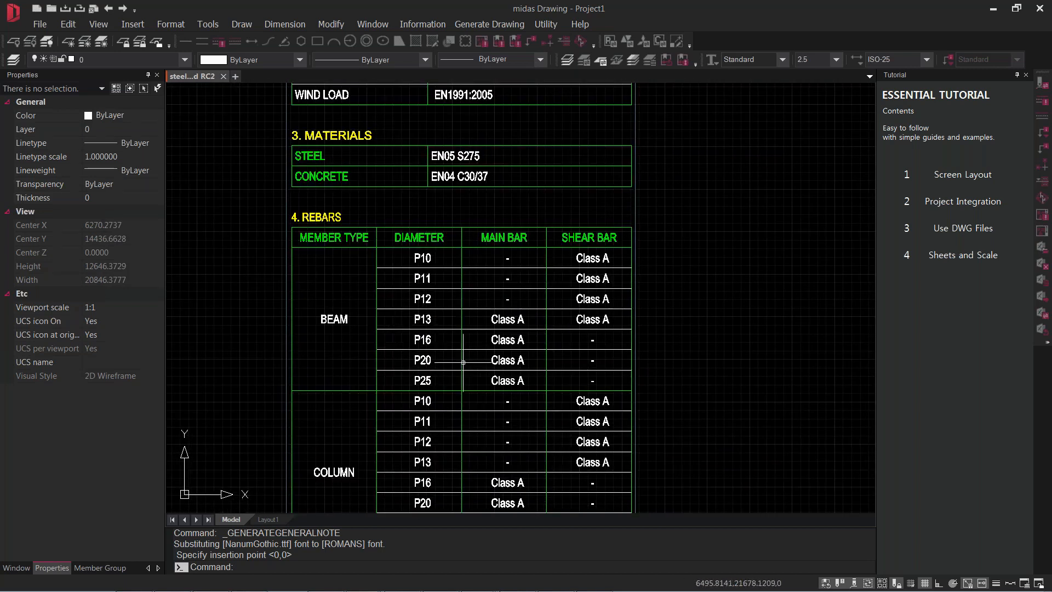
{"action": "scroll", "coordinate": [402, 292], "scroll_direction": "down", "scroll_amount": 2}
{"action": "scroll", "coordinate": [401, 293], "scroll_direction": "down", "scroll_amount": 3}
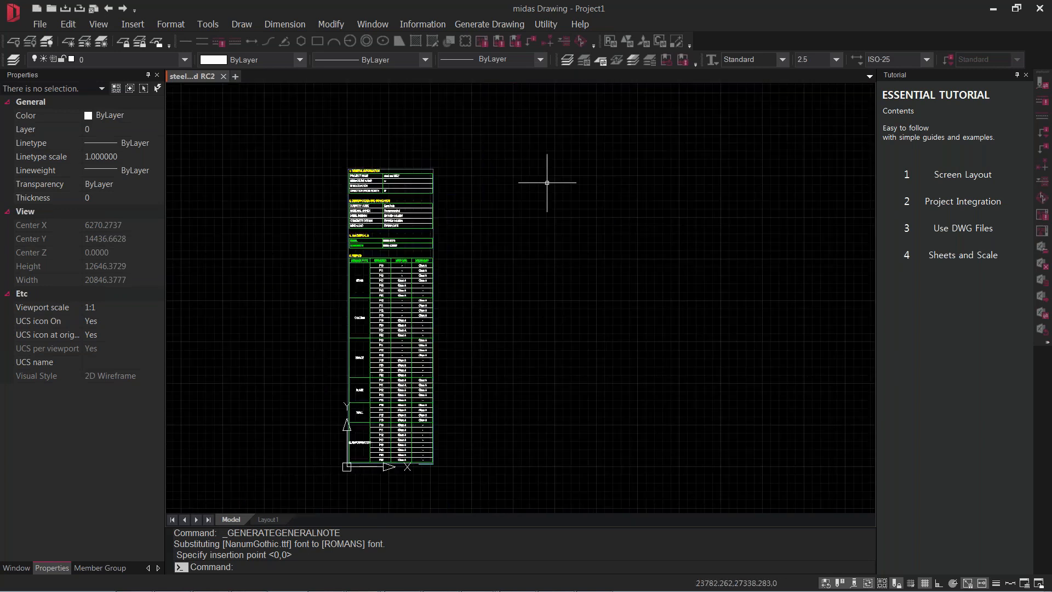
Step: Generate Framing Plan (EL.0.00) and Framing Plan (EL.3.00) from Drawing Set-1 and insert them beside the design overview with A3 spacing
{"action": "left_click", "coordinate": [500, 28]}
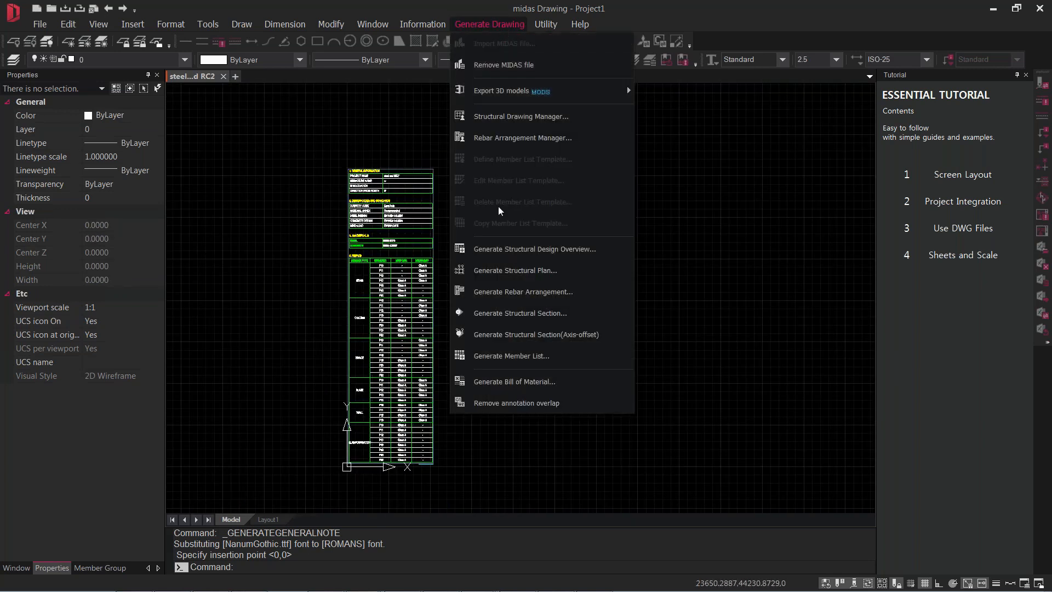
{"action": "left_click", "coordinate": [492, 271]}
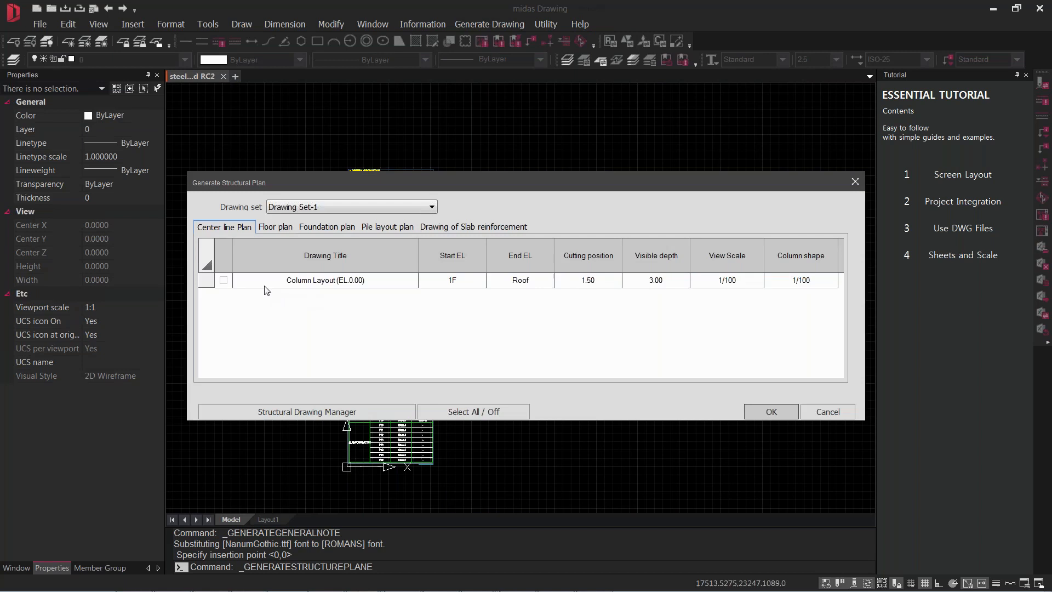
{"action": "left_click", "coordinate": [266, 227]}
{"action": "left_click", "coordinate": [224, 297]}
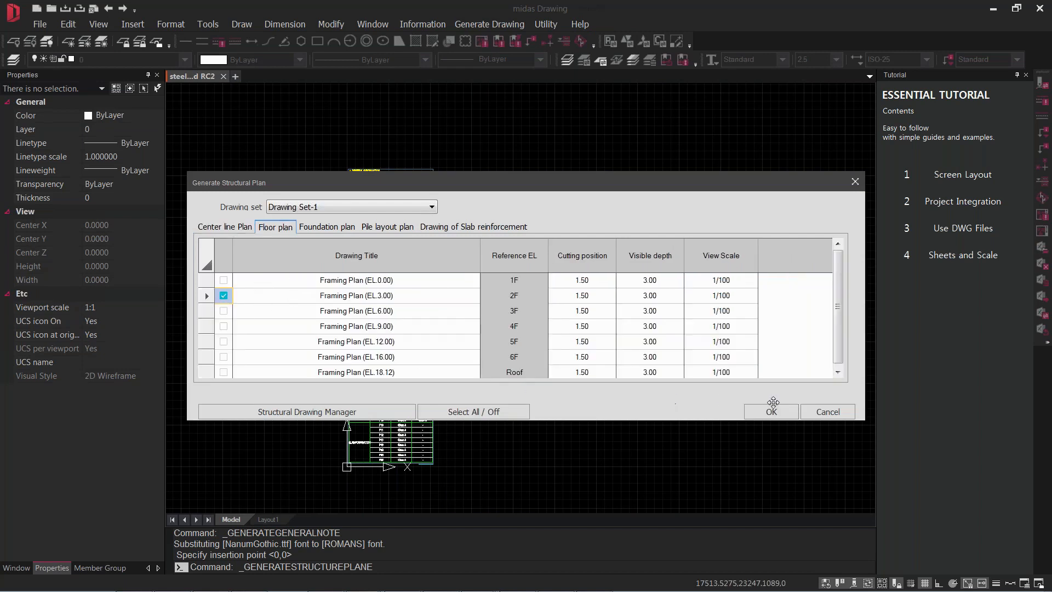
{"action": "left_click", "coordinate": [224, 280]}
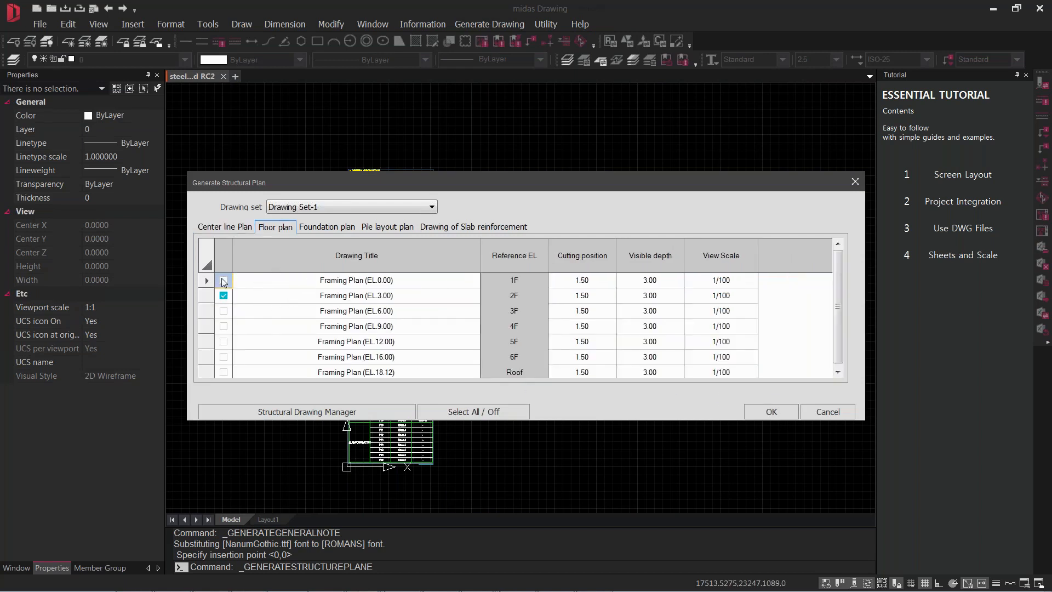
{"action": "left_click", "coordinate": [771, 411]}
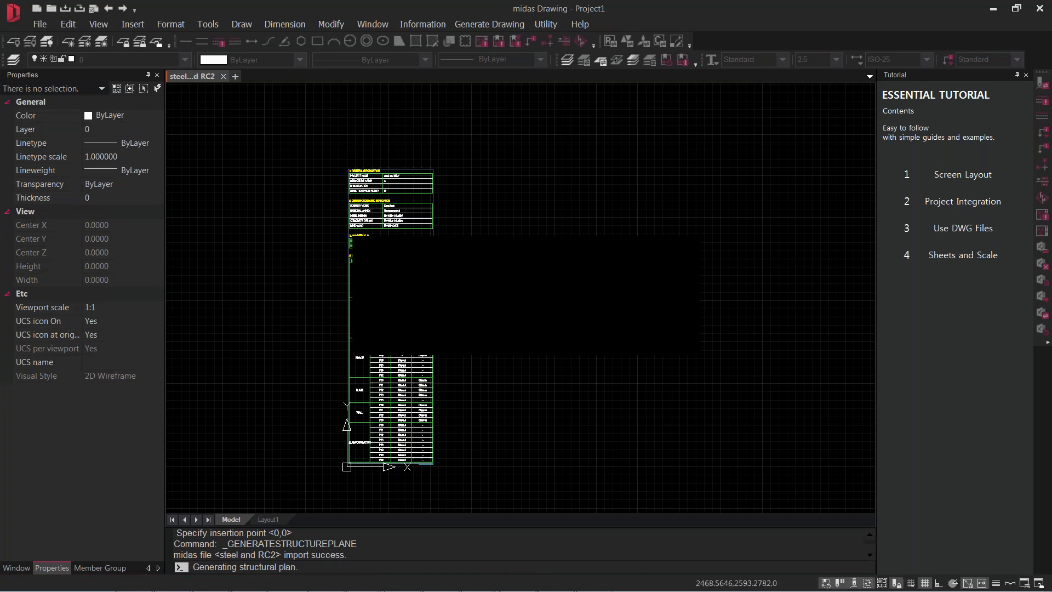
{"action": "left_click", "coordinate": [441, 464]}
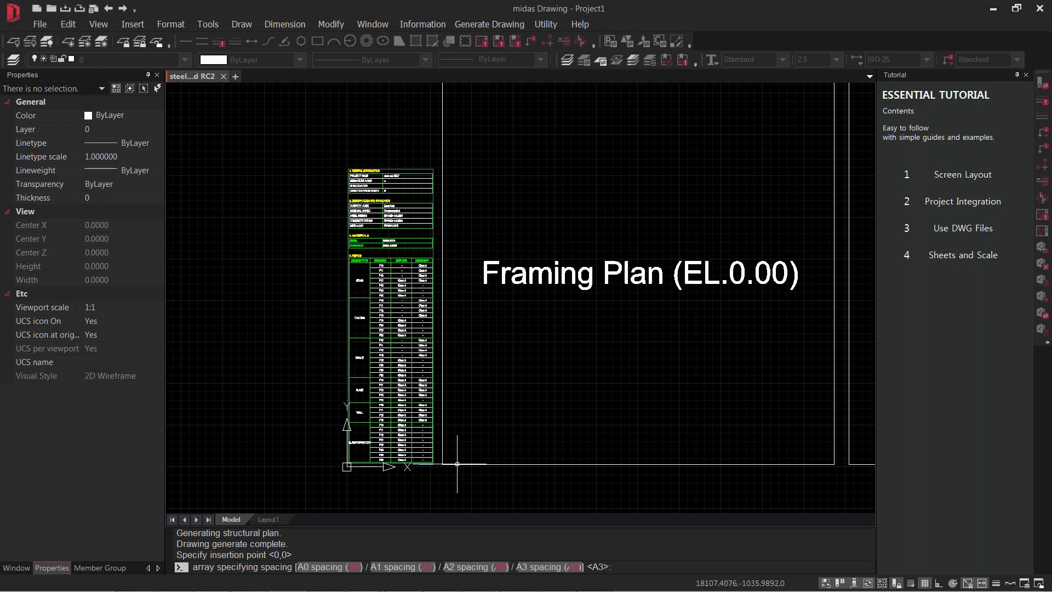
{"action": "key", "text": "Return"}
Step: Examine the footing layout, beams, slabs, grid dimensions and titles of the EL.0.00 and EL.3.00 framing plans
{"action": "middle_click_drag", "start_coordinate": [826, 464], "coordinate": [534, 460]}
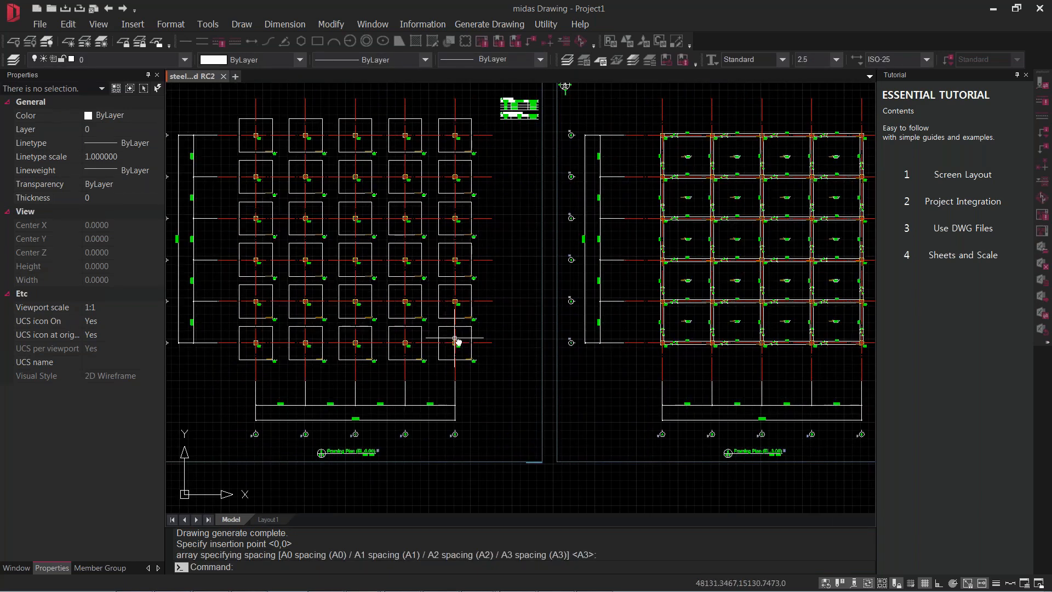
{"action": "scroll", "coordinate": [412, 324], "scroll_direction": "up", "scroll_amount": 1}
{"action": "scroll", "coordinate": [379, 484], "scroll_direction": "up", "scroll_amount": 4}
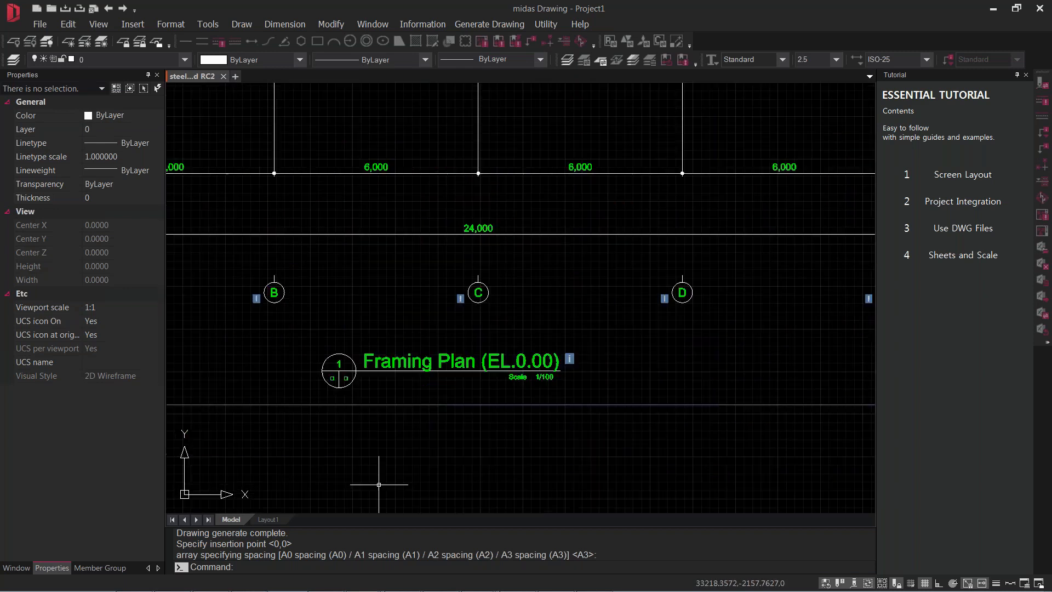
{"action": "middle_click_drag", "start_coordinate": [403, 305], "coordinate": [505, 446]}
{"action": "scroll", "coordinate": [482, 416], "scroll_direction": "down", "scroll_amount": 2}
{"action": "scroll", "coordinate": [460, 363], "scroll_direction": "down", "scroll_amount": 5}
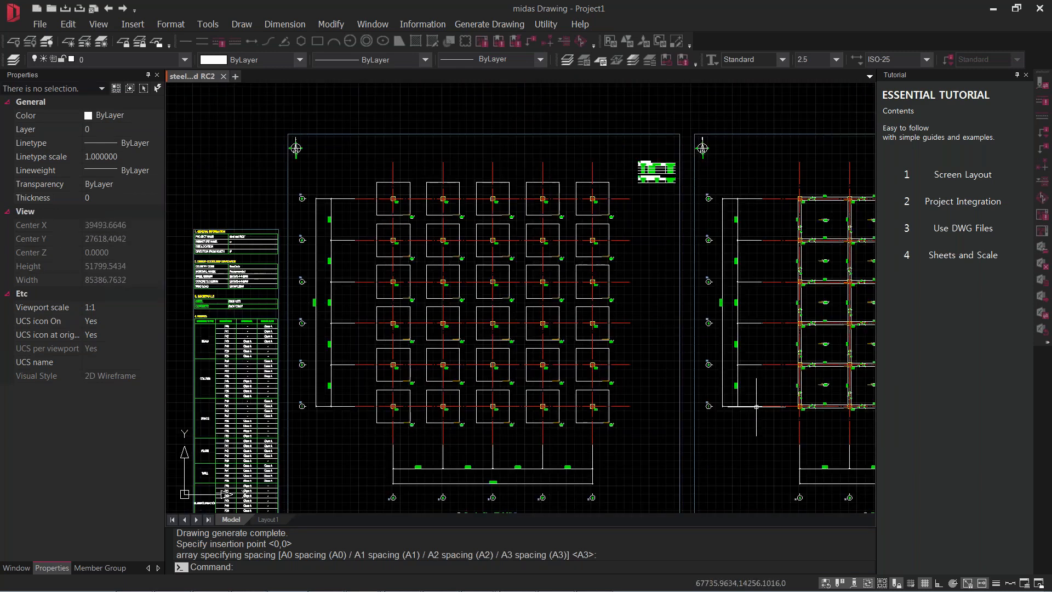
{"action": "middle_click_drag", "start_coordinate": [756, 407], "coordinate": [599, 441]}
{"action": "scroll", "coordinate": [359, 312], "scroll_direction": "up", "scroll_amount": 4}
{"action": "scroll", "coordinate": [449, 419], "scroll_direction": "up", "scroll_amount": 1}
{"action": "scroll", "coordinate": [556, 450], "scroll_direction": "down", "scroll_amount": 2}
{"action": "middle_click_drag", "start_coordinate": [540, 273], "coordinate": [532, 405]}
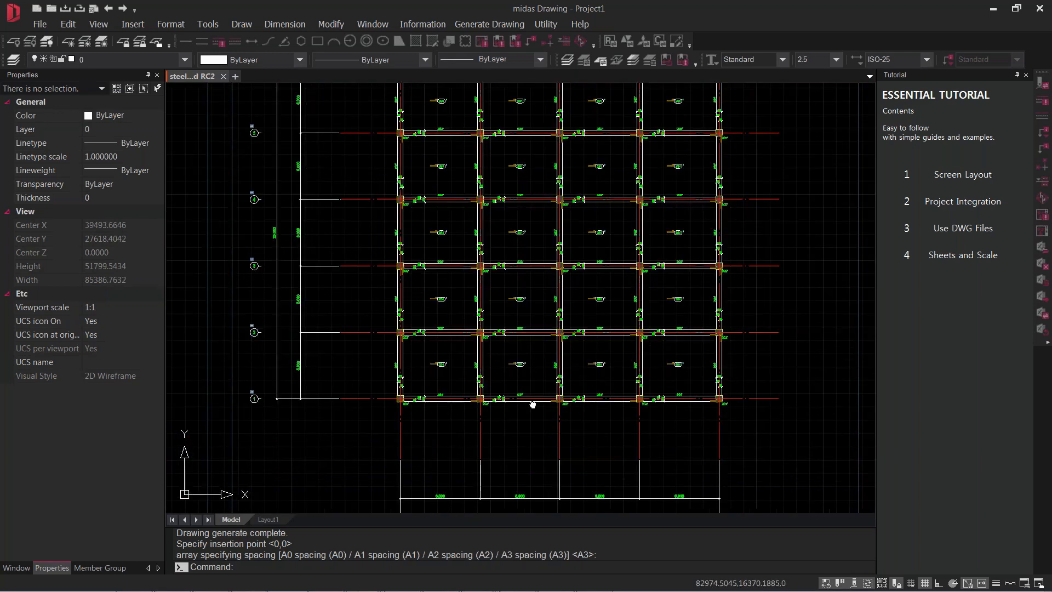
{"action": "scroll", "coordinate": [532, 405], "scroll_direction": "up", "scroll_amount": 4}
{"action": "scroll", "coordinate": [358, 323], "scroll_direction": "down", "scroll_amount": 3}
{"action": "scroll", "coordinate": [358, 323], "scroll_direction": "down", "scroll_amount": 3}
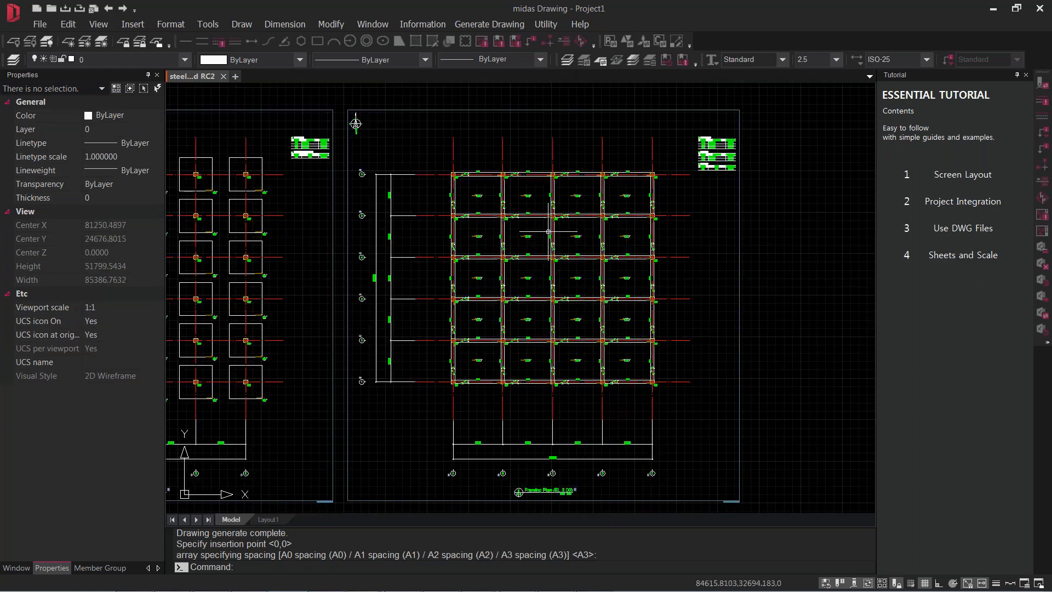
Step: Start structural section Section 1 with an orthogonal cut line about 32,267 mm long between grids 1 and 2 of Framing Plan (EL.3.00)
{"action": "left_click", "coordinate": [503, 23]}
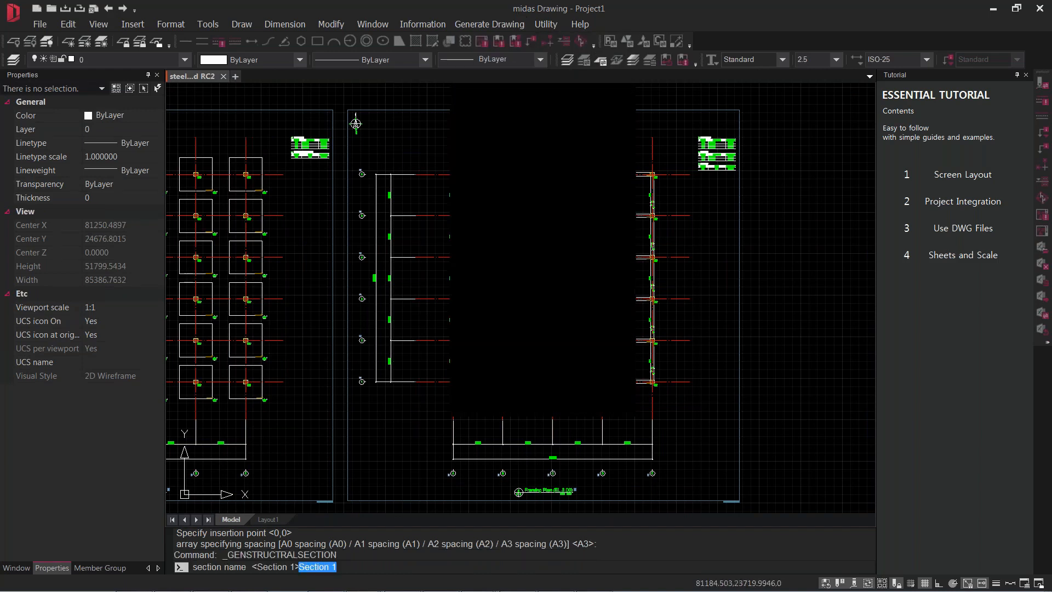
{"action": "key", "text": "Return"}
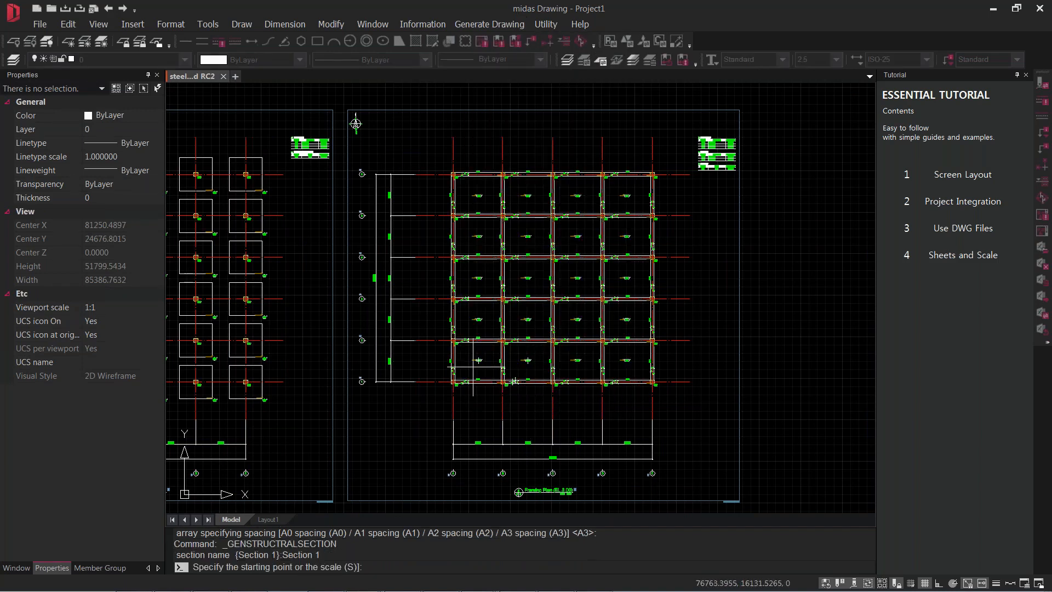
{"action": "left_click", "coordinate": [419, 362]}
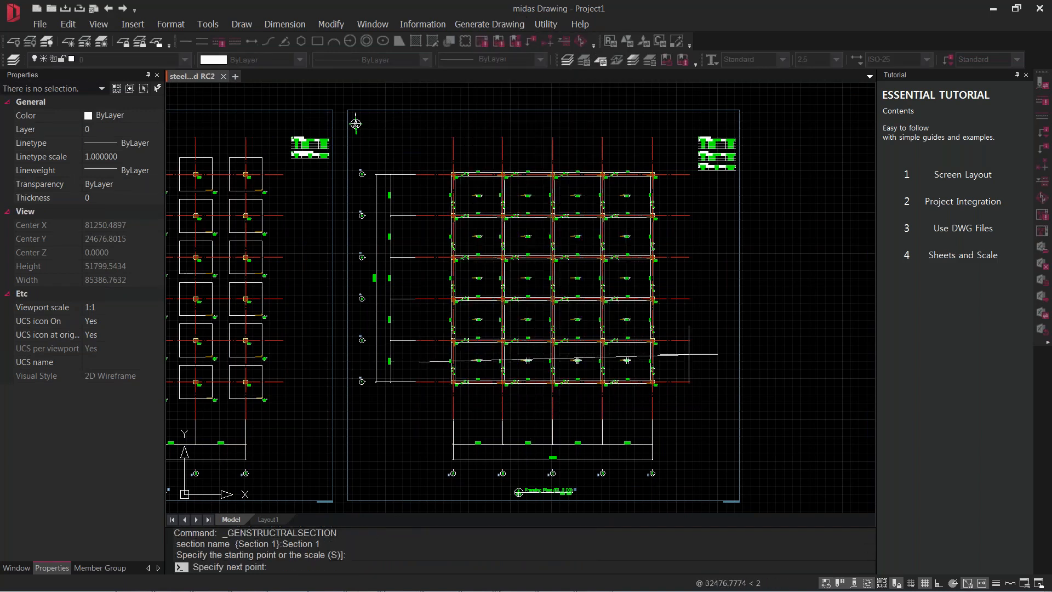
{"action": "key", "text": "F8"}
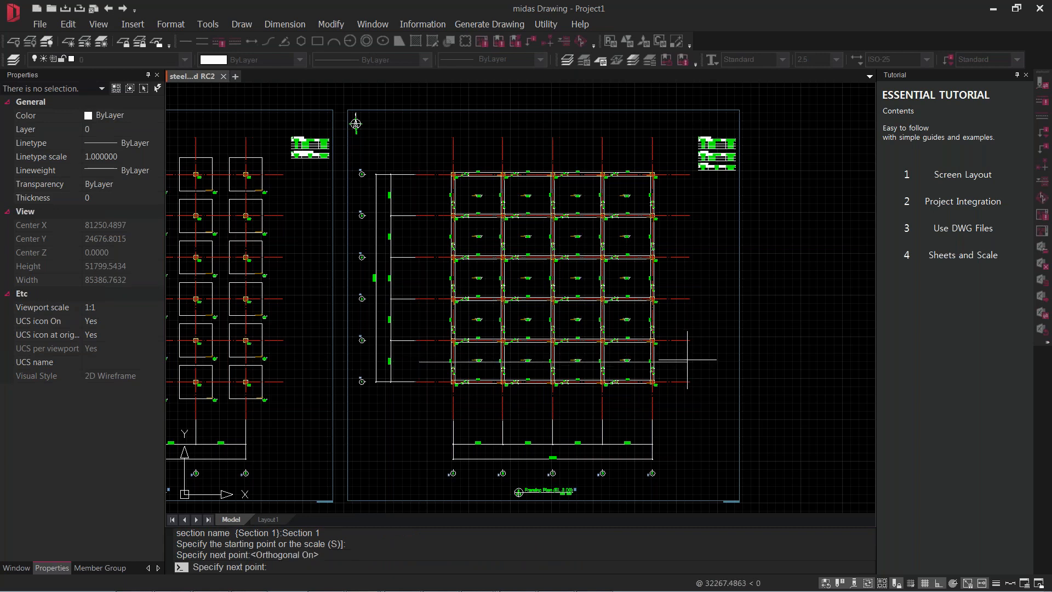
{"action": "left_click", "coordinate": [687, 359]}
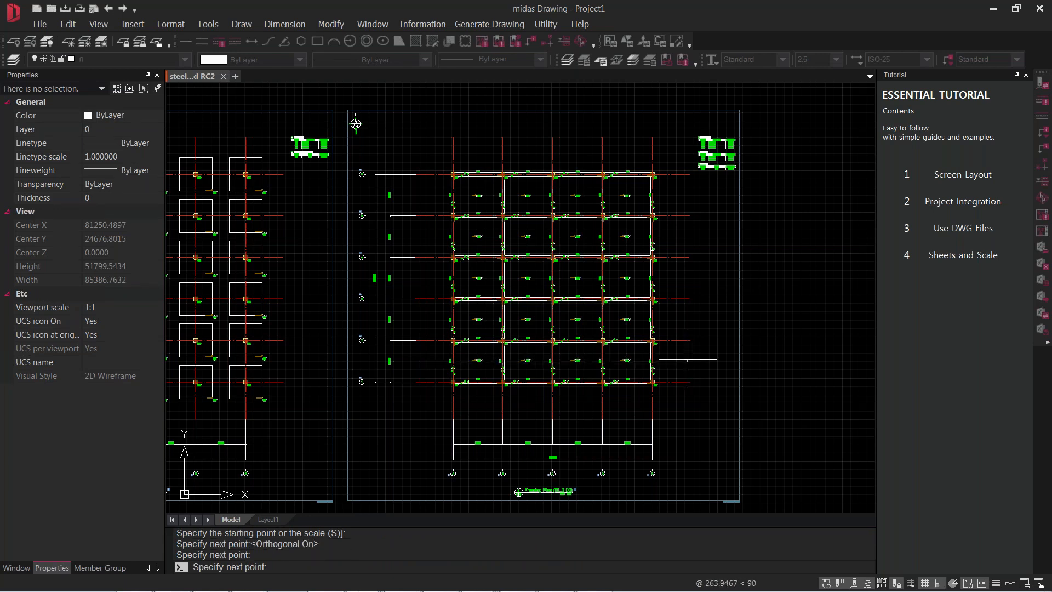
{"action": "key", "text": "Return"}
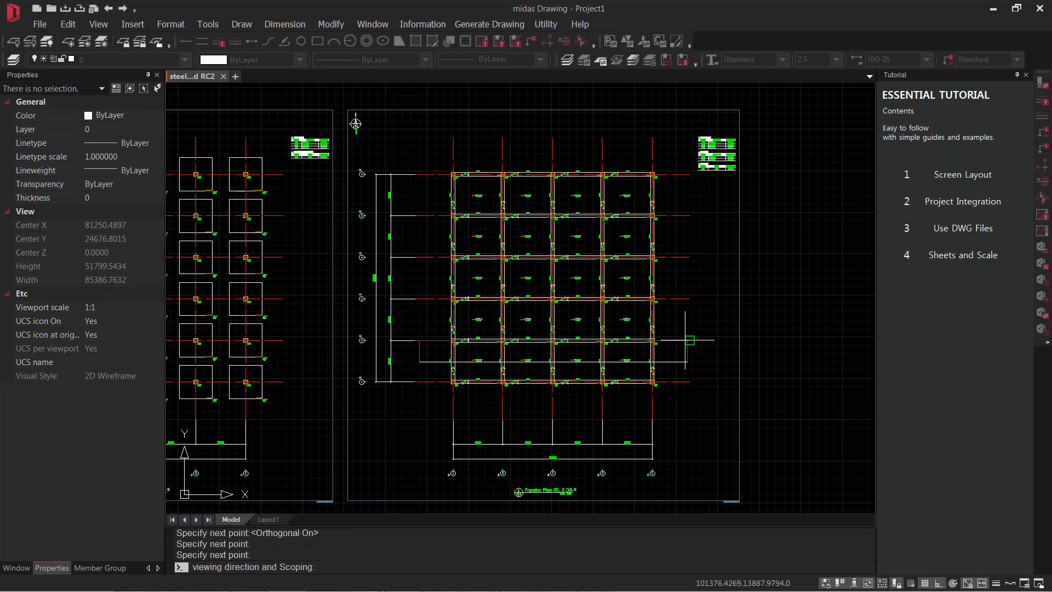
Step: Set the Section 1 viewing range towards grid line 2, insert the section beside Framing Plan (EL.3.00), and check its roof truss
{"action": "left_click", "coordinate": [679, 386]}
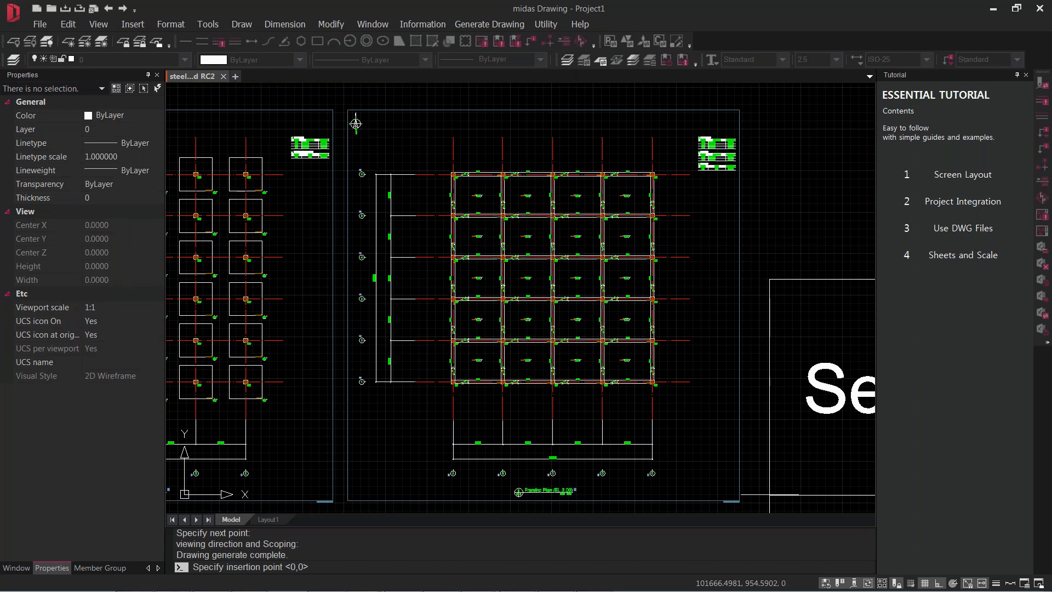
{"action": "left_click", "coordinate": [778, 320]}
{"action": "middle_click_drag", "start_coordinate": [751, 370], "coordinate": [334, 369]}
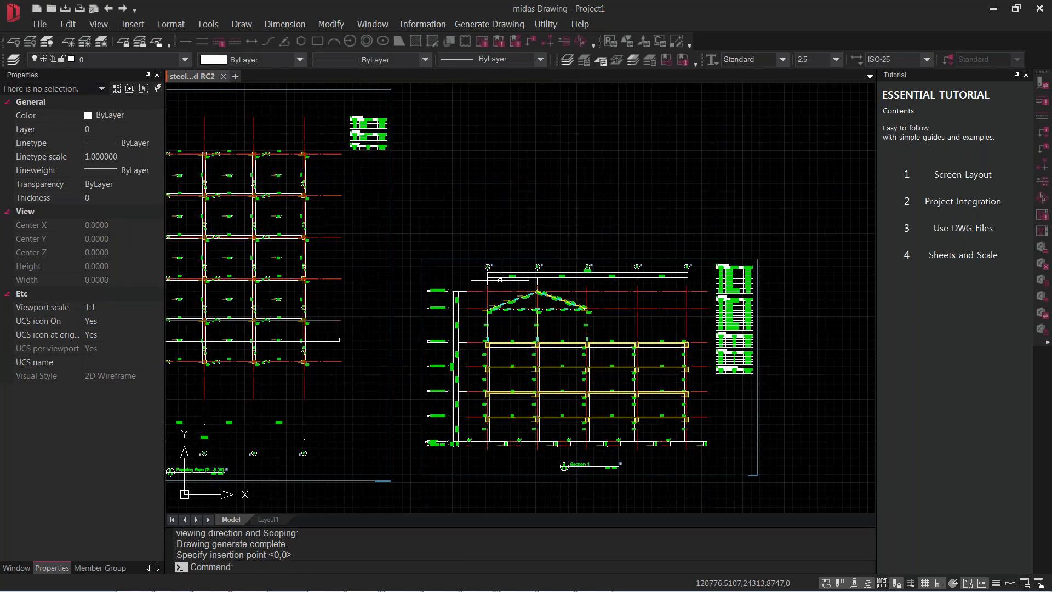
{"action": "scroll", "coordinate": [439, 307], "scroll_direction": "up", "scroll_amount": 5}
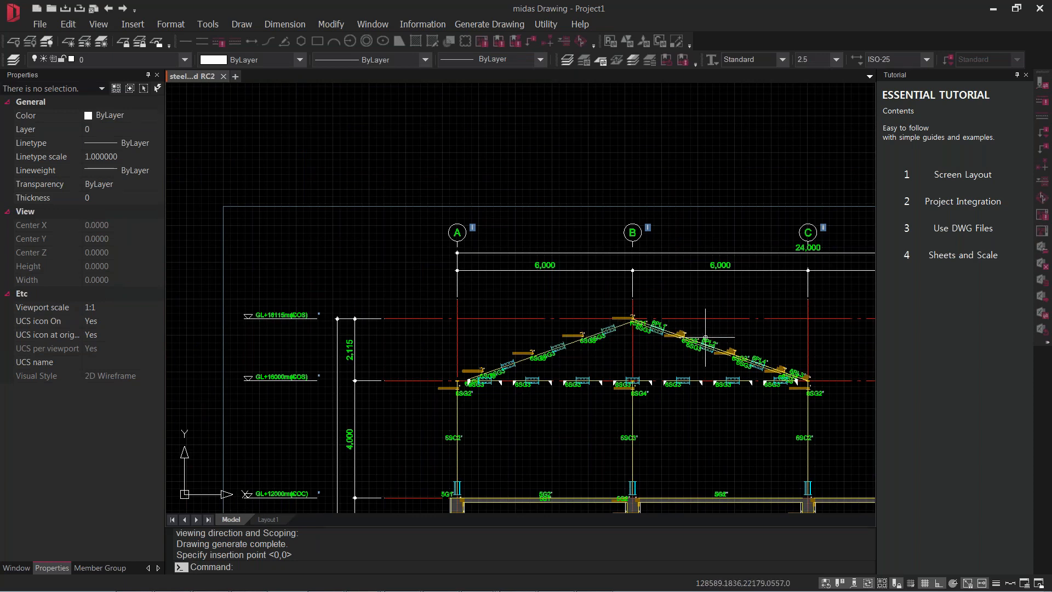
{"action": "scroll", "coordinate": [675, 349], "scroll_direction": "down", "scroll_amount": 8}
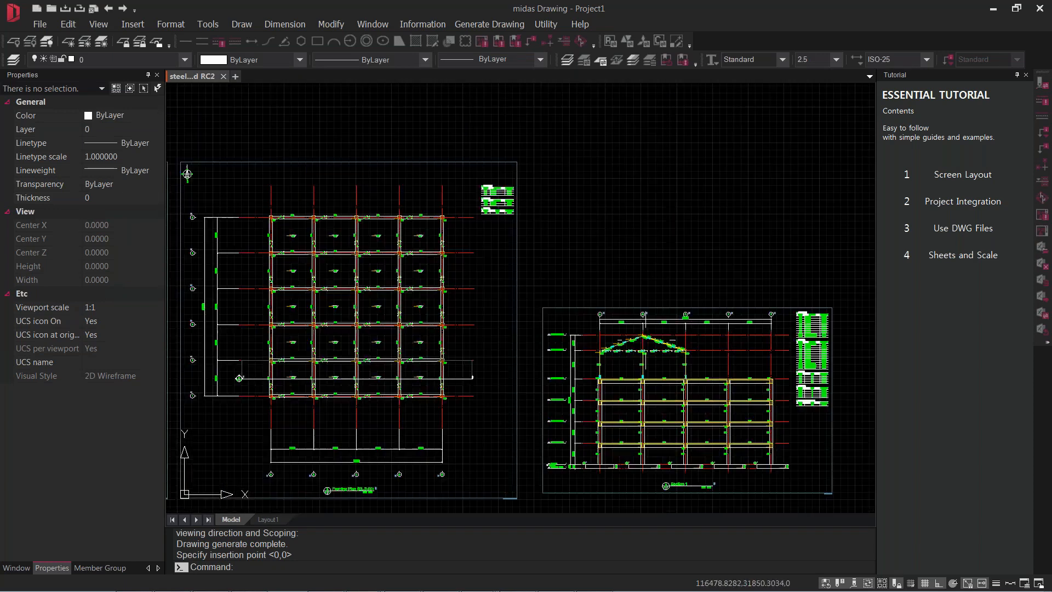
Step: Generate an axis-offset structural section along grid line 3 of Framing Plan (EL.3.00), with its location and visible range close around that axis
{"action": "left_click", "coordinate": [496, 24]}
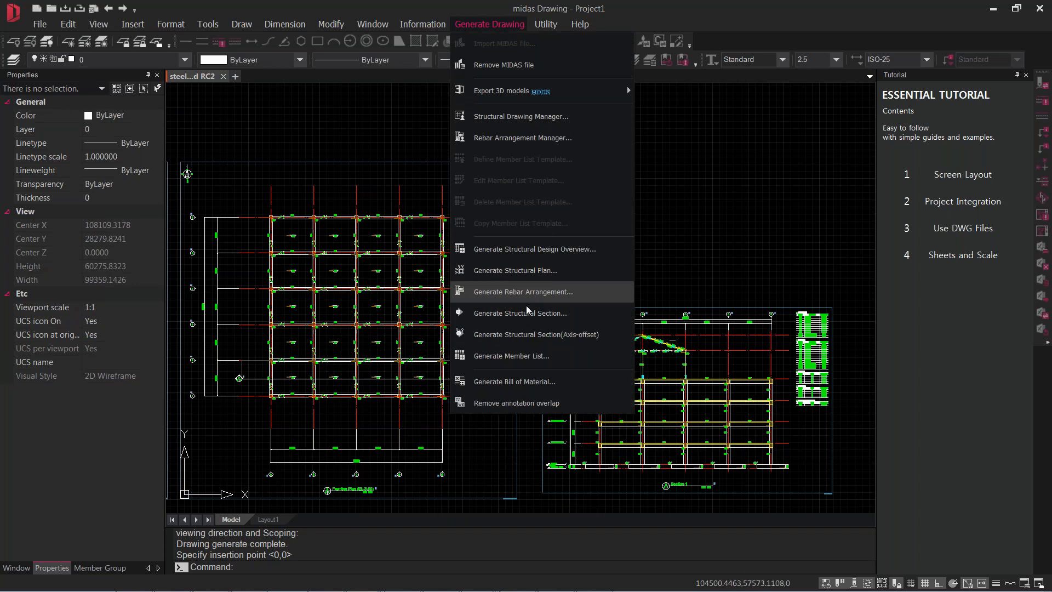
{"action": "left_click", "coordinate": [520, 336]}
{"action": "scroll", "coordinate": [426, 404], "scroll_direction": "up", "scroll_amount": 2}
{"action": "scroll", "coordinate": [426, 404], "scroll_direction": "down", "scroll_amount": 2}
{"action": "scroll", "coordinate": [481, 313], "scroll_direction": "up", "scroll_amount": 8}
{"action": "left_click", "coordinate": [482, 358]}
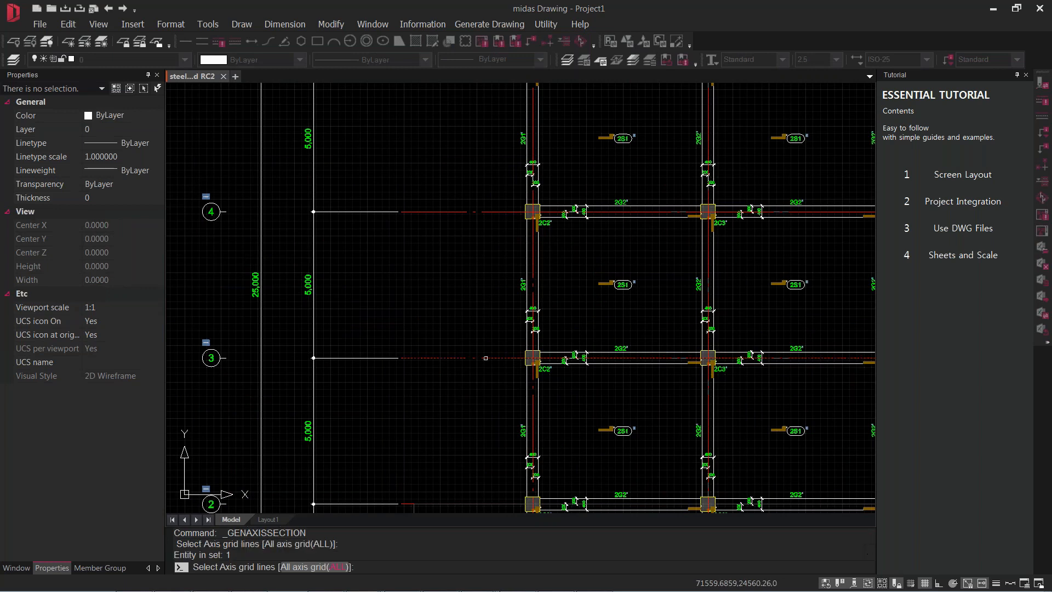
{"action": "key", "text": "Return"}
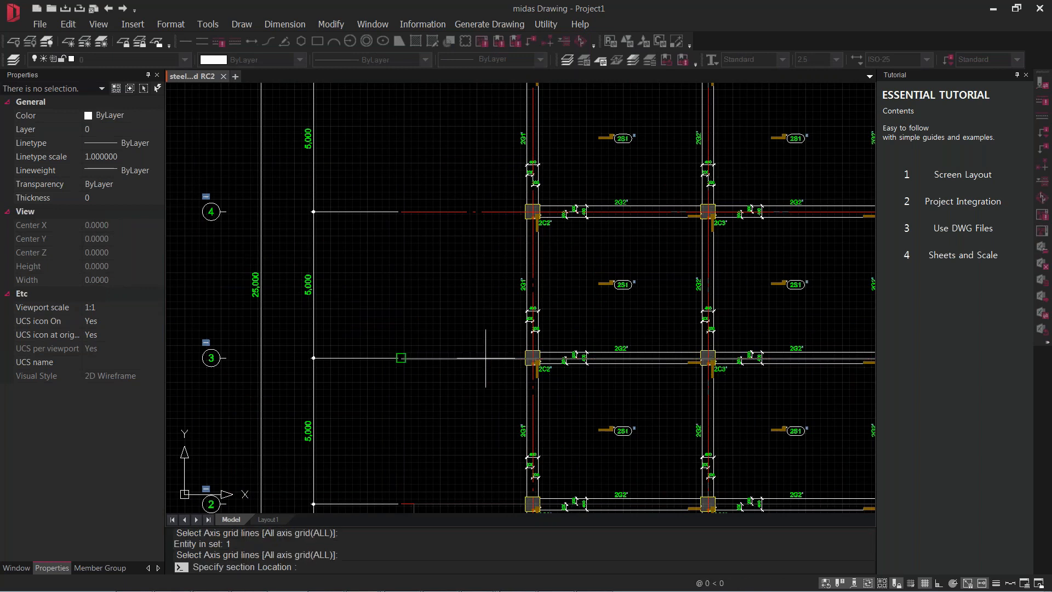
{"action": "left_click", "coordinate": [530, 356]}
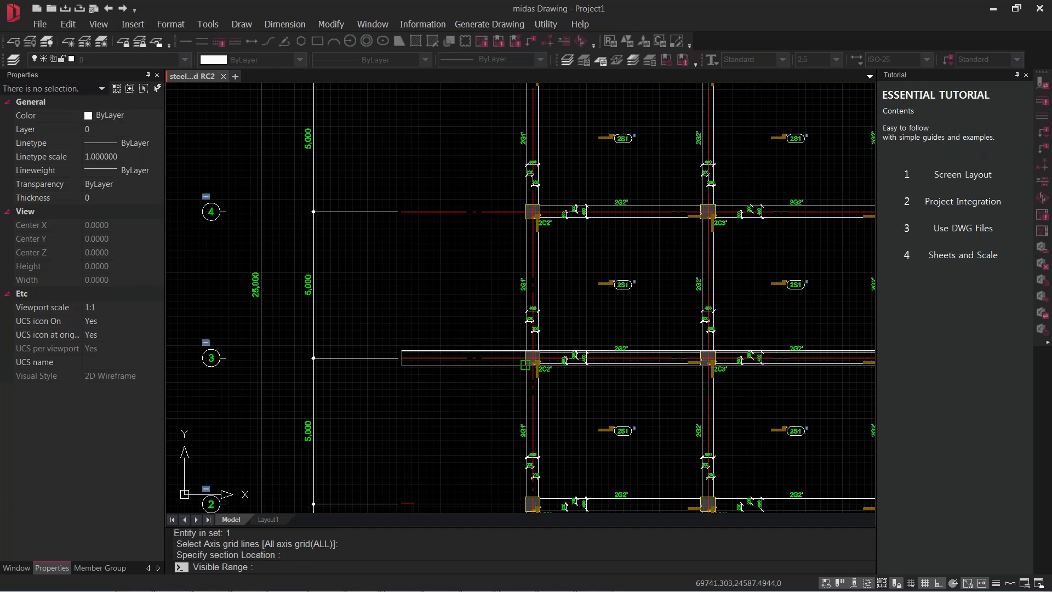
{"action": "key", "text": "Return"}
Step: Insert the axis-offset section above Section 1 and inspect the member labels and profiles of its roof truss
{"action": "scroll", "coordinate": [333, 354], "scroll_direction": "down", "scroll_amount": 6}
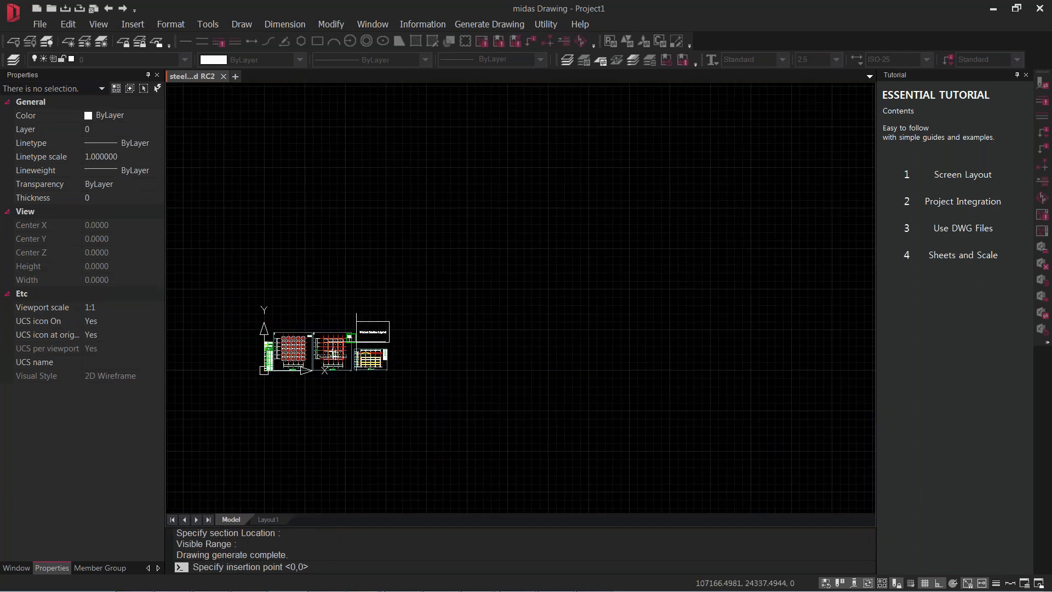
{"action": "left_click", "coordinate": [370, 331]}
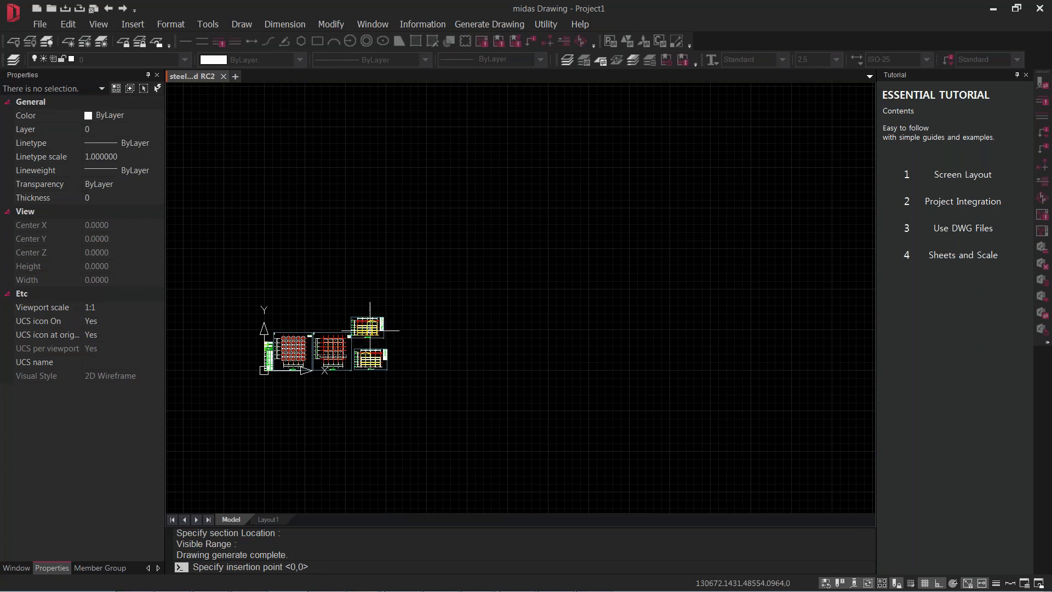
{"action": "scroll", "coordinate": [420, 343], "scroll_direction": "up", "scroll_amount": 10}
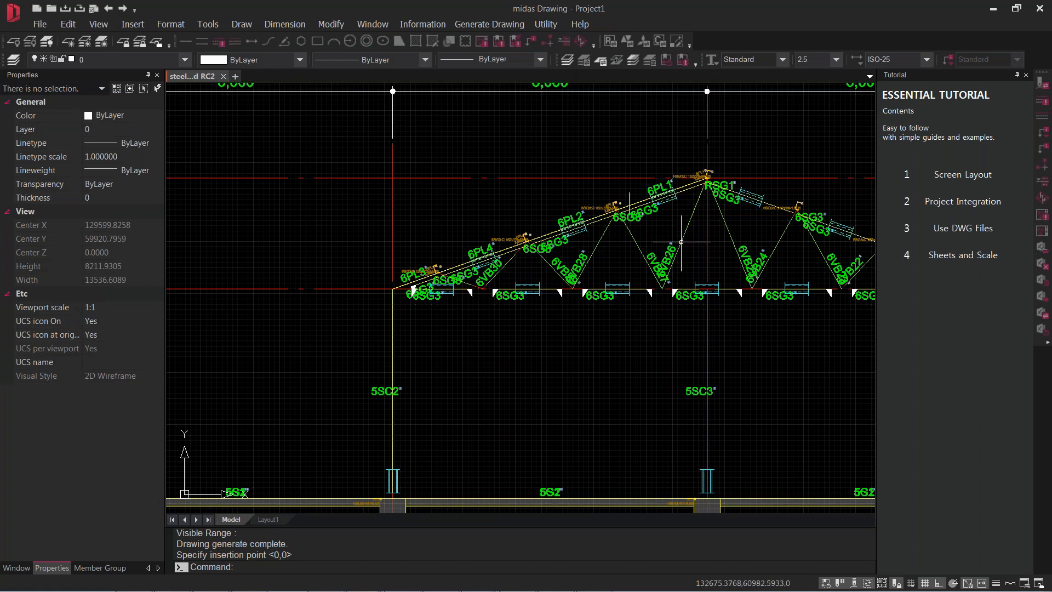
{"action": "middle_click_drag", "start_coordinate": [792, 242], "coordinate": [602, 286]}
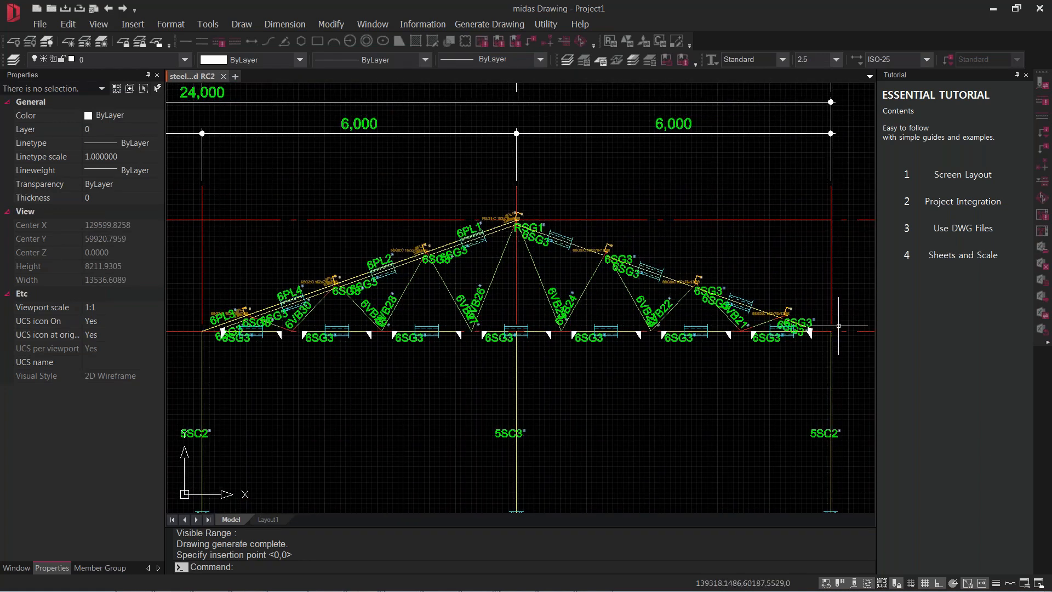
{"action": "scroll", "coordinate": [486, 205], "scroll_direction": "up", "scroll_amount": 5}
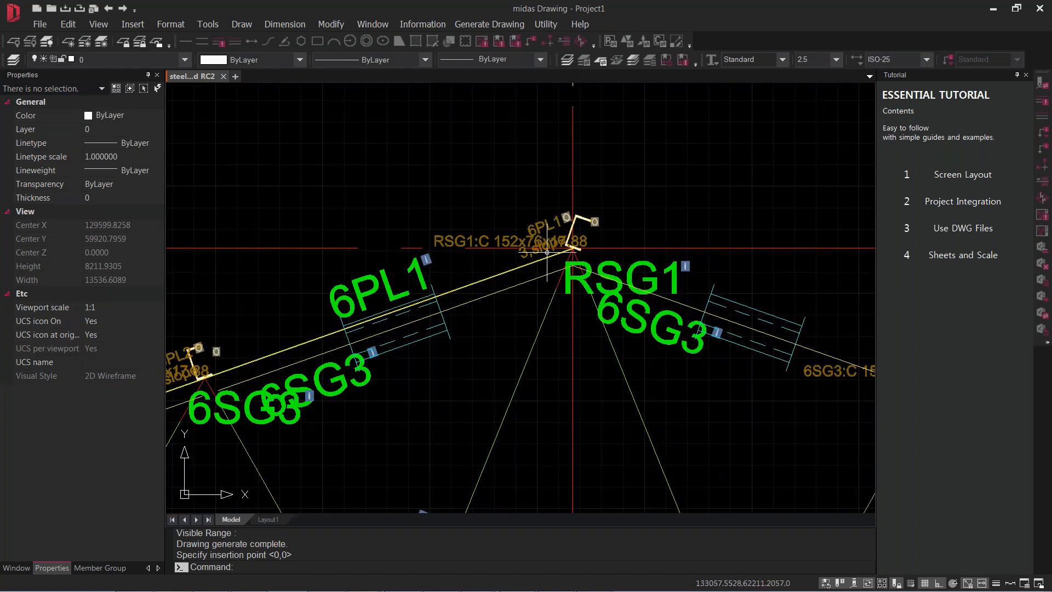
Step: Examine the purlin, chord and brace labels along the truss and the columns beneath it in the axis-offset section
{"action": "scroll", "coordinate": [506, 242], "scroll_direction": "down", "scroll_amount": 3}
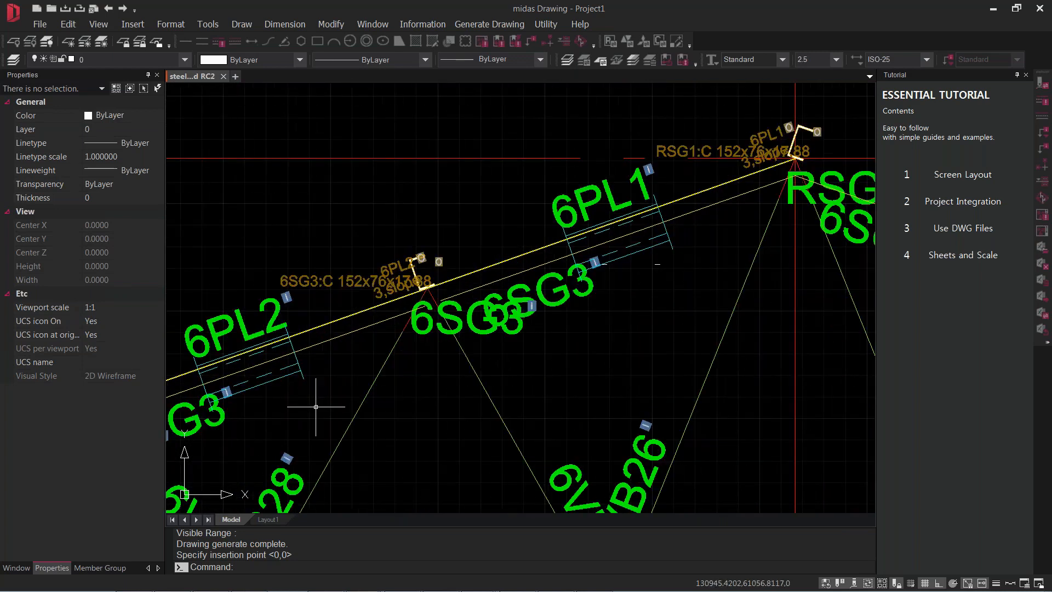
{"action": "scroll", "coordinate": [505, 242], "scroll_direction": "up", "scroll_amount": 3}
{"action": "scroll", "coordinate": [505, 242], "scroll_direction": "down", "scroll_amount": 3}
{"action": "scroll", "coordinate": [353, 299], "scroll_direction": "up", "scroll_amount": 2}
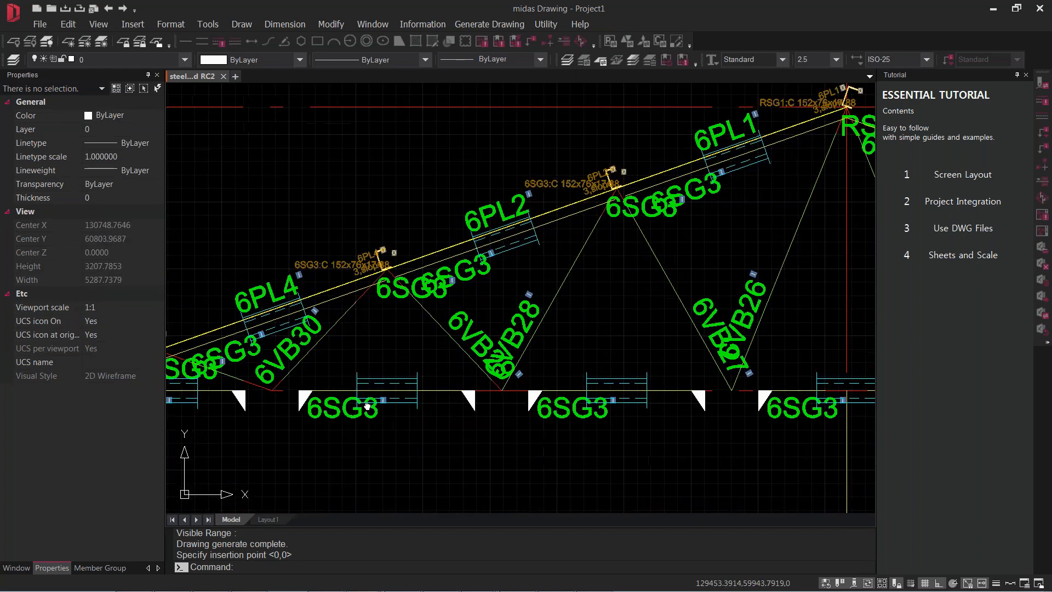
{"action": "scroll", "coordinate": [329, 307], "scroll_direction": "down", "scroll_amount": 5}
{"action": "scroll", "coordinate": [305, 312], "scroll_direction": "up", "scroll_amount": 5}
{"action": "scroll", "coordinate": [318, 310], "scroll_direction": "down", "scroll_amount": 1}
{"action": "scroll", "coordinate": [318, 310], "scroll_direction": "down", "scroll_amount": 3}
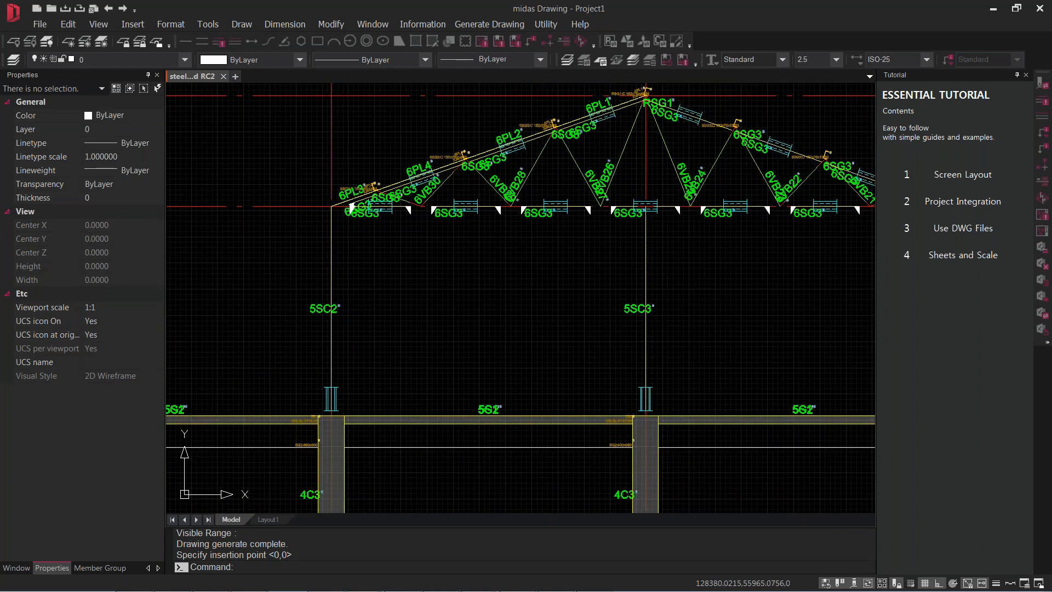
{"action": "scroll", "coordinate": [734, 281], "scroll_direction": "up", "scroll_amount": 1}
{"action": "scroll", "coordinate": [340, 352], "scroll_direction": "down", "scroll_amount": 3}
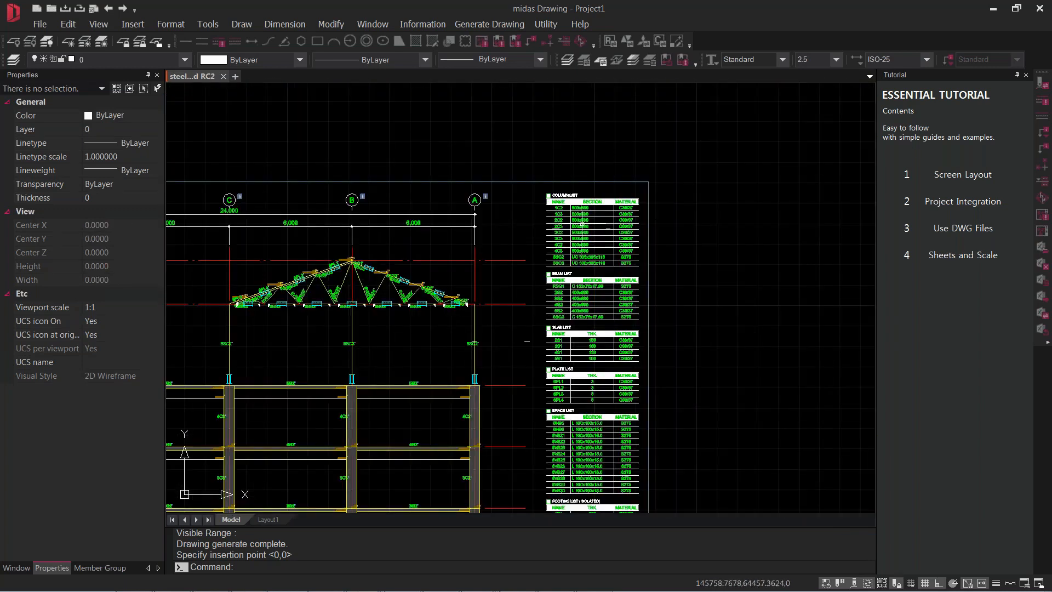
Step: Review the column, beam, slab, plate, brace and isolated footing lists beside the axis-offset section
{"action": "scroll", "coordinate": [628, 205], "scroll_direction": "up", "scroll_amount": 3}
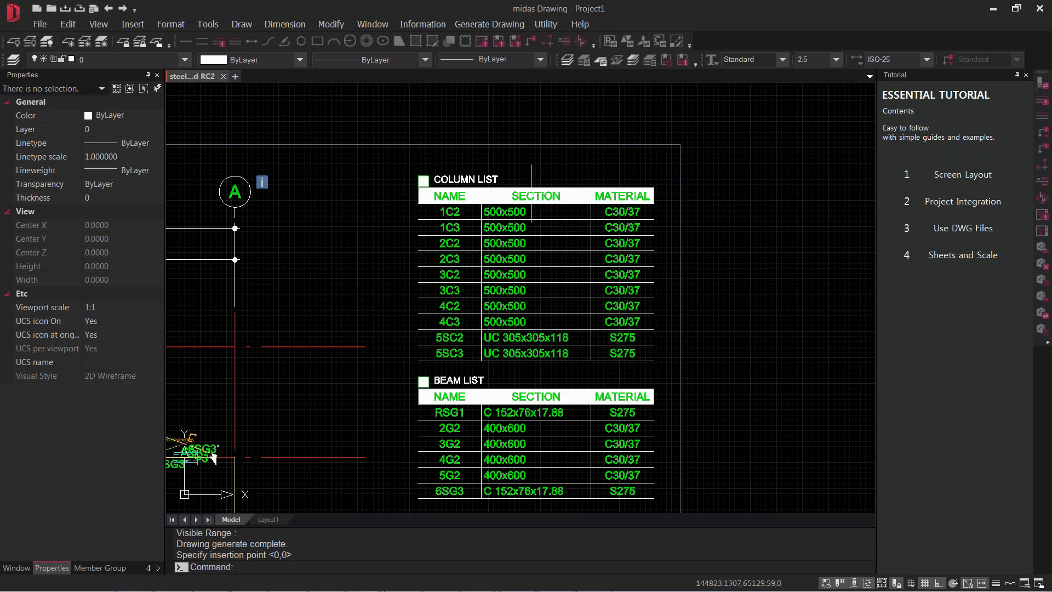
{"action": "middle_click_drag", "start_coordinate": [523, 465], "coordinate": [513, 301]}
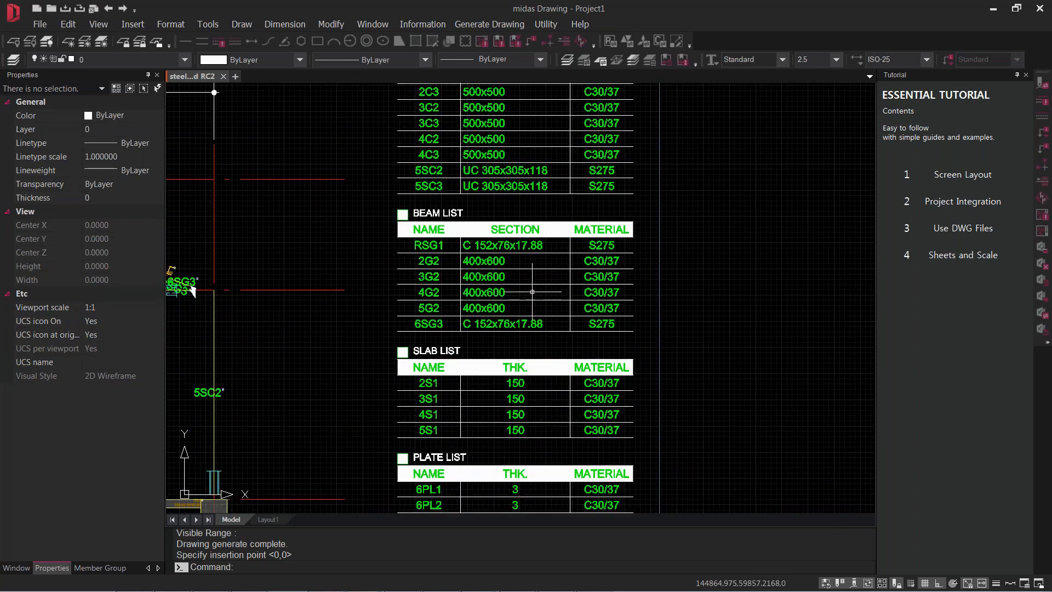
{"action": "middle_click_drag", "start_coordinate": [570, 418], "coordinate": [574, 359]}
{"action": "middle_click_drag", "start_coordinate": [573, 427], "coordinate": [557, 305]}
{"action": "middle_click_drag", "start_coordinate": [548, 427], "coordinate": [542, 216]}
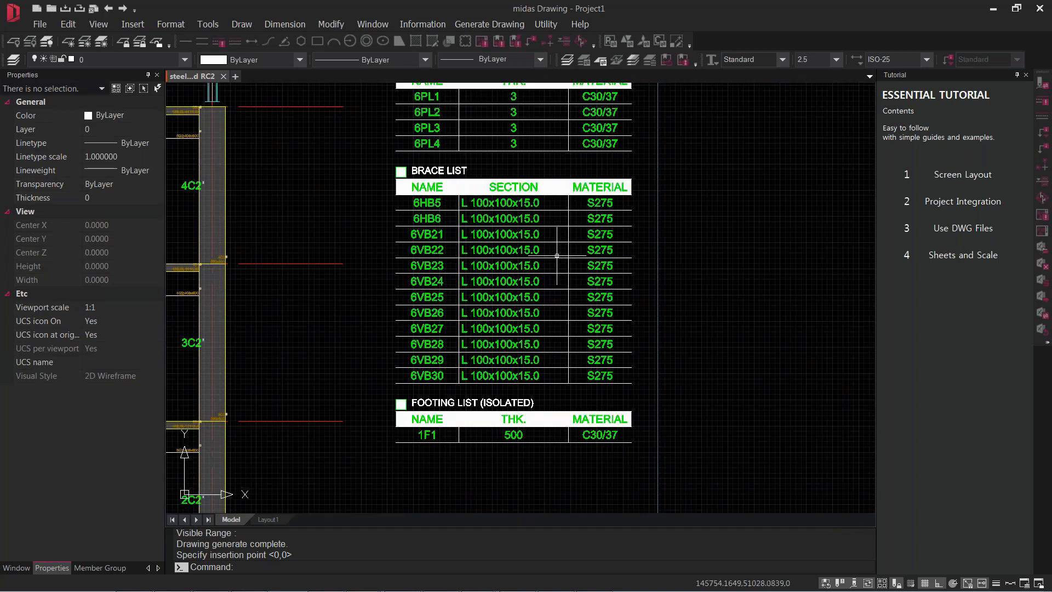
{"action": "scroll", "coordinate": [677, 397], "scroll_direction": "down", "scroll_amount": 6}
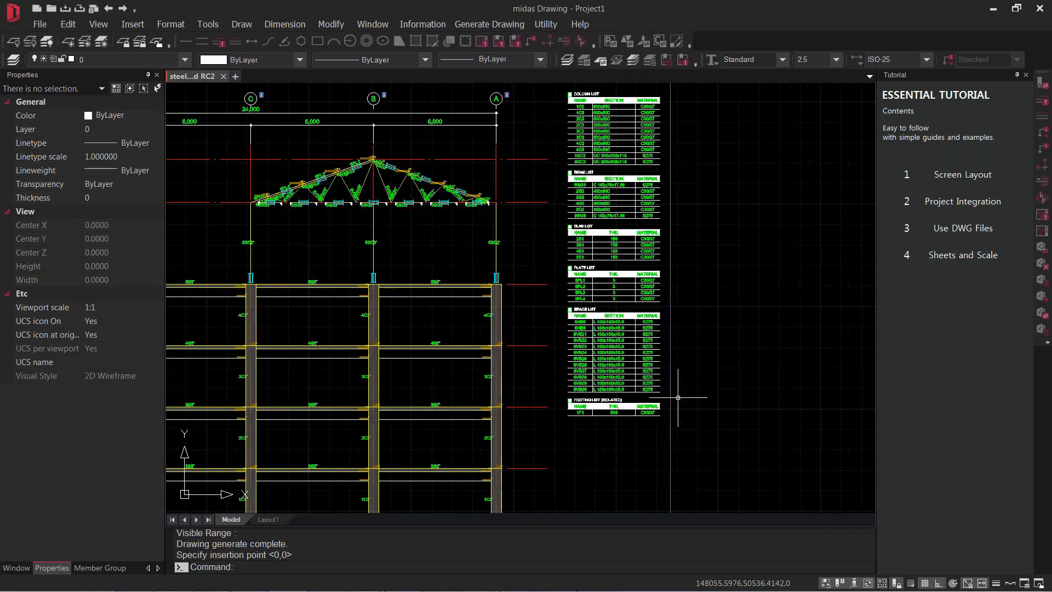
Step: Generate the slab reinforcement drawing Rebar Arrangement Plan (EL.3.00) from Drawing Set-1 and insert it beside Section 1
{"action": "middle_click_drag", "start_coordinate": [565, 484], "coordinate": [572, 410]}
{"action": "scroll", "coordinate": [572, 410], "scroll_direction": "down", "scroll_amount": 5}
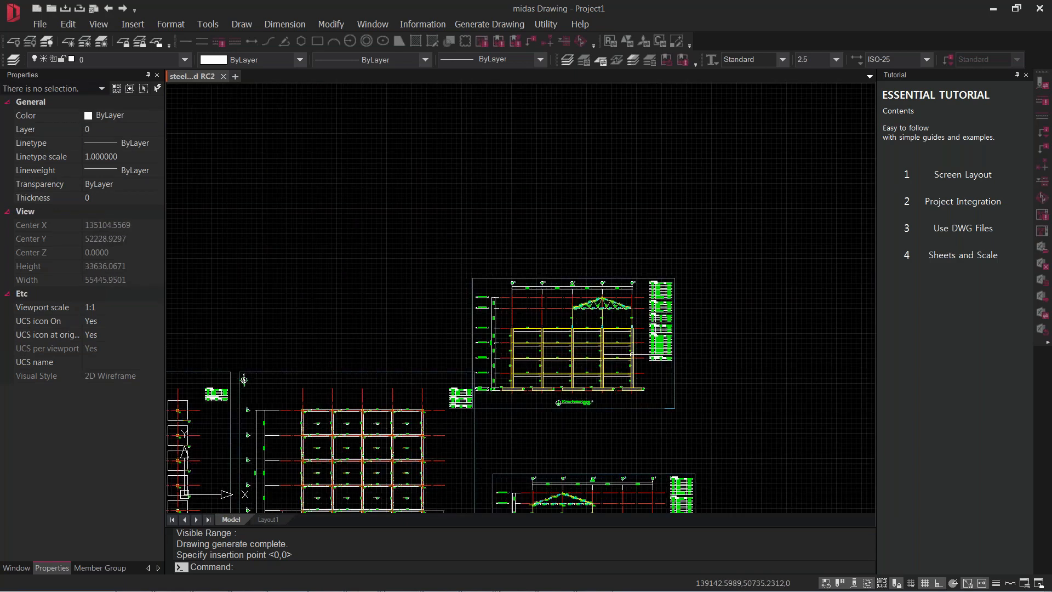
{"action": "middle_click_drag", "start_coordinate": [679, 383], "coordinate": [489, 378]}
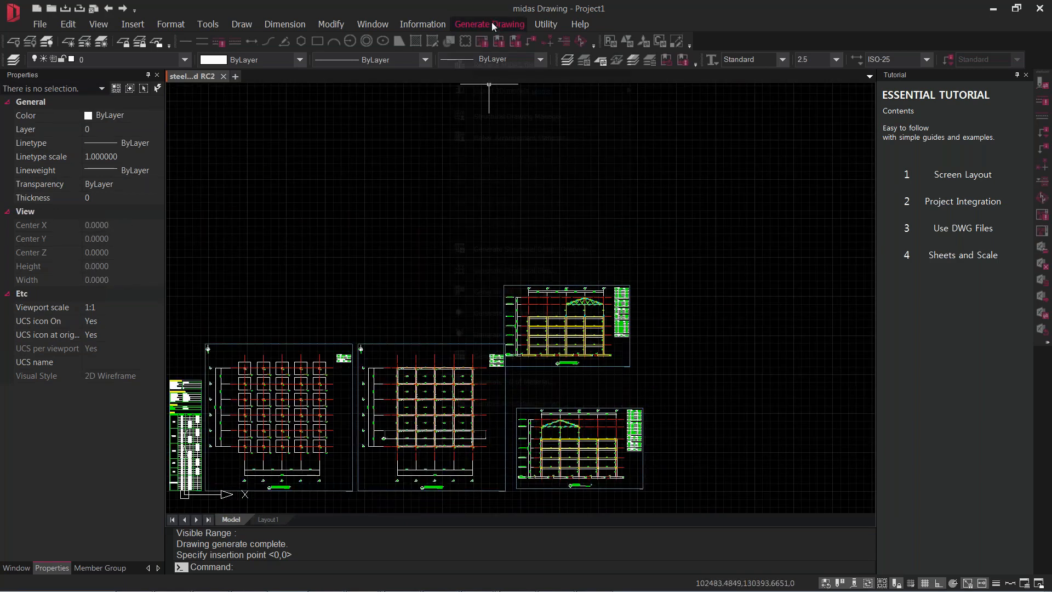
{"action": "left_click", "coordinate": [492, 24]}
{"action": "left_click", "coordinate": [511, 271]}
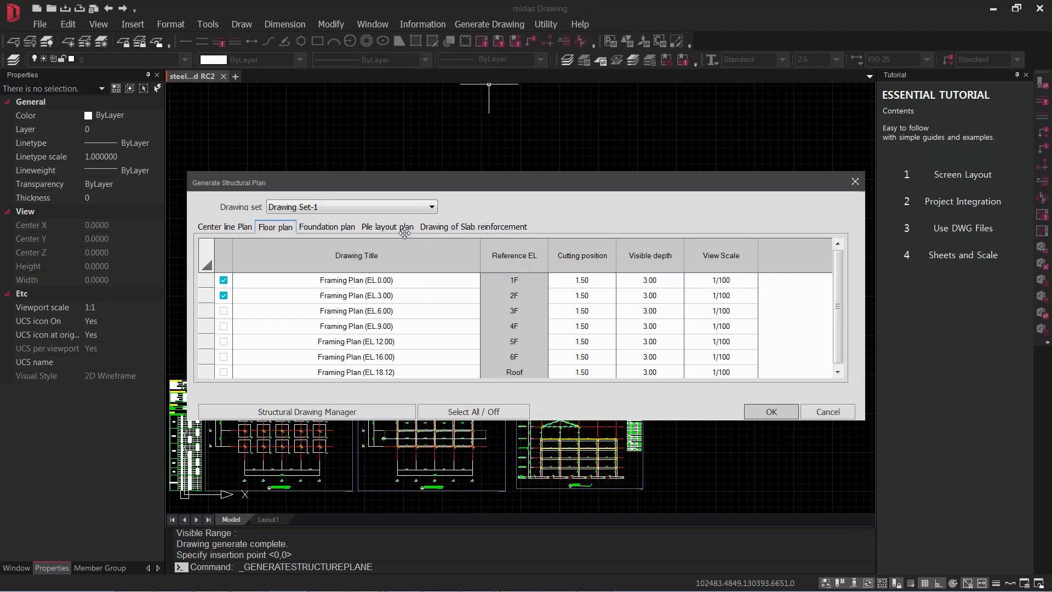
{"action": "left_click", "coordinate": [427, 228]}
{"action": "left_click", "coordinate": [222, 299]}
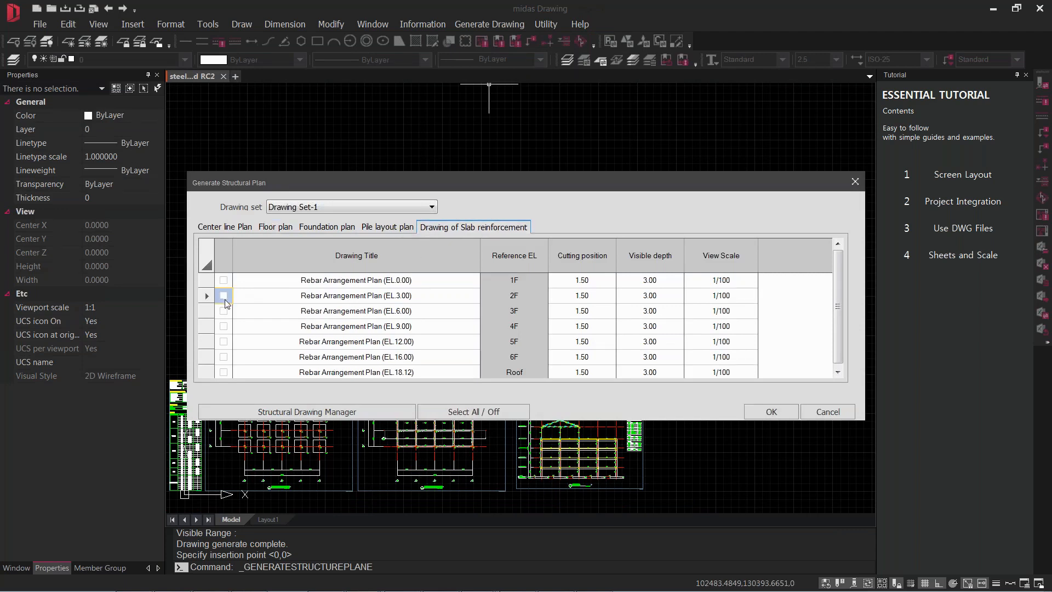
{"action": "left_click", "coordinate": [757, 414]}
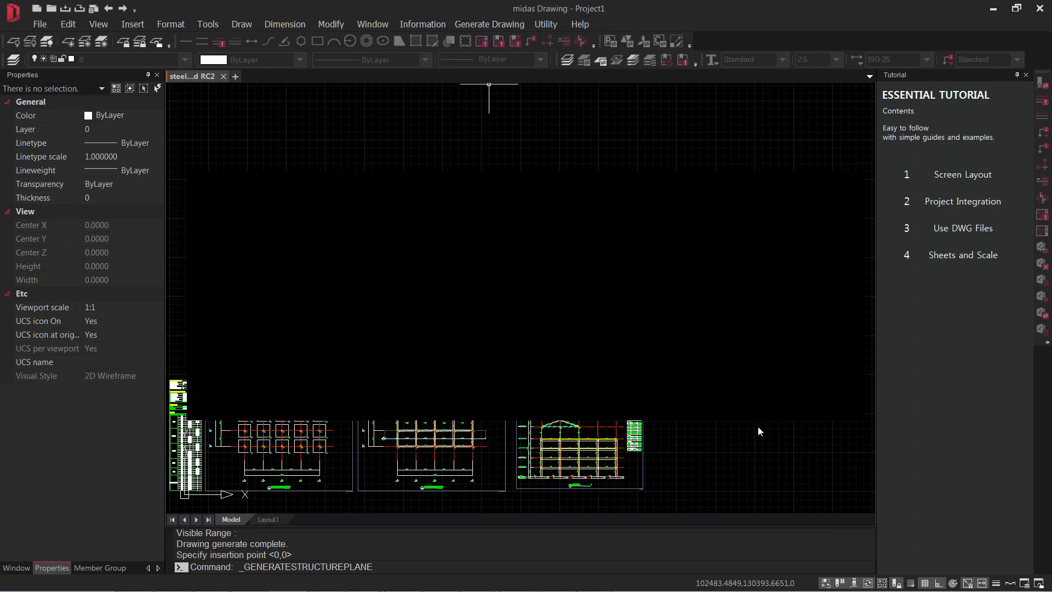
{"action": "left_click", "coordinate": [663, 484]}
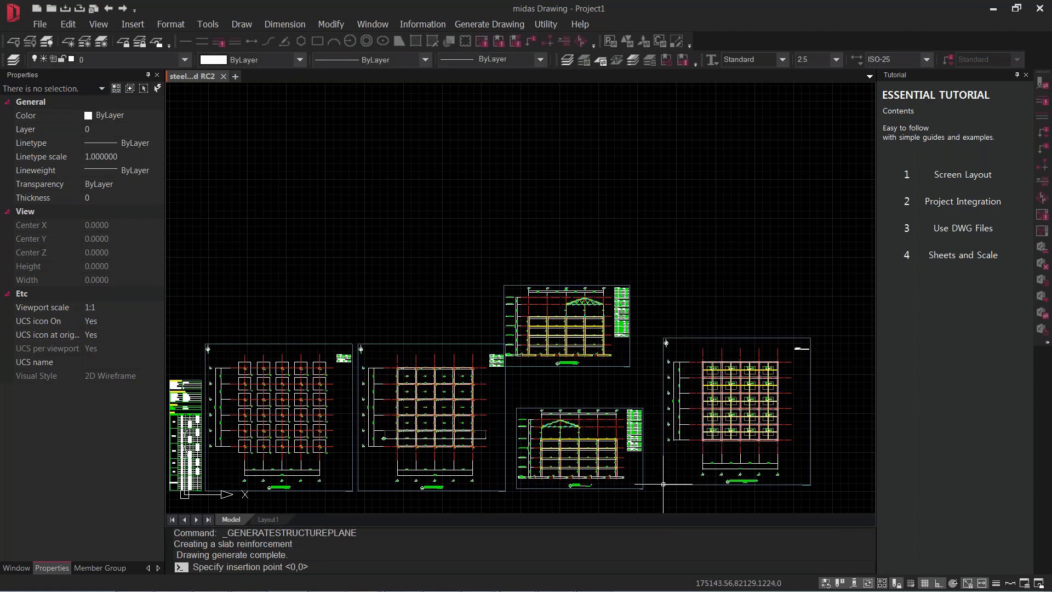
Step: Generate Foundation Plan (EL.0.00) from Drawing Set-1 and insert it beside Rebar Arrangement Plan (EL.3.00)
{"action": "left_click", "coordinate": [465, 18]}
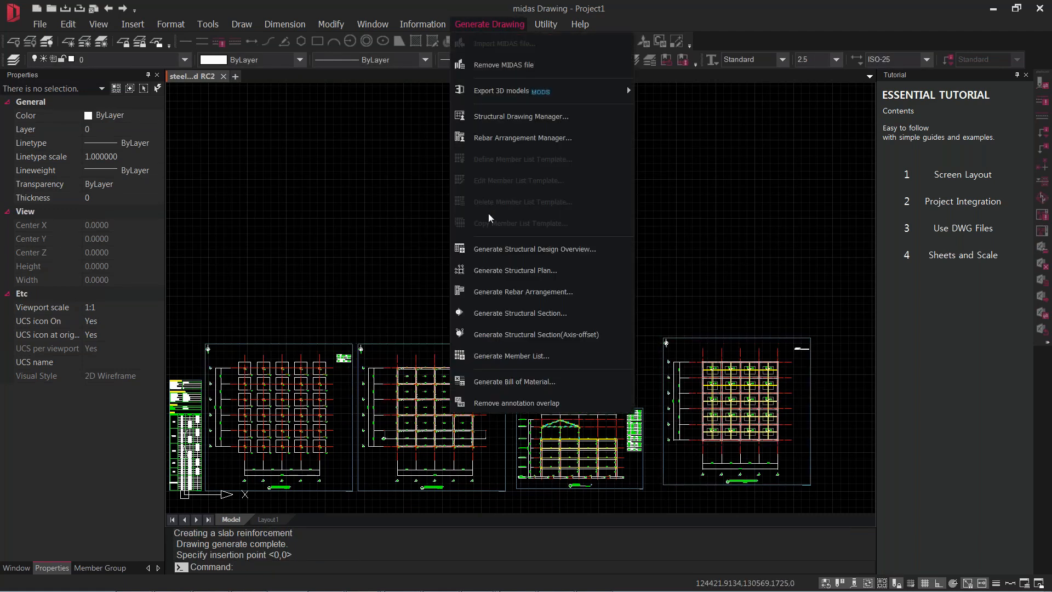
{"action": "left_click", "coordinate": [492, 270]}
{"action": "left_click", "coordinate": [326, 227]}
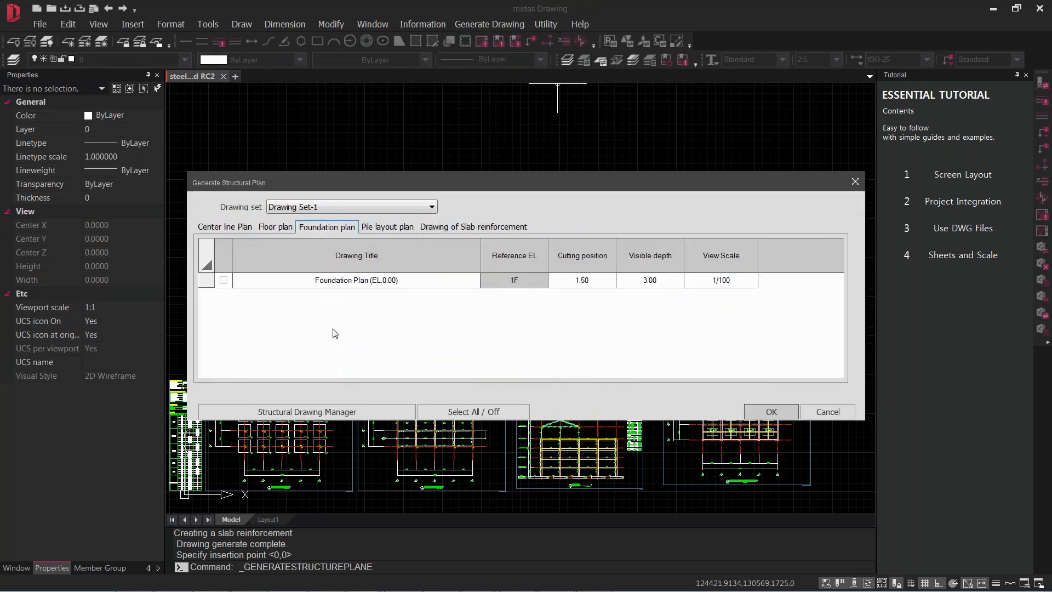
{"action": "left_click", "coordinate": [224, 280]}
{"action": "left_click", "coordinate": [768, 409]}
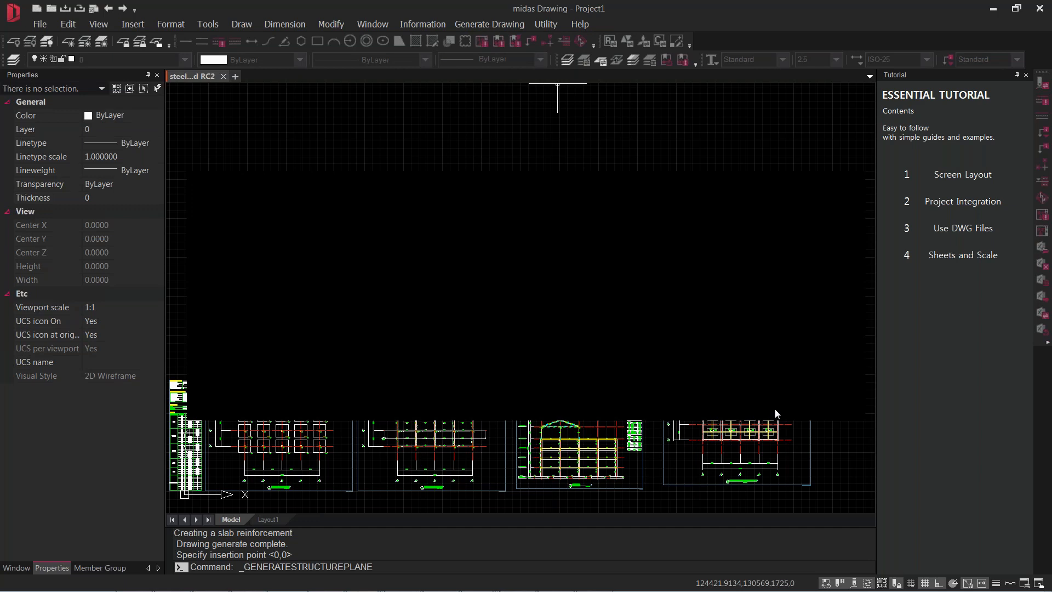
{"action": "left_click", "coordinate": [673, 396]}
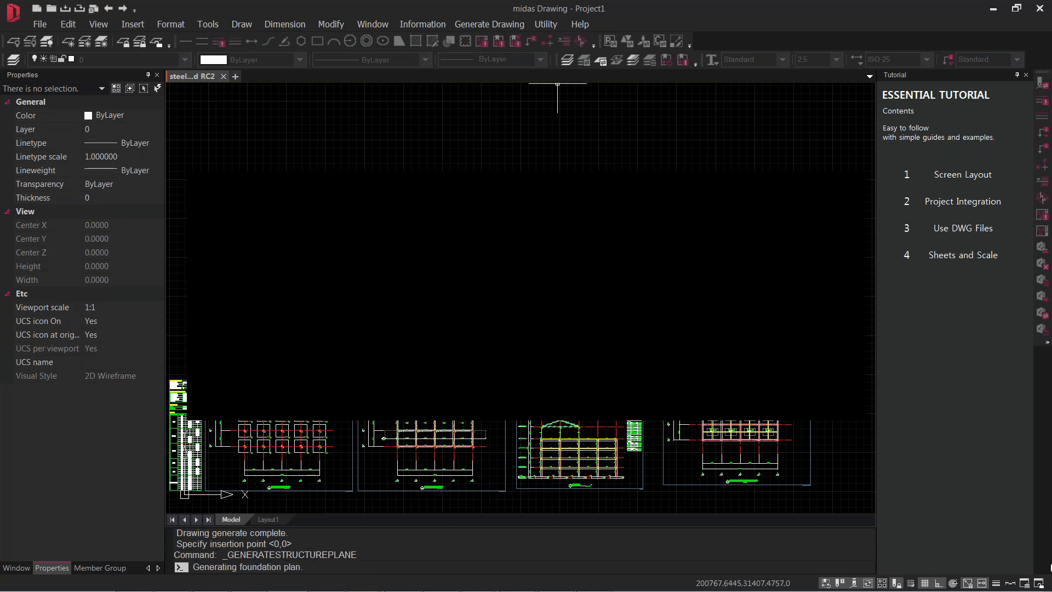
{"action": "mouse_move", "coordinate": [1036, 587]}
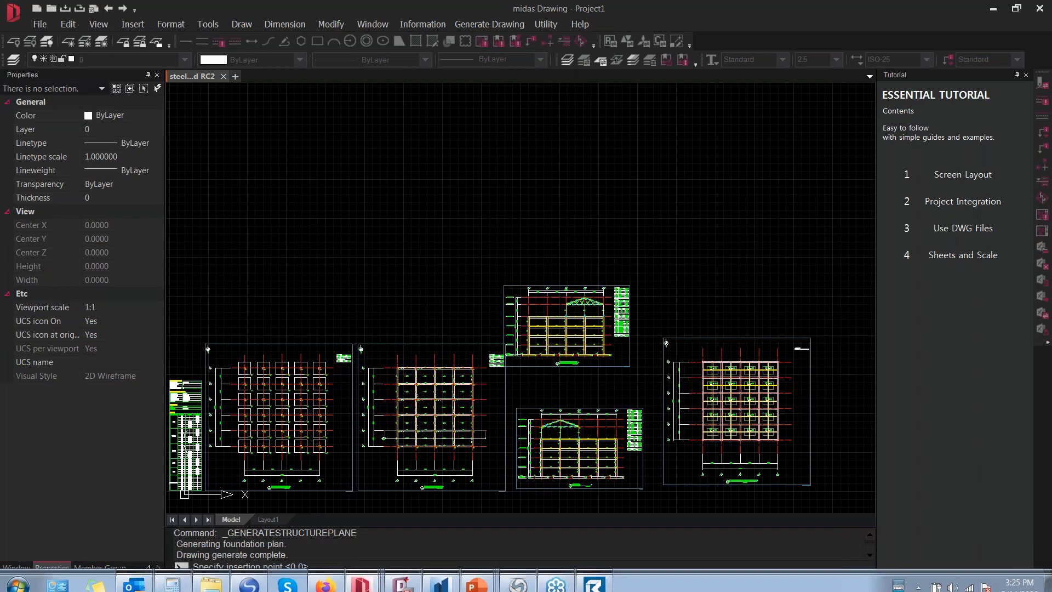
{"action": "middle_click_drag", "start_coordinate": [818, 478], "coordinate": [488, 424]}
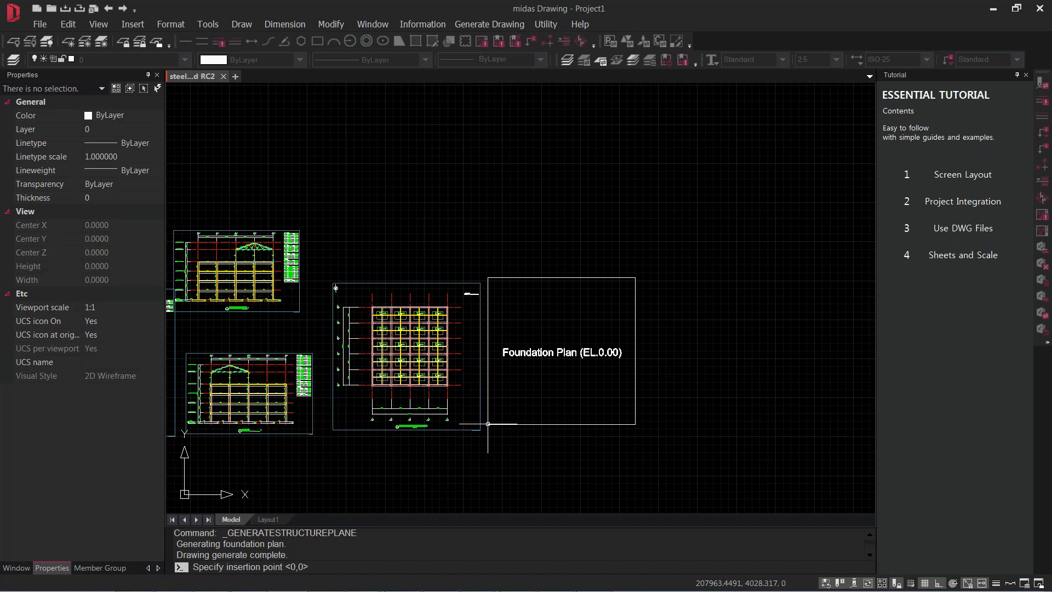
{"action": "left_click", "coordinate": [487, 423]}
Step: Examine the slab rebar labels in Rebar Arrangement Plan (EL.3.00) and the footing rebar and dimensions in Foundation Plan (EL.0.00)
{"action": "scroll", "coordinate": [272, 388], "scroll_direction": "up", "scroll_amount": 10}
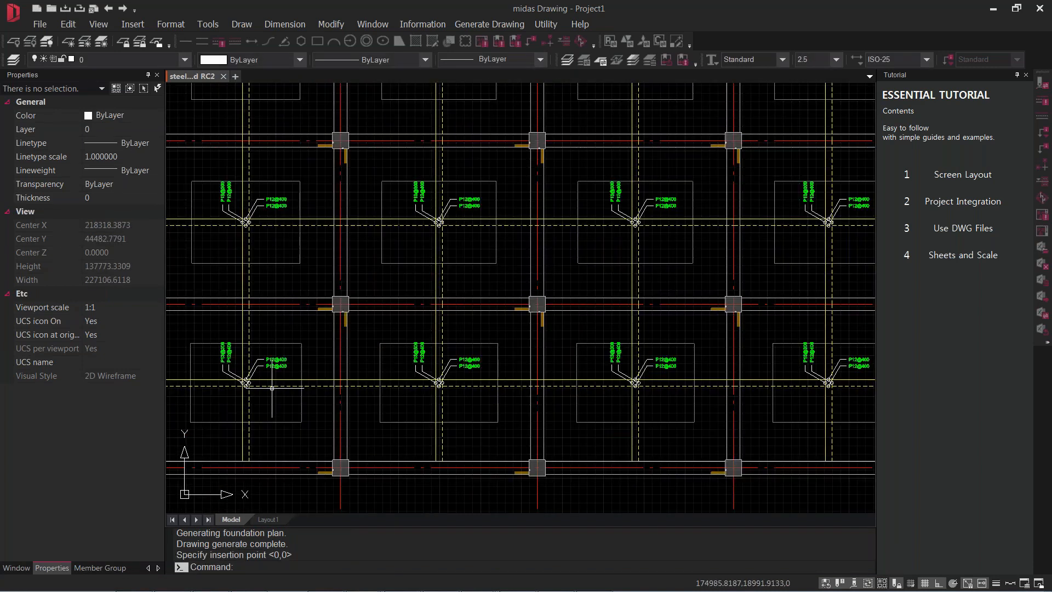
{"action": "scroll", "coordinate": [272, 387], "scroll_direction": "up", "scroll_amount": 5}
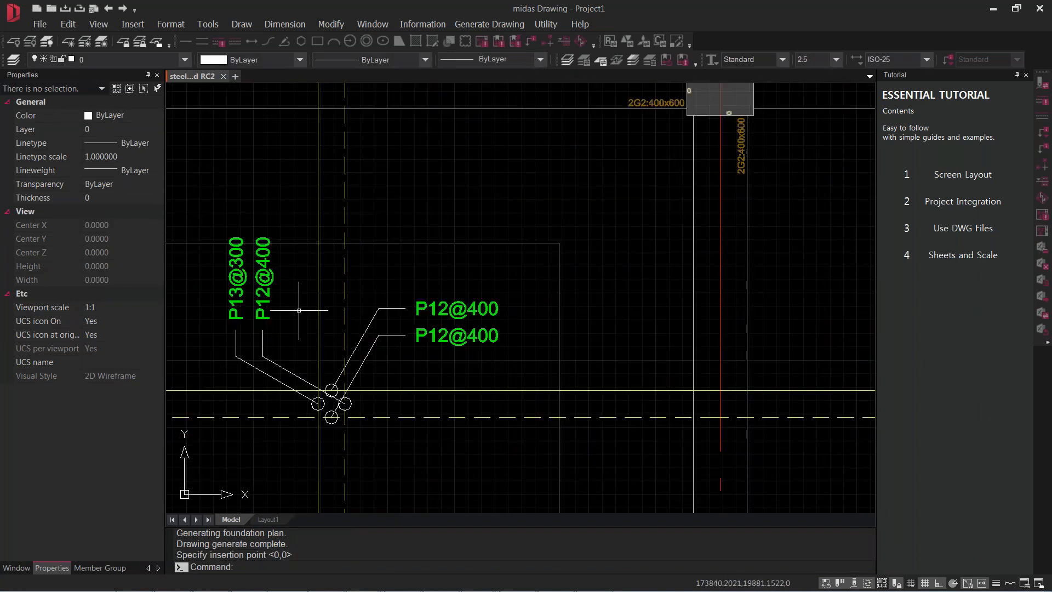
{"action": "scroll", "coordinate": [298, 310], "scroll_direction": "down", "scroll_amount": 5}
{"action": "scroll", "coordinate": [575, 345], "scroll_direction": "down", "scroll_amount": 3}
{"action": "scroll", "coordinate": [308, 329], "scroll_direction": "down", "scroll_amount": 1}
{"action": "middle_click_drag", "start_coordinate": [660, 350], "coordinate": [128, 333]}
{"action": "middle_click_drag", "start_coordinate": [687, 330], "coordinate": [318, 308]}
{"action": "scroll", "coordinate": [318, 308], "scroll_direction": "up", "scroll_amount": 7}
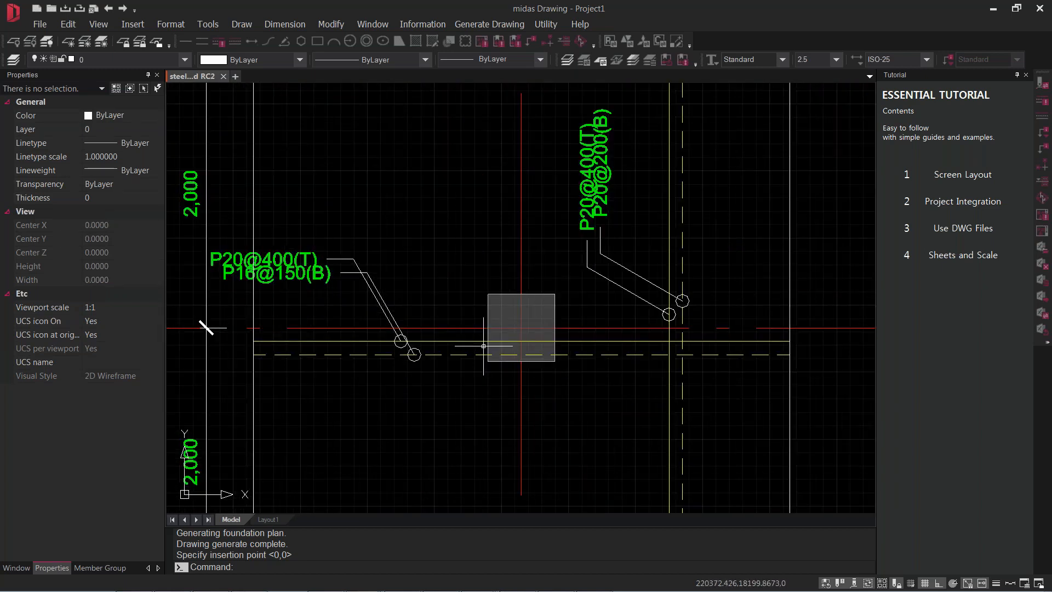
{"action": "scroll", "coordinate": [475, 317], "scroll_direction": "down", "scroll_amount": 5}
{"action": "scroll", "coordinate": [482, 268], "scroll_direction": "up", "scroll_amount": 5}
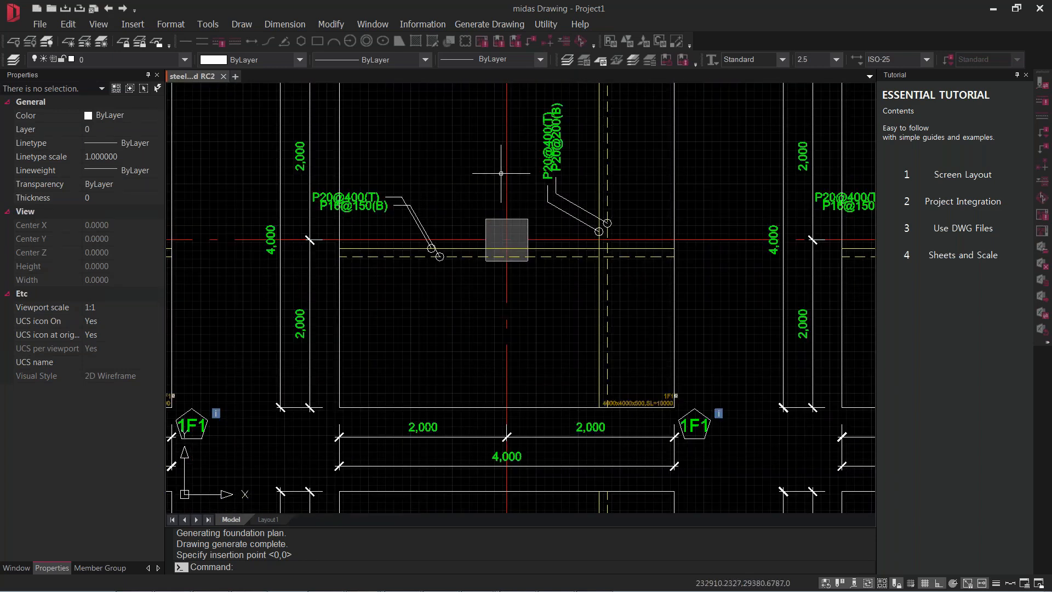
Step: Generate the beam rebar arrangement drawing and insert it beside Foundation Plan (EL.0.00)
{"action": "scroll", "coordinate": [501, 206], "scroll_direction": "down", "scroll_amount": 5}
{"action": "scroll", "coordinate": [506, 212], "scroll_direction": "down", "scroll_amount": 4}
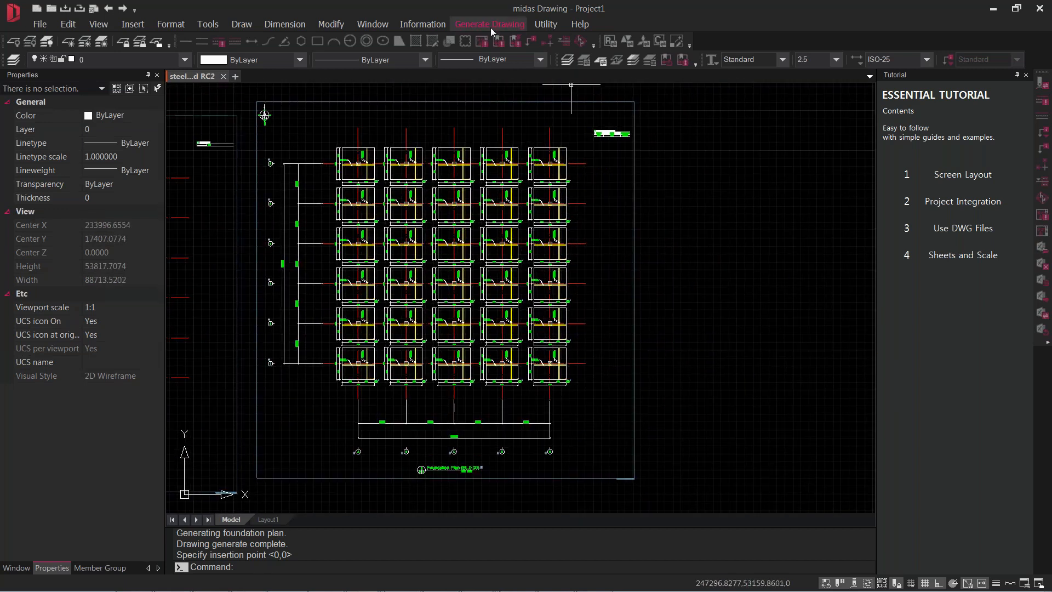
{"action": "left_click", "coordinate": [490, 25]}
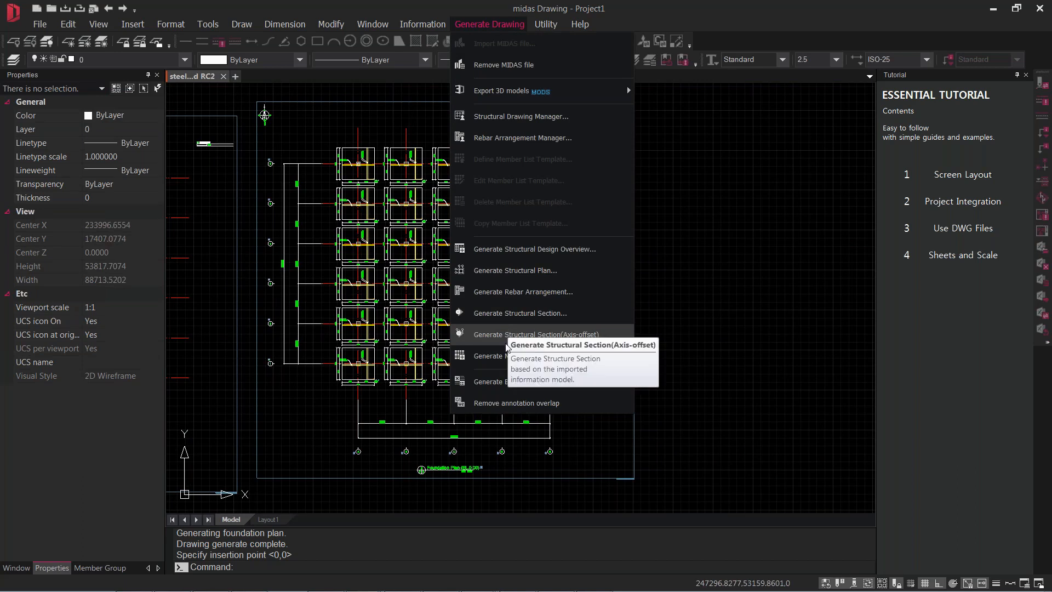
{"action": "left_click", "coordinate": [490, 292]}
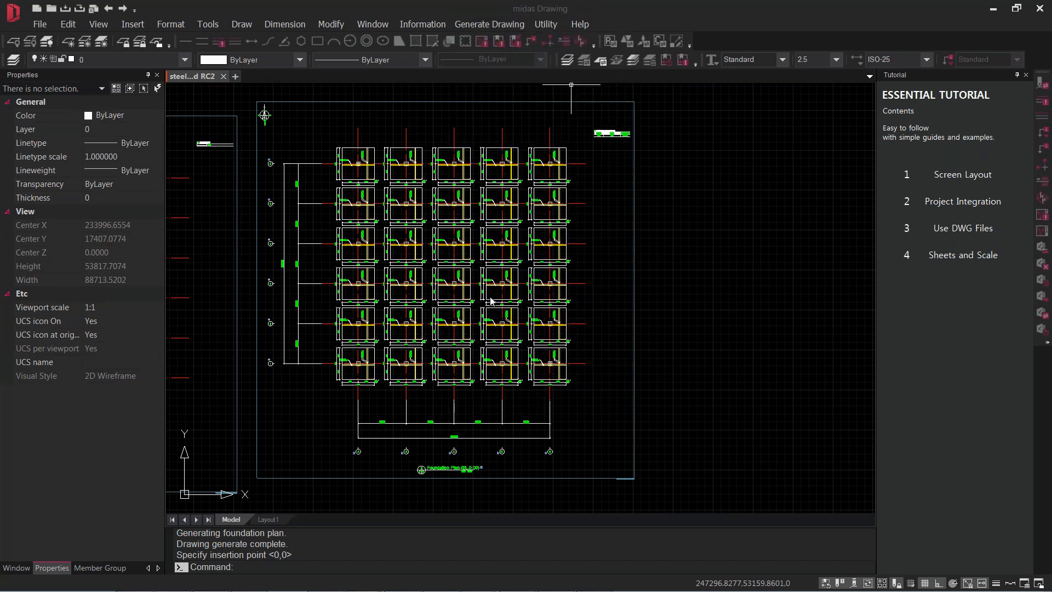
{"action": "left_click", "coordinate": [759, 412]}
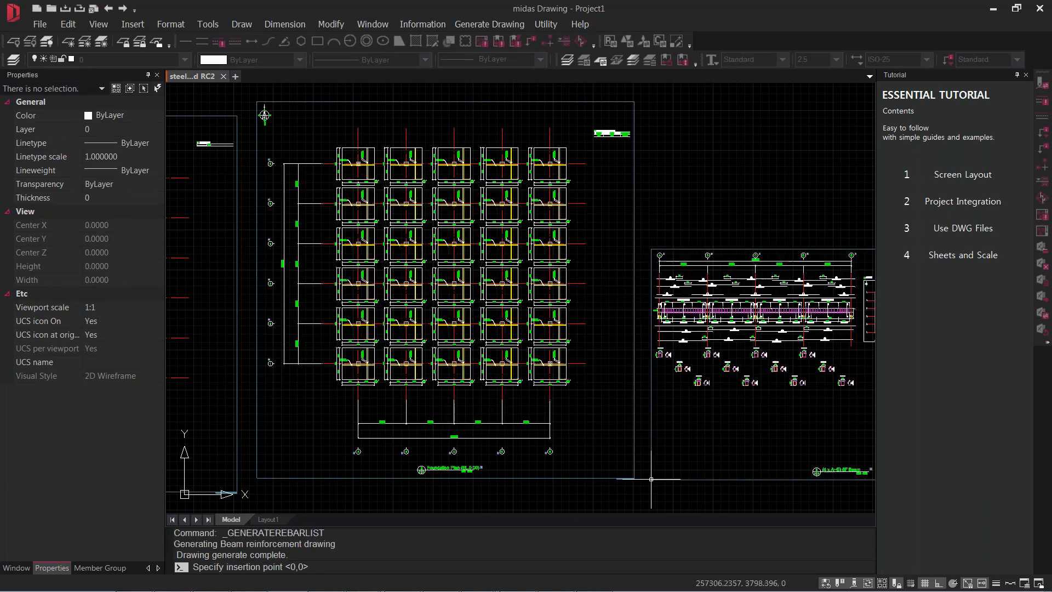
{"action": "left_click", "coordinate": [651, 479]}
Step: Examine the 5G2 beam rebar drawing, covering top and bottom bar lengths, laps, stirrup zones and the cross-sections from A1-A1 on
{"action": "middle_click_drag", "start_coordinate": [726, 354], "coordinate": [509, 335]}
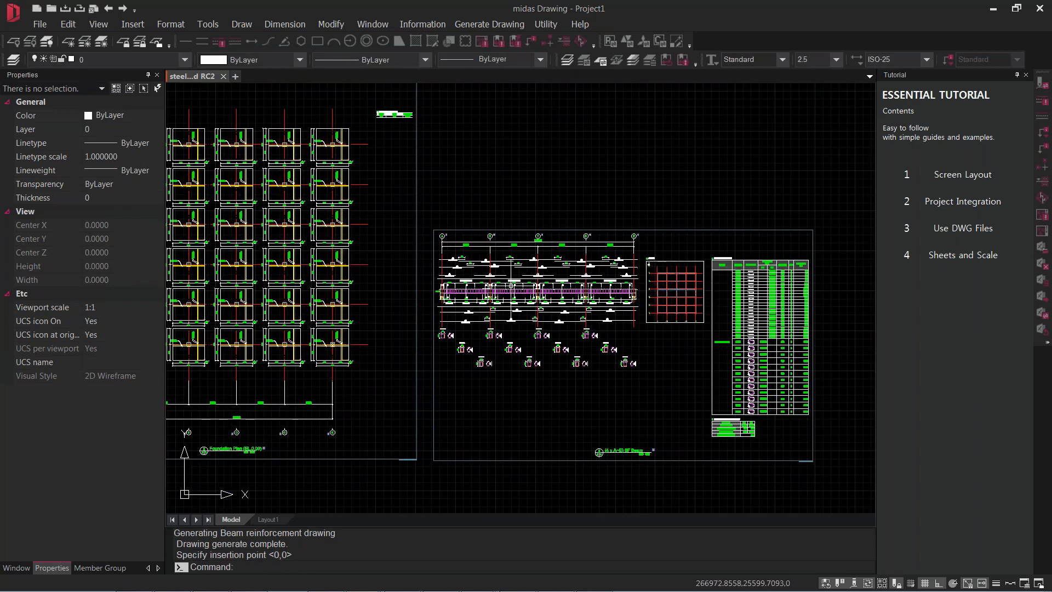
{"action": "scroll", "coordinate": [511, 287], "scroll_direction": "up", "scroll_amount": 3}
{"action": "scroll", "coordinate": [351, 288], "scroll_direction": "up", "scroll_amount": 3}
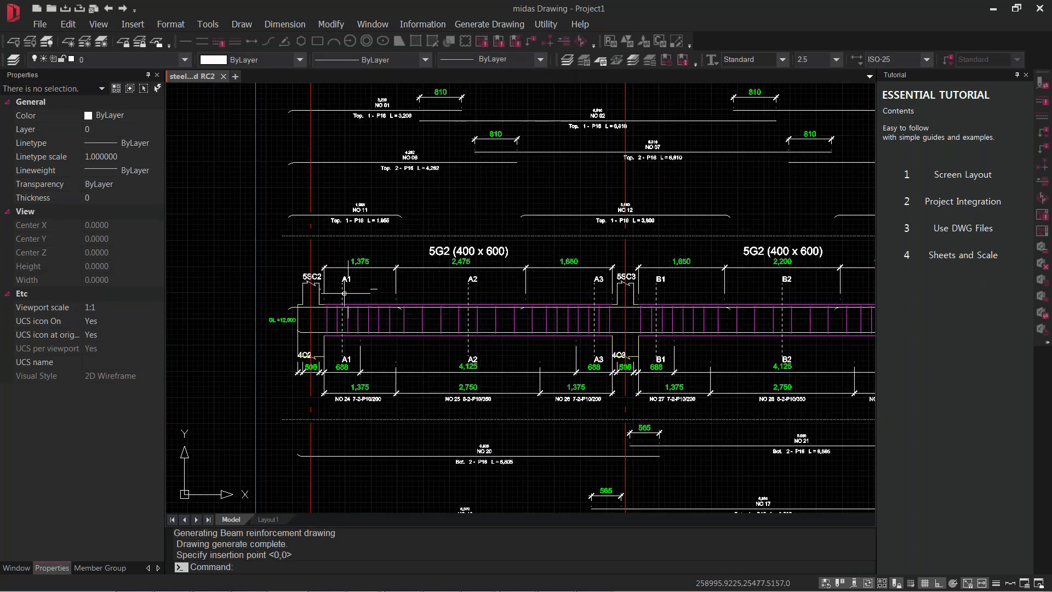
{"action": "mouse_move", "coordinate": [466, 232]}
{"action": "middle_mouse_down"}
{"action": "mouse_move", "coordinate": [465, 292]}
{"action": "mouse_move", "coordinate": [434, 364]}
{"action": "middle_mouse_up"}
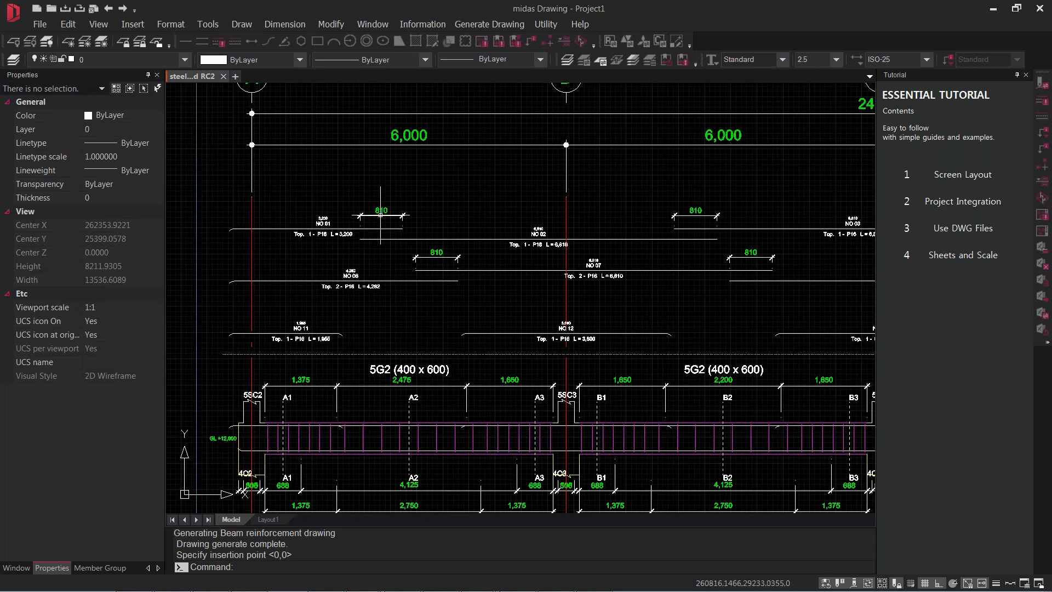
{"action": "scroll", "coordinate": [380, 215], "scroll_direction": "up", "scroll_amount": 2}
{"action": "scroll", "coordinate": [377, 174], "scroll_direction": "down", "scroll_amount": 2}
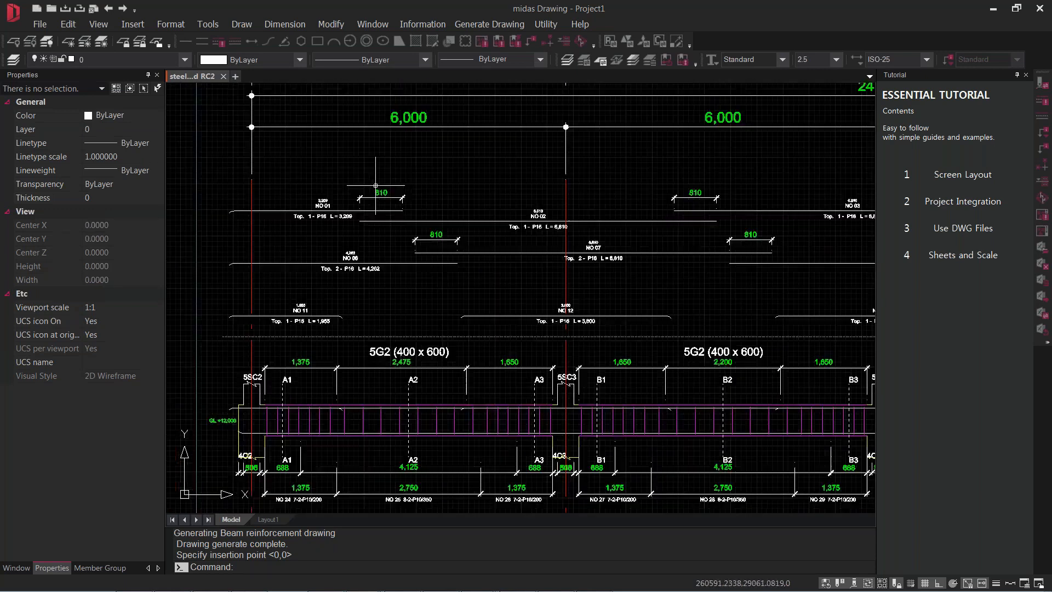
{"action": "middle_click_drag", "start_coordinate": [477, 366], "coordinate": [473, 186]}
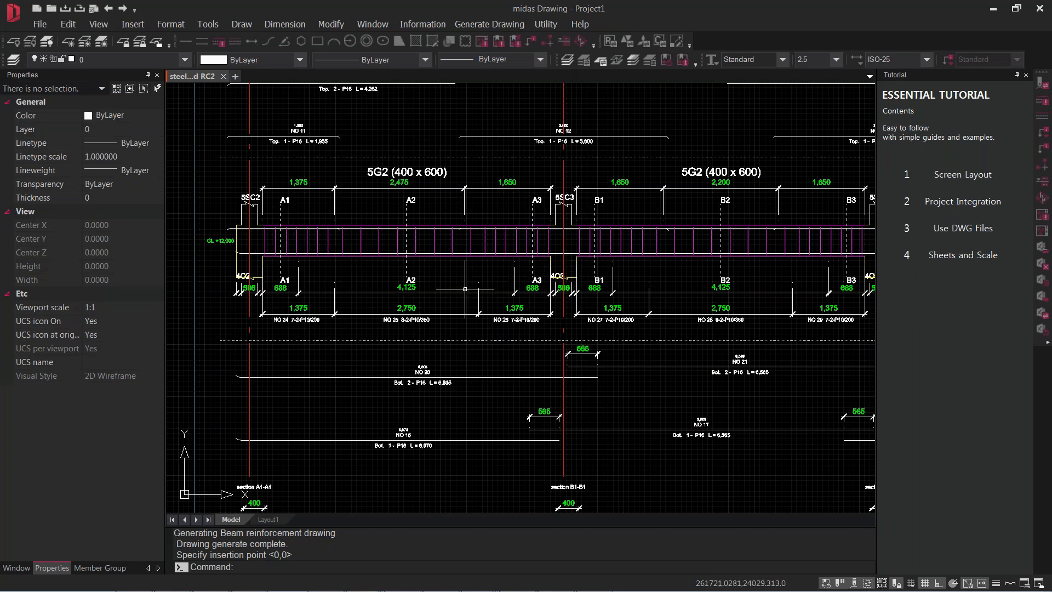
{"action": "scroll", "coordinate": [350, 289], "scroll_direction": "down", "scroll_amount": 4}
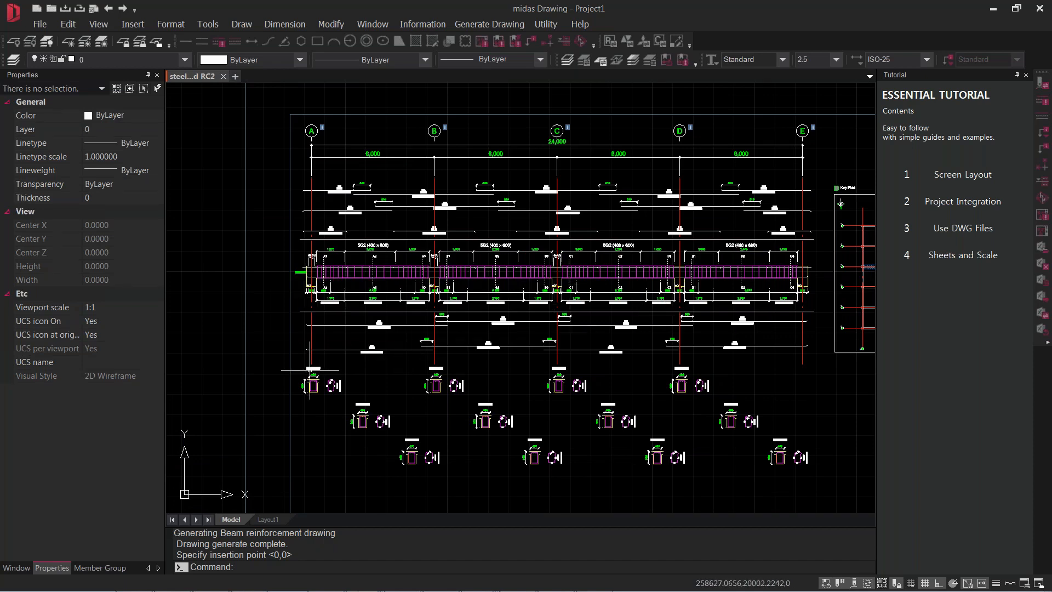
{"action": "scroll", "coordinate": [290, 437], "scroll_direction": "up", "scroll_amount": 5}
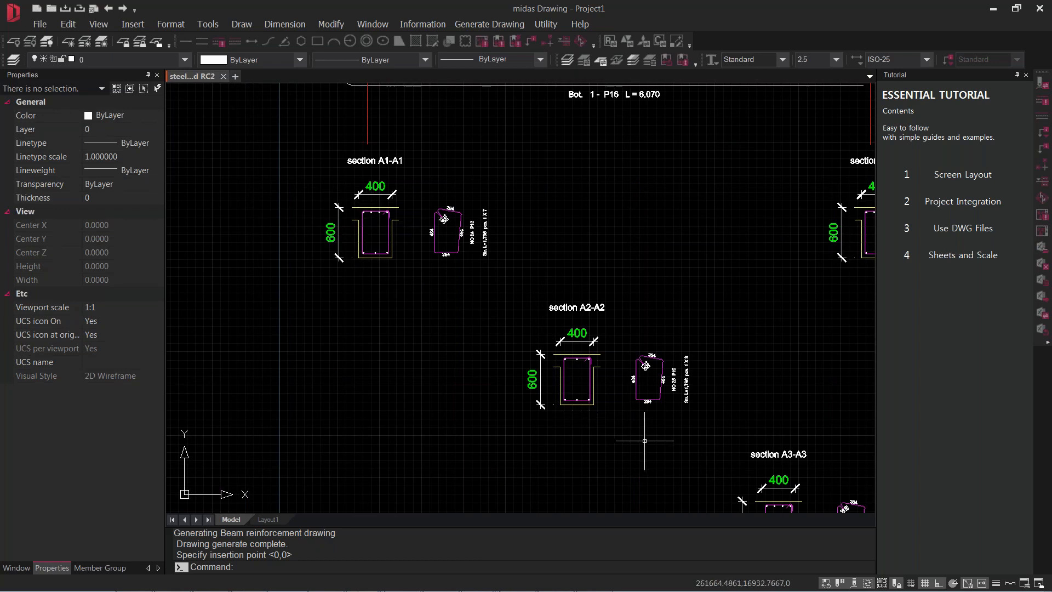
Step: Examine the beam cross-sections, the Key Plan and the Rebar Quantity Table of the beam rebar drawing
{"action": "mouse_move", "coordinate": [644, 441]}
{"action": "middle_mouse_down"}
{"action": "mouse_move", "coordinate": [613, 378]}
{"action": "mouse_move", "coordinate": [515, 324]}
{"action": "mouse_move", "coordinate": [391, 476]}
{"action": "middle_mouse_up"}
{"action": "scroll", "coordinate": [391, 476], "scroll_direction": "down", "scroll_amount": 8}
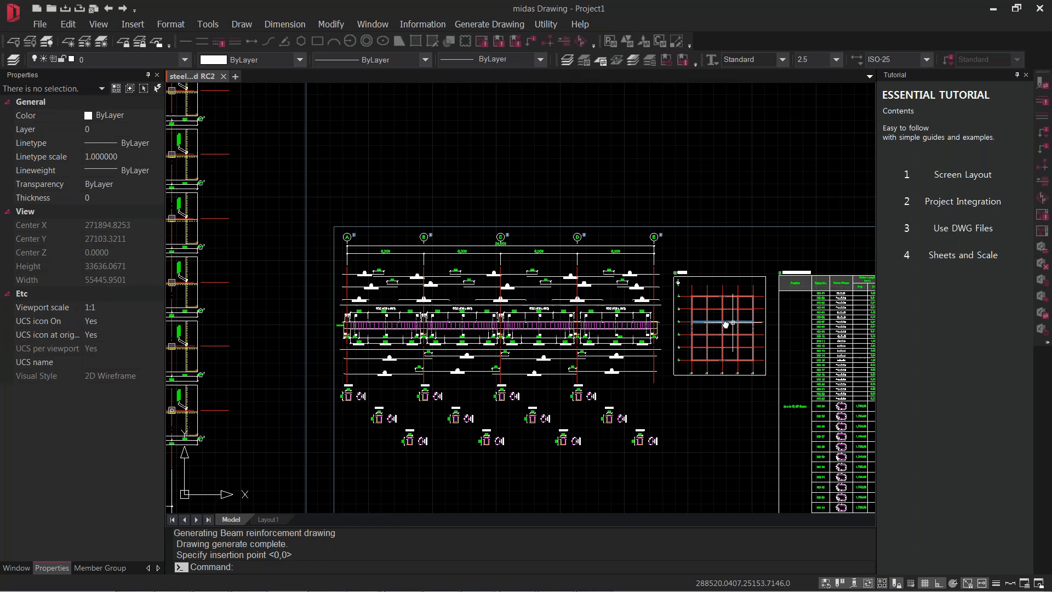
{"action": "middle_click_drag", "start_coordinate": [747, 273], "coordinate": [499, 311]}
{"action": "scroll", "coordinate": [499, 311], "scroll_direction": "up", "scroll_amount": 5}
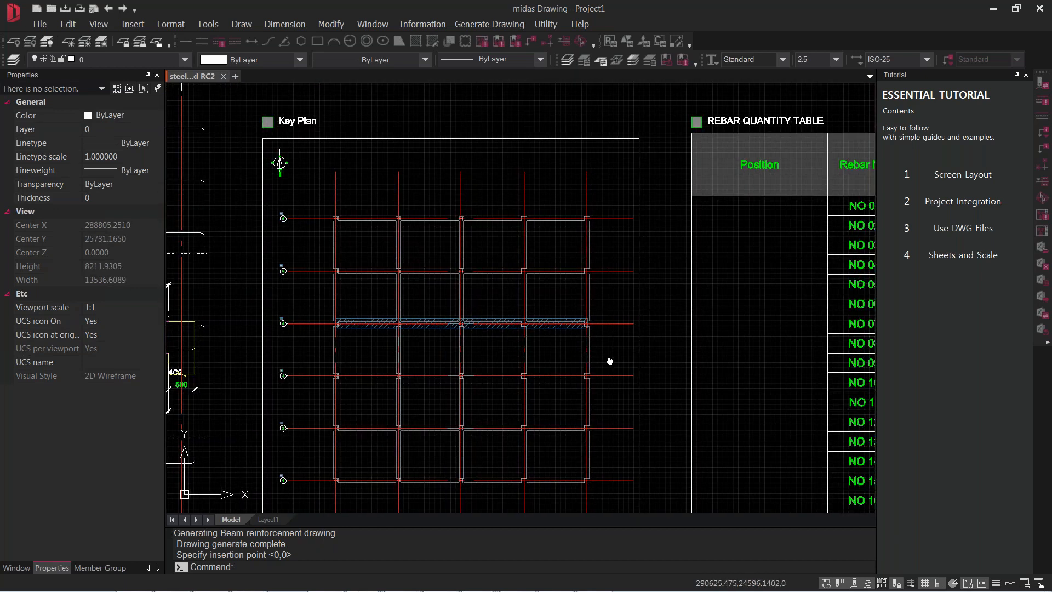
{"action": "middle_click_drag", "start_coordinate": [612, 360], "coordinate": [195, 395]}
{"action": "scroll", "coordinate": [461, 383], "scroll_direction": "down", "scroll_amount": 5}
{"action": "middle_click_drag", "start_coordinate": [463, 386], "coordinate": [476, 365]}
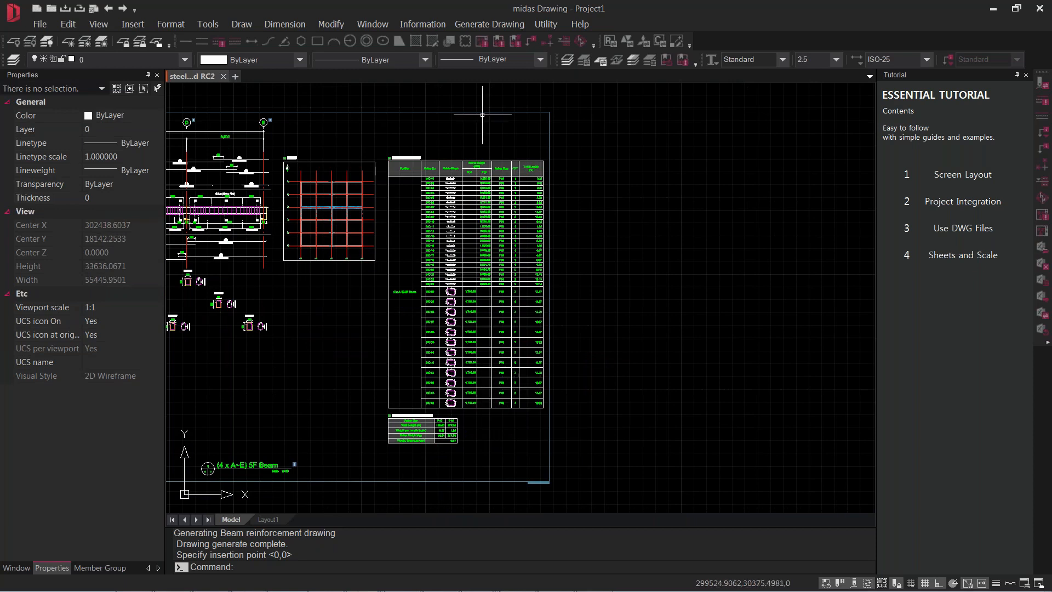
Step: Generate the bill of material for steel, RC and basement members with scale factors concrete 1.000, rebar 1.200 and steel 1.200, and check Excel
{"action": "left_click", "coordinate": [482, 22]}
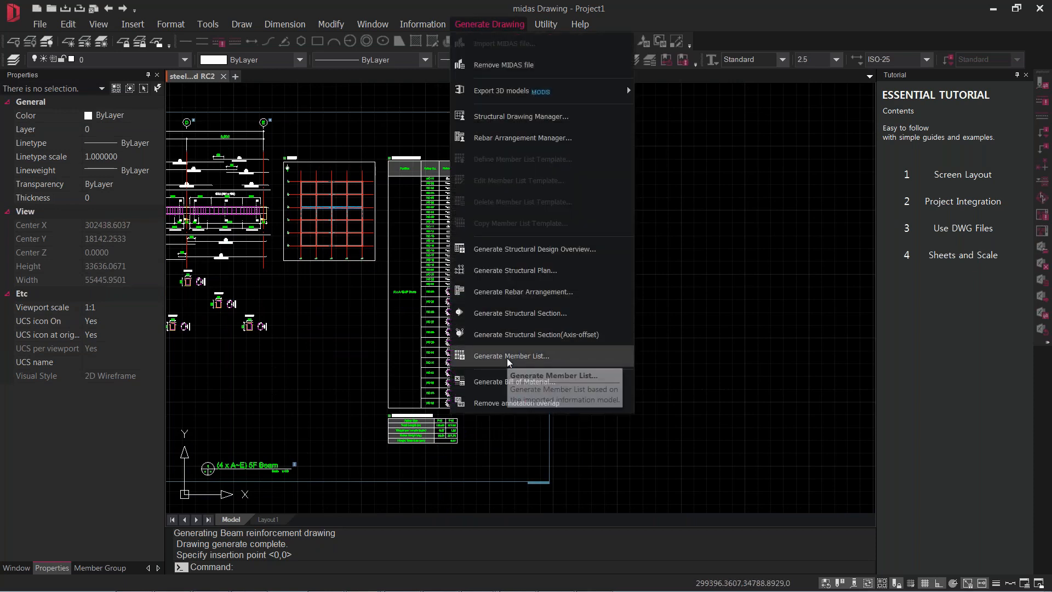
{"action": "left_click", "coordinate": [564, 384]}
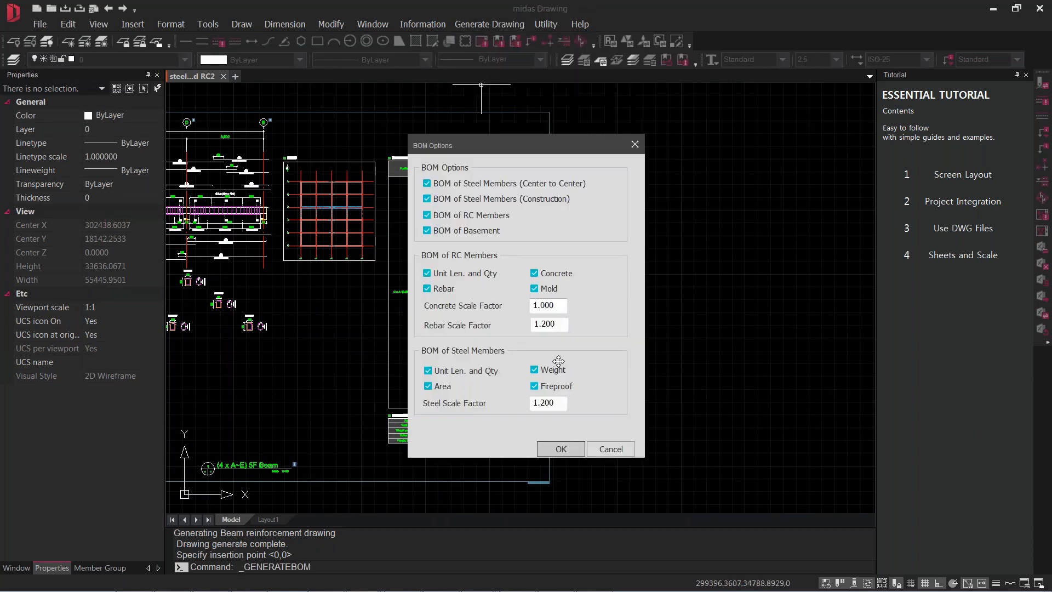
{"action": "left_click", "coordinate": [559, 450]}
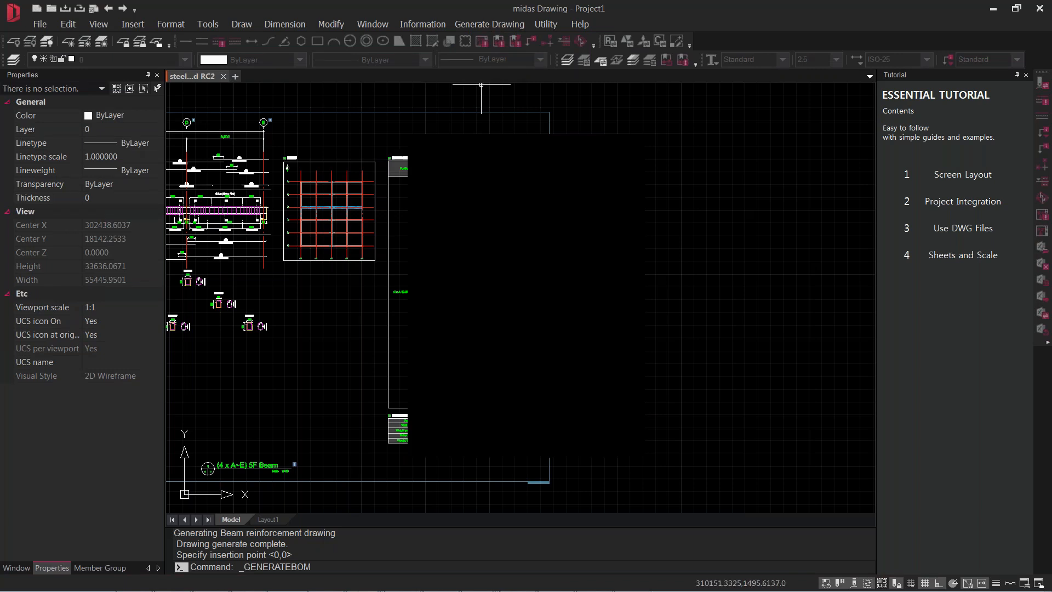
{"action": "mouse_move", "coordinate": [632, 580]}
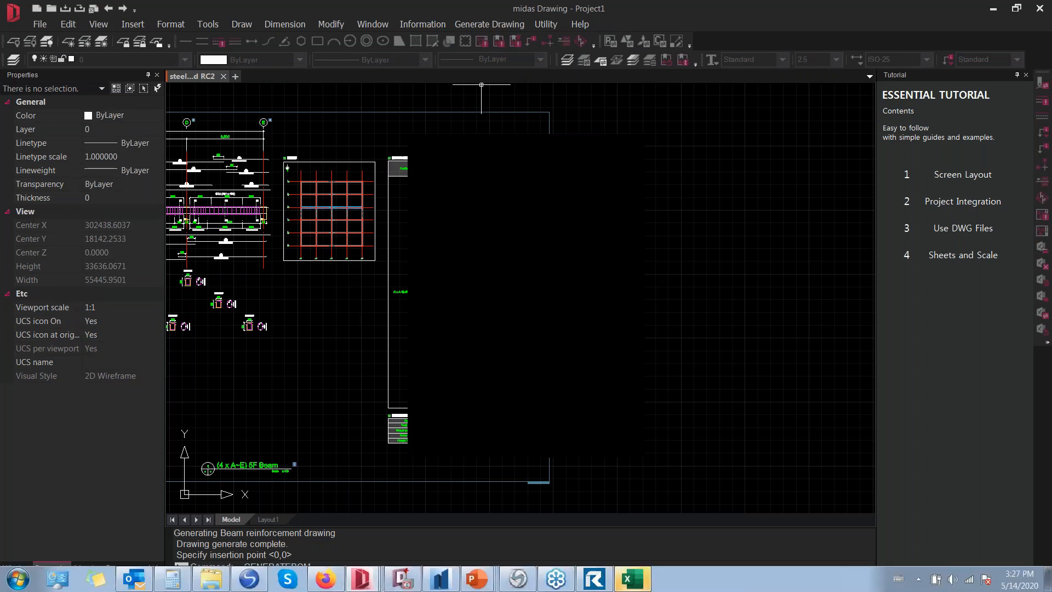
{"action": "left_click", "coordinate": [635, 581]}
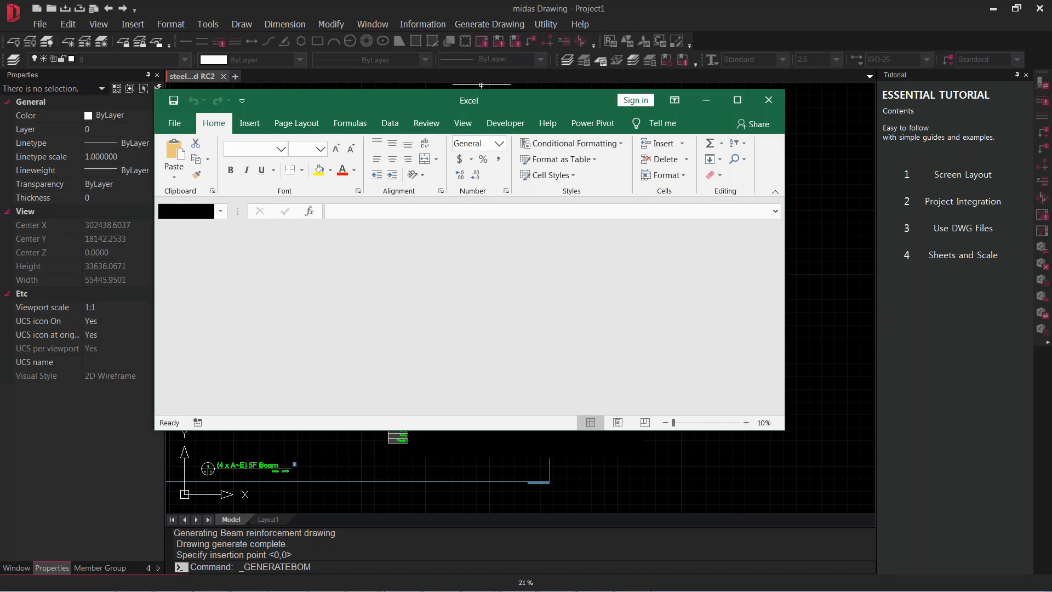
Step: Switch to midas Design+, review its link functions and member design modules, and open the steel design code options
{"action": "left_click", "coordinate": [402, 582]}
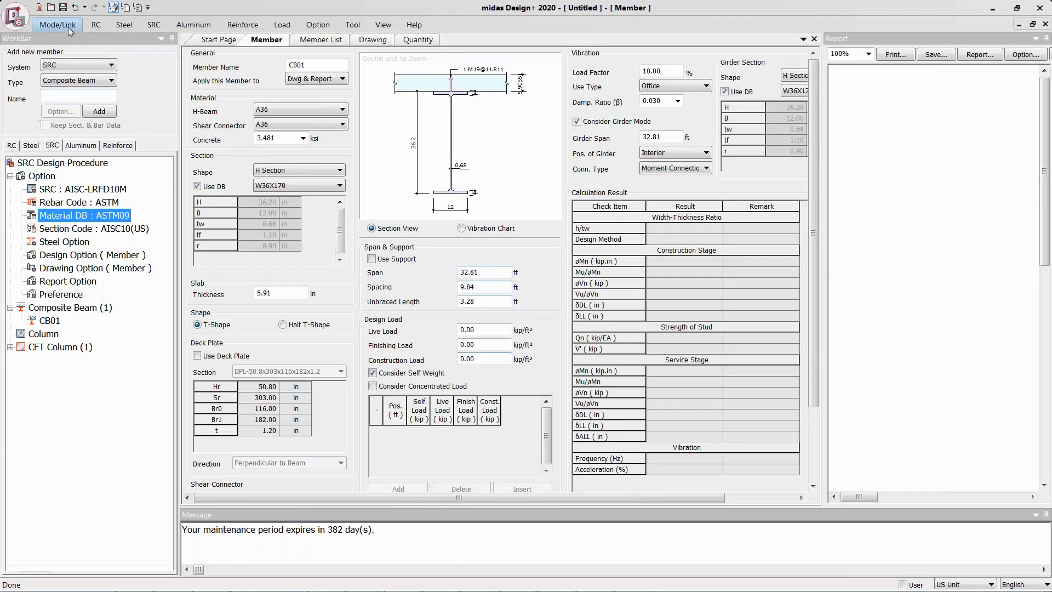
{"action": "left_click", "coordinate": [69, 28]}
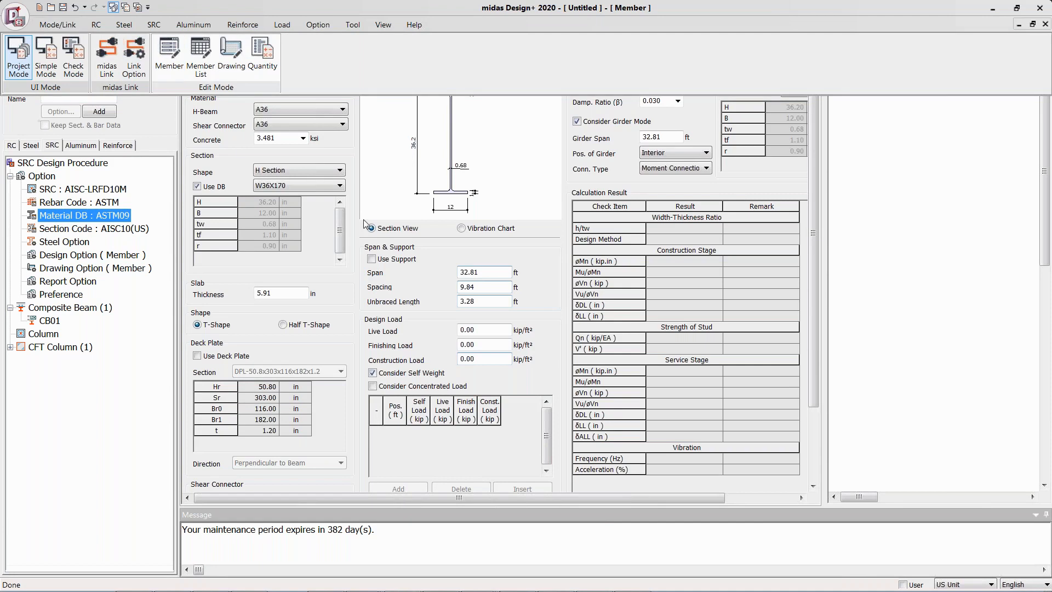
{"action": "left_click", "coordinate": [459, 248]}
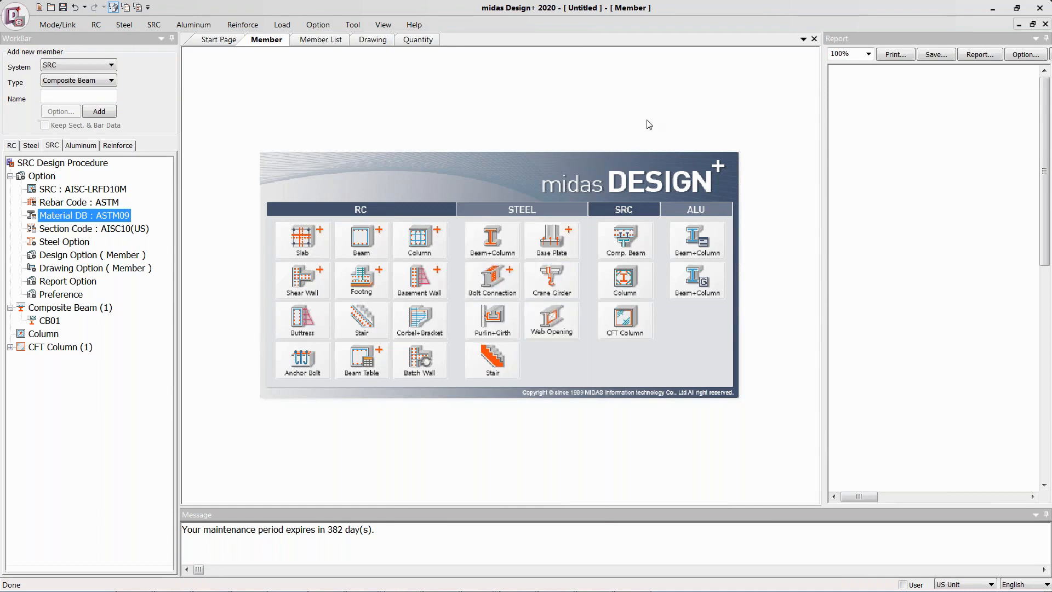
{"action": "left_click", "coordinate": [30, 145]}
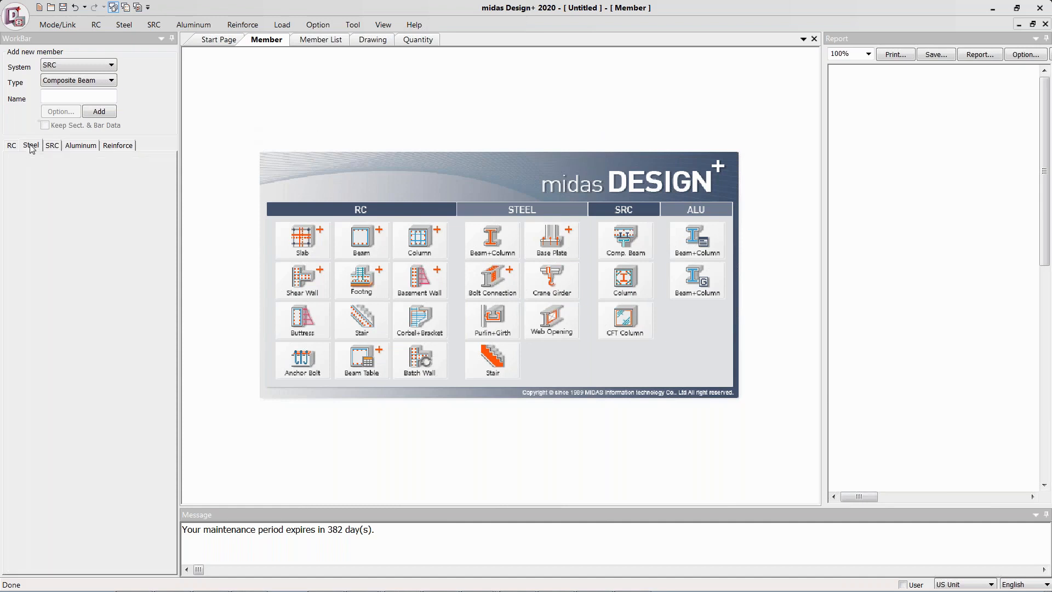
{"action": "left_click", "coordinate": [78, 190]}
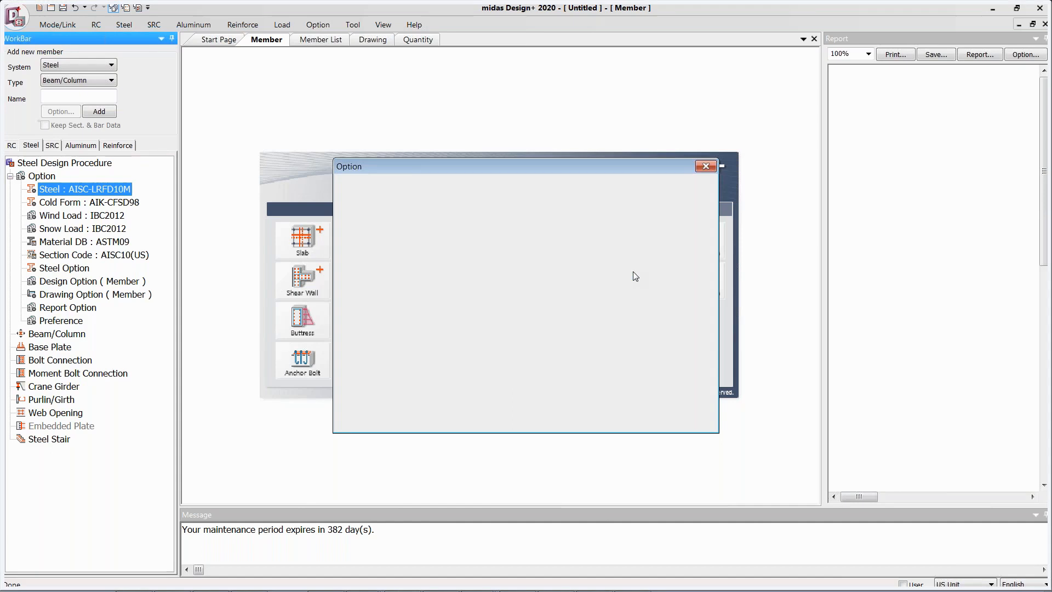
Step: Try to apply Eurocode3 :05 as the steel design code
{"action": "left_click", "coordinate": [641, 273]}
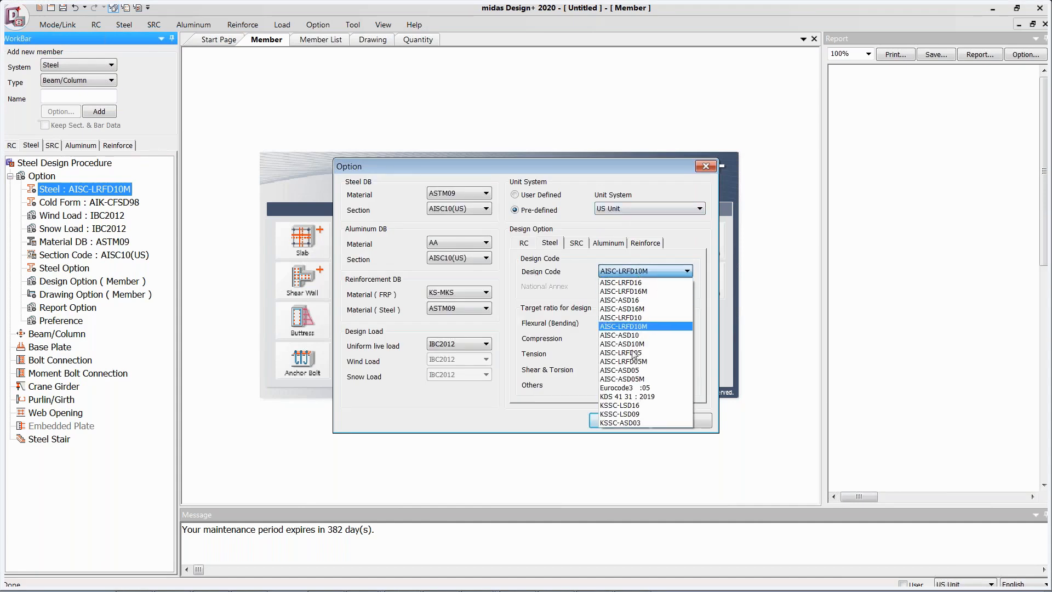
{"action": "left_click", "coordinate": [631, 389]}
{"action": "left_click", "coordinate": [626, 422]}
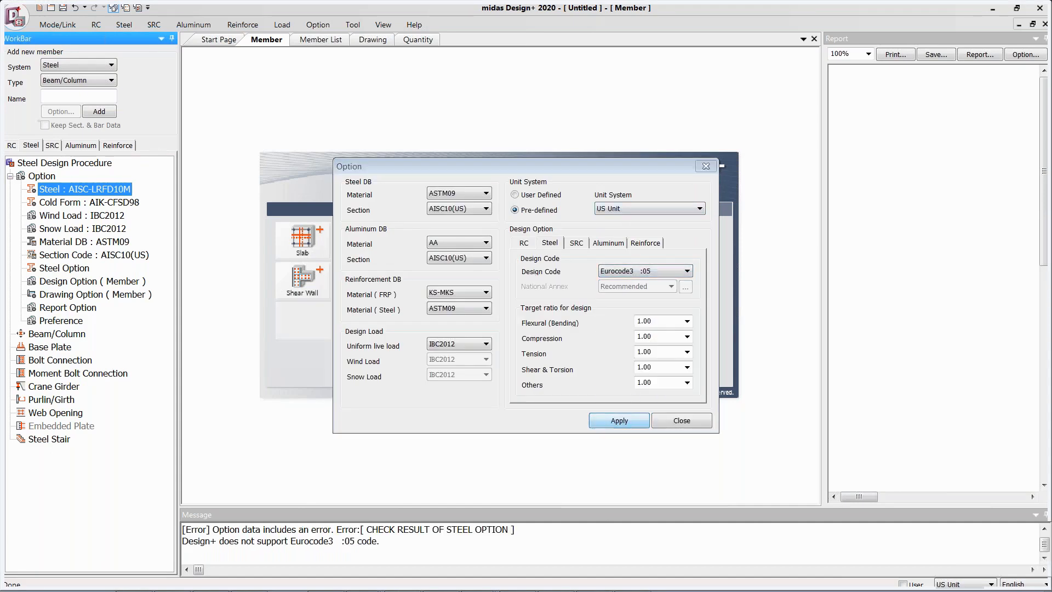
{"action": "left_click", "coordinate": [626, 331]}
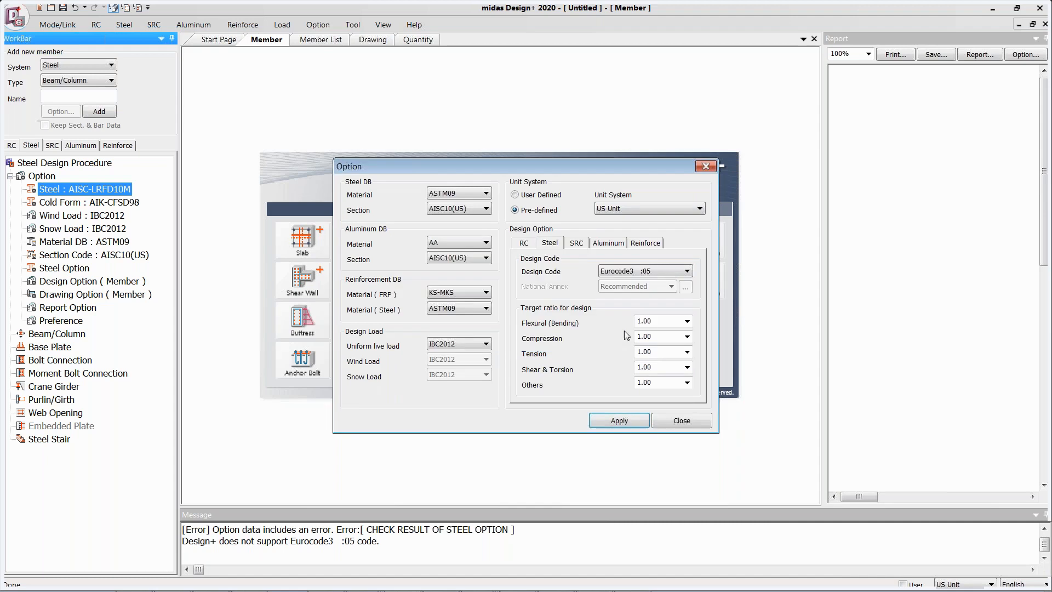
{"action": "left_click", "coordinate": [632, 423]}
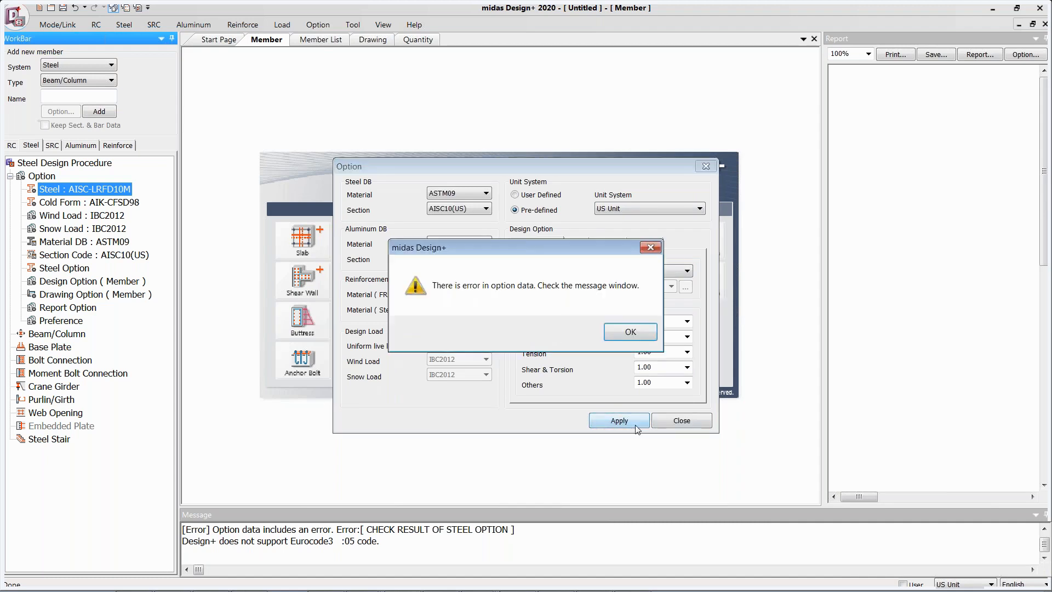
{"action": "left_click", "coordinate": [621, 336]}
Step: Set the unit system to SI Unit, choose Eurocode2:04 as the RC design code, apply the options and close them
{"action": "left_click", "coordinate": [655, 208]}
{"action": "left_click", "coordinate": [650, 220]}
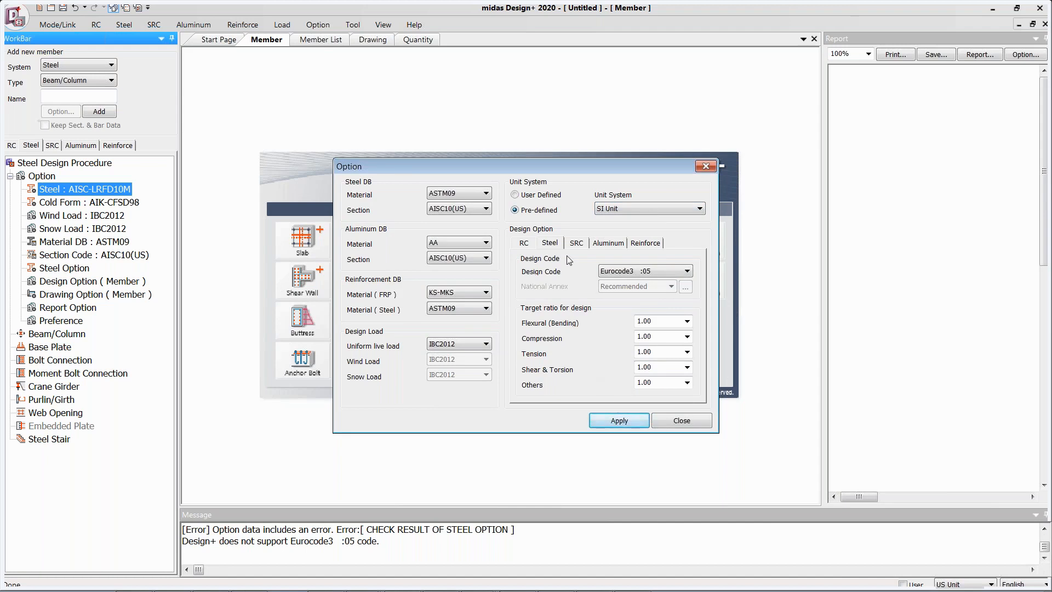
{"action": "left_click", "coordinate": [525, 244]}
{"action": "left_click", "coordinate": [644, 271]}
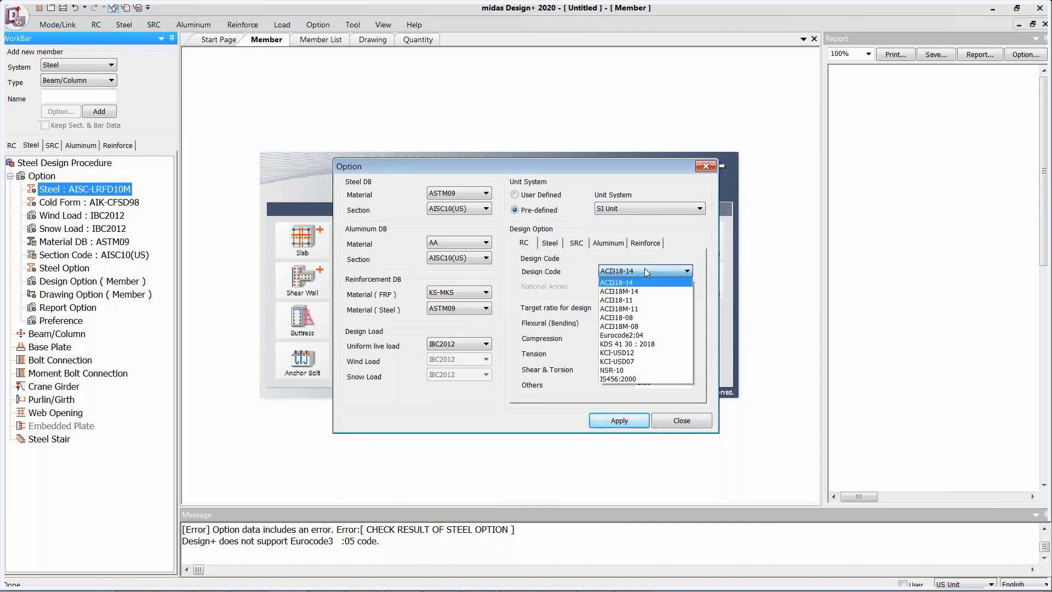
{"action": "left_click", "coordinate": [620, 335]}
{"action": "left_click", "coordinate": [619, 421]}
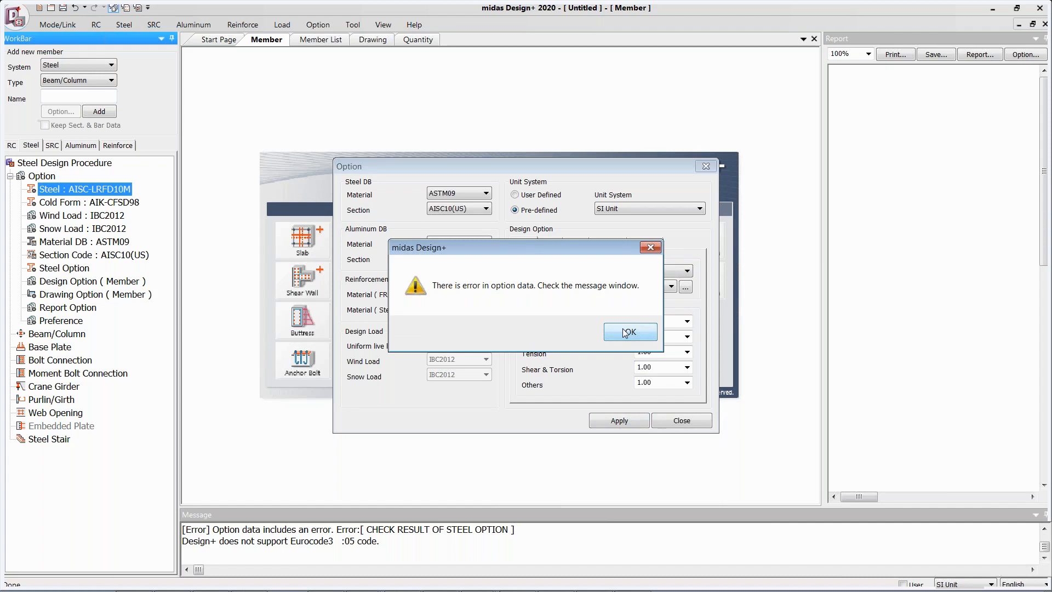
{"action": "left_click", "coordinate": [625, 332]}
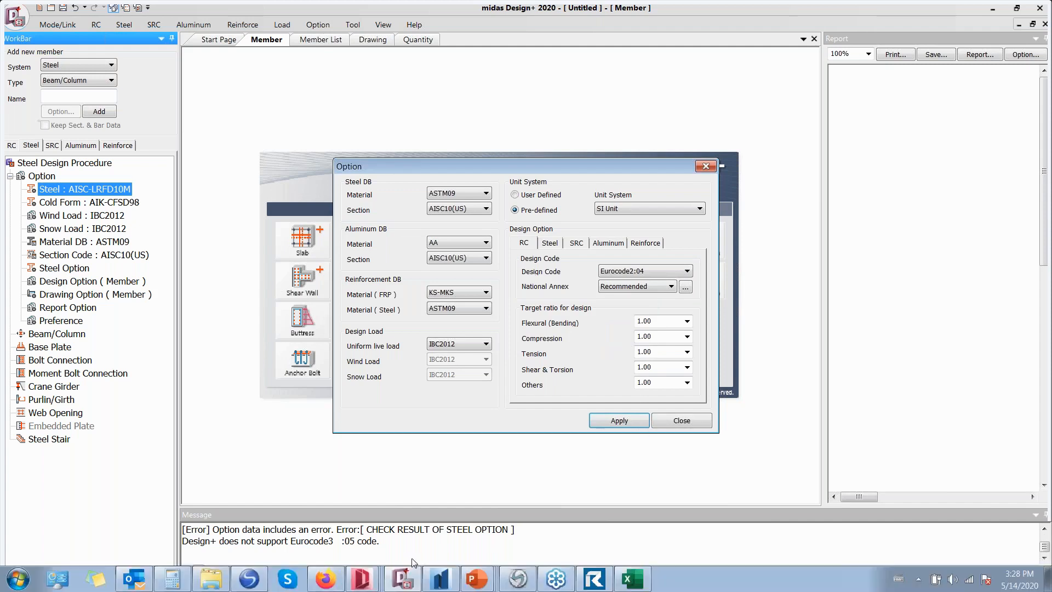
{"action": "left_click", "coordinate": [694, 425]}
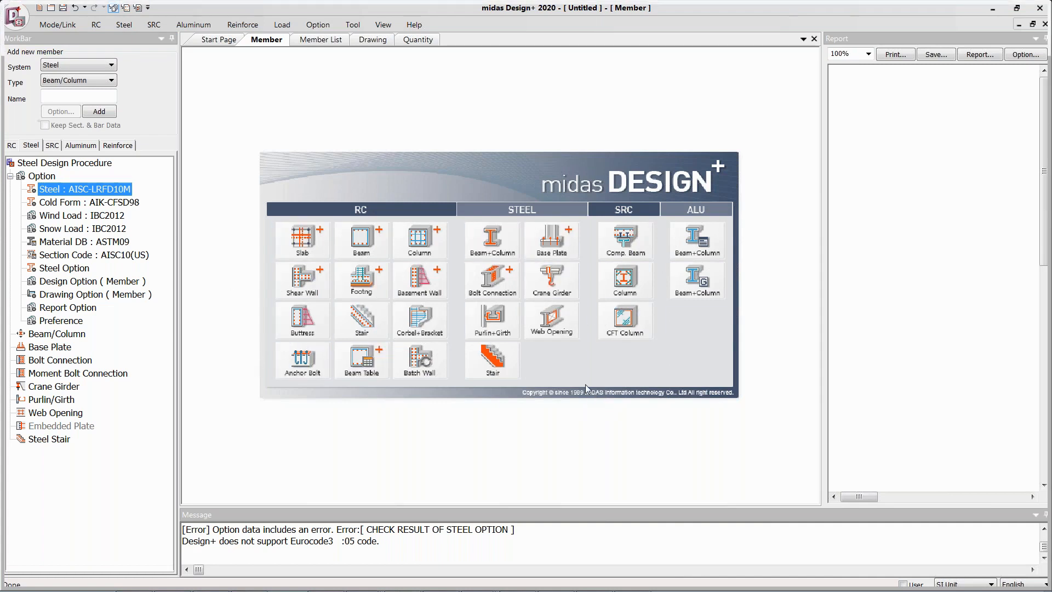
Step: Switch to the generated bill of material workbook in Excel and maximise its window
{"action": "key", "text": "alt+Tab"}
{"action": "key", "text": "alt+Tab"}
{"action": "key", "text": "alt+Tab"}
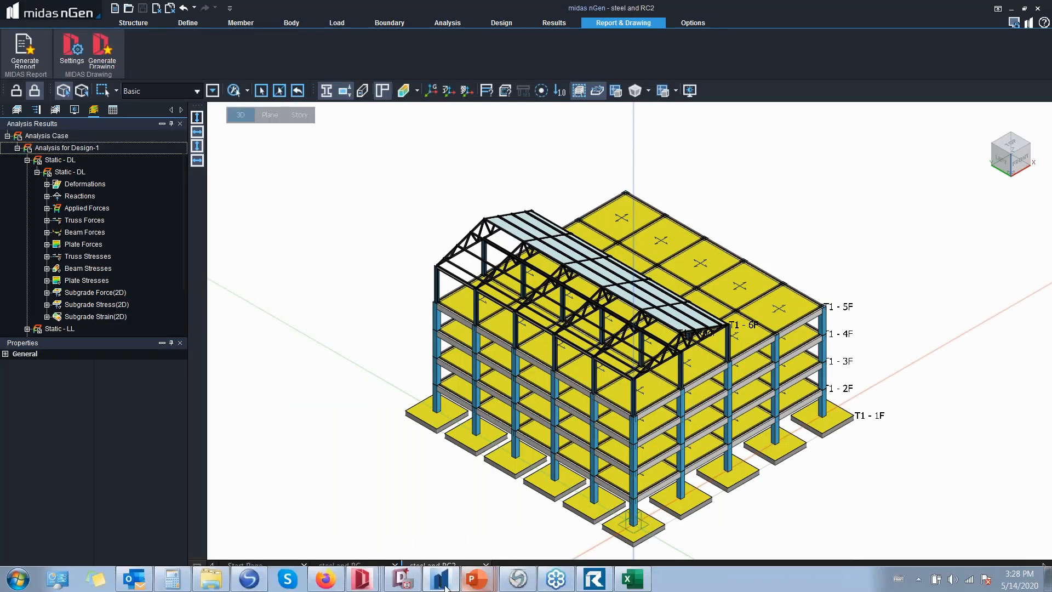
{"action": "left_click", "coordinate": [619, 586]}
{"action": "left_click", "coordinate": [738, 105]}
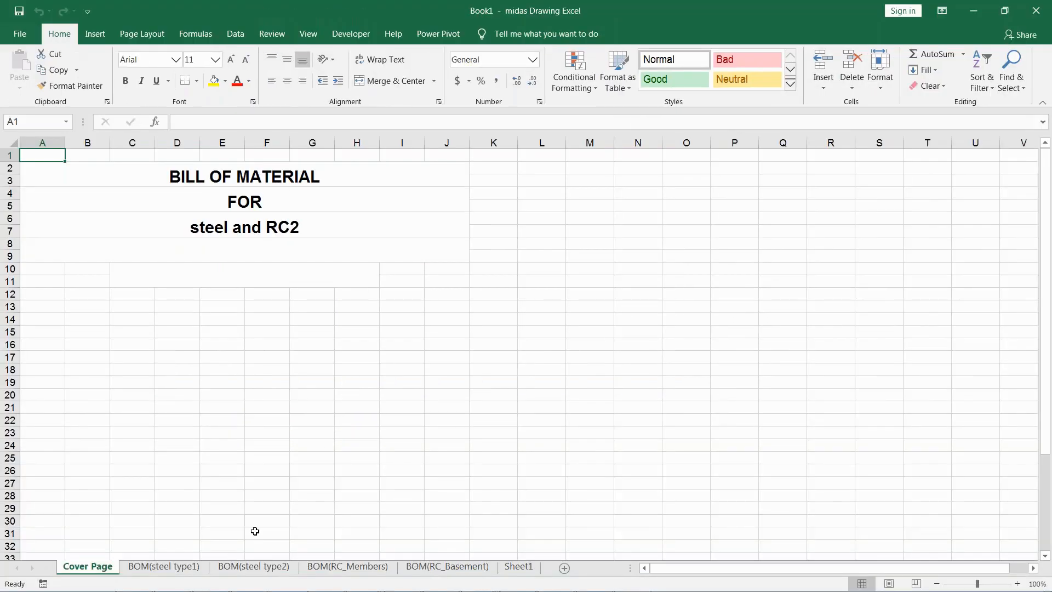
Step: Examine the unit length, quantity, total length, unit weight and total weight columns in the BOM(steel type1) sheet
{"action": "left_click", "coordinate": [155, 567]}
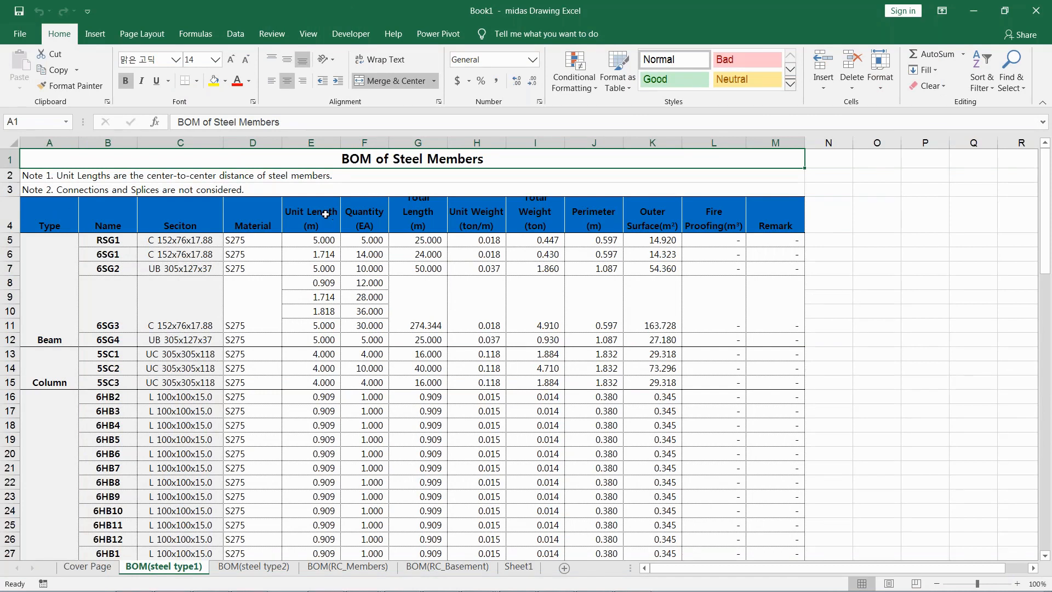
{"action": "left_click_drag", "start_coordinate": [325, 214], "coordinate": [310, 553]}
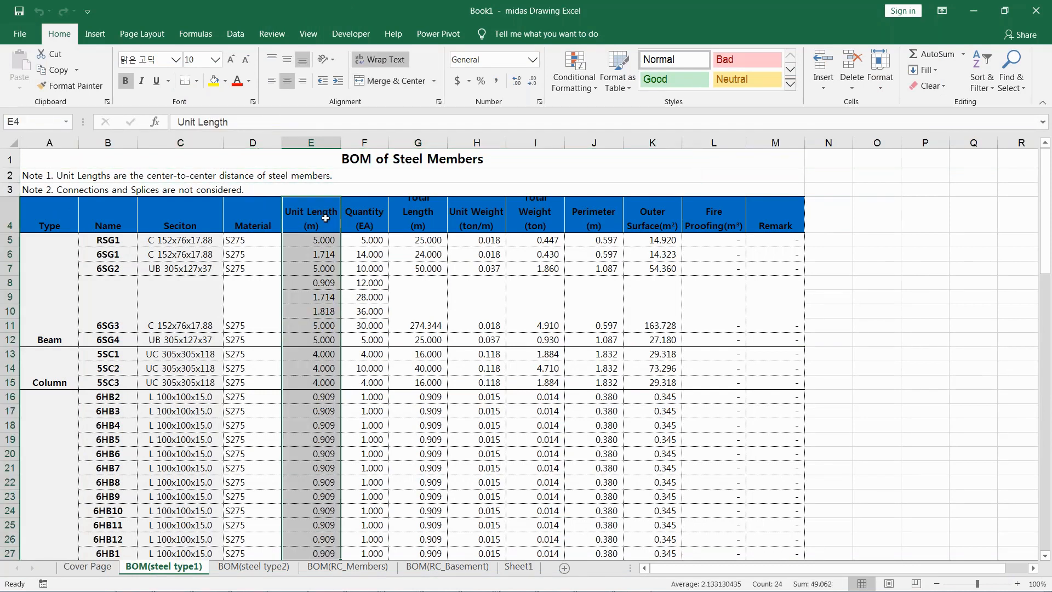
{"action": "left_click_drag", "start_coordinate": [370, 218], "coordinate": [365, 454]}
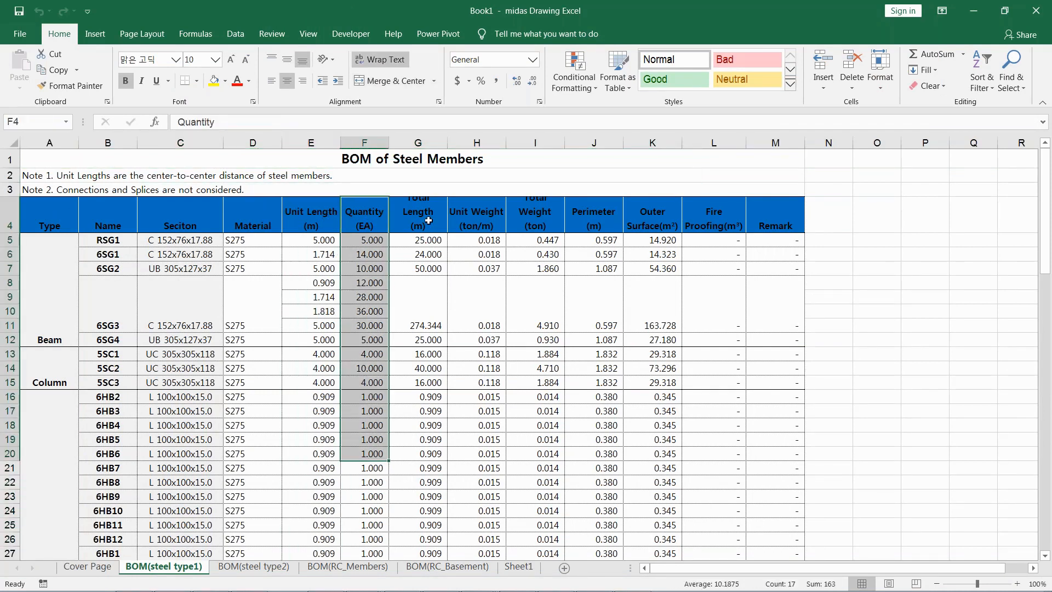
{"action": "left_click_drag", "start_coordinate": [429, 221], "coordinate": [421, 424]}
{"action": "left_click_drag", "start_coordinate": [475, 219], "coordinate": [477, 496]}
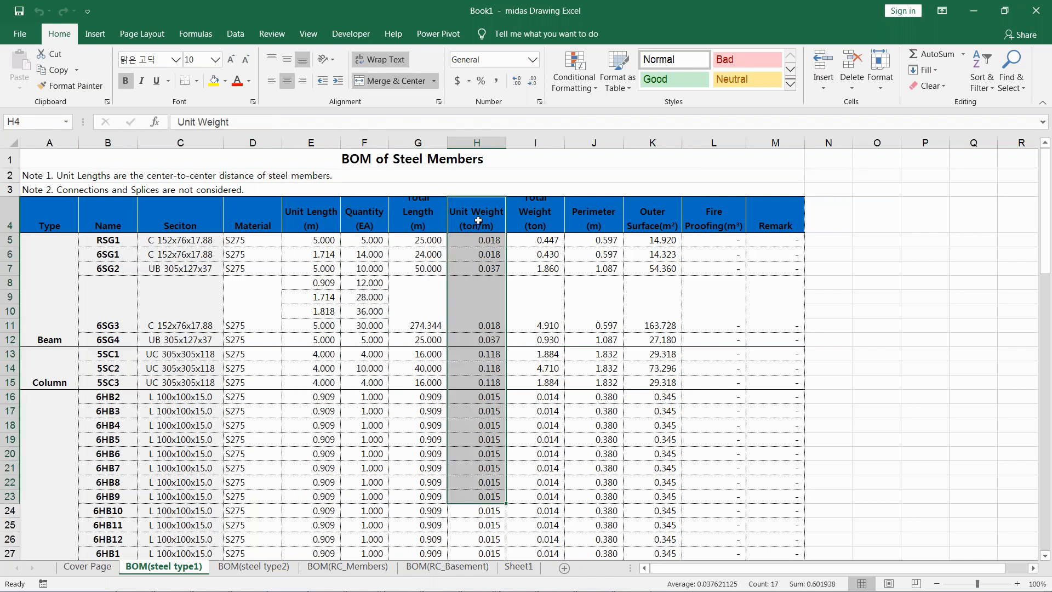
{"action": "left_click_drag", "start_coordinate": [542, 216], "coordinate": [536, 540]}
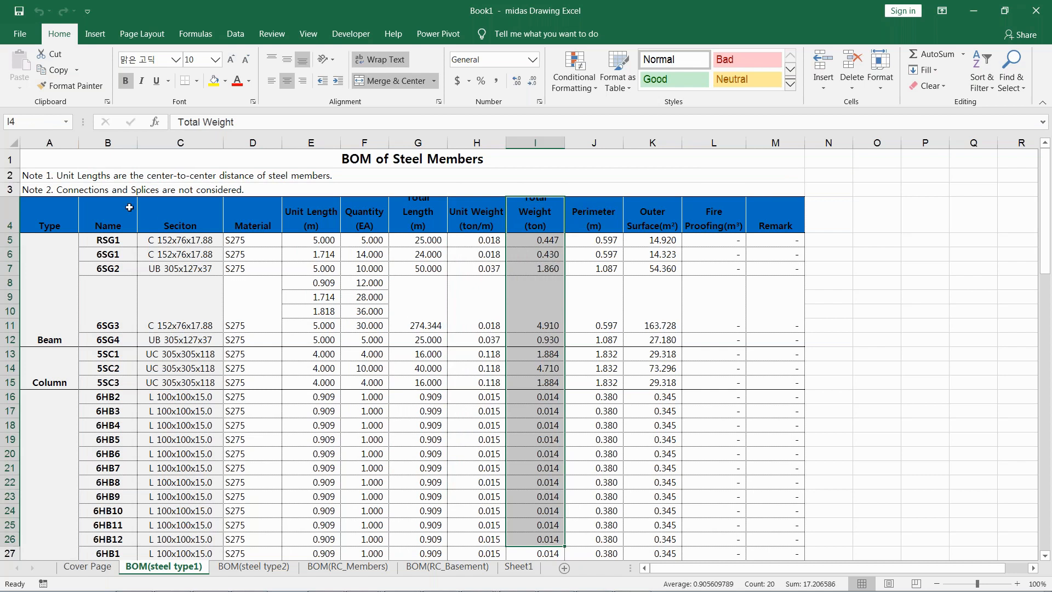
Step: Increase the height of header row 4 to fit its headings, and examine the Perimeter and Outer Surface columns
{"action": "left_click_drag", "start_coordinate": [9, 233], "coordinate": [9, 257]}
{"action": "left_click_drag", "start_coordinate": [610, 237], "coordinate": [596, 481]}
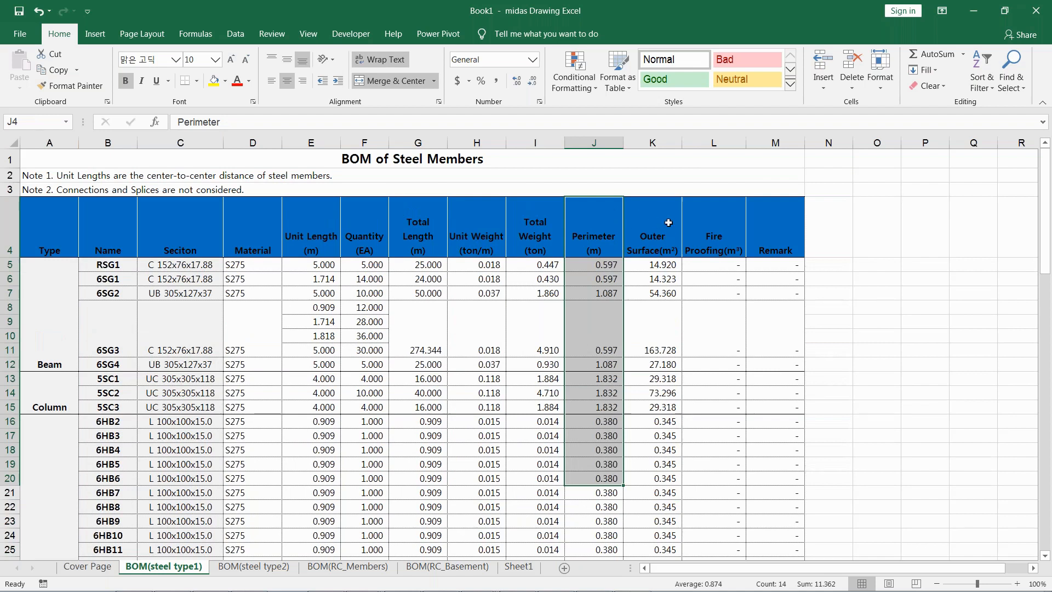
{"action": "left_click_drag", "start_coordinate": [668, 221], "coordinate": [666, 506]}
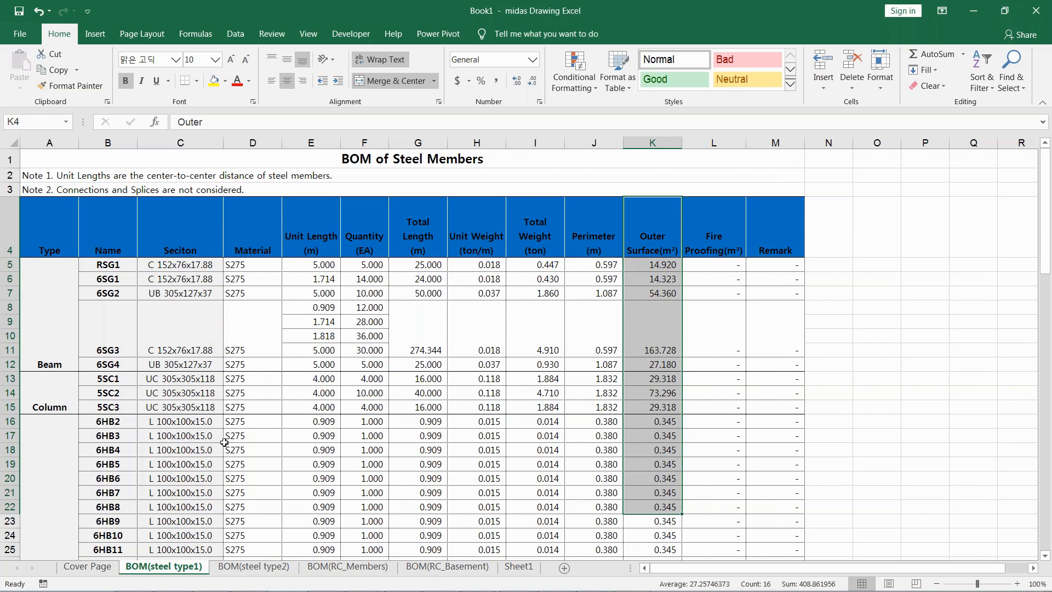
Step: Examine the beam rows with duplicate portions deducted in the BOM(steel type2) sheet
{"action": "left_click", "coordinate": [253, 569]}
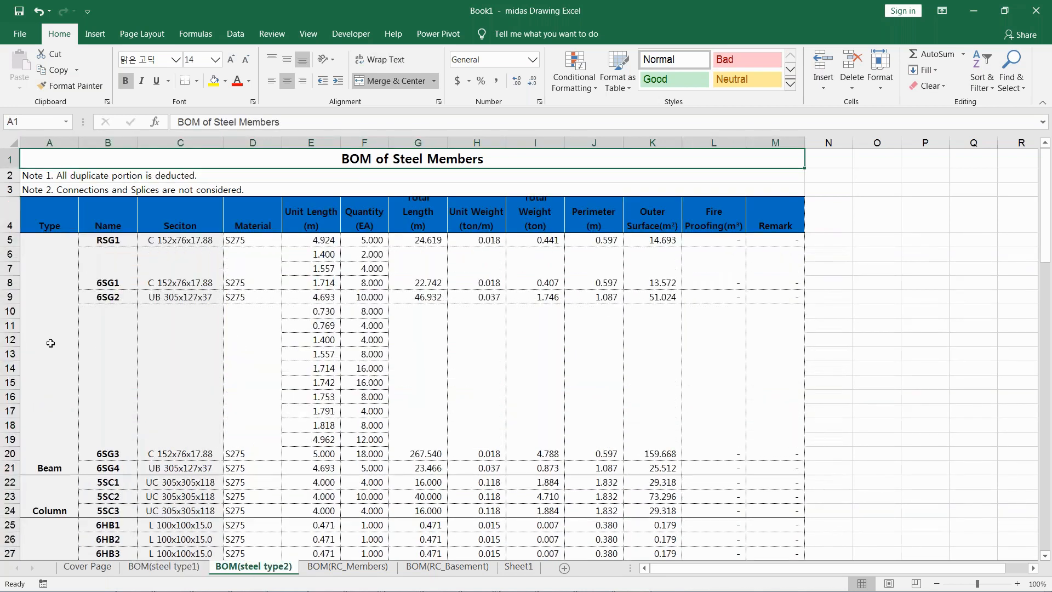
{"action": "left_click", "coordinate": [50, 343]}
{"action": "left_click_drag", "start_coordinate": [50, 343], "coordinate": [821, 362]}
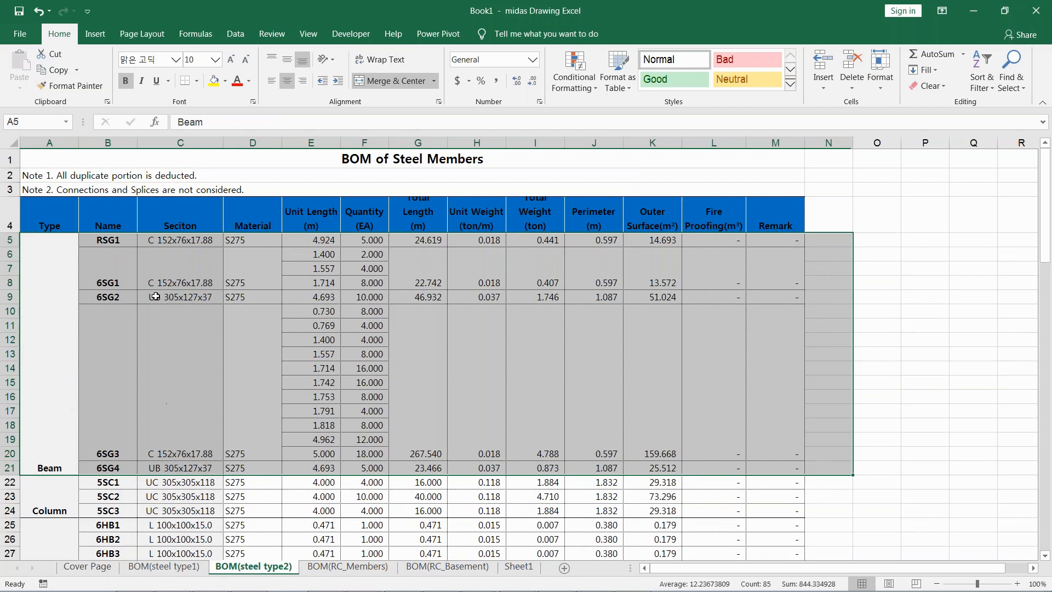
Step: Examine the concrete, rebar and form quantities in BOM(RC_Members) and the 1F1 footing row in BOM(RC_Basement)
{"action": "left_click", "coordinate": [348, 576]}
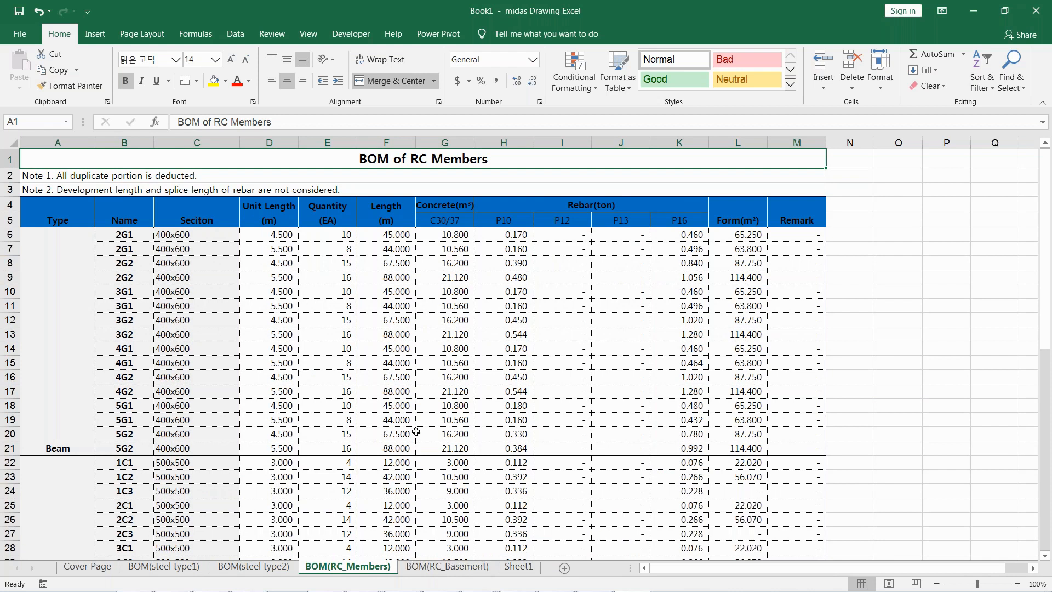
{"action": "left_click", "coordinate": [447, 567]}
{"action": "left_click_drag", "start_coordinate": [87, 234], "coordinate": [697, 236]}
{"action": "left_click", "coordinate": [269, 454]}
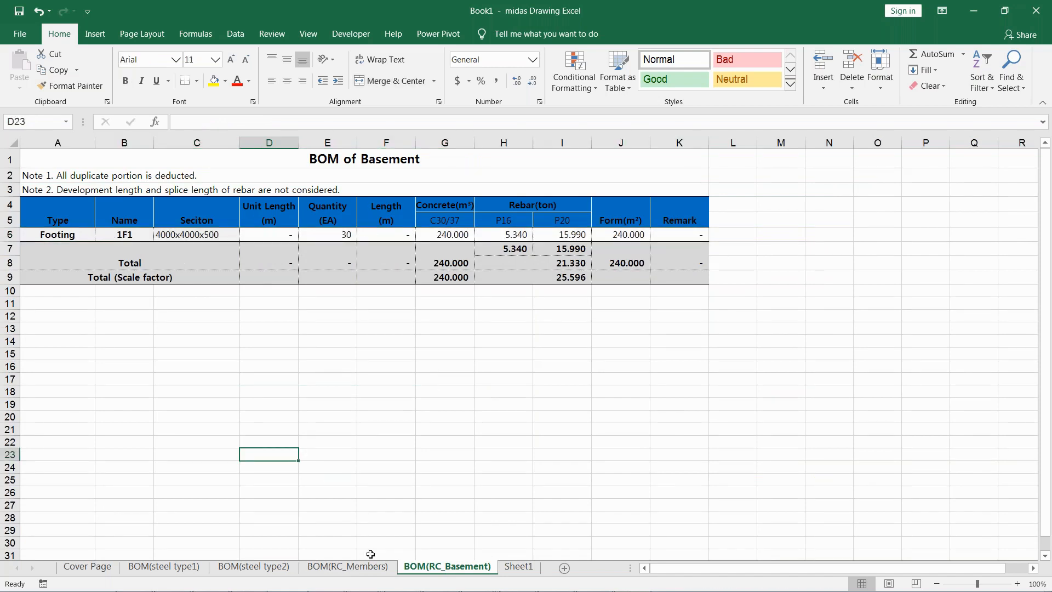
Step: Review the Beam entries in BOM(RC_Members), and highlight footing row 6 across columns A to K in BOM(RC_Basement)
{"action": "left_click", "coordinate": [347, 566]}
{"action": "left_click", "coordinate": [51, 365]}
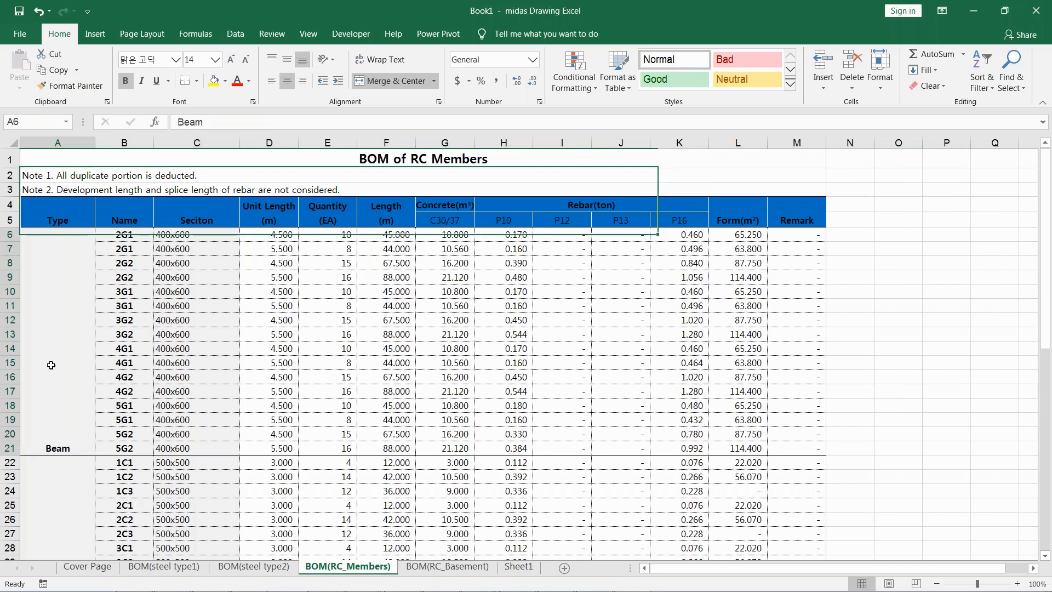
{"action": "key", "text": "ctrl+shift+Right"}
{"action": "left_click", "coordinate": [435, 567]}
{"action": "left_click", "coordinate": [66, 236]}
{"action": "key", "text": "ctrl+shift+Right"}
{"action": "key", "text": "shift+Right"}
{"action": "key", "text": "shift+Right"}
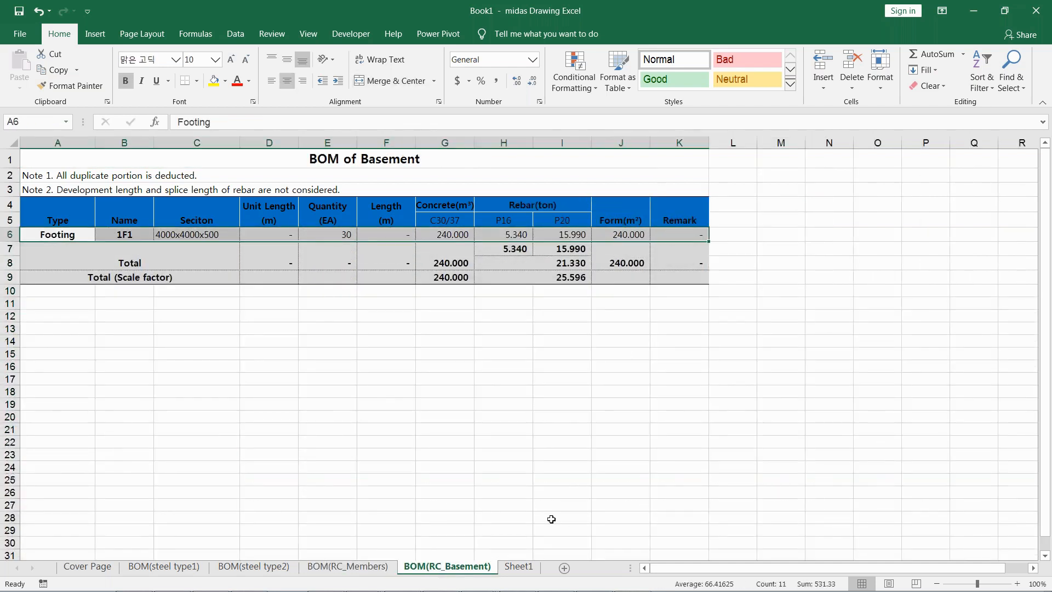
{"action": "left_click", "coordinate": [445, 505]}
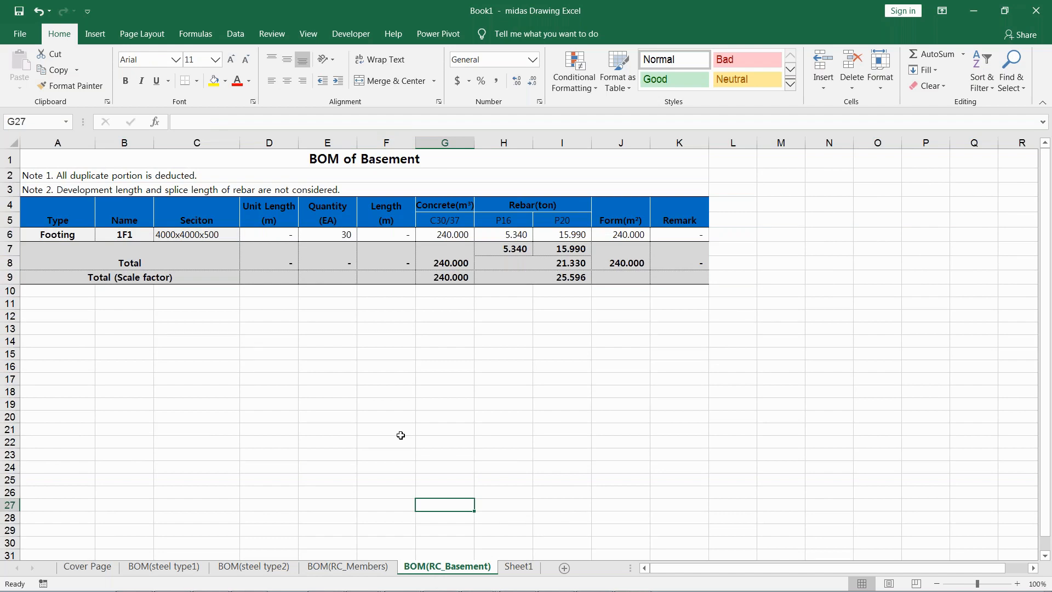
Step: Switch to the Steel nGen PowerPoint slide show and go to slide 32
{"action": "key", "text": "alt+Tab"}
{"action": "key", "text": "alt+Tab"}
{"action": "key", "text": "alt+Tab"}
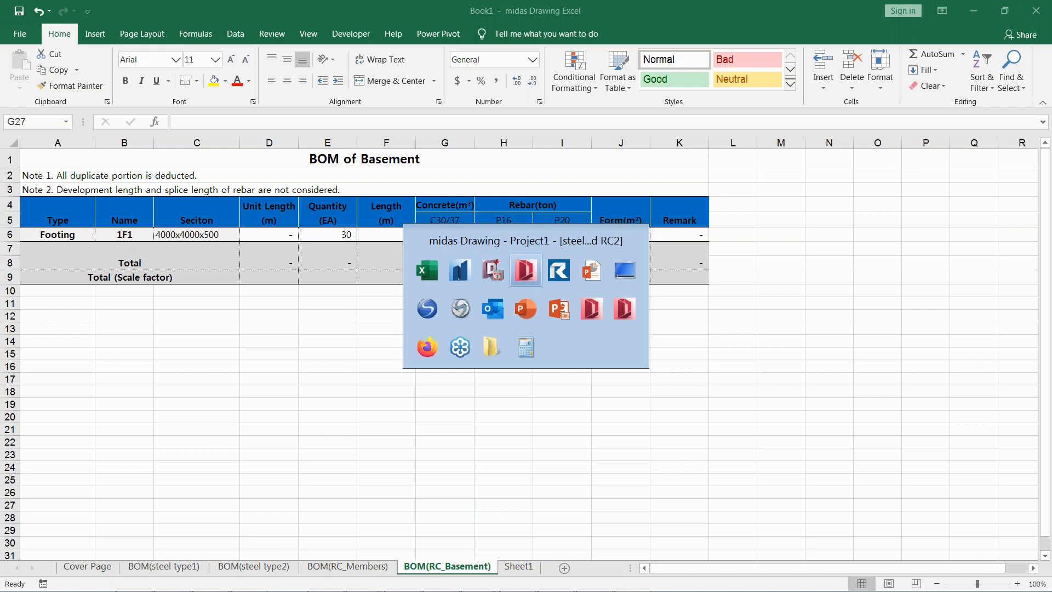
{"action": "key", "text": "alt+shift+Tab"}
{"action": "key", "text": "alt+shift+Tab"}
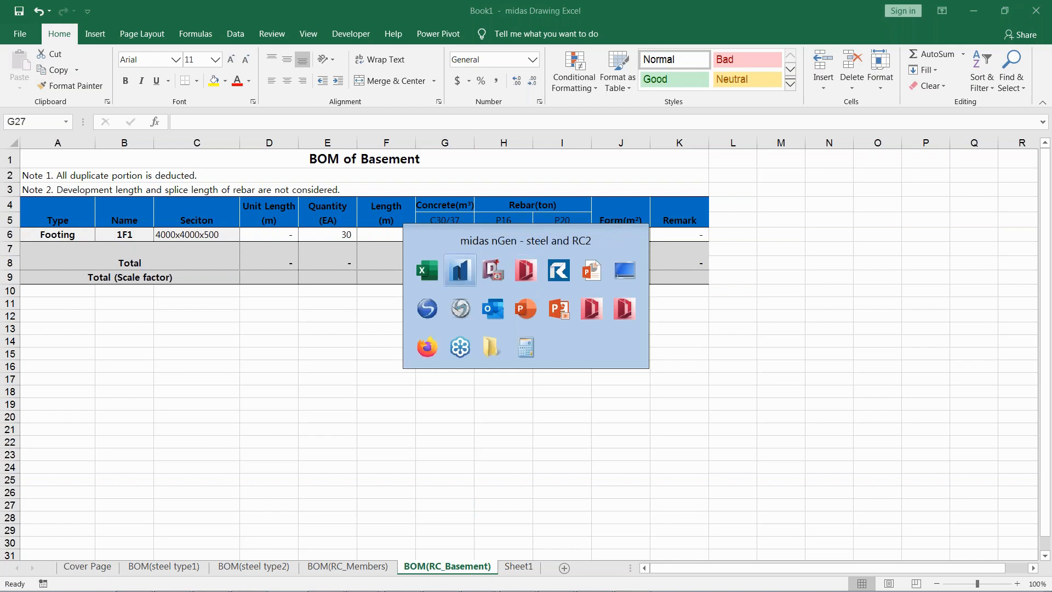
{"action": "key", "text": "alt+Tab"}
{"action": "key", "text": "alt+Tab"}
{"action": "key", "text": "alt+Tab"}
{"action": "key", "text": "alt+Tab"}
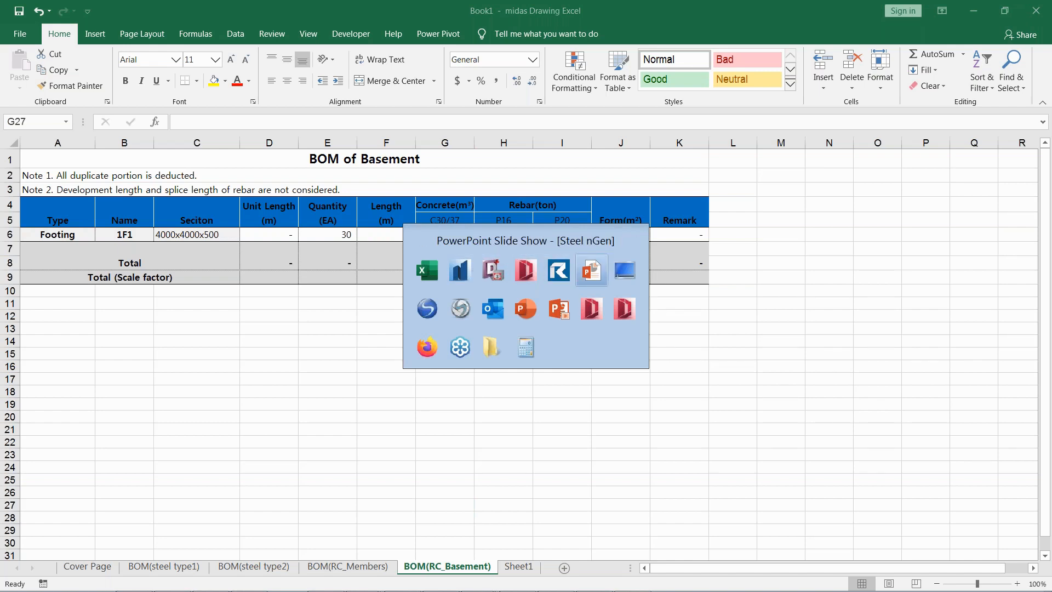
{"action": "key", "text": "3"}
{"action": "key", "text": "2"}
{"action": "key", "text": "Return"}
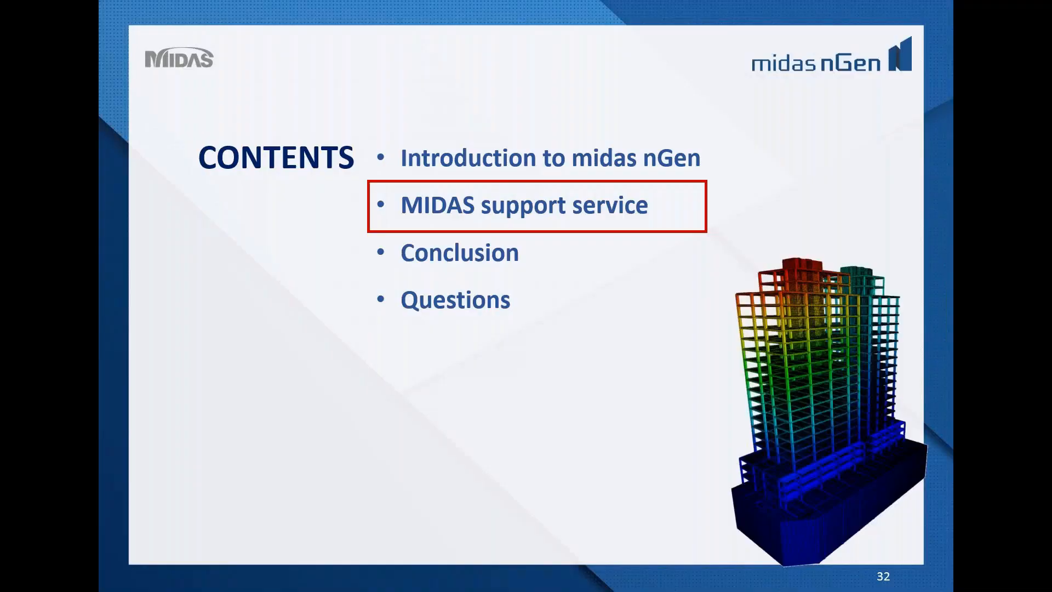
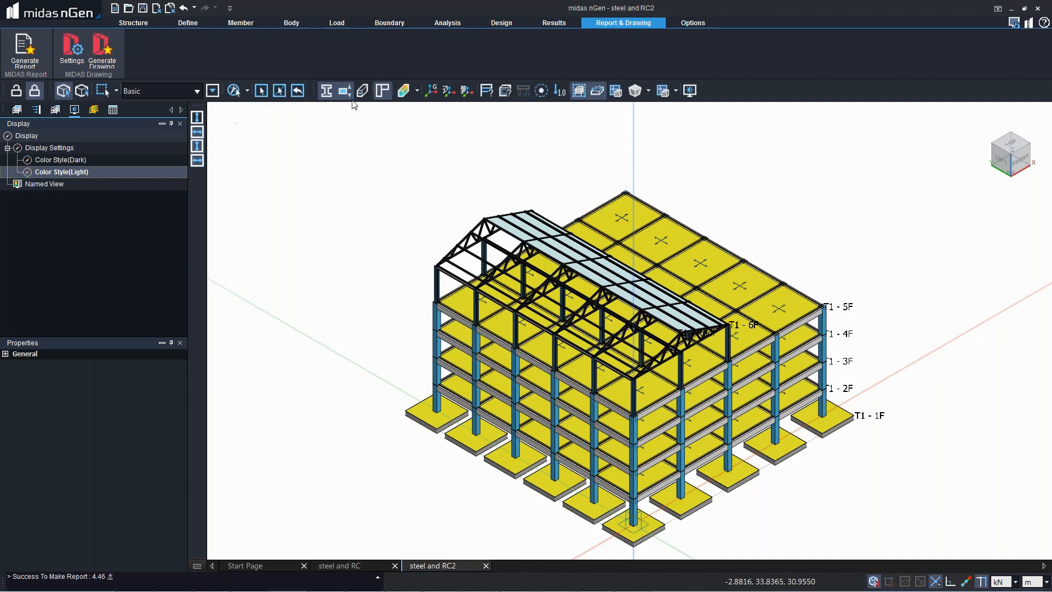
Step: Start the Flat Slab command for the steel and RC2 model in midas nGen
{"action": "left_click", "coordinate": [239, 23]}
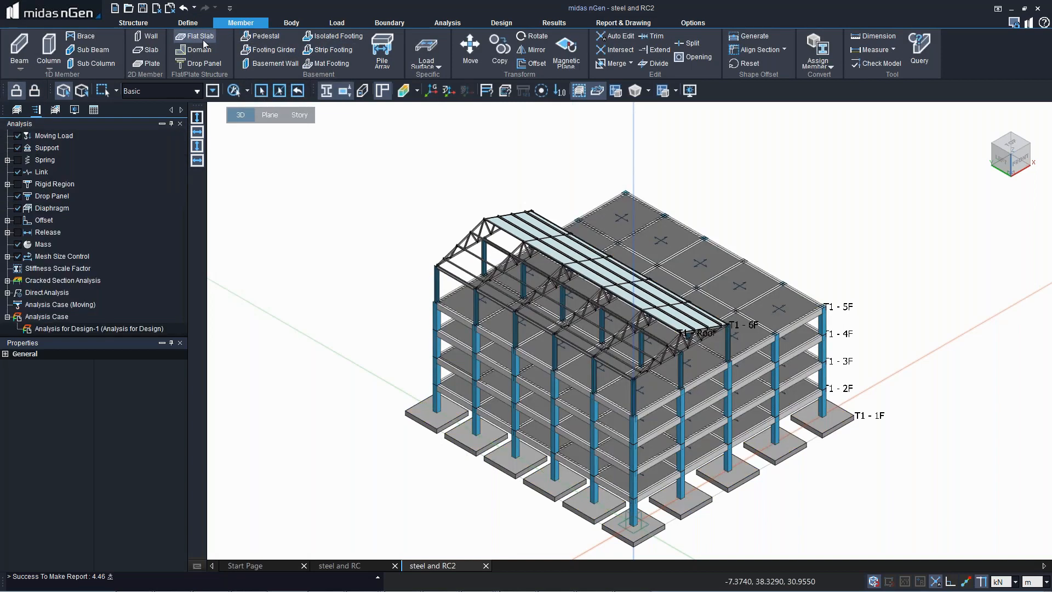
{"action": "left_click", "coordinate": [203, 39]}
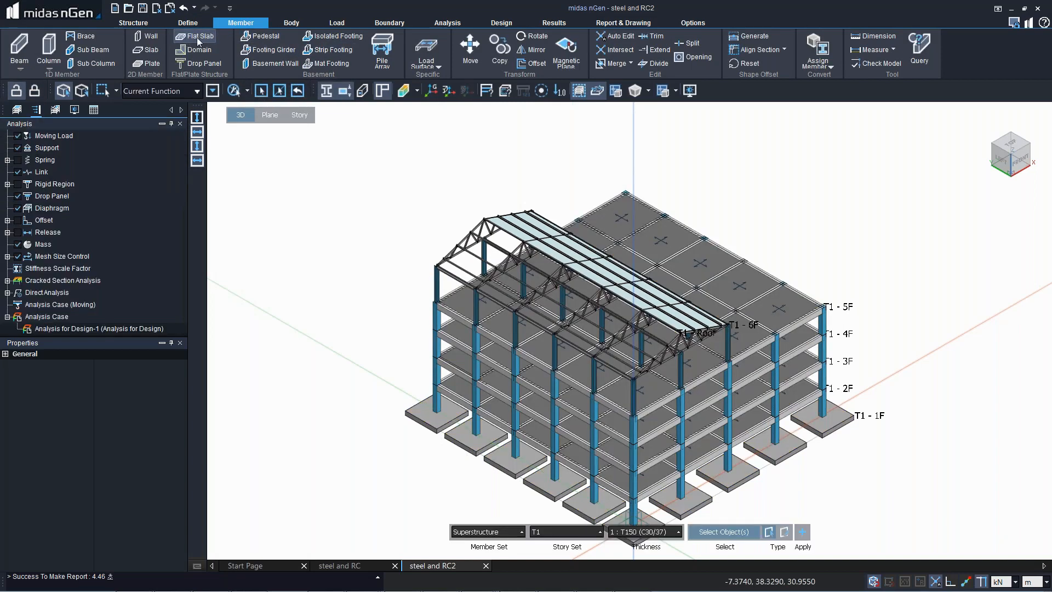